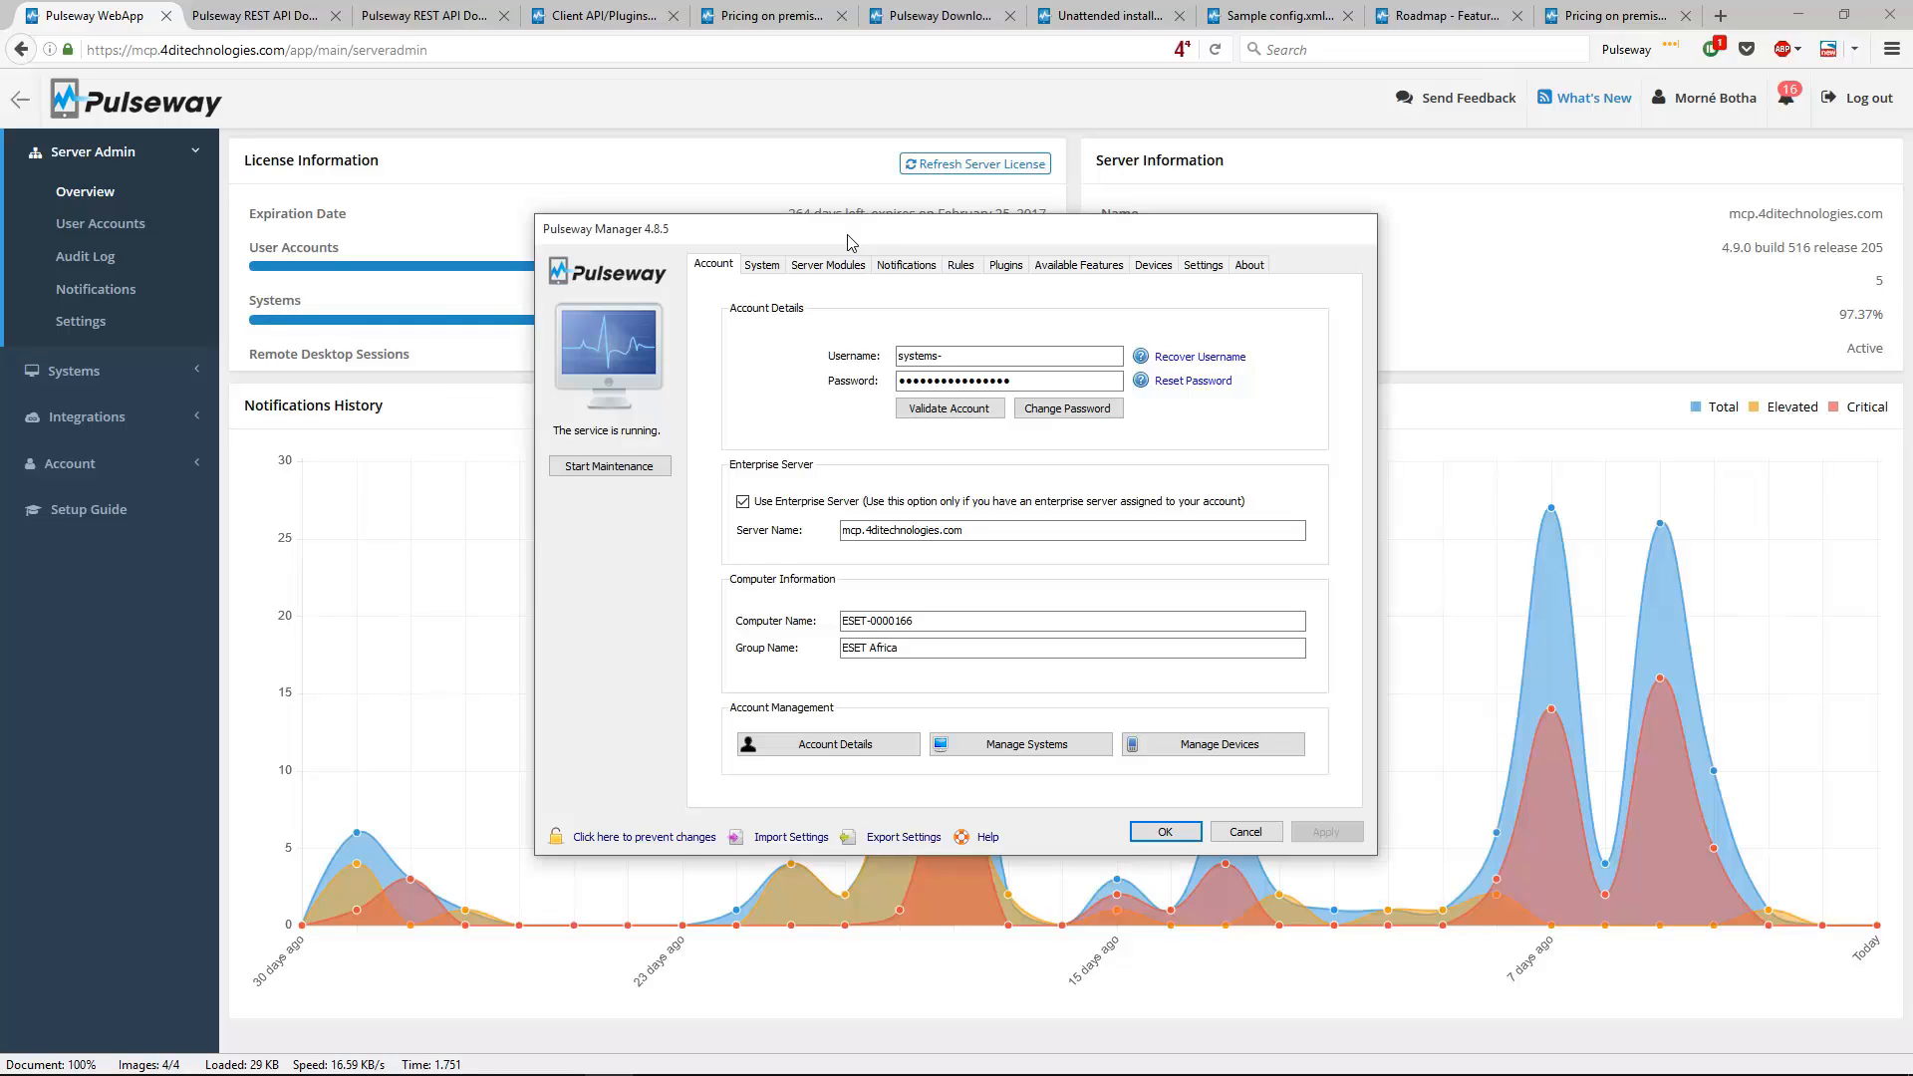
Review the general system settings and browse the list of services that can be monitored
{"action": "mouse_move", "coordinate": [849, 242]}
{"action": "left_mouse_down"}
{"action": "mouse_move", "coordinate": [801, 275]}
{"action": "mouse_move", "coordinate": [816, 249]}
{"action": "left_mouse_up"}
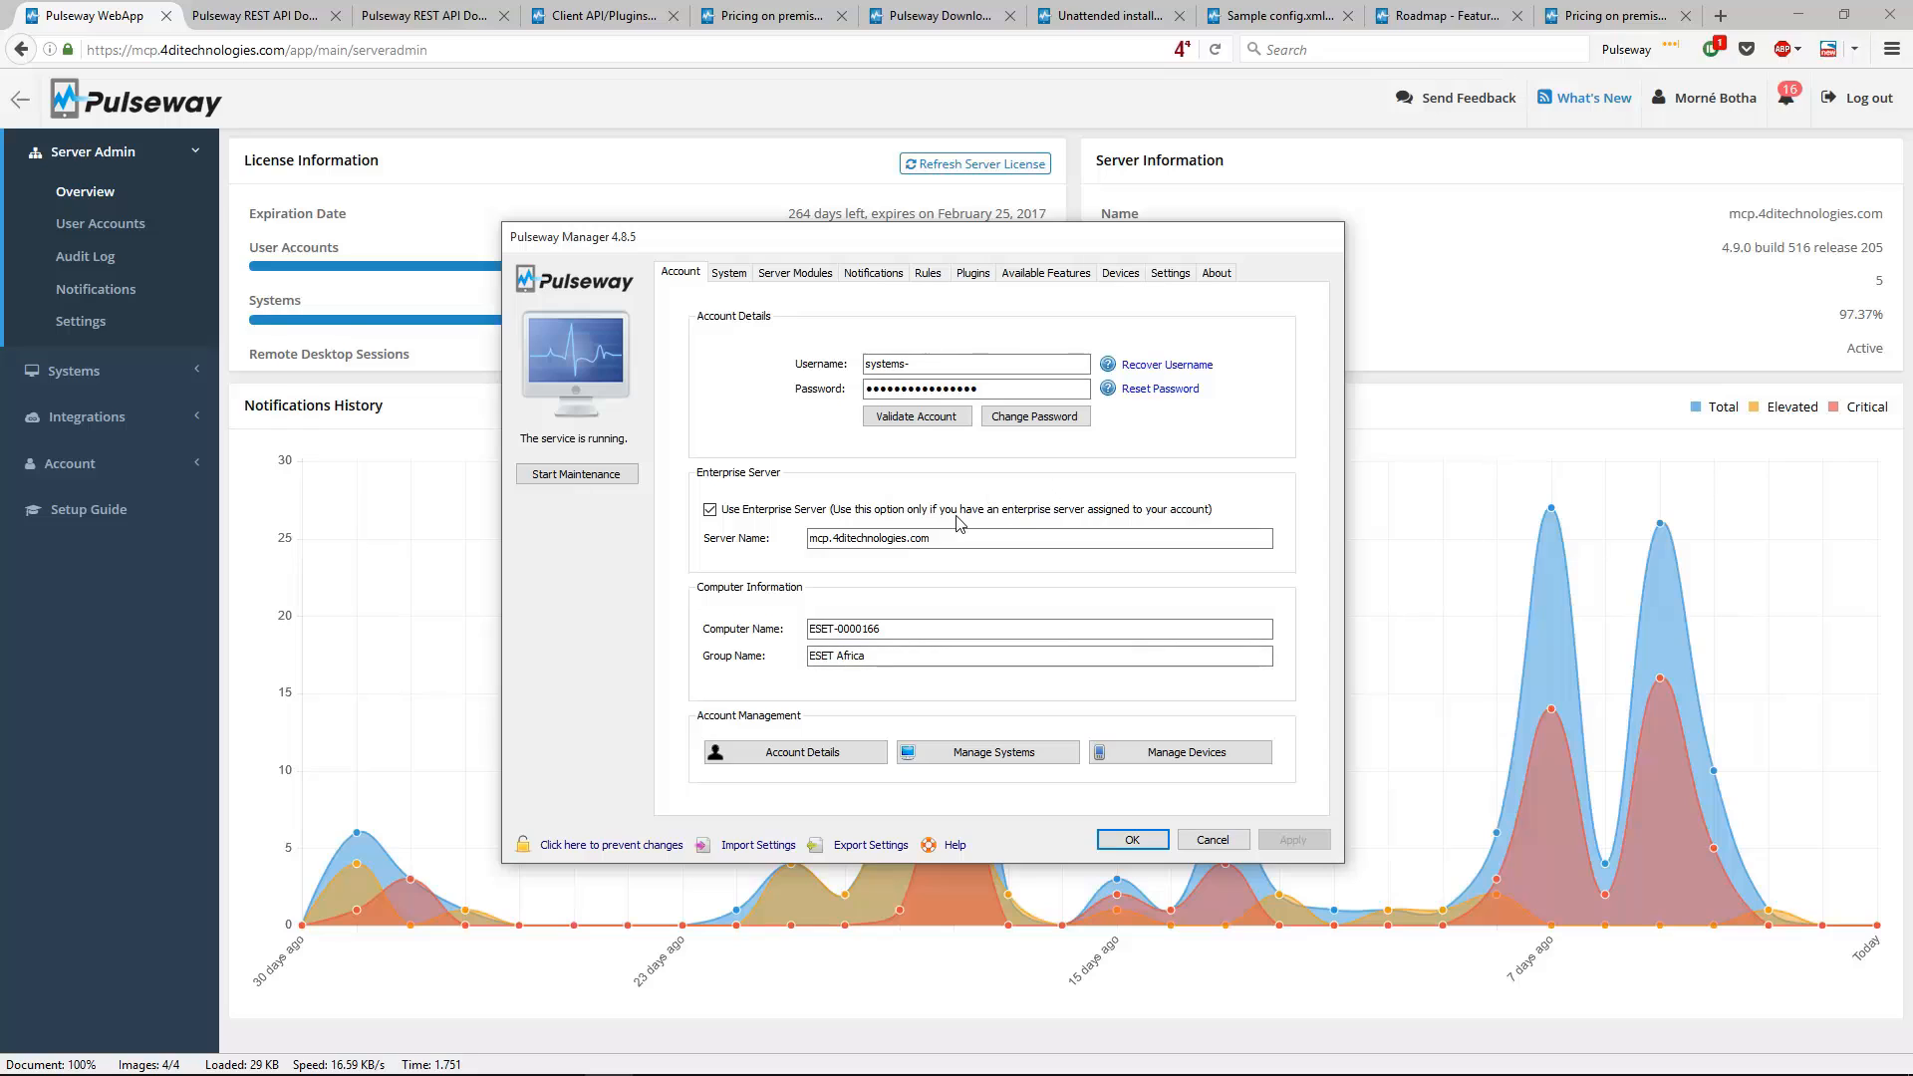
{"action": "left_click", "coordinate": [729, 275]}
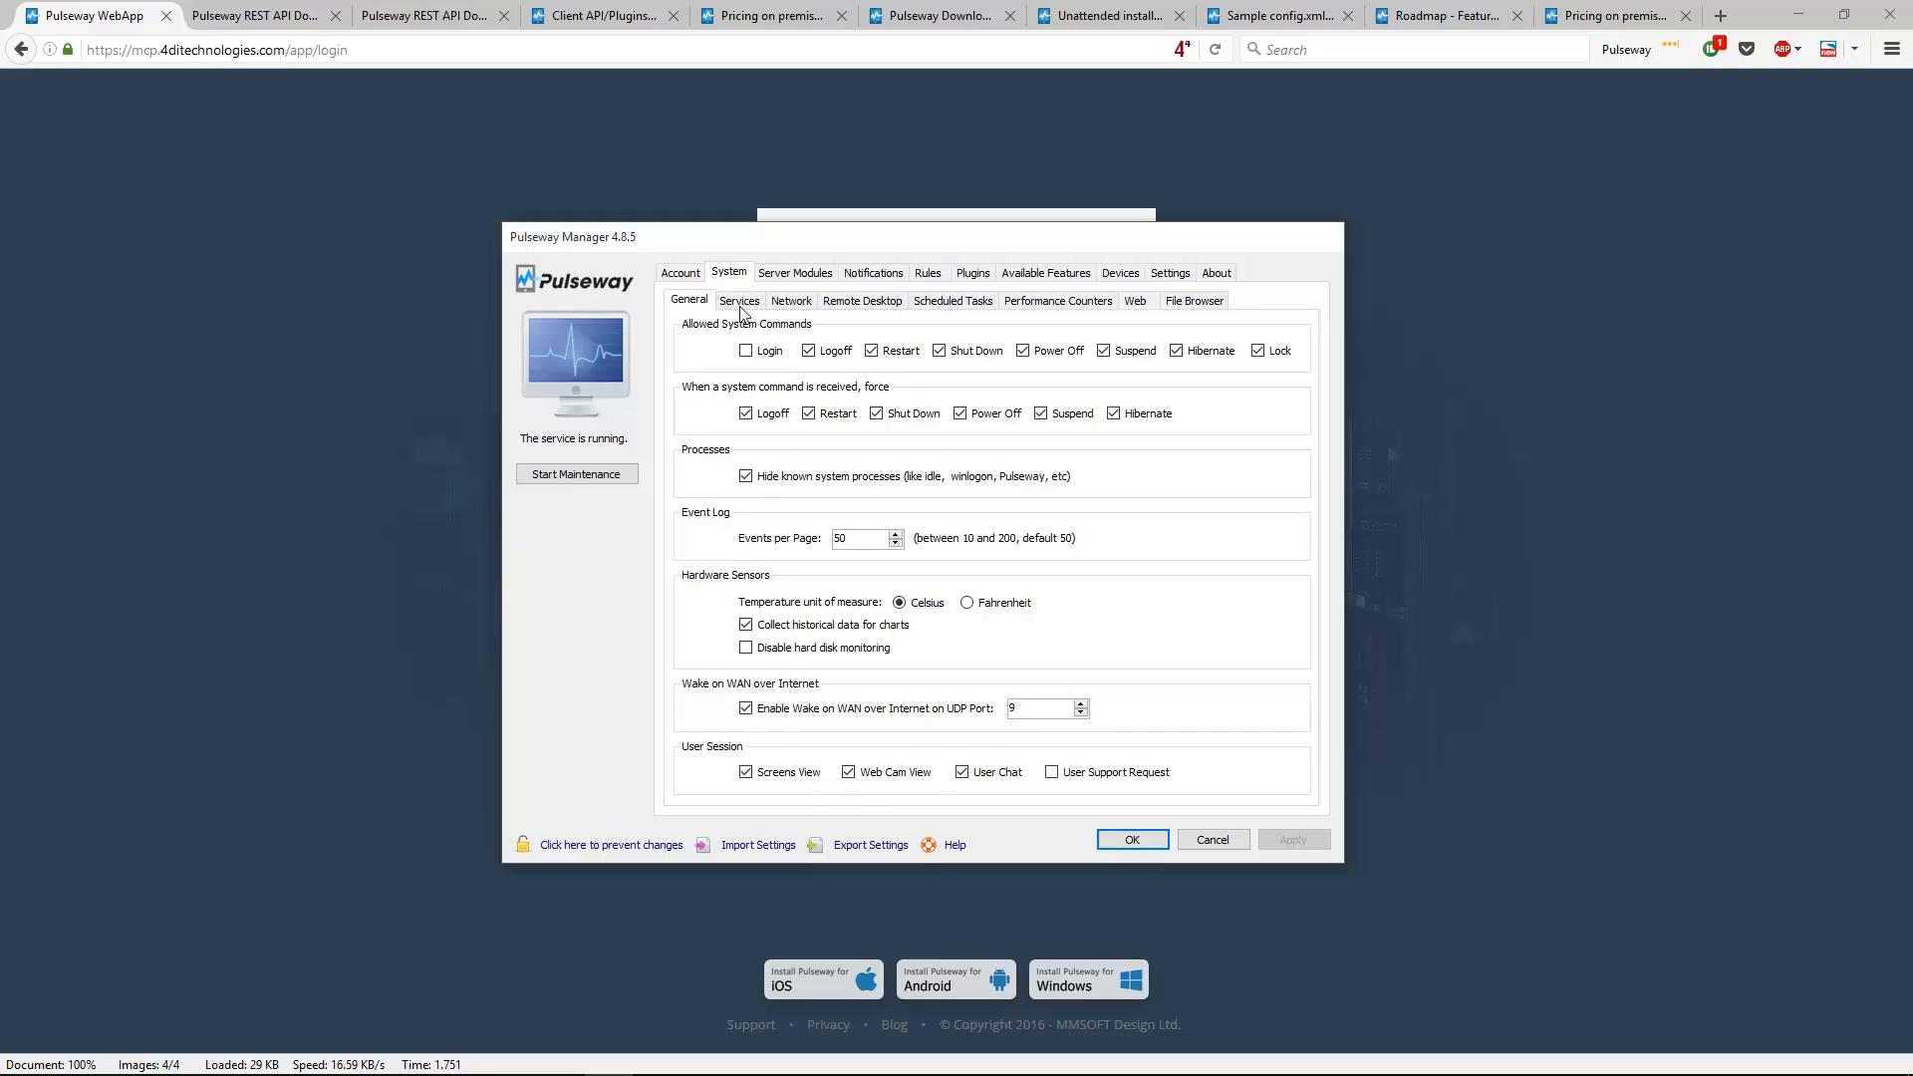
{"action": "left_click", "coordinate": [740, 307]}
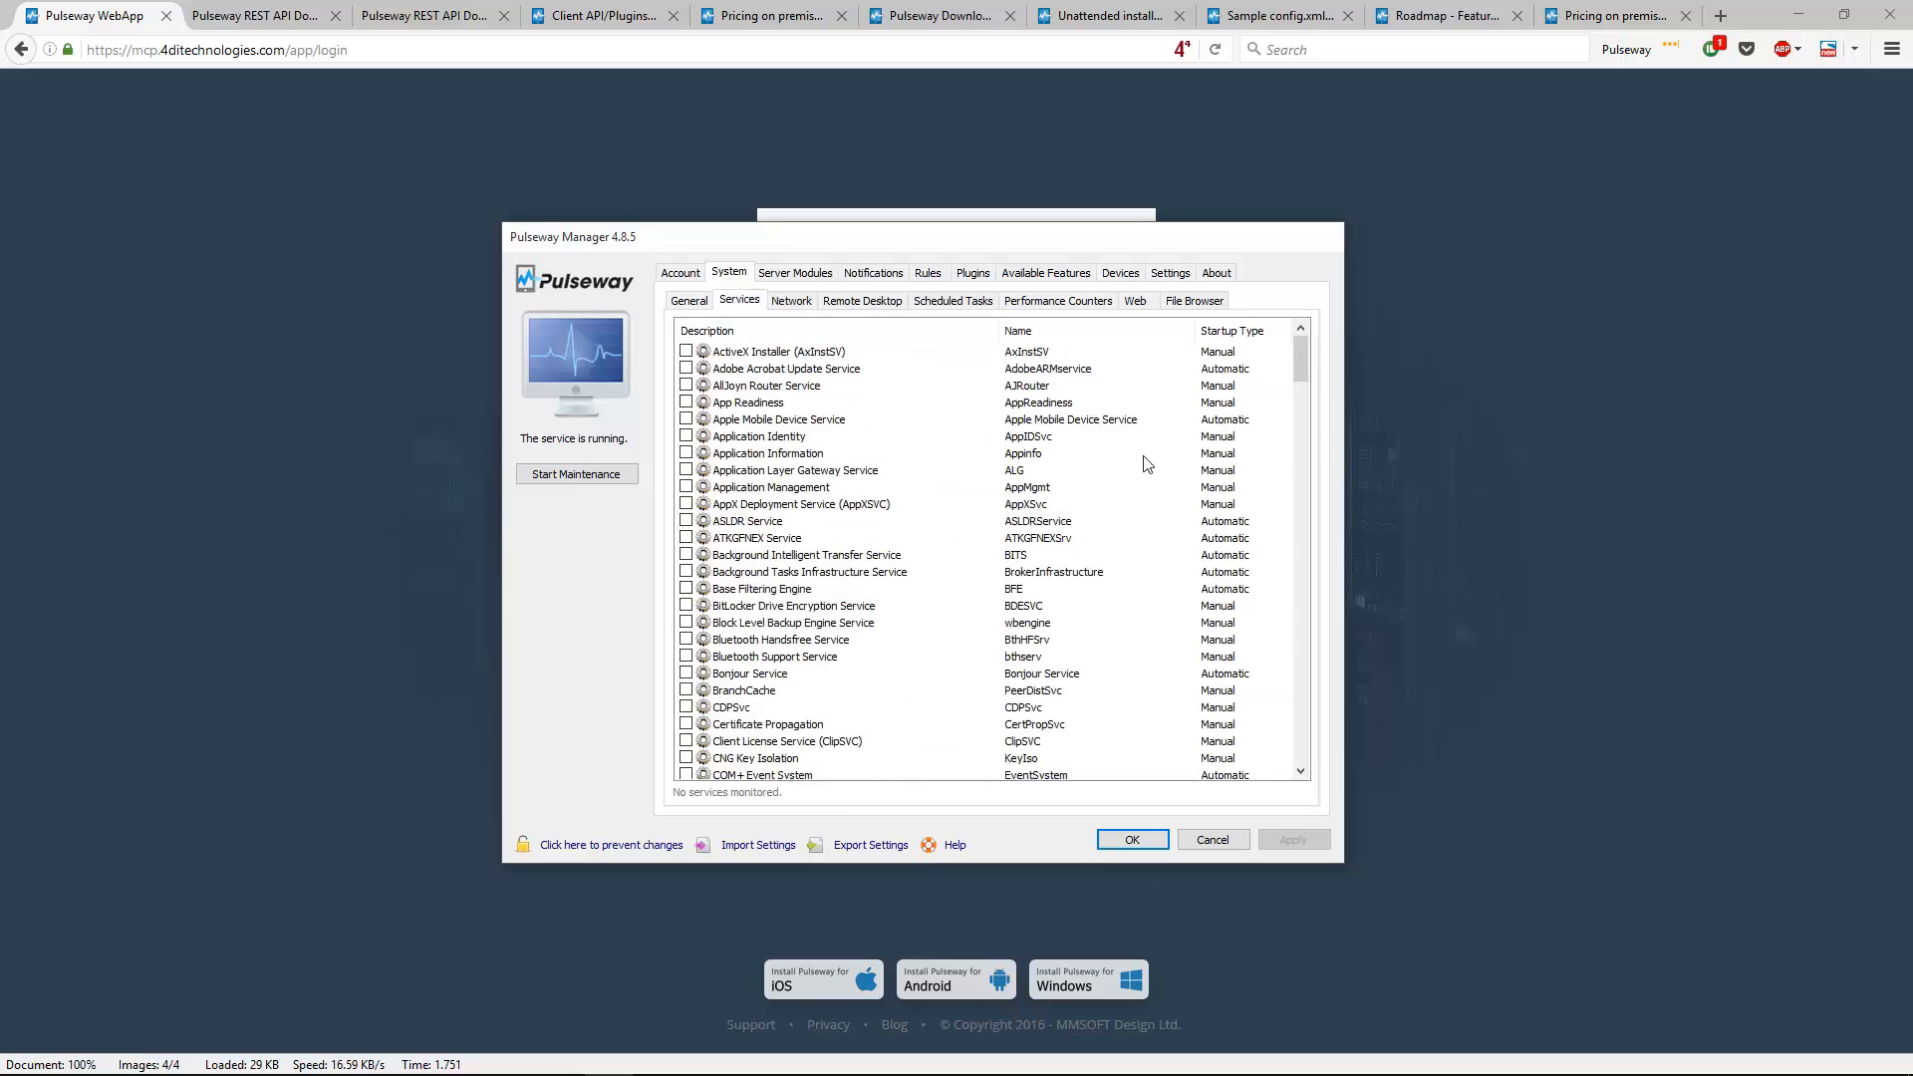
{"action": "scroll", "coordinate": [762, 598], "scroll_direction": "down", "scroll_amount": 8}
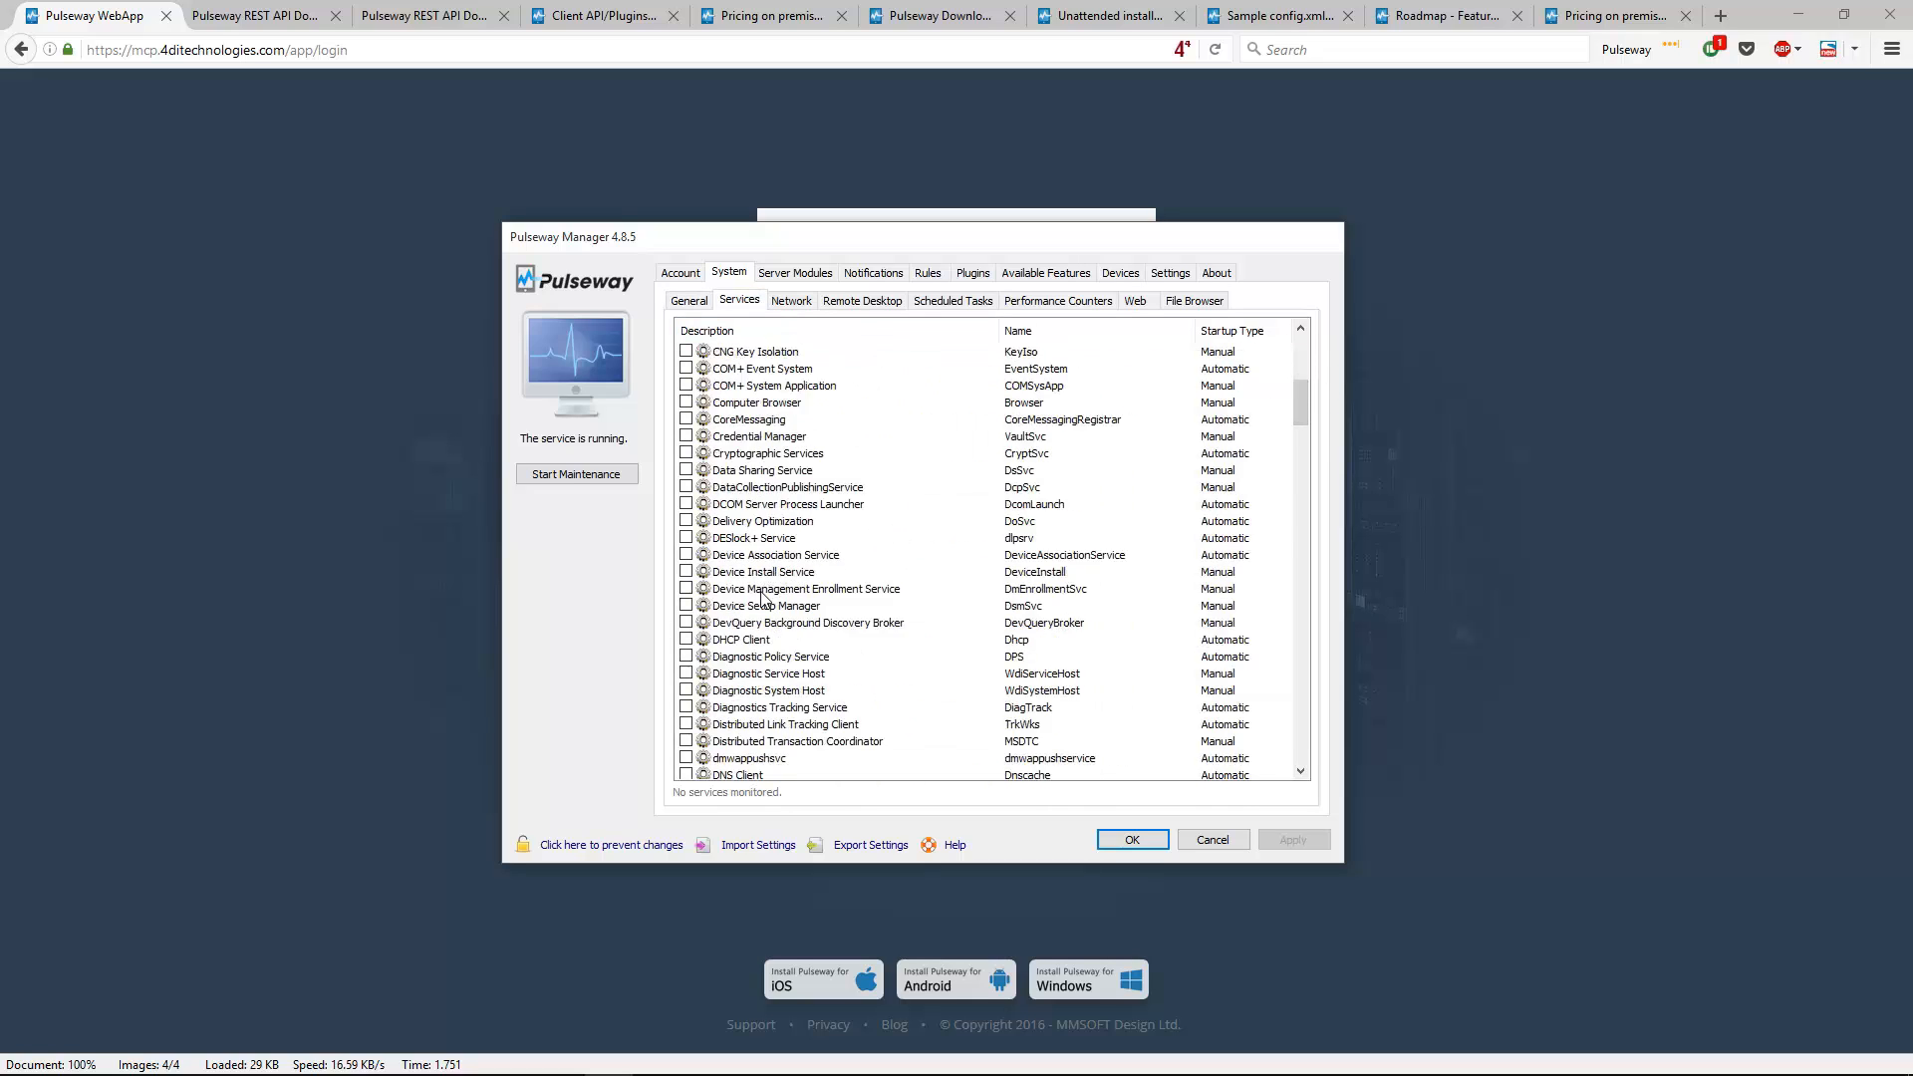
{"action": "scroll", "coordinate": [762, 598], "scroll_direction": "down", "scroll_amount": 10}
{"action": "scroll", "coordinate": [738, 618], "scroll_direction": "up", "scroll_amount": 20}
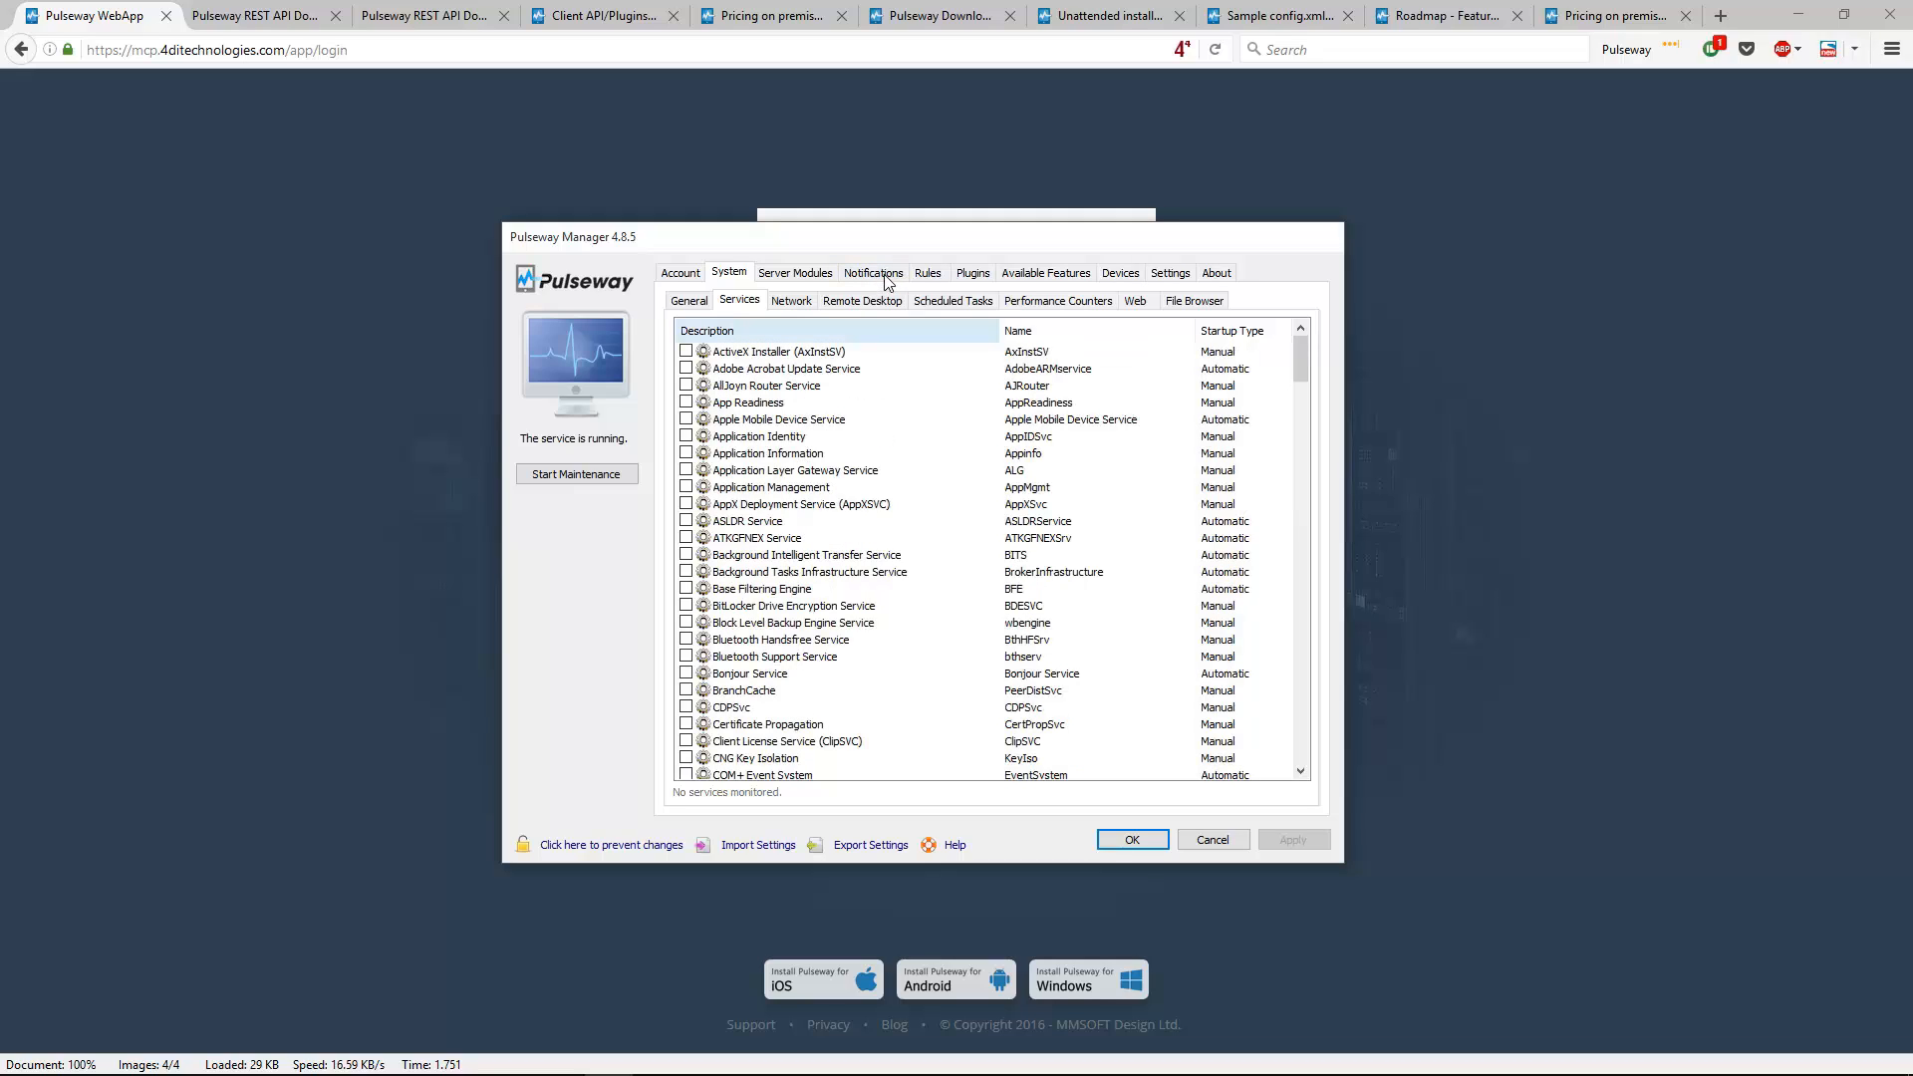
{"action": "scroll", "coordinate": [870, 494], "scroll_direction": "down", "scroll_amount": 10}
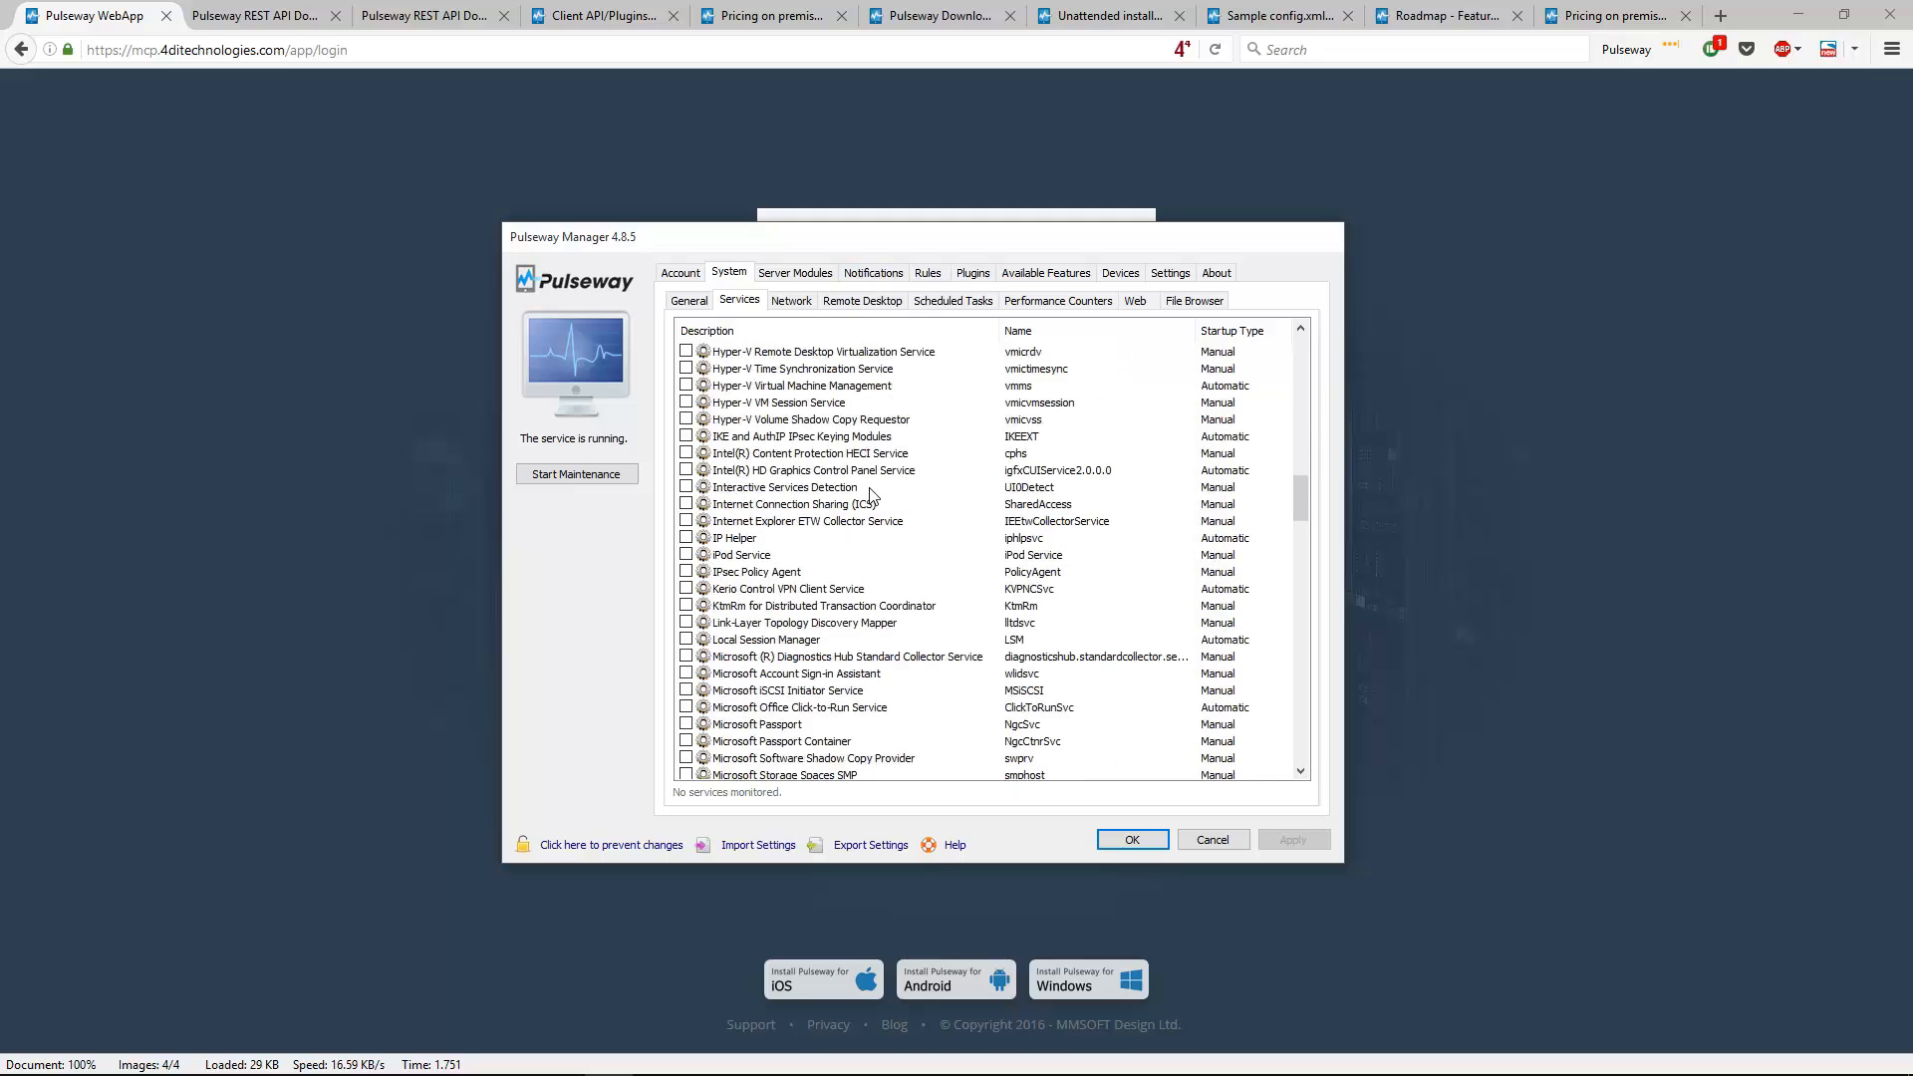
{"action": "scroll", "coordinate": [870, 493], "scroll_direction": "down", "scroll_amount": 15}
{"action": "left_click_drag", "start_coordinate": [1301, 595], "coordinate": [1325, 338]}
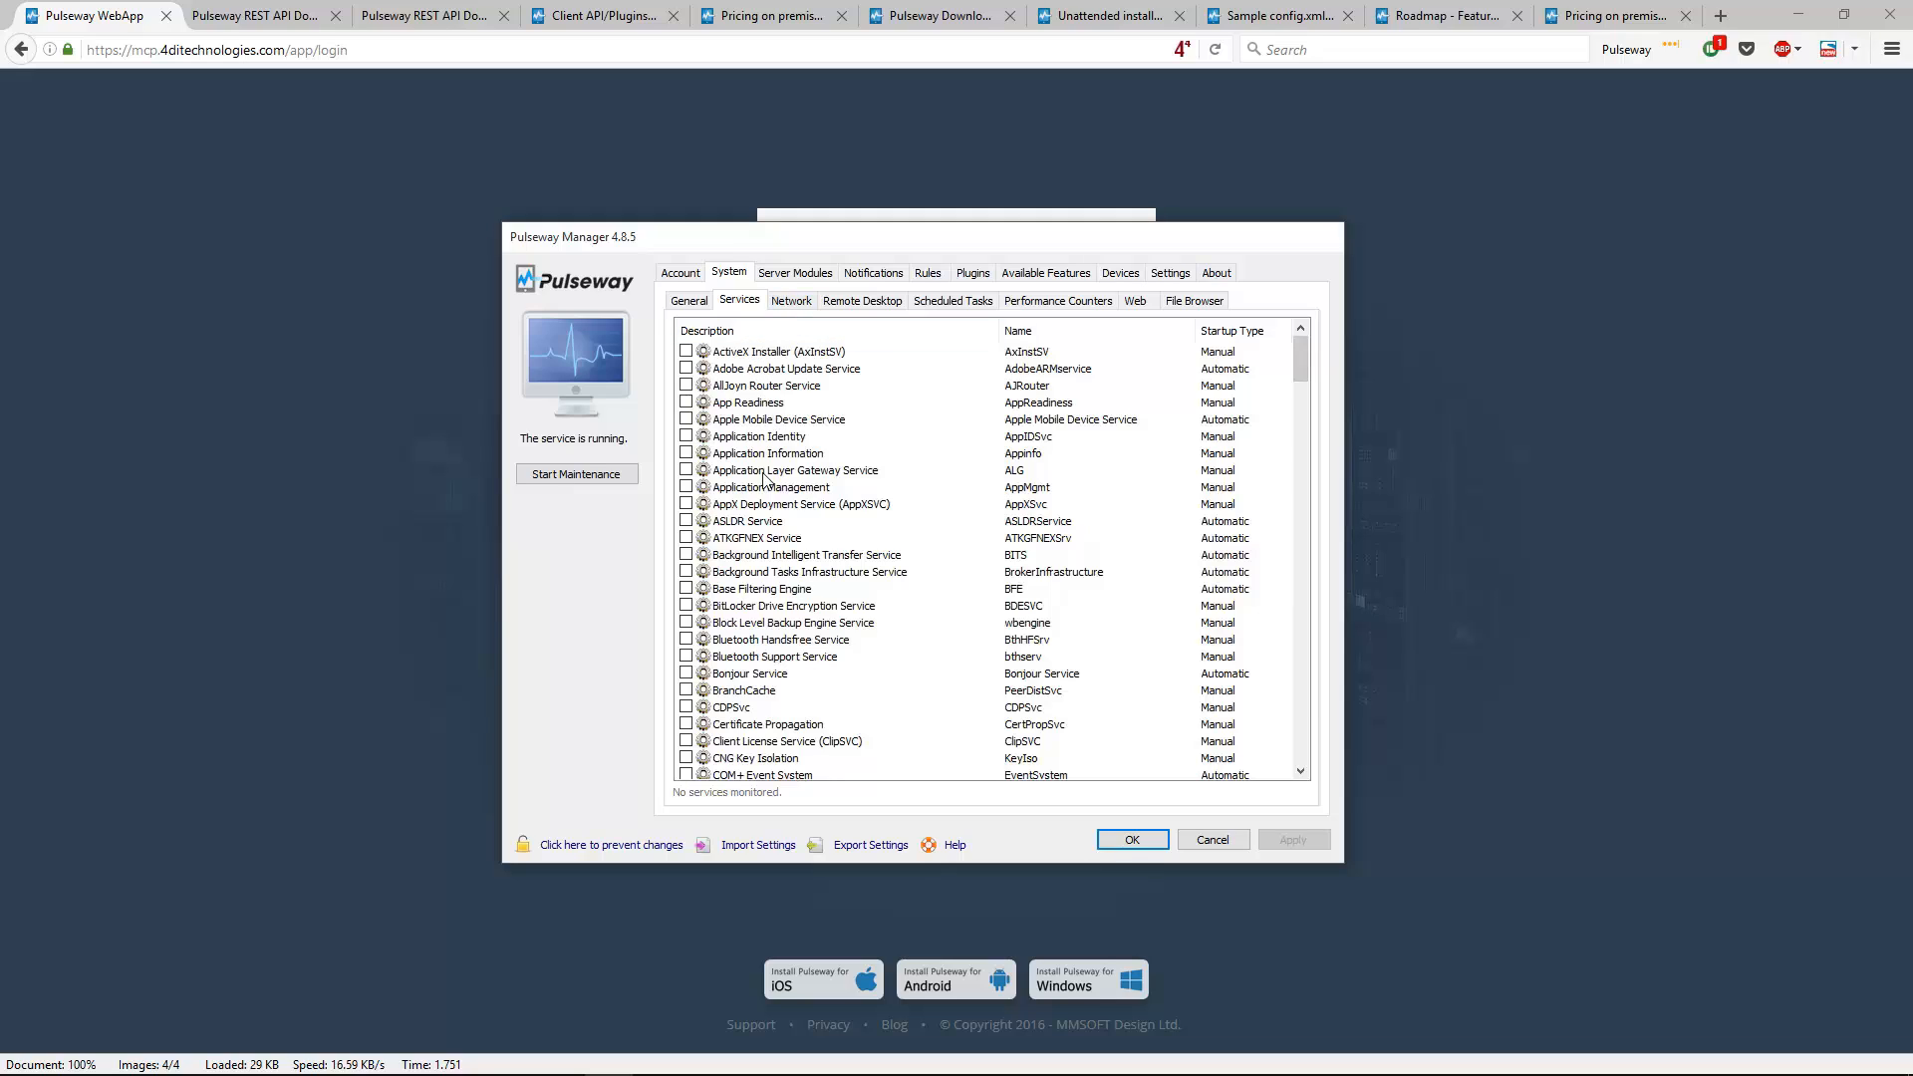
Review the network monitoring settings for interfaces, ports and performance, including the form for a new monitored port
{"action": "left_click", "coordinate": [797, 302]}
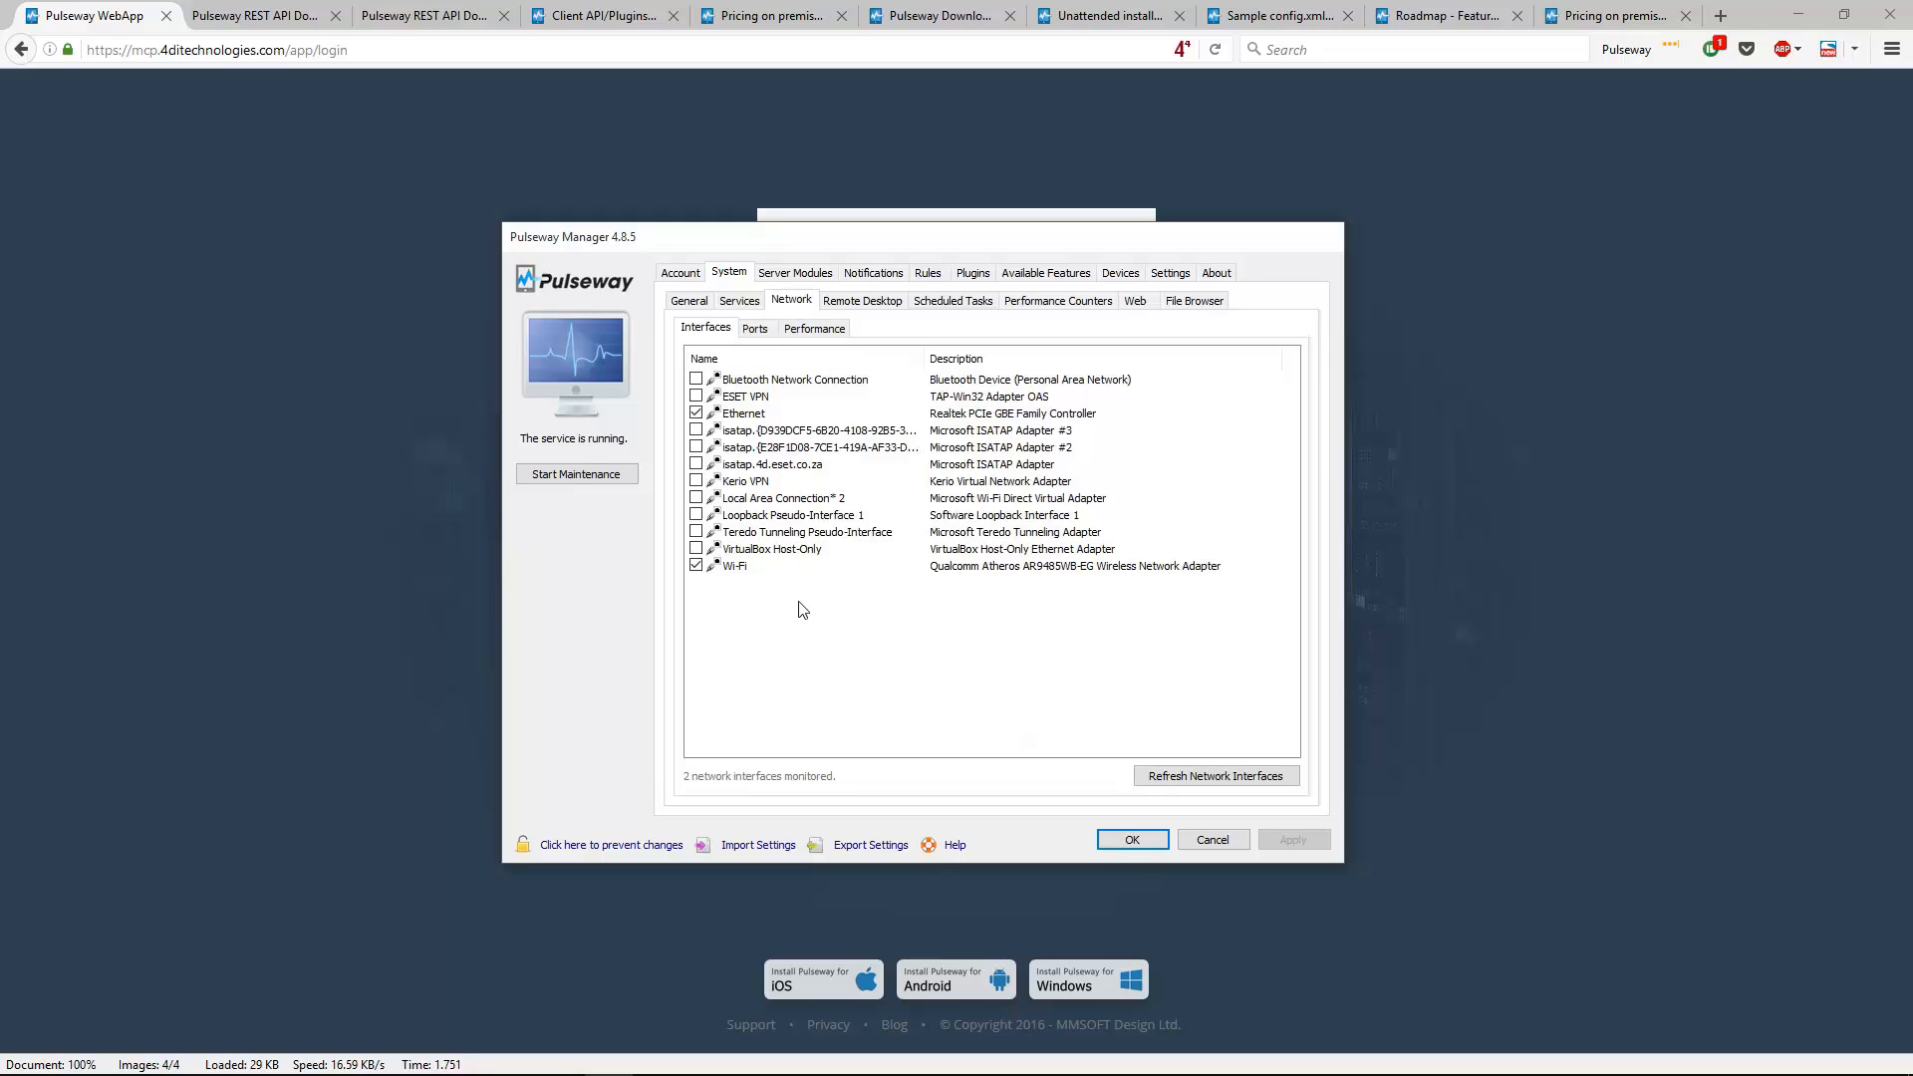
{"action": "left_click", "coordinate": [757, 330]}
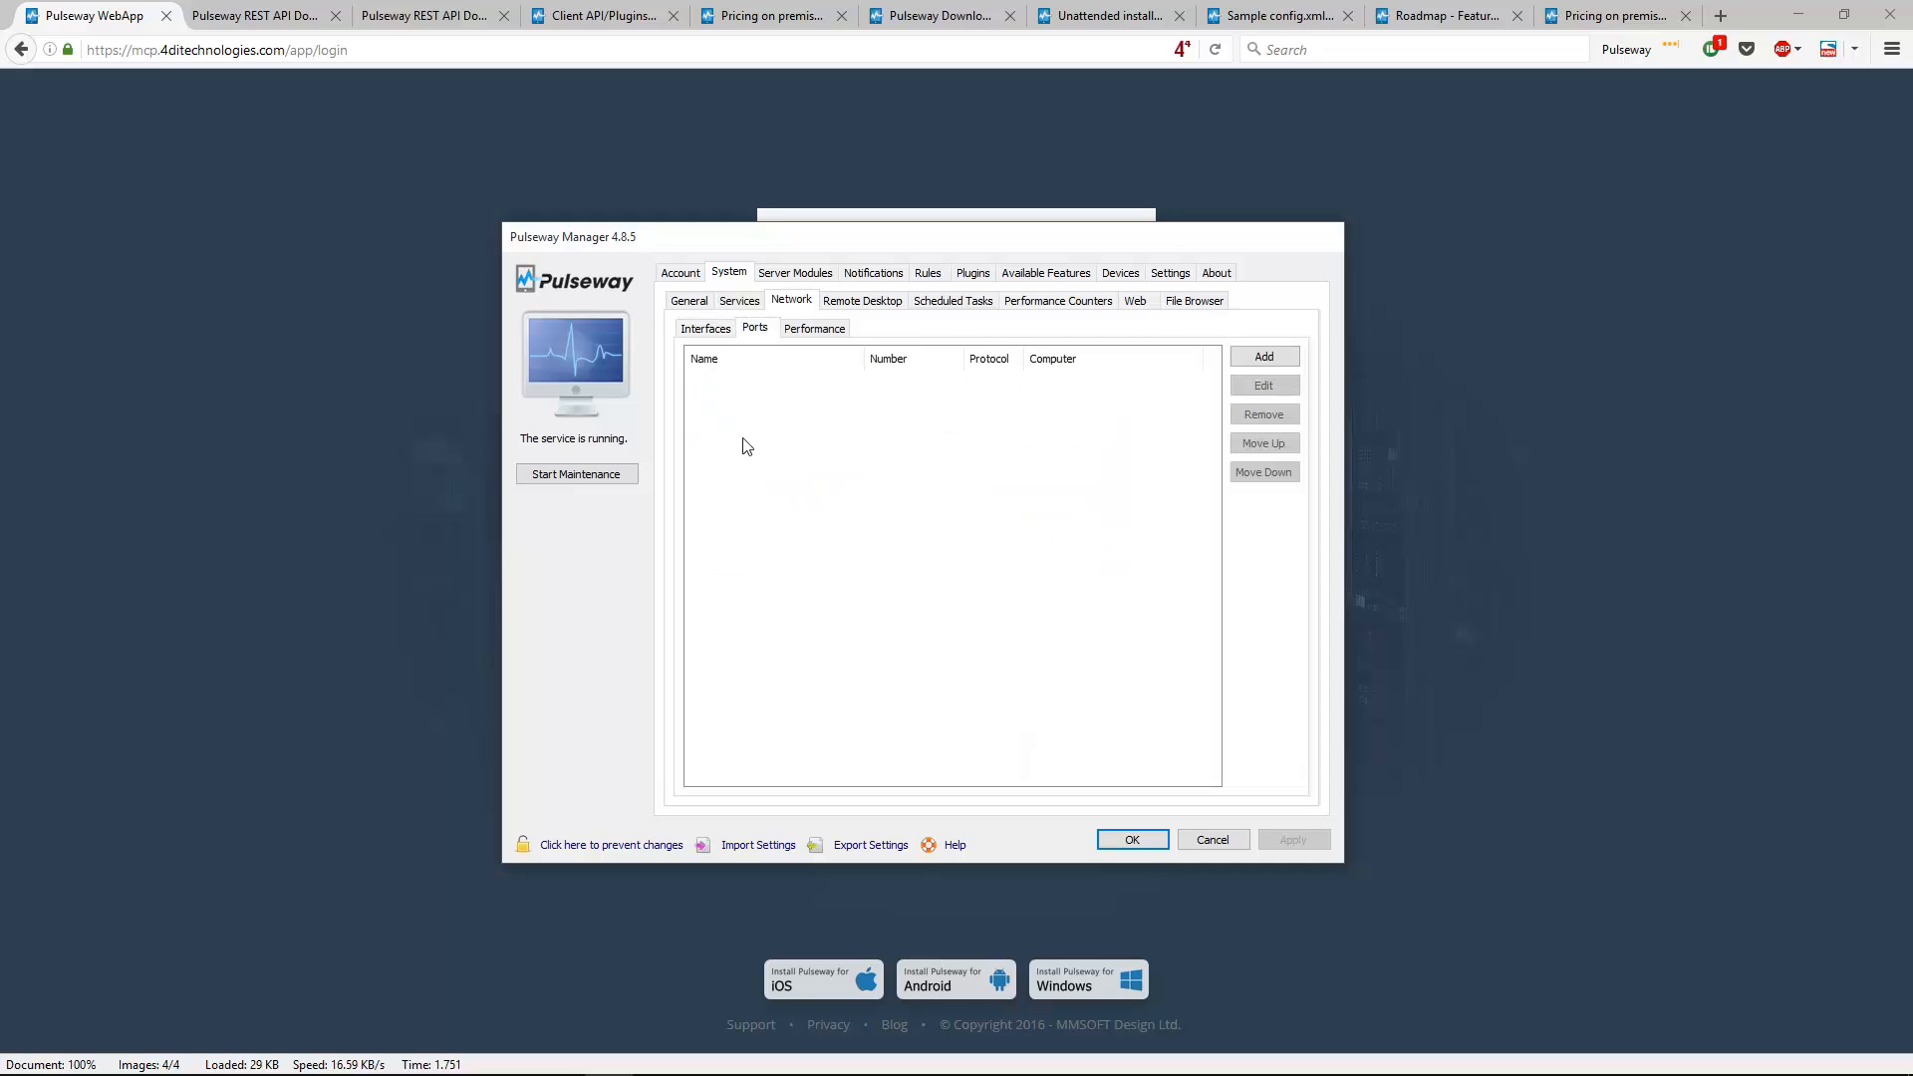
{"action": "left_click", "coordinate": [1268, 355]}
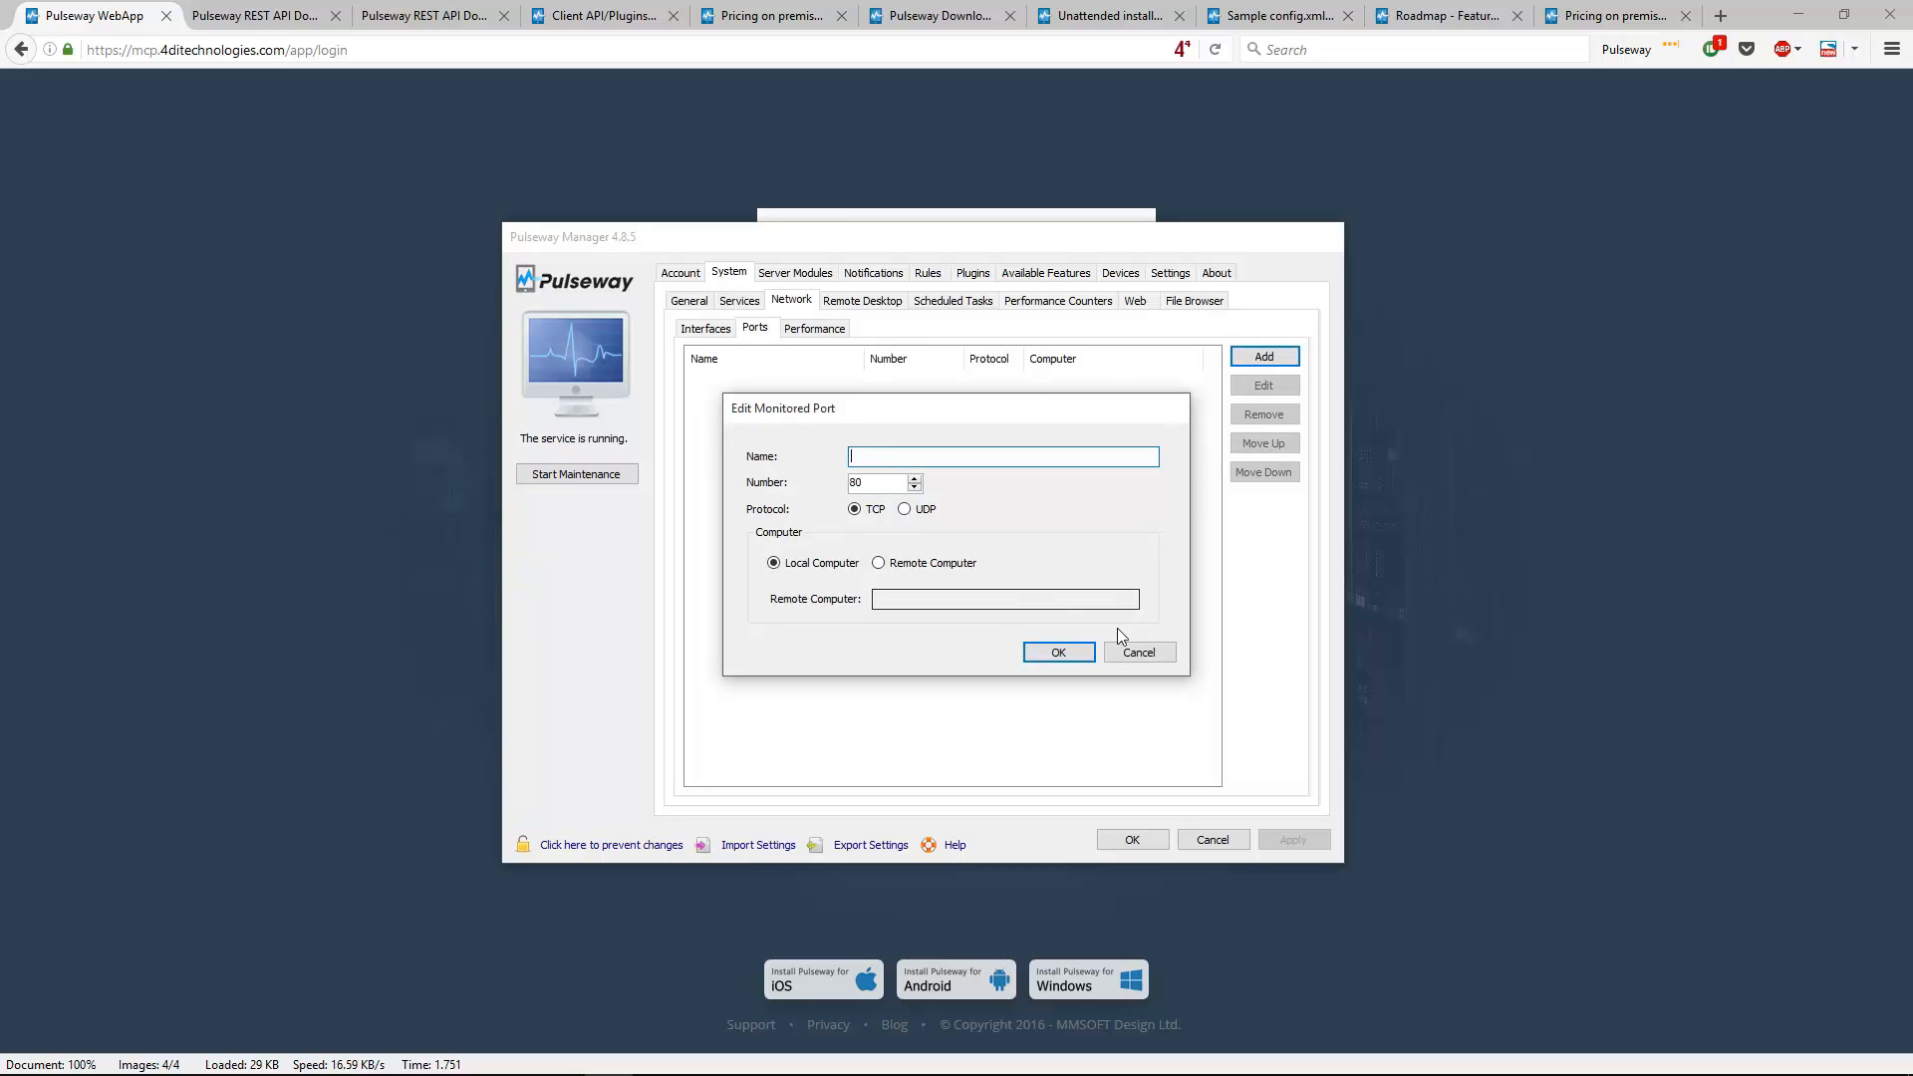
{"action": "left_click", "coordinate": [1137, 652]}
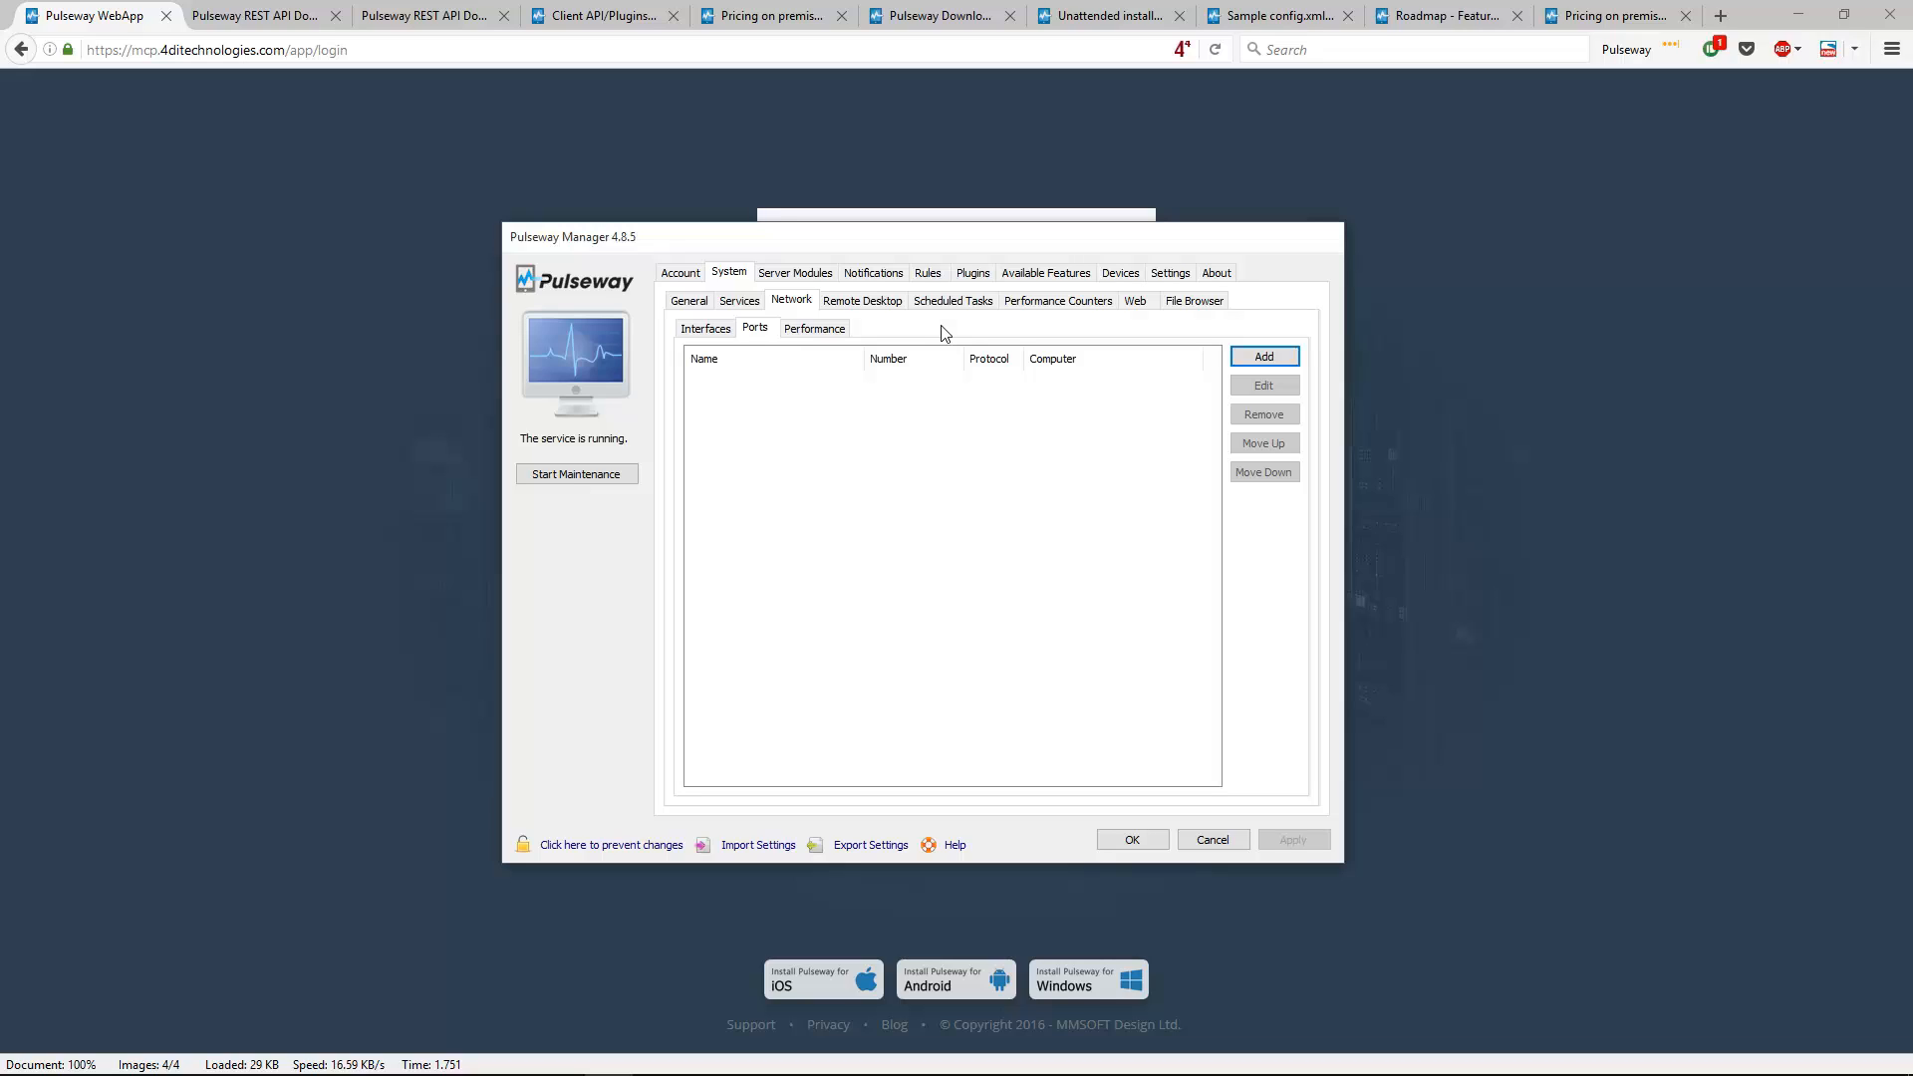
{"action": "left_click", "coordinate": [816, 333]}
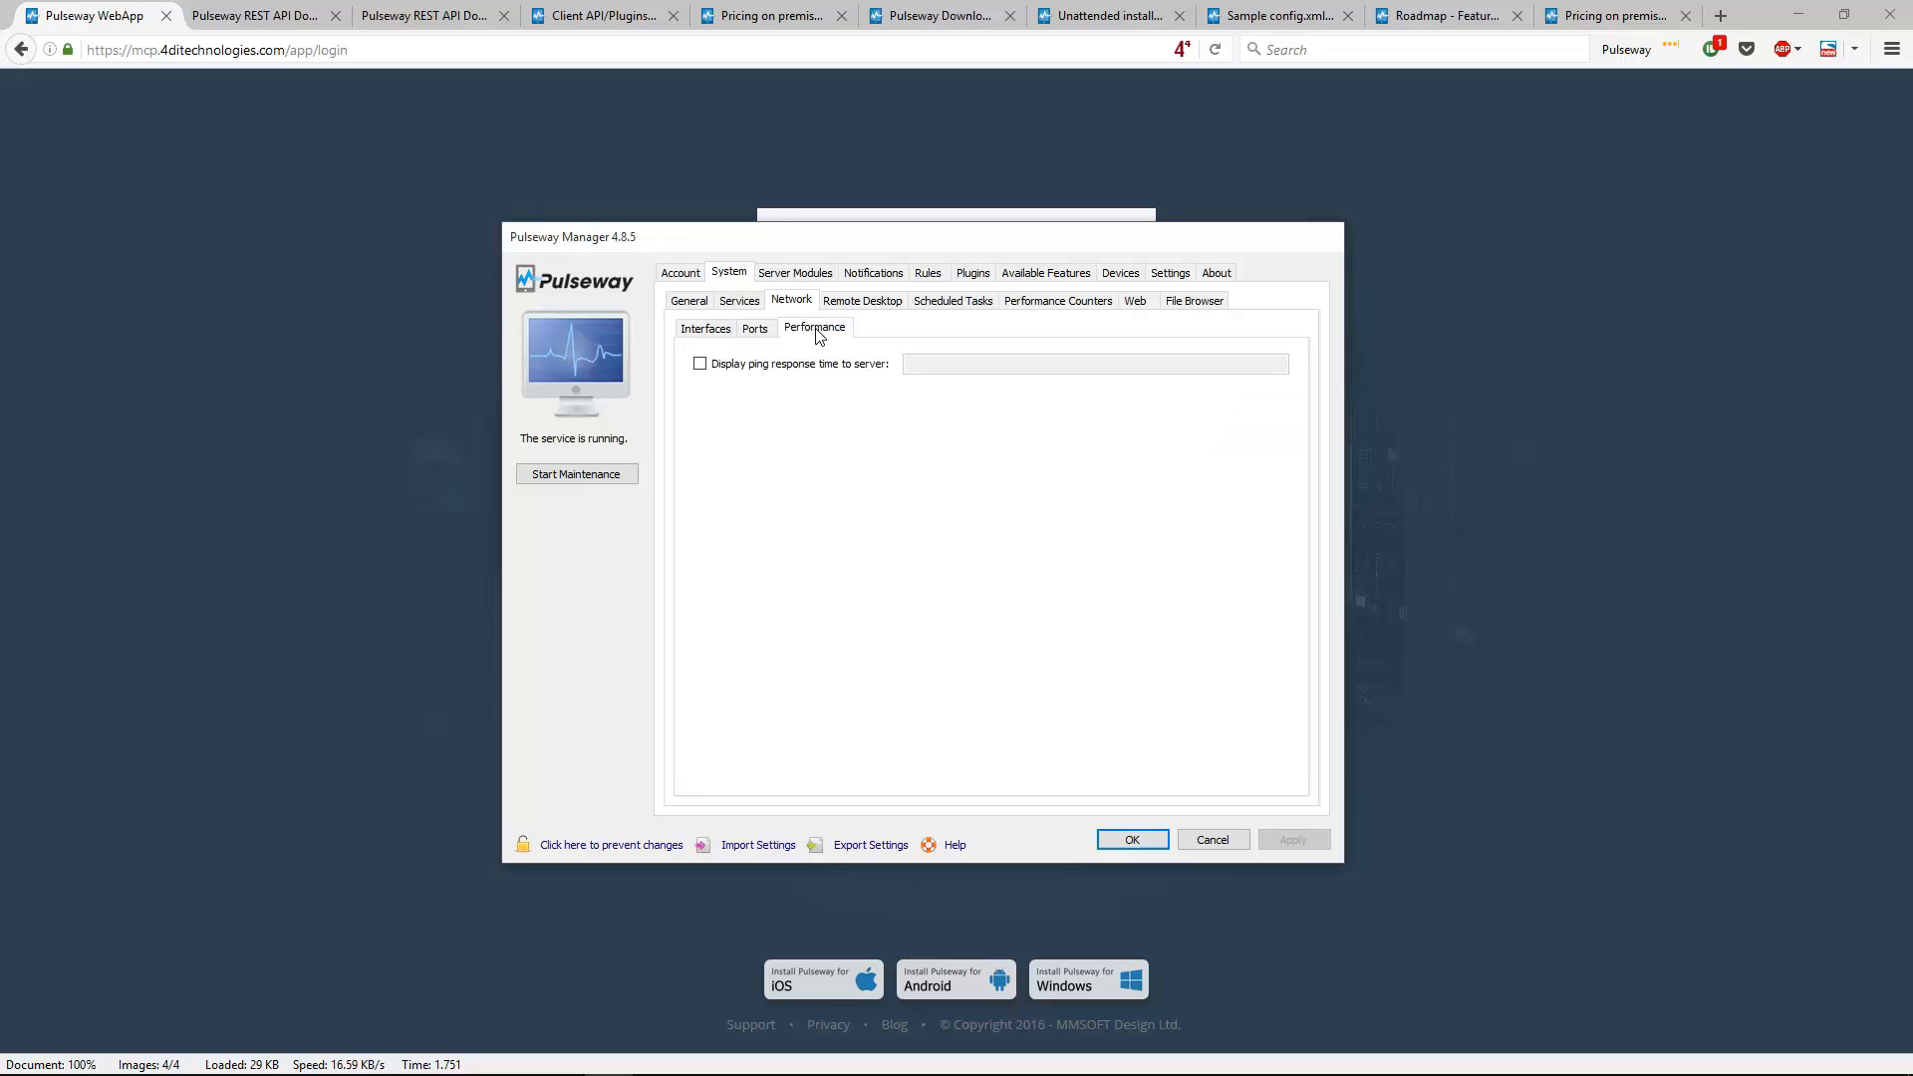
Review the Remote Desktop settings and browse the scheduled tasks available for monitoring
{"action": "left_click", "coordinate": [863, 299]}
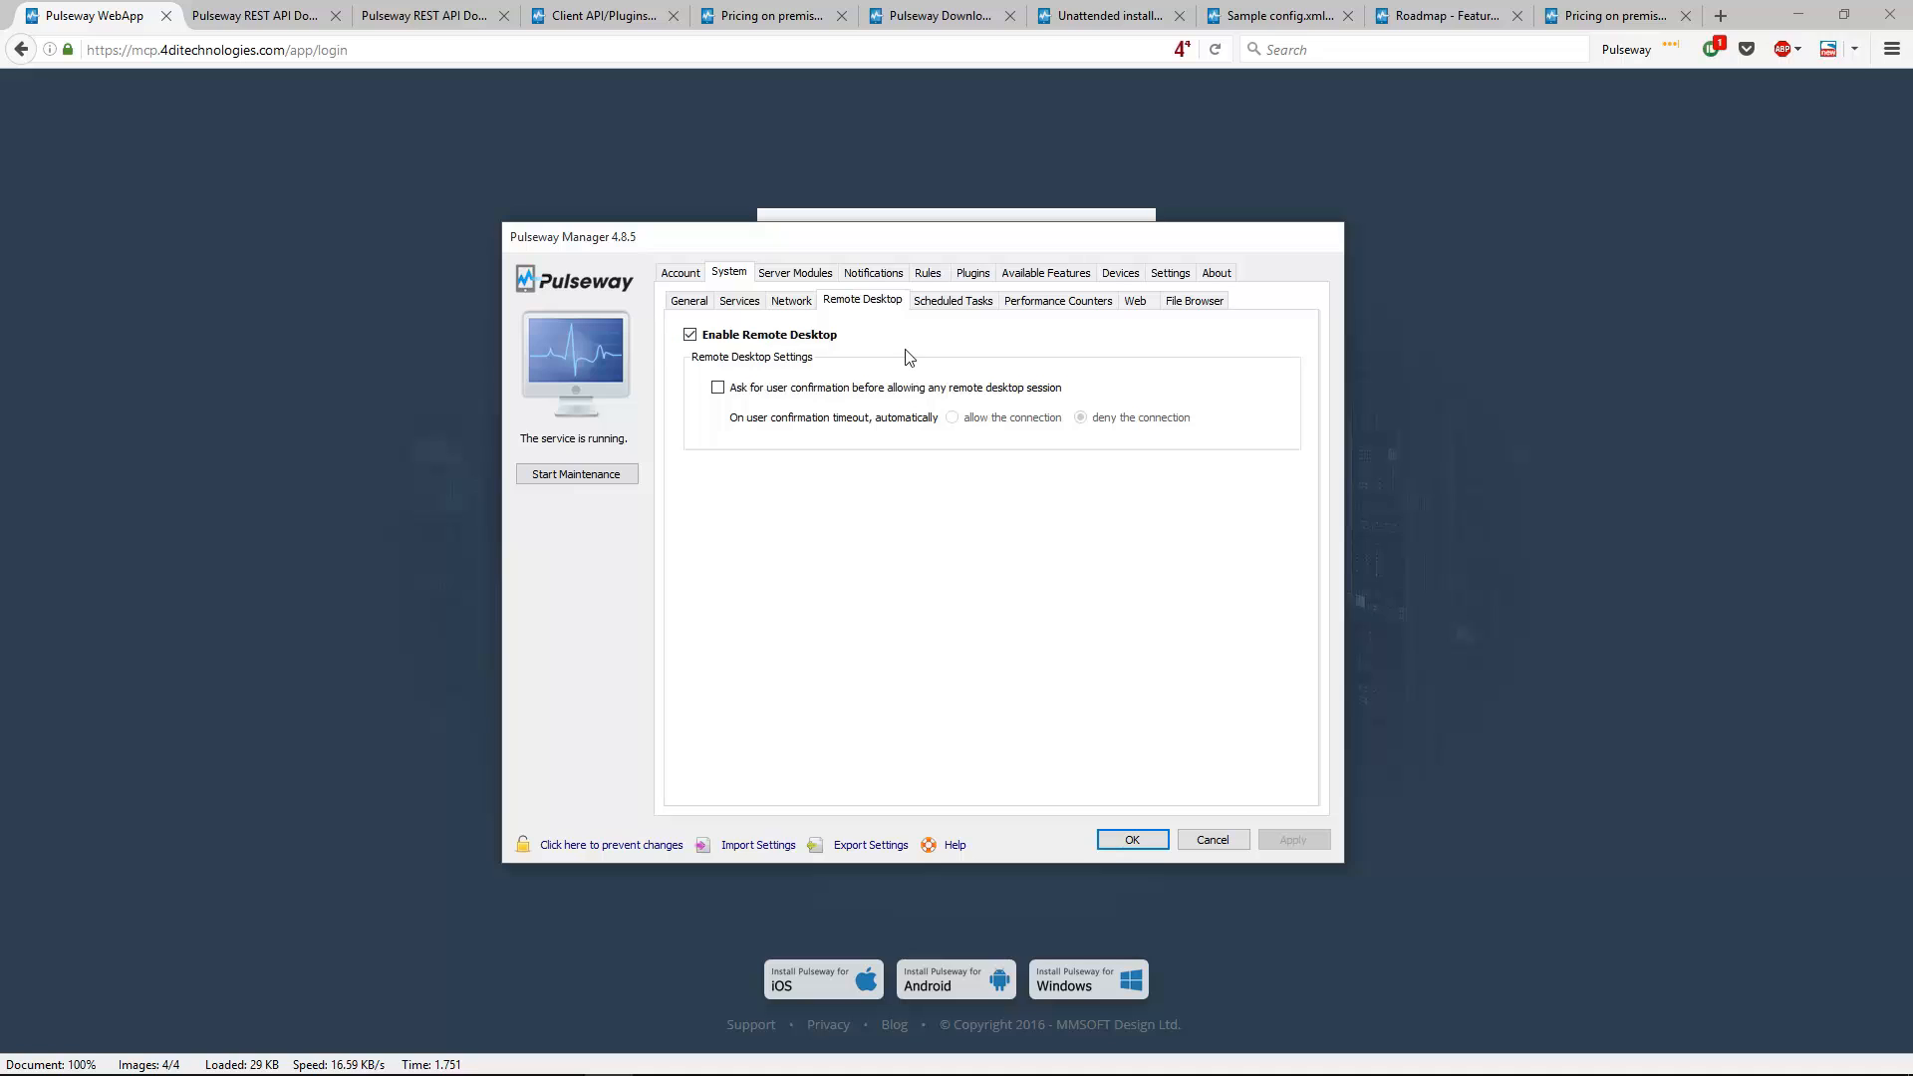
{"action": "left_click", "coordinate": [980, 302]}
{"action": "scroll", "coordinate": [815, 501], "scroll_direction": "down", "scroll_amount": 20}
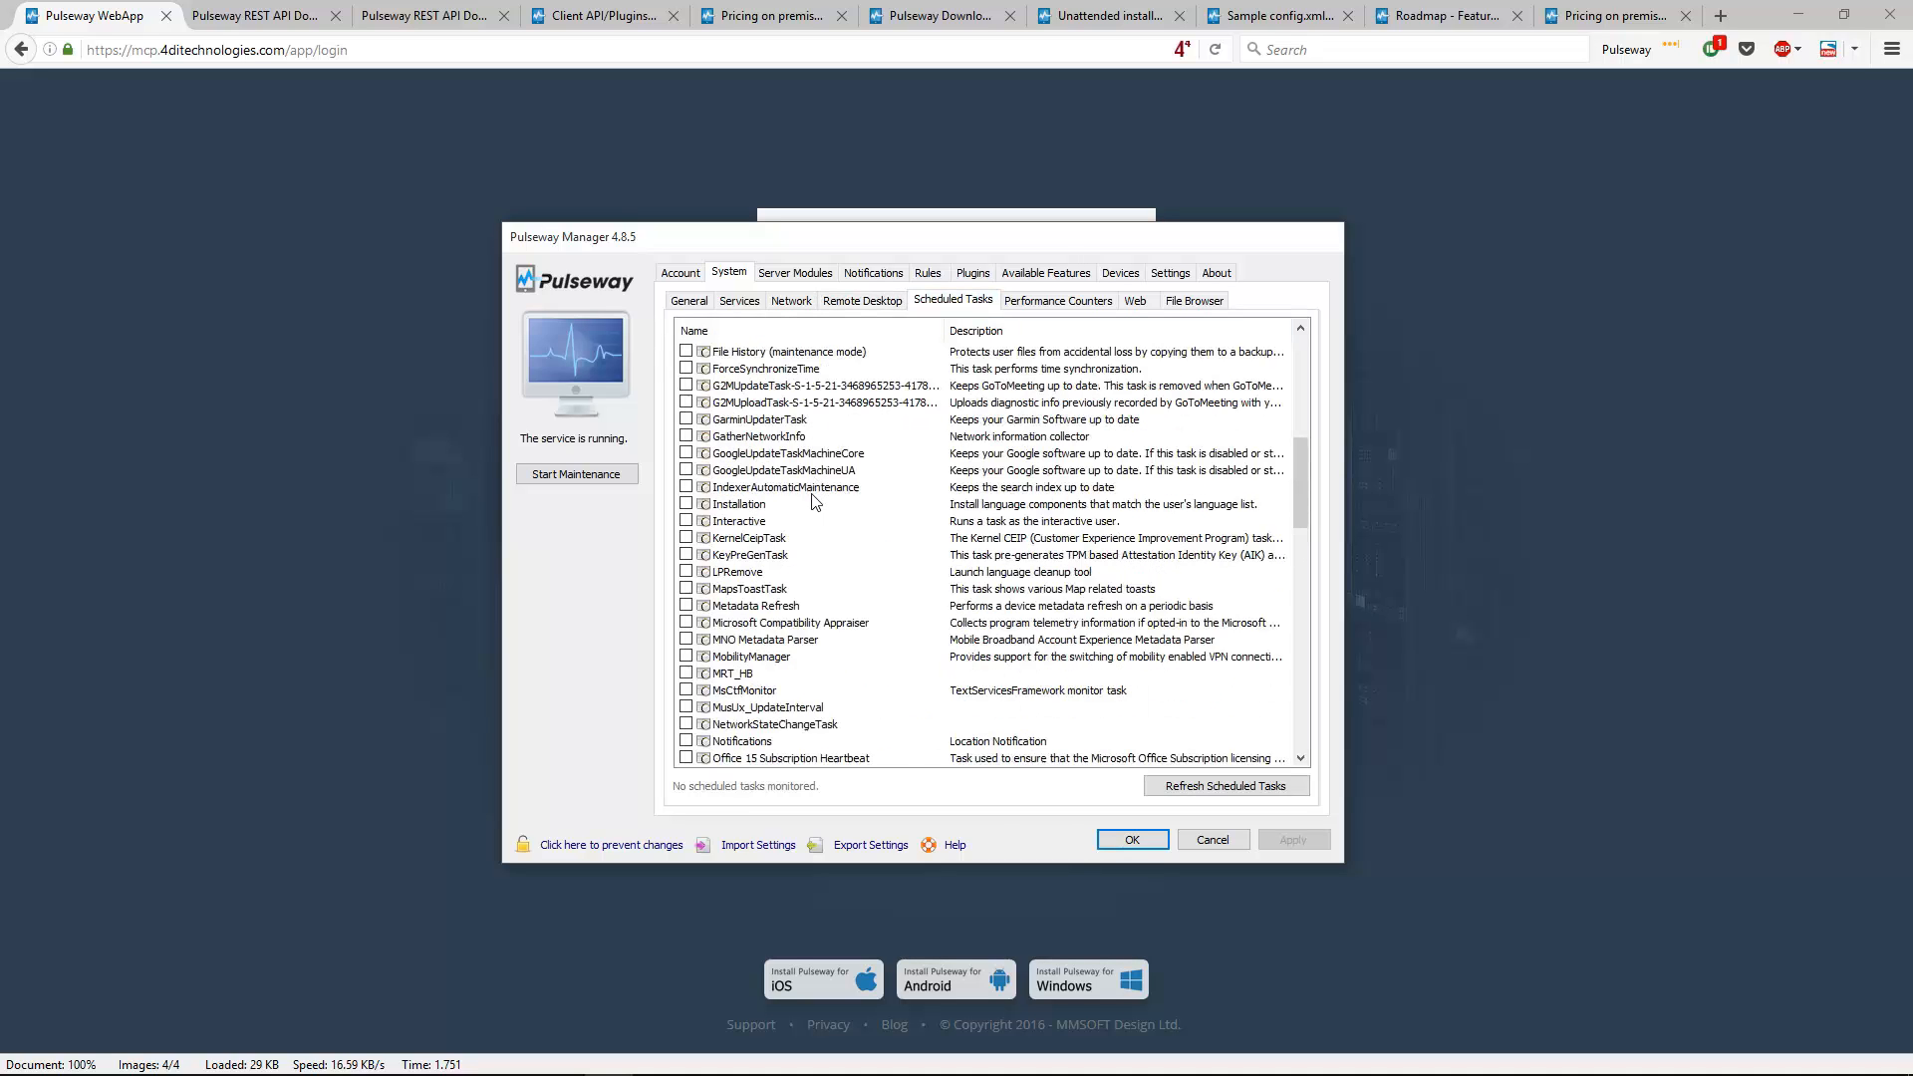
{"action": "scroll", "coordinate": [822, 478], "scroll_direction": "up", "scroll_amount": 15}
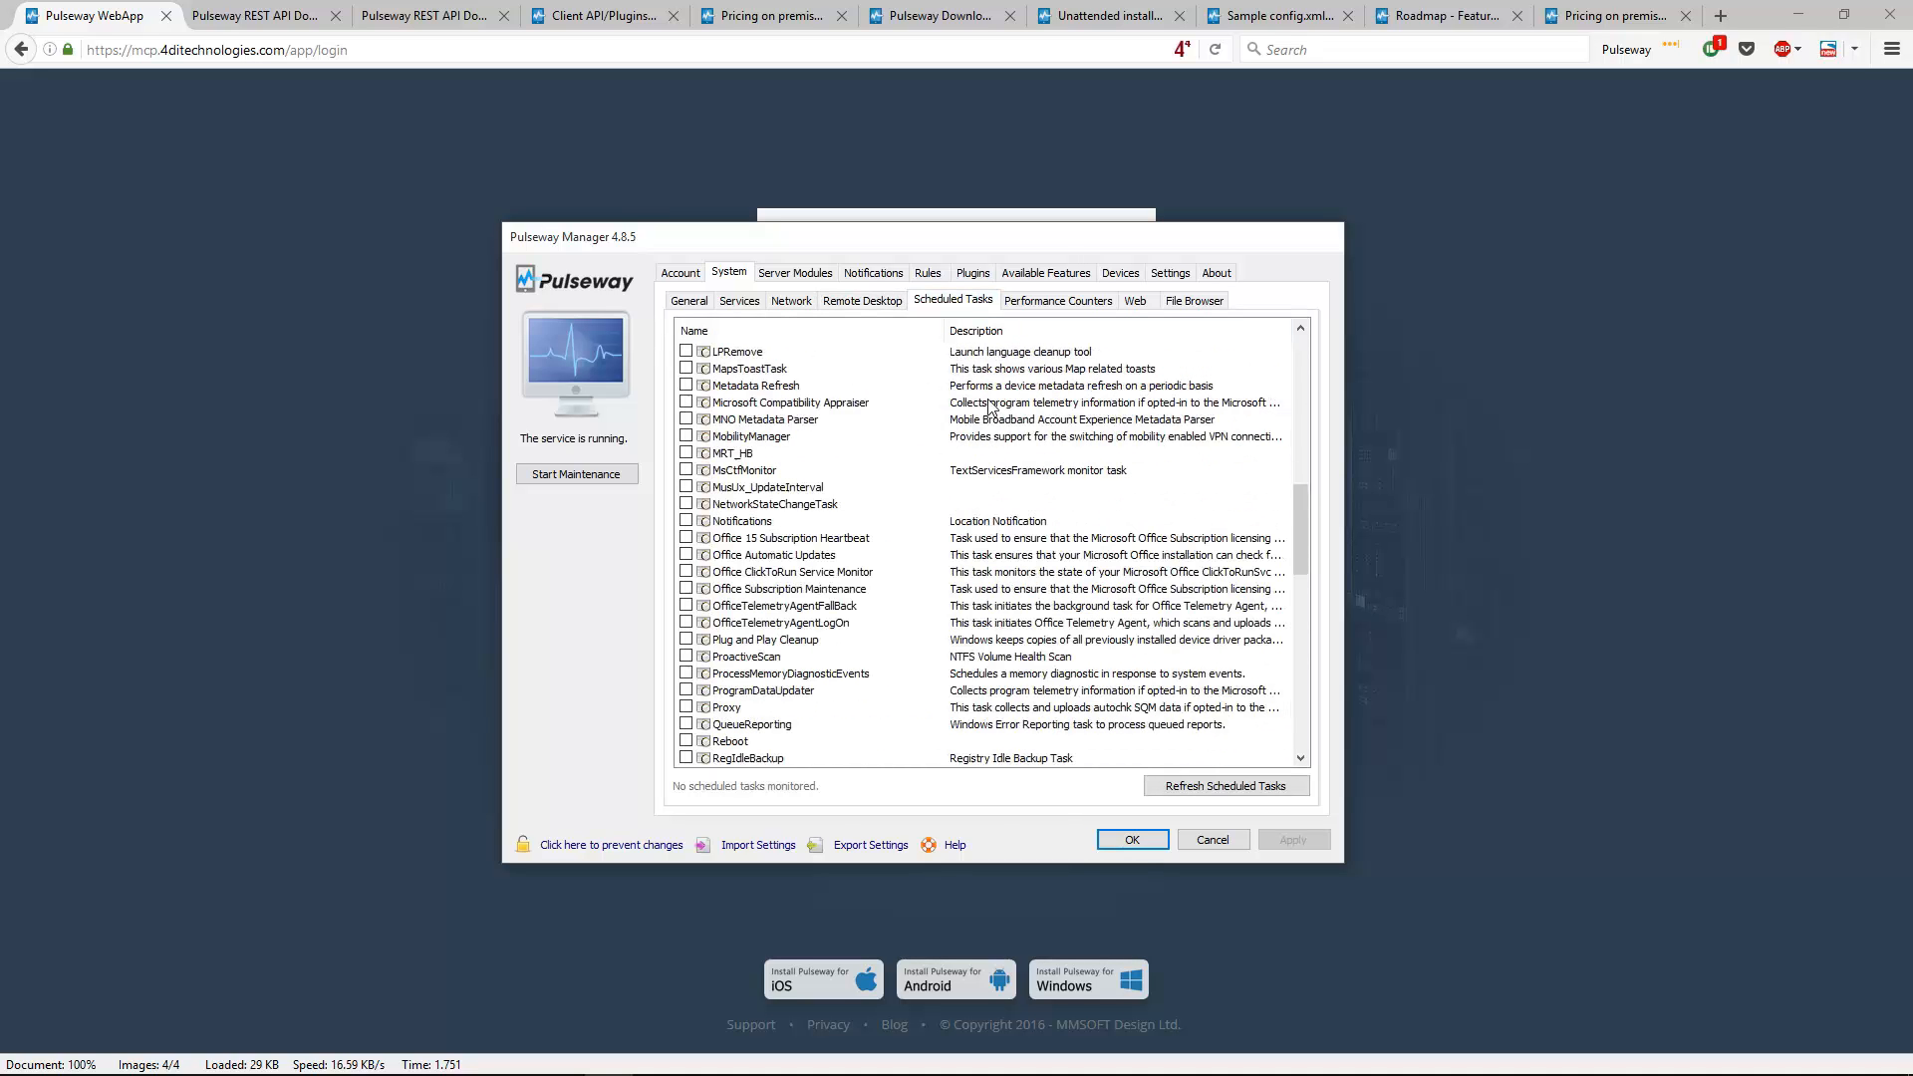
Inspect the performance counters offered in the TCPv4 category without adding any
{"action": "left_click", "coordinate": [1069, 296]}
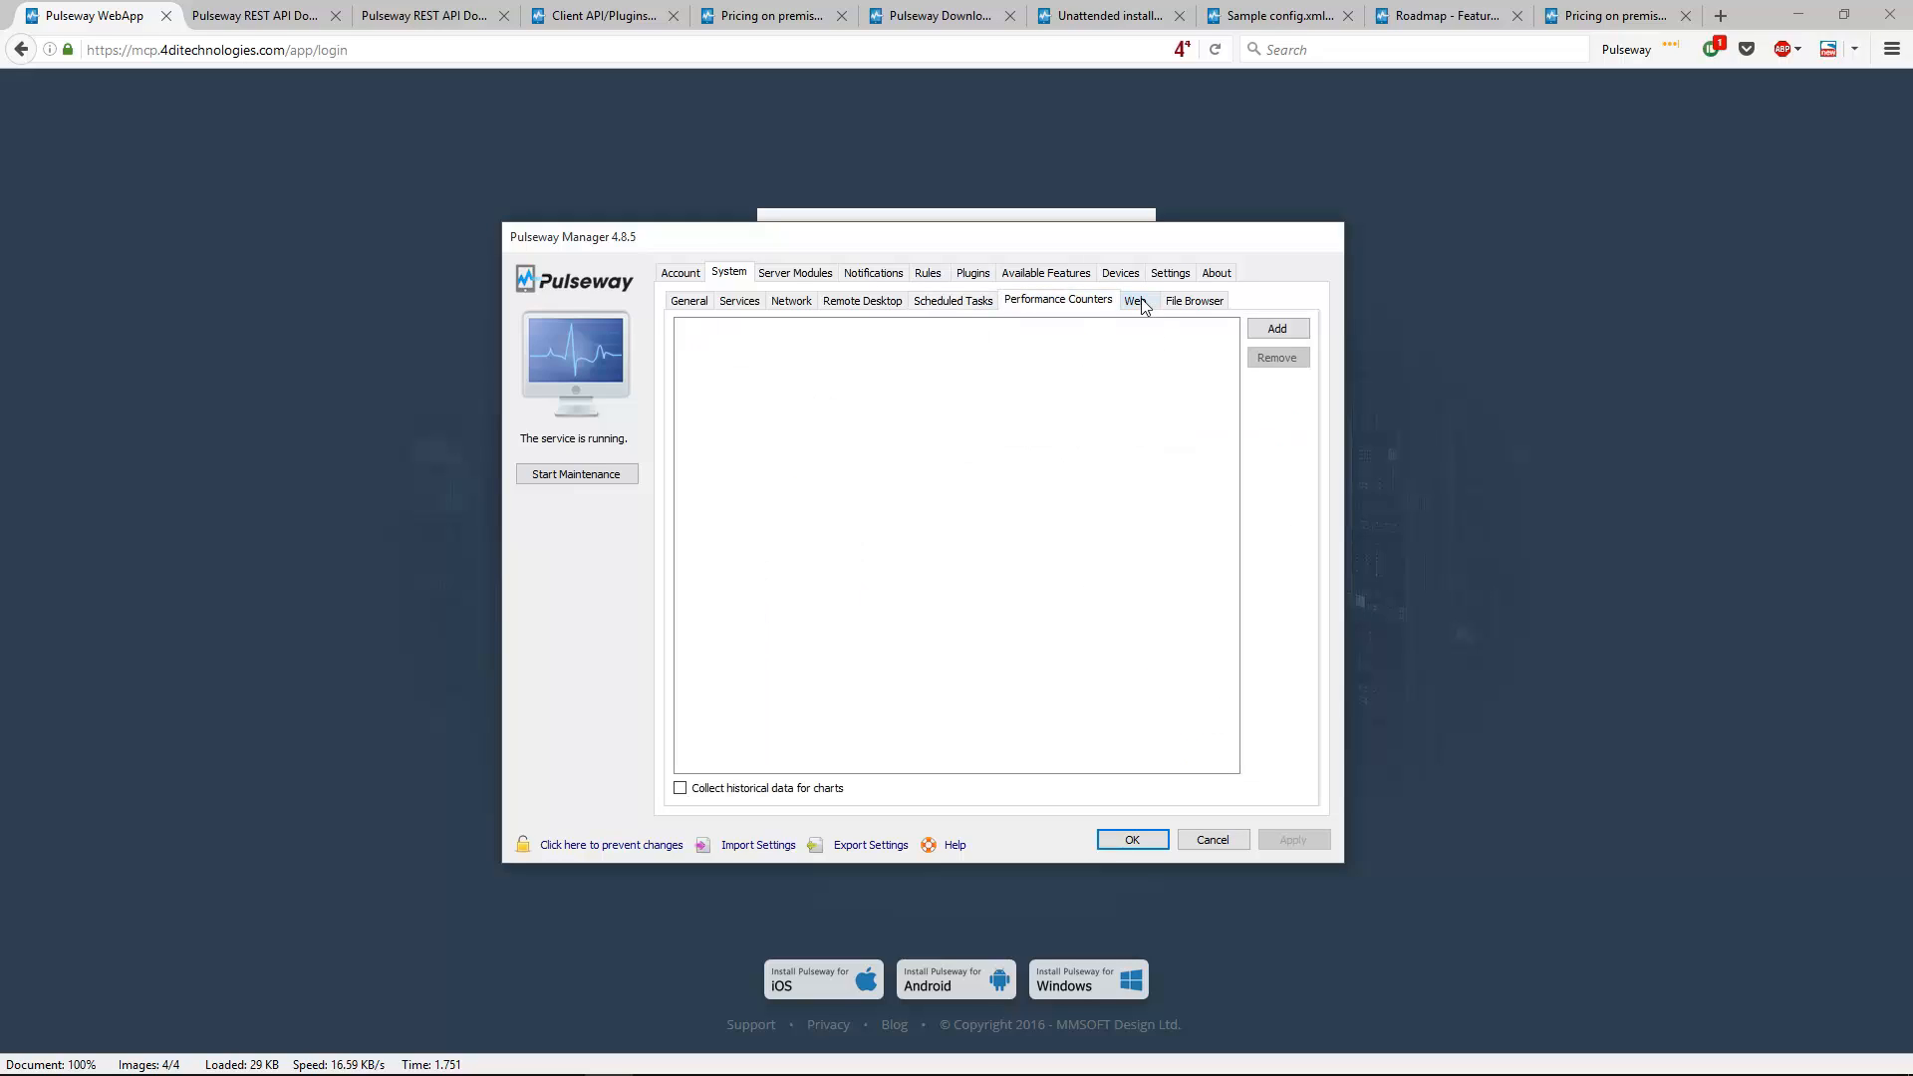
{"action": "left_click", "coordinate": [1299, 332]}
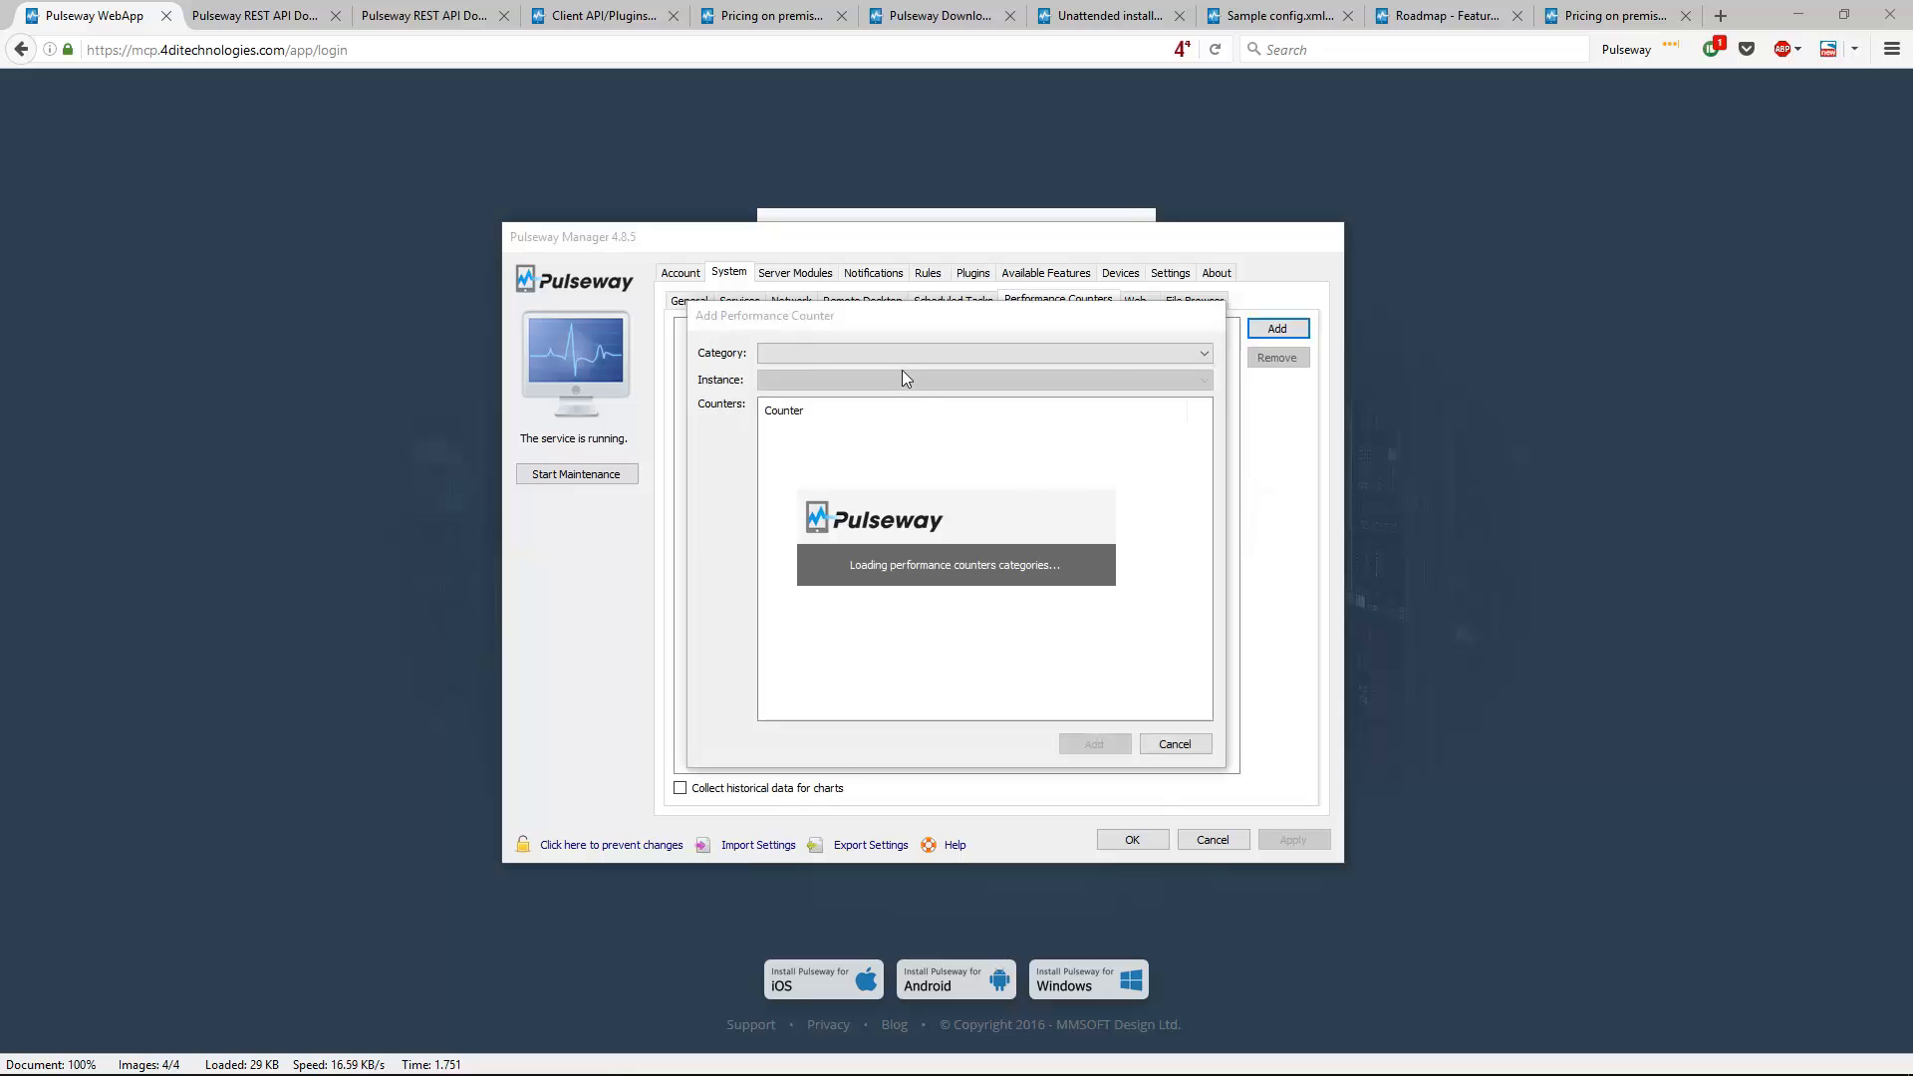
{"action": "left_click", "coordinate": [901, 355]}
{"action": "scroll", "coordinate": [922, 618], "scroll_direction": "down", "scroll_amount": 20}
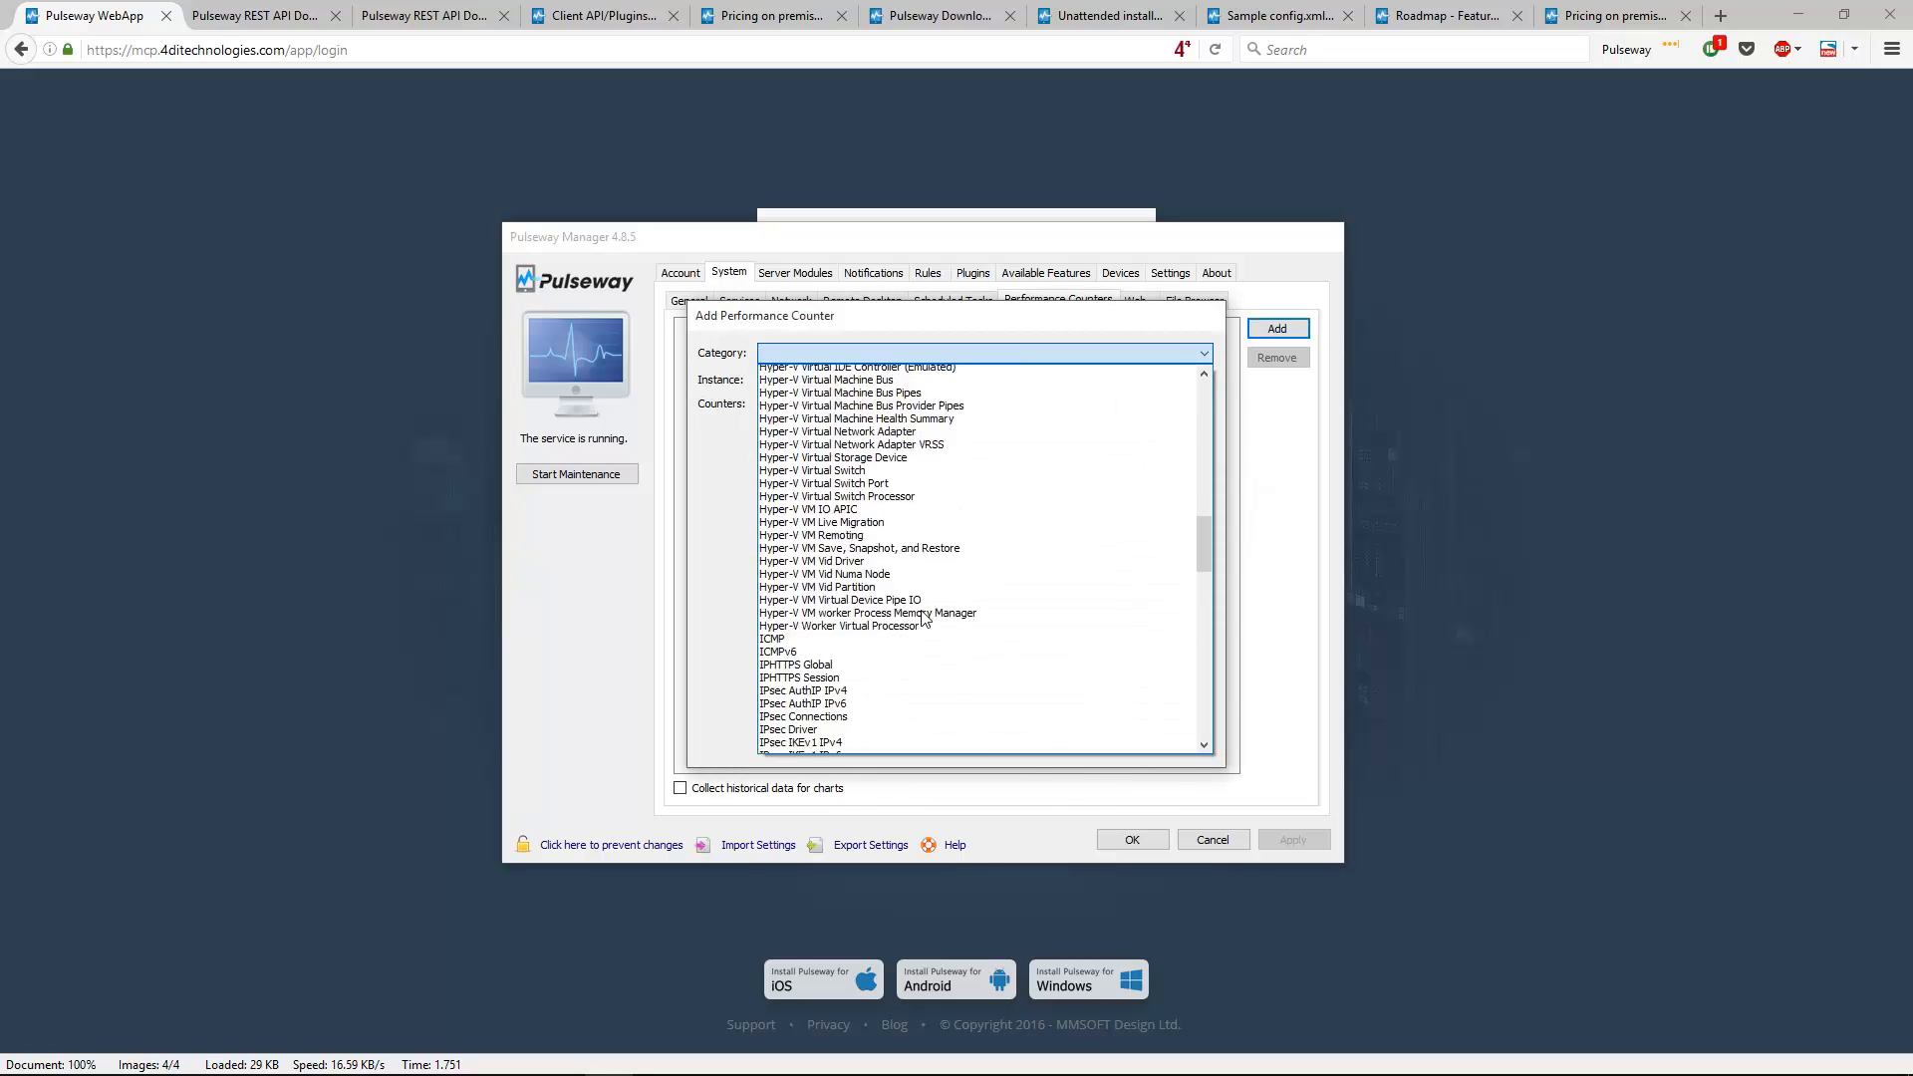
{"action": "scroll", "coordinate": [922, 618], "scroll_direction": "down", "scroll_amount": 20}
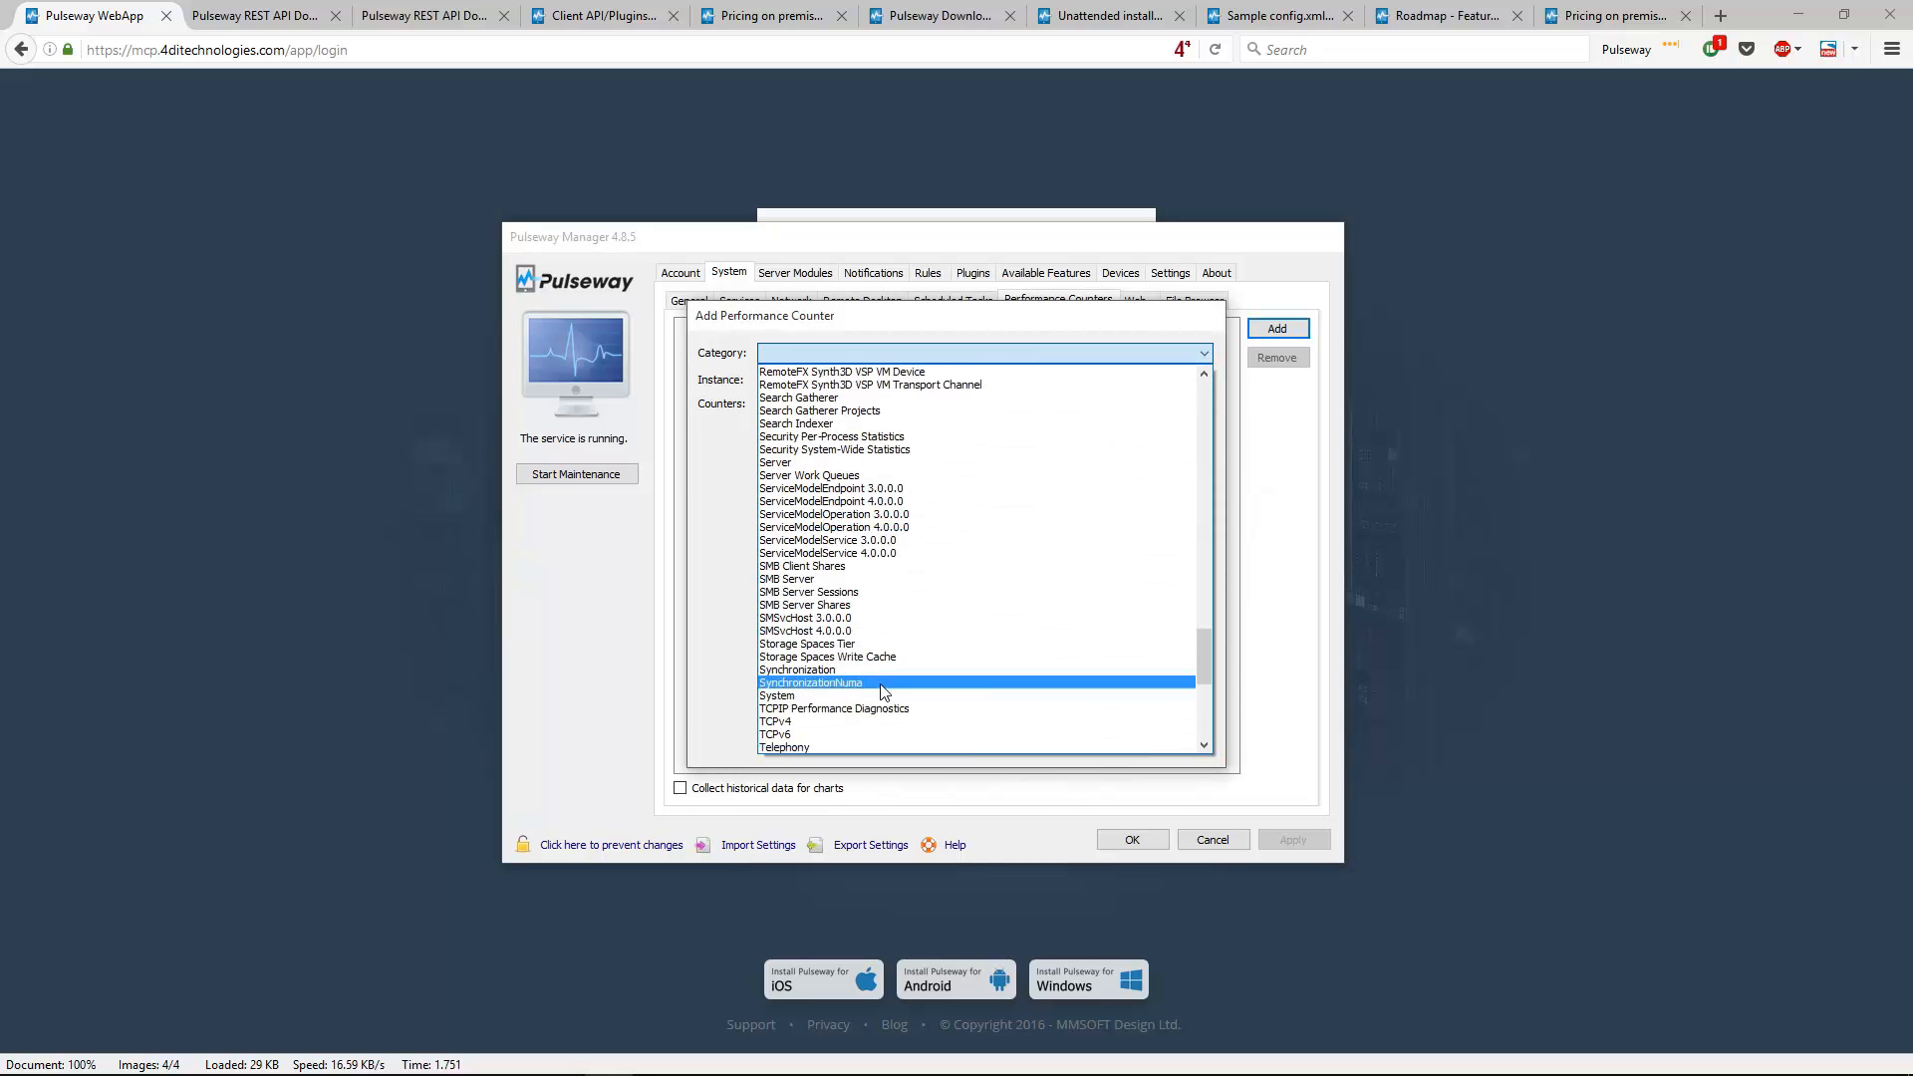
{"action": "left_click", "coordinate": [848, 721]}
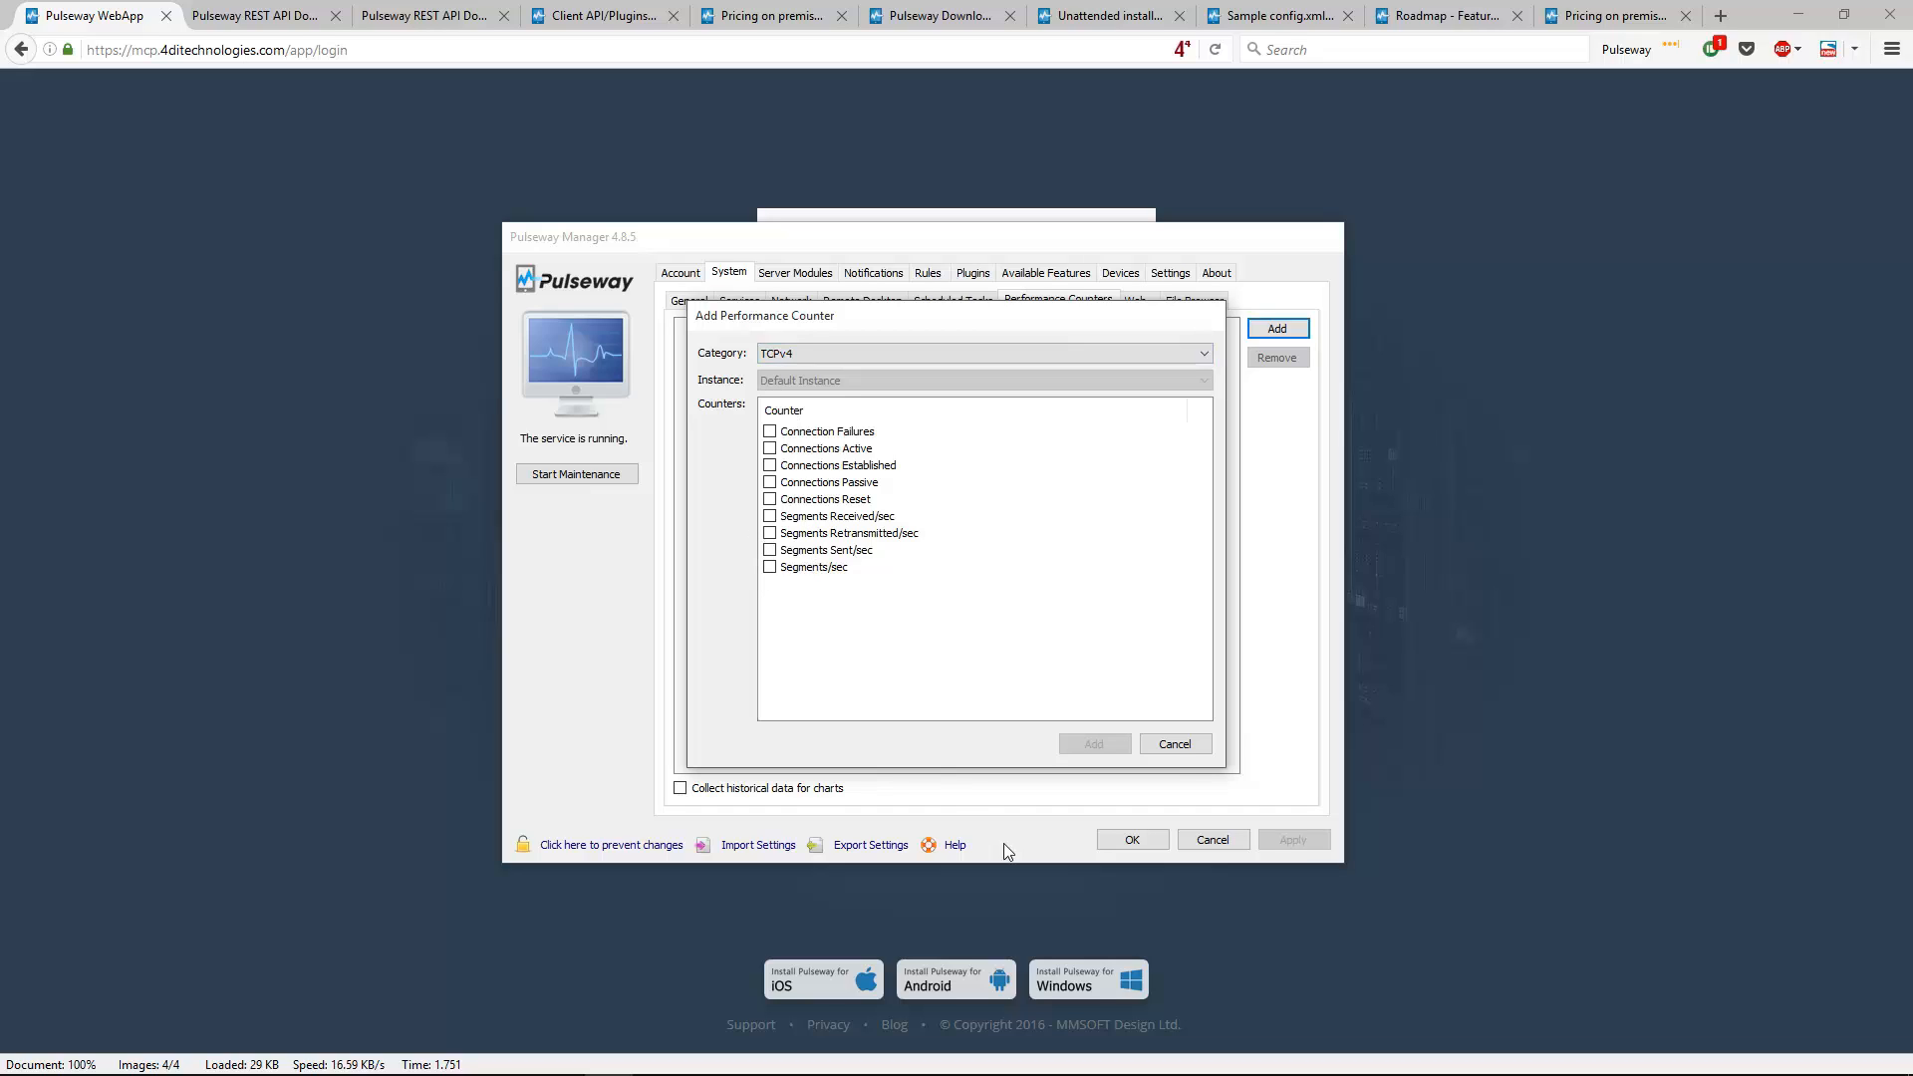
{"action": "left_click", "coordinate": [1176, 745]}
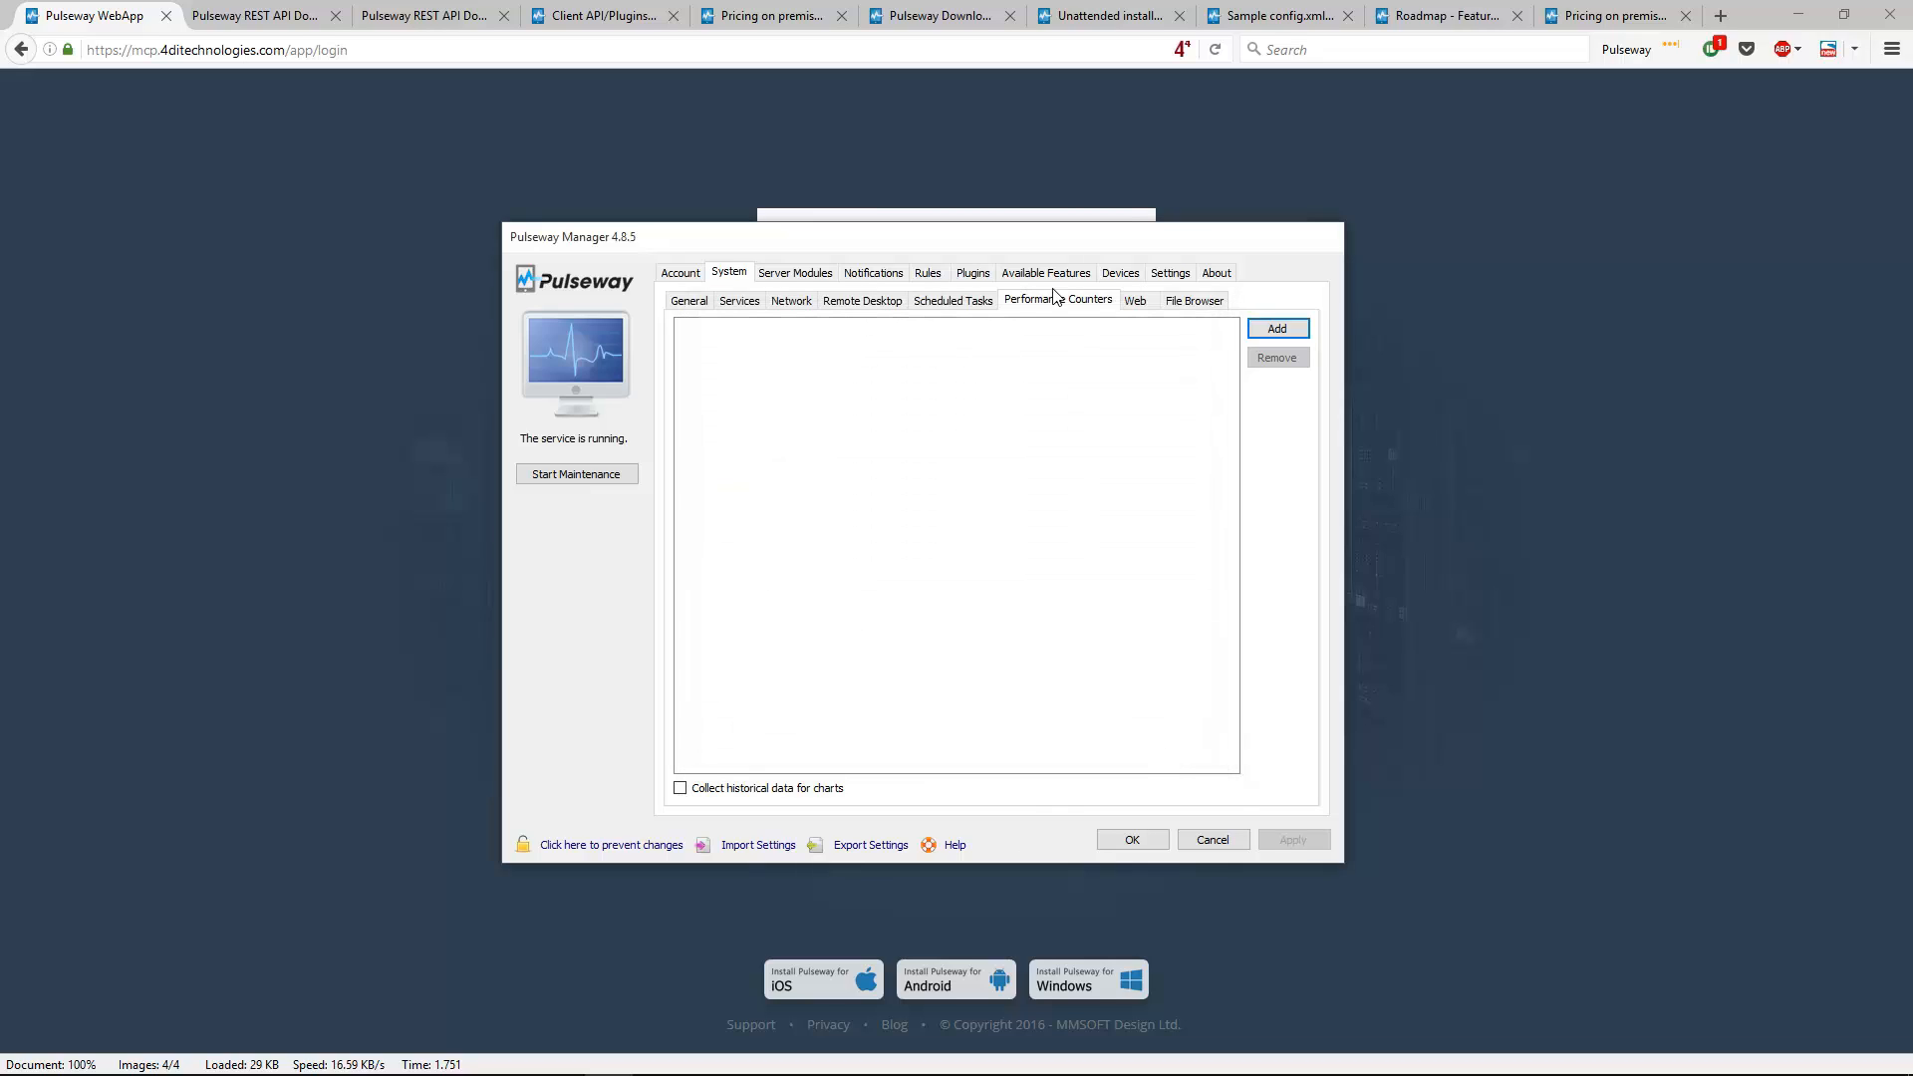
Review the web certificate and web site monitoring settings, including the request types for a new web site
{"action": "left_click", "coordinate": [1148, 304]}
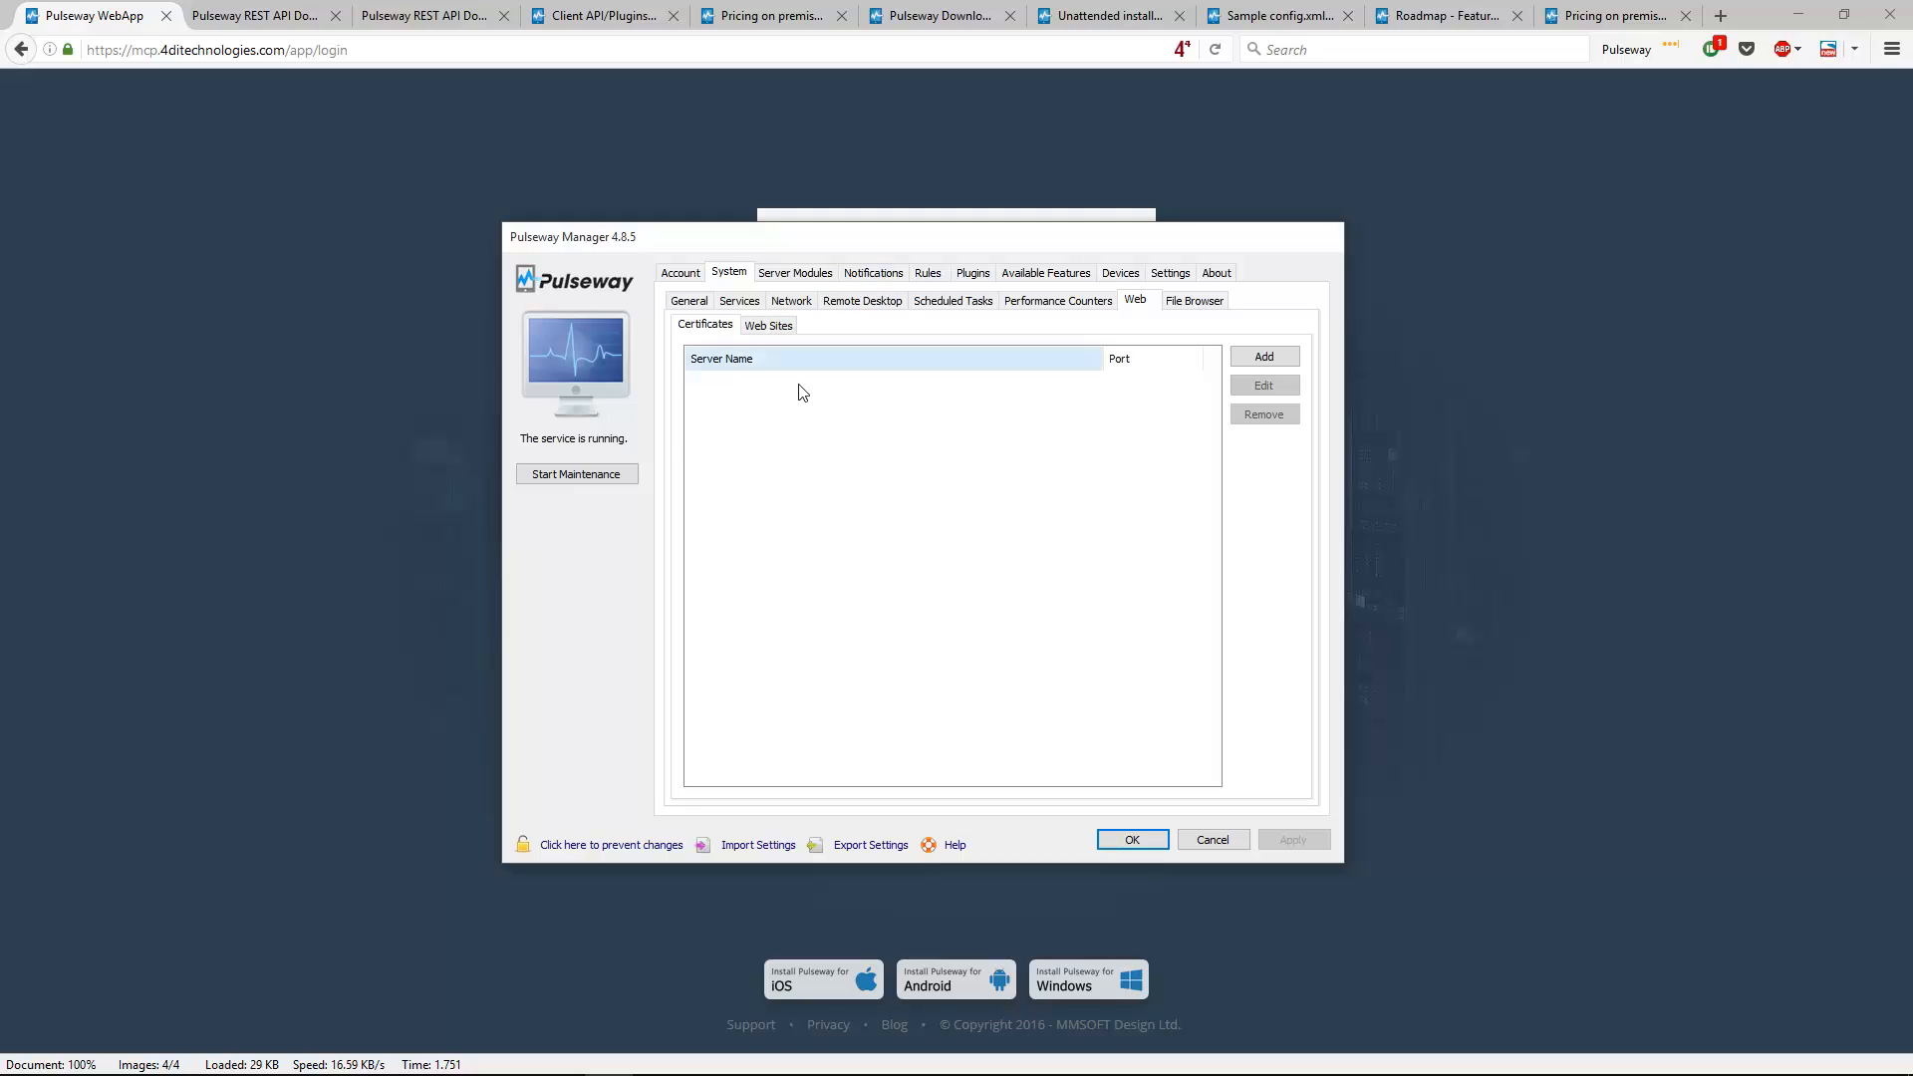
{"action": "left_click", "coordinate": [768, 329]}
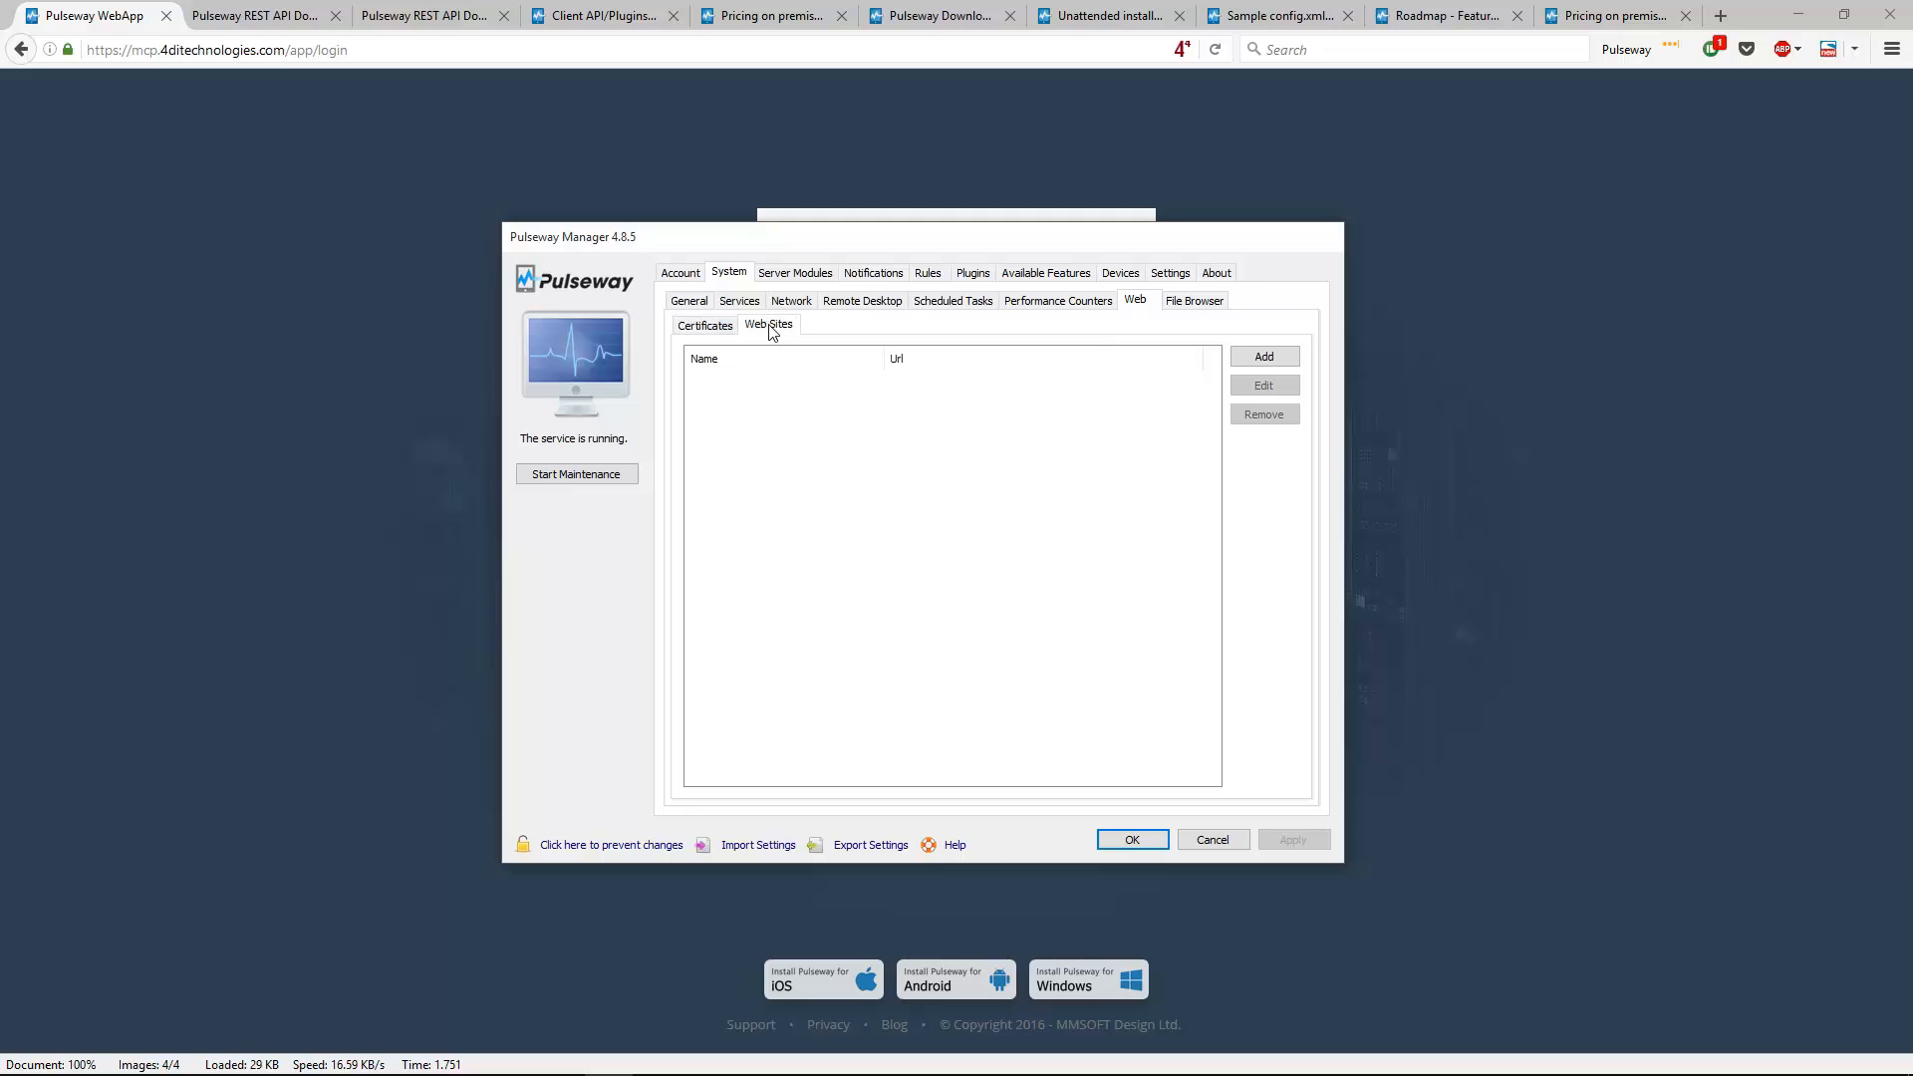
{"action": "left_click", "coordinate": [1275, 359]}
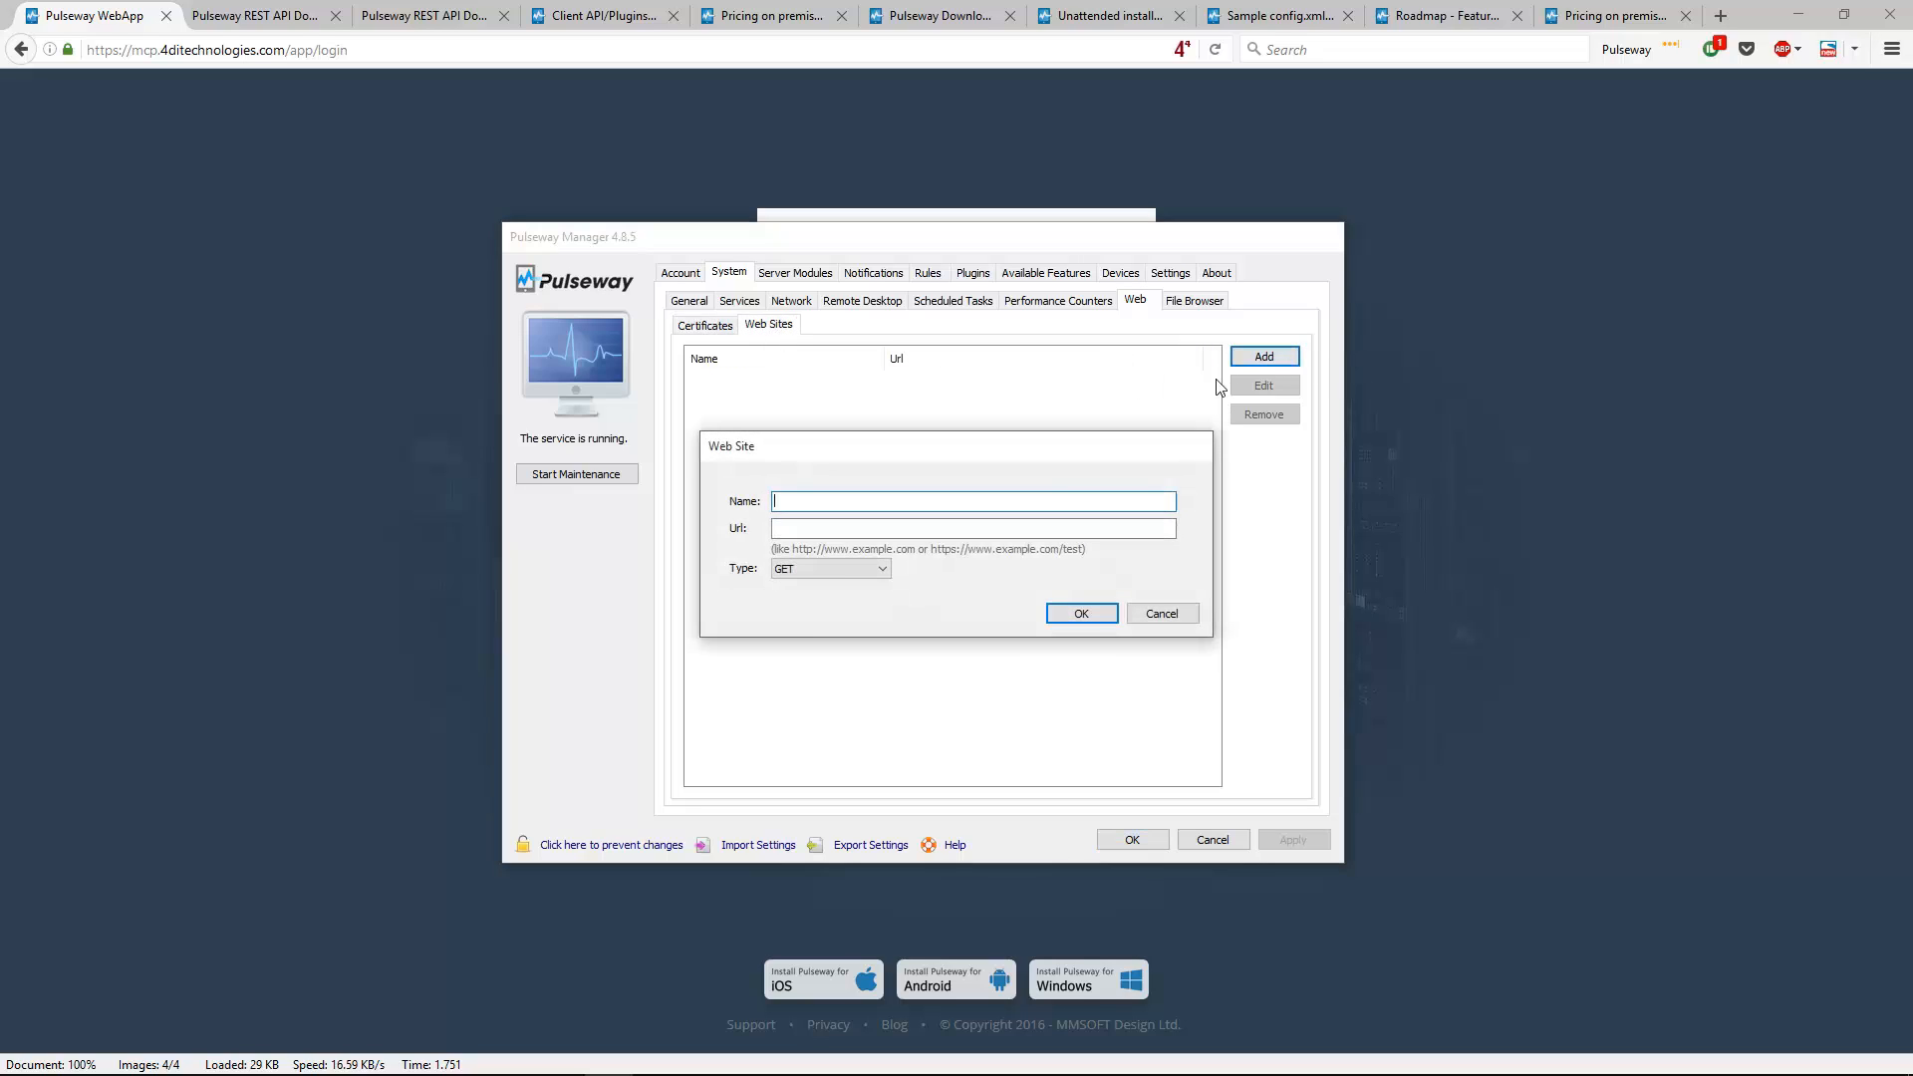
{"action": "left_click", "coordinate": [833, 568]}
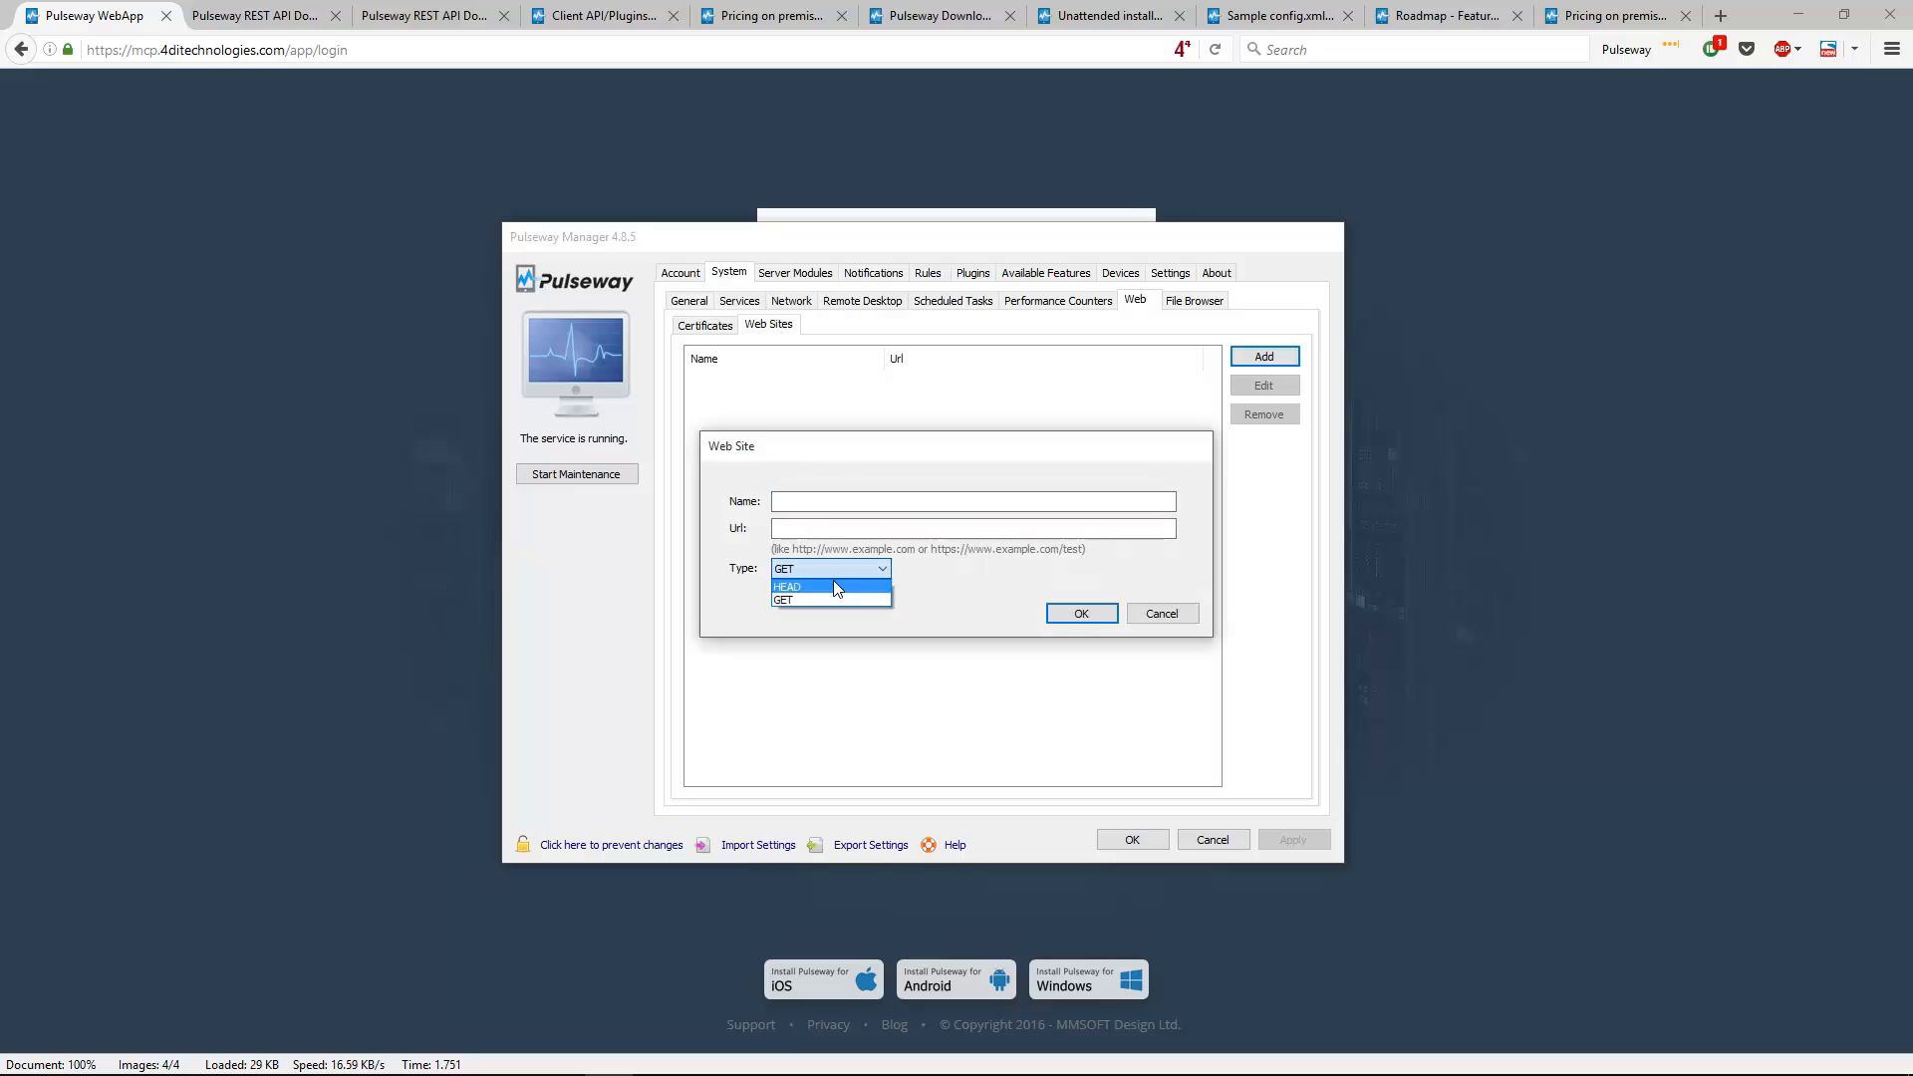
{"action": "left_click", "coordinate": [1164, 613]}
Review the File Browser options and the available server modules
{"action": "left_click", "coordinate": [1216, 300]}
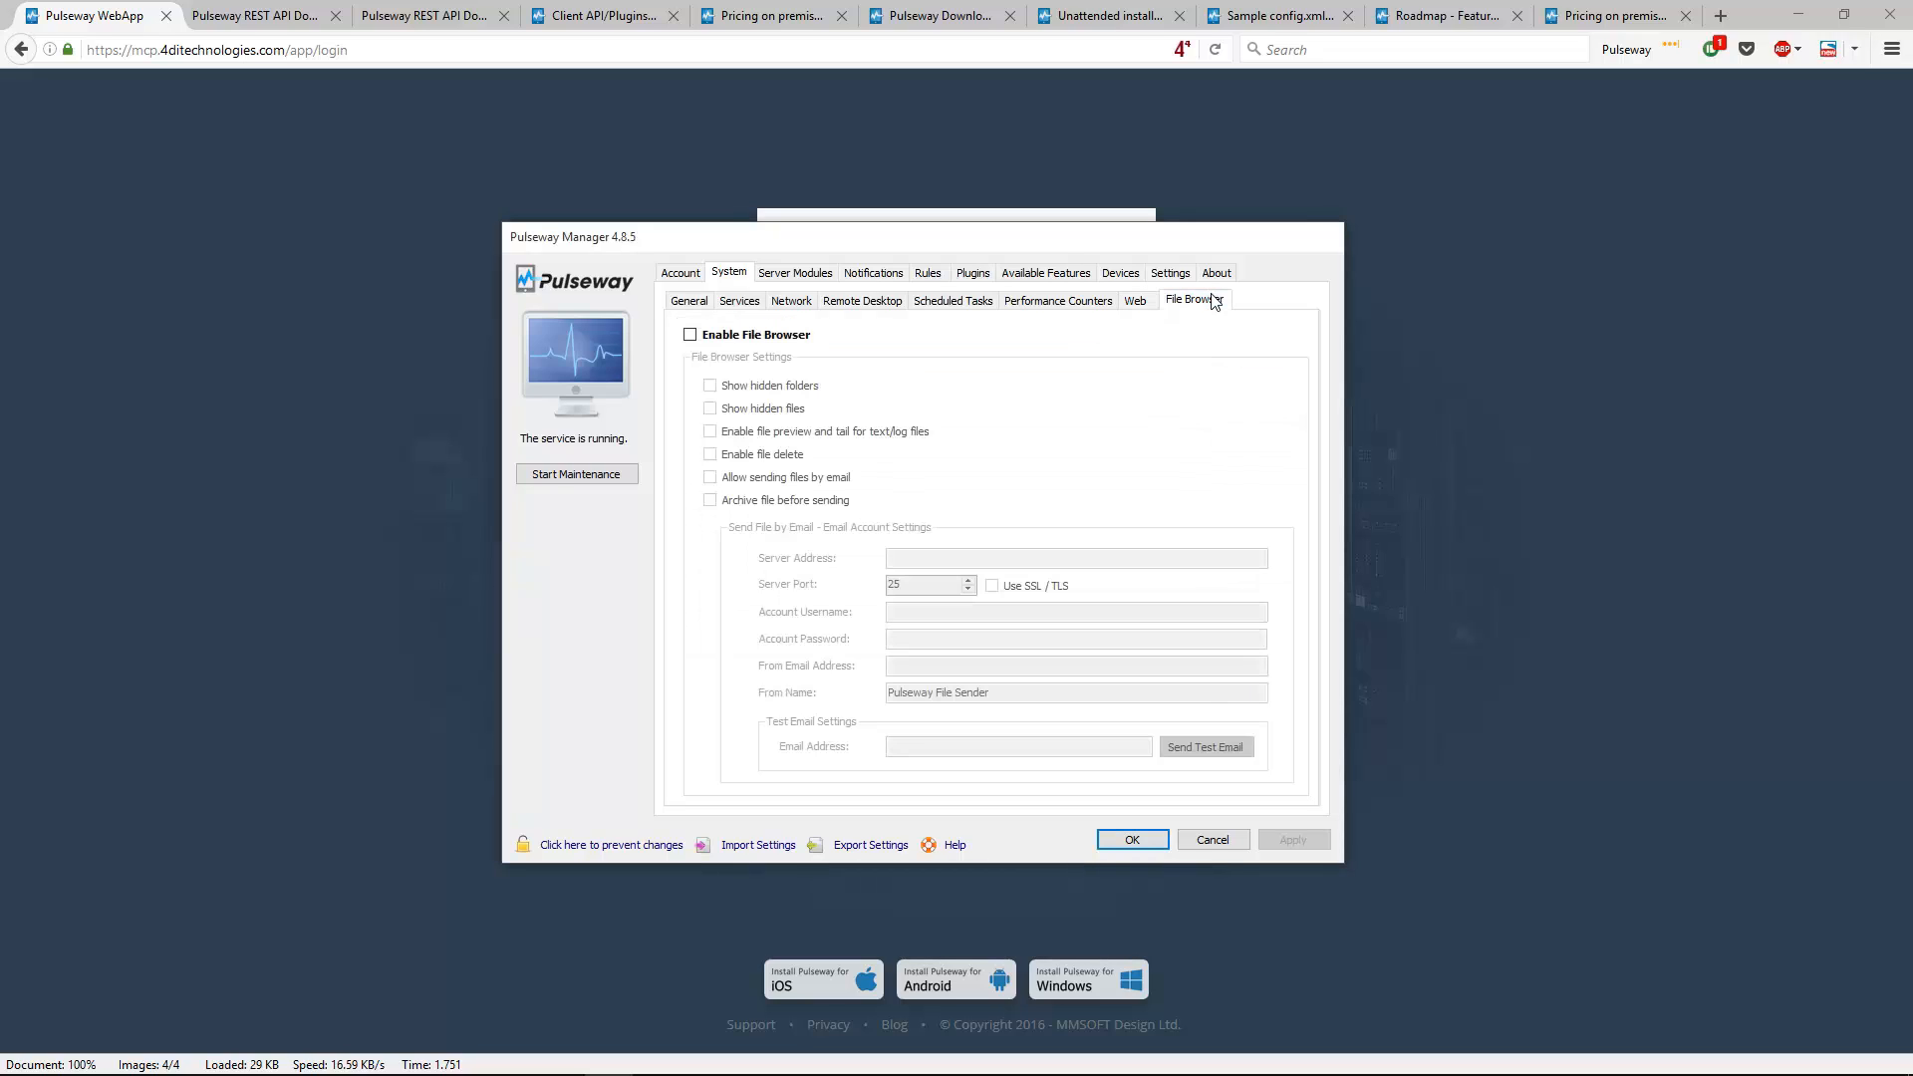
{"action": "left_click", "coordinate": [813, 273]}
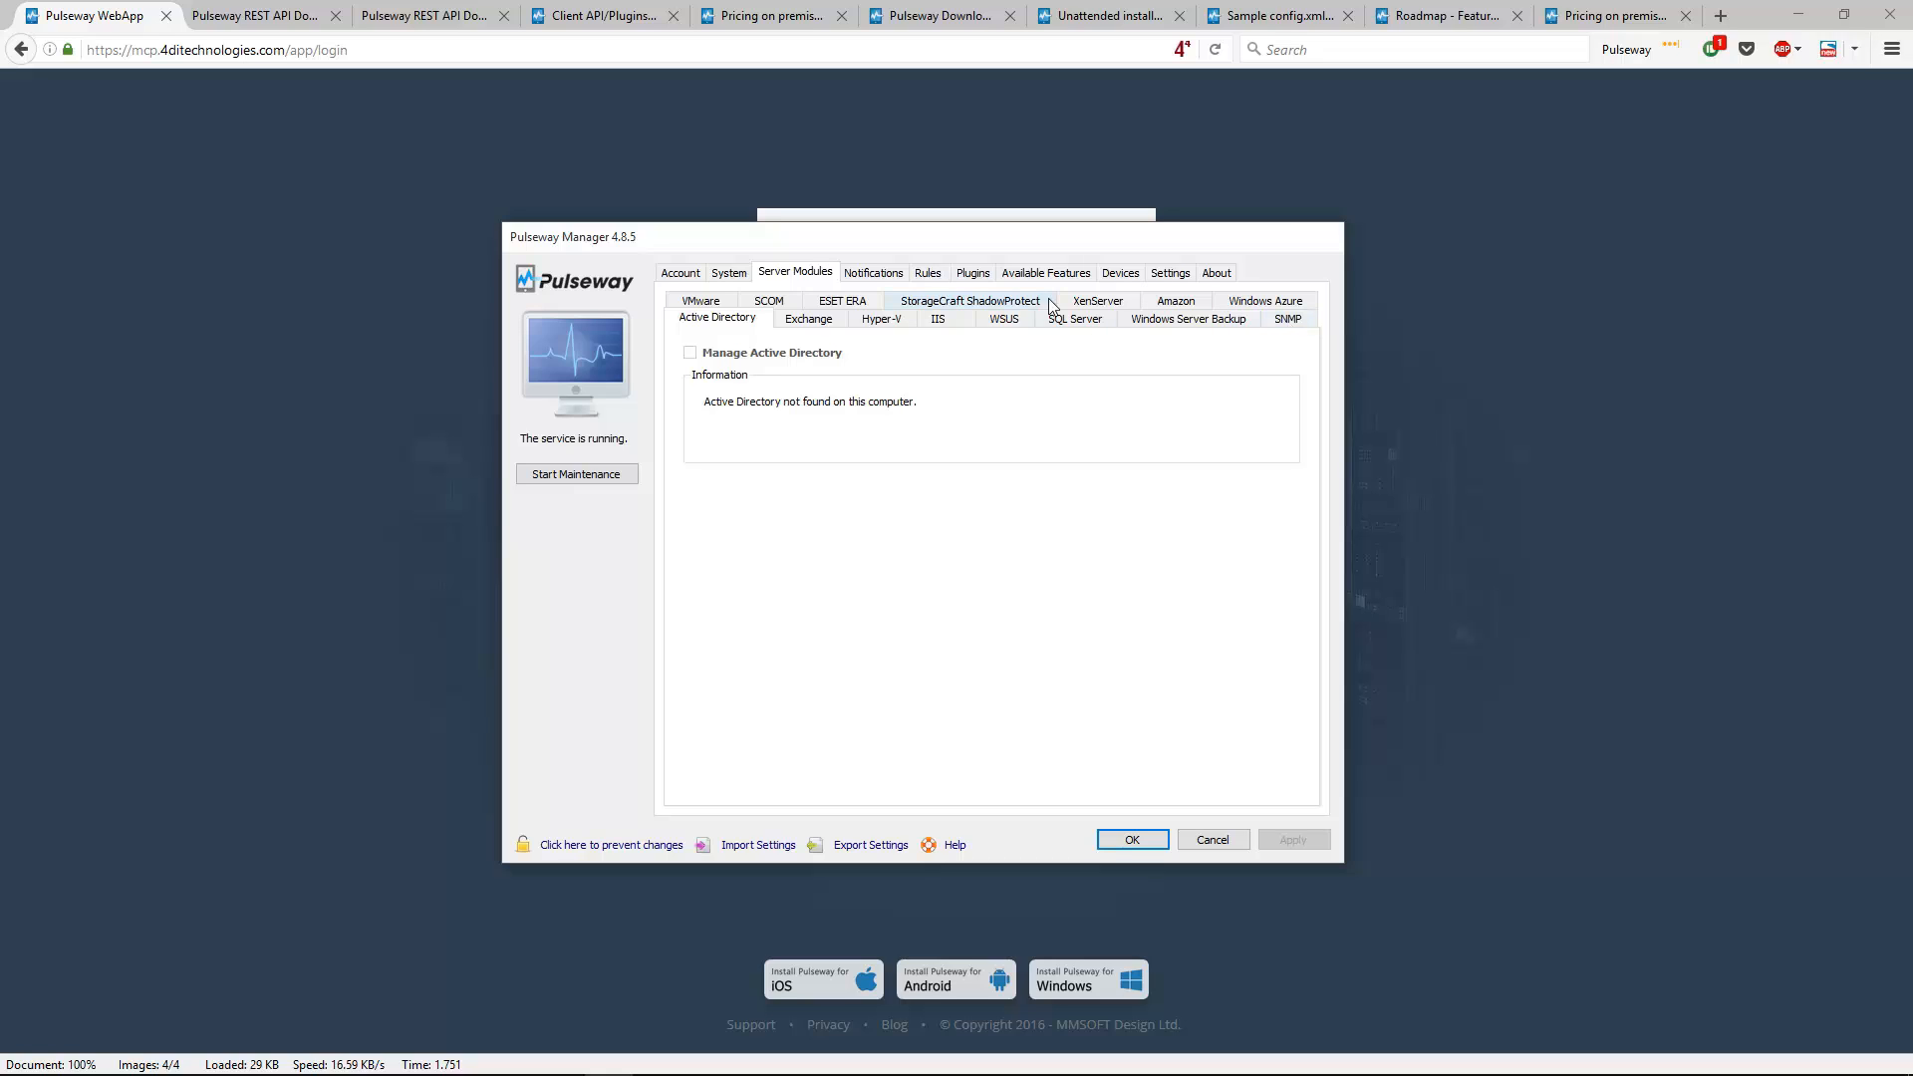
Examine the notification settings for computer status, performance thresholds and stopped services
{"action": "left_click", "coordinate": [874, 274]}
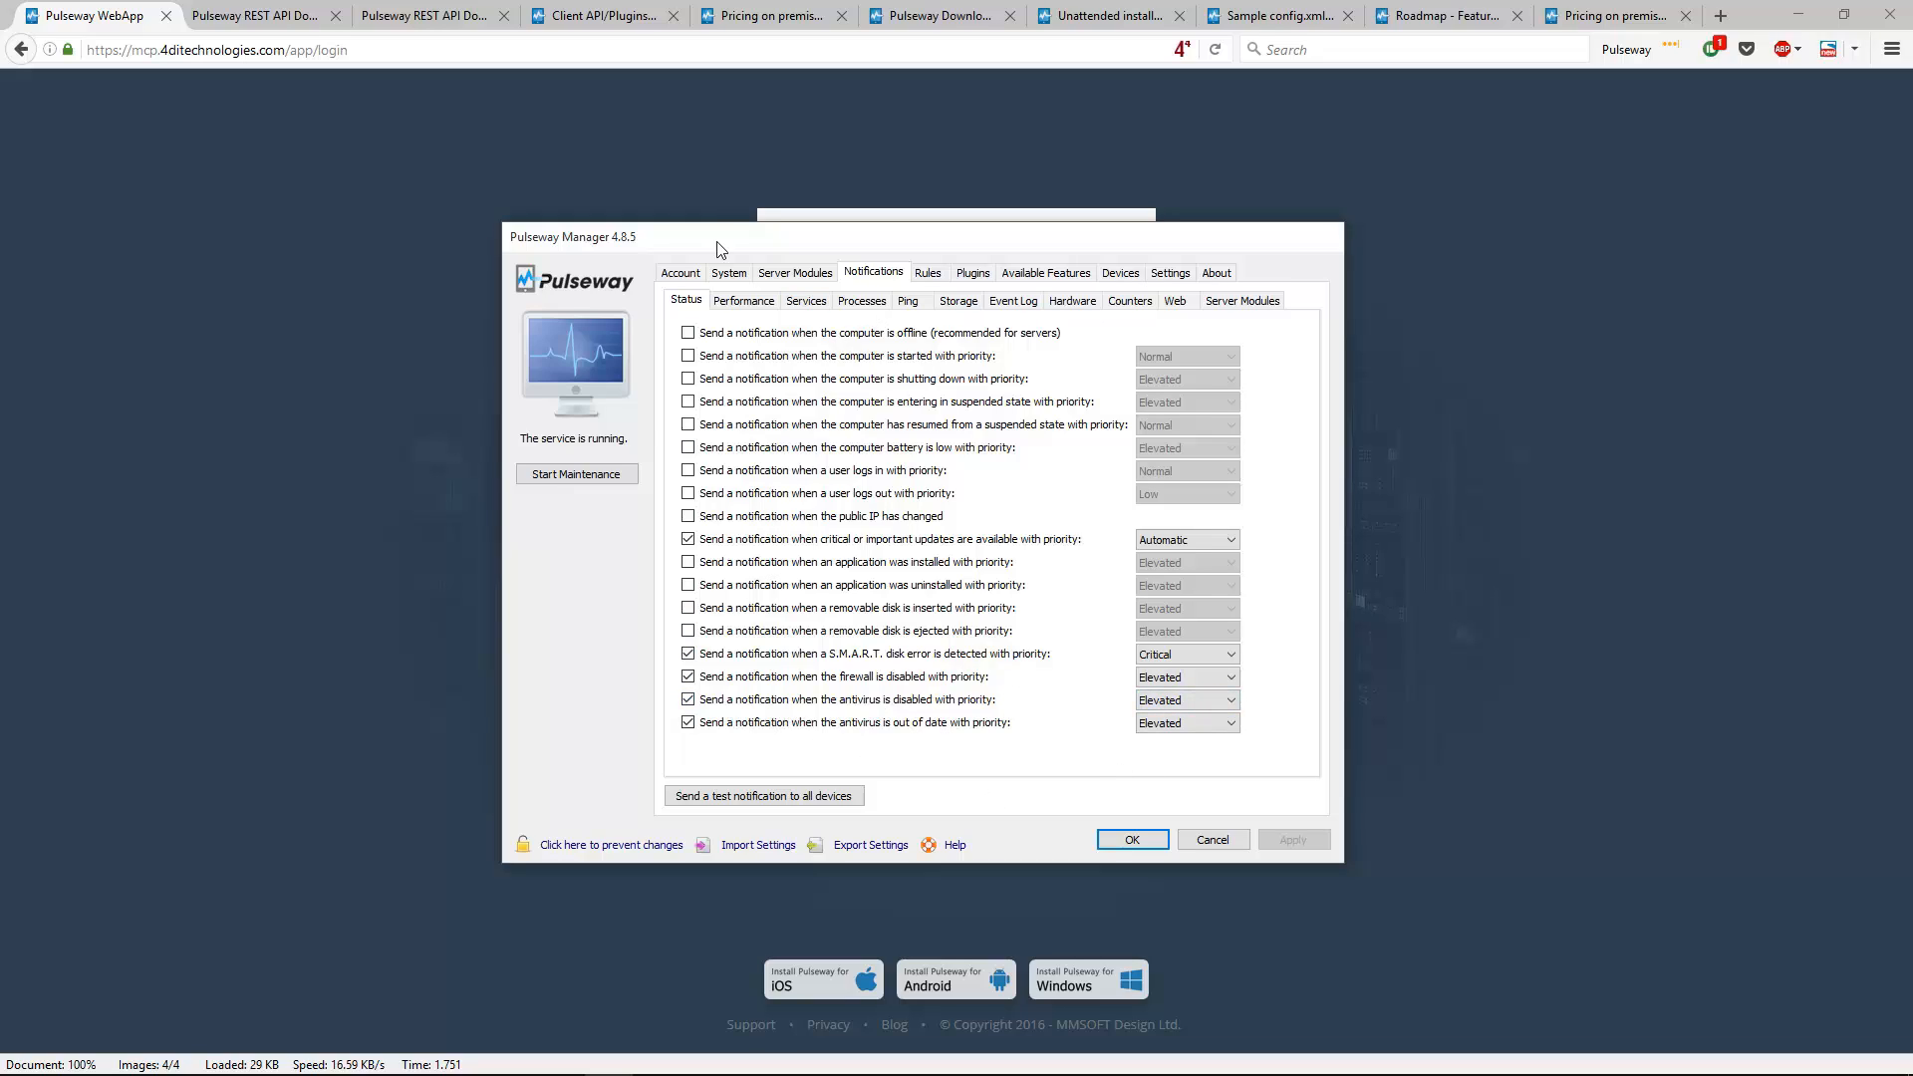
{"action": "left_click", "coordinate": [743, 302]}
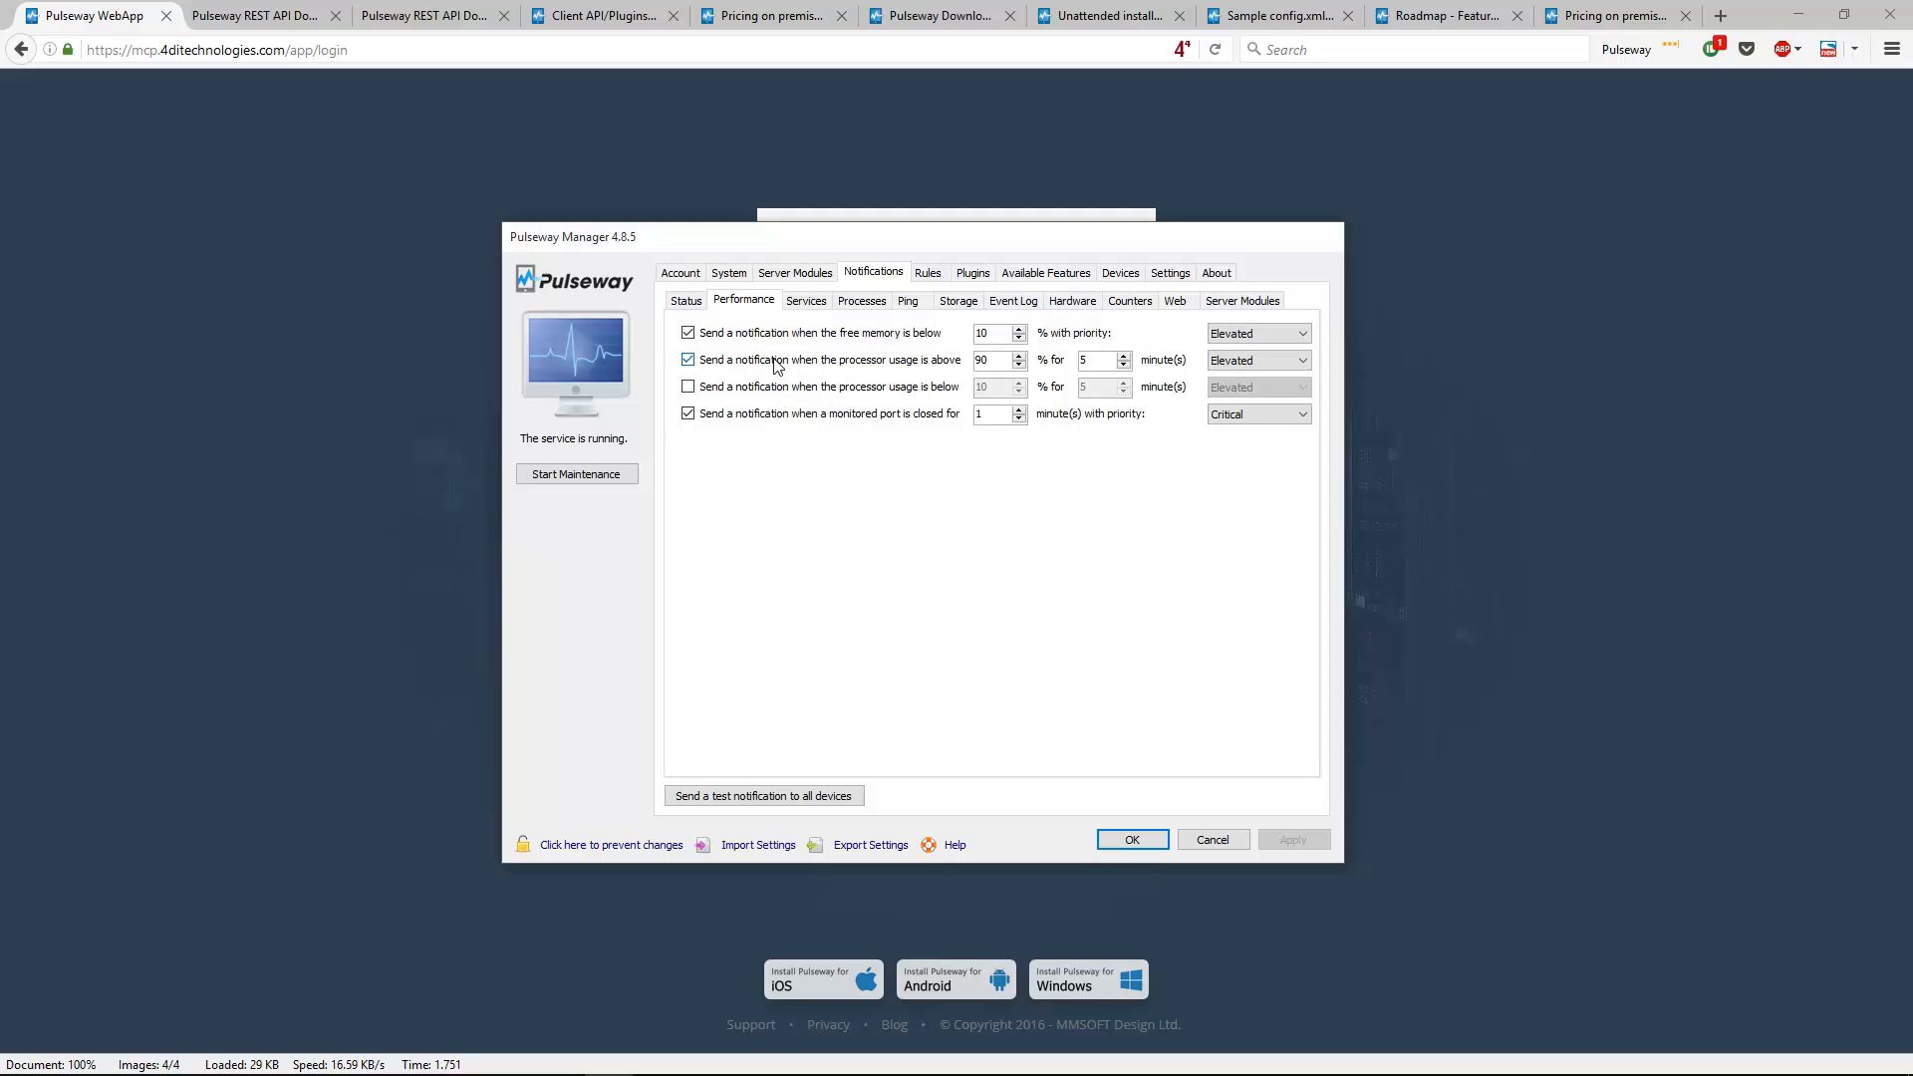
{"action": "double_click", "coordinate": [996, 359]}
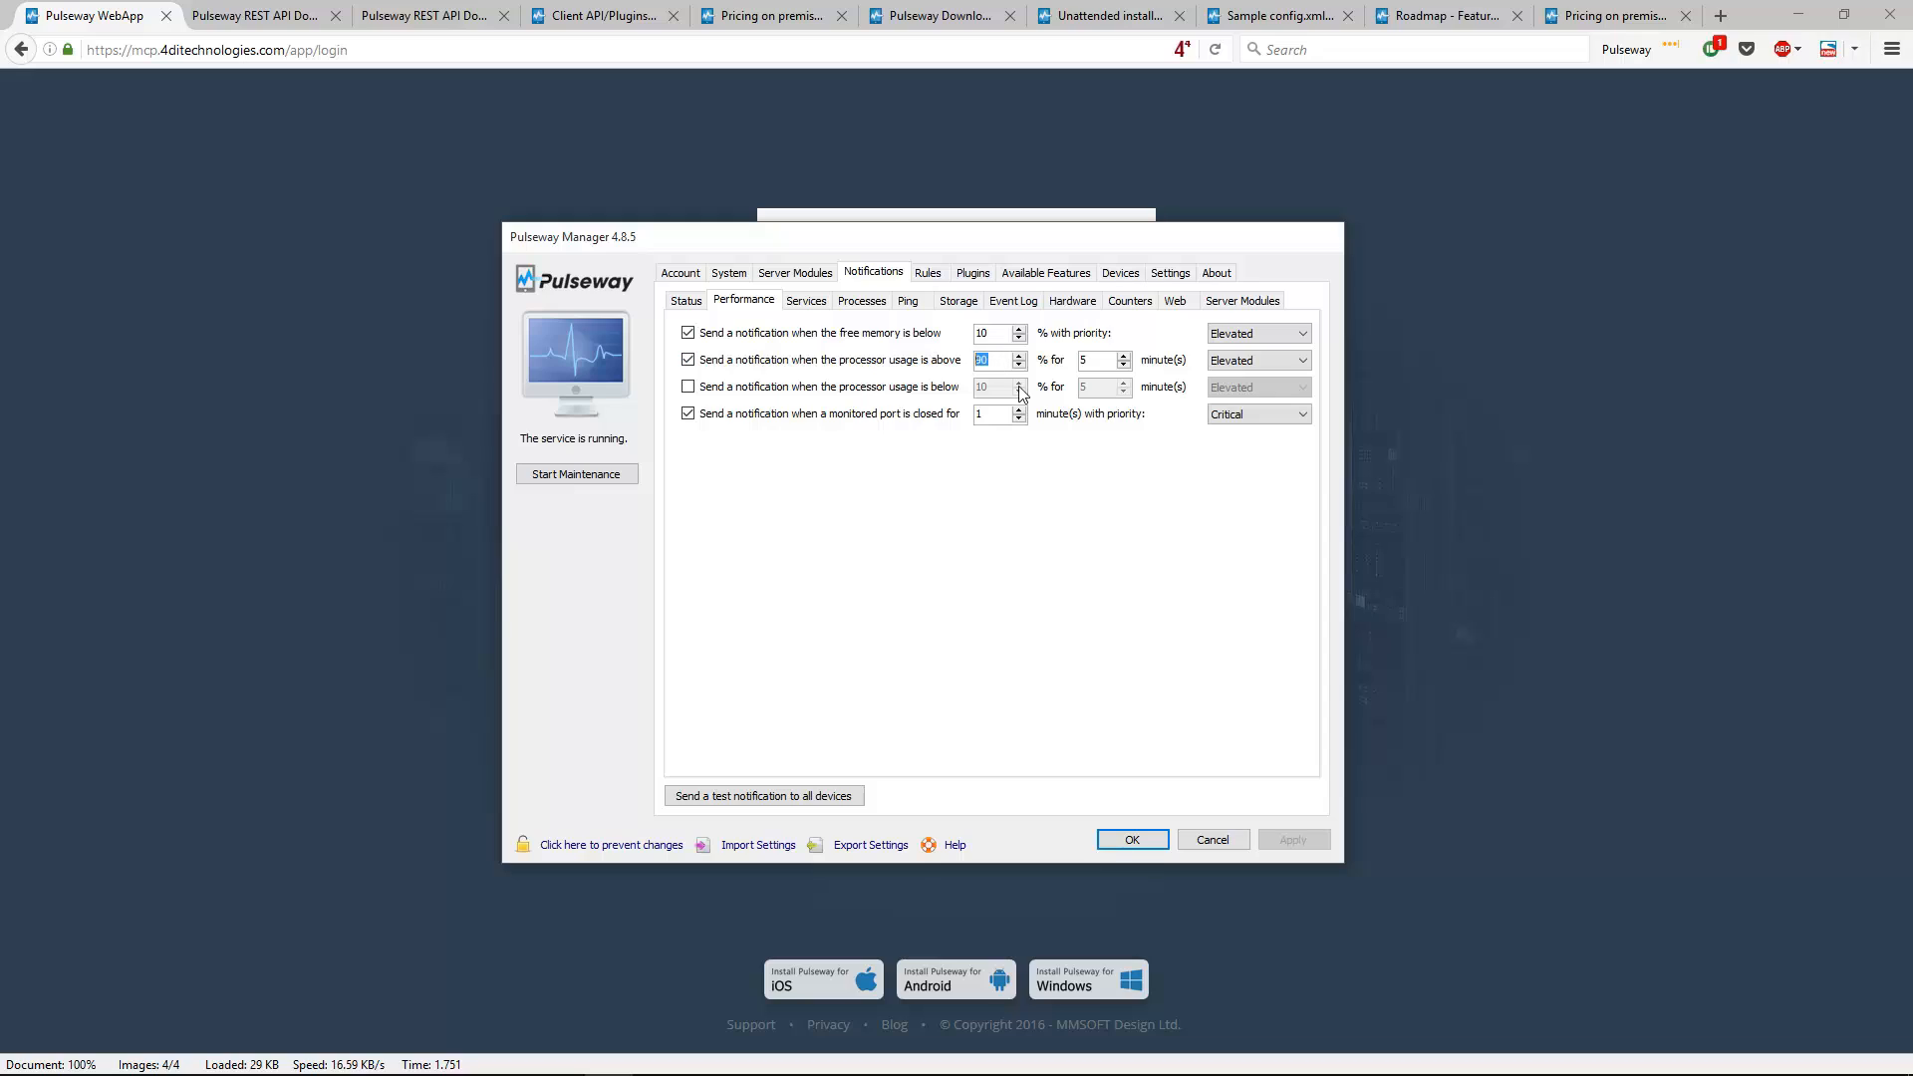
{"action": "double_click", "coordinate": [1085, 358]}
{"action": "left_click", "coordinate": [1012, 413]}
{"action": "left_click", "coordinate": [813, 307]}
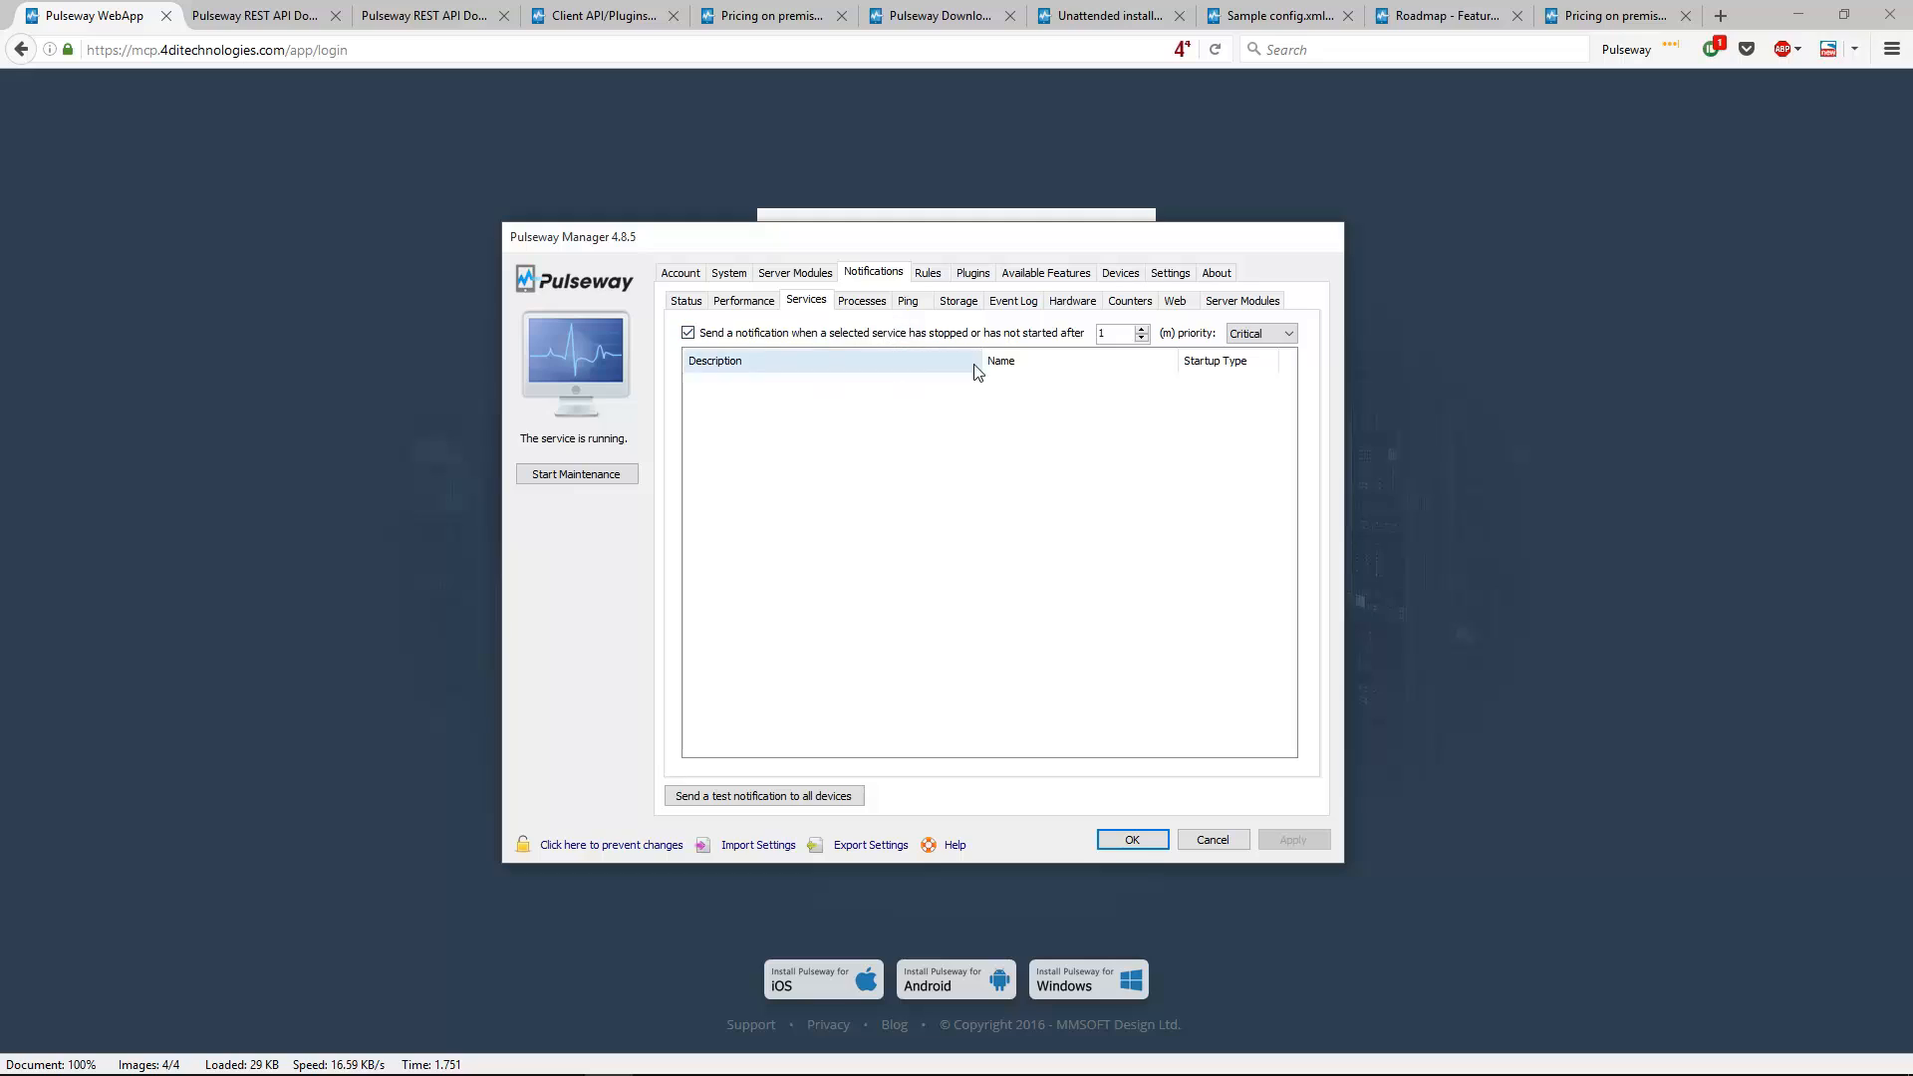
Enable notifications for process conditions and inspect the options for a new condition without adding one
{"action": "left_click", "coordinate": [855, 304]}
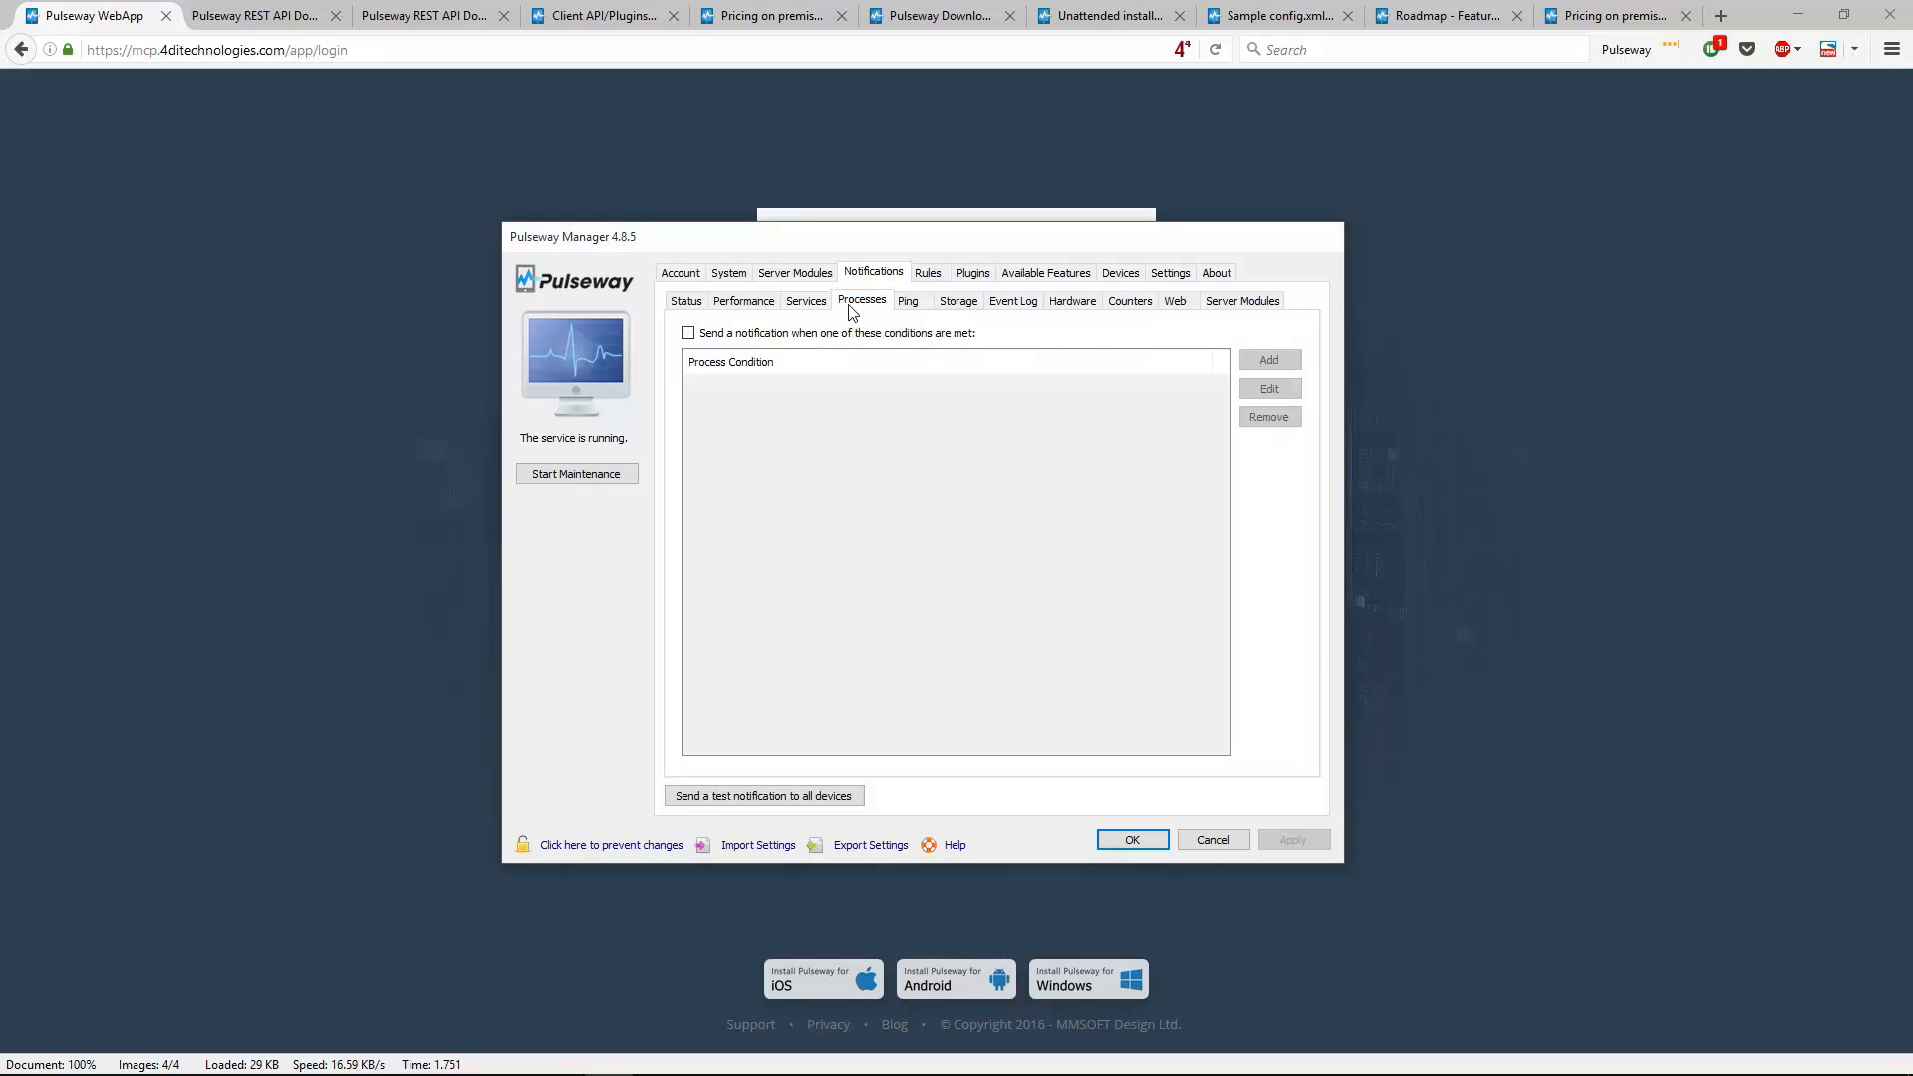
{"action": "left_click", "coordinate": [895, 339]}
{"action": "left_click", "coordinate": [1268, 359]}
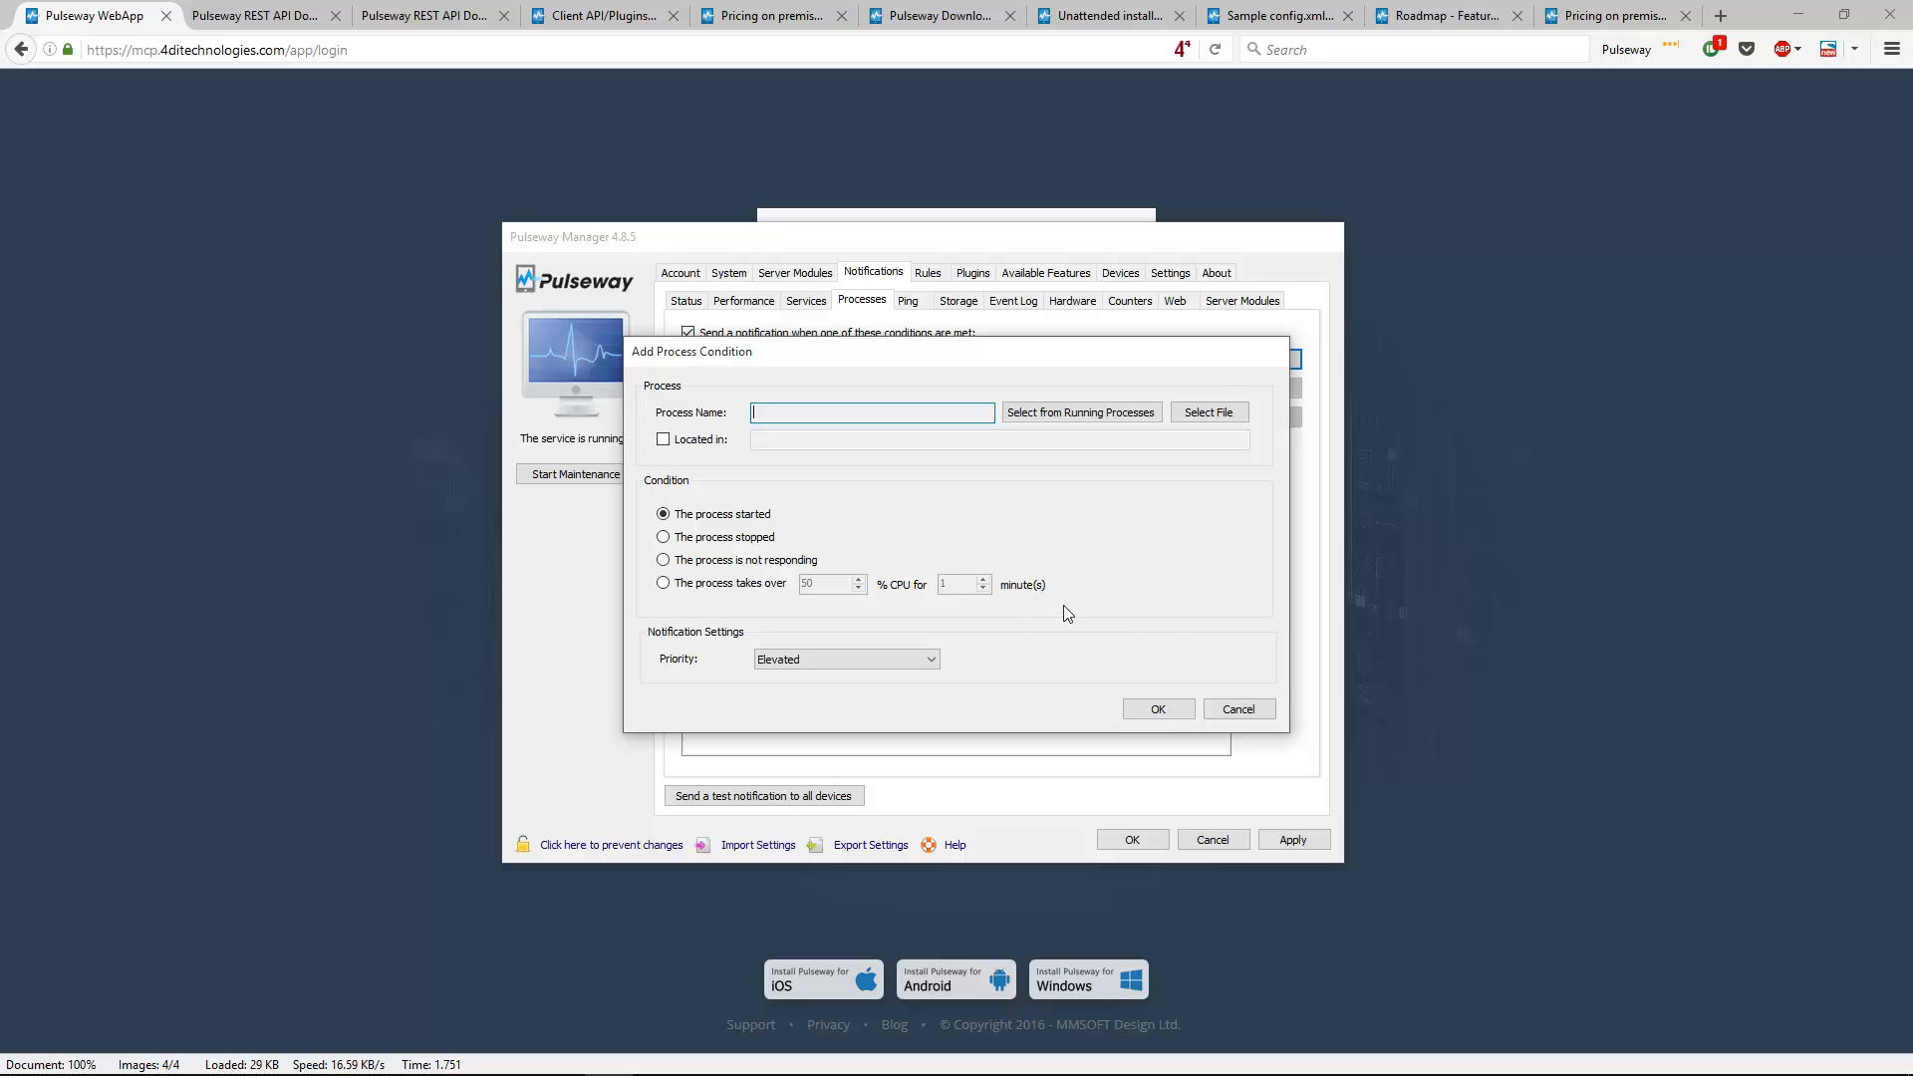
{"action": "left_click", "coordinate": [1269, 714]}
Enable notifications for ping conditions
{"action": "left_click", "coordinate": [908, 301]}
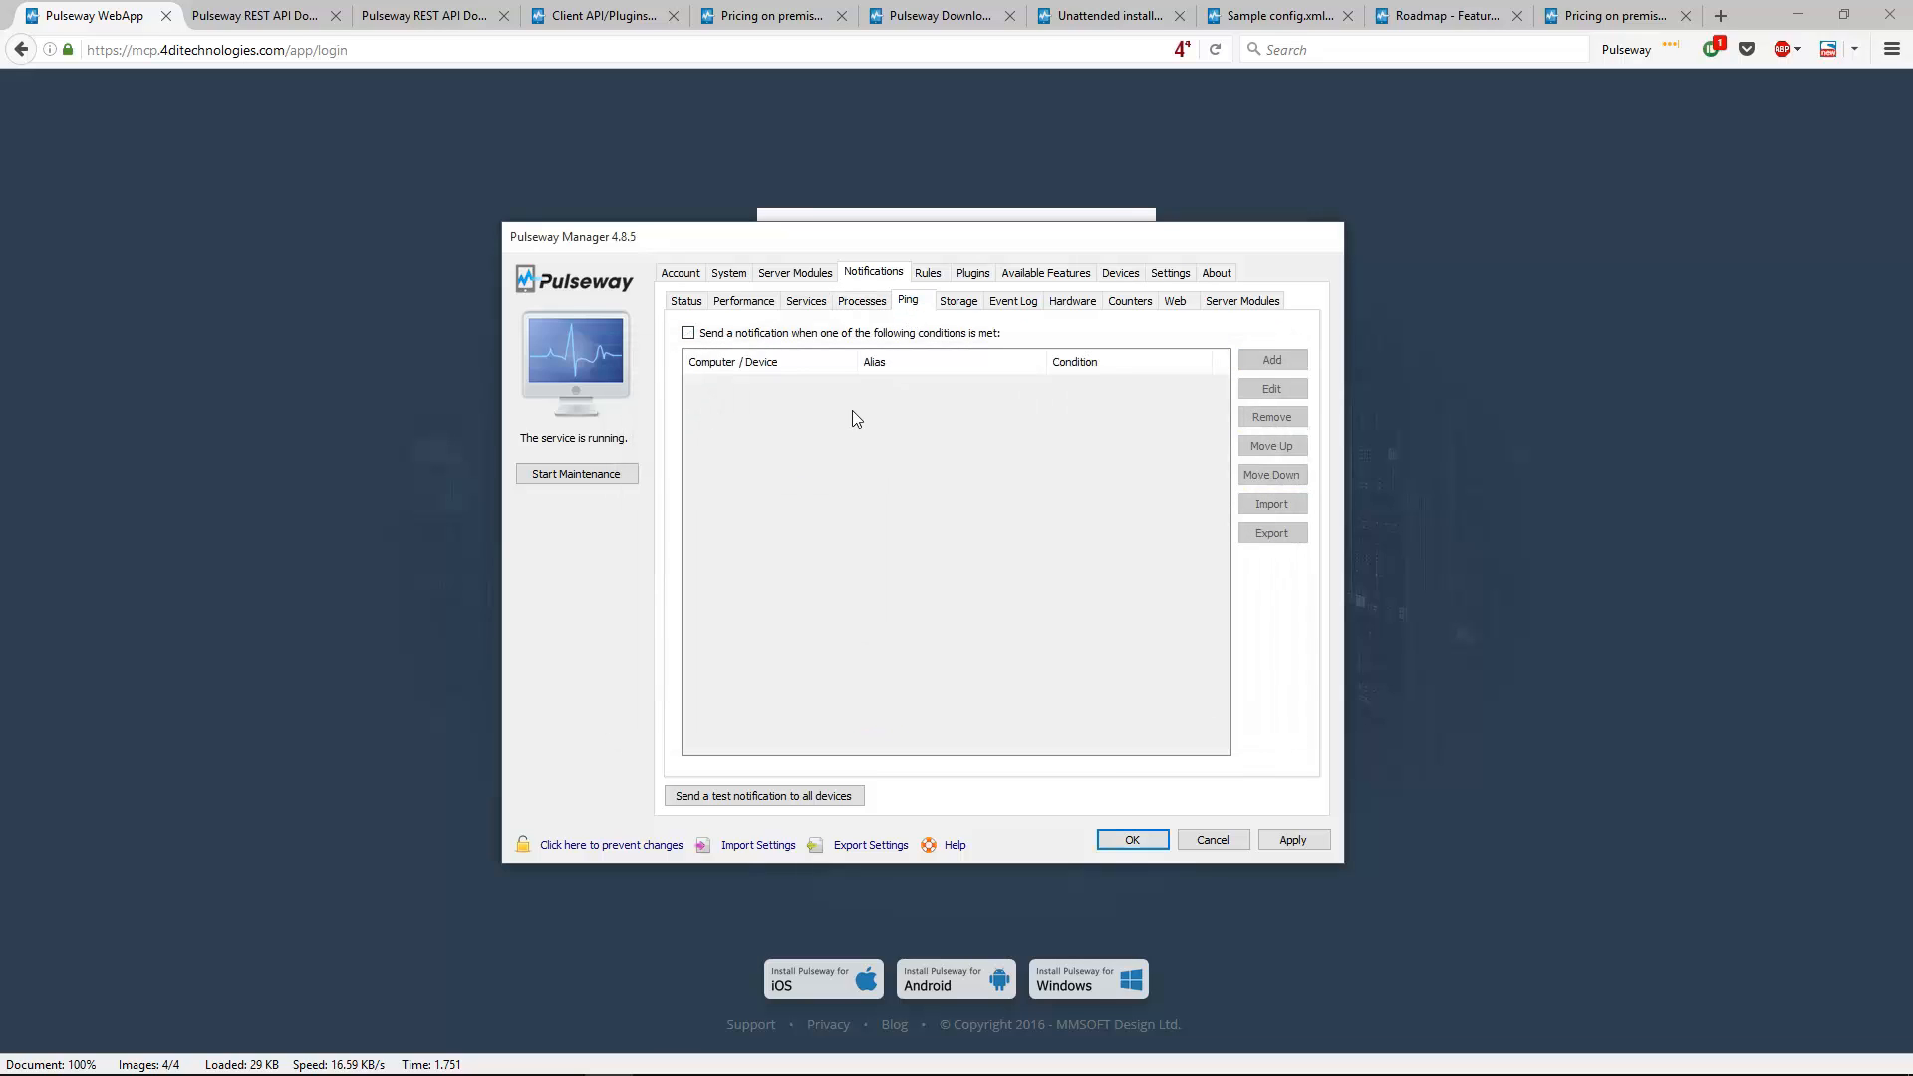
{"action": "left_click", "coordinate": [897, 335]}
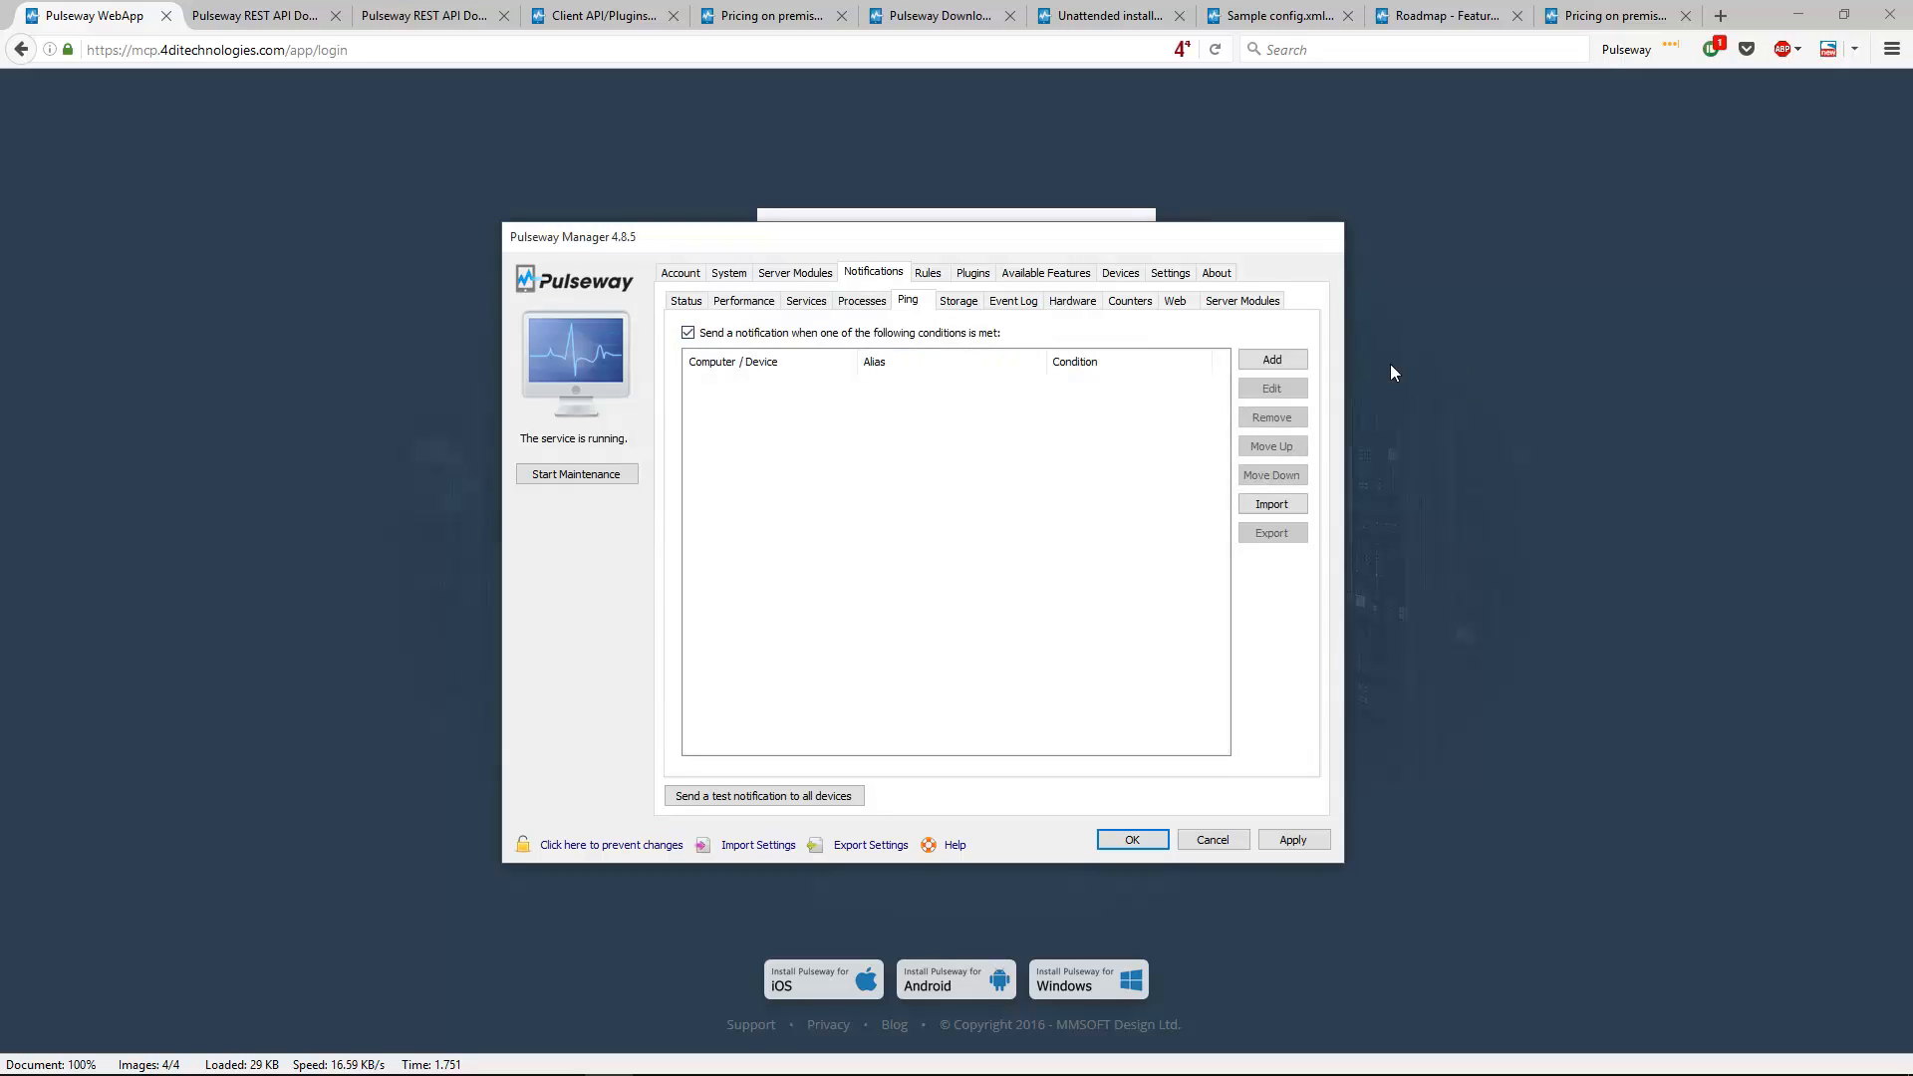
Inspect the response time and priority options for a new ping condition without adding one
{"action": "left_click", "coordinate": [1277, 360]}
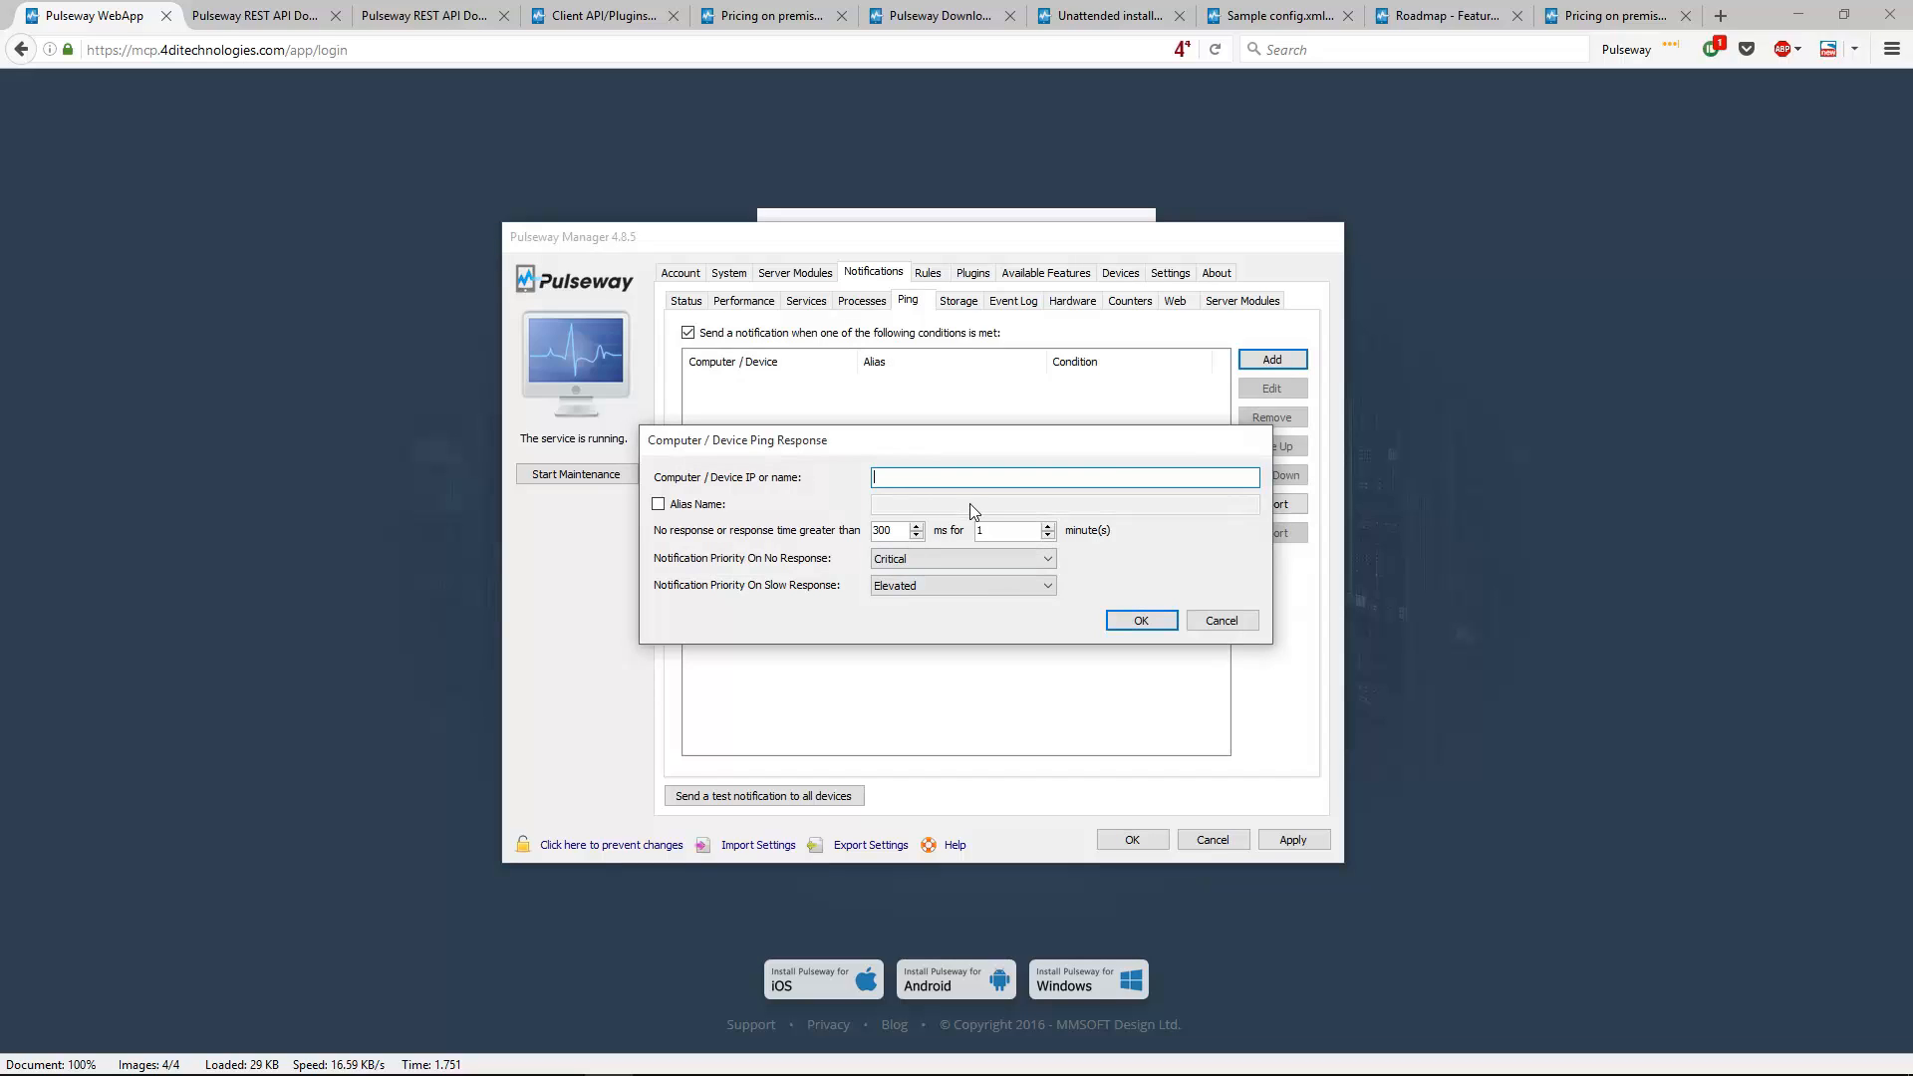
{"action": "double_click", "coordinate": [907, 531]}
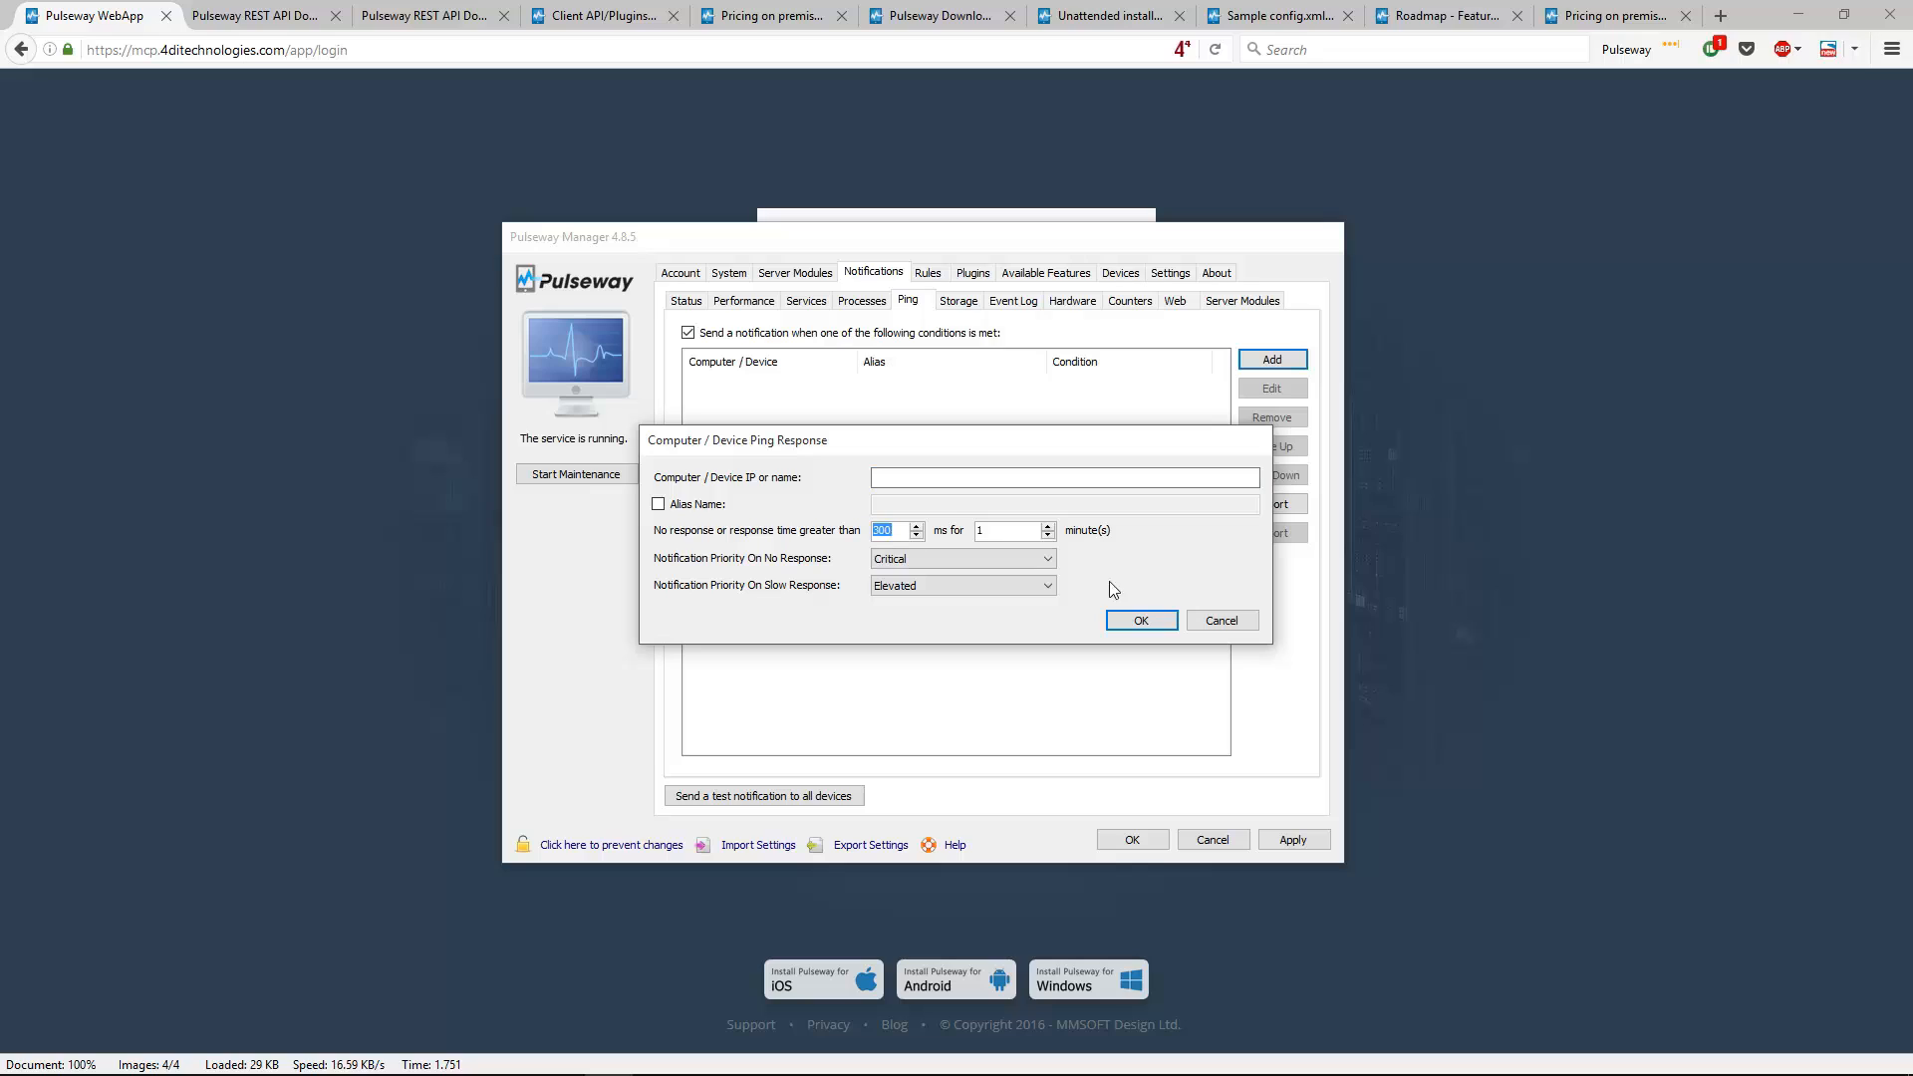
{"action": "left_click", "coordinate": [1222, 620]}
Review the low disk space notifications and inspect the free space limit options for another drive without adding it
{"action": "left_click", "coordinate": [963, 304]}
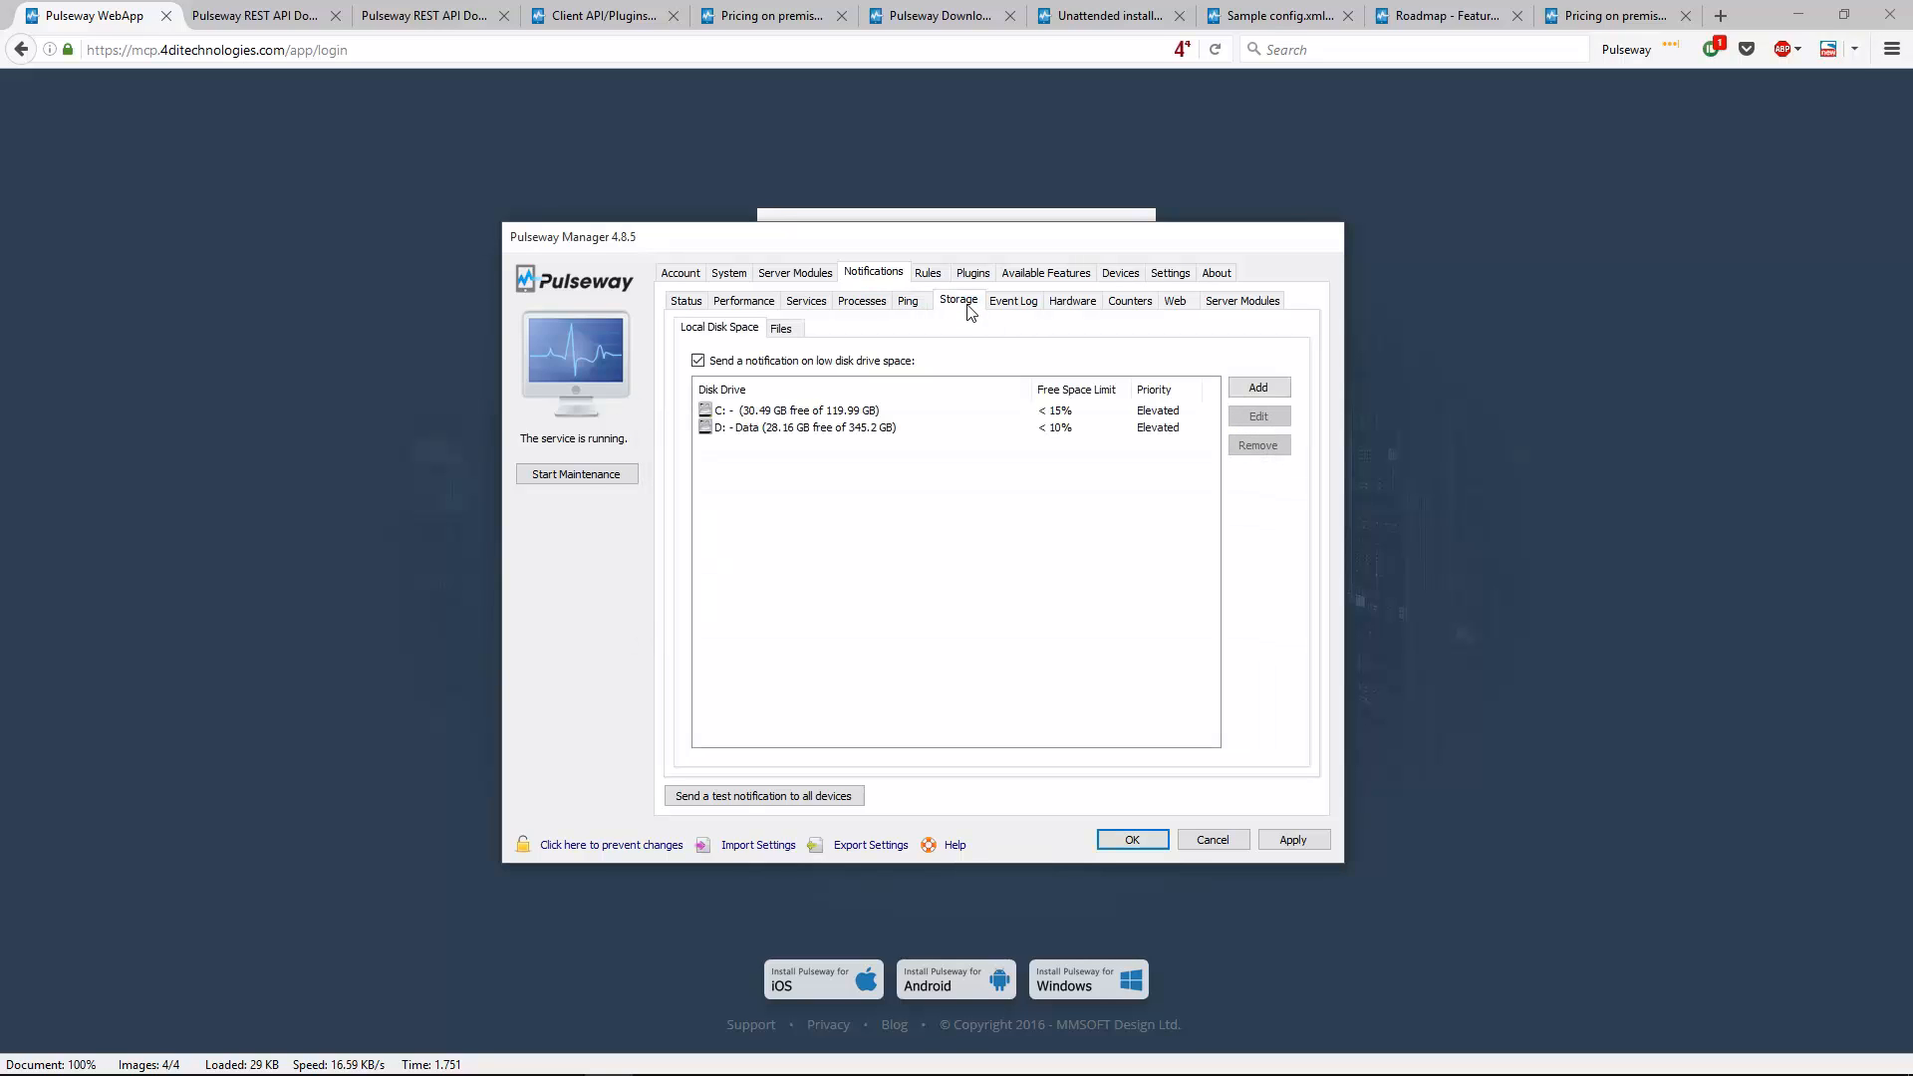
{"action": "left_click", "coordinate": [805, 413]}
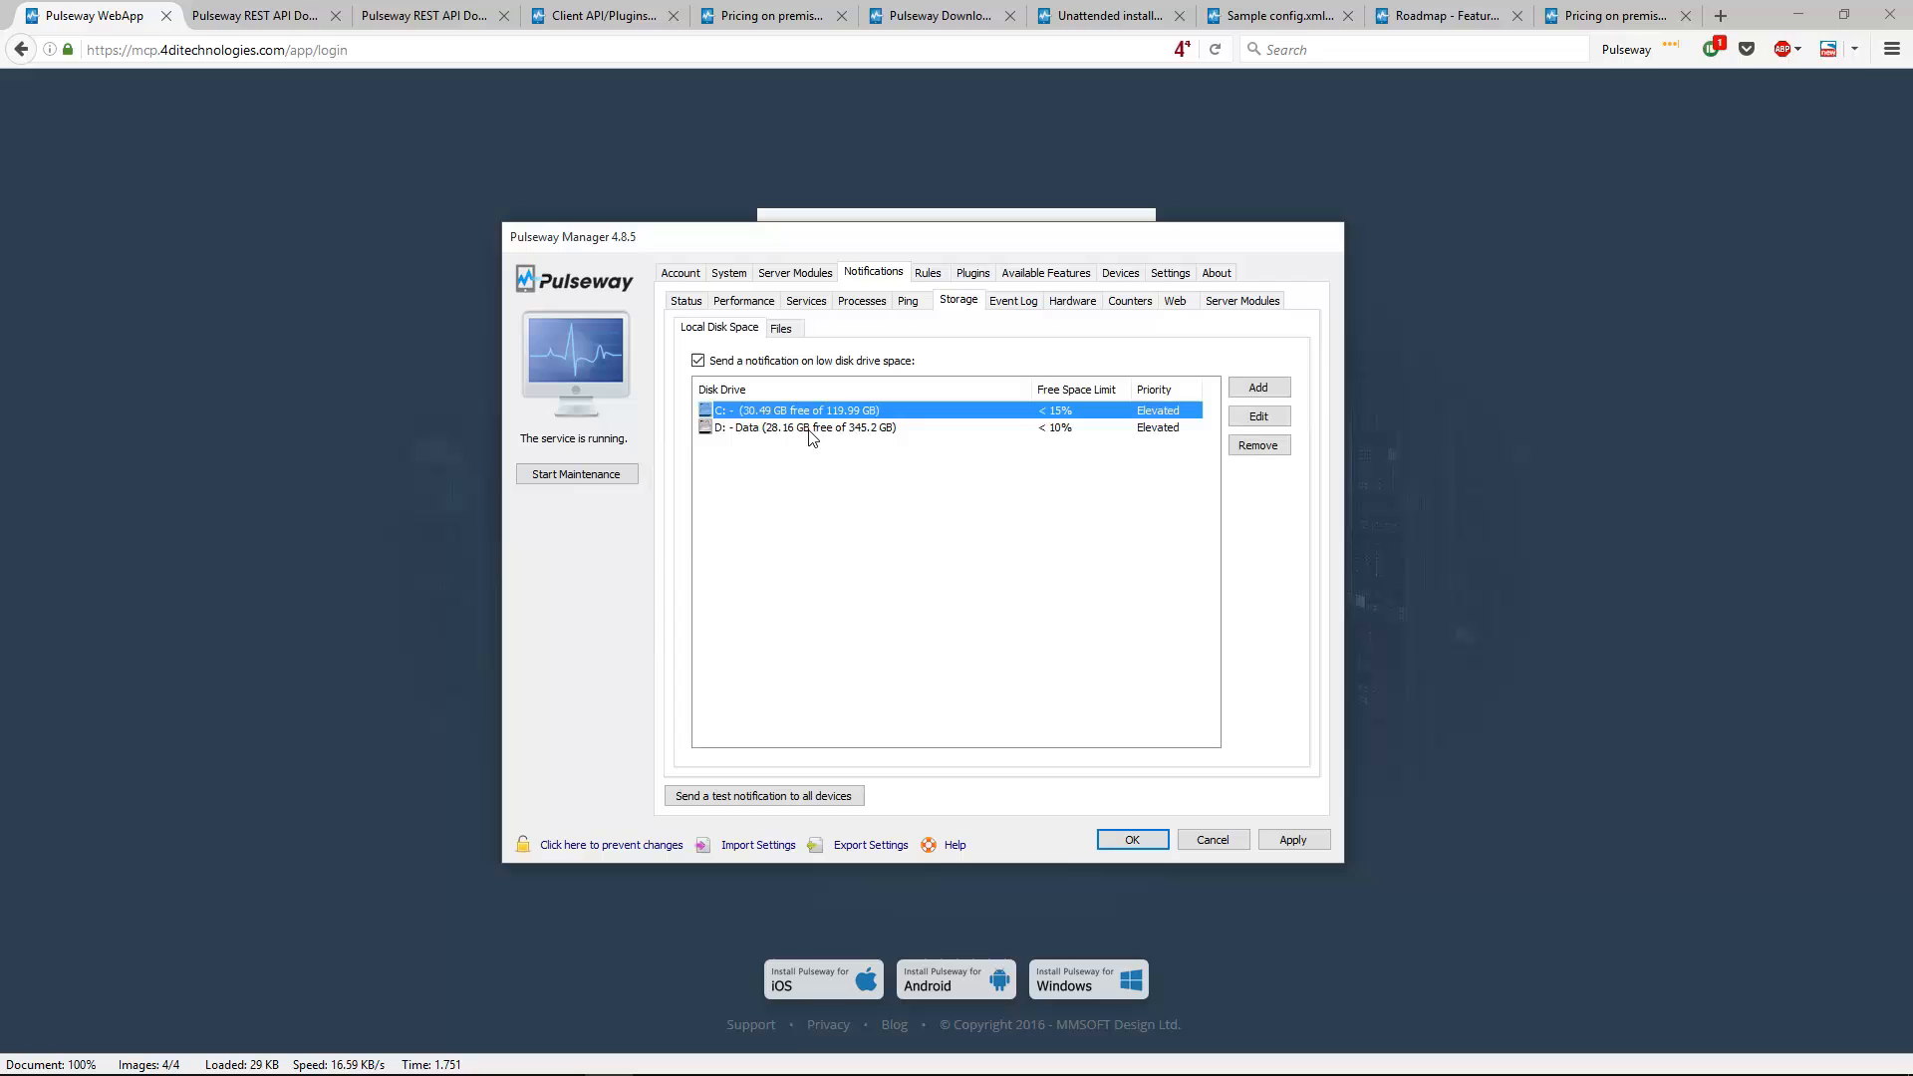
{"action": "left_click", "coordinate": [1266, 391]}
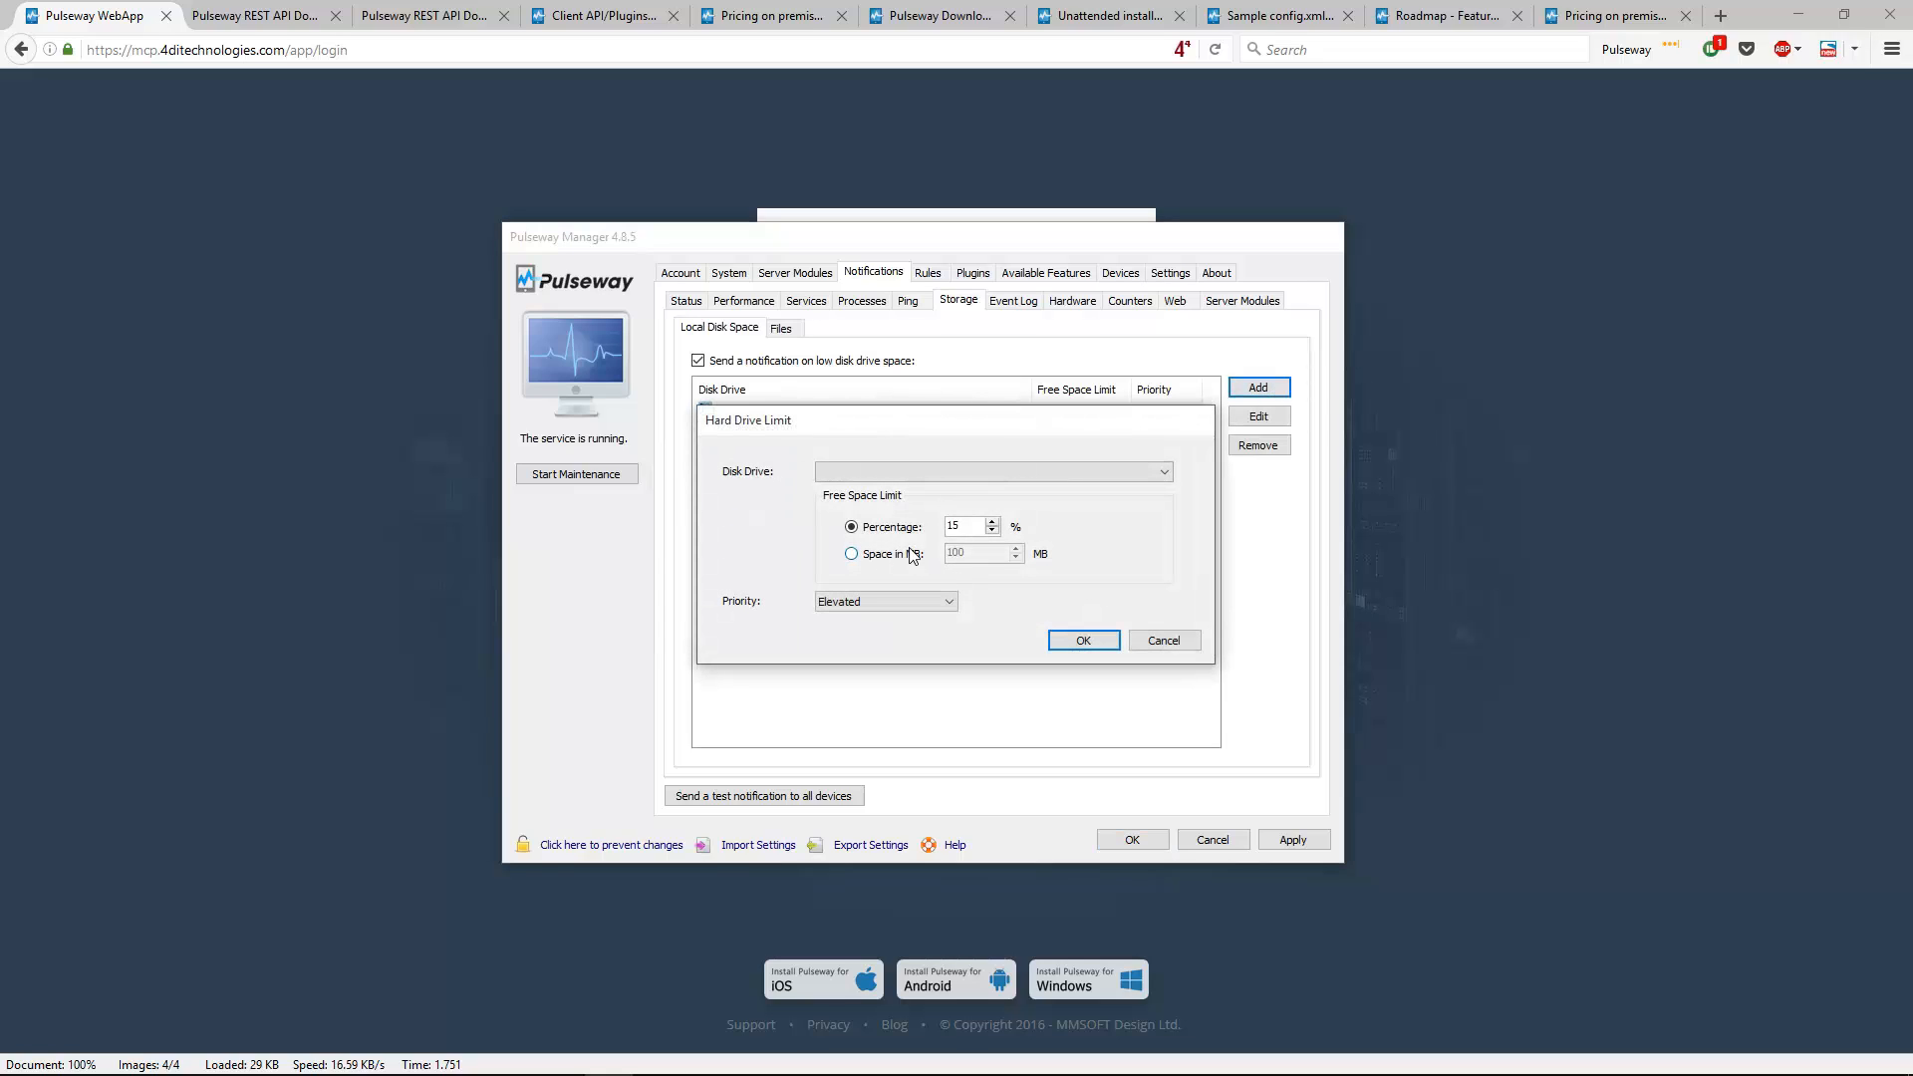
{"action": "left_click", "coordinate": [1164, 640]}
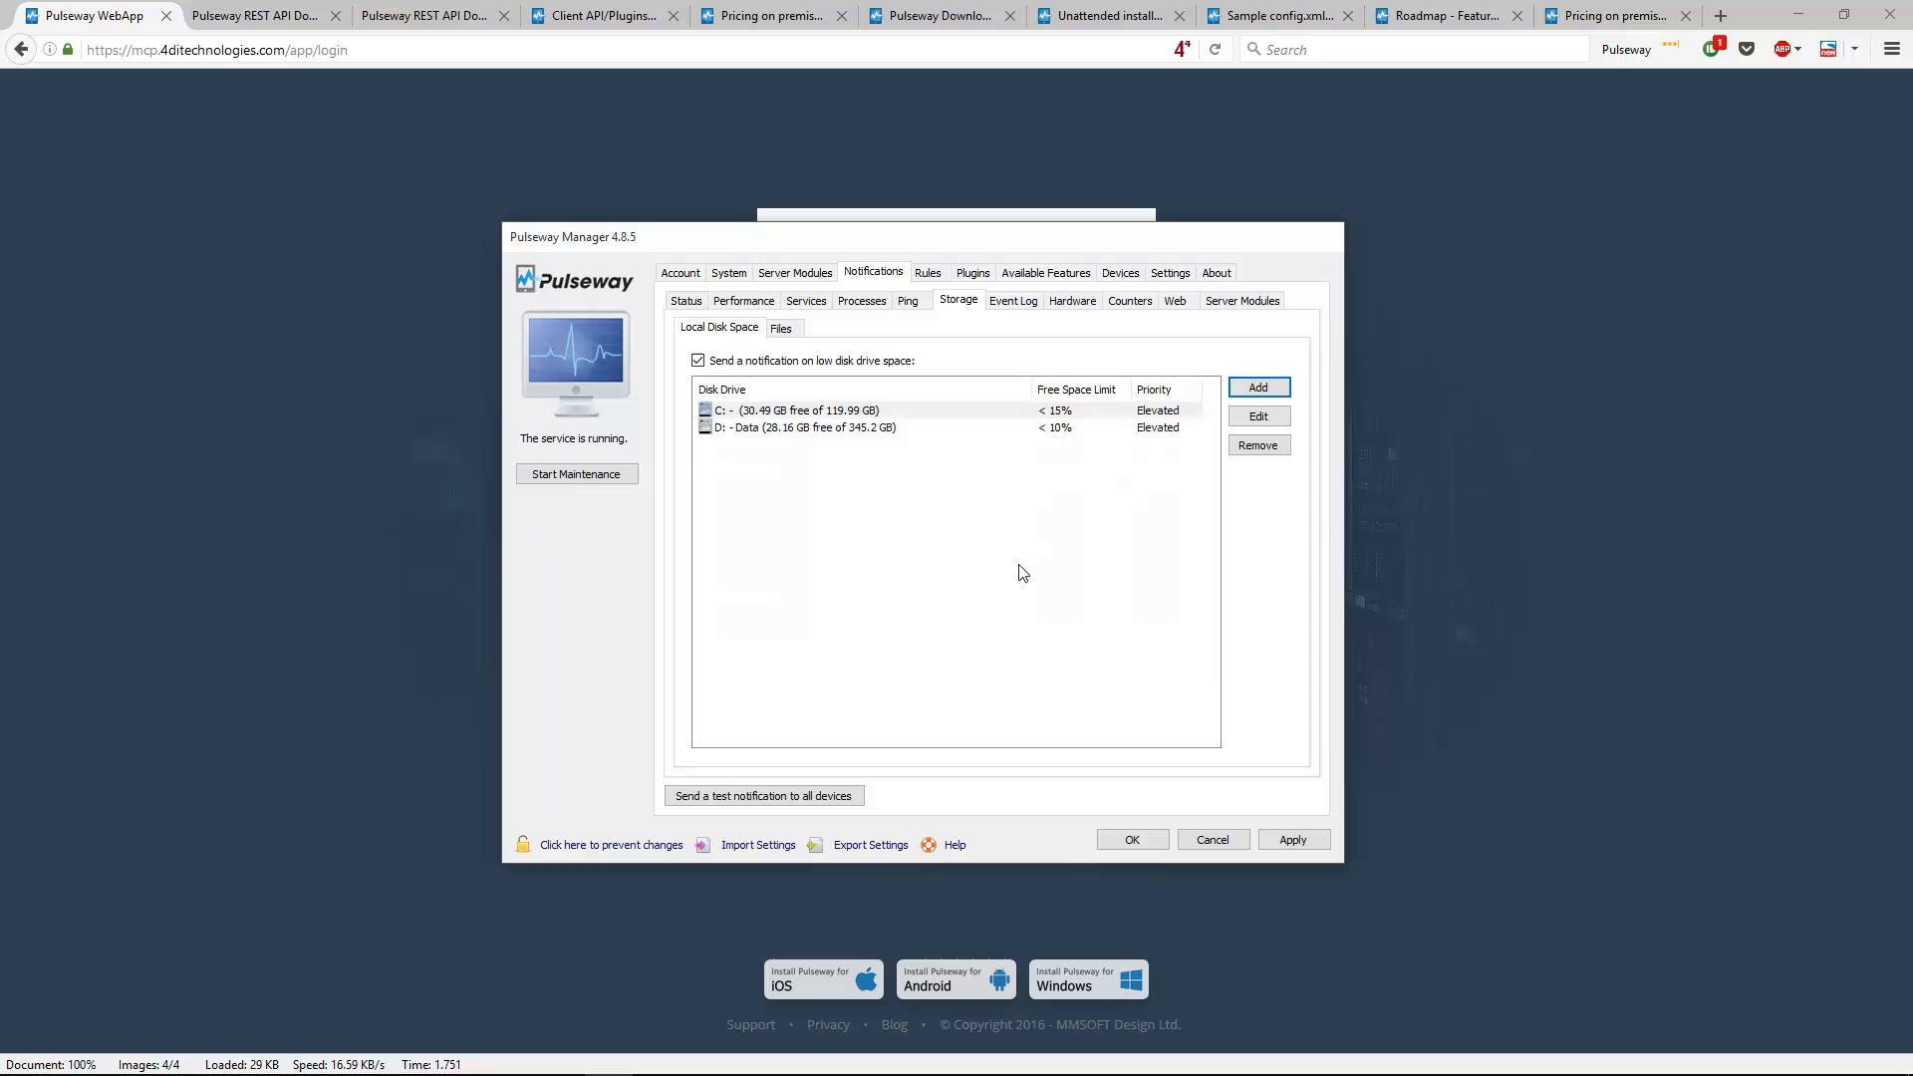
Temporarily enable file notifications to examine the triggers available for a new one, without adding any, and disable them again
{"action": "left_click", "coordinate": [786, 330]}
{"action": "left_click", "coordinate": [751, 364]}
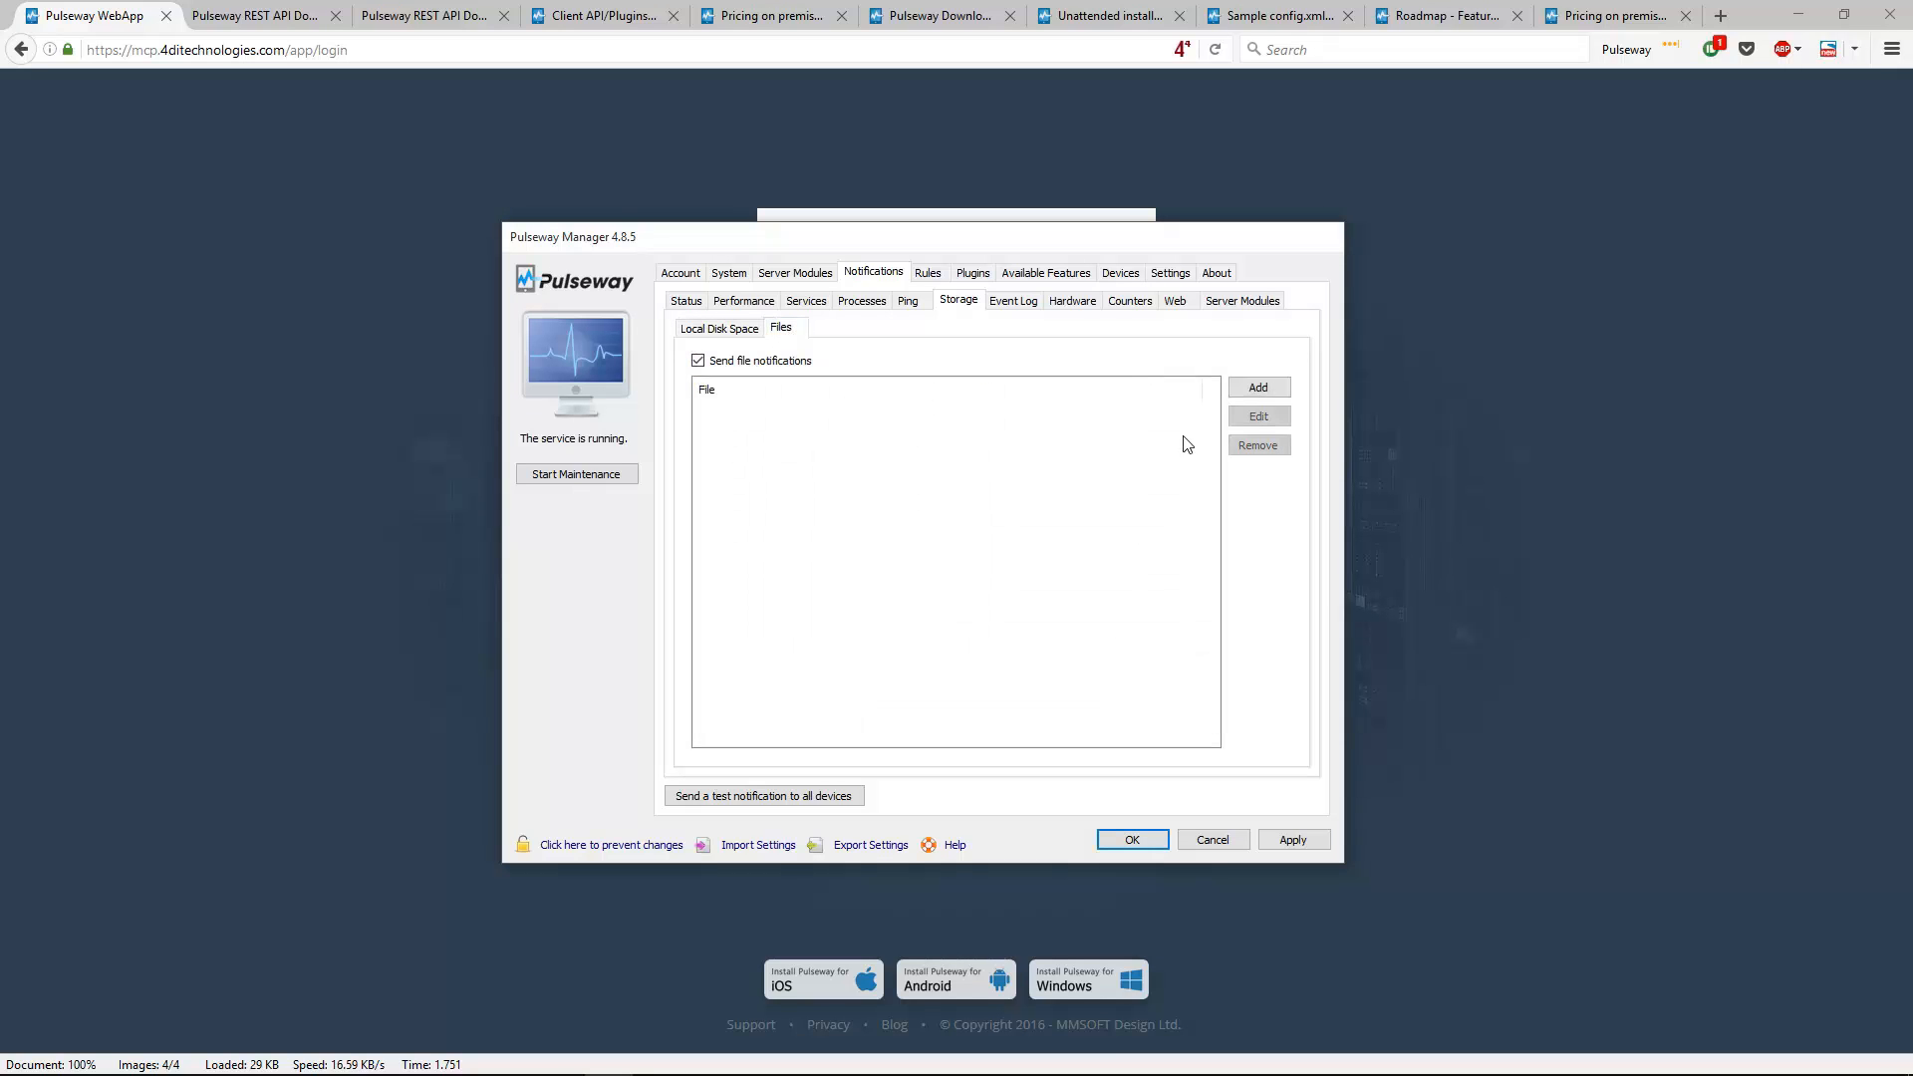
{"action": "left_click", "coordinate": [1258, 388]}
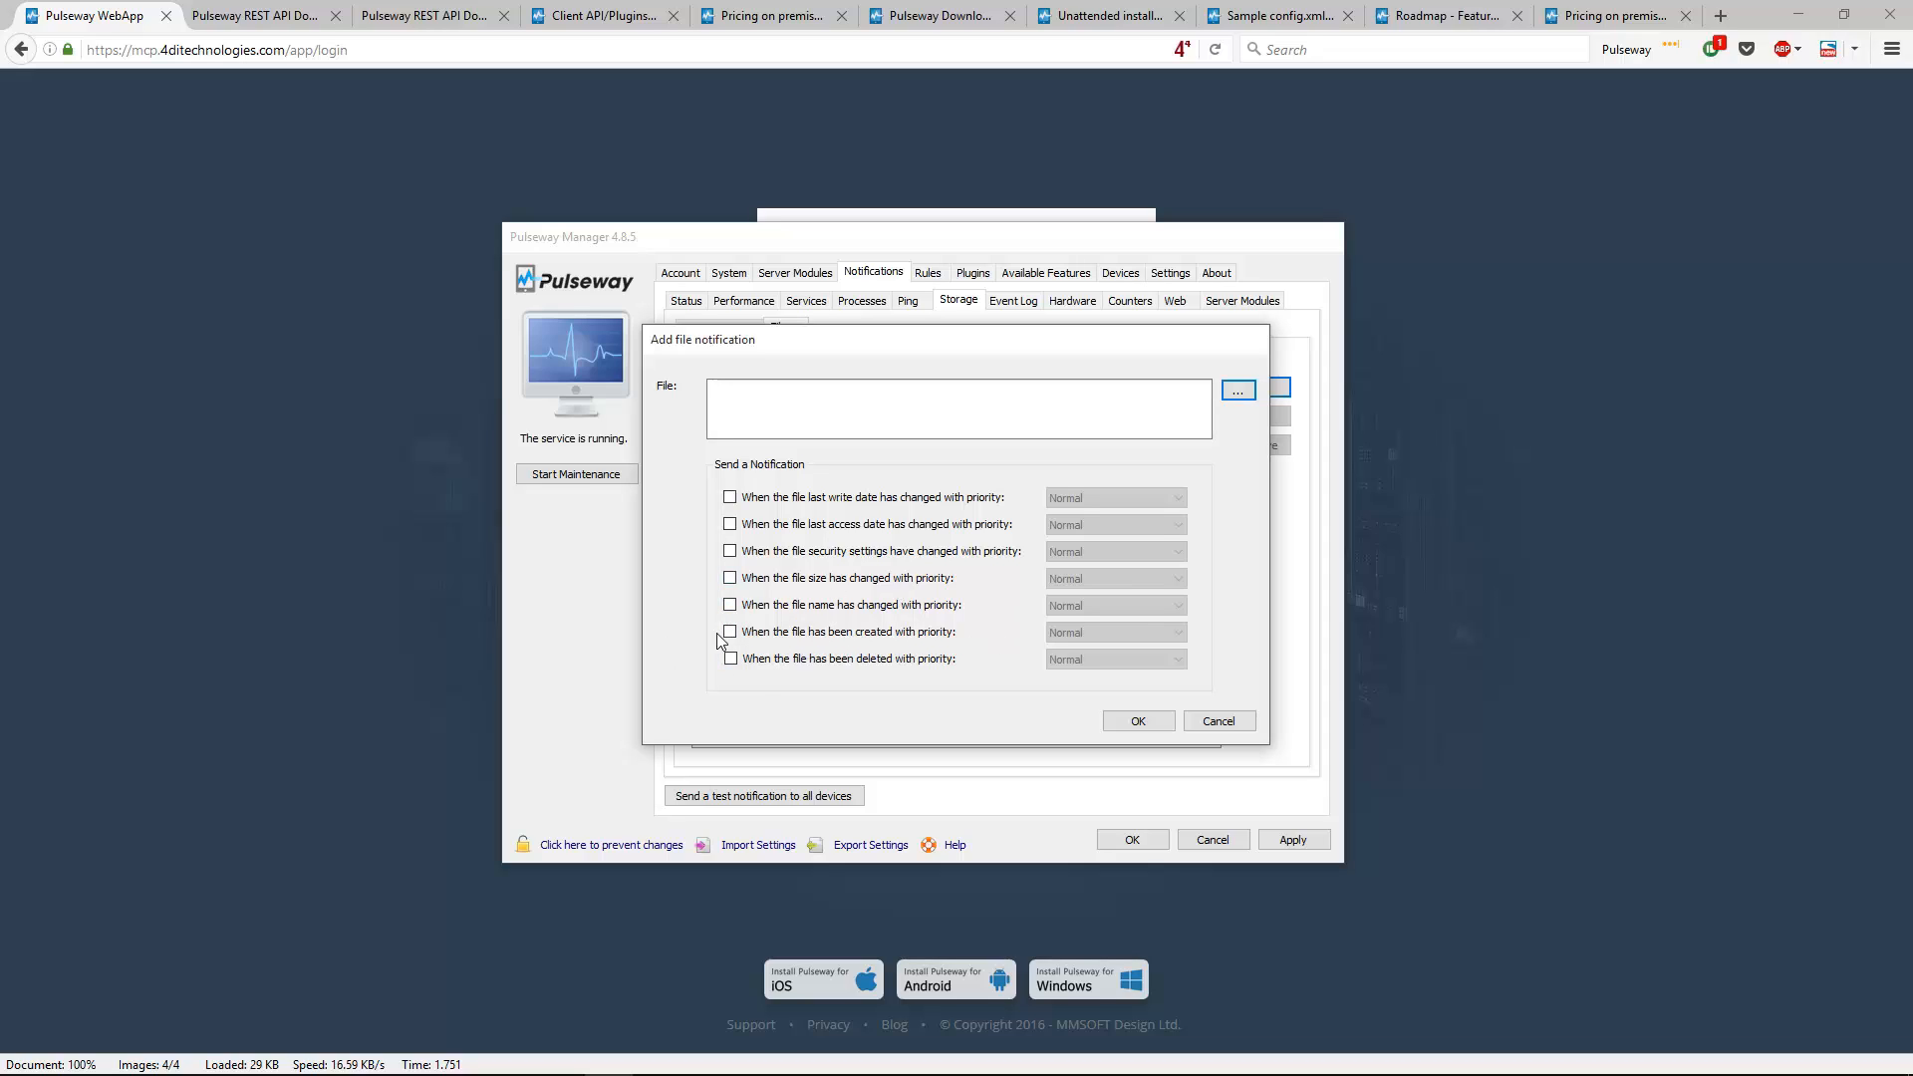
{"action": "left_click", "coordinate": [1219, 724]}
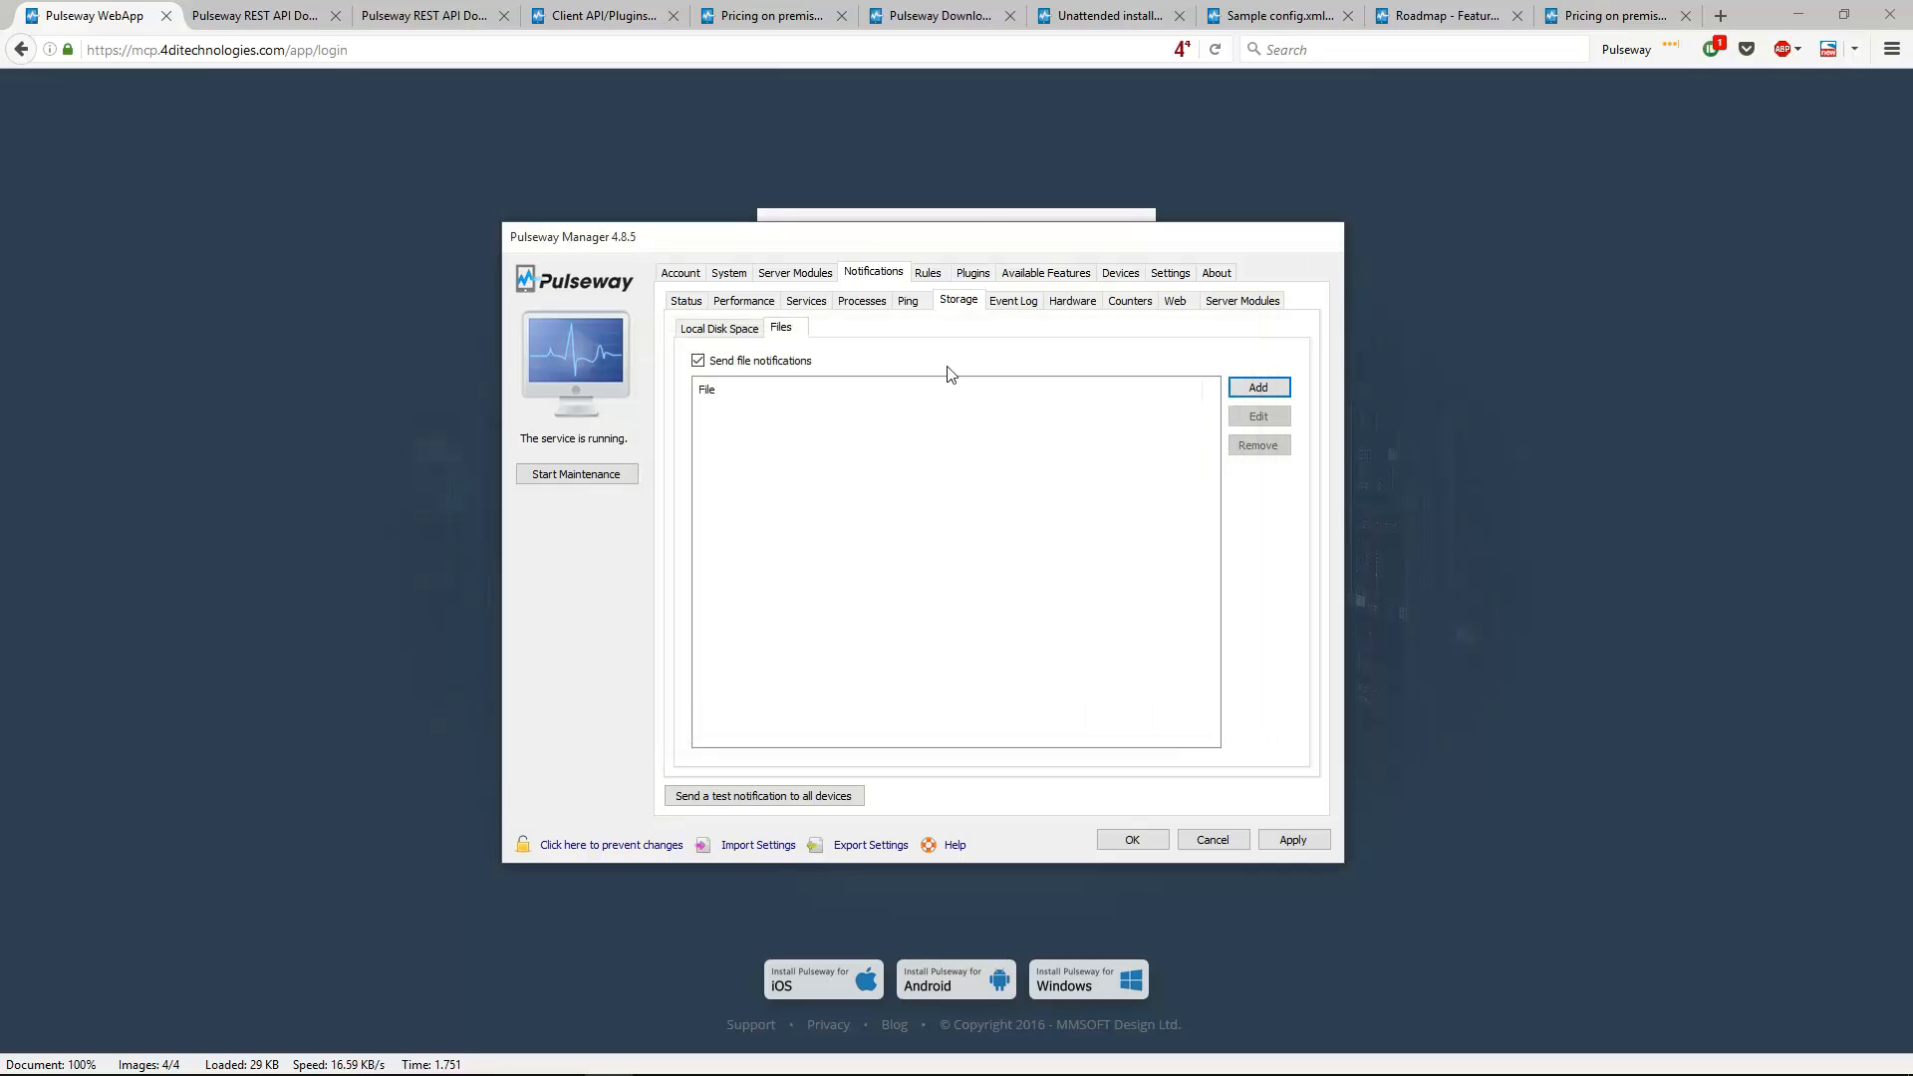
{"action": "left_click", "coordinate": [775, 361]}
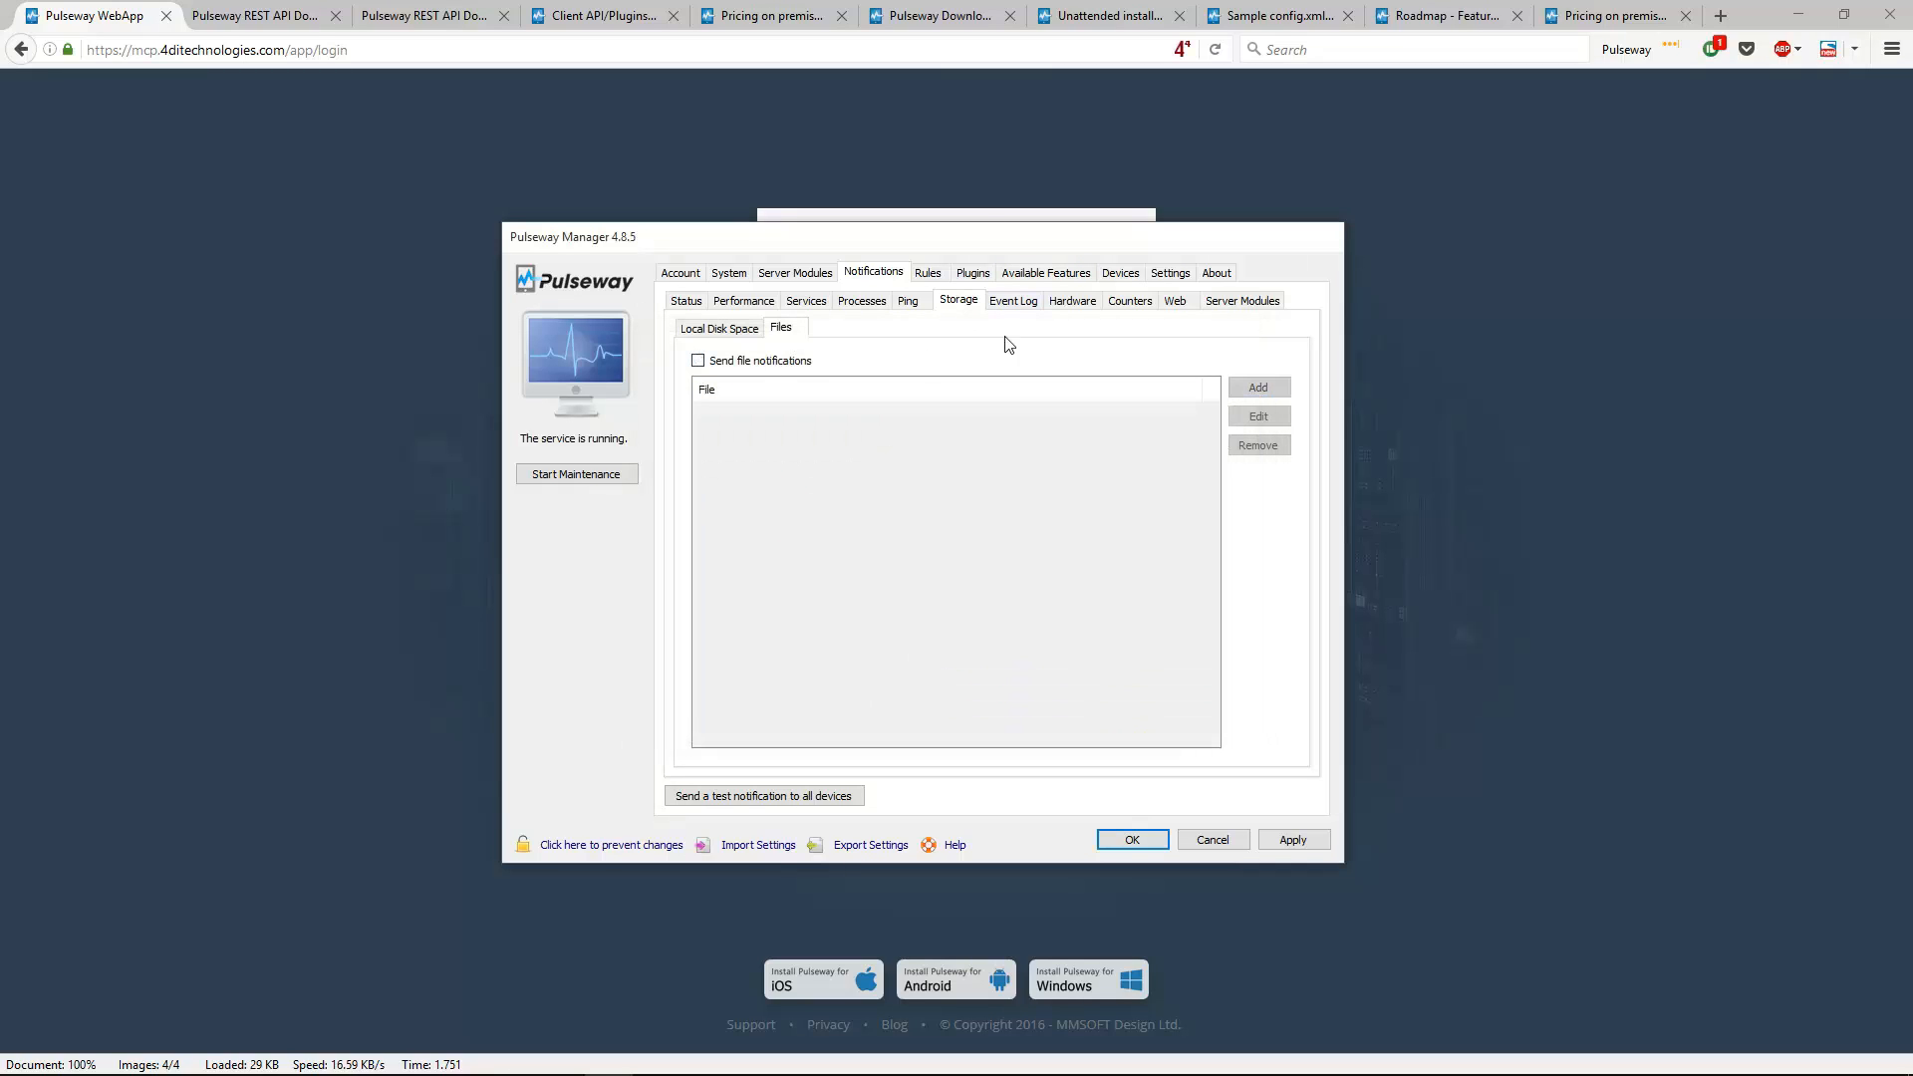
Enable event log notifications and inspect the log, keyword, event ID and source options of a new filter without saving it
{"action": "left_click", "coordinate": [1015, 302]}
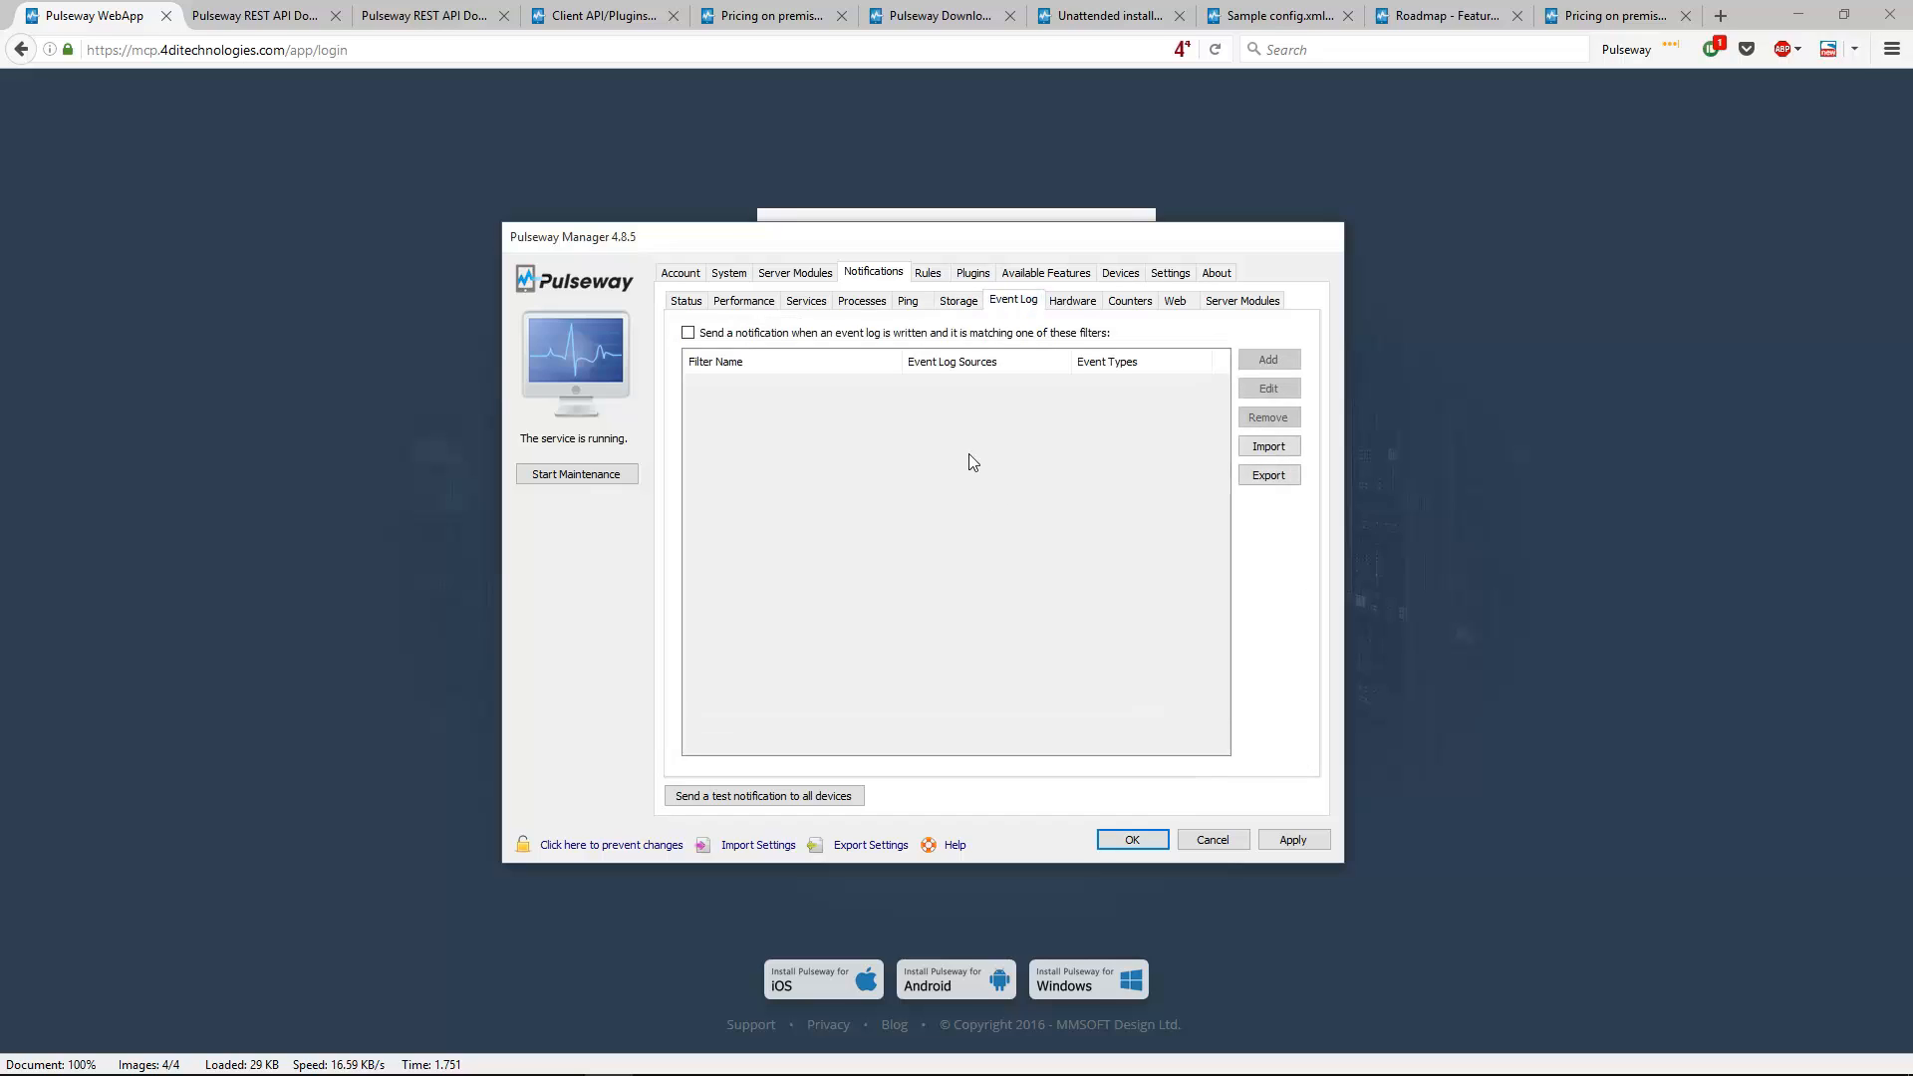
{"action": "left_click", "coordinate": [980, 335]}
{"action": "left_click", "coordinate": [1265, 365]}
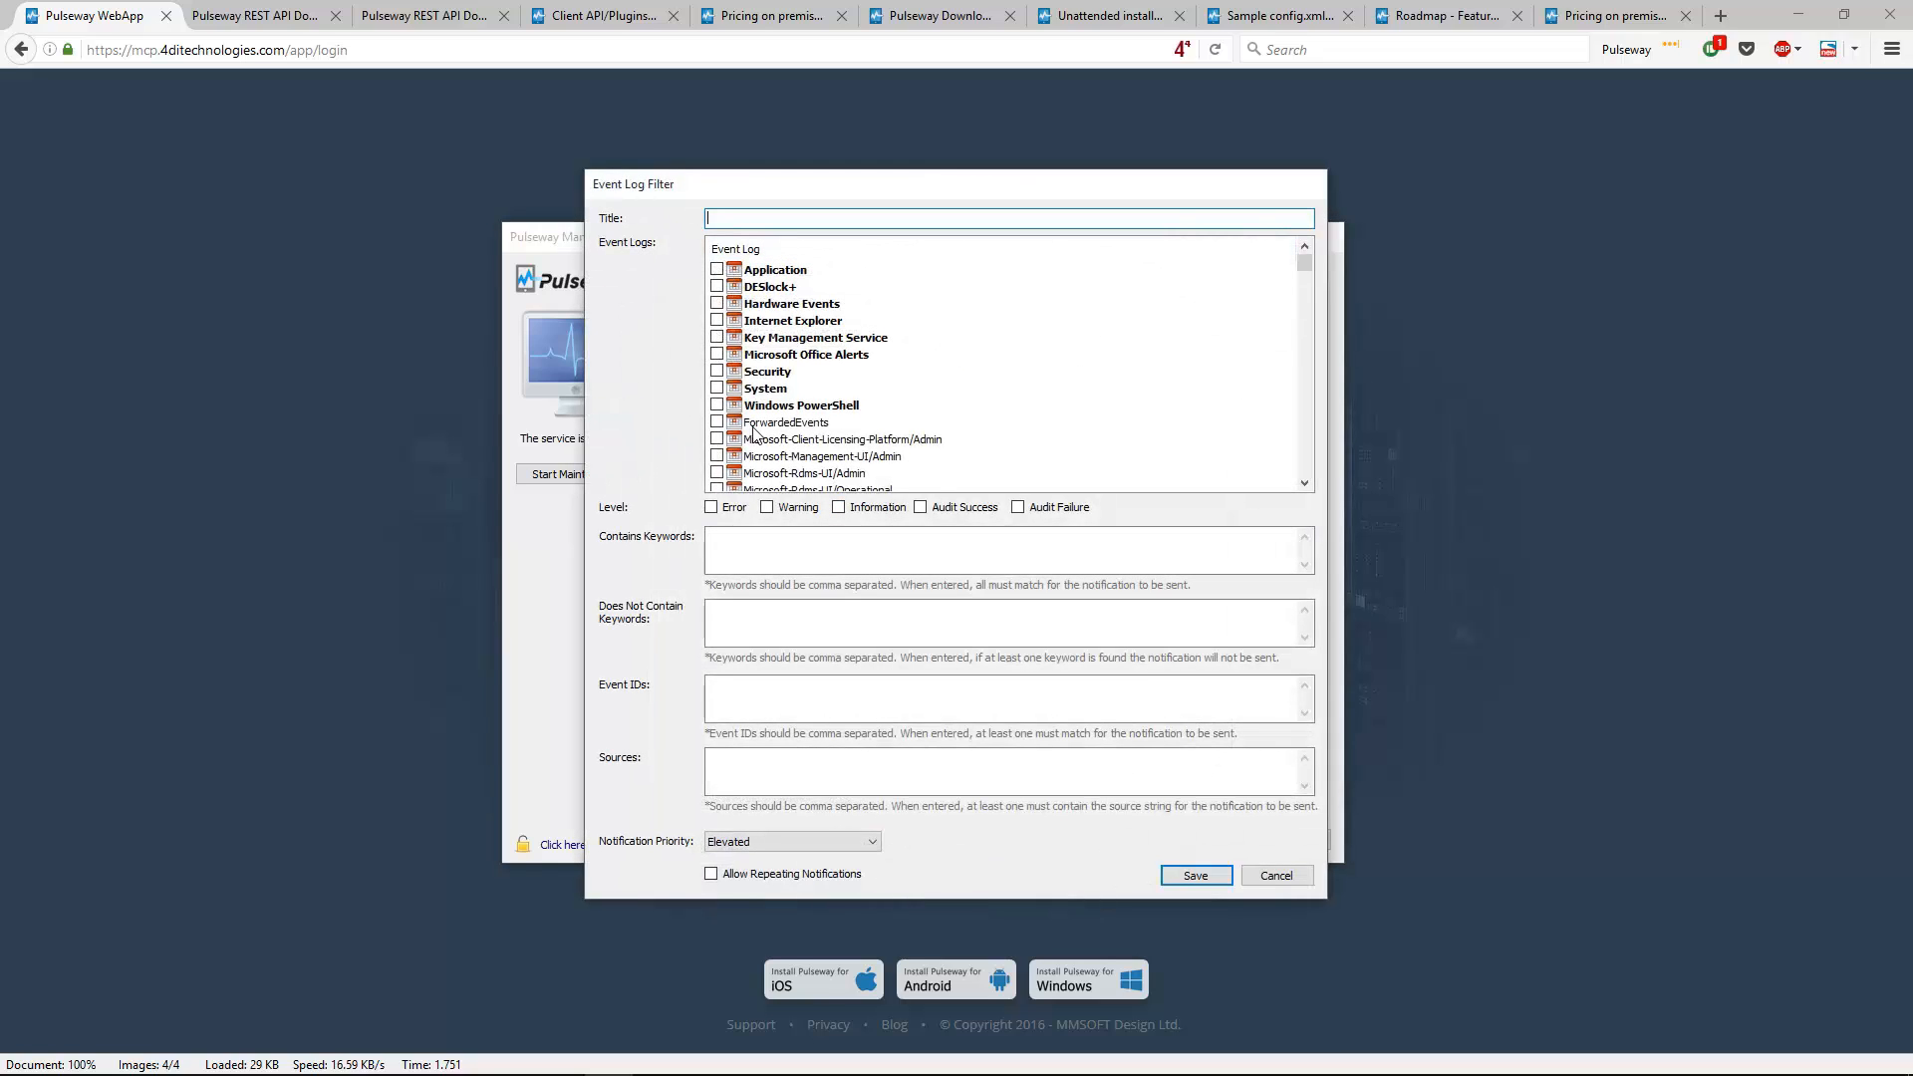
{"action": "left_click", "coordinate": [847, 543]}
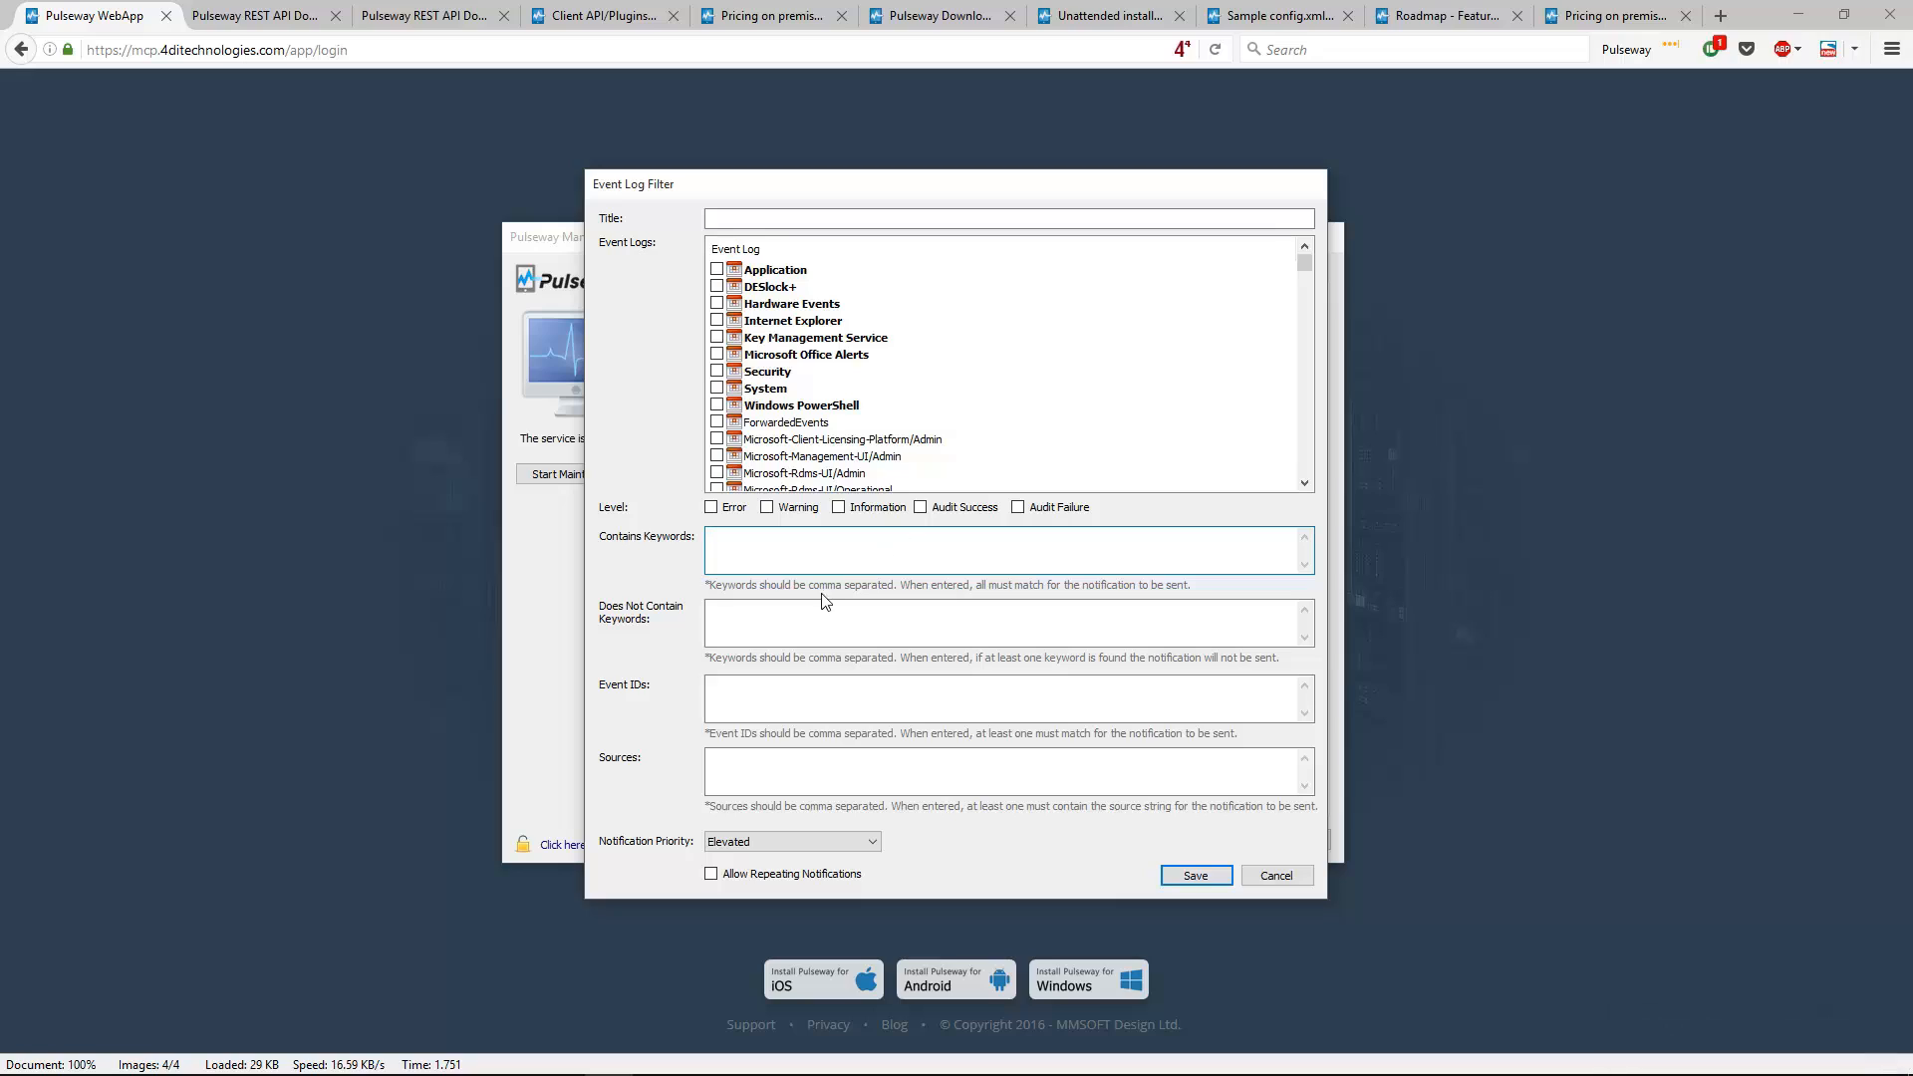
{"action": "left_click", "coordinate": [812, 623]}
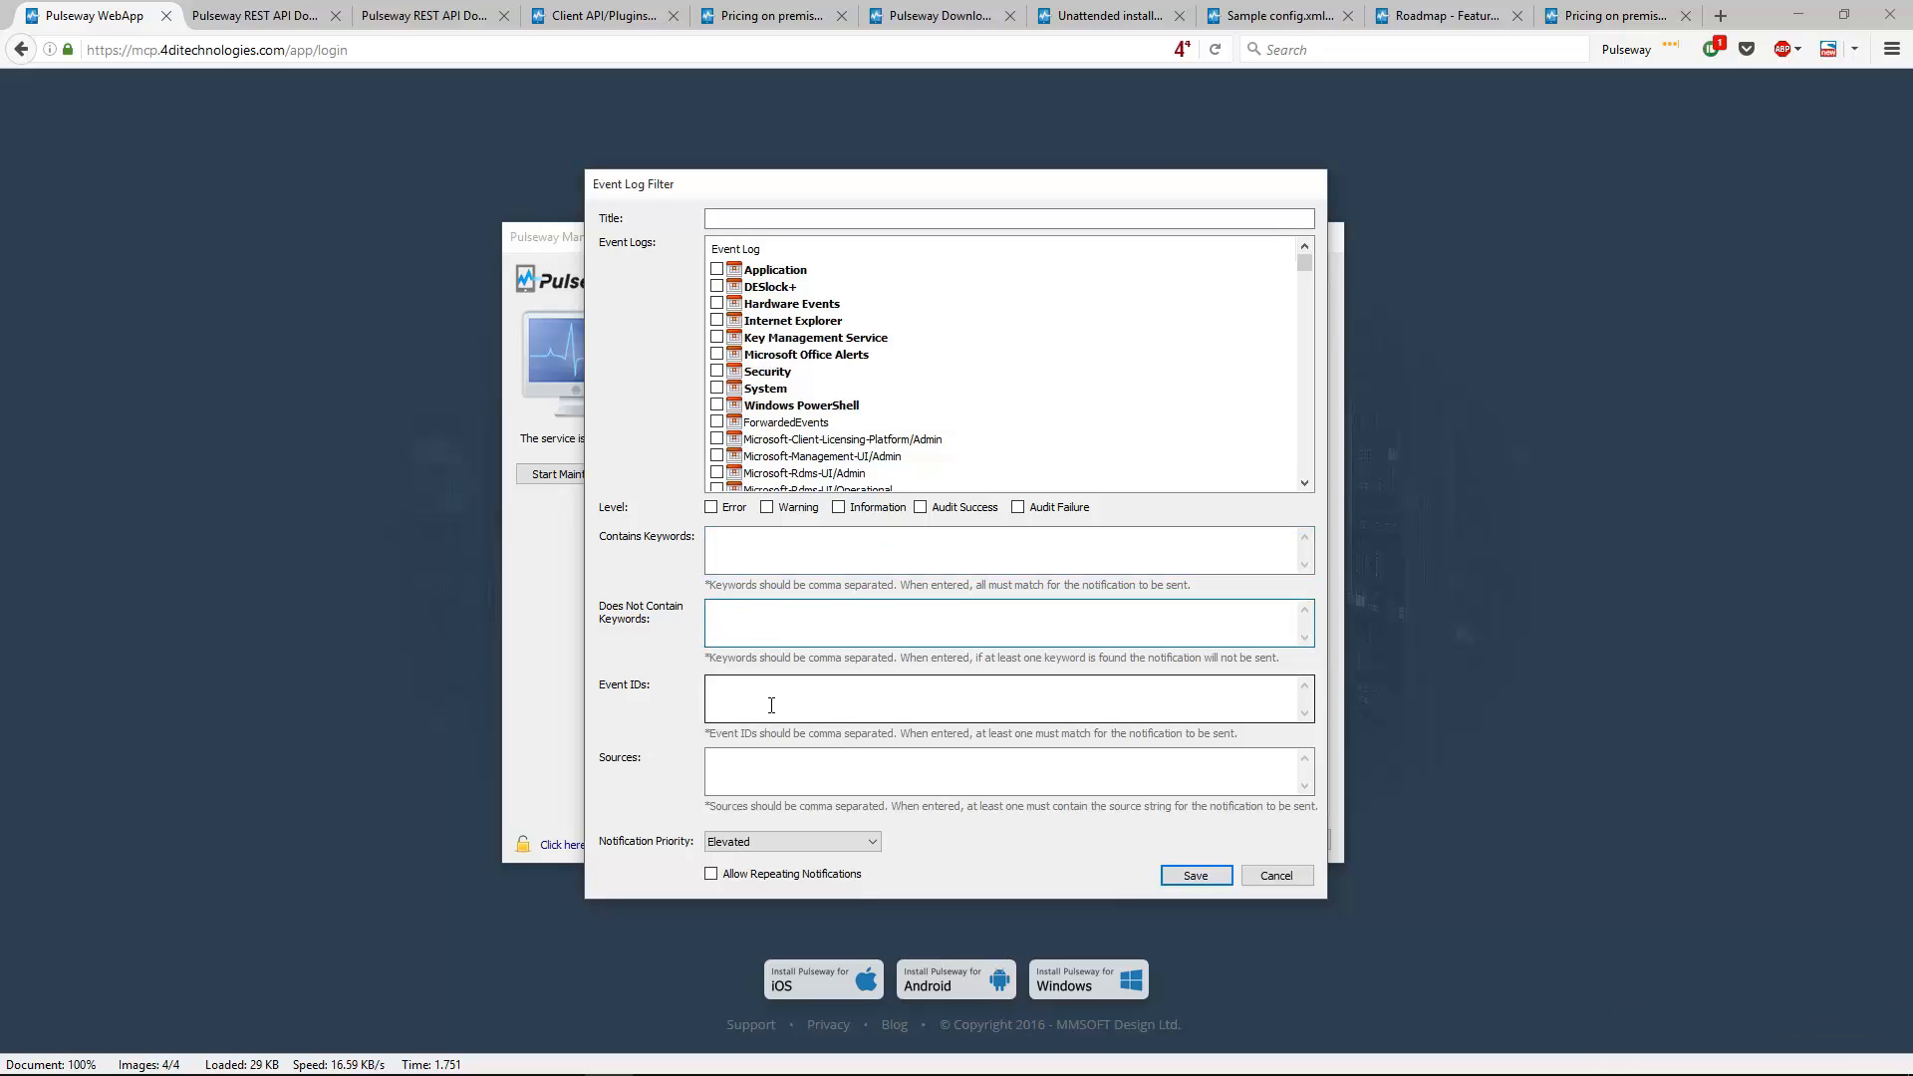
{"action": "left_click", "coordinate": [779, 777]}
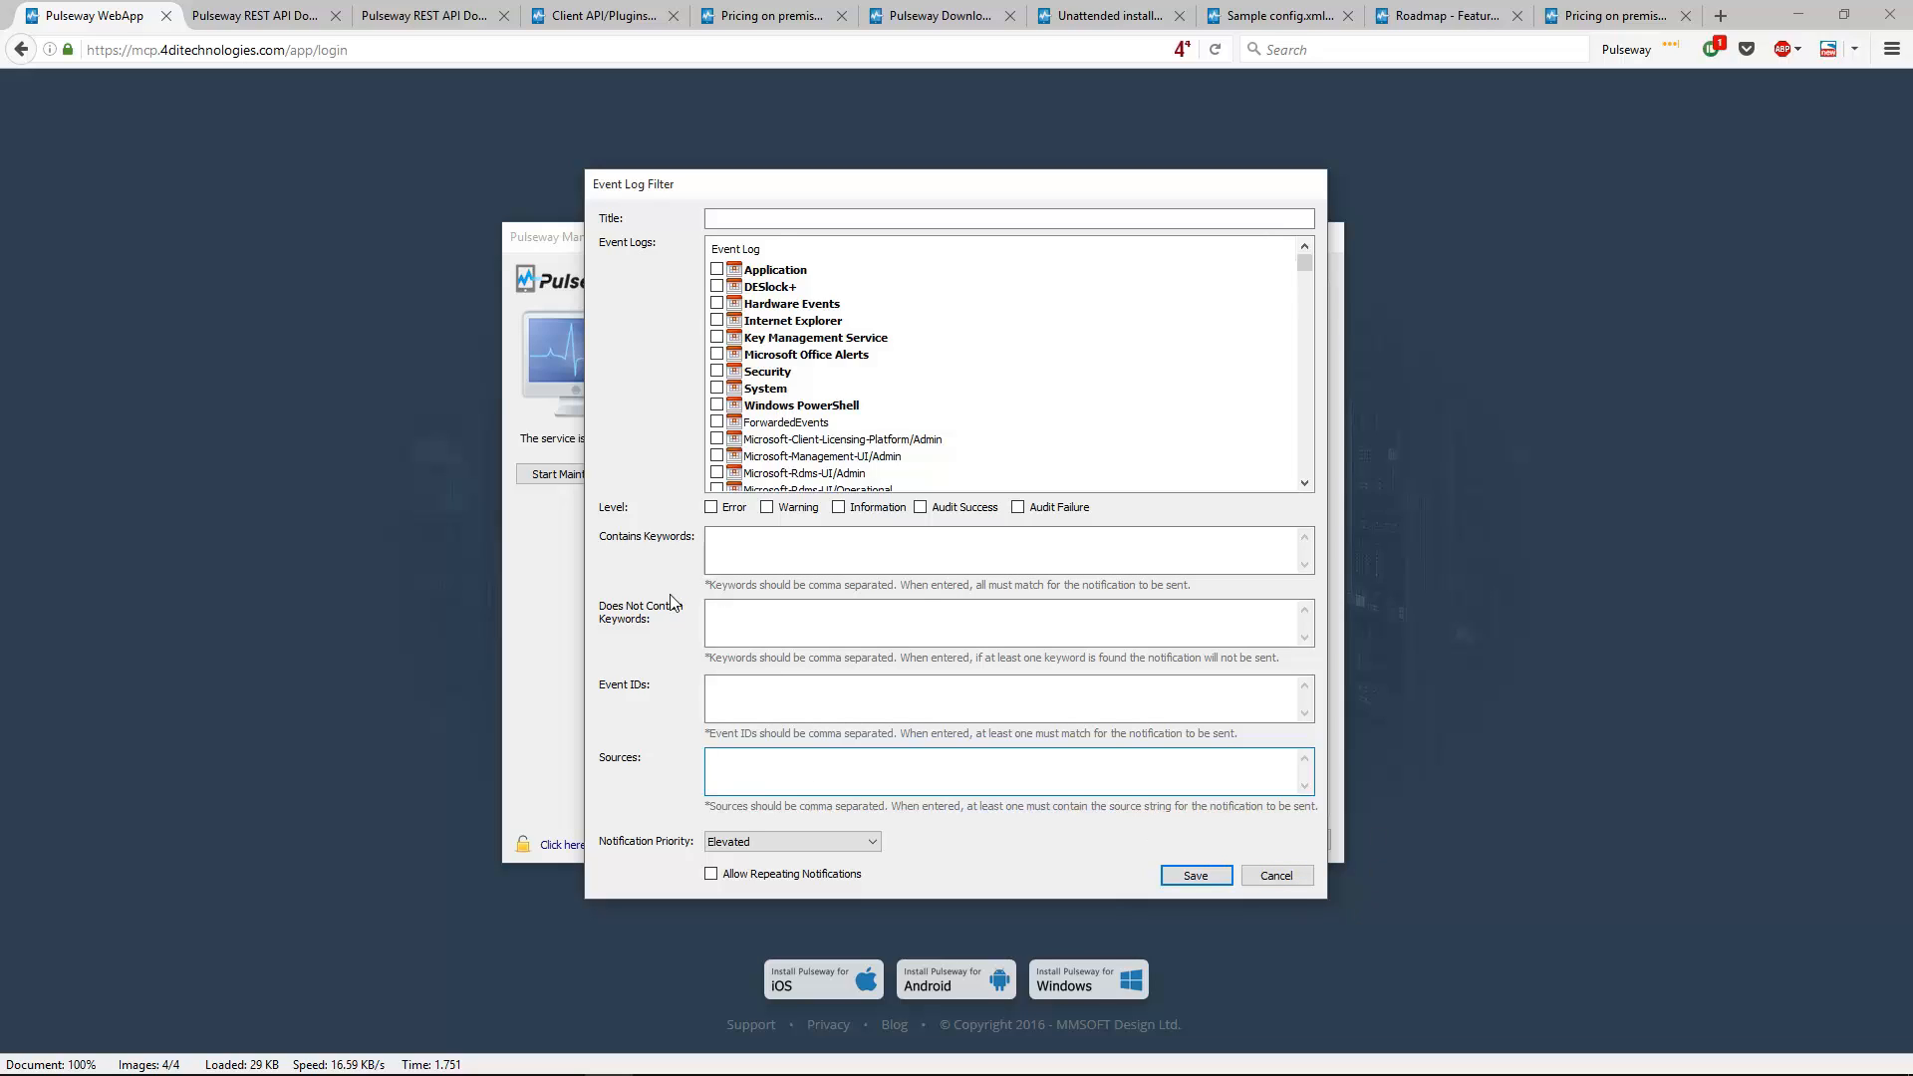
{"action": "left_click", "coordinate": [787, 628]}
{"action": "left_click", "coordinate": [804, 540]}
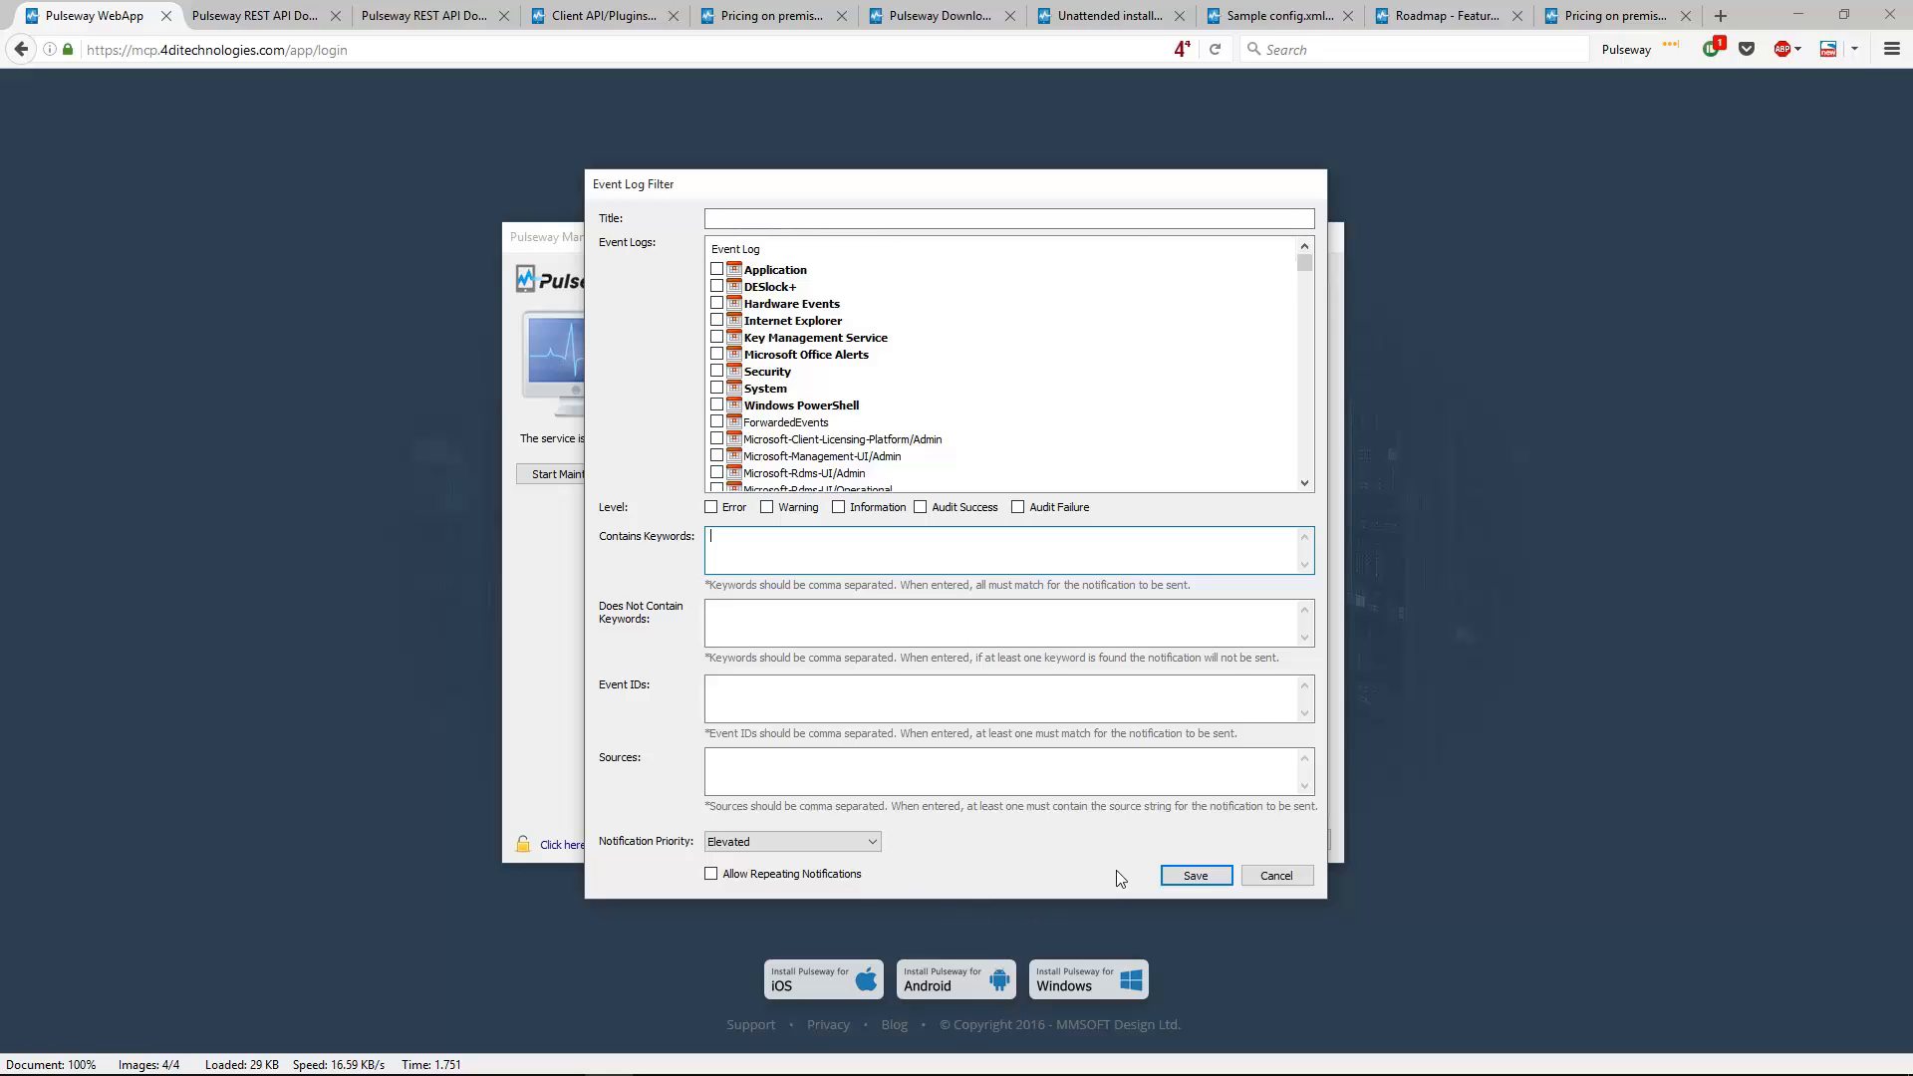
{"action": "left_click", "coordinate": [1262, 874]}
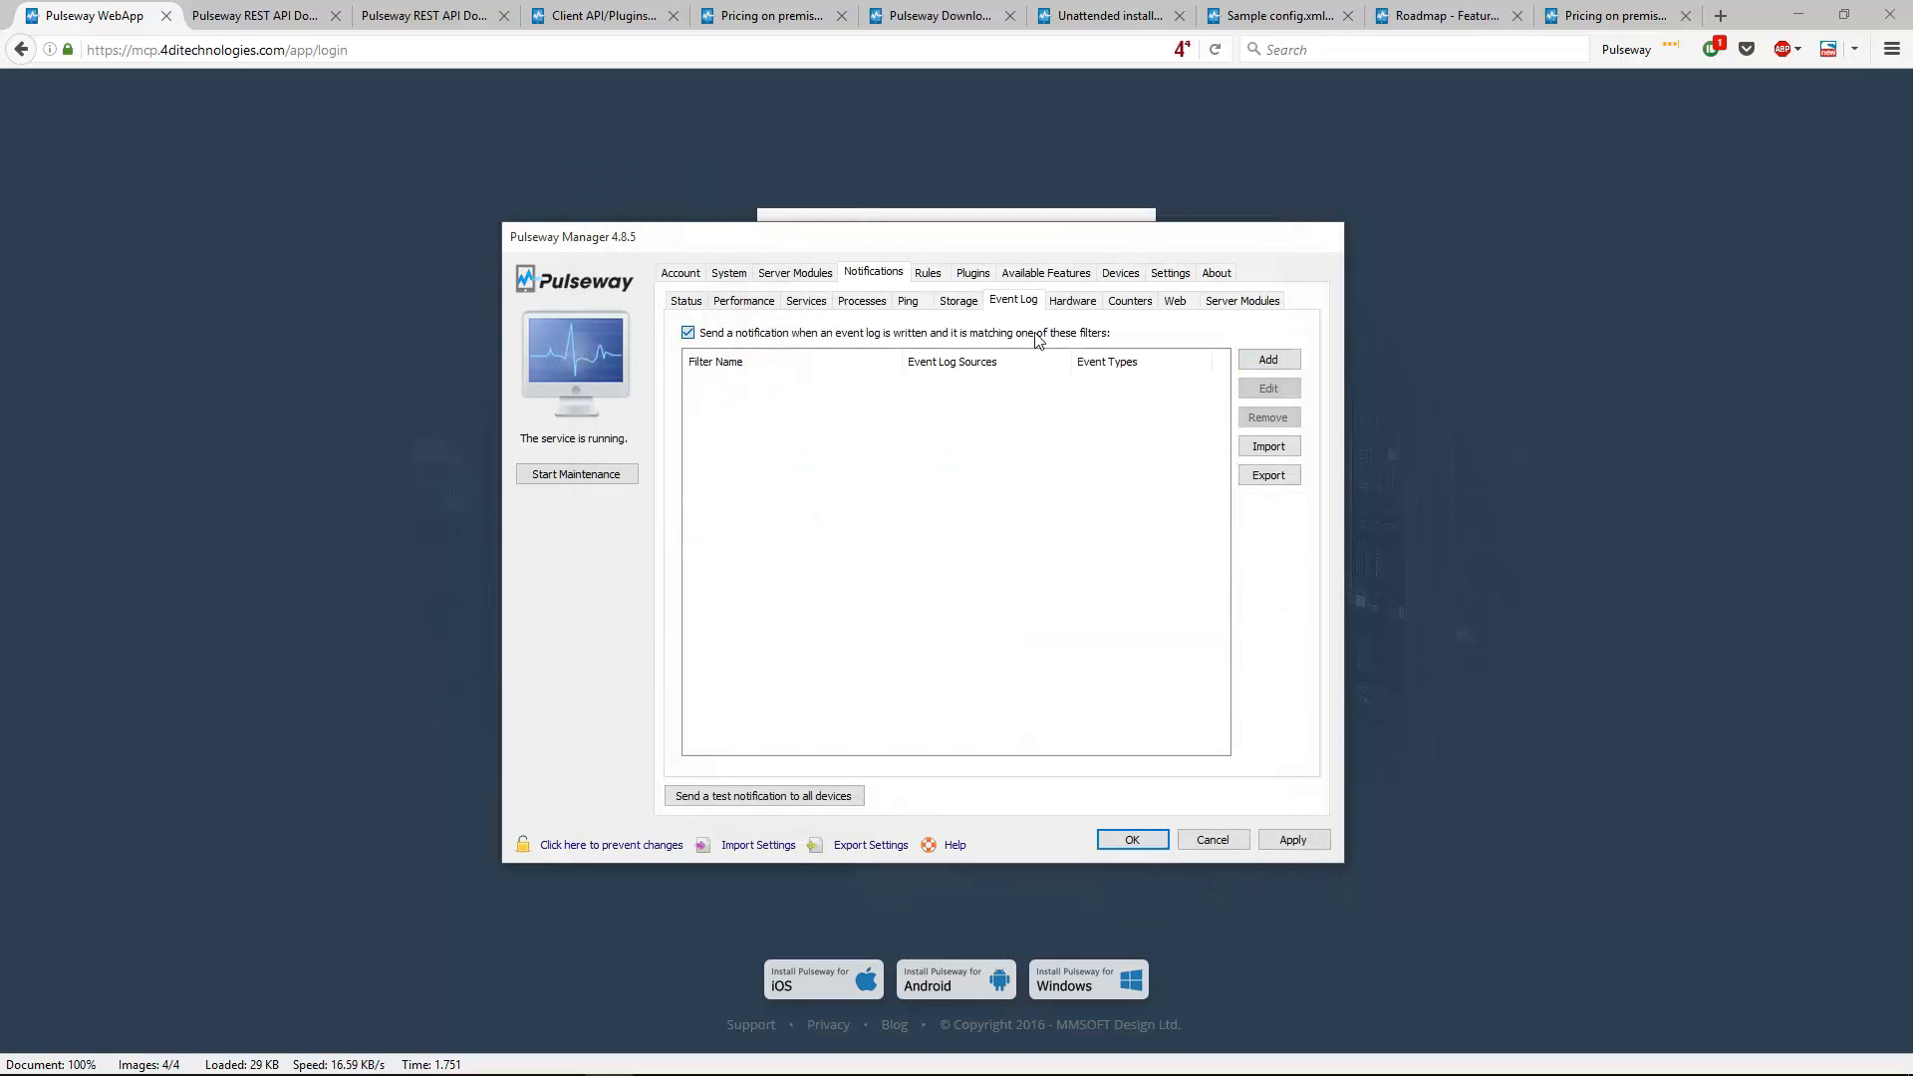
Review the hardware notification conditions for the CPU package and hard disk temperatures
{"action": "left_click", "coordinate": [1072, 300]}
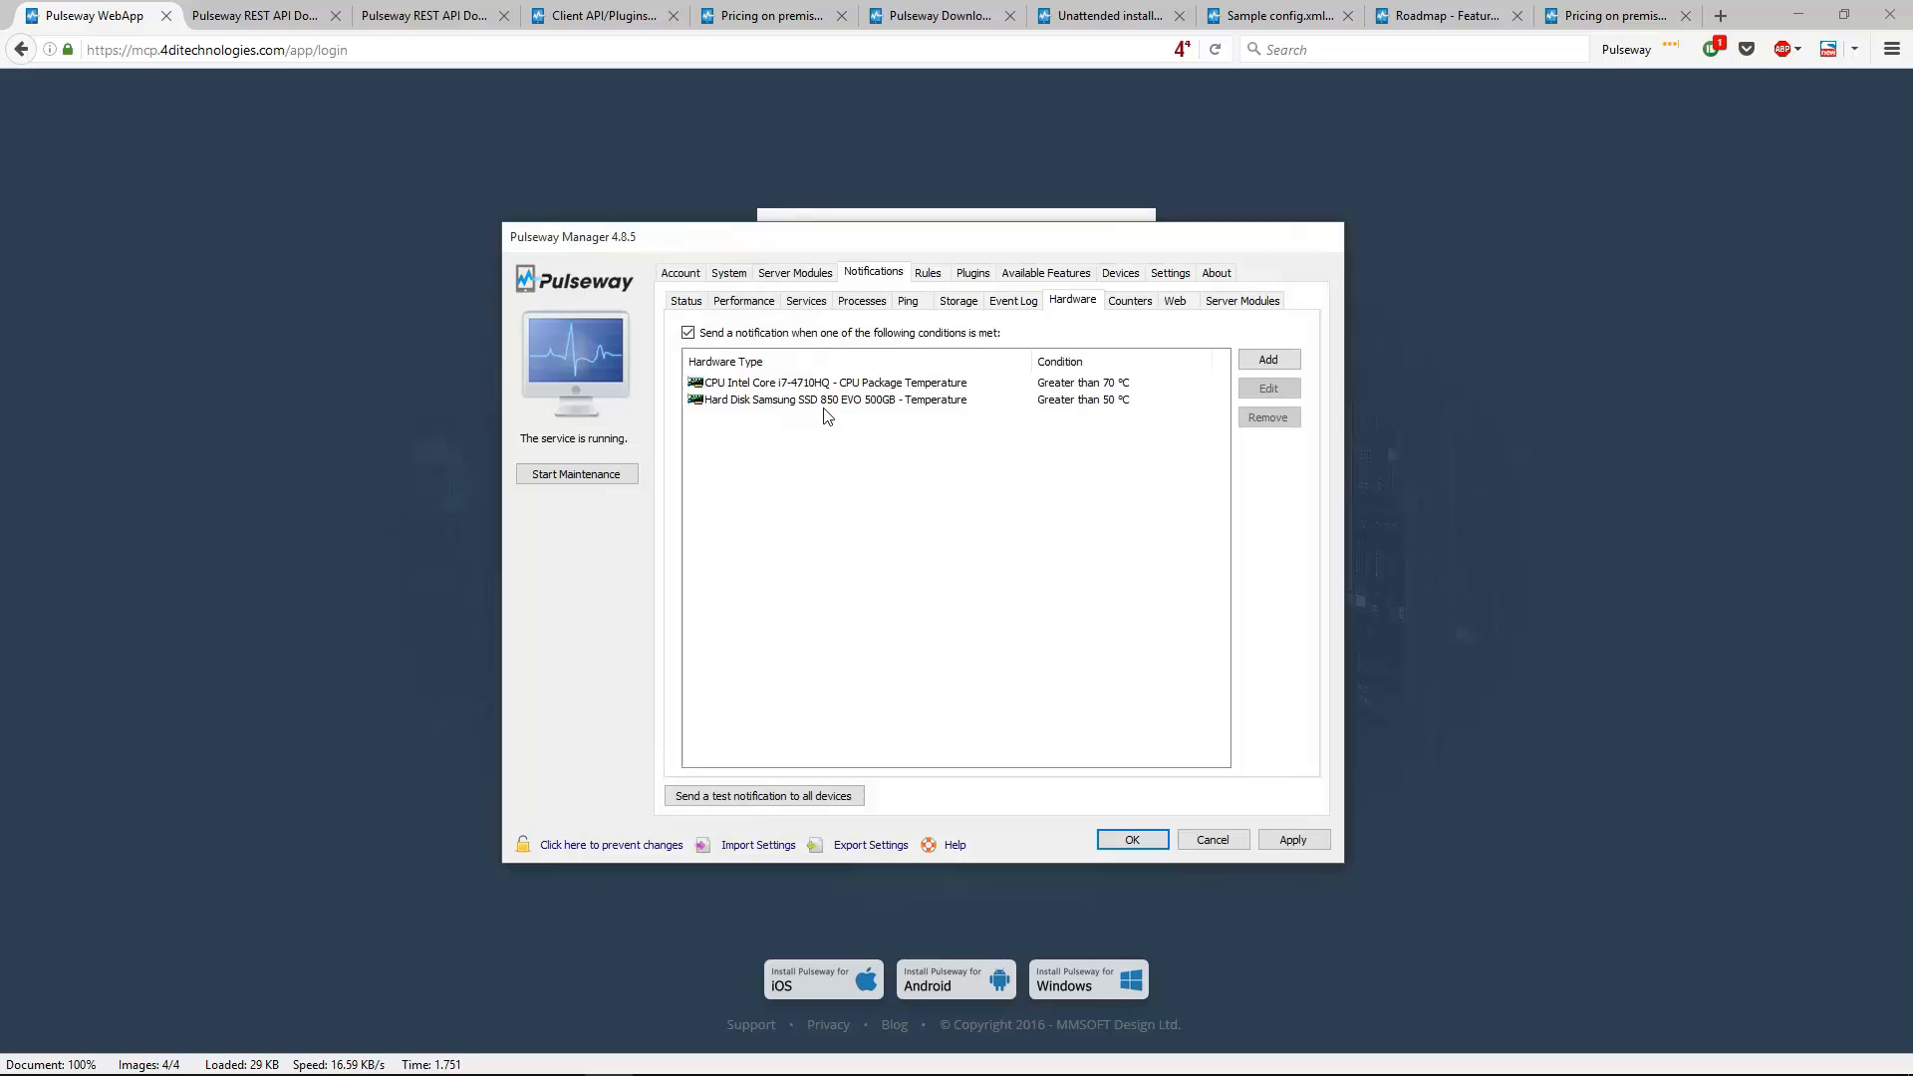
{"action": "left_click", "coordinate": [845, 384]}
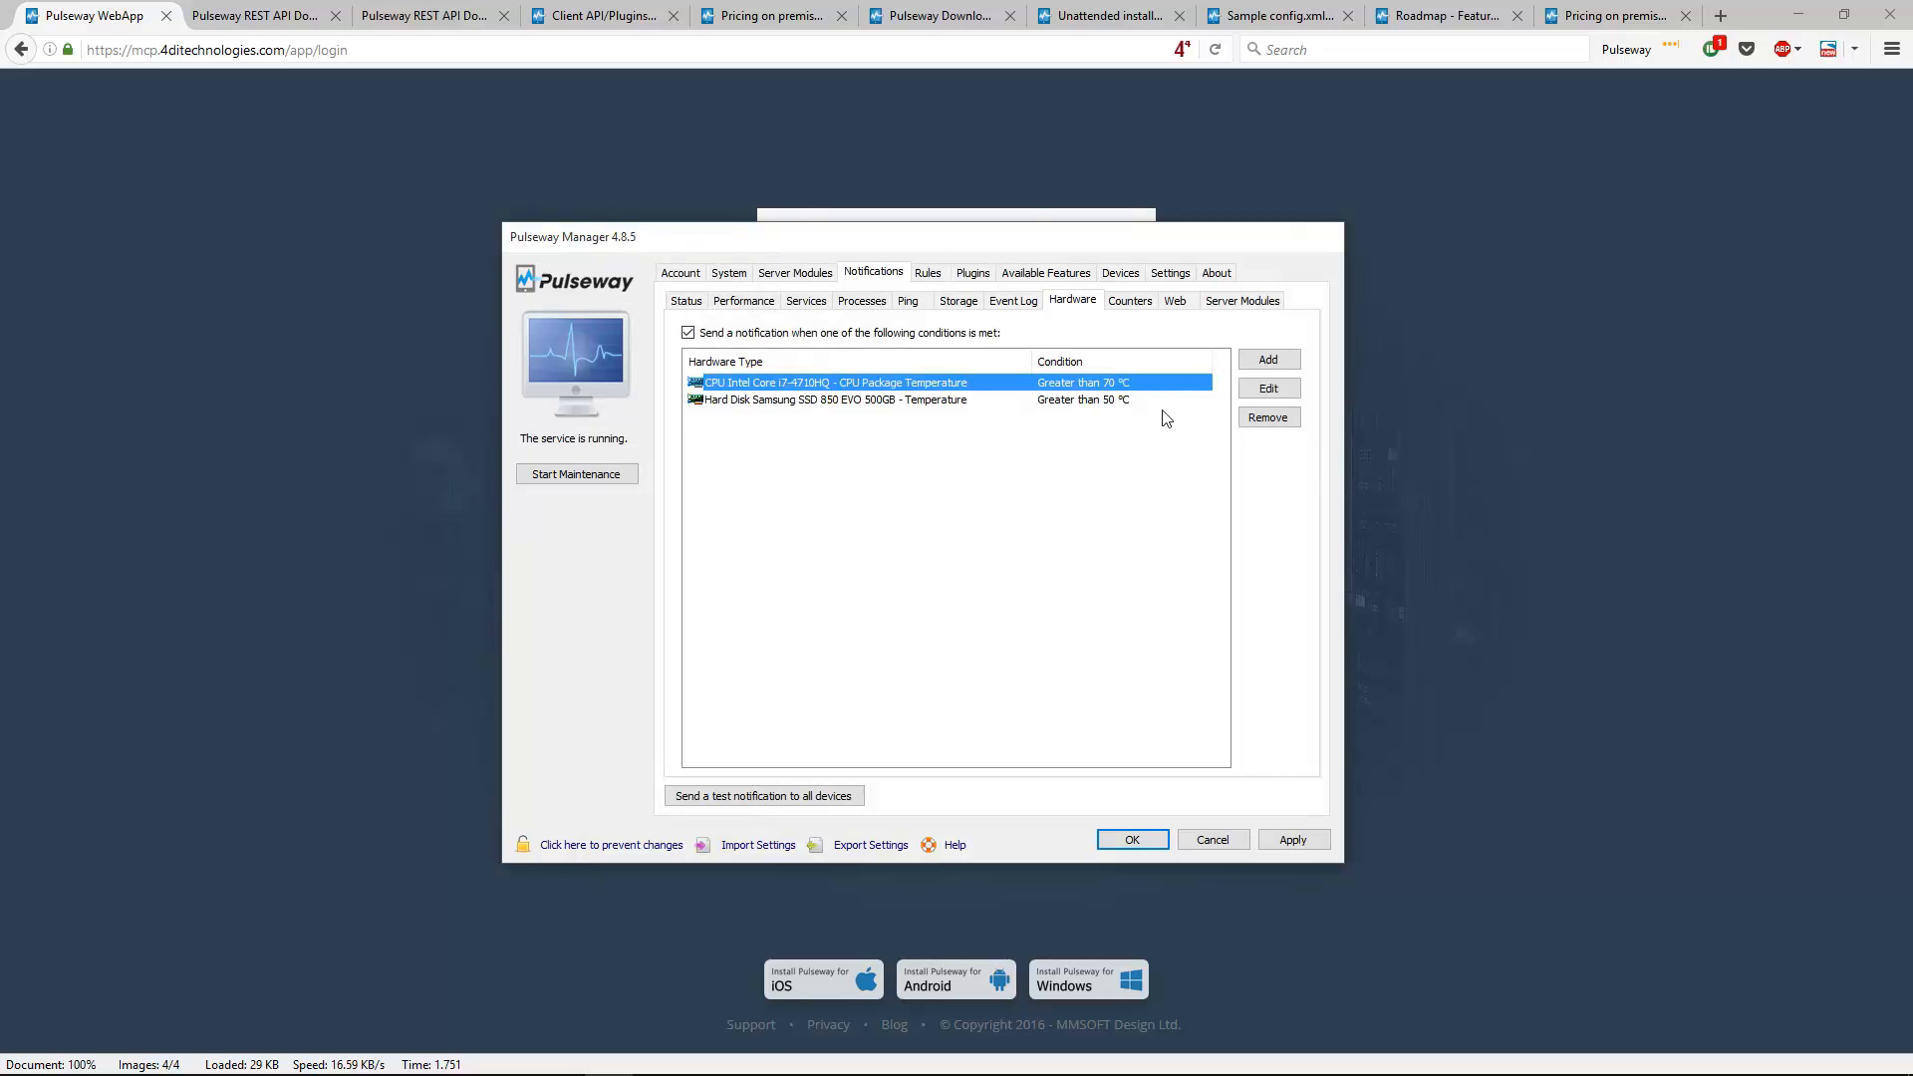
{"action": "left_click", "coordinate": [1114, 401]}
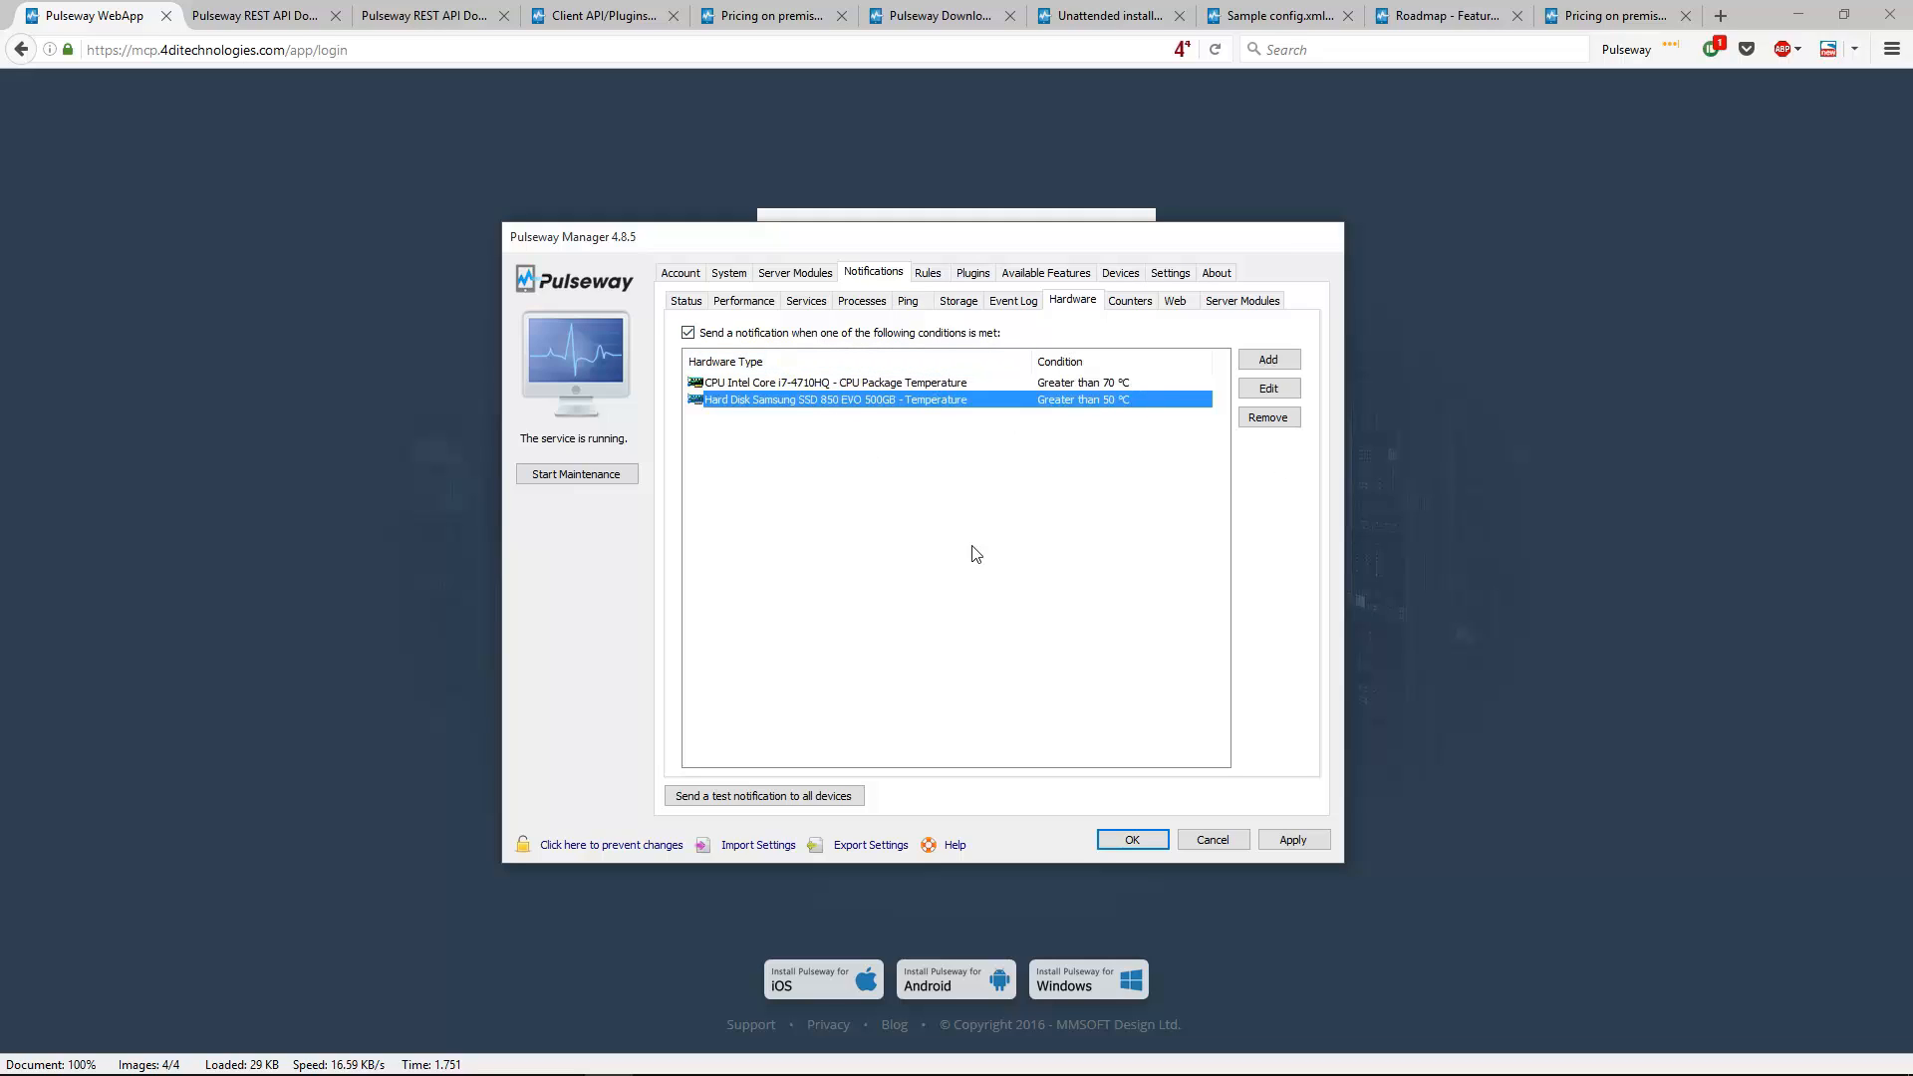
Enable performance counter notifications and inspect the category and value comparator options of a new condition without adding one
{"action": "left_click", "coordinate": [1127, 302]}
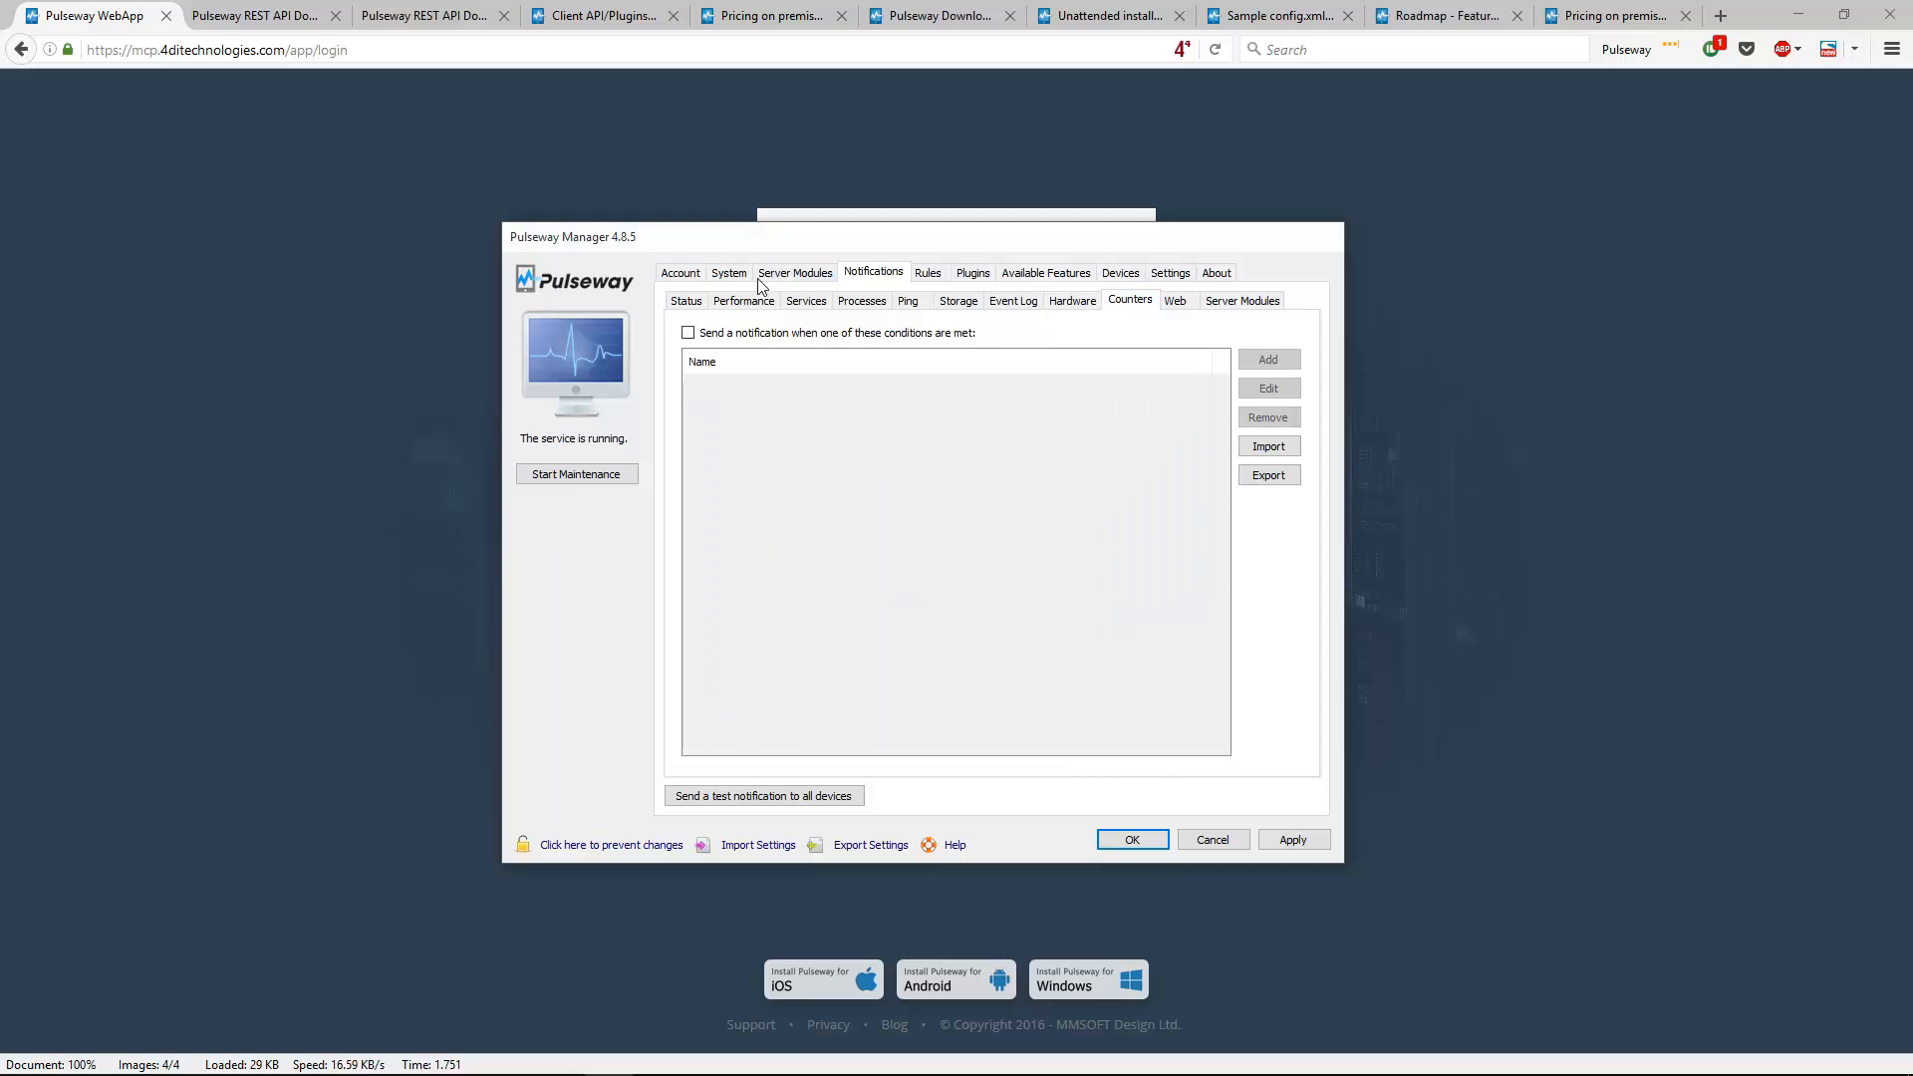
{"action": "left_click", "coordinate": [918, 342]}
{"action": "left_click", "coordinate": [1270, 360]}
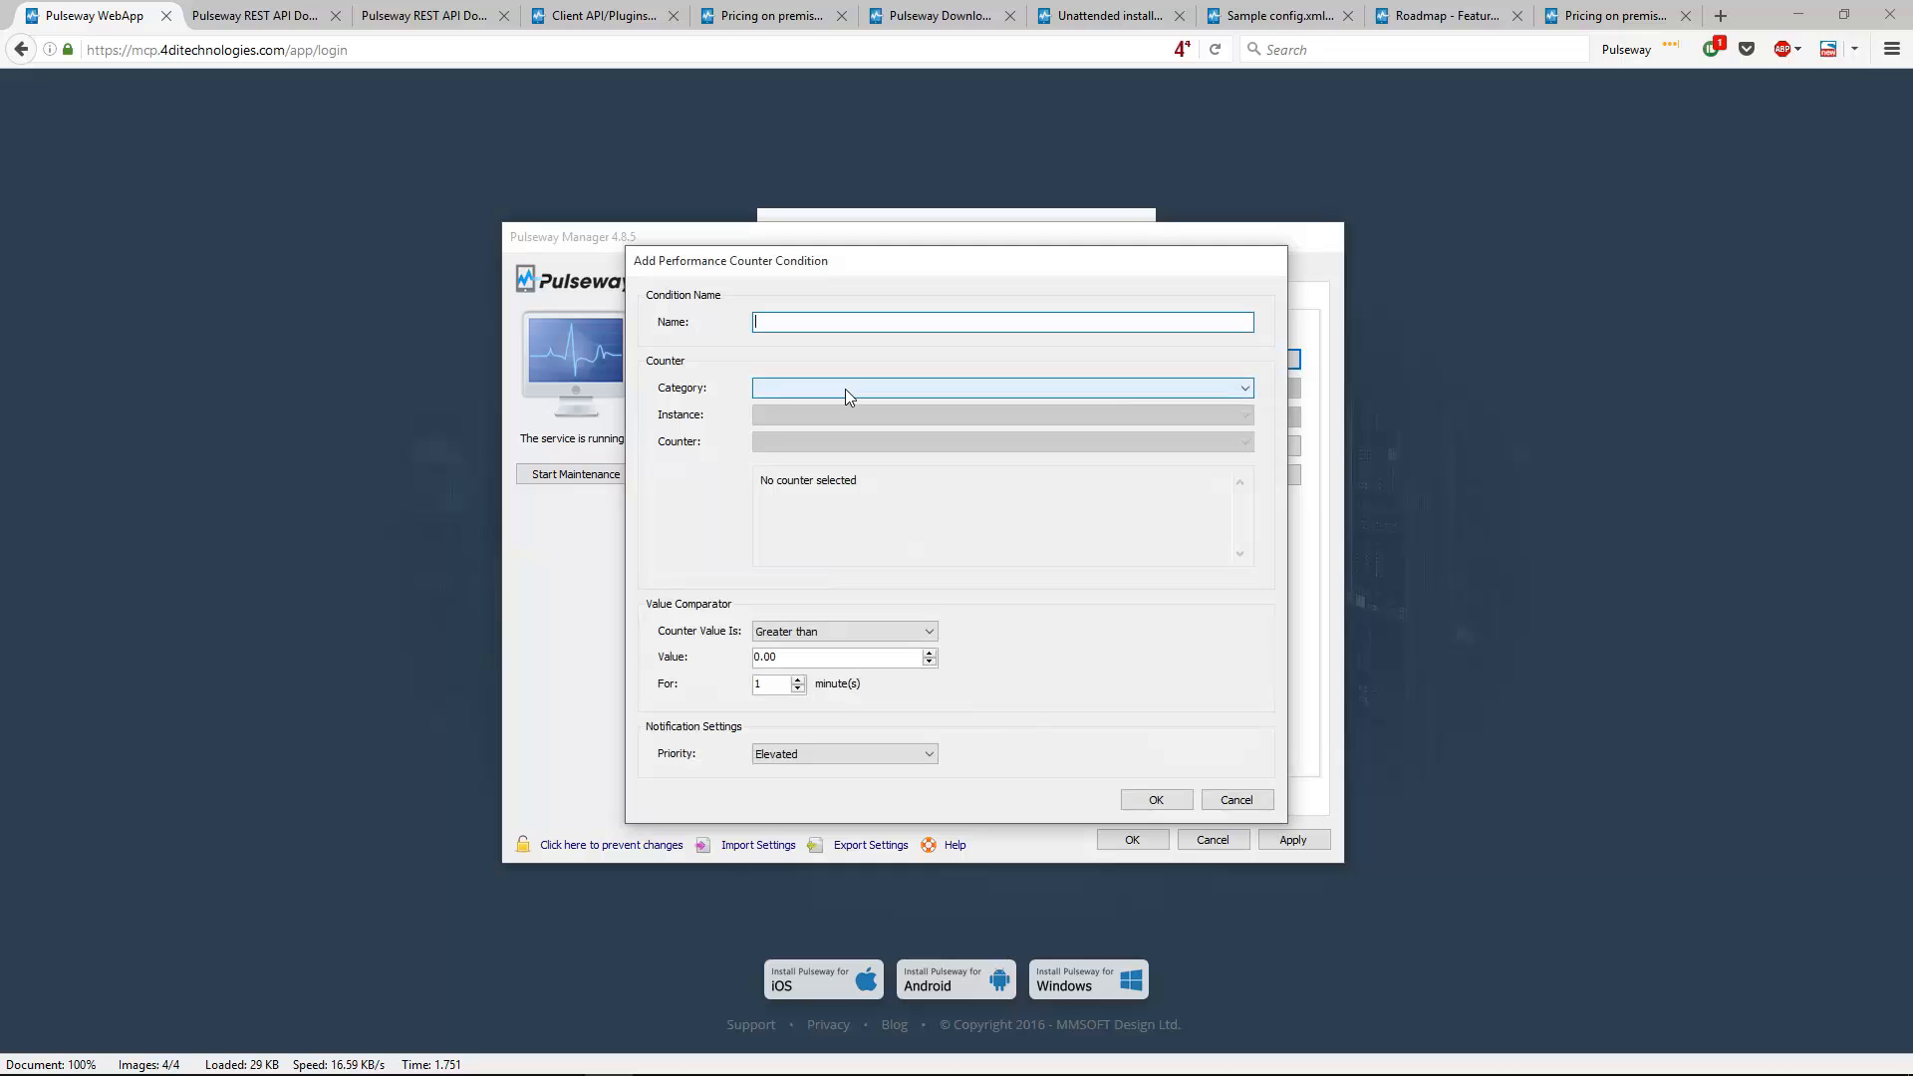
{"action": "left_click", "coordinate": [845, 389]}
{"action": "left_click", "coordinate": [849, 386]}
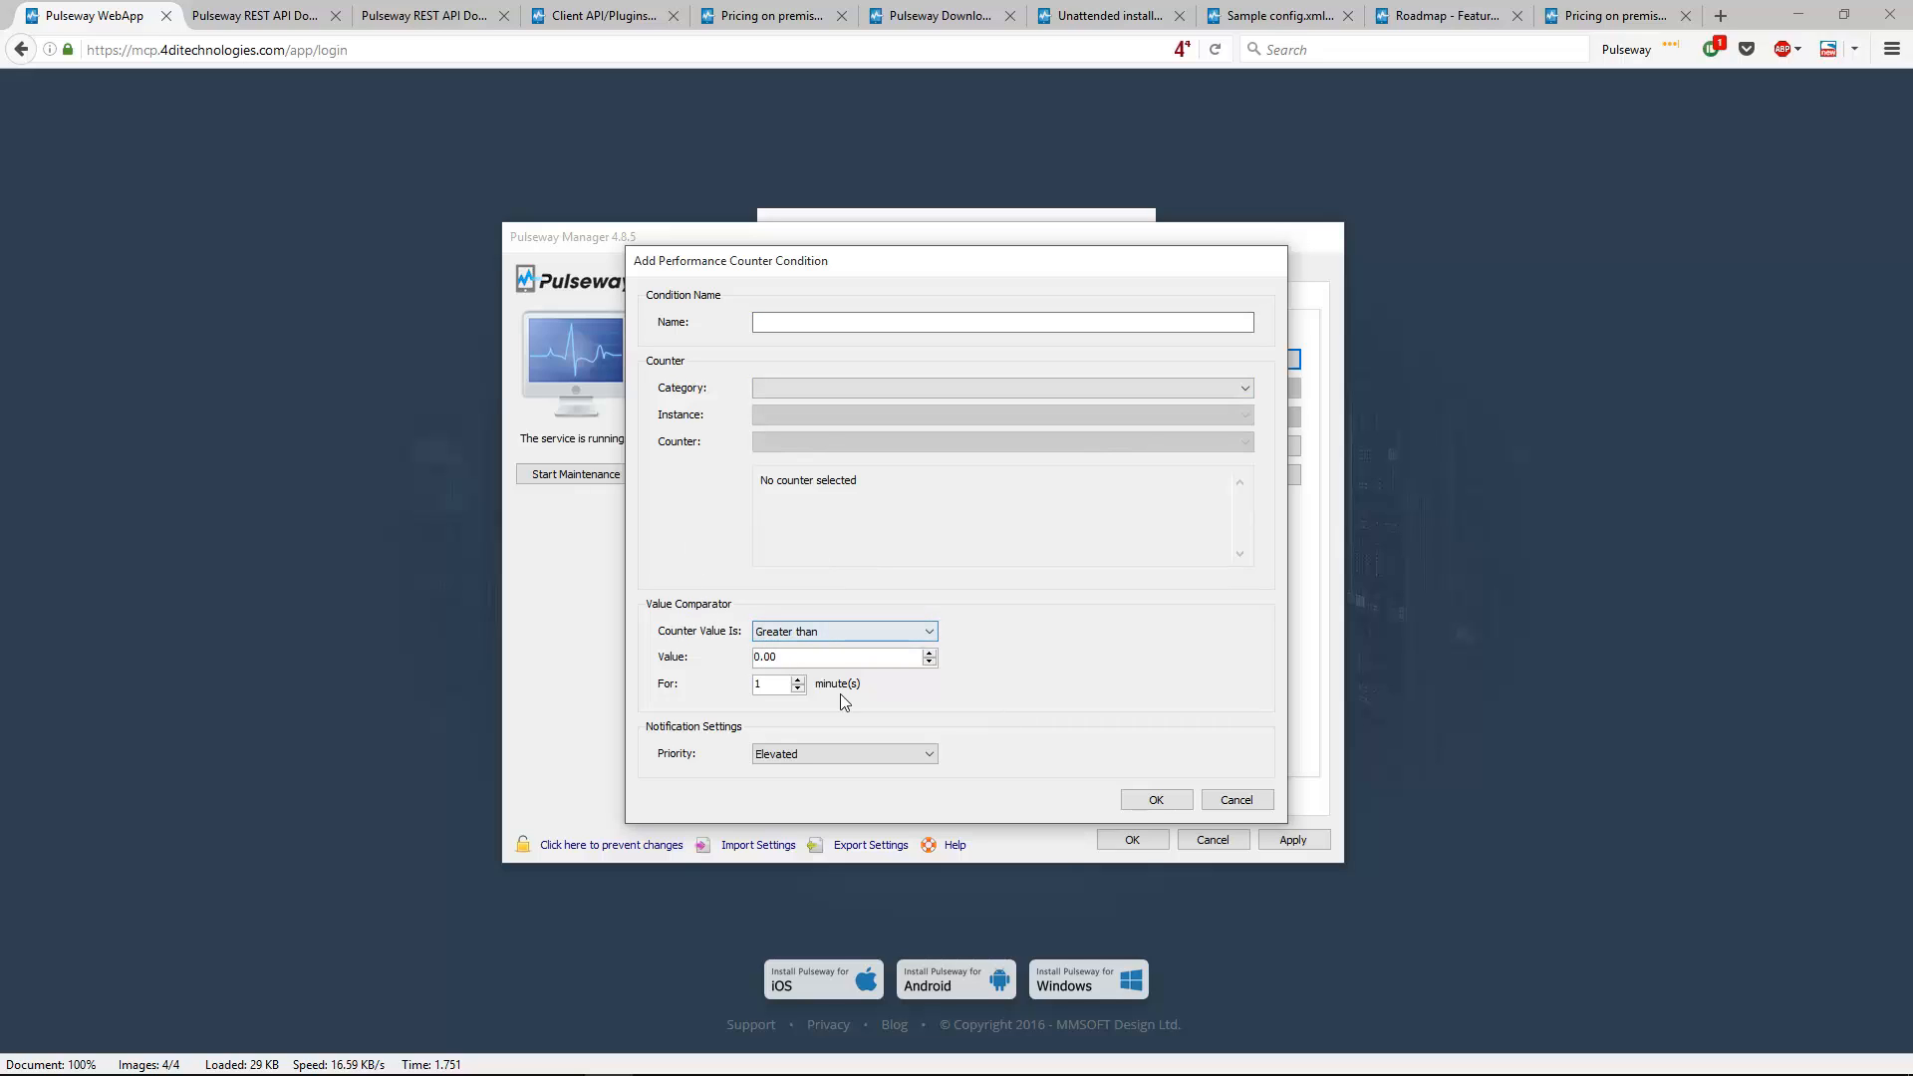
{"action": "left_click", "coordinate": [833, 631]}
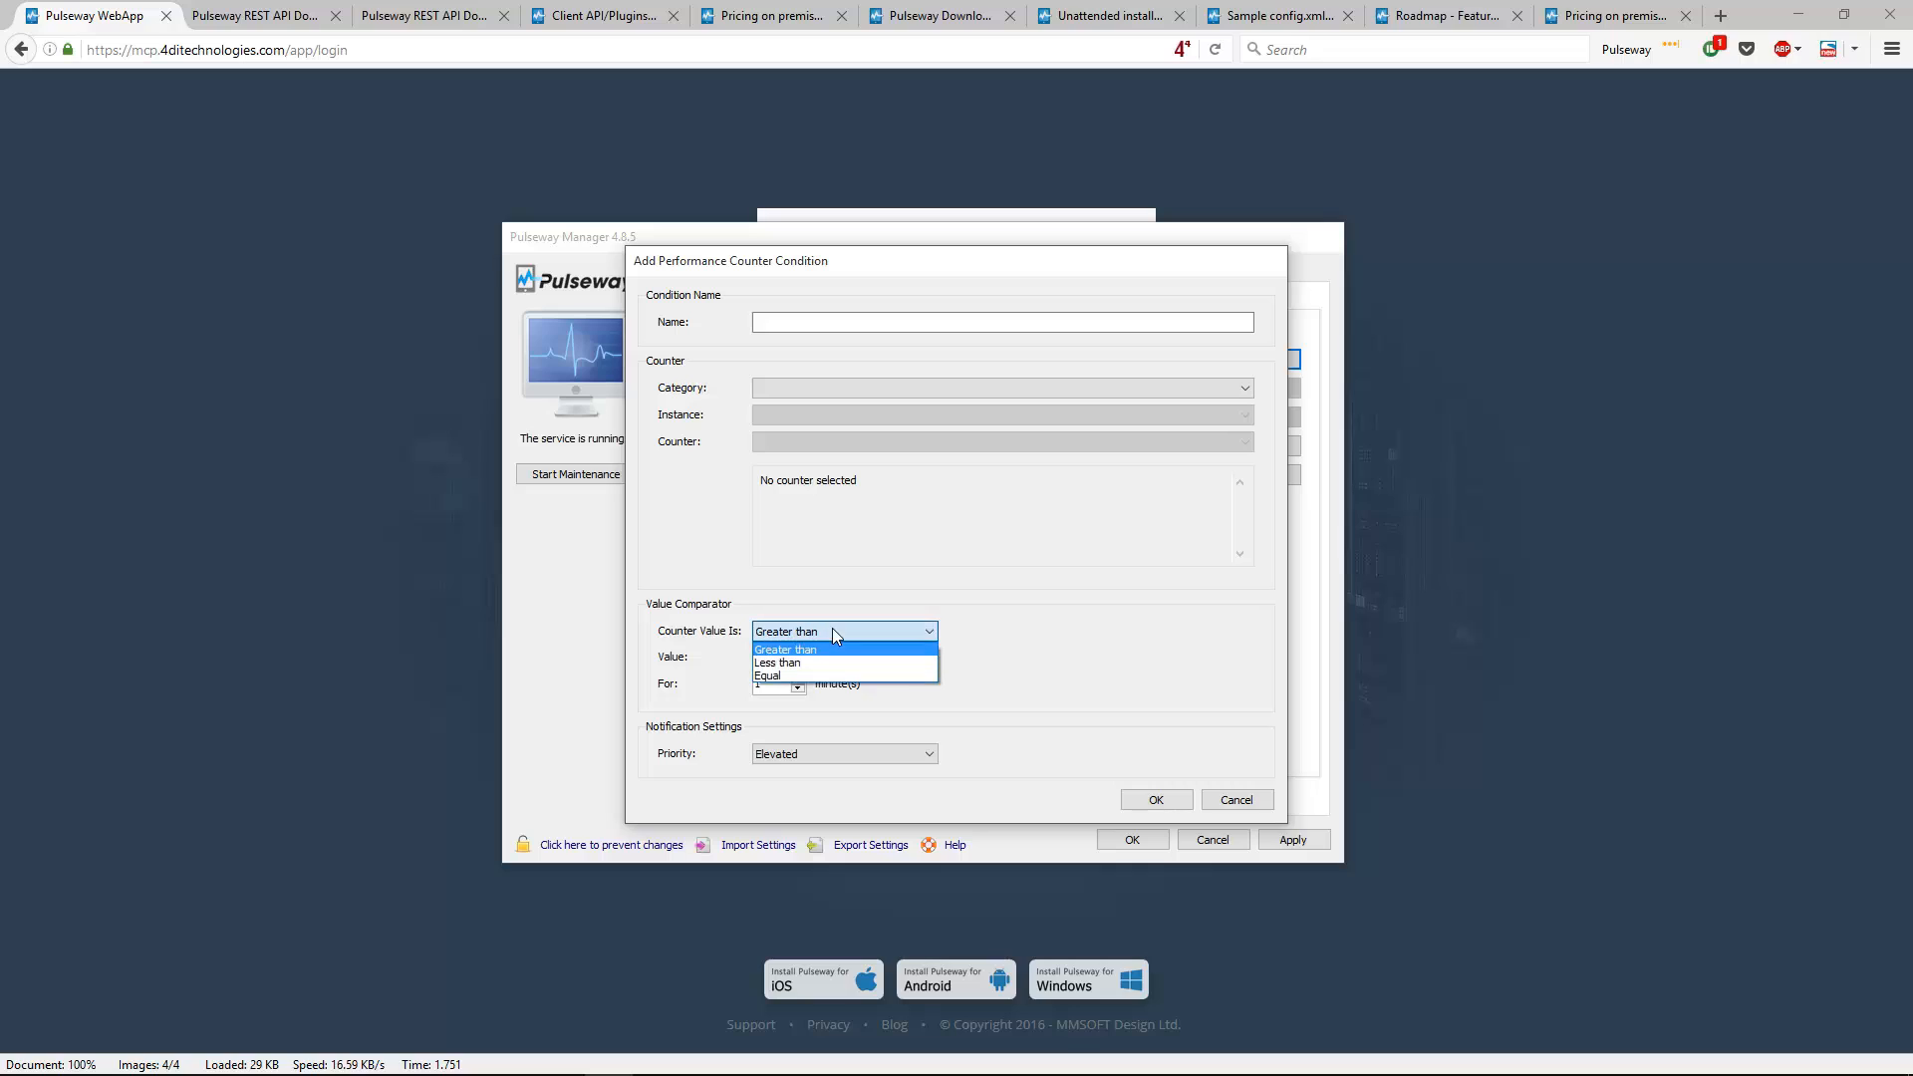
{"action": "left_click", "coordinate": [982, 624]}
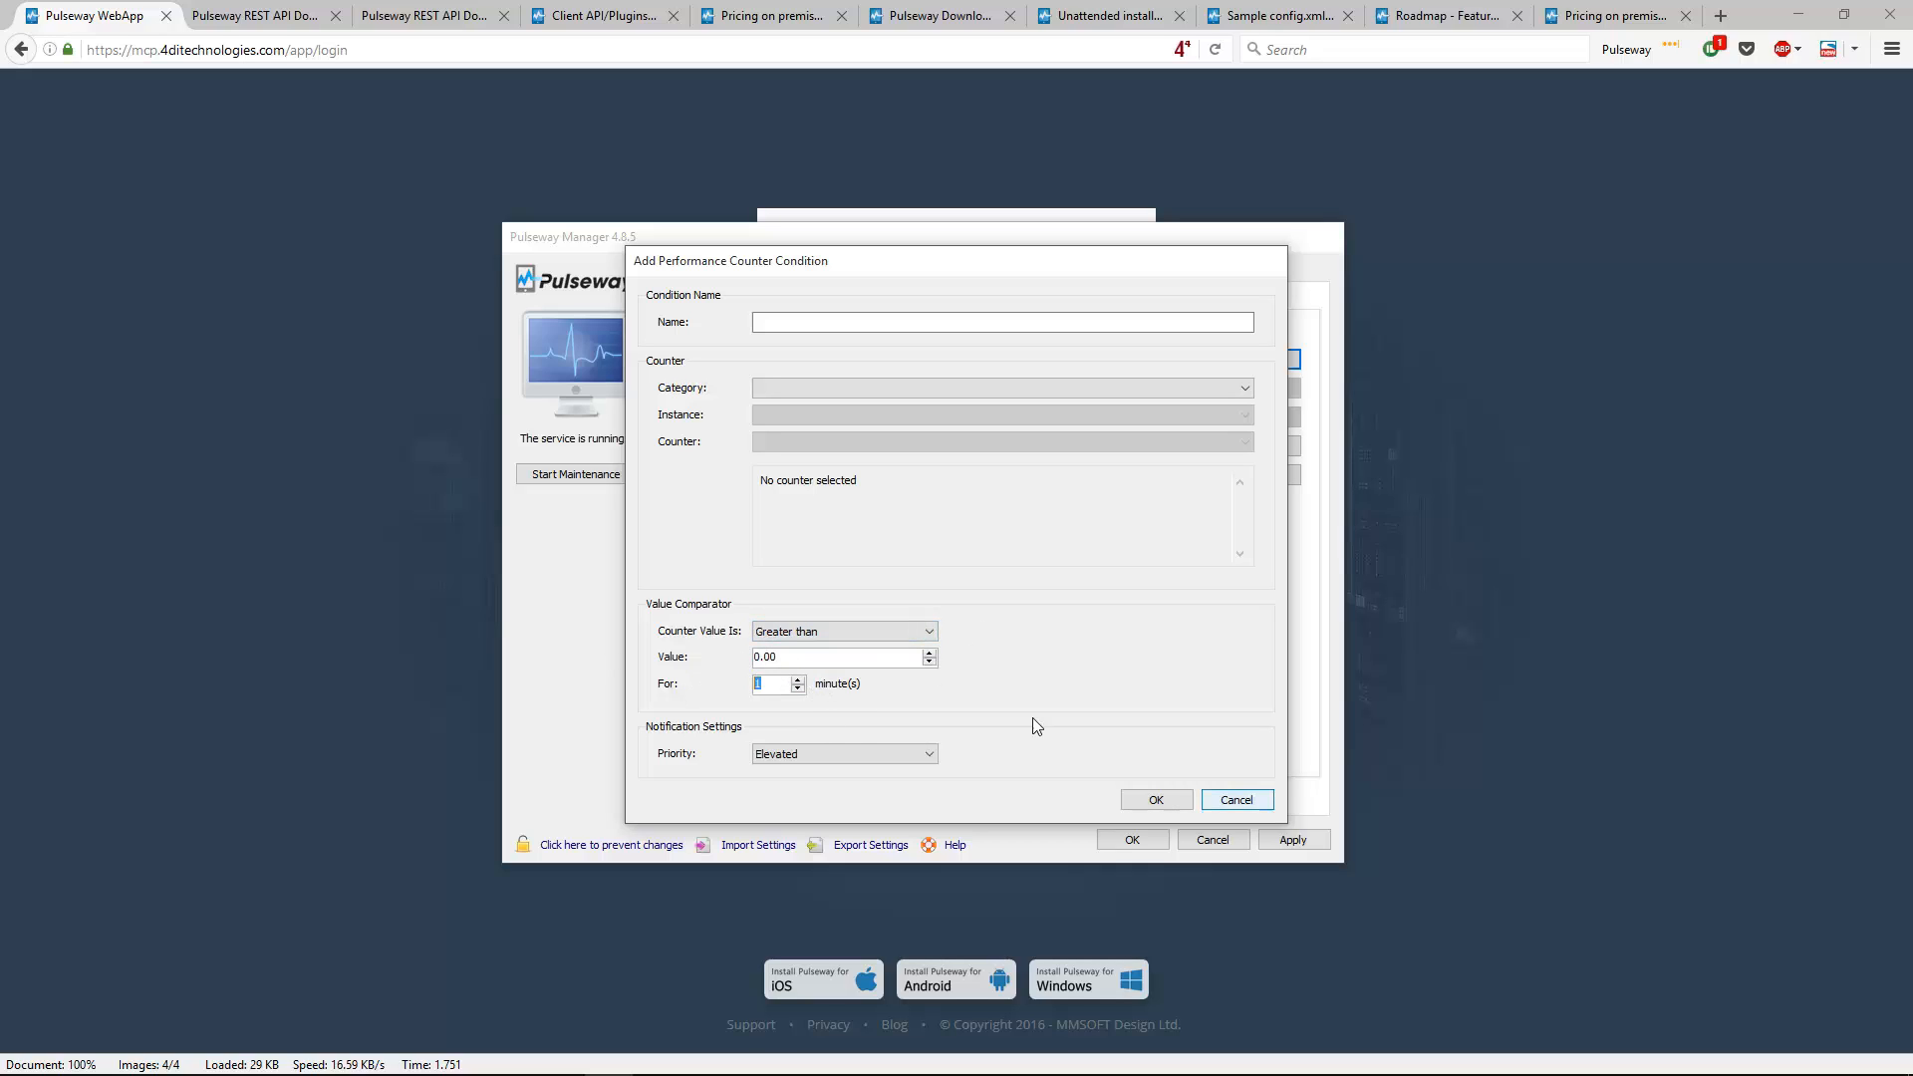
{"action": "left_click", "coordinate": [1236, 800]}
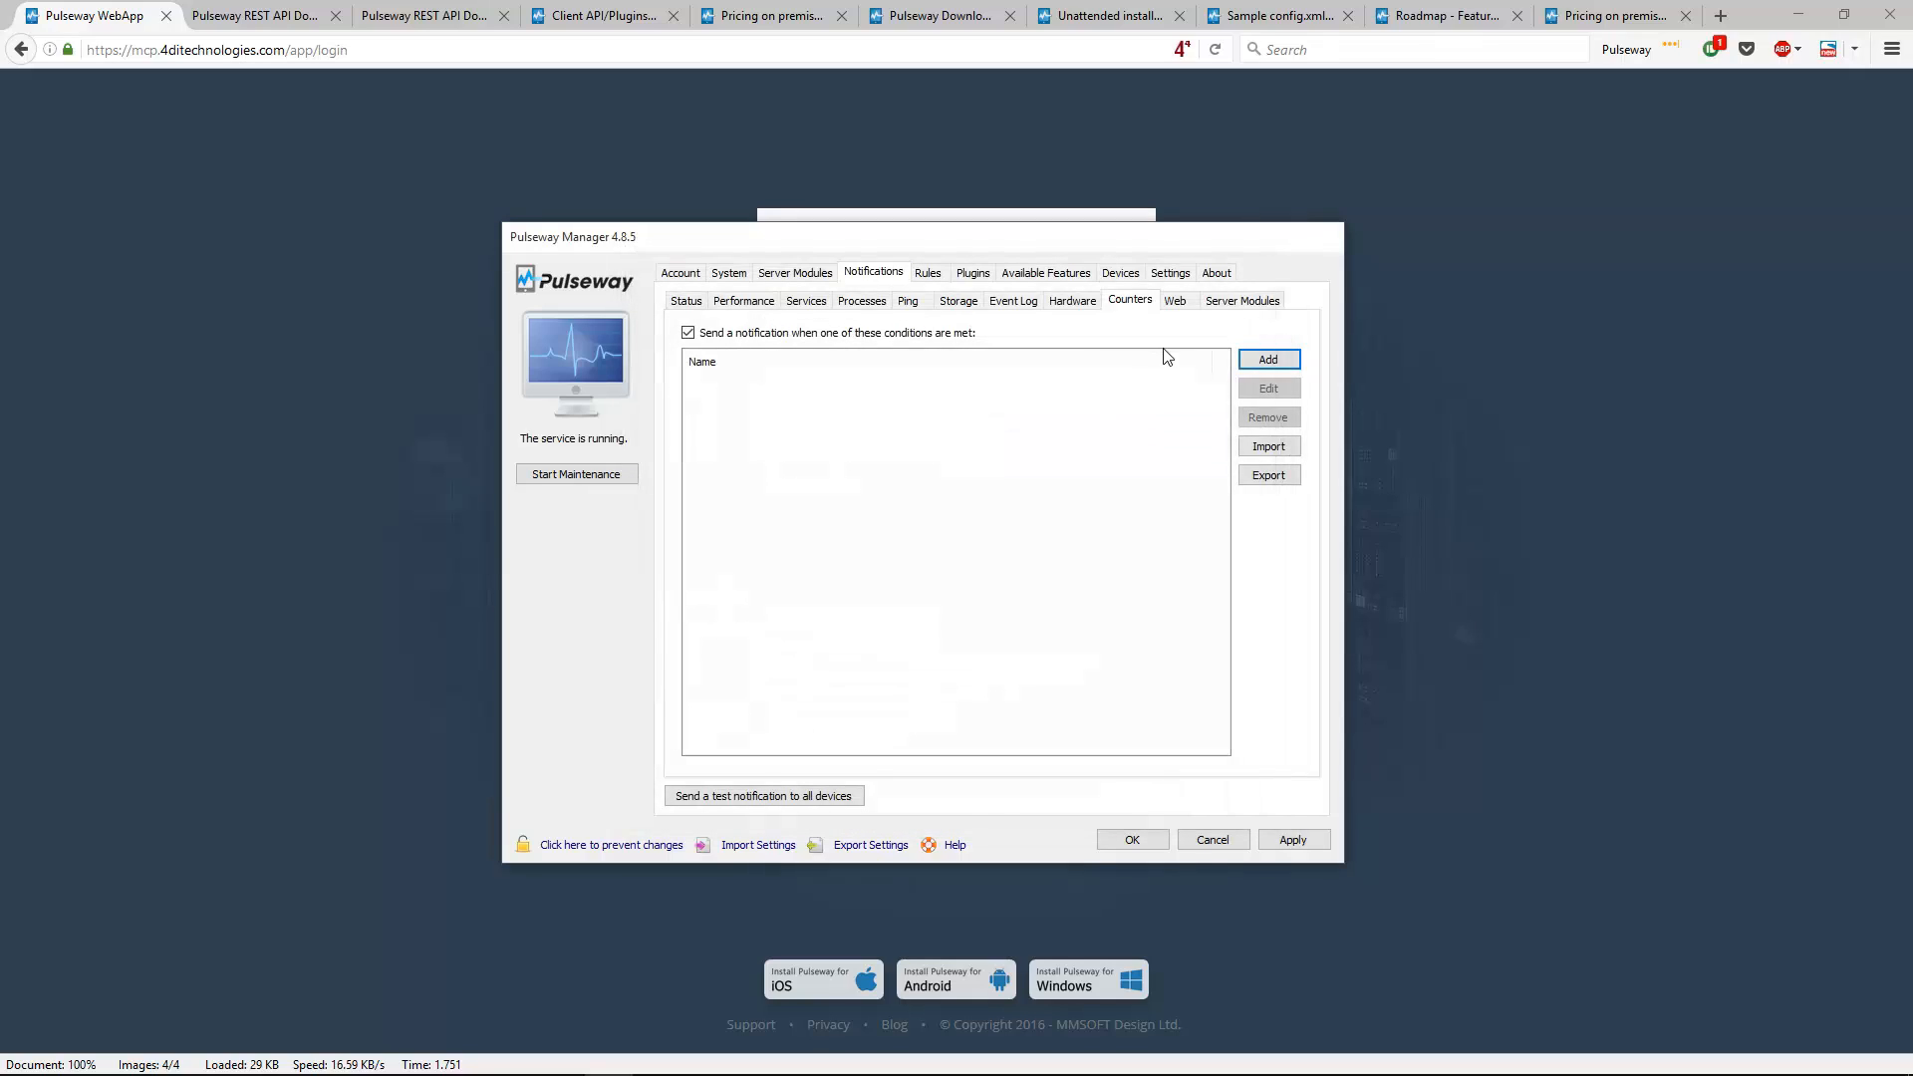
Examine the notification settings for web sites, Active Directory and Exchange, including the mailbox filters
{"action": "left_click", "coordinate": [1175, 301]}
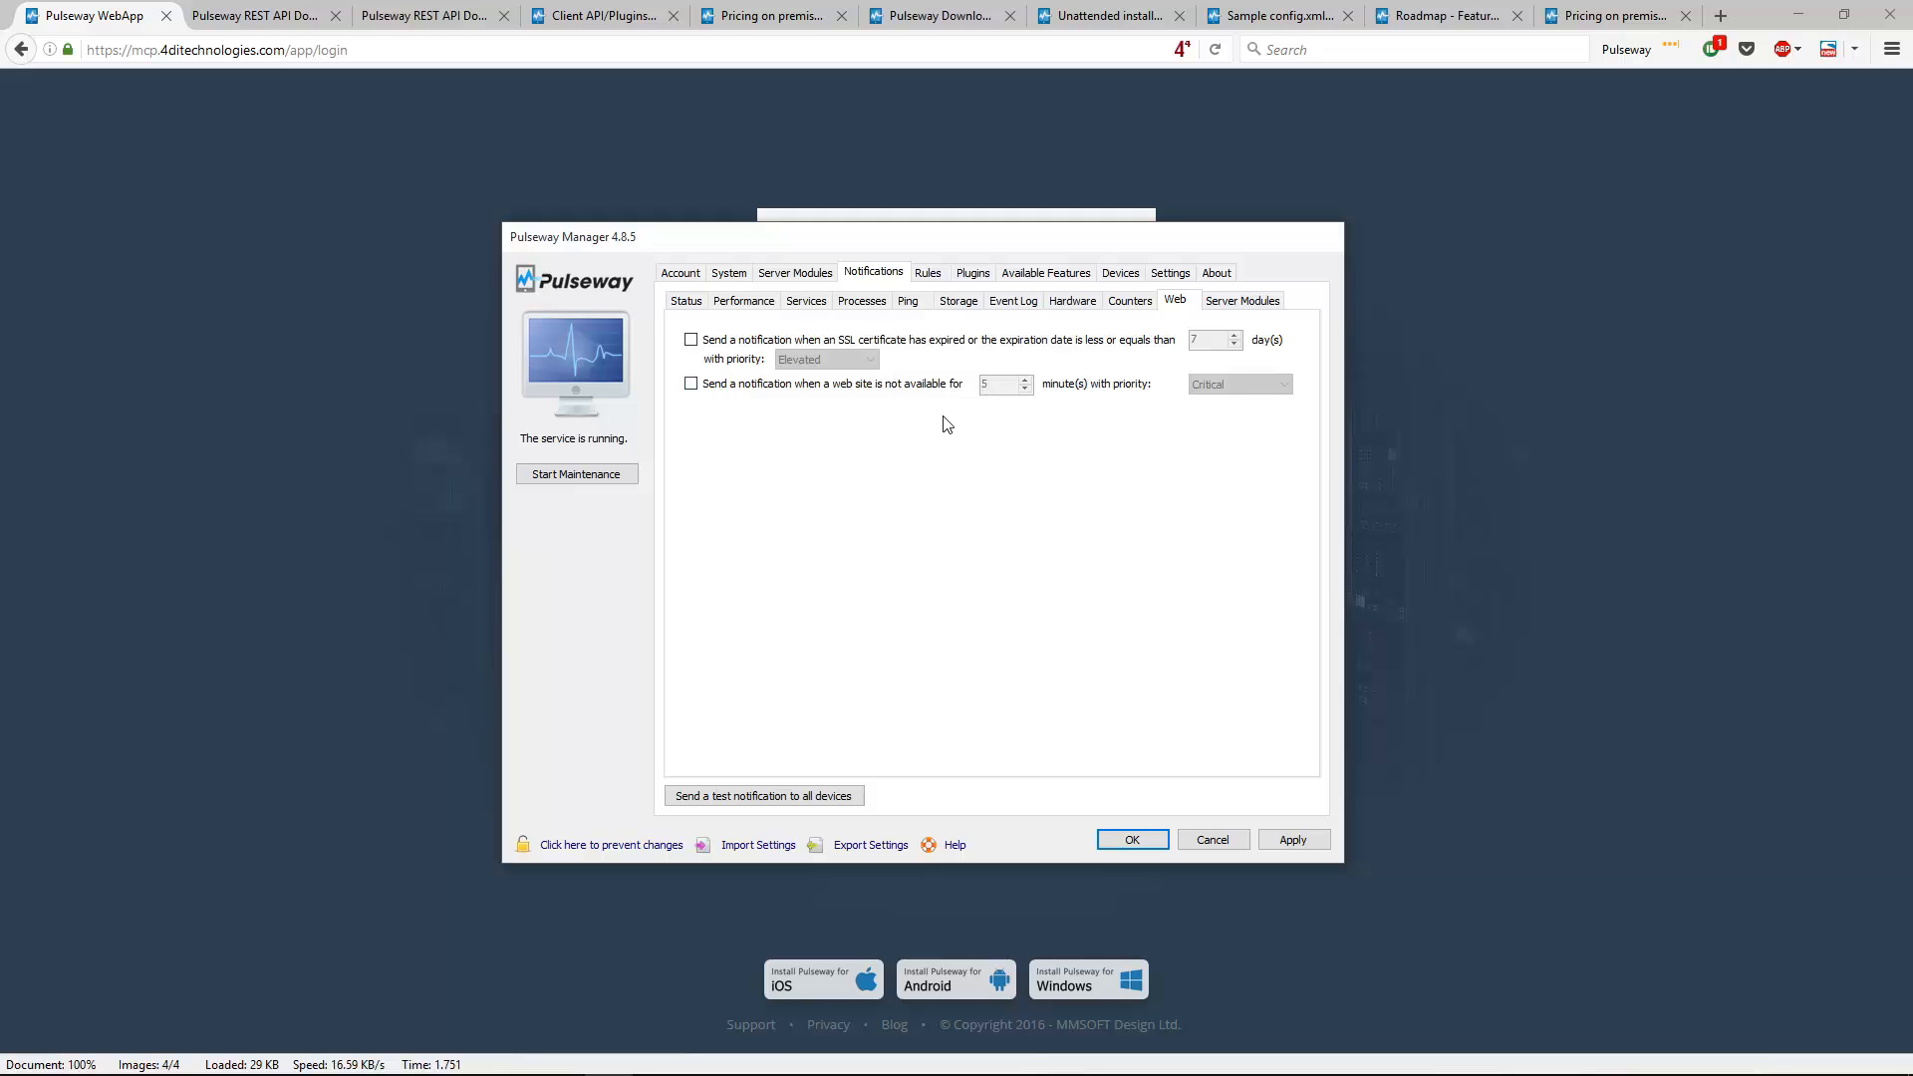
{"action": "left_click", "coordinate": [1256, 304]}
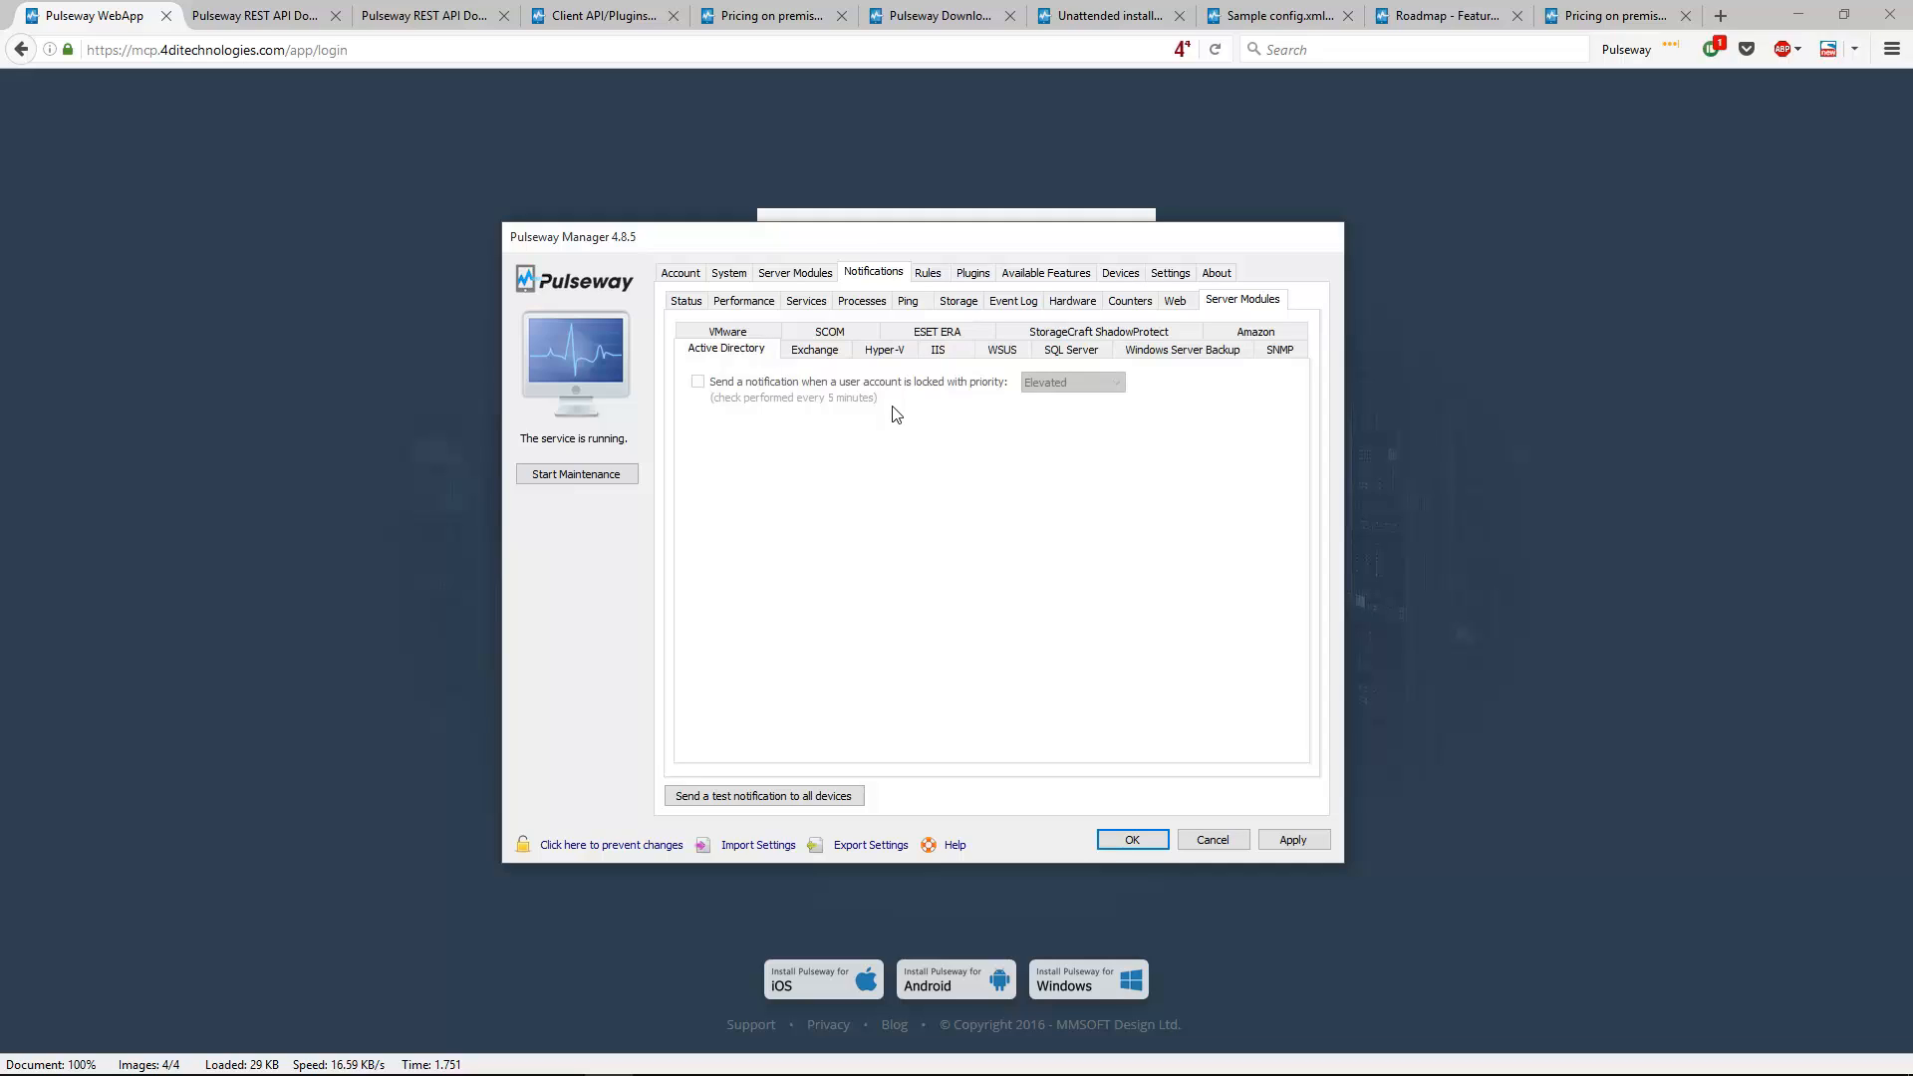
{"action": "left_click", "coordinate": [812, 354]}
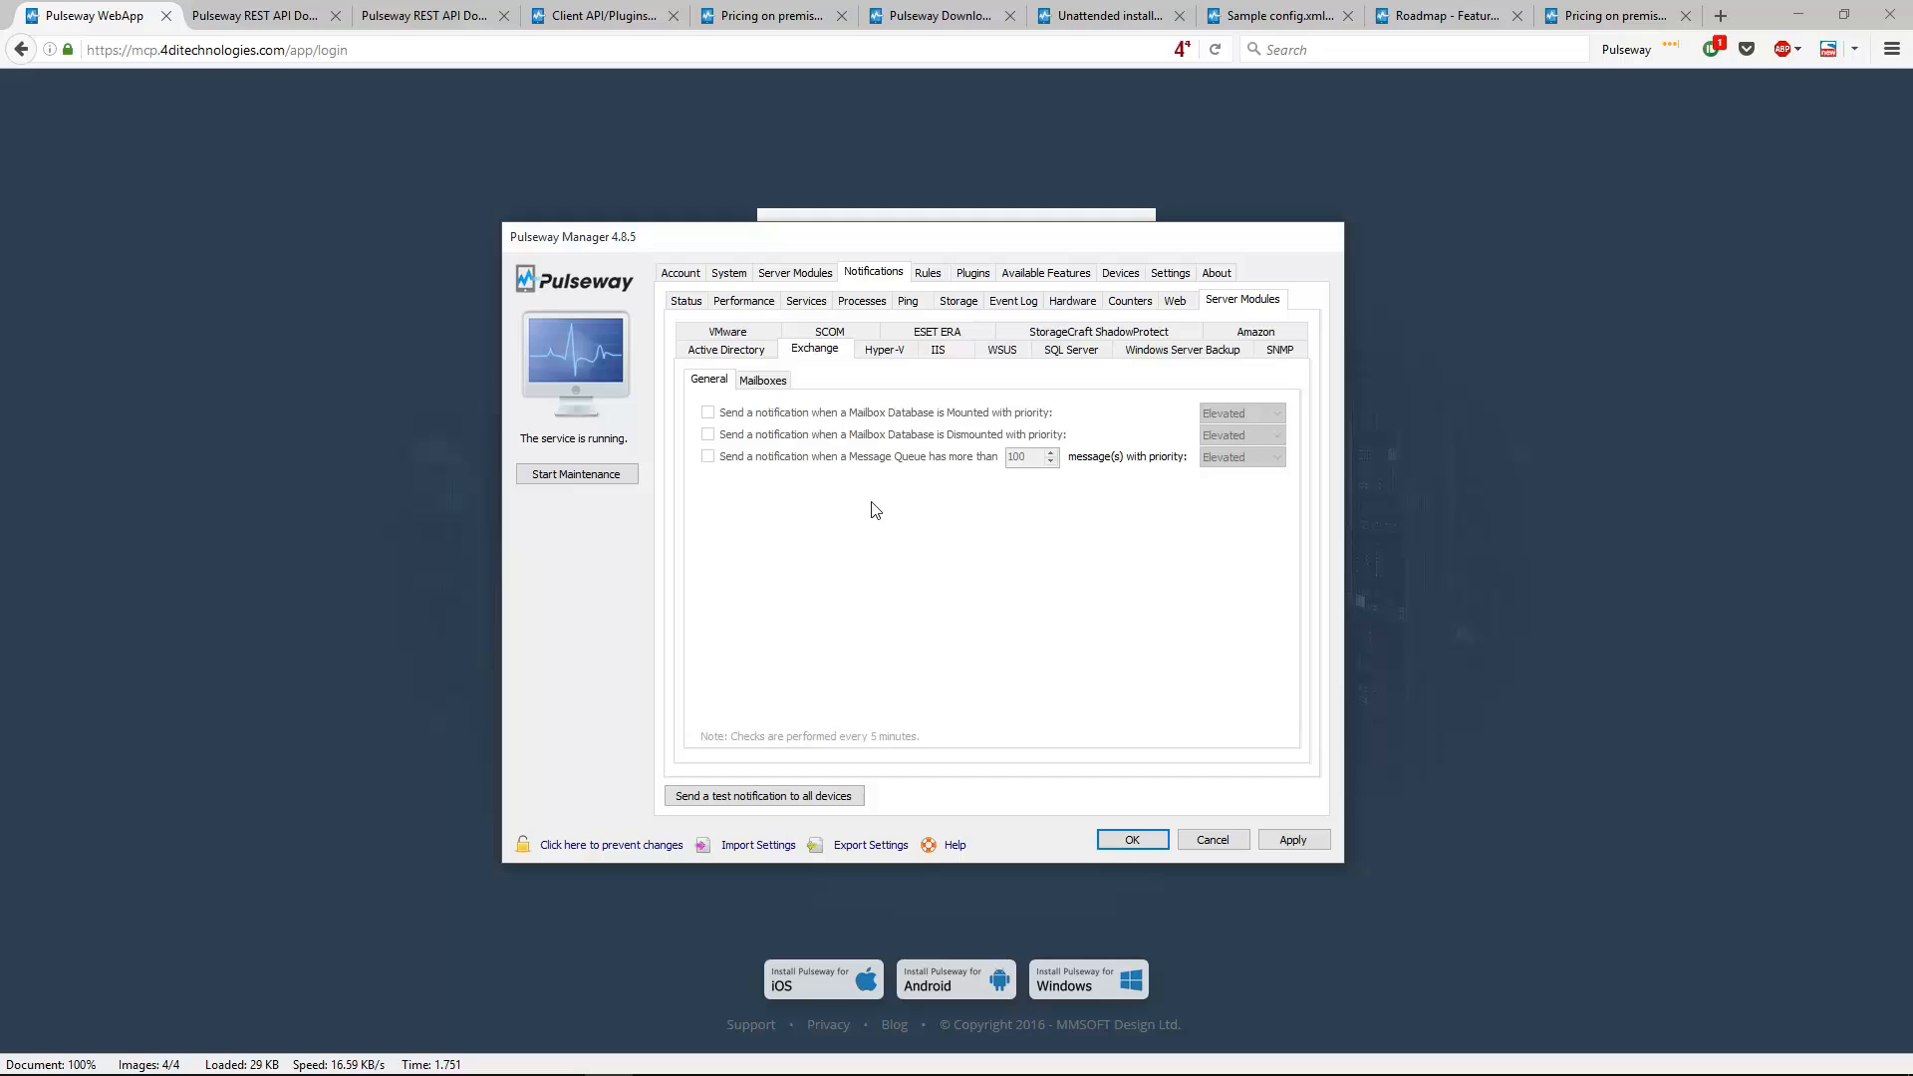
{"action": "left_click", "coordinate": [754, 389]}
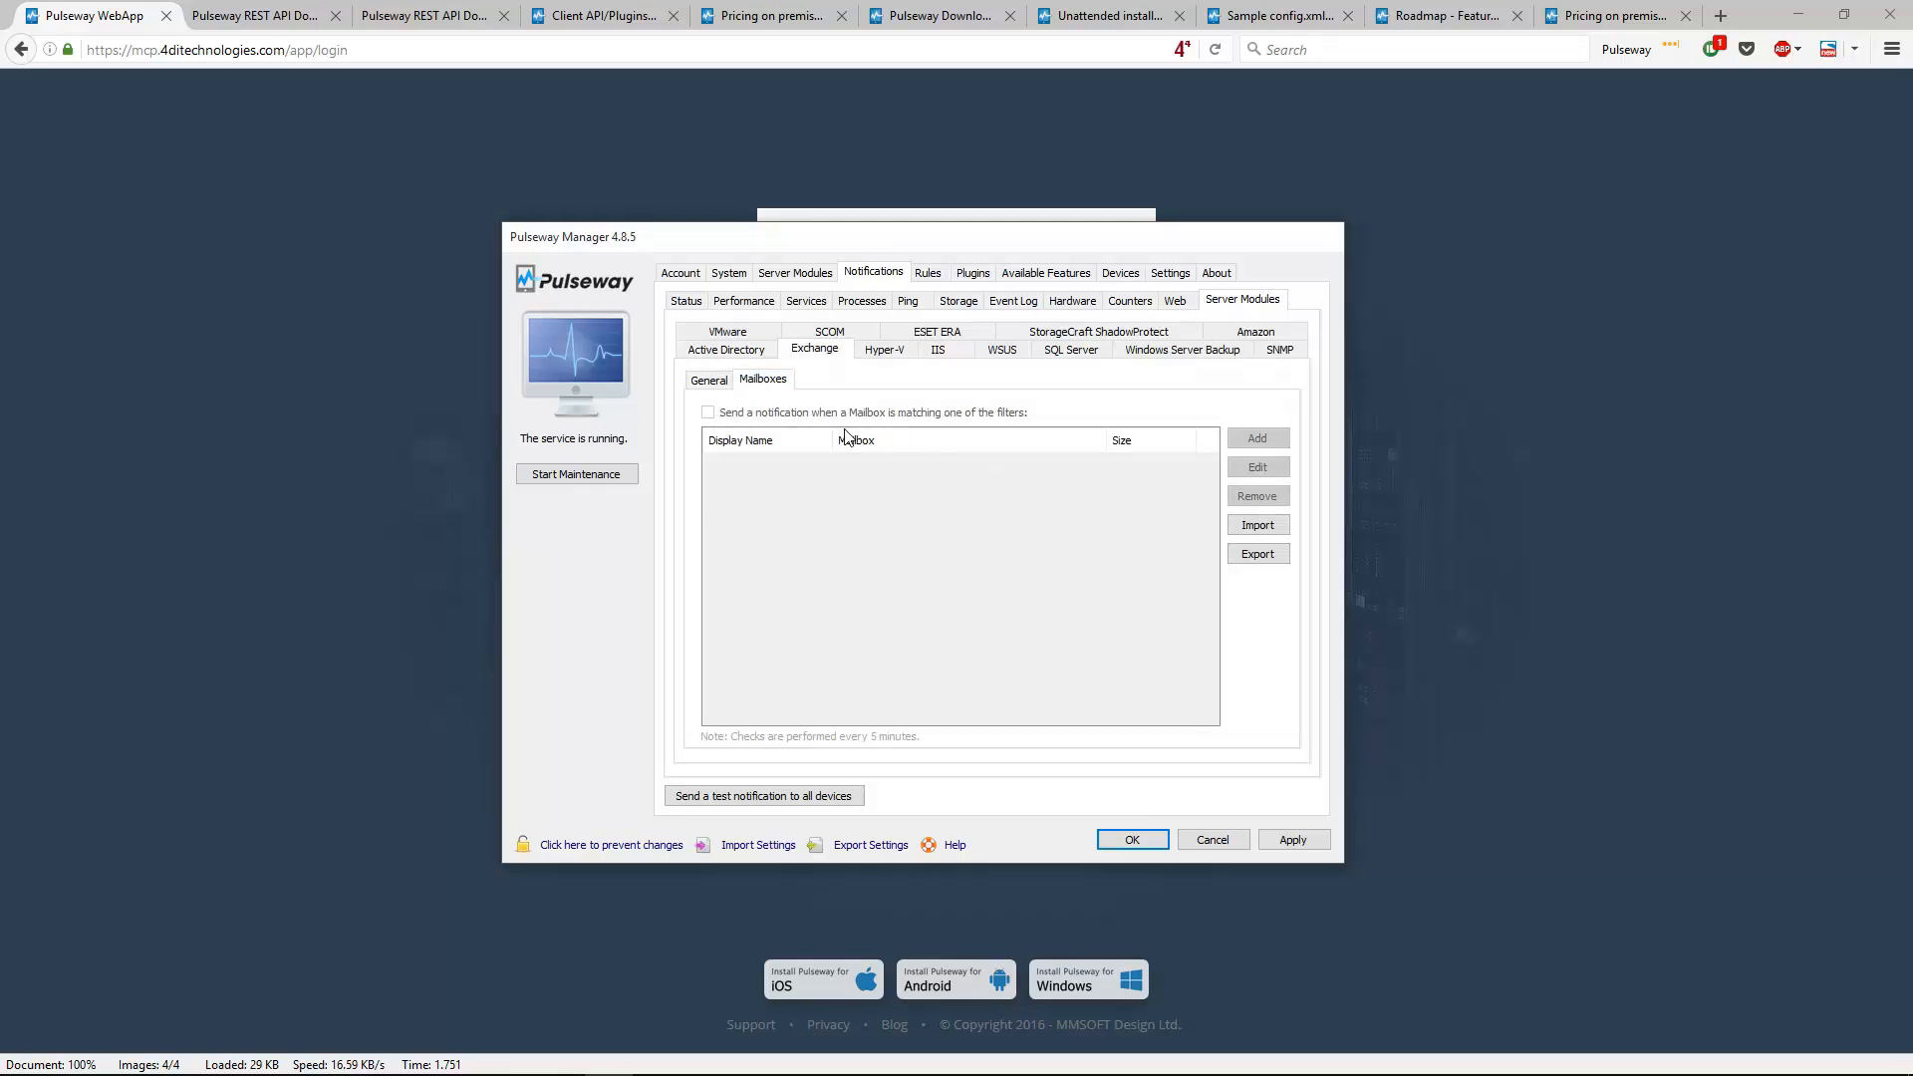
Examine the server module notification settings for Hyper-V, IIS, WSUS and SQL Server, including the SQL query filters
{"action": "left_click", "coordinate": [881, 351]}
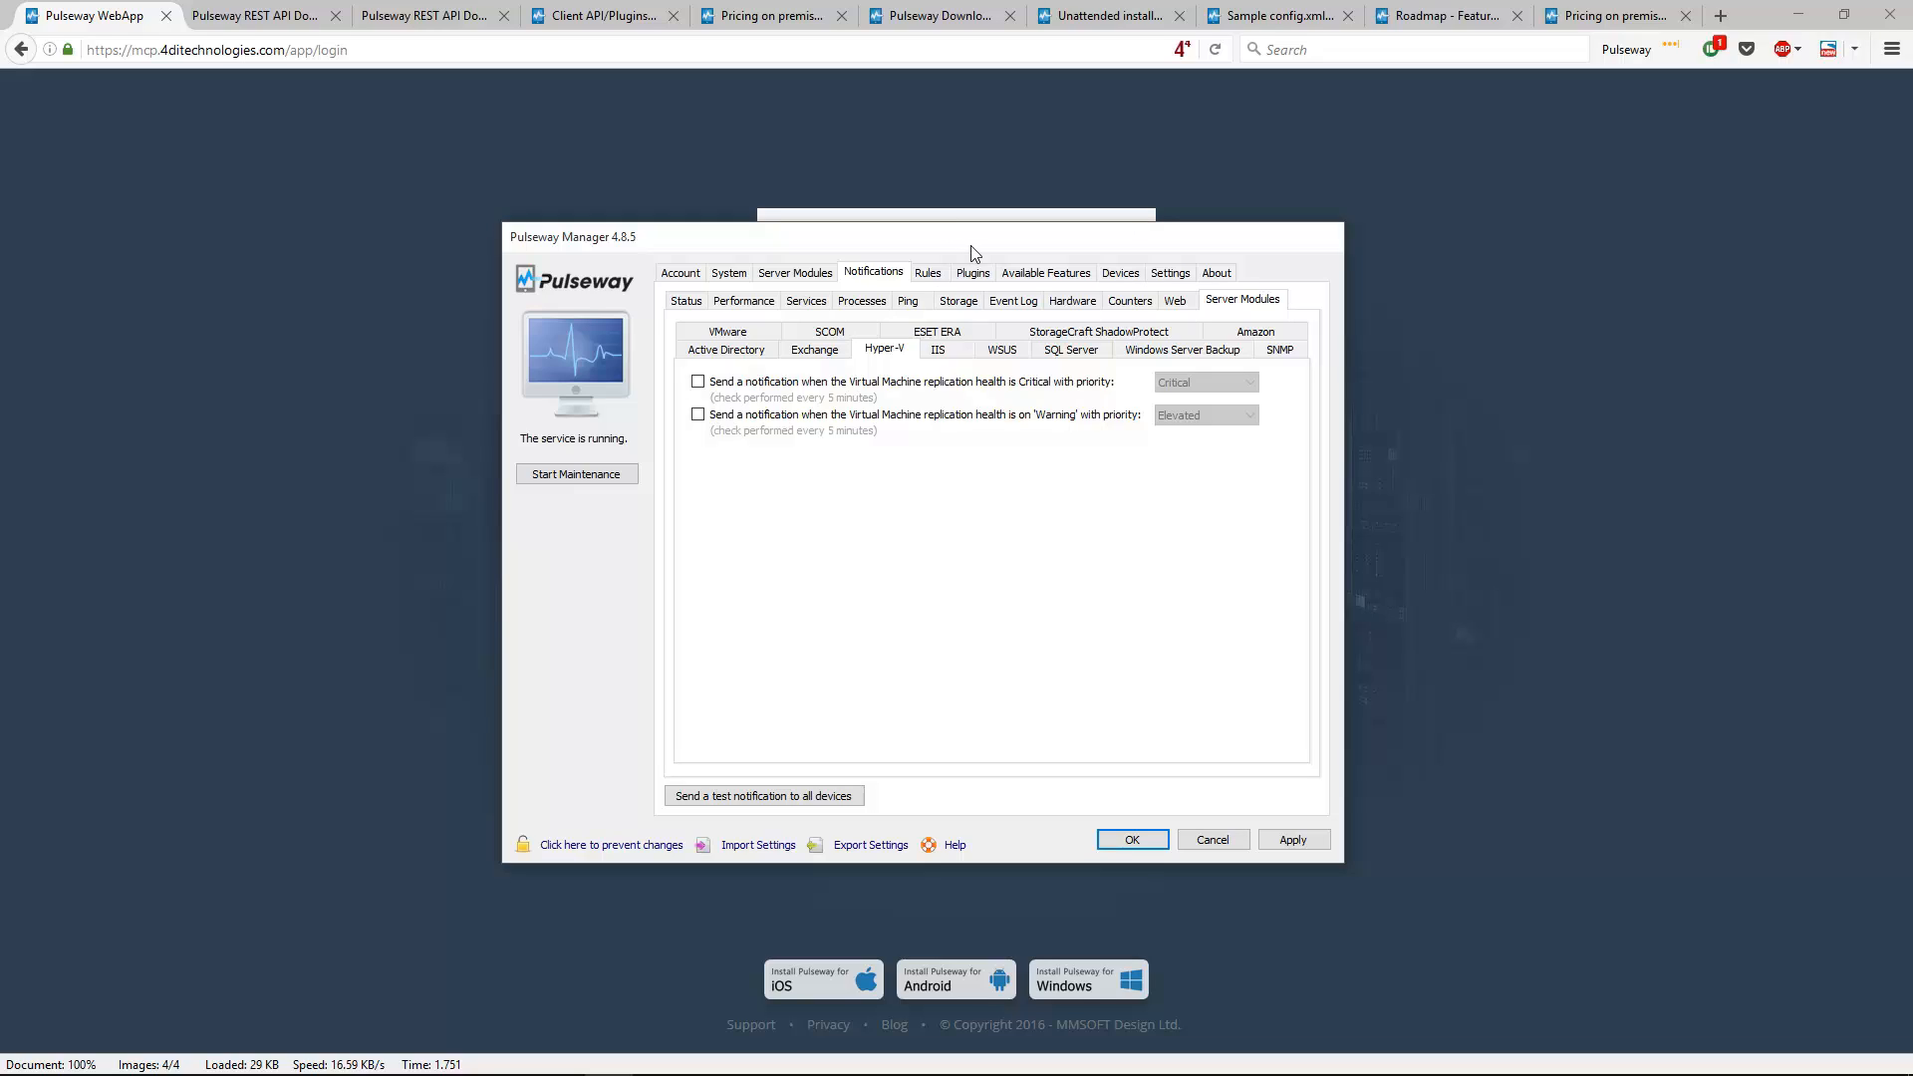
{"action": "left_click", "coordinate": [942, 359]}
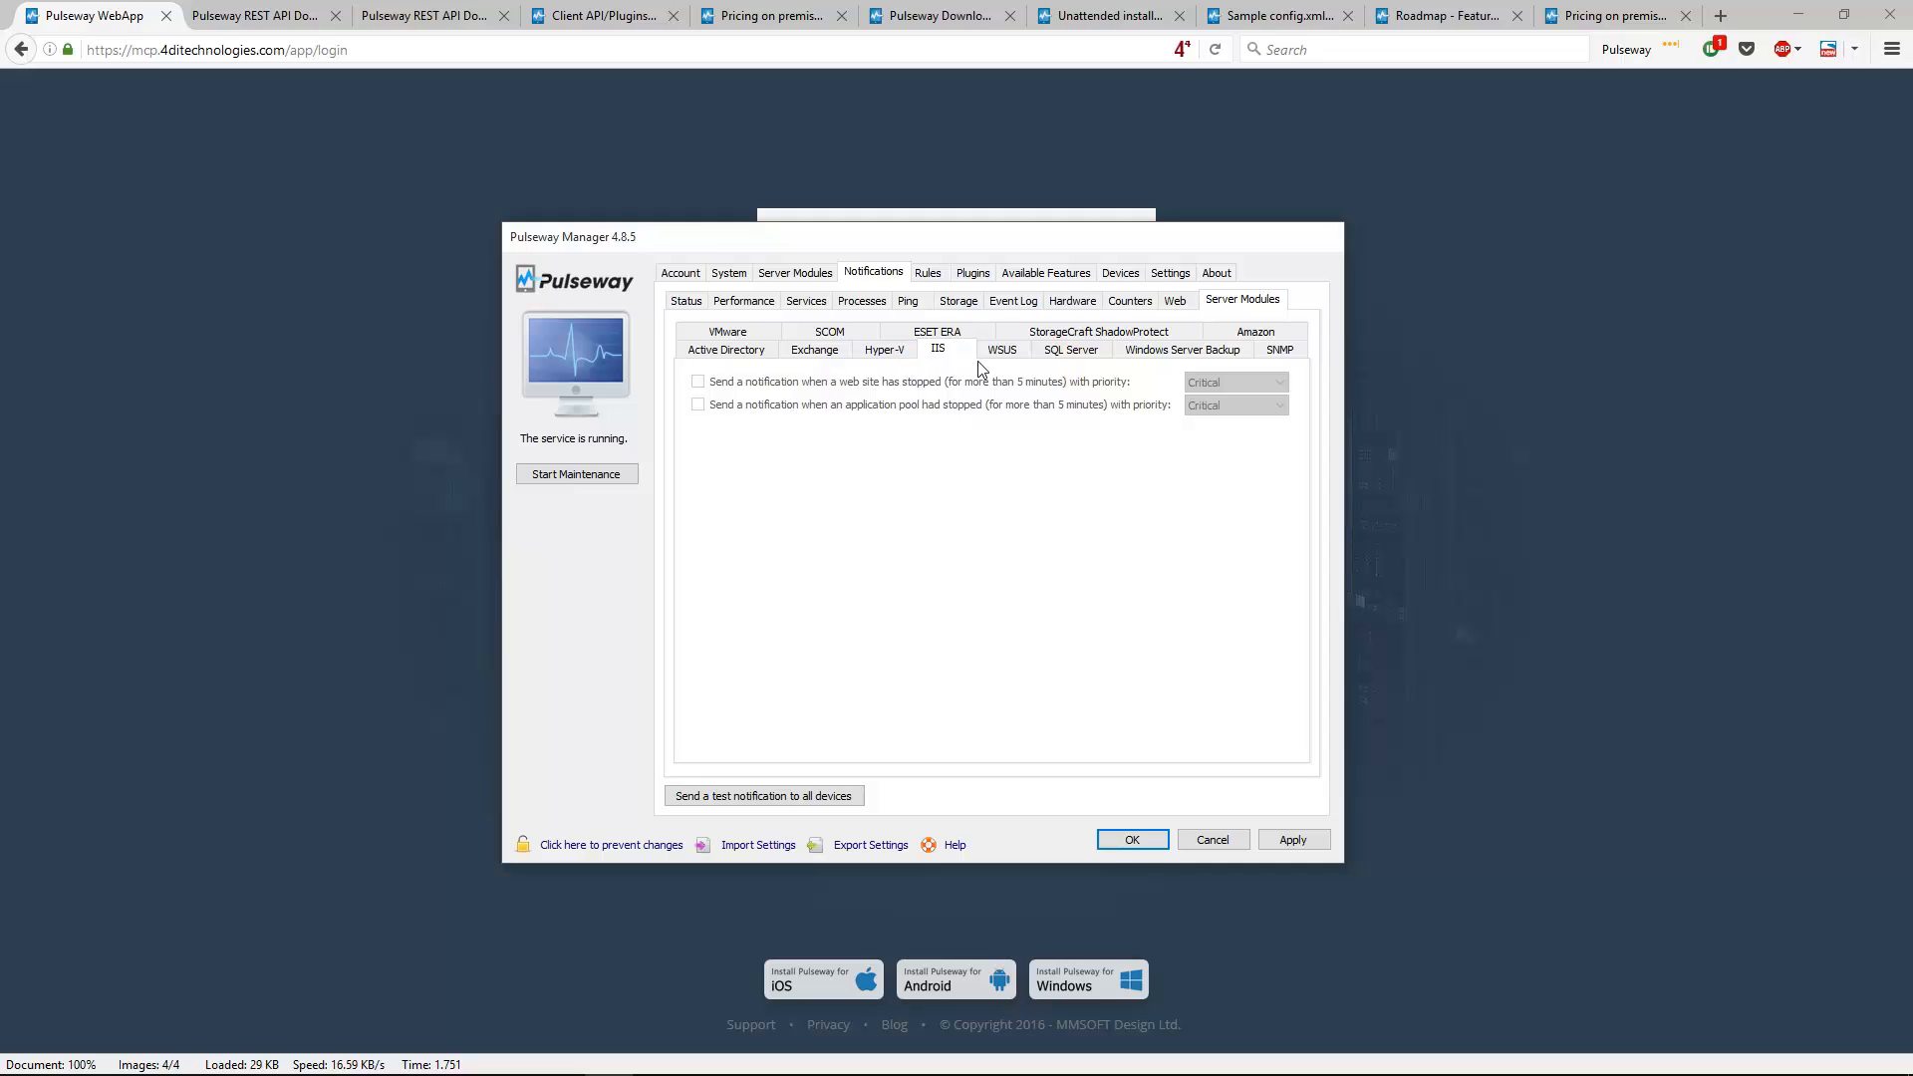
{"action": "left_click", "coordinate": [1021, 355]}
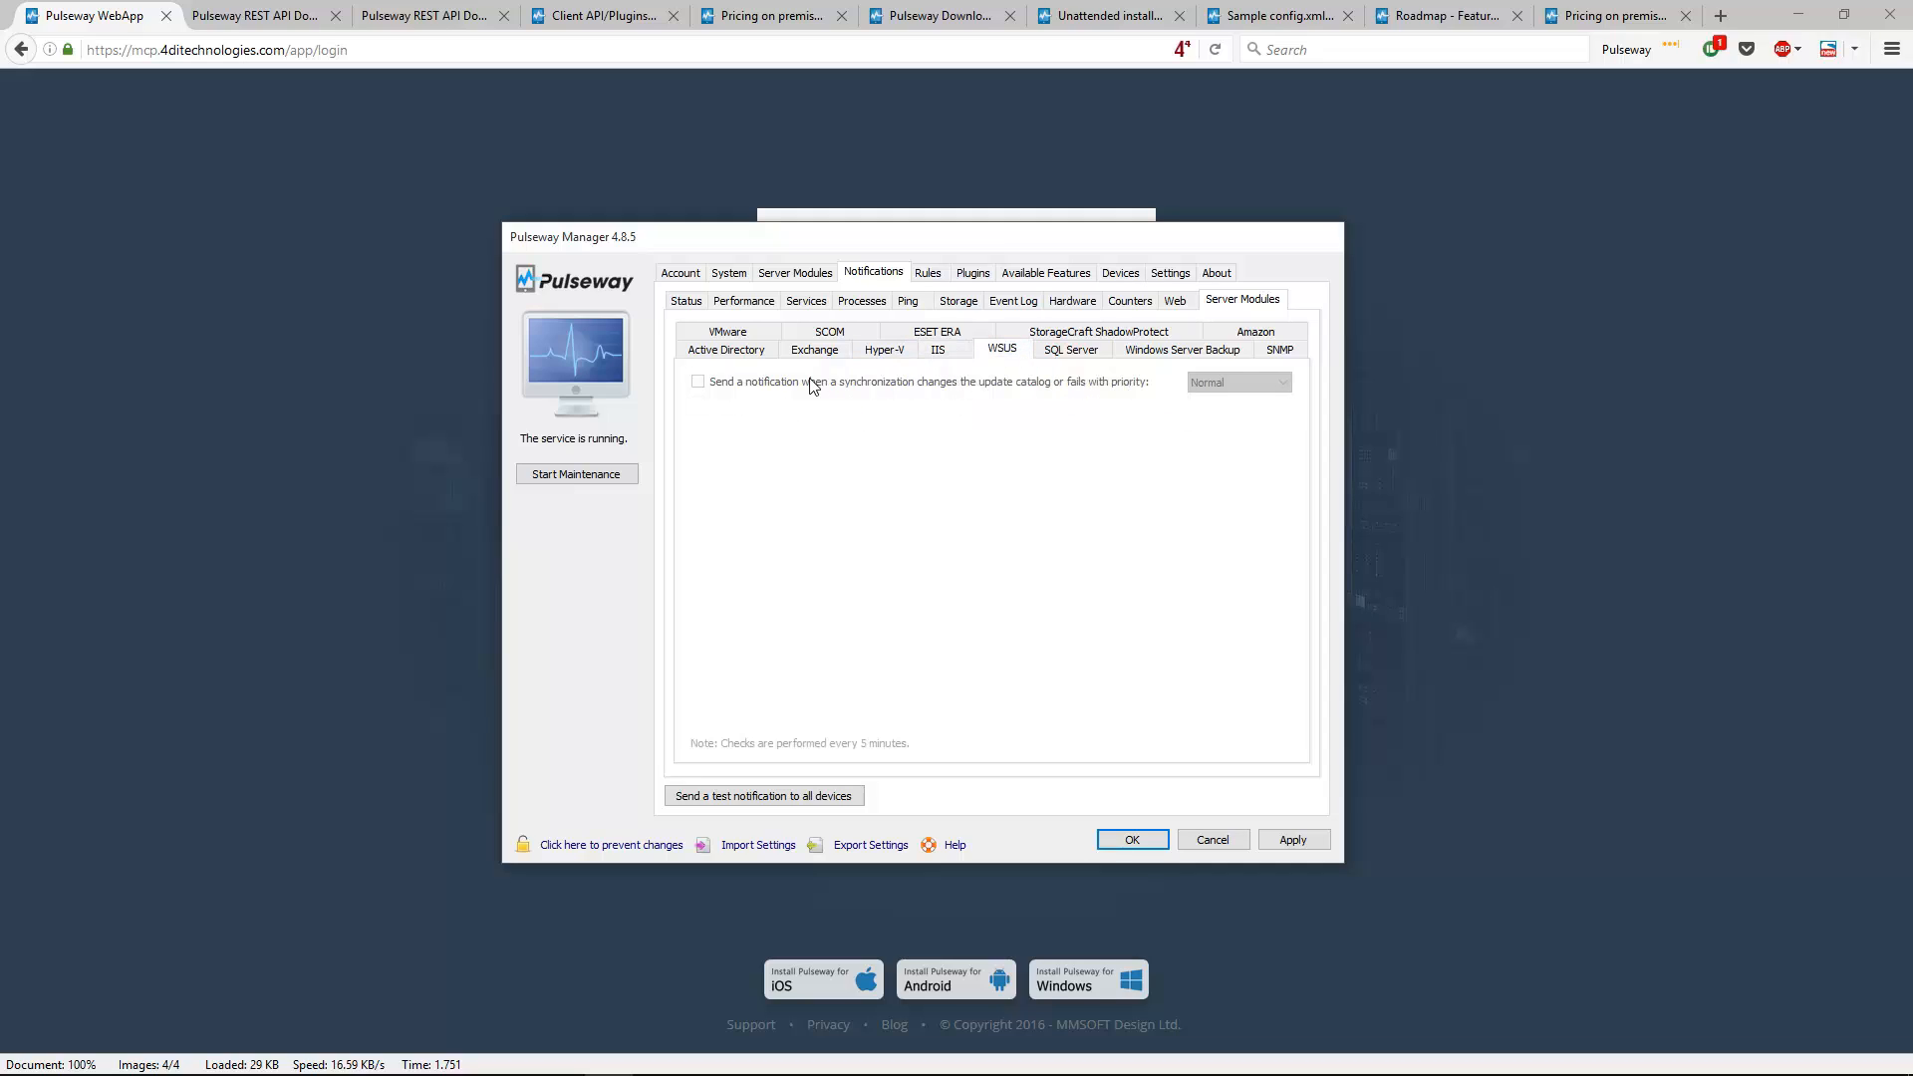
{"action": "left_click", "coordinate": [1069, 357]}
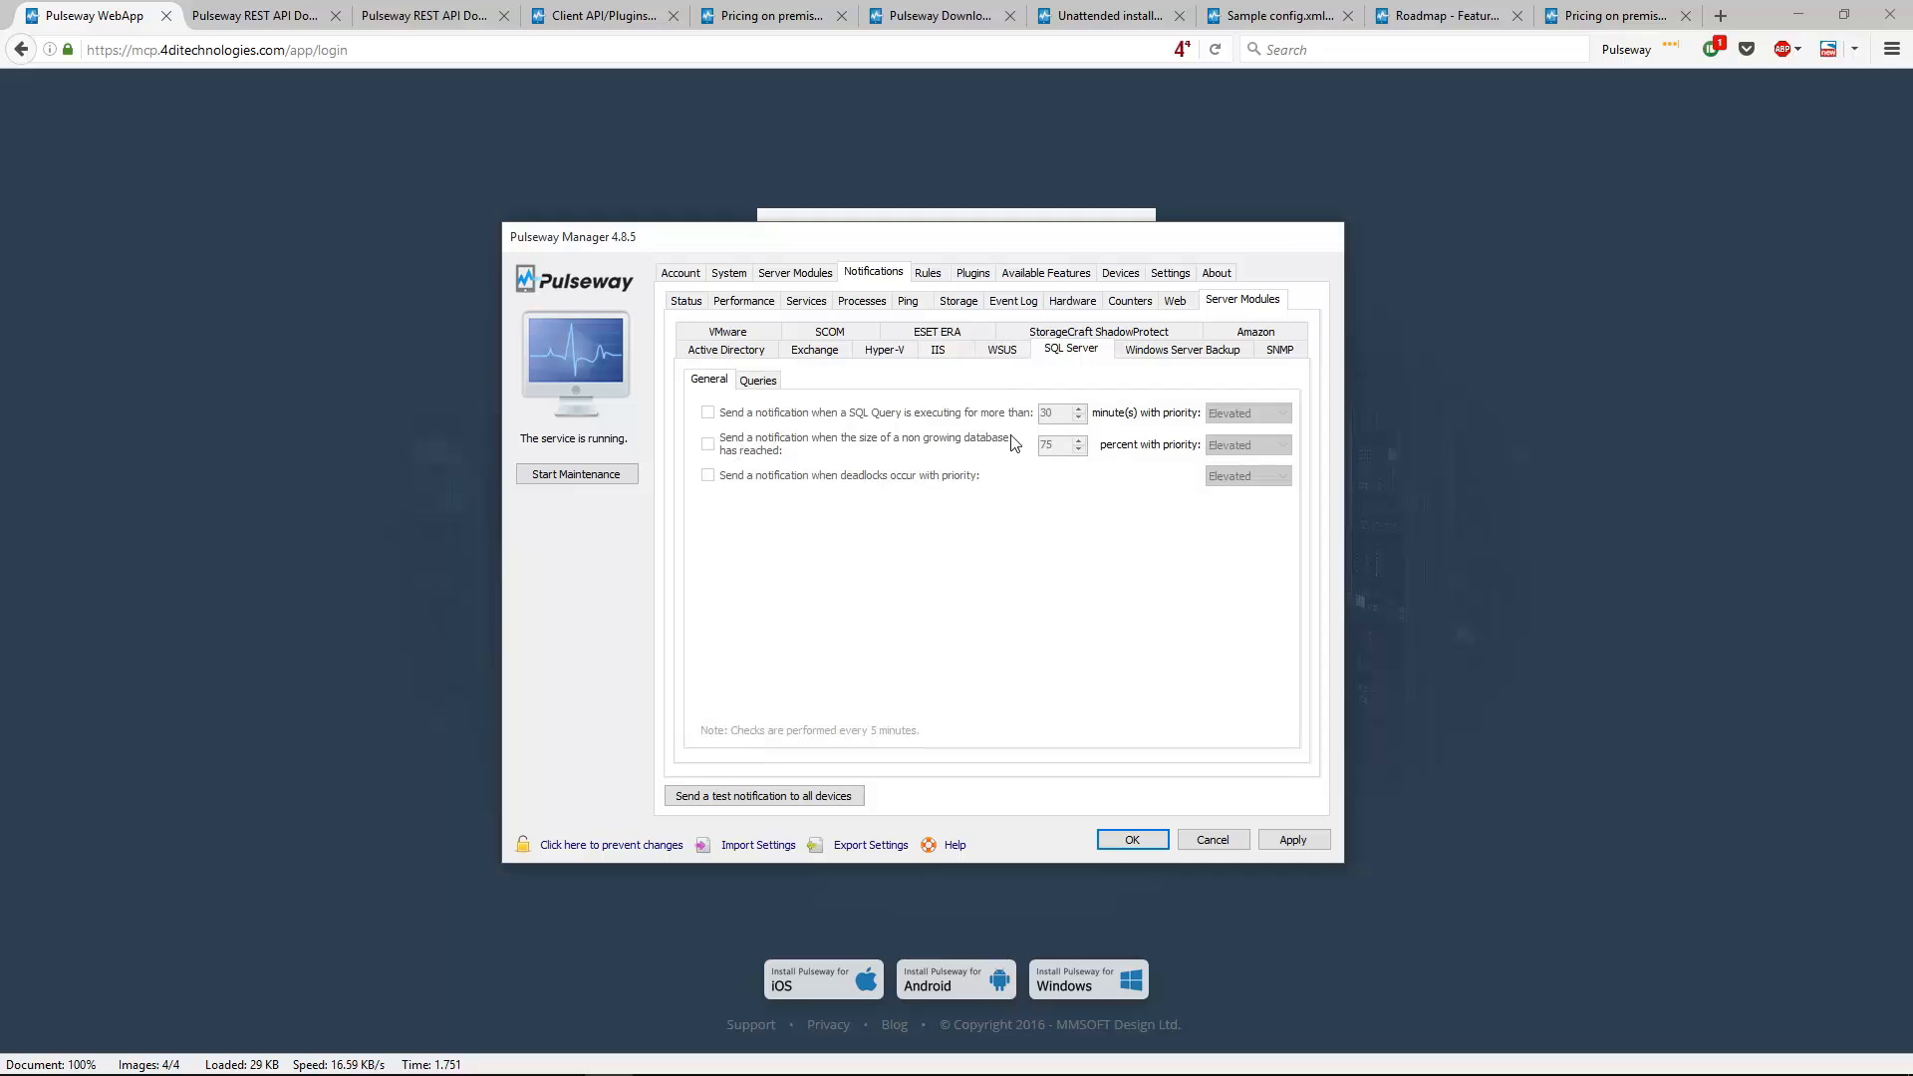
{"action": "left_click", "coordinate": [760, 380]}
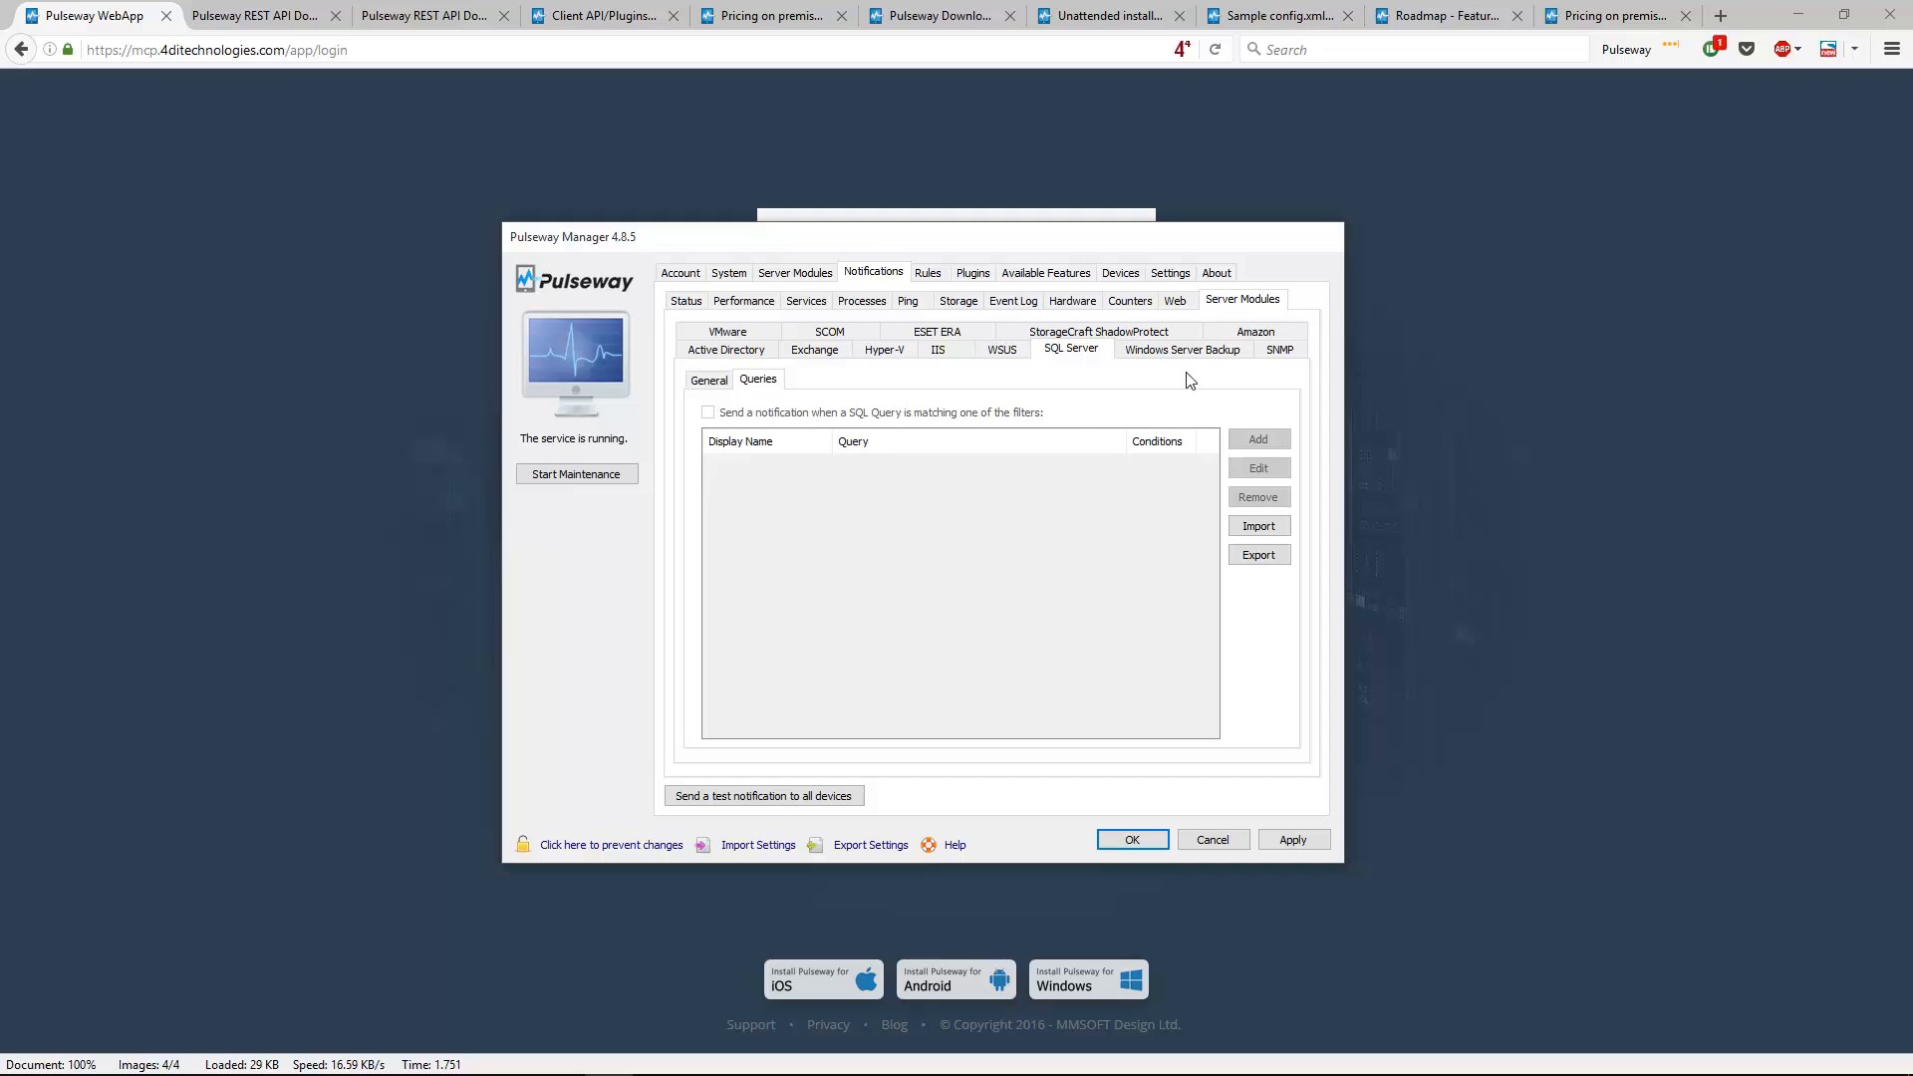
Examine the server module notification settings for Windows Server Backup, StorageCraft ShadowProtect, SNMP, Amazon and SCOM
{"action": "left_click", "coordinate": [1153, 357]}
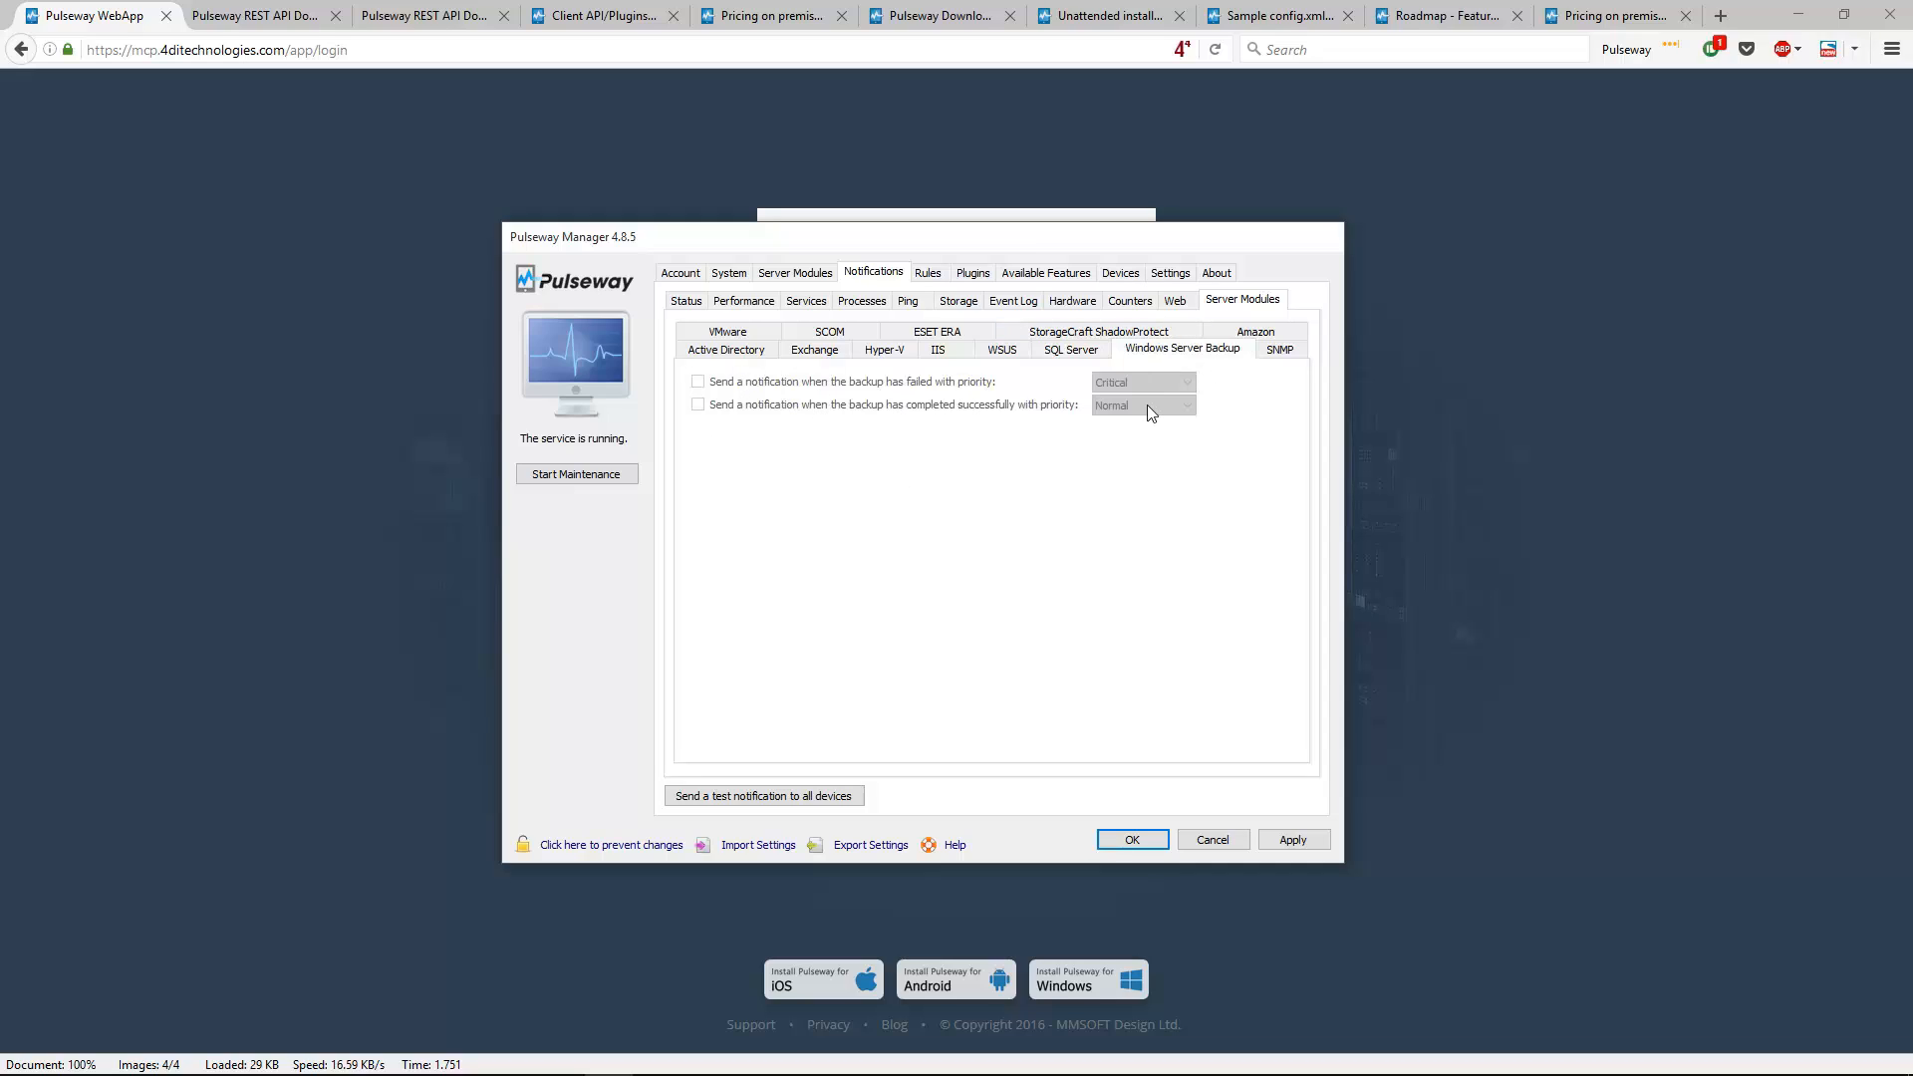
{"action": "left_click", "coordinate": [1136, 334]}
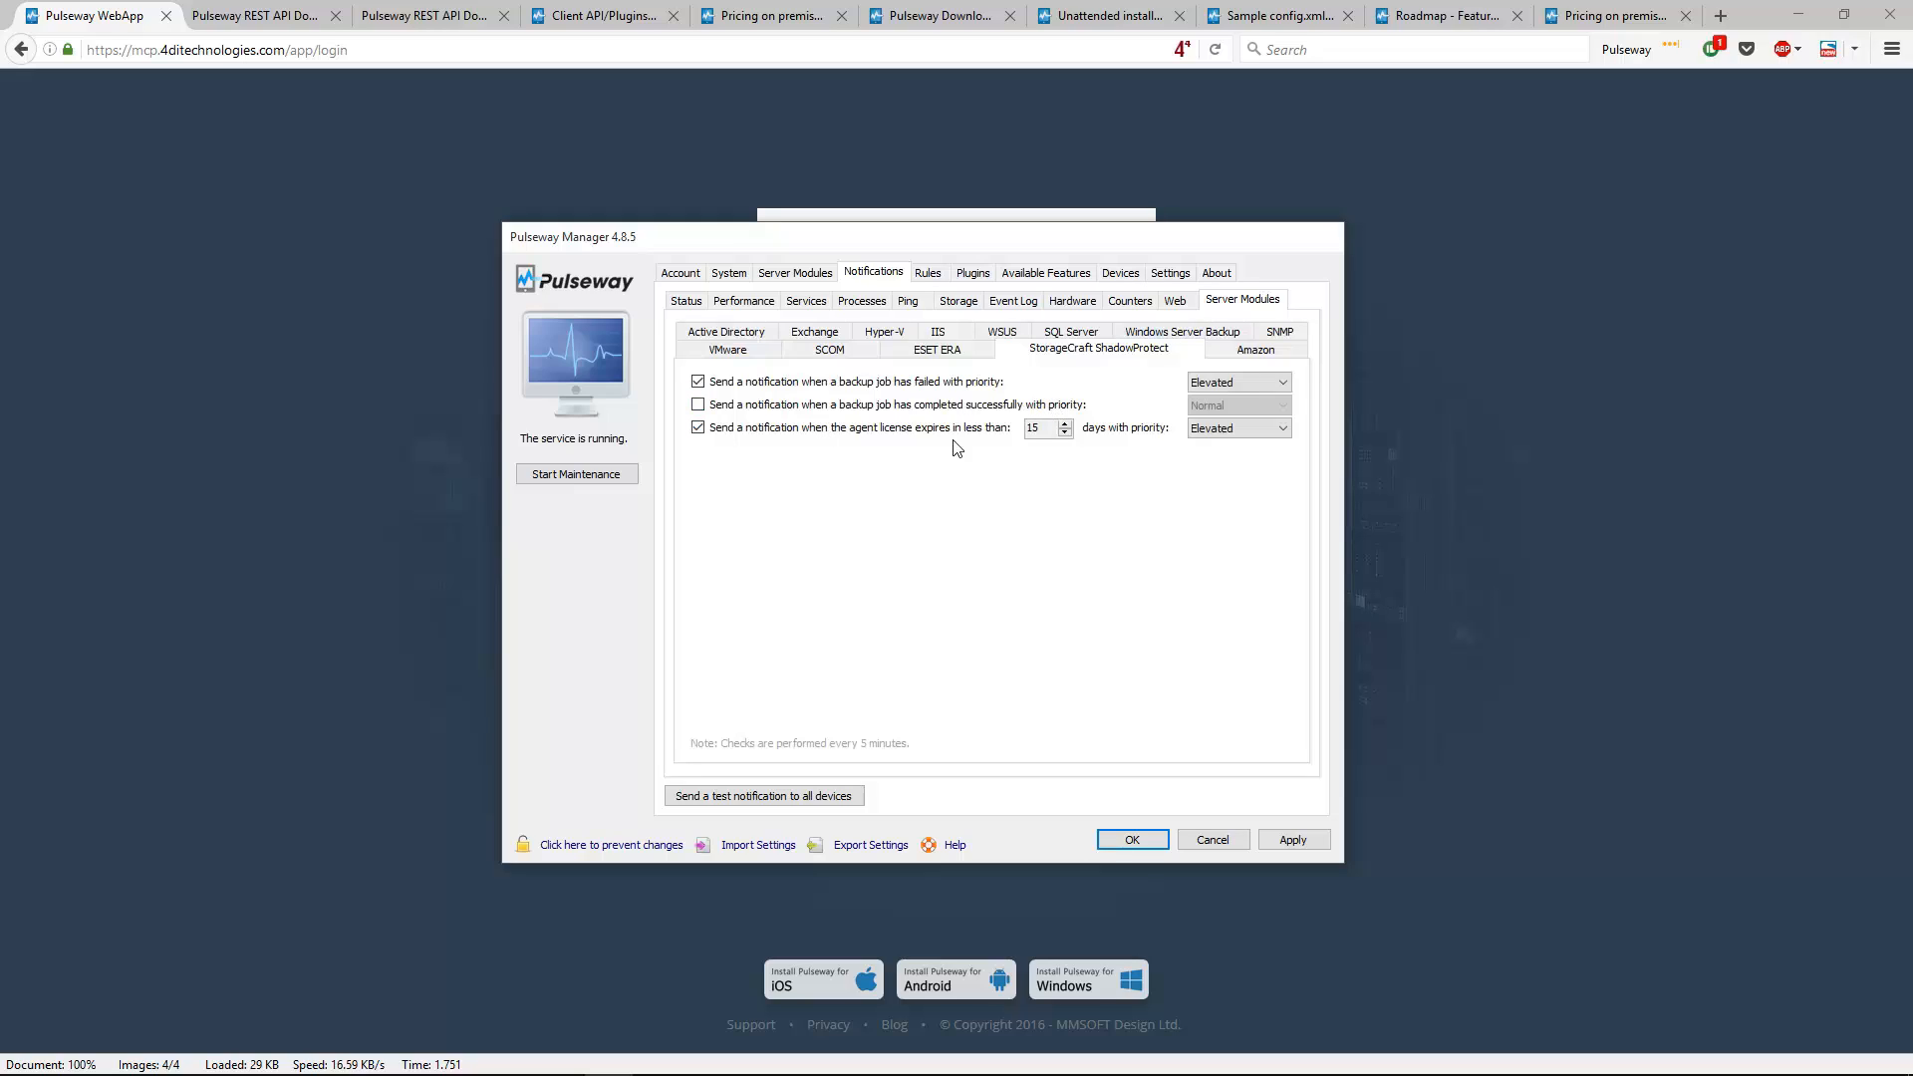
{"action": "double_click", "coordinate": [1045, 430]}
{"action": "left_click", "coordinate": [1285, 337]}
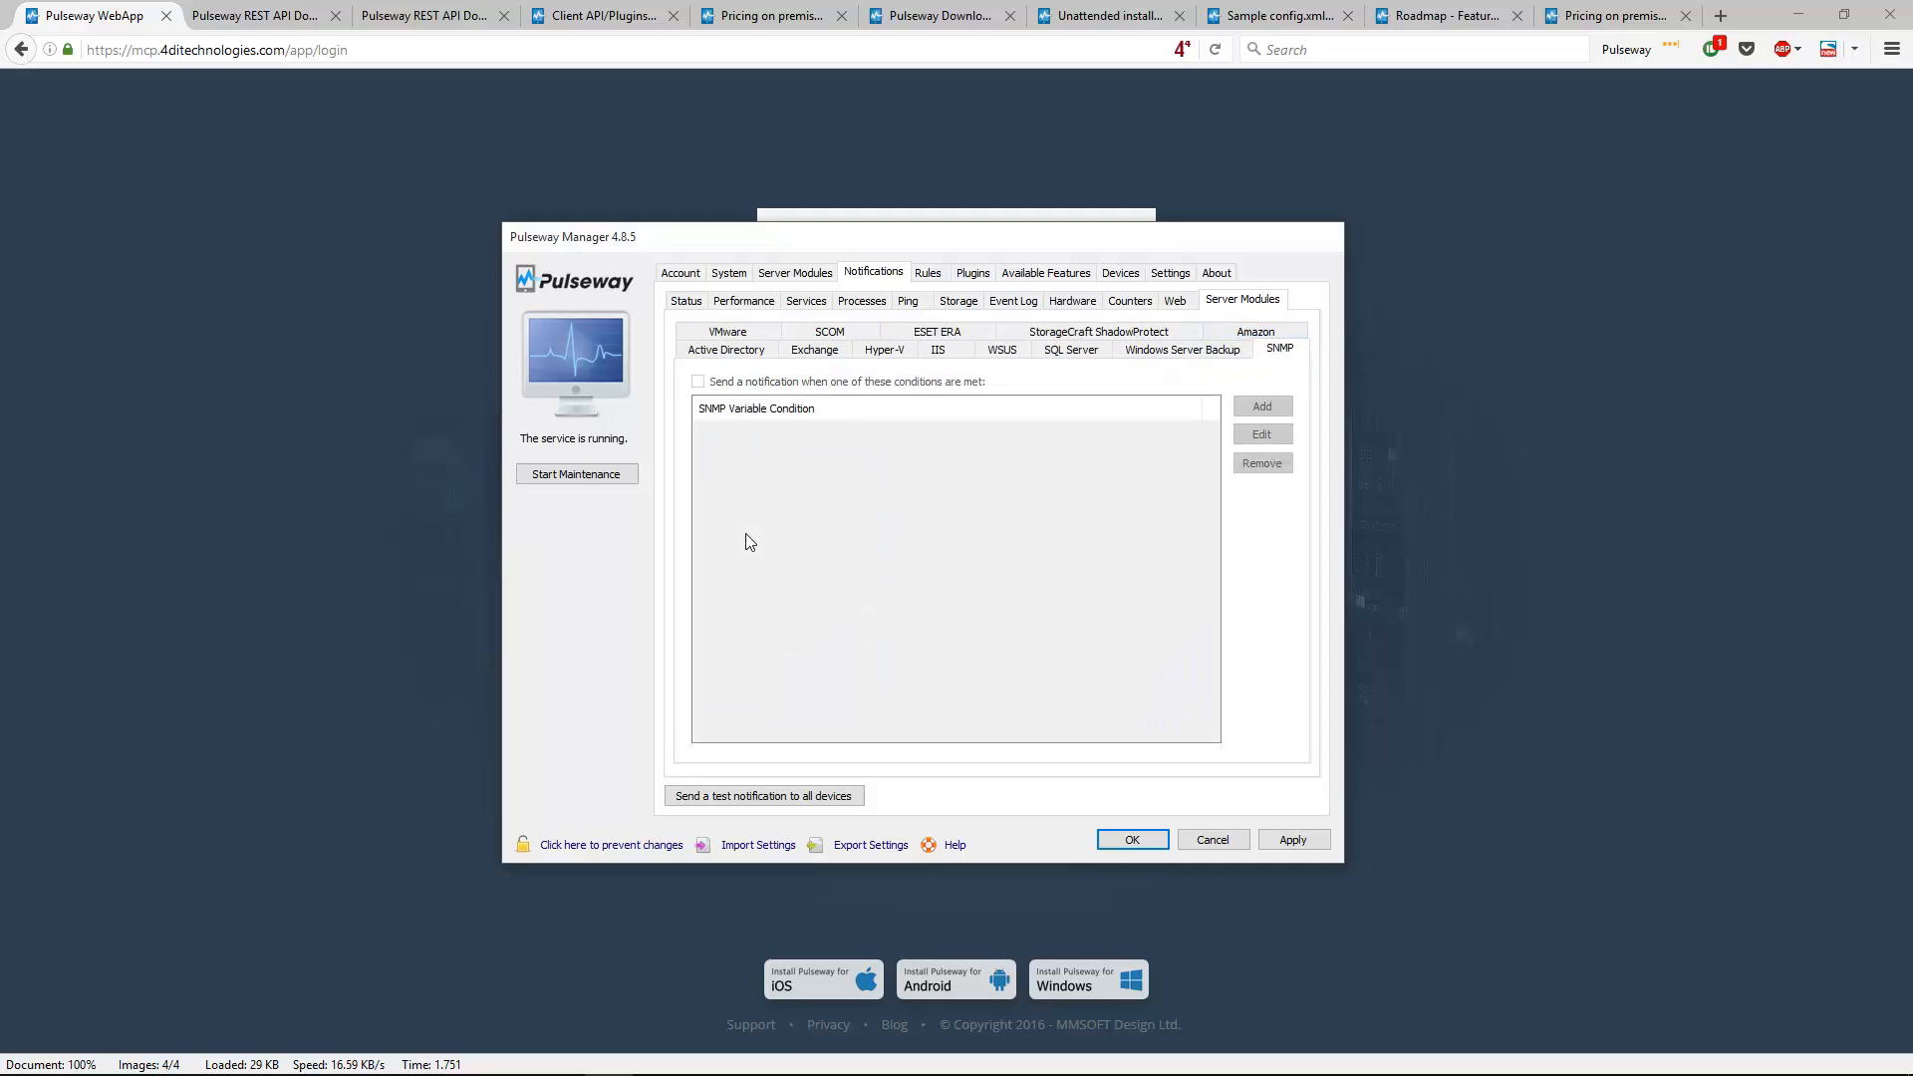
{"action": "left_click", "coordinate": [1235, 335]}
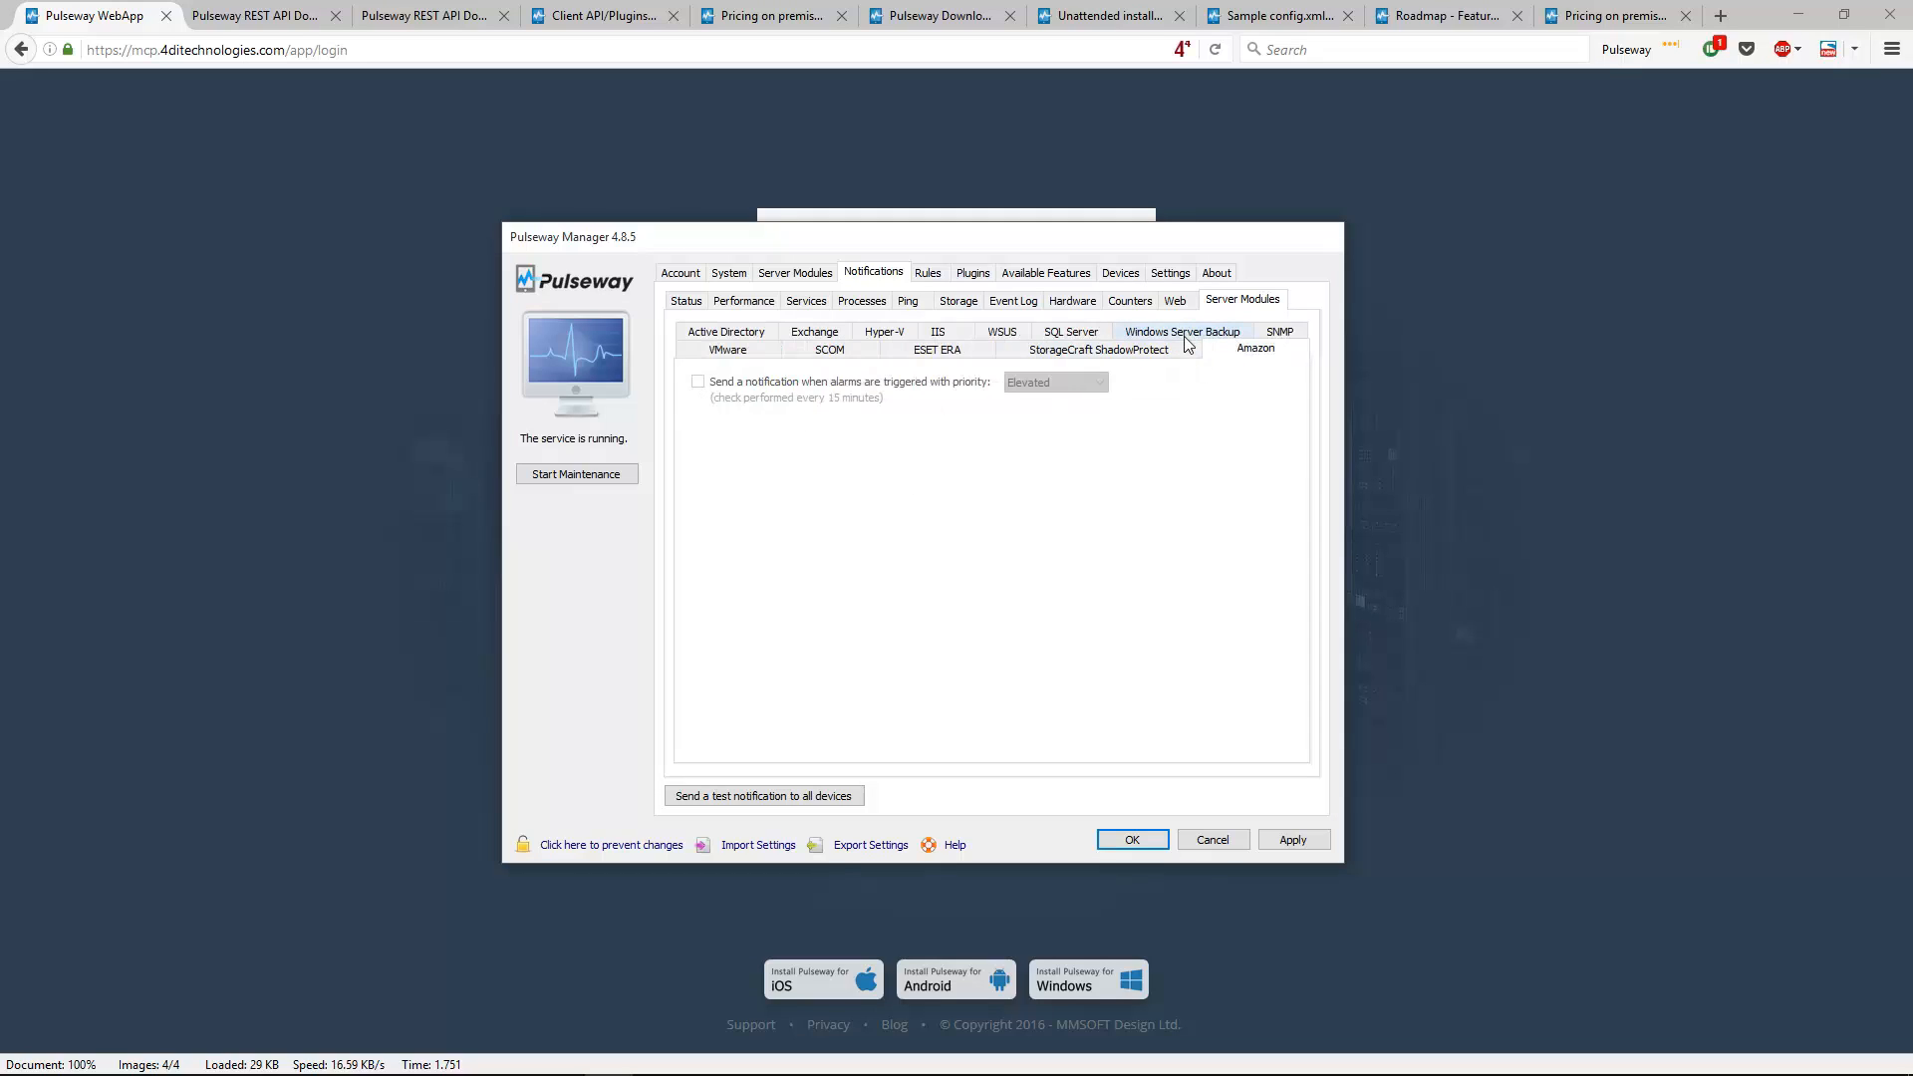
{"action": "left_click", "coordinate": [823, 357]}
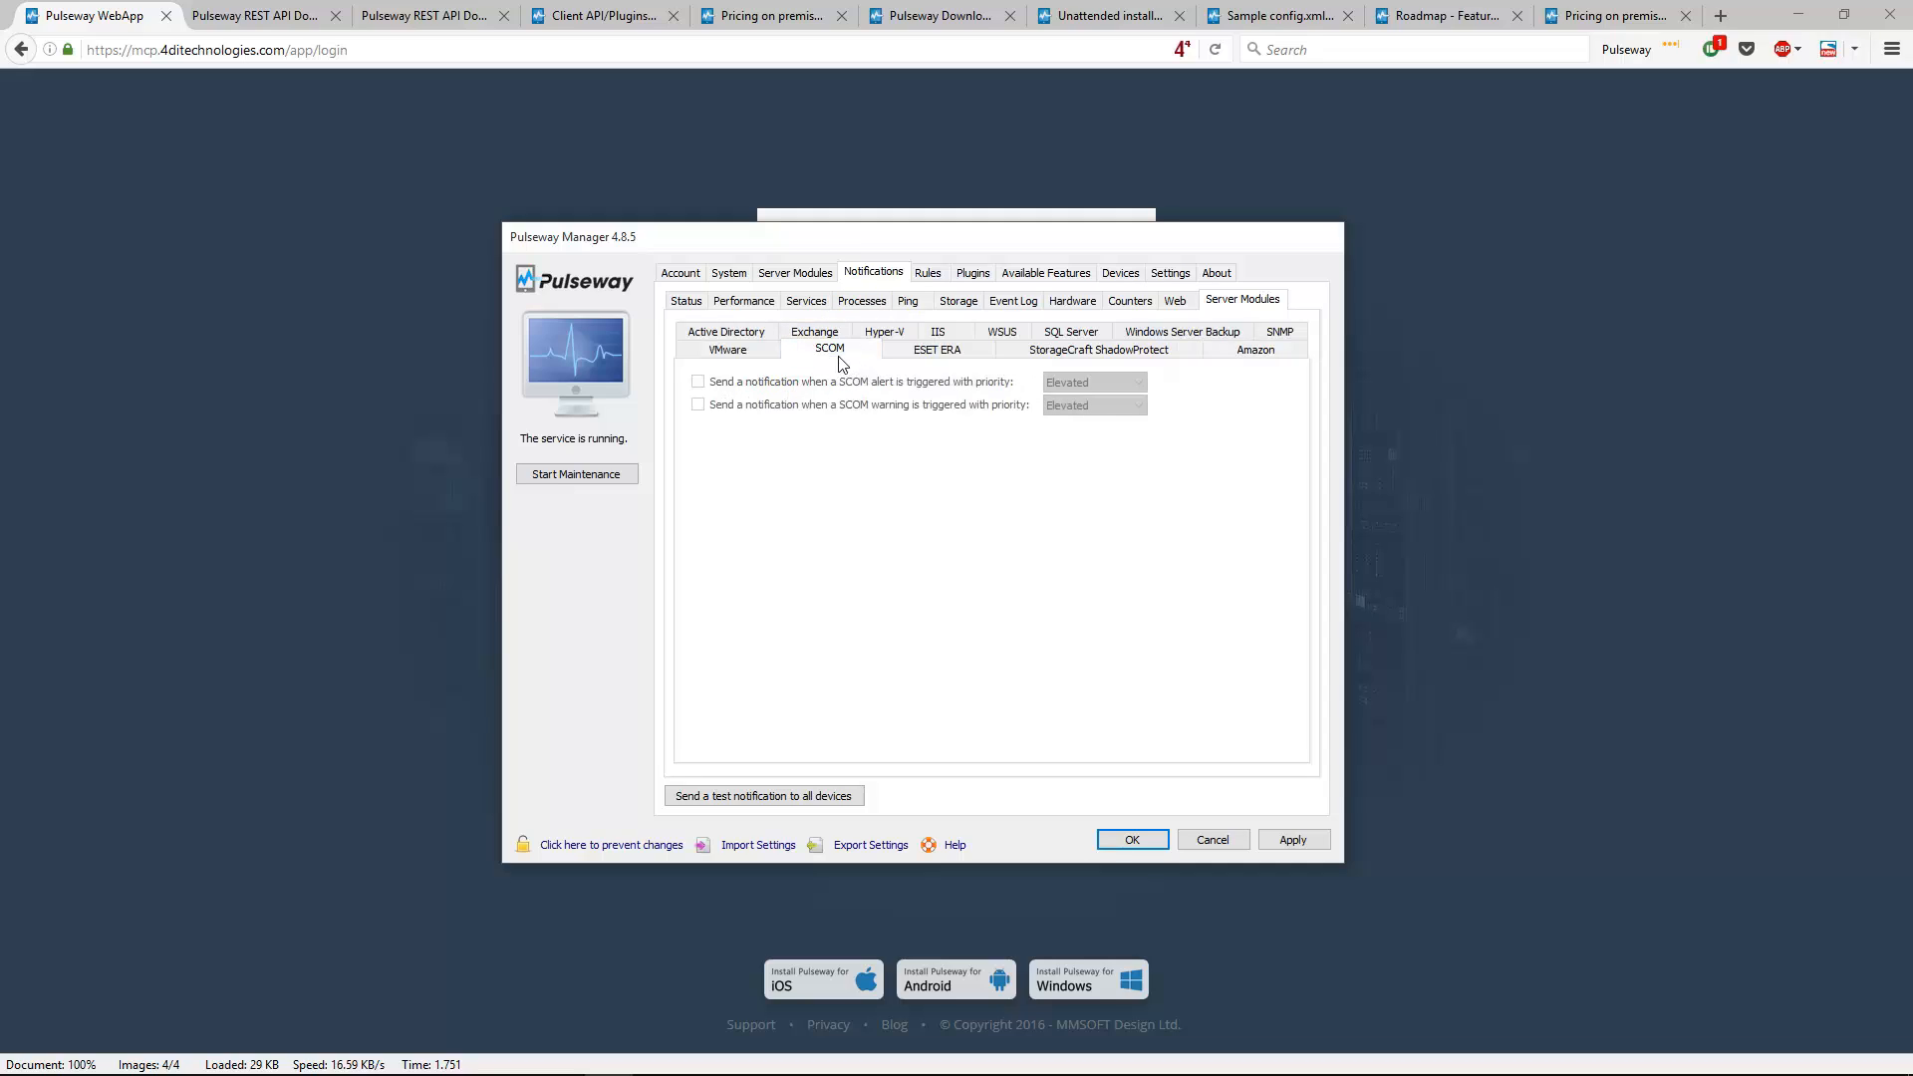
Start a new rule and add the logical condition "At least one is true" to it
{"action": "left_click", "coordinate": [926, 274]}
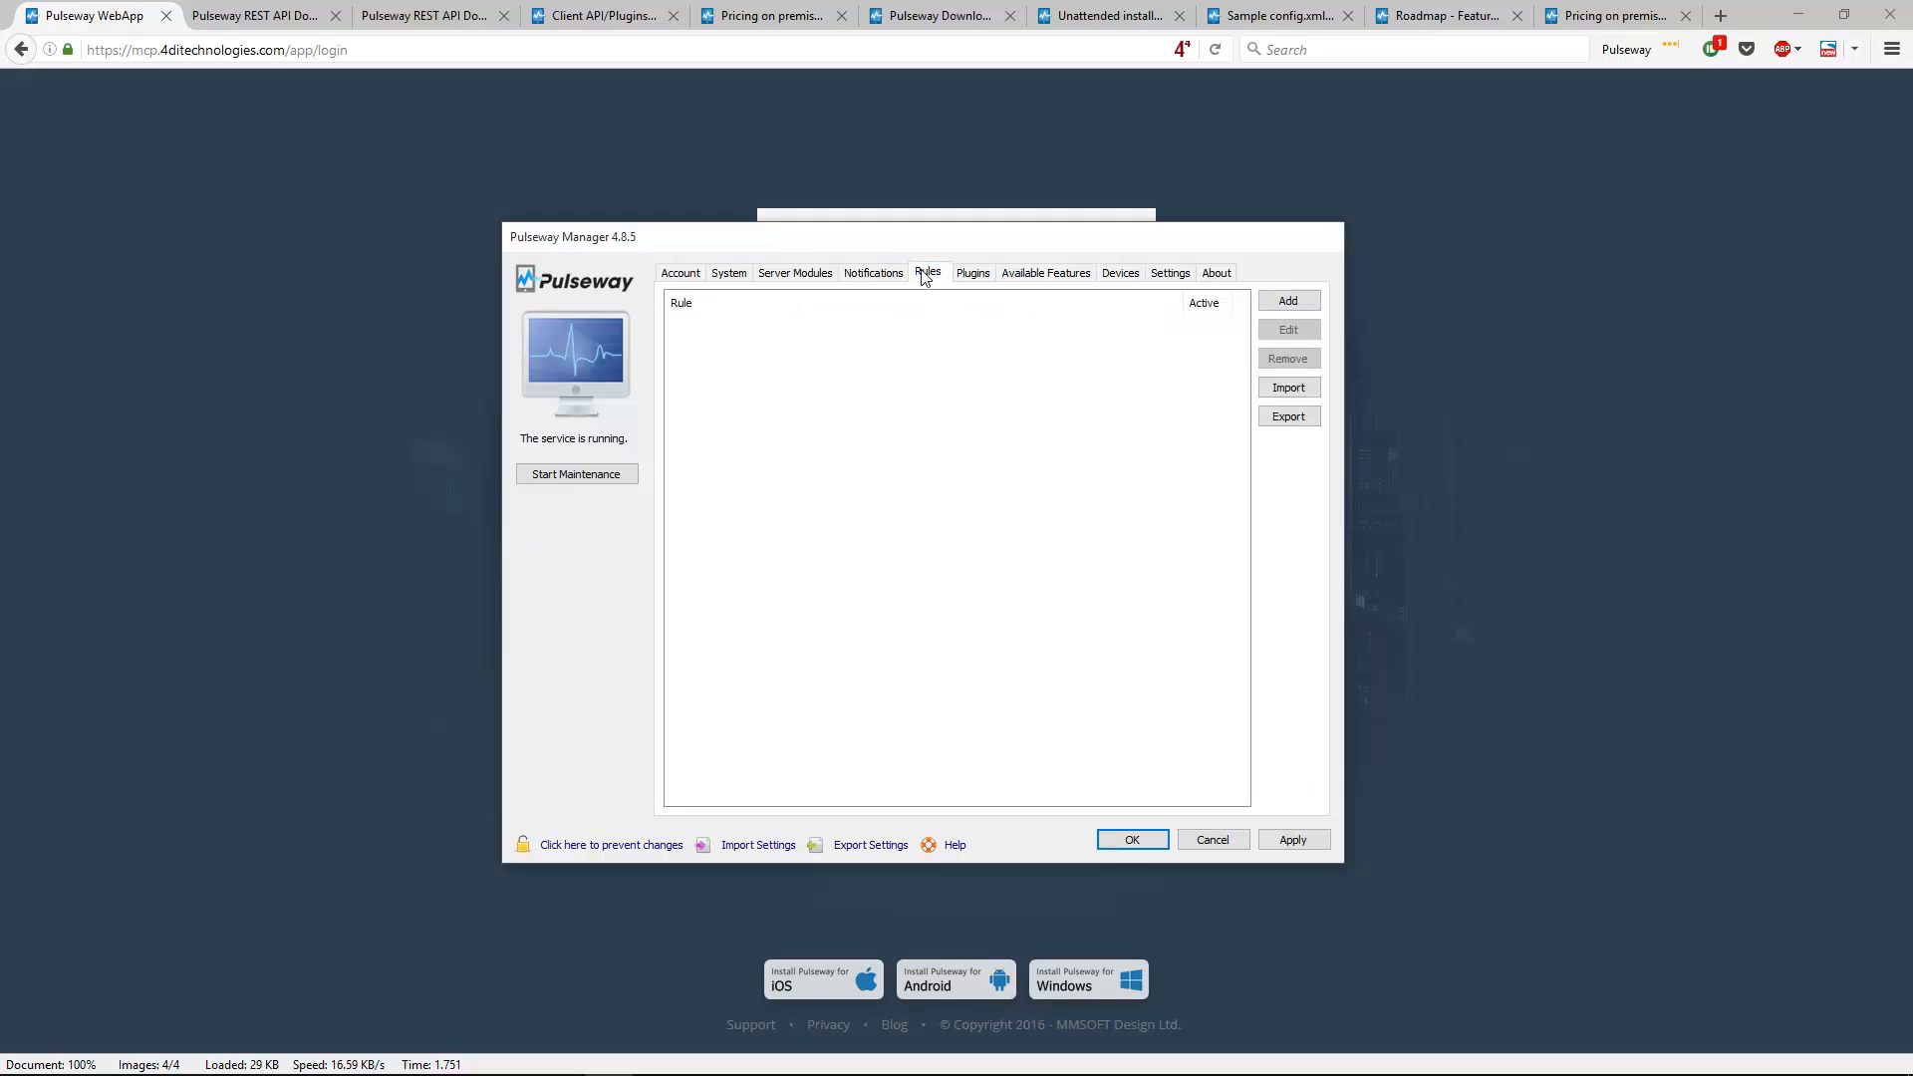
{"action": "left_click", "coordinate": [1288, 301]}
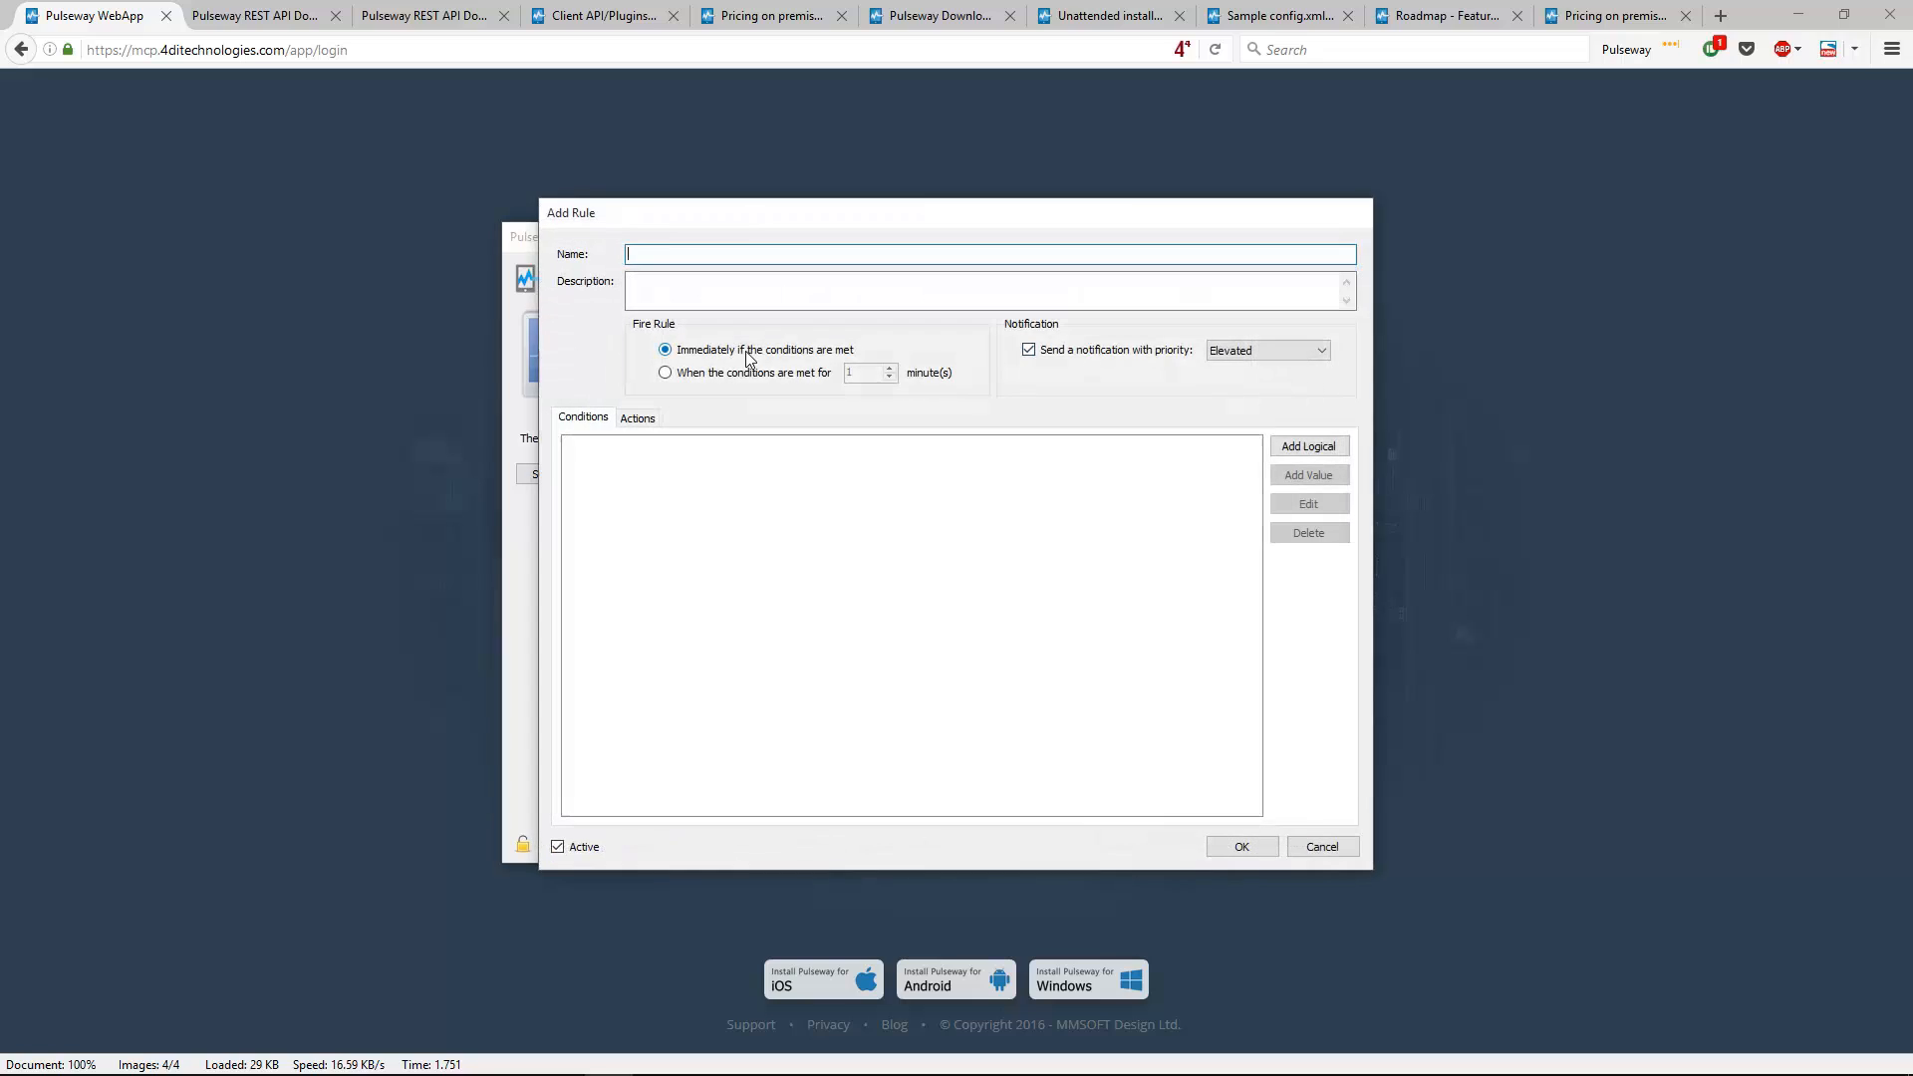
{"action": "left_click", "coordinate": [764, 257]}
{"action": "left_click", "coordinate": [1326, 450]}
{"action": "left_click", "coordinate": [997, 618]}
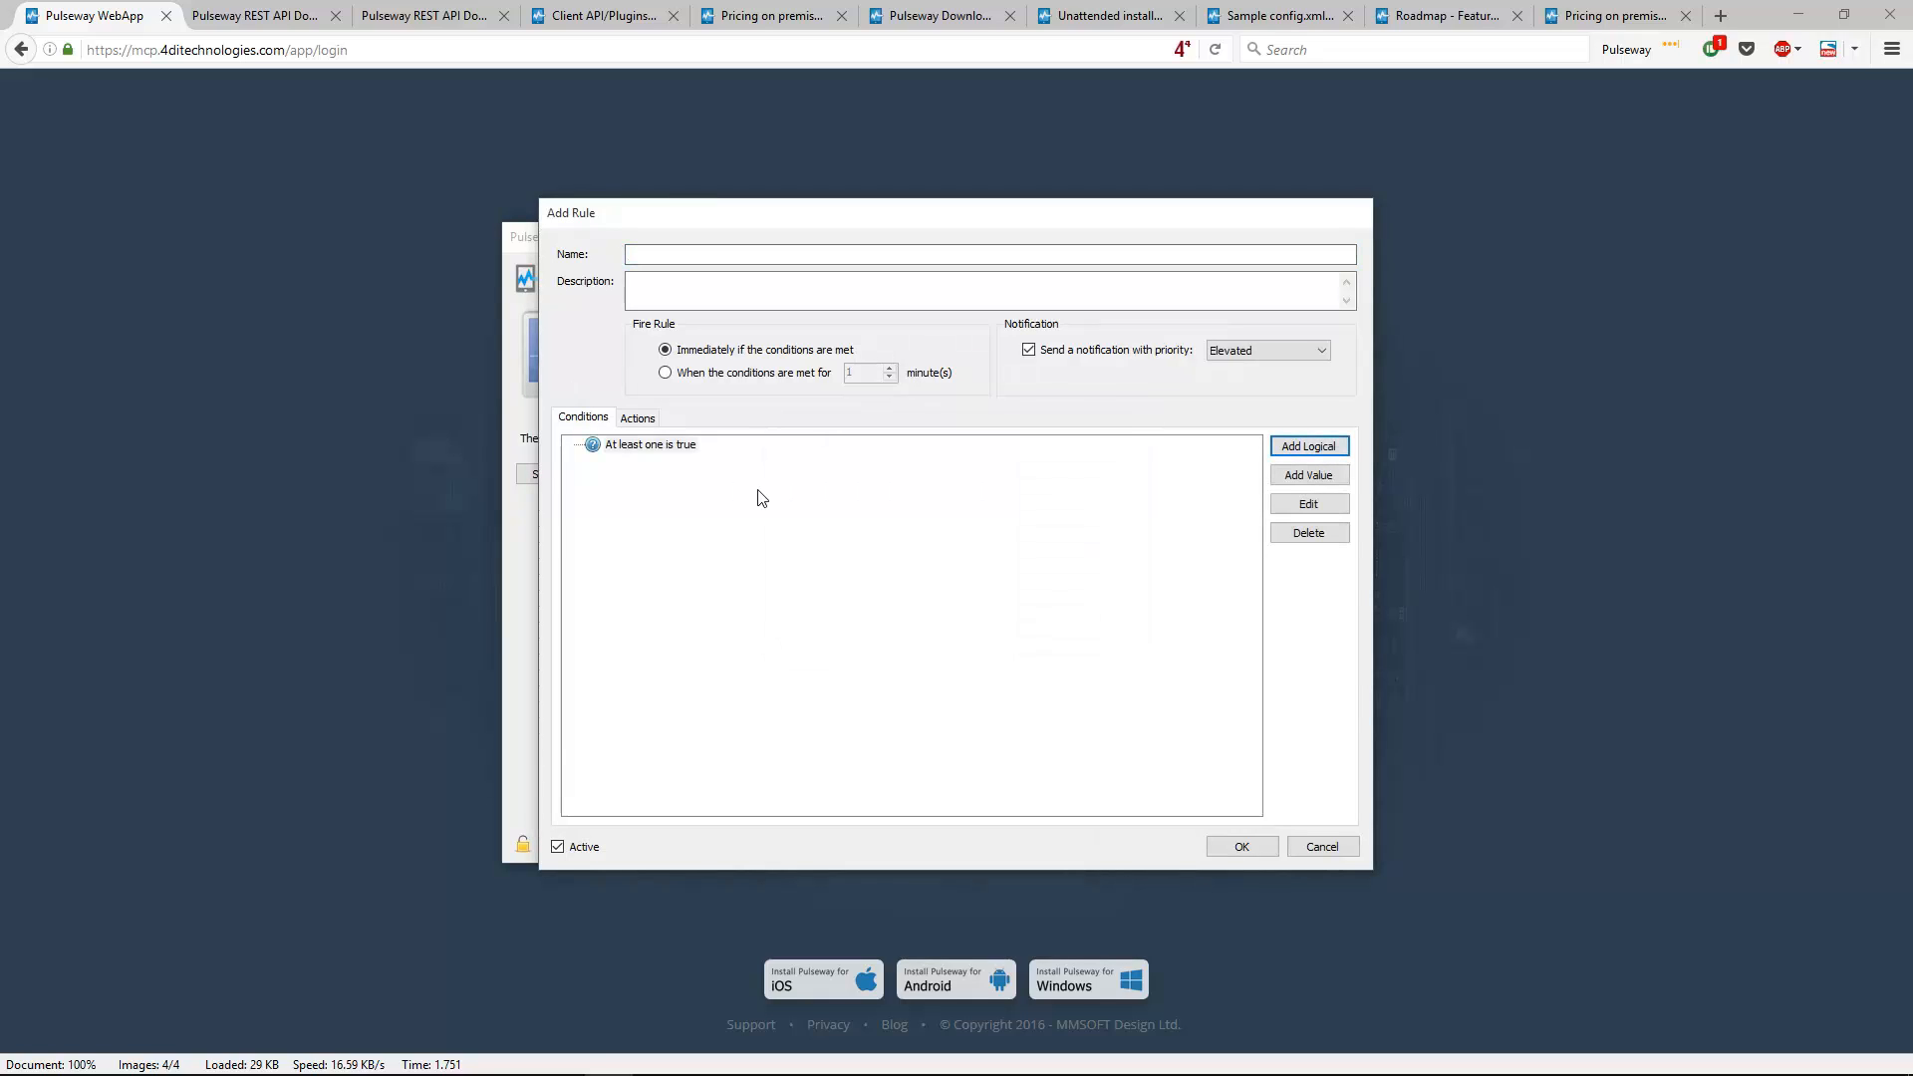
Inspect the value condition types for the rule, including the Service Status states, and discard the condition
{"action": "left_click", "coordinate": [1314, 477]}
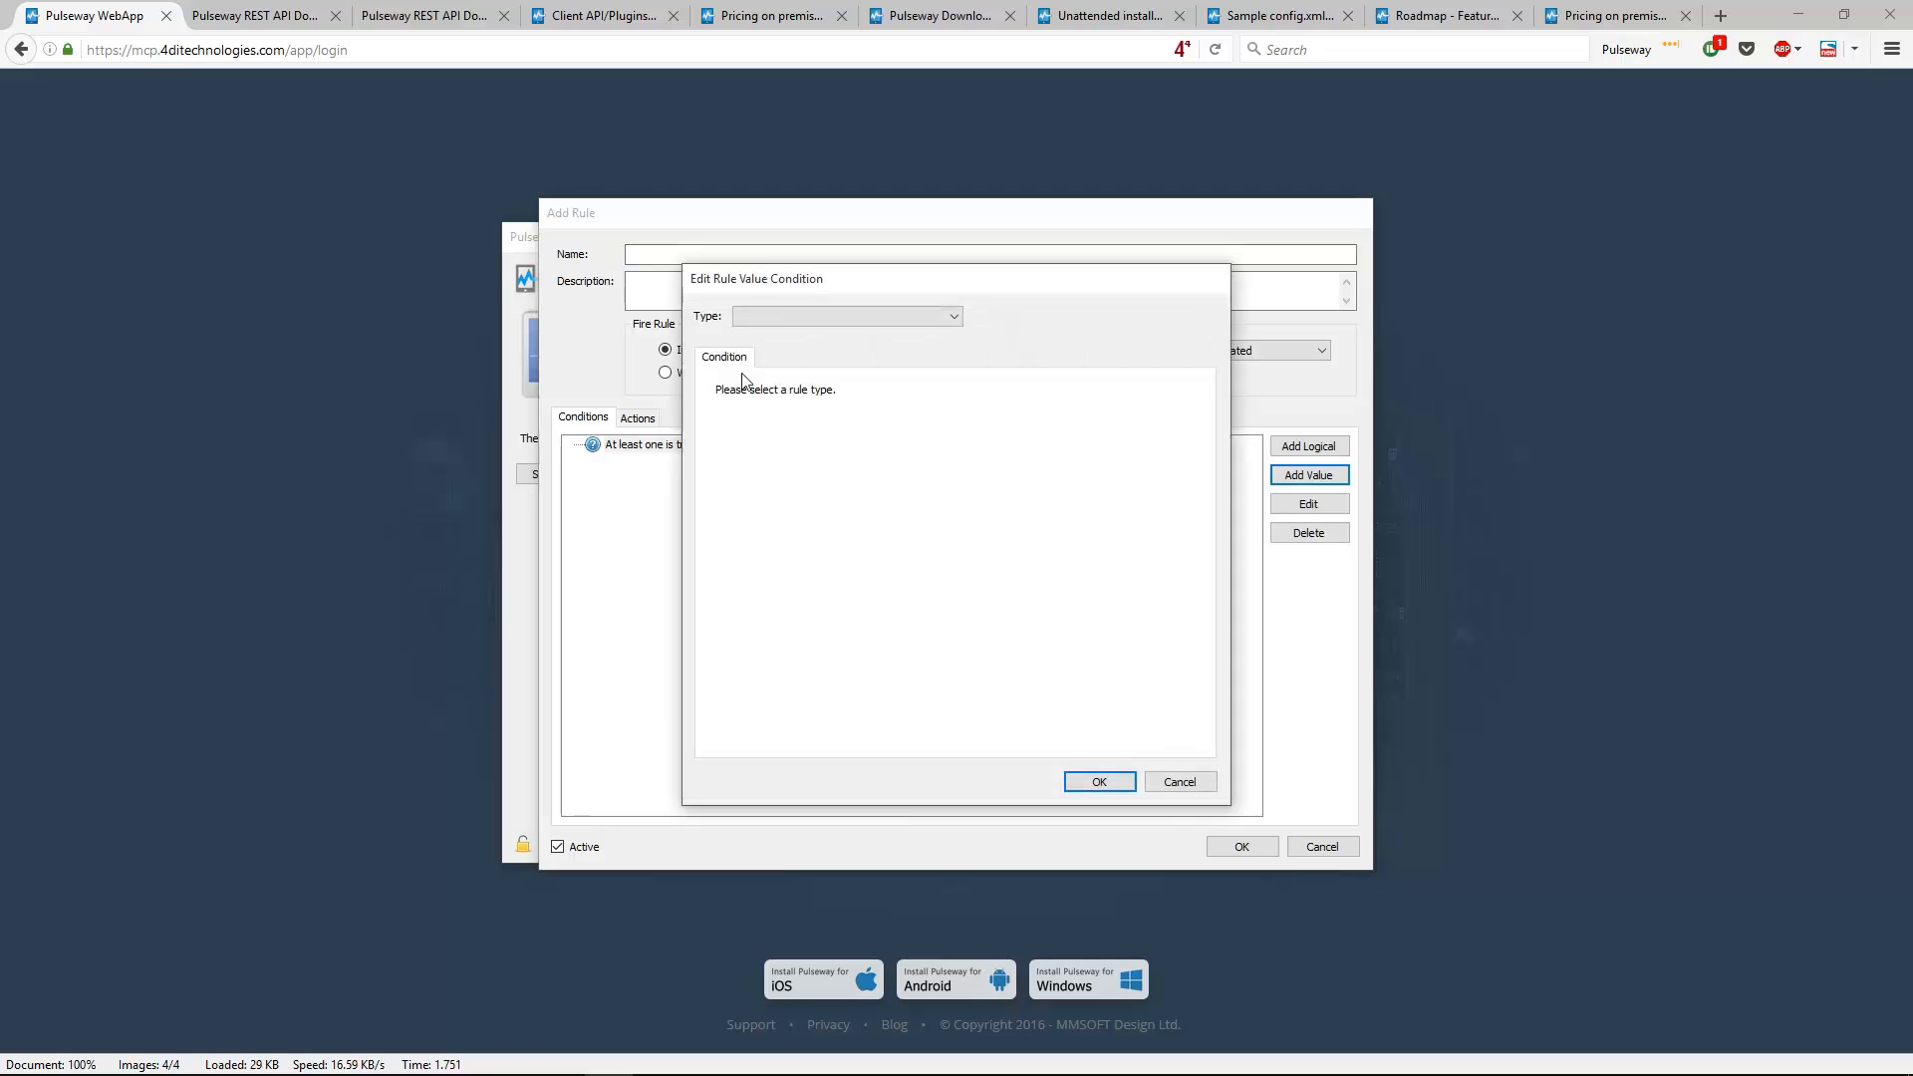
{"action": "left_click", "coordinate": [792, 316]}
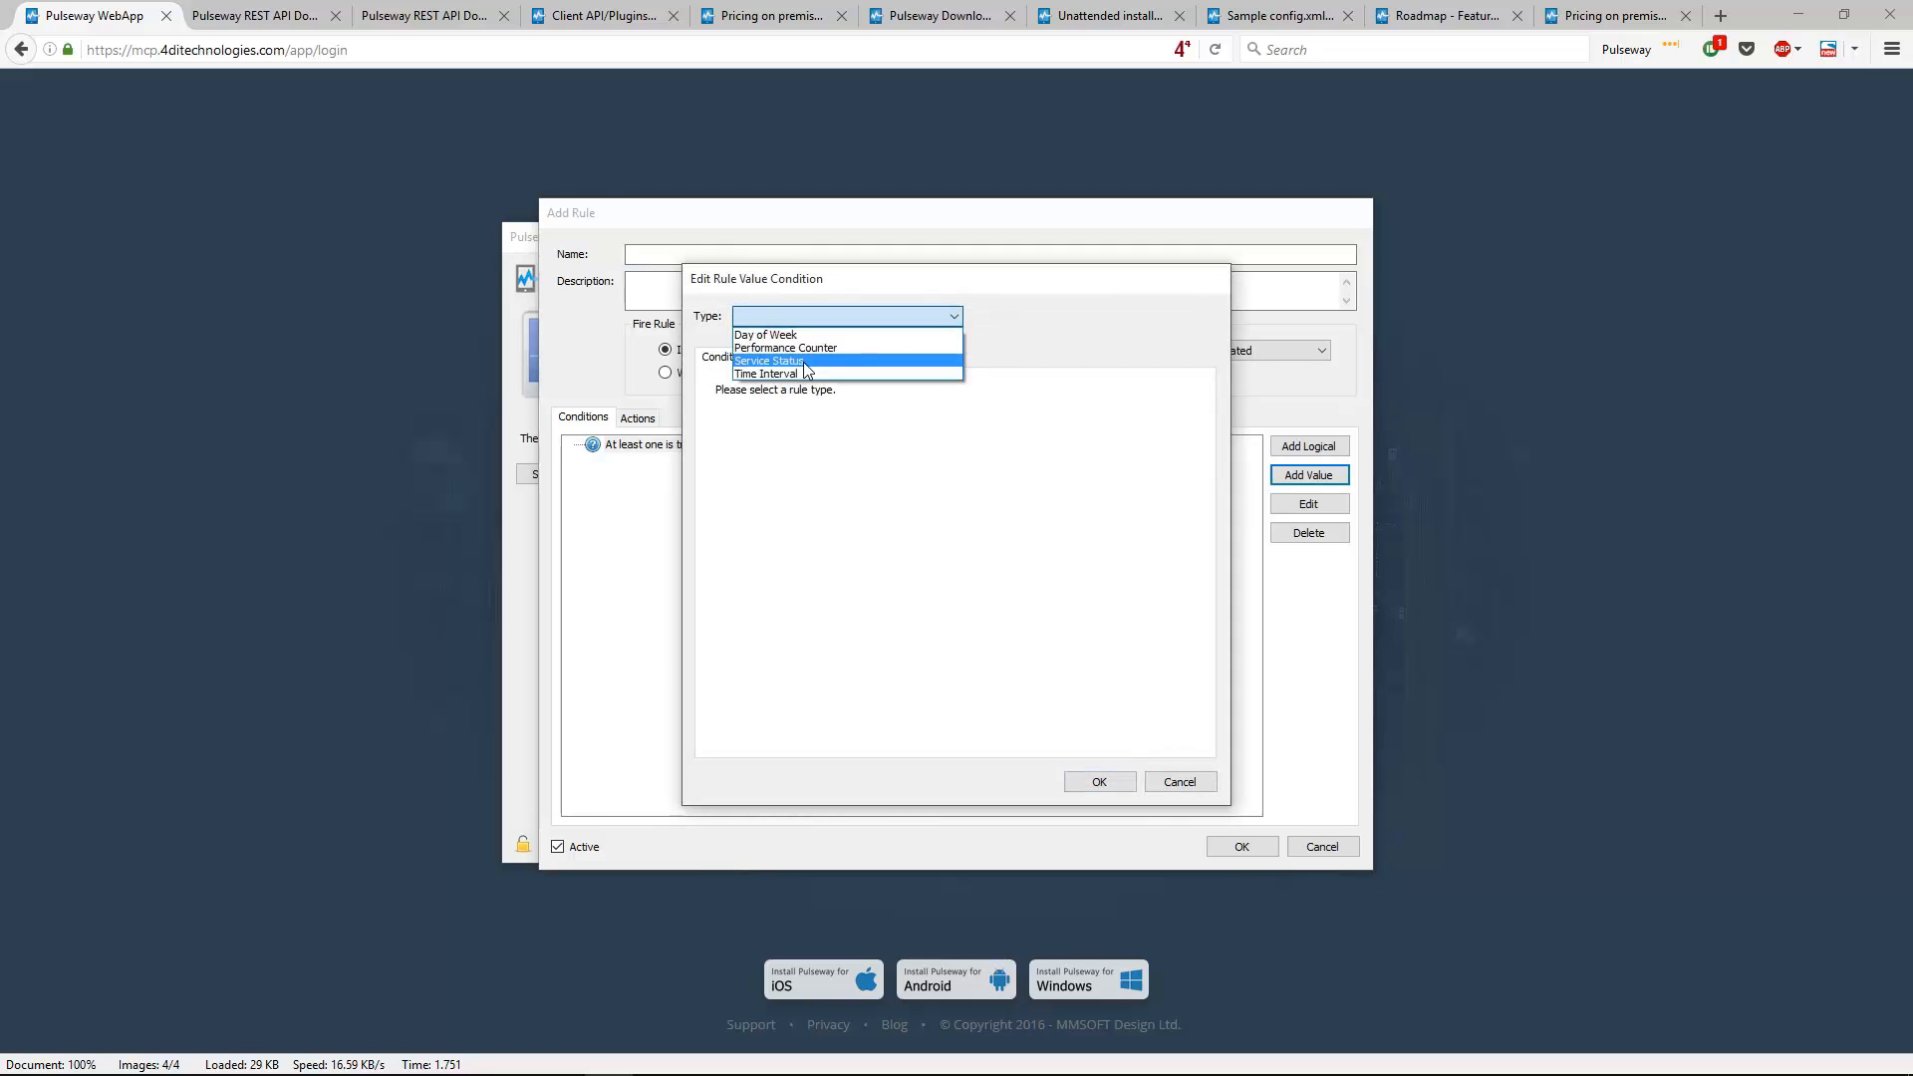
{"action": "left_click", "coordinate": [849, 374]}
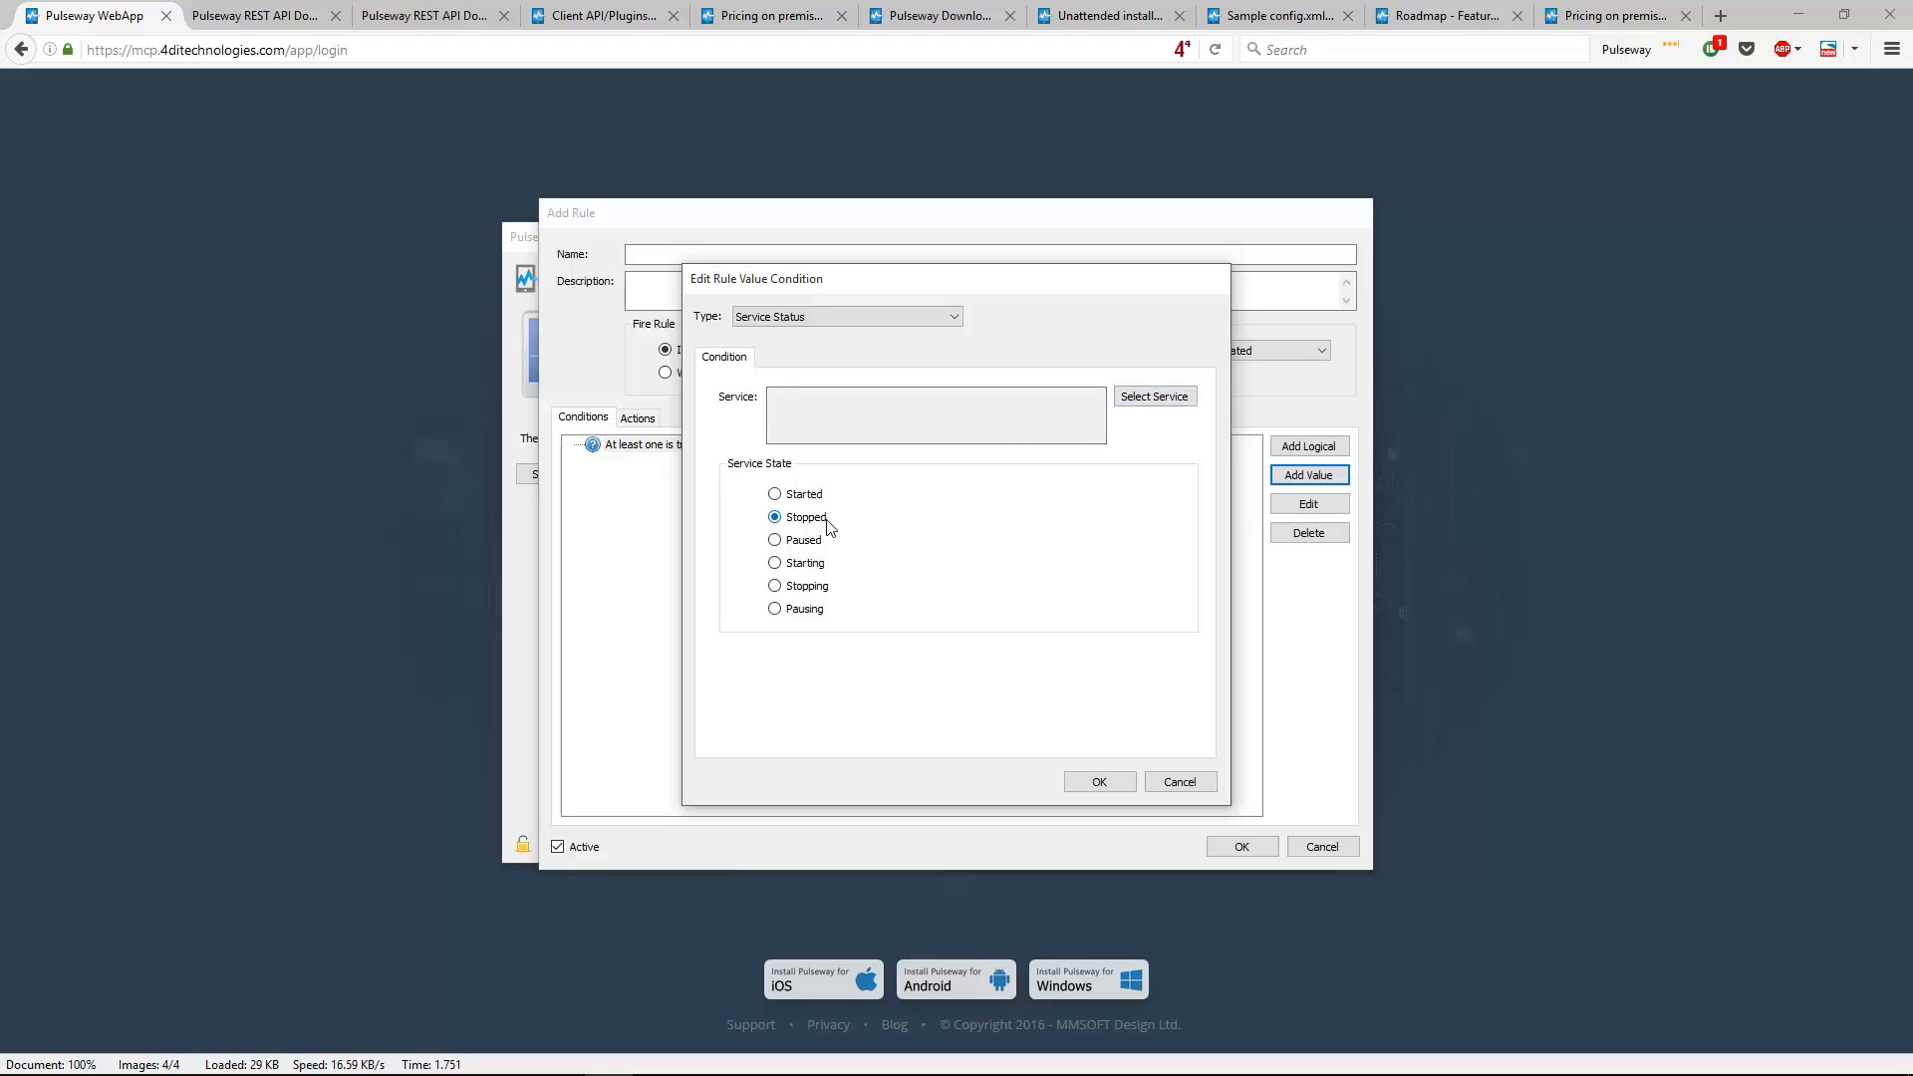
{"action": "left_click", "coordinate": [1187, 786]}
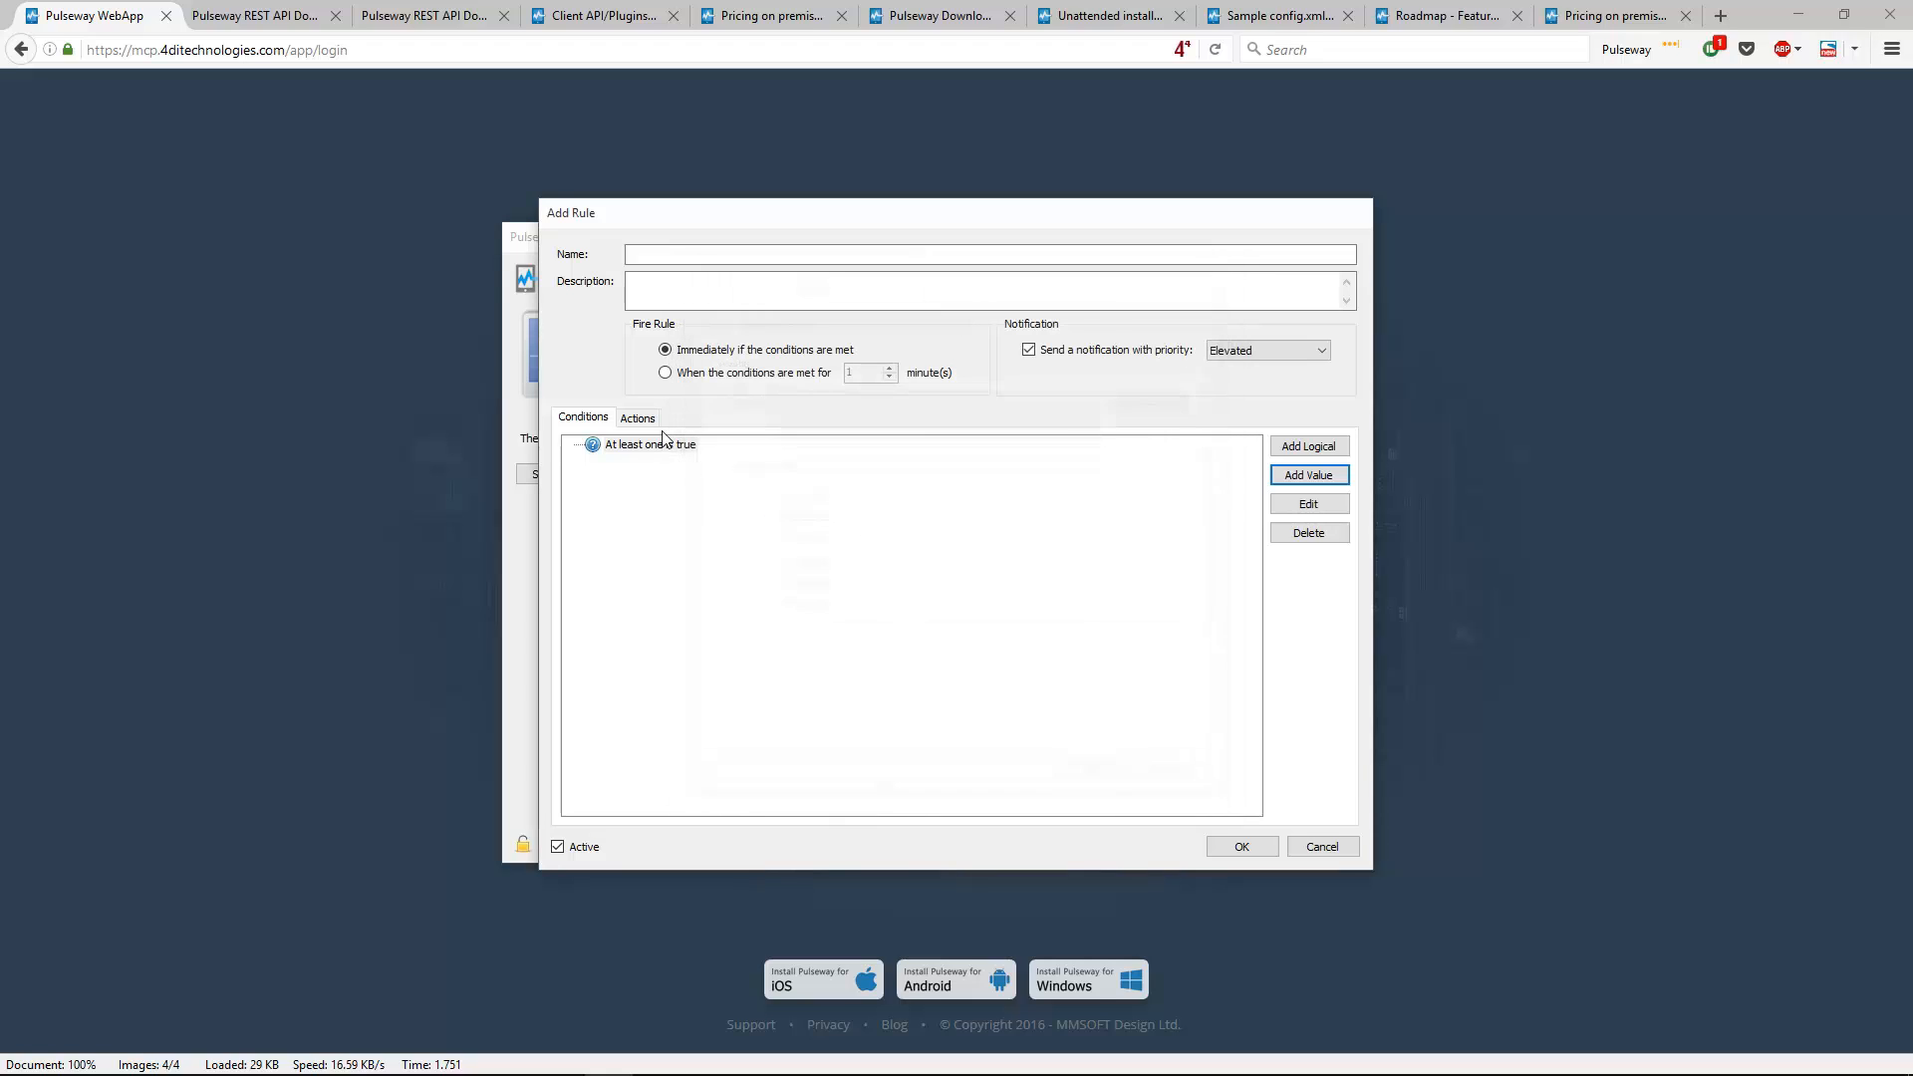
Inspect the rule action types and the options to start or stop a task, discarding both the action and the rule
{"action": "left_click", "coordinate": [636, 417]}
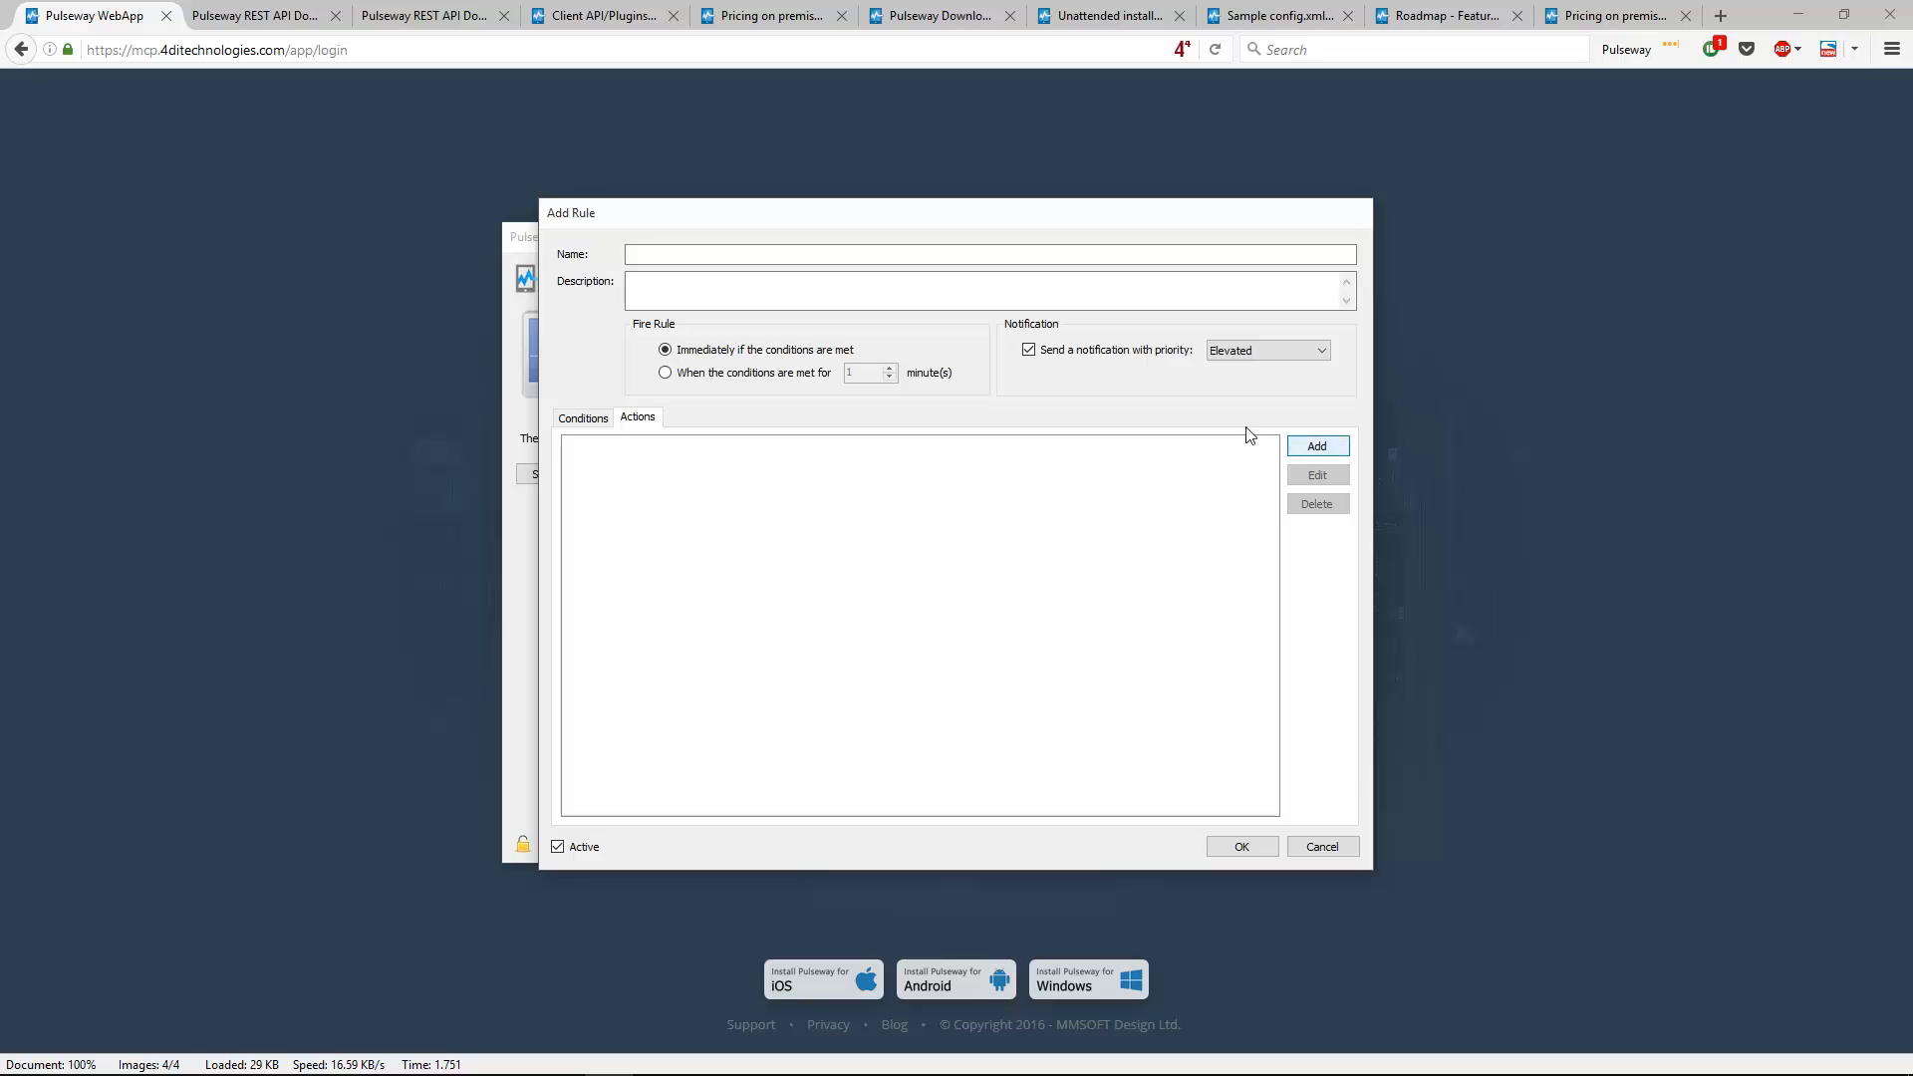
{"action": "left_click", "coordinate": [1316, 445]}
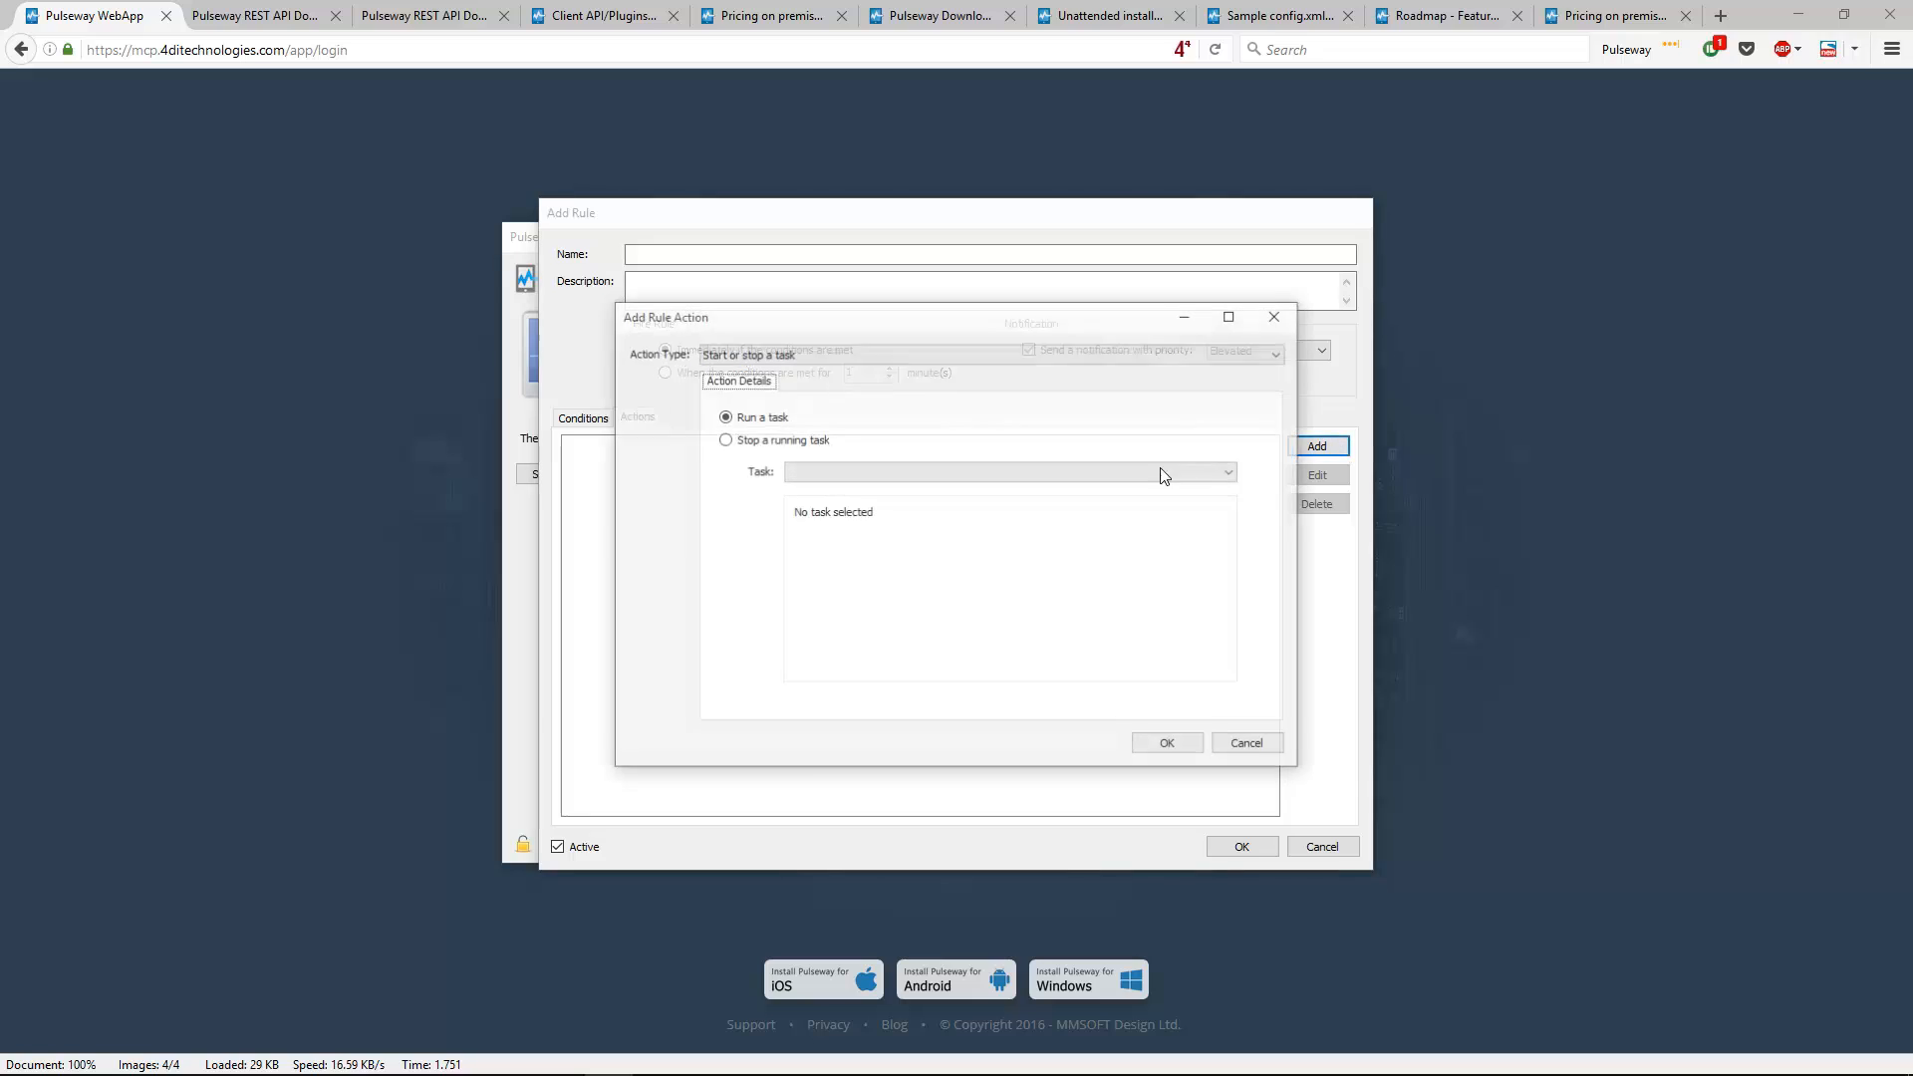
{"action": "left_click", "coordinate": [752, 357]}
{"action": "left_click", "coordinate": [751, 357]}
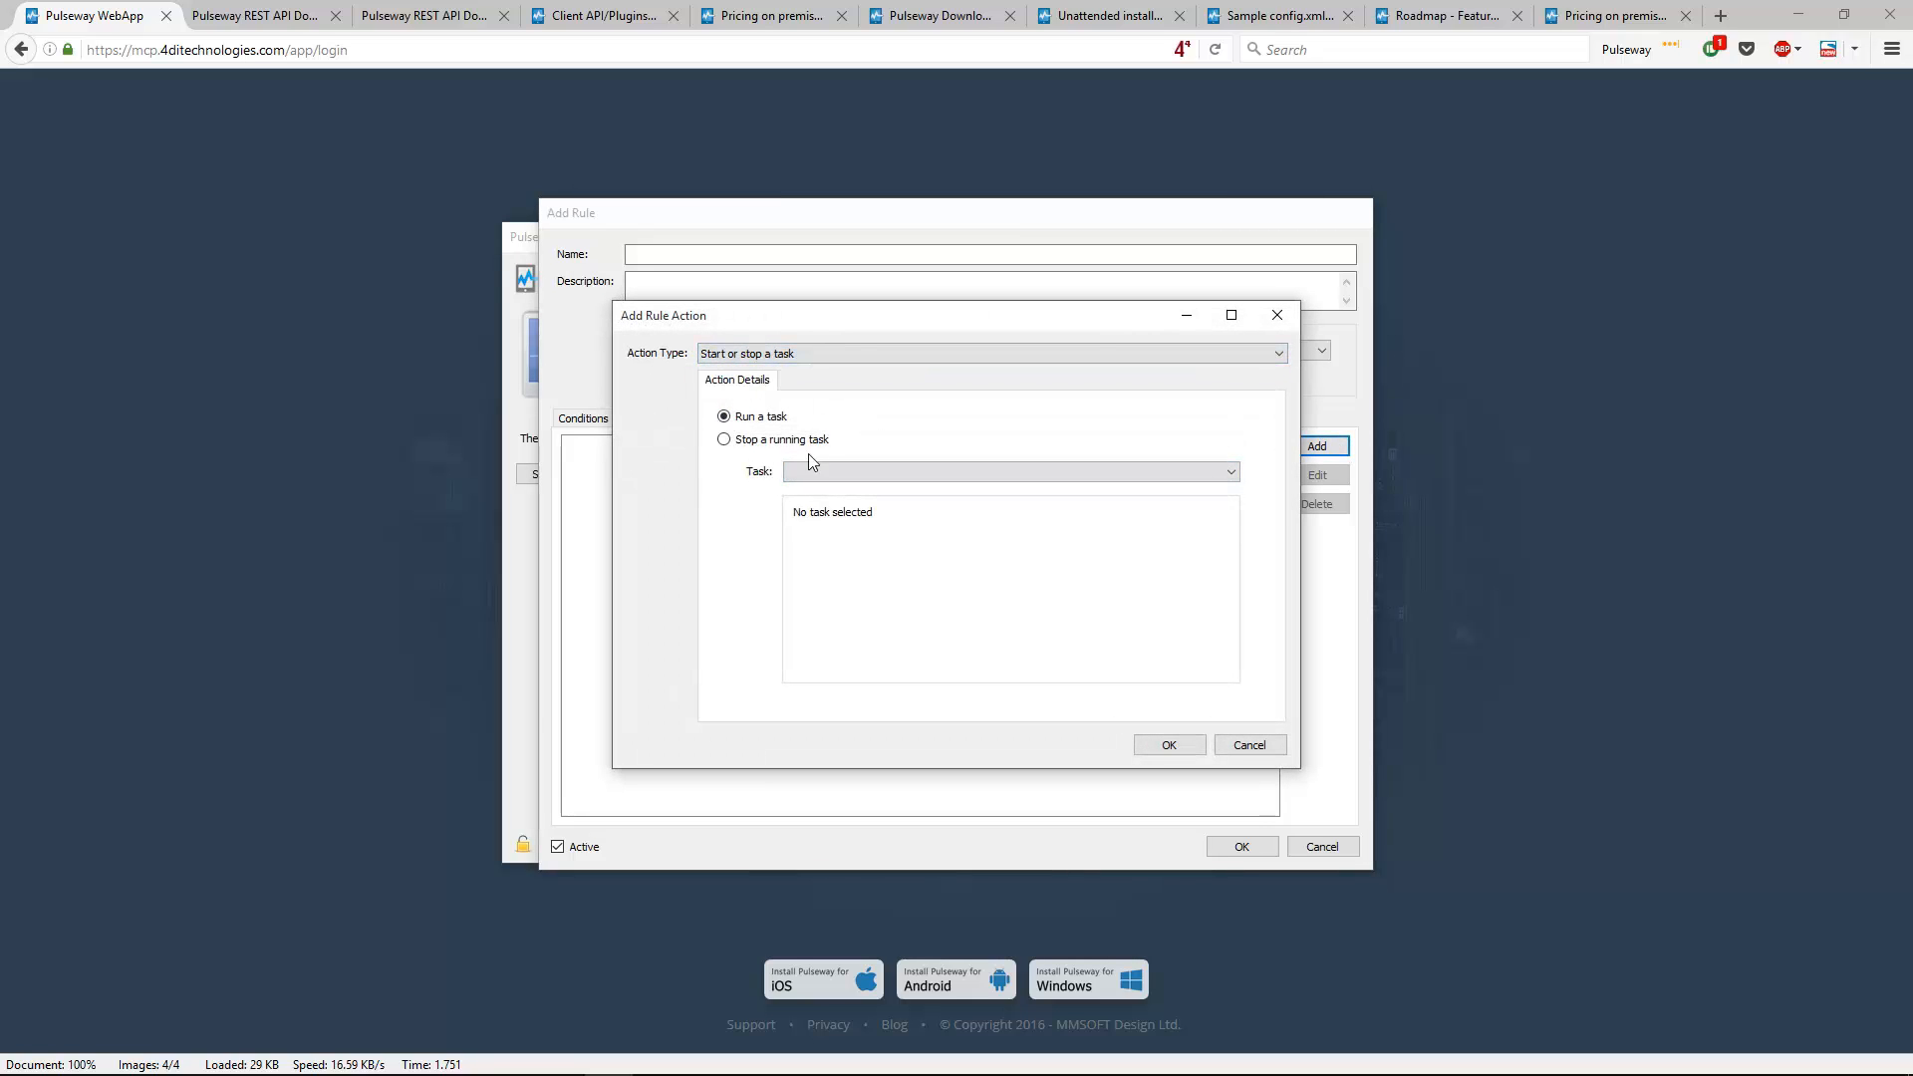
{"action": "left_click", "coordinate": [851, 475]}
{"action": "left_click", "coordinate": [851, 475]}
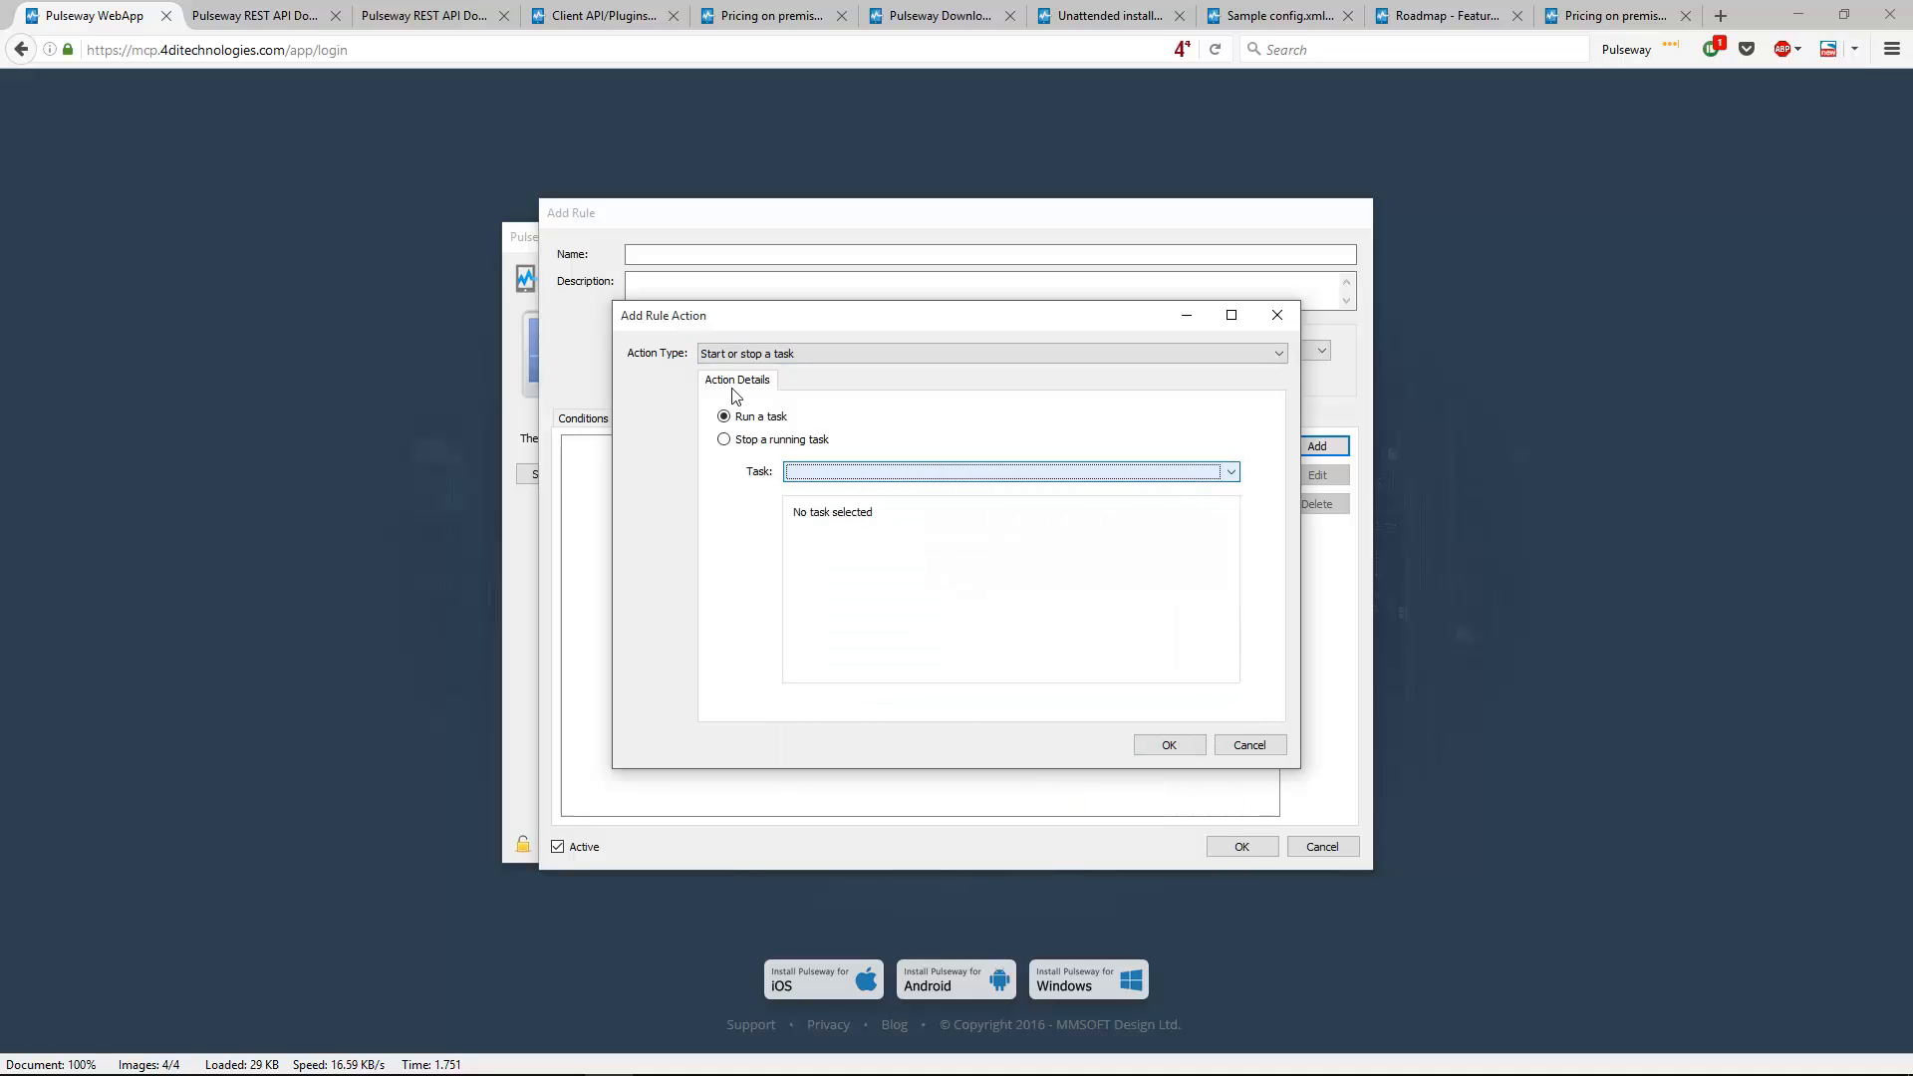
{"action": "left_click", "coordinate": [1251, 747]}
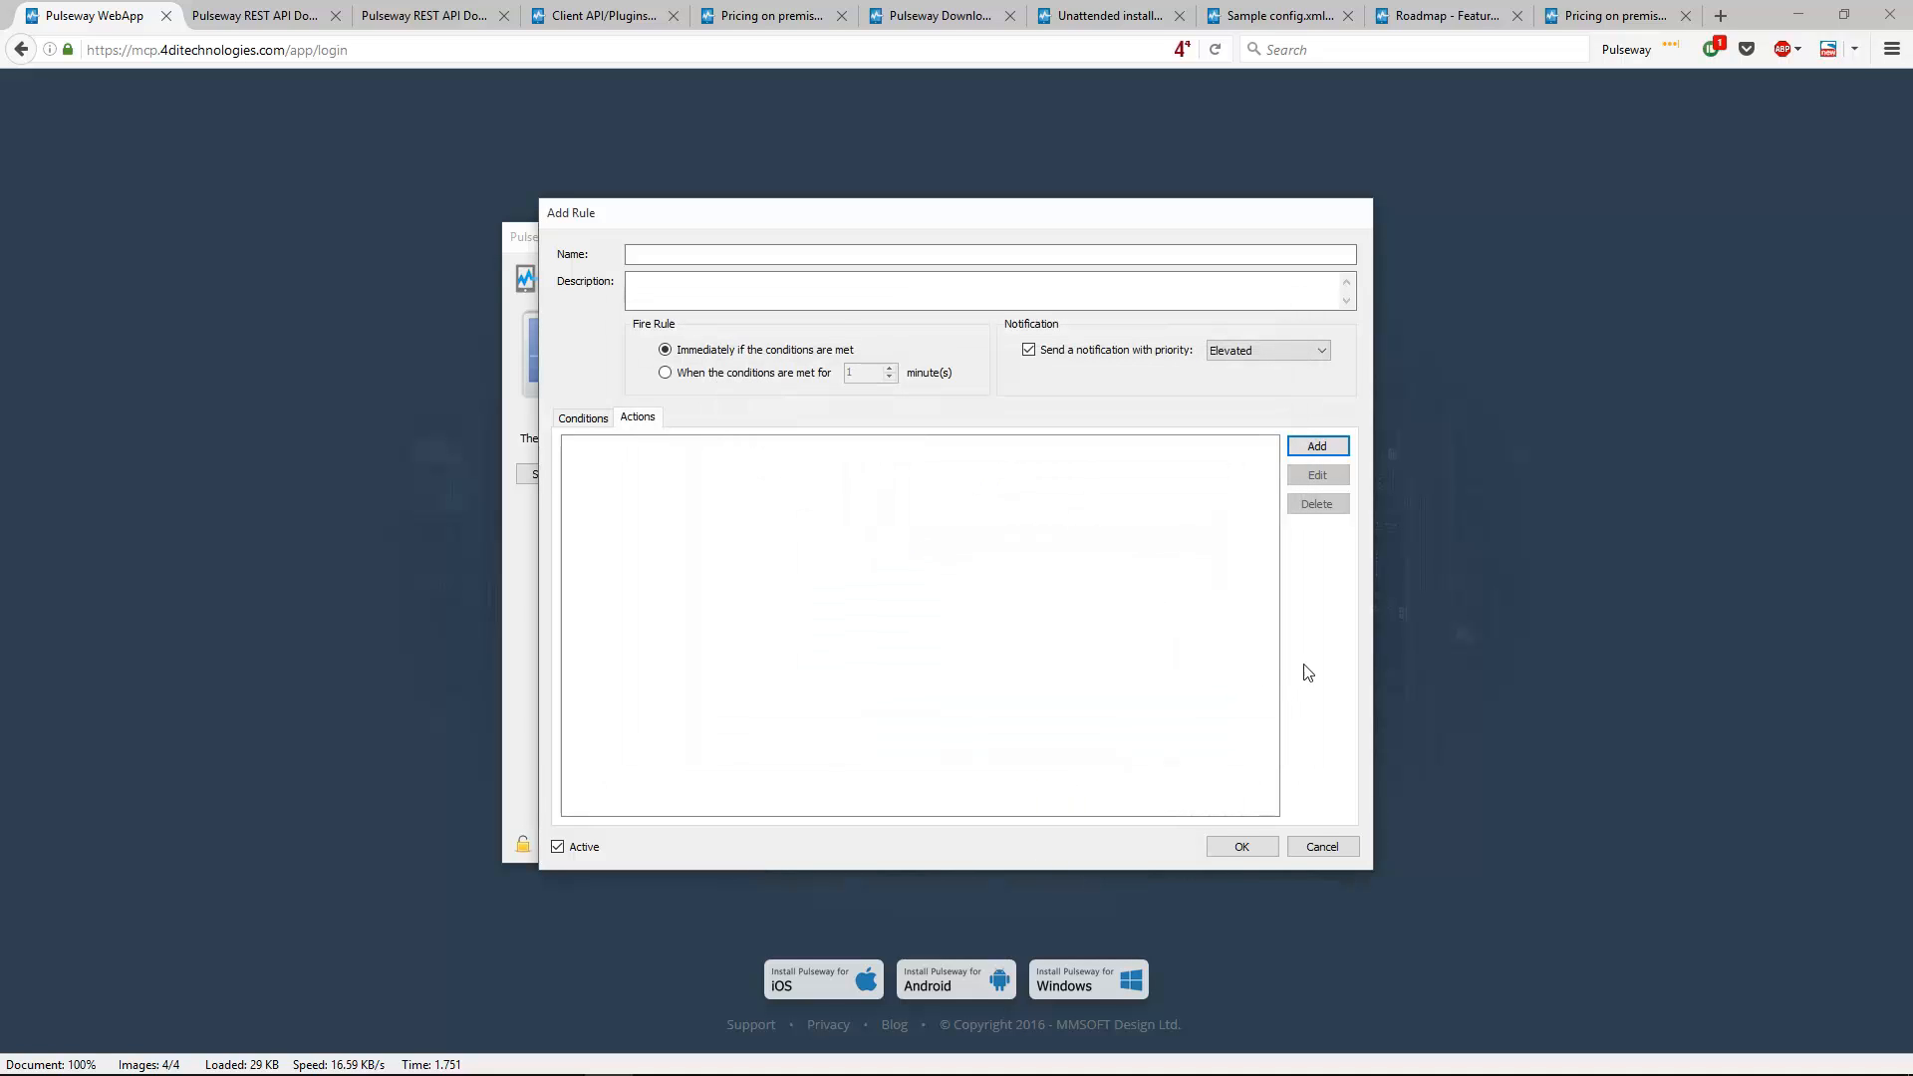
{"action": "left_click", "coordinate": [570, 419]}
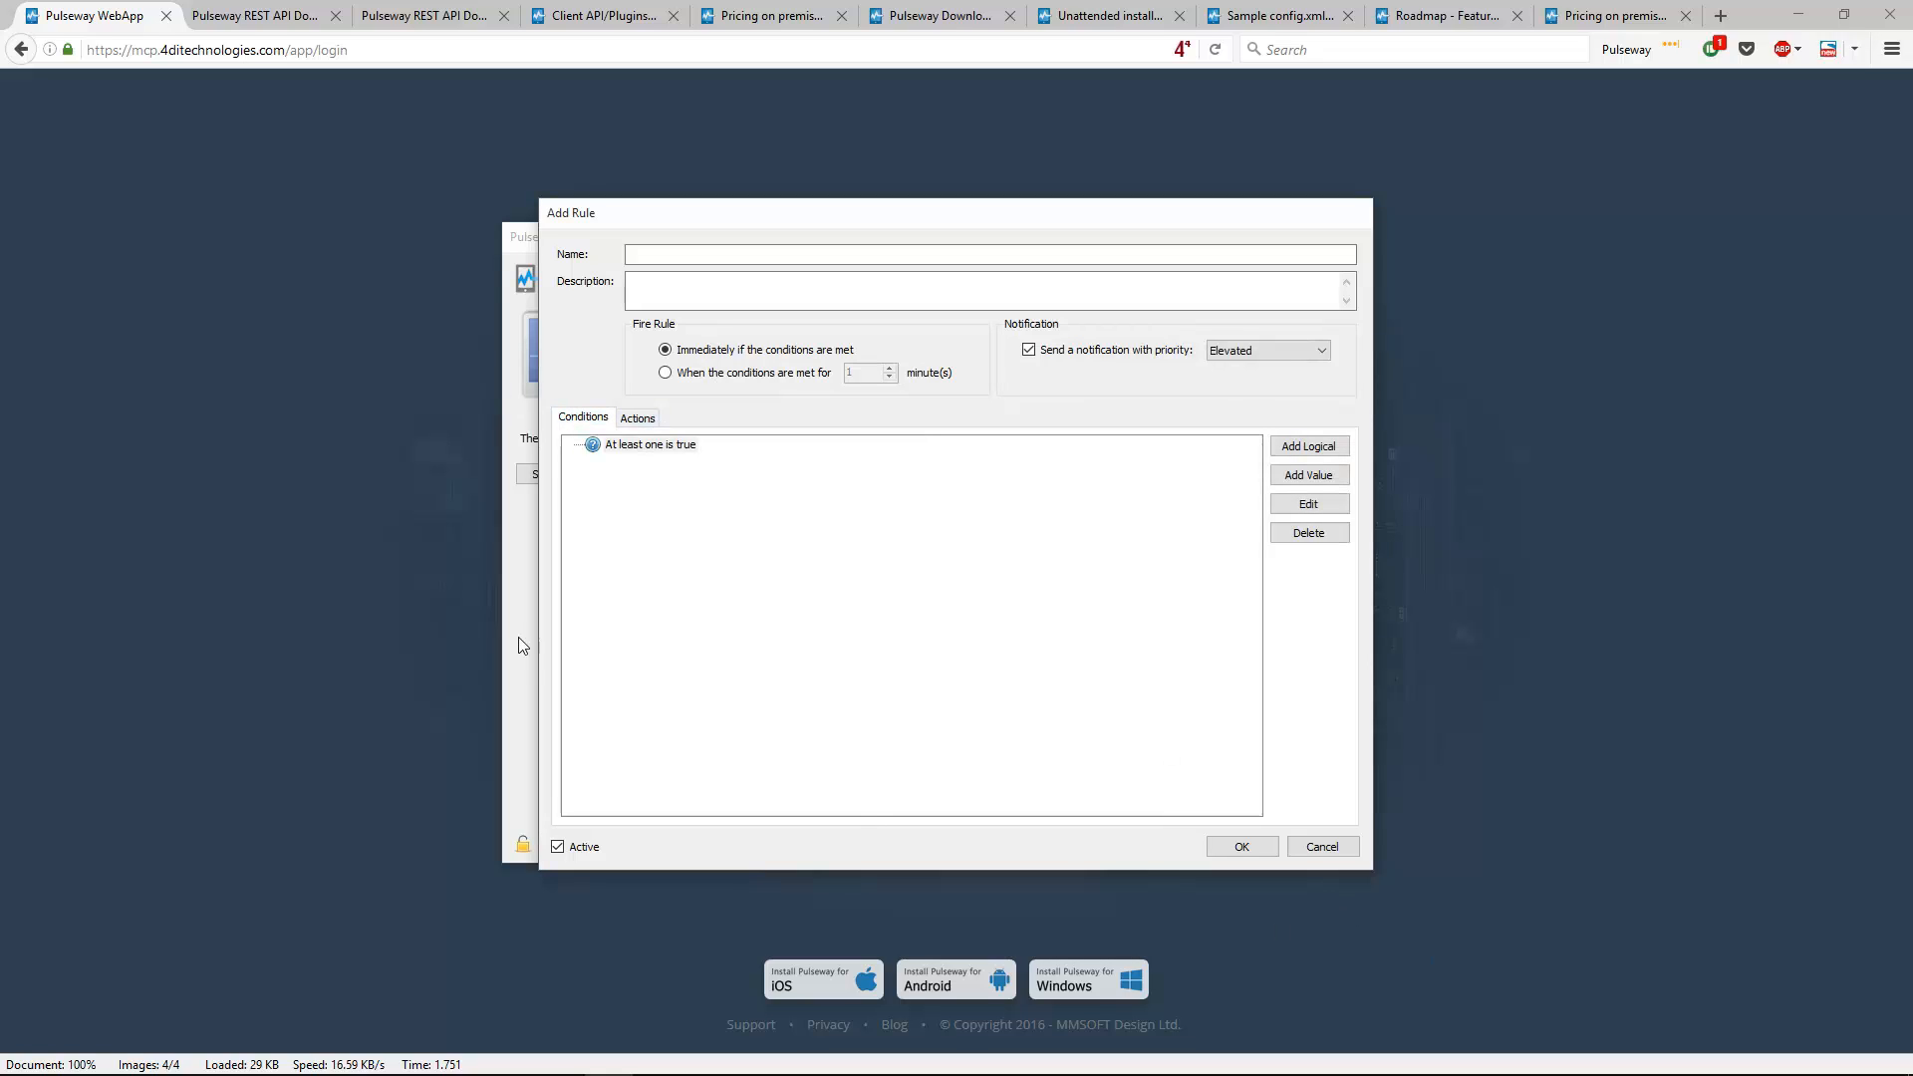
{"action": "left_click", "coordinate": [1328, 844]}
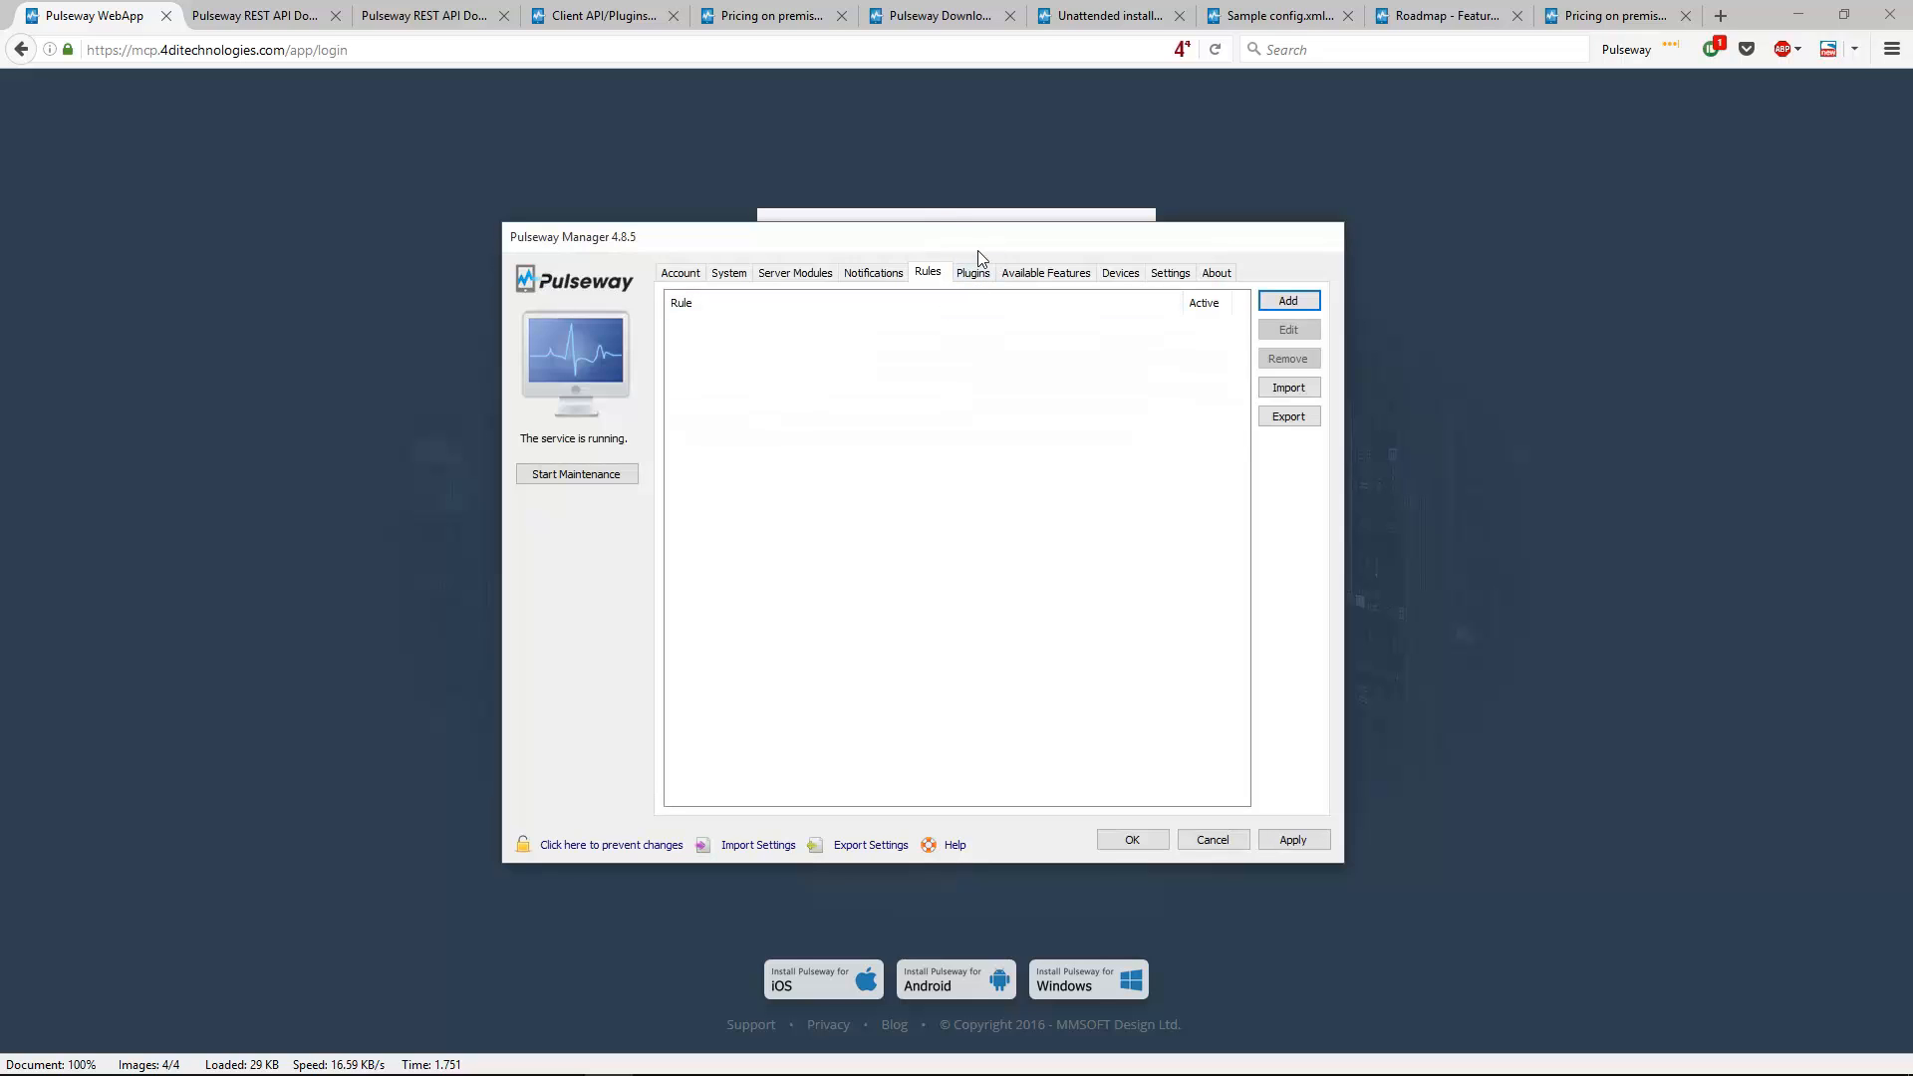
Move the manager window aside, switch to the browser and skim the Pulseway REST API documentation
{"action": "left_click_drag", "start_coordinate": [976, 249], "coordinate": [1156, 310]}
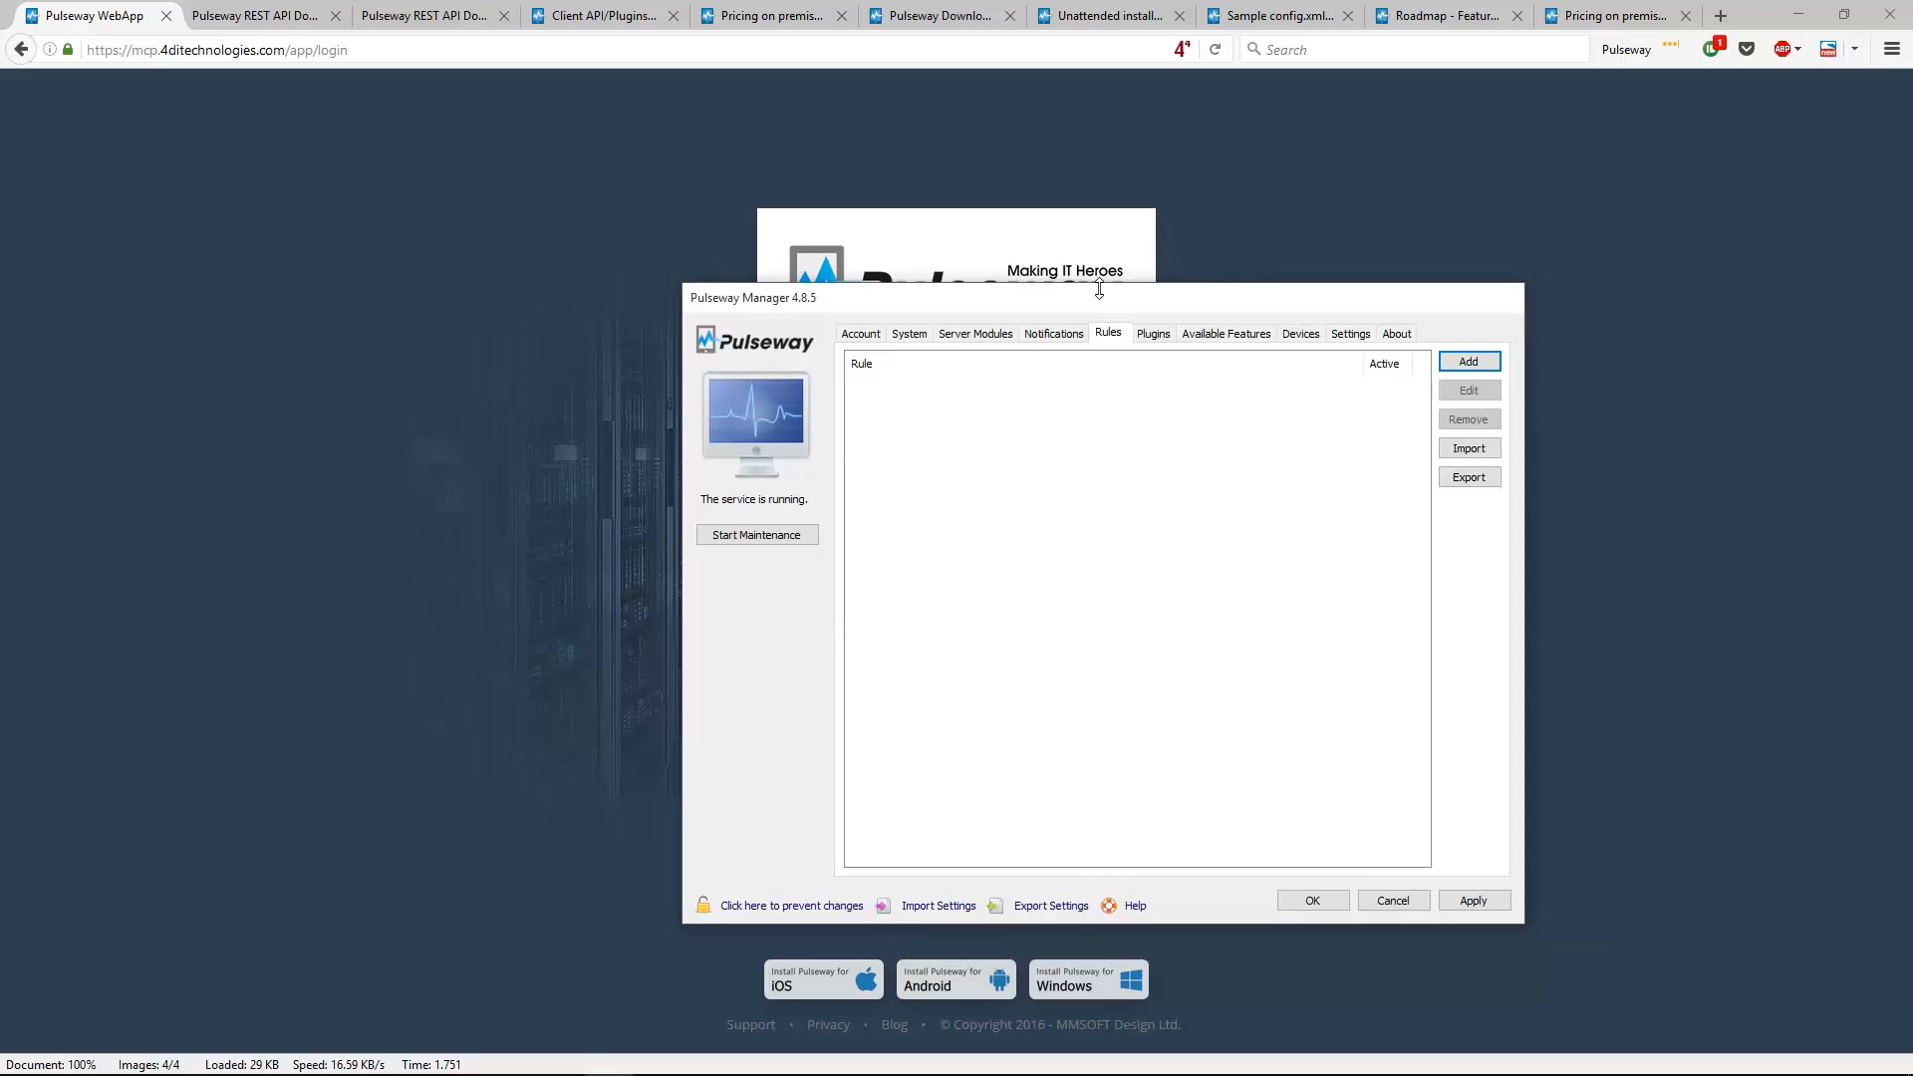
{"action": "left_click_drag", "start_coordinate": [1098, 301], "coordinate": [1467, 416]}
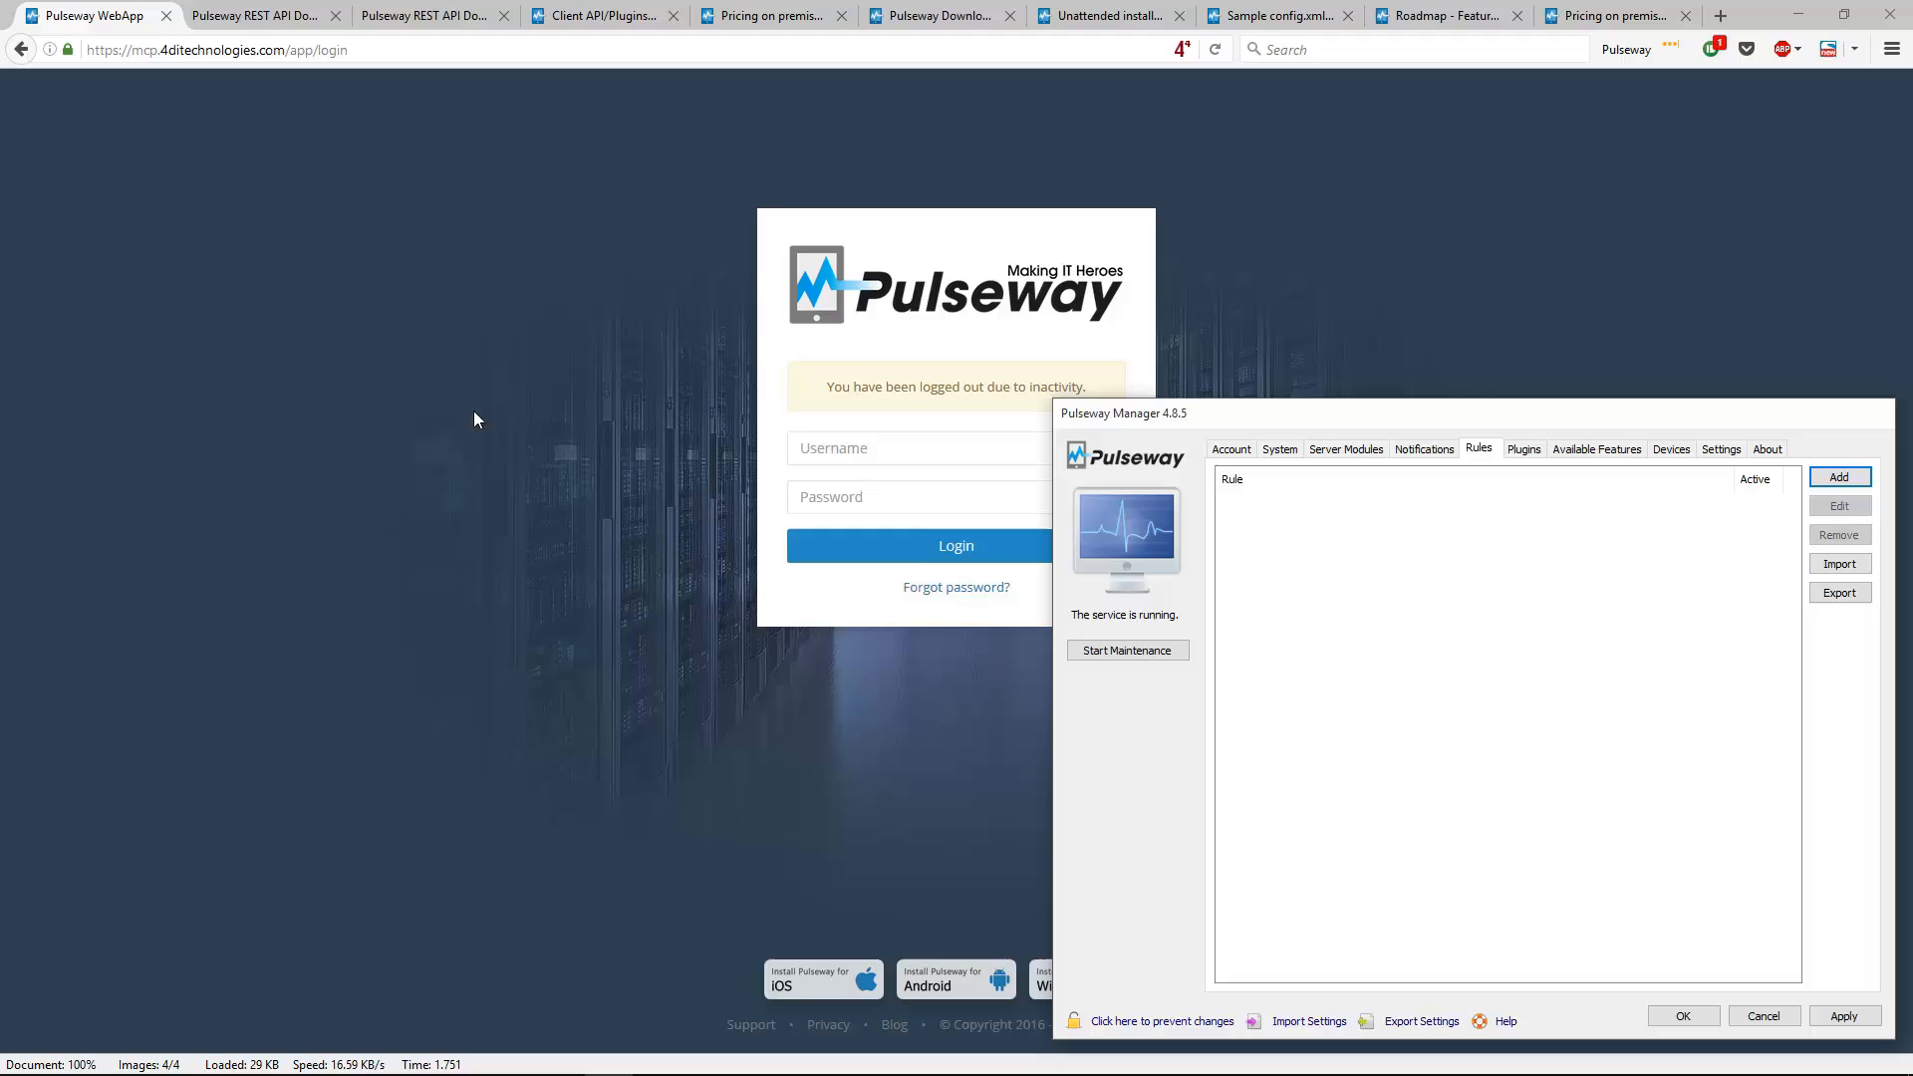
{"action": "left_click", "coordinate": [444, 361]}
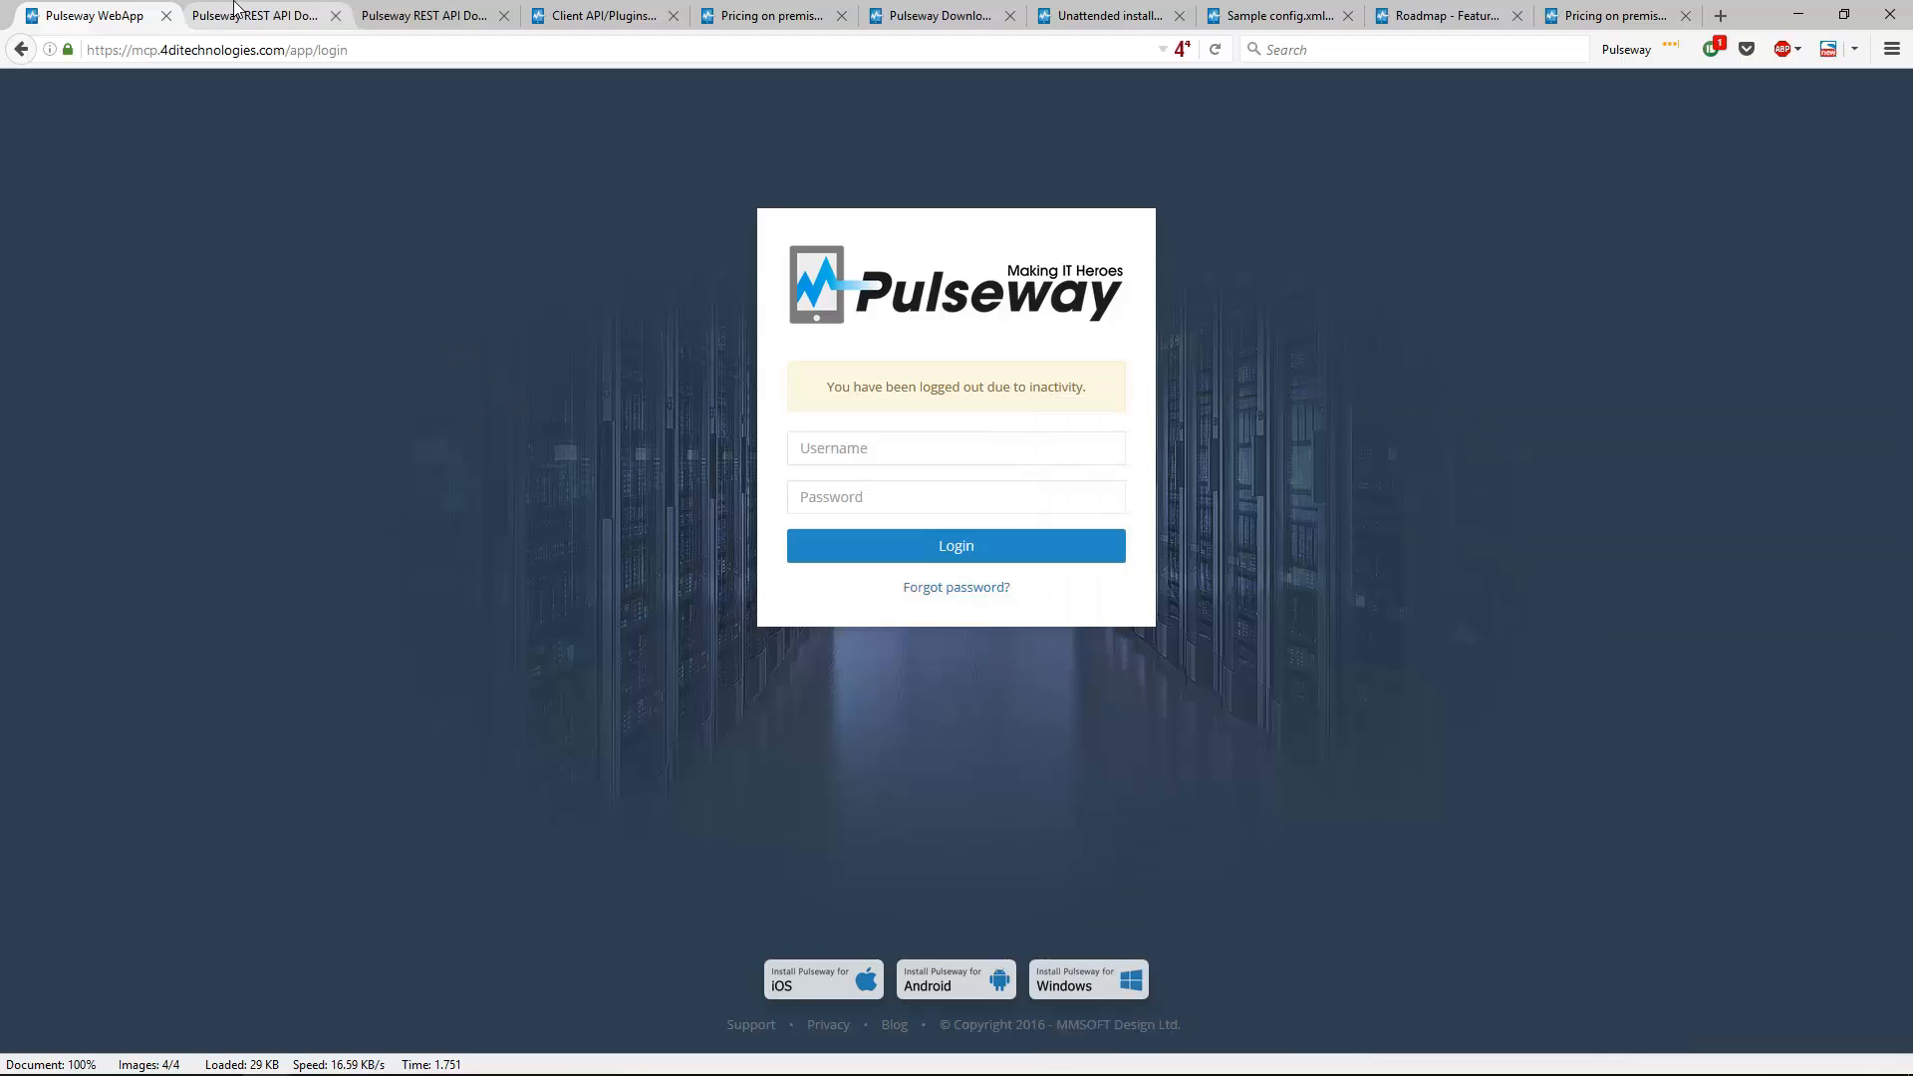
{"action": "left_click", "coordinate": [262, 15]}
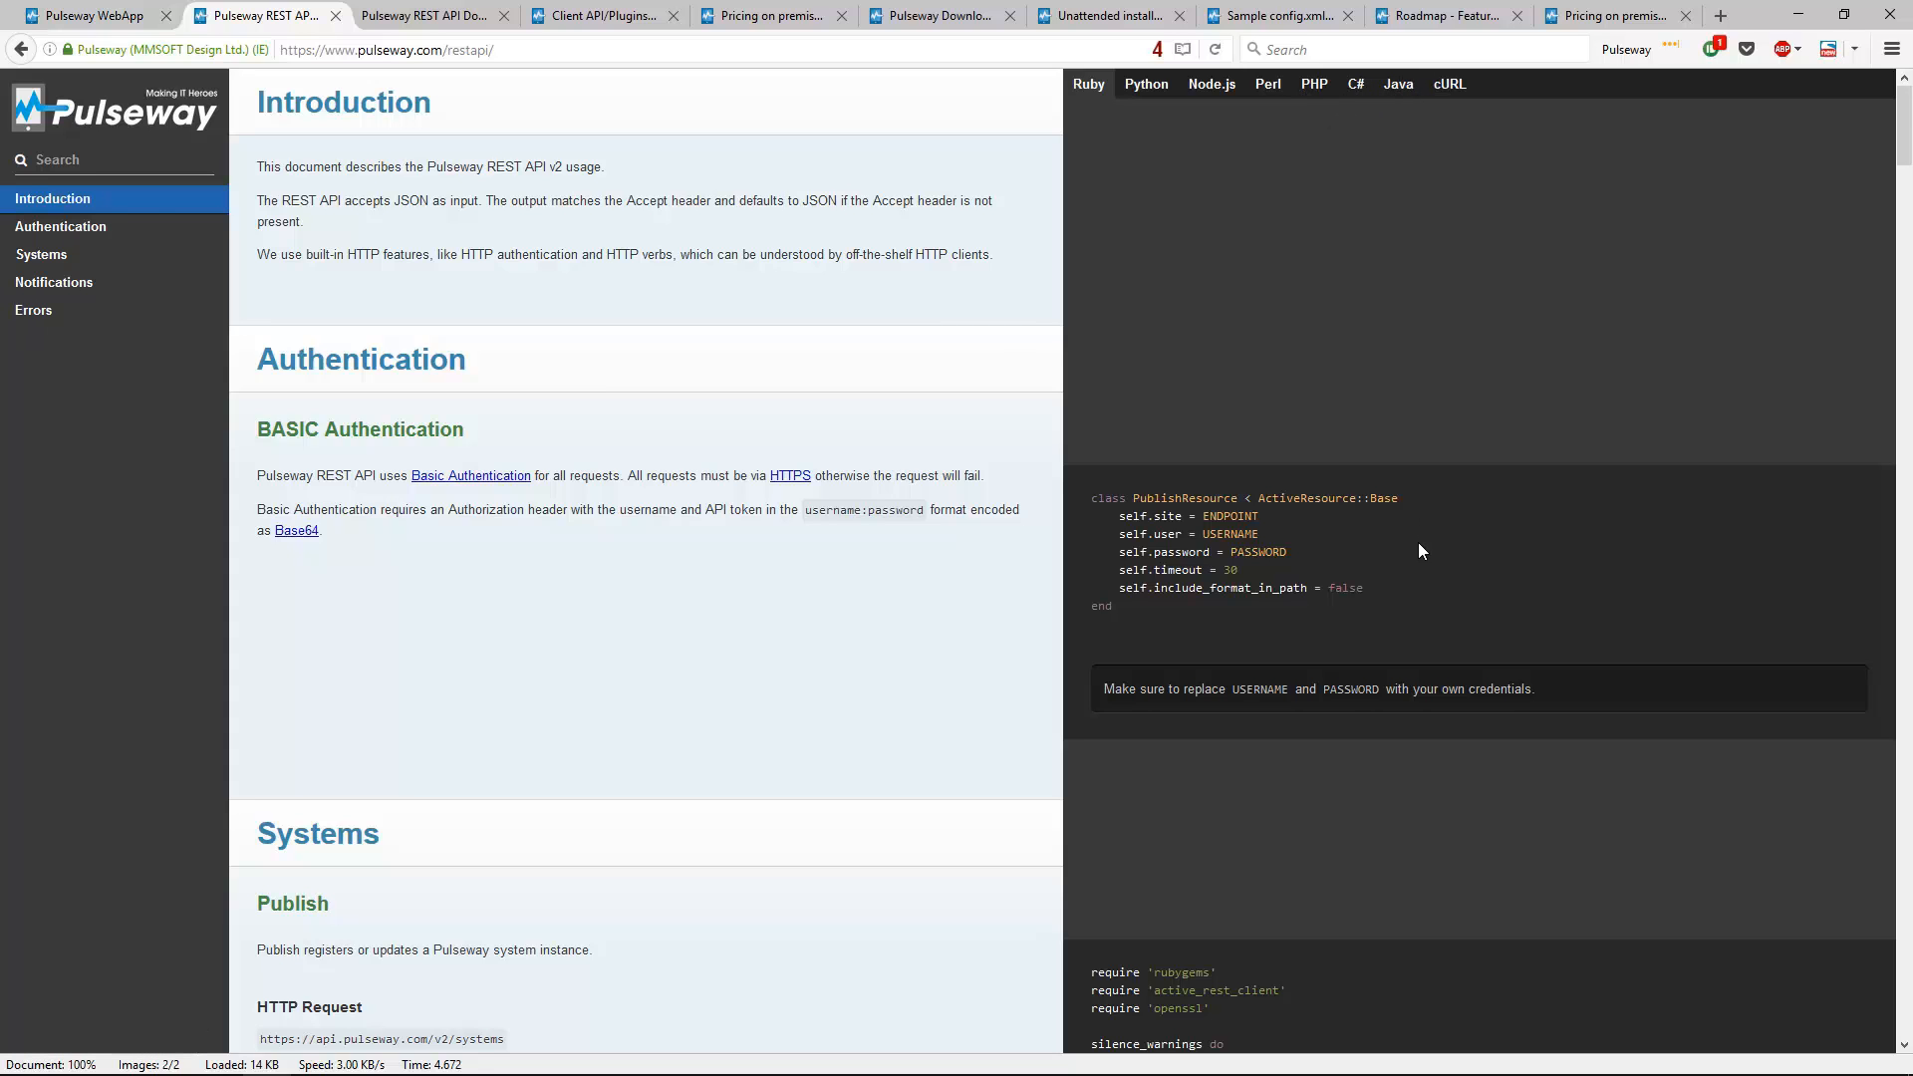
{"action": "scroll", "coordinate": [1420, 546], "scroll_direction": "down", "scroll_amount": 10}
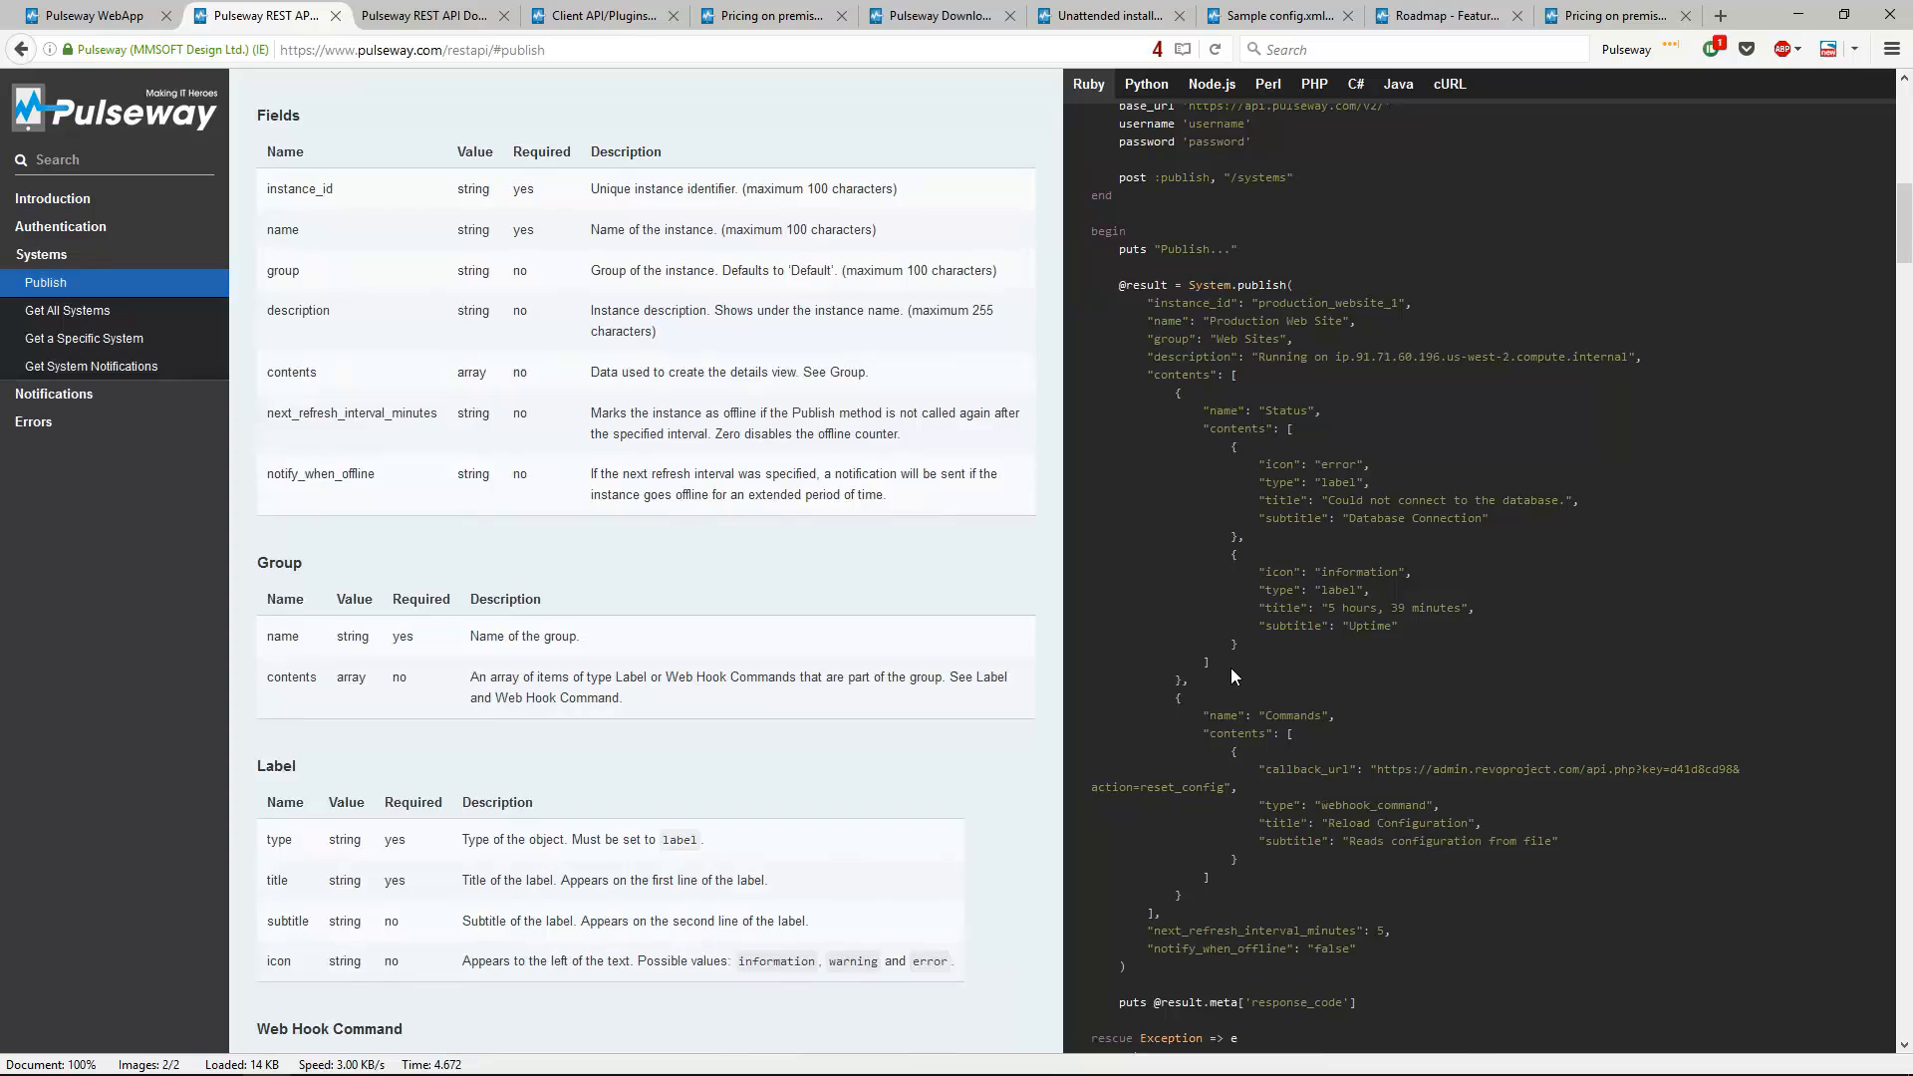
{"action": "scroll", "coordinate": [1229, 668], "scroll_direction": "down", "scroll_amount": 10}
{"action": "scroll", "coordinate": [1250, 658], "scroll_direction": "up", "scroll_amount": 10}
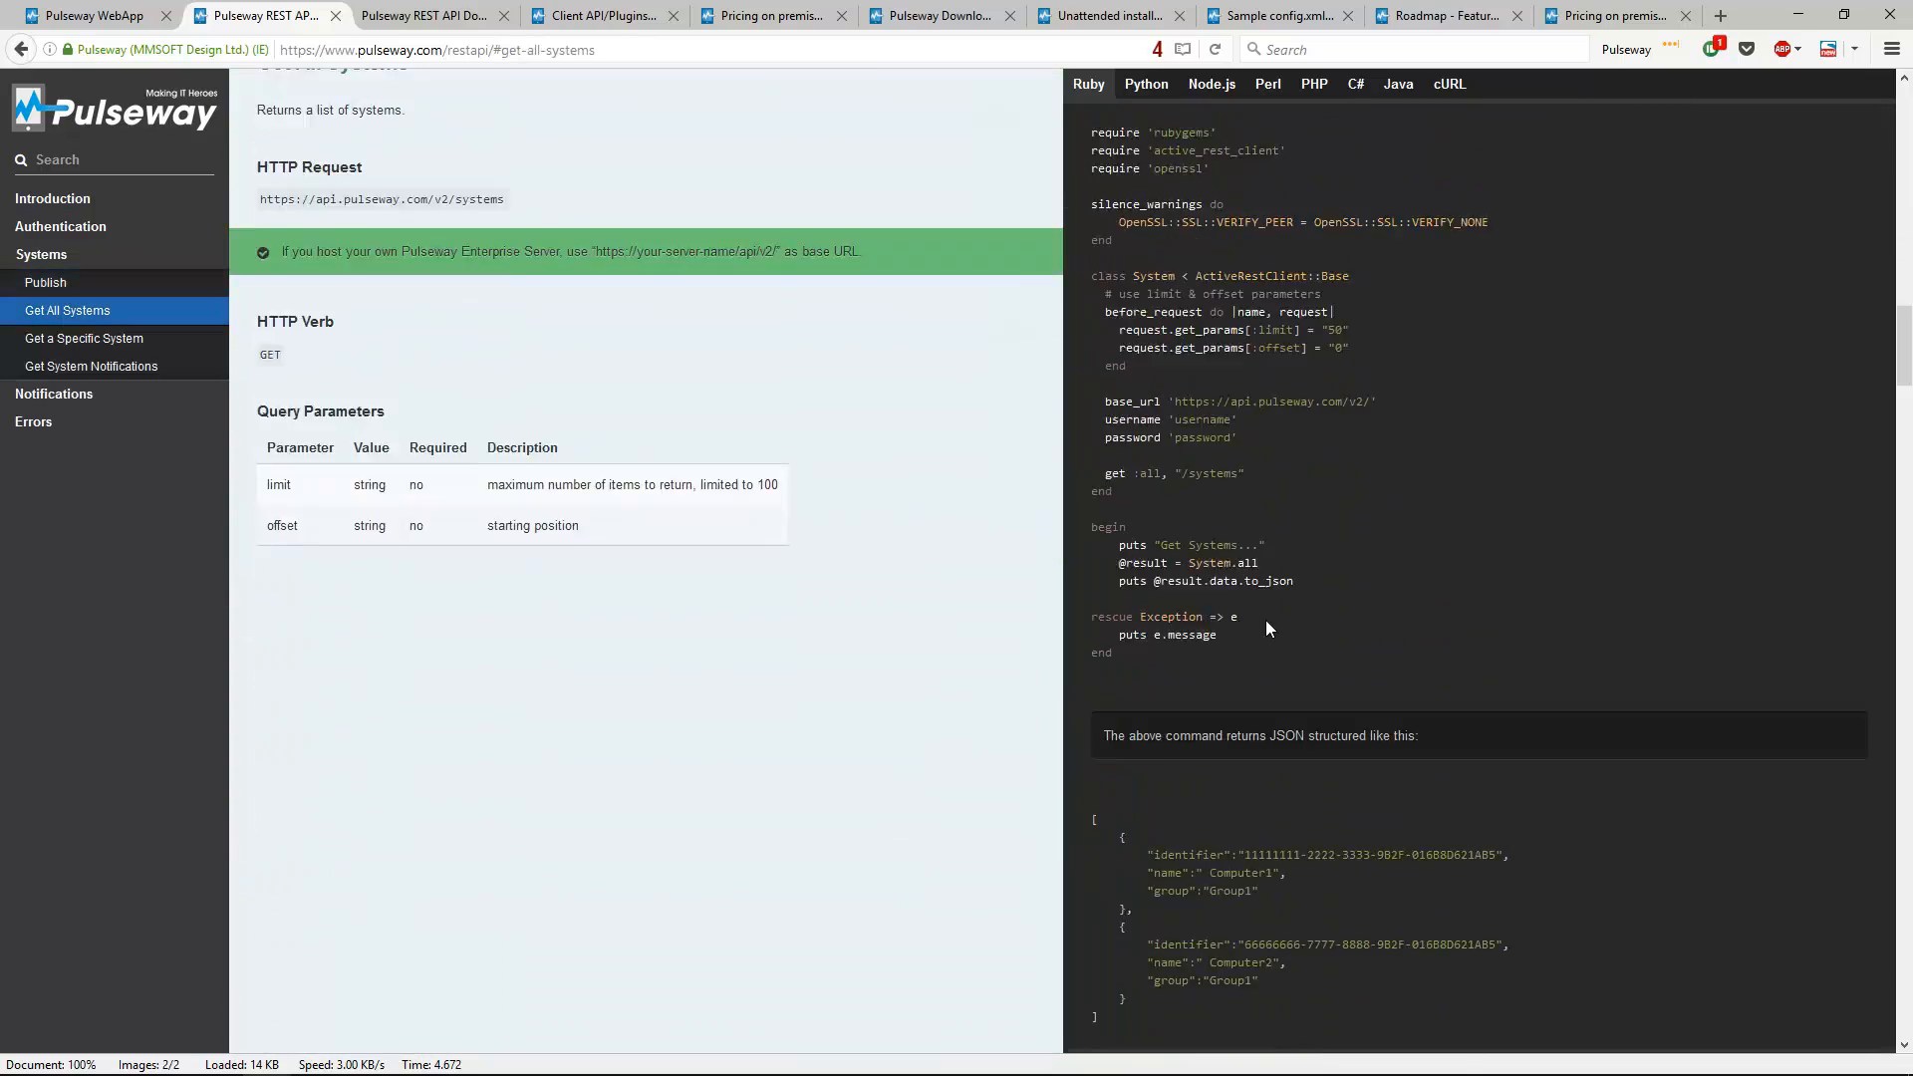
{"action": "scroll", "coordinate": [1241, 688], "scroll_direction": "up", "scroll_amount": 10}
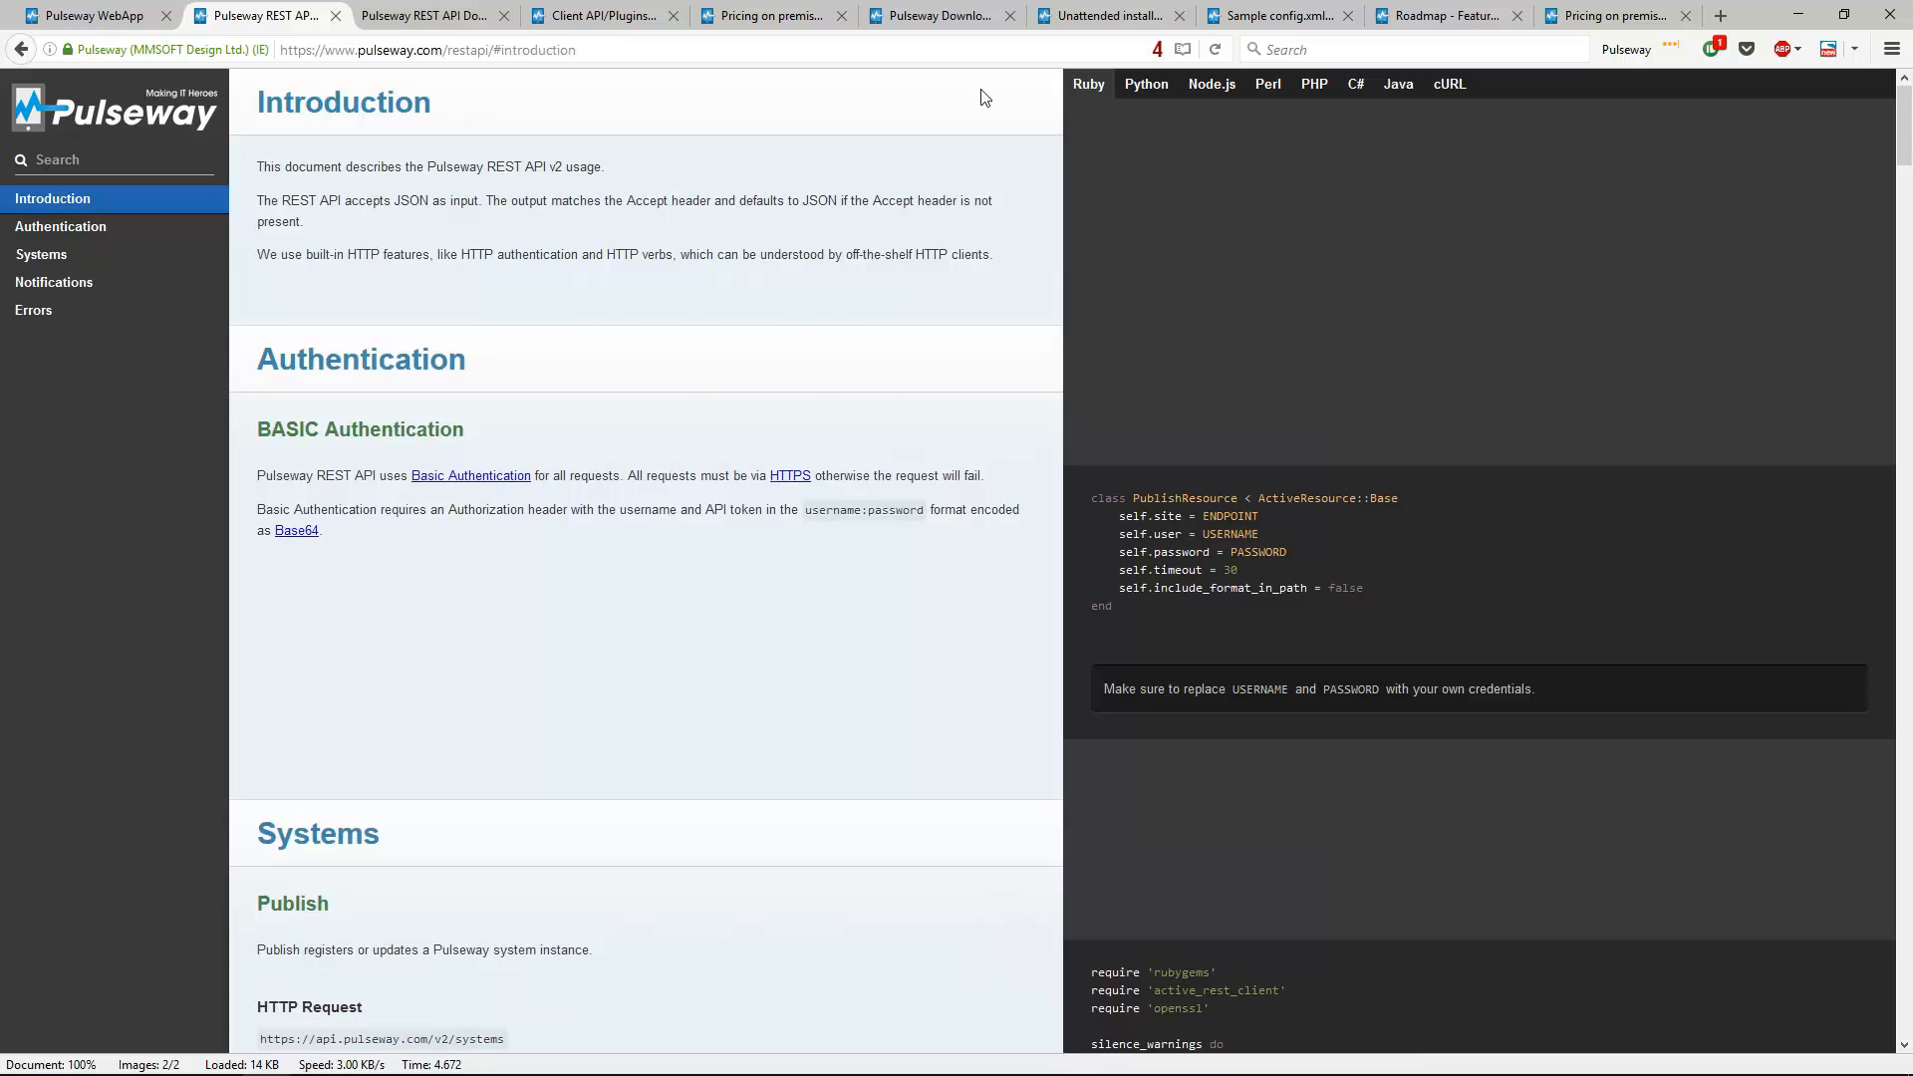
Log in to the Pulseway WebApp with the saved credentials and review the license information and notifications history
{"action": "left_click", "coordinate": [75, 10]}
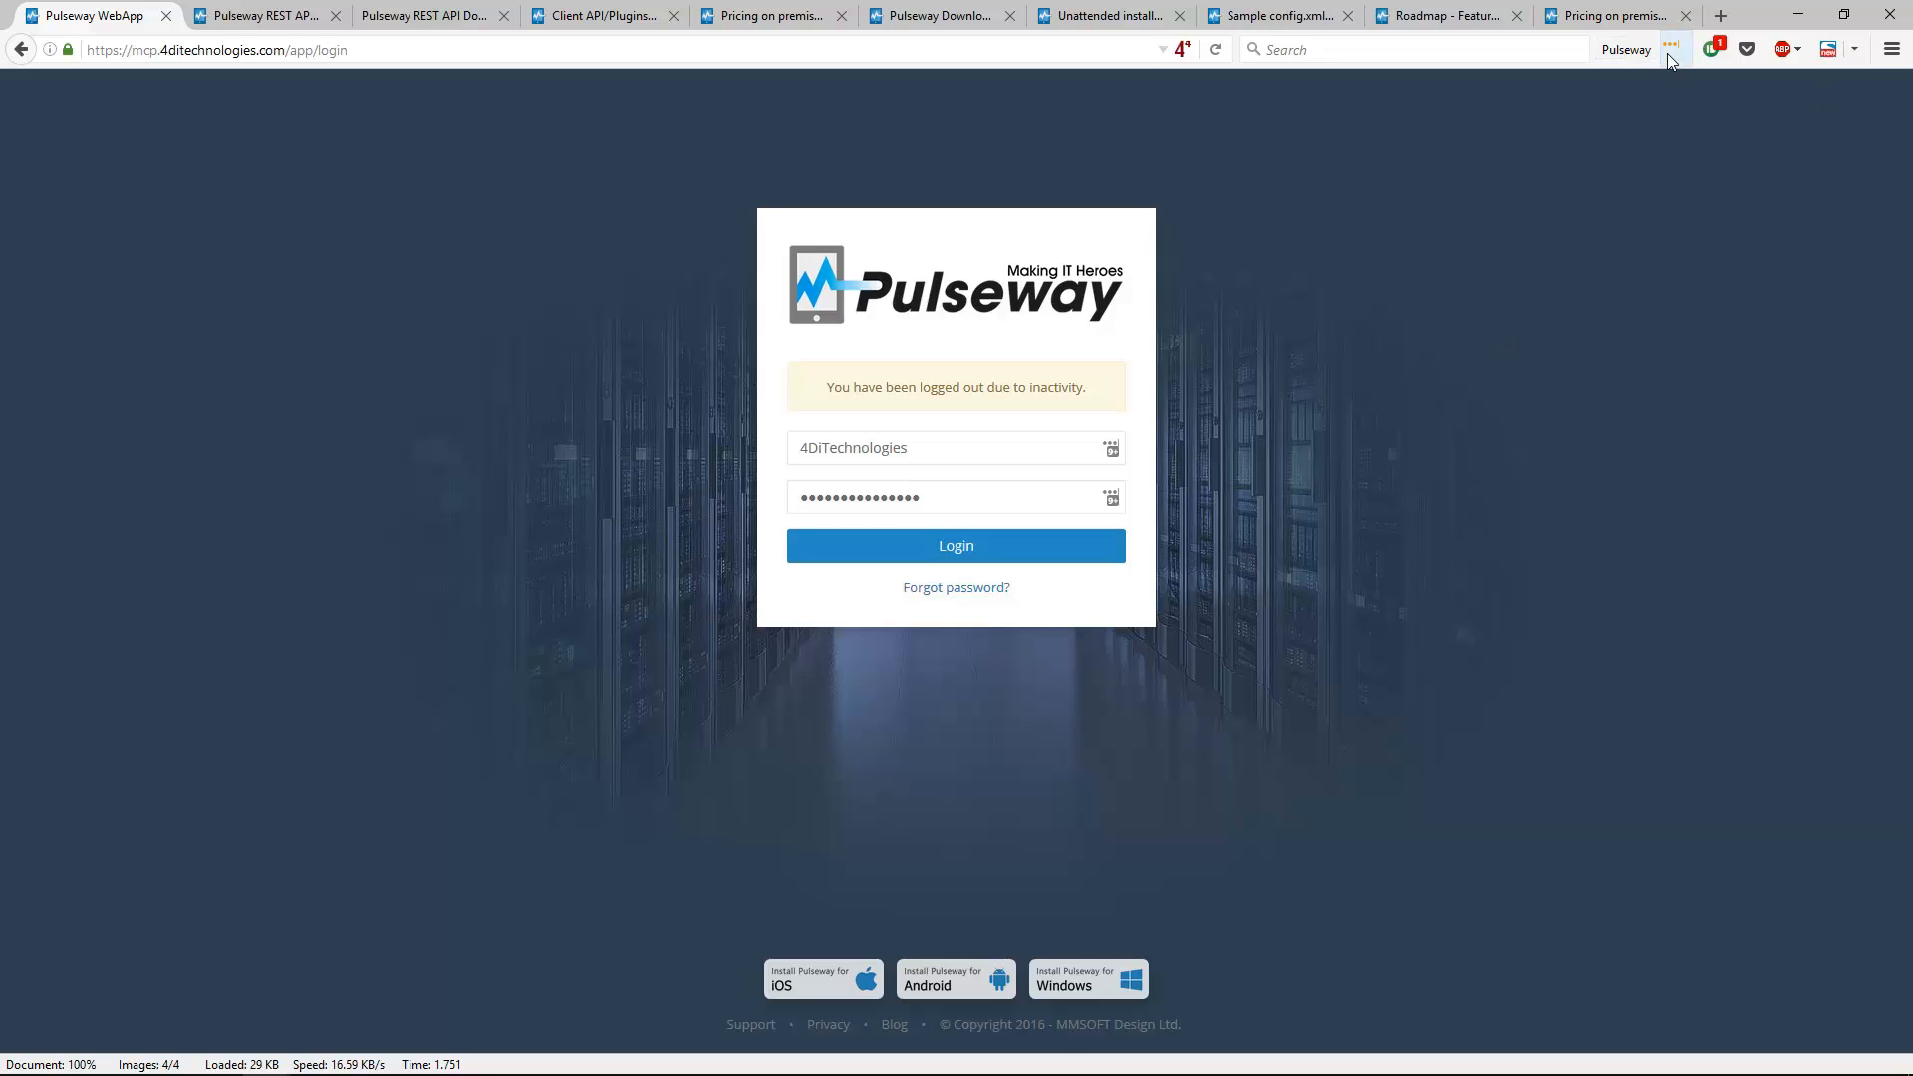
{"action": "left_click", "coordinate": [819, 561]}
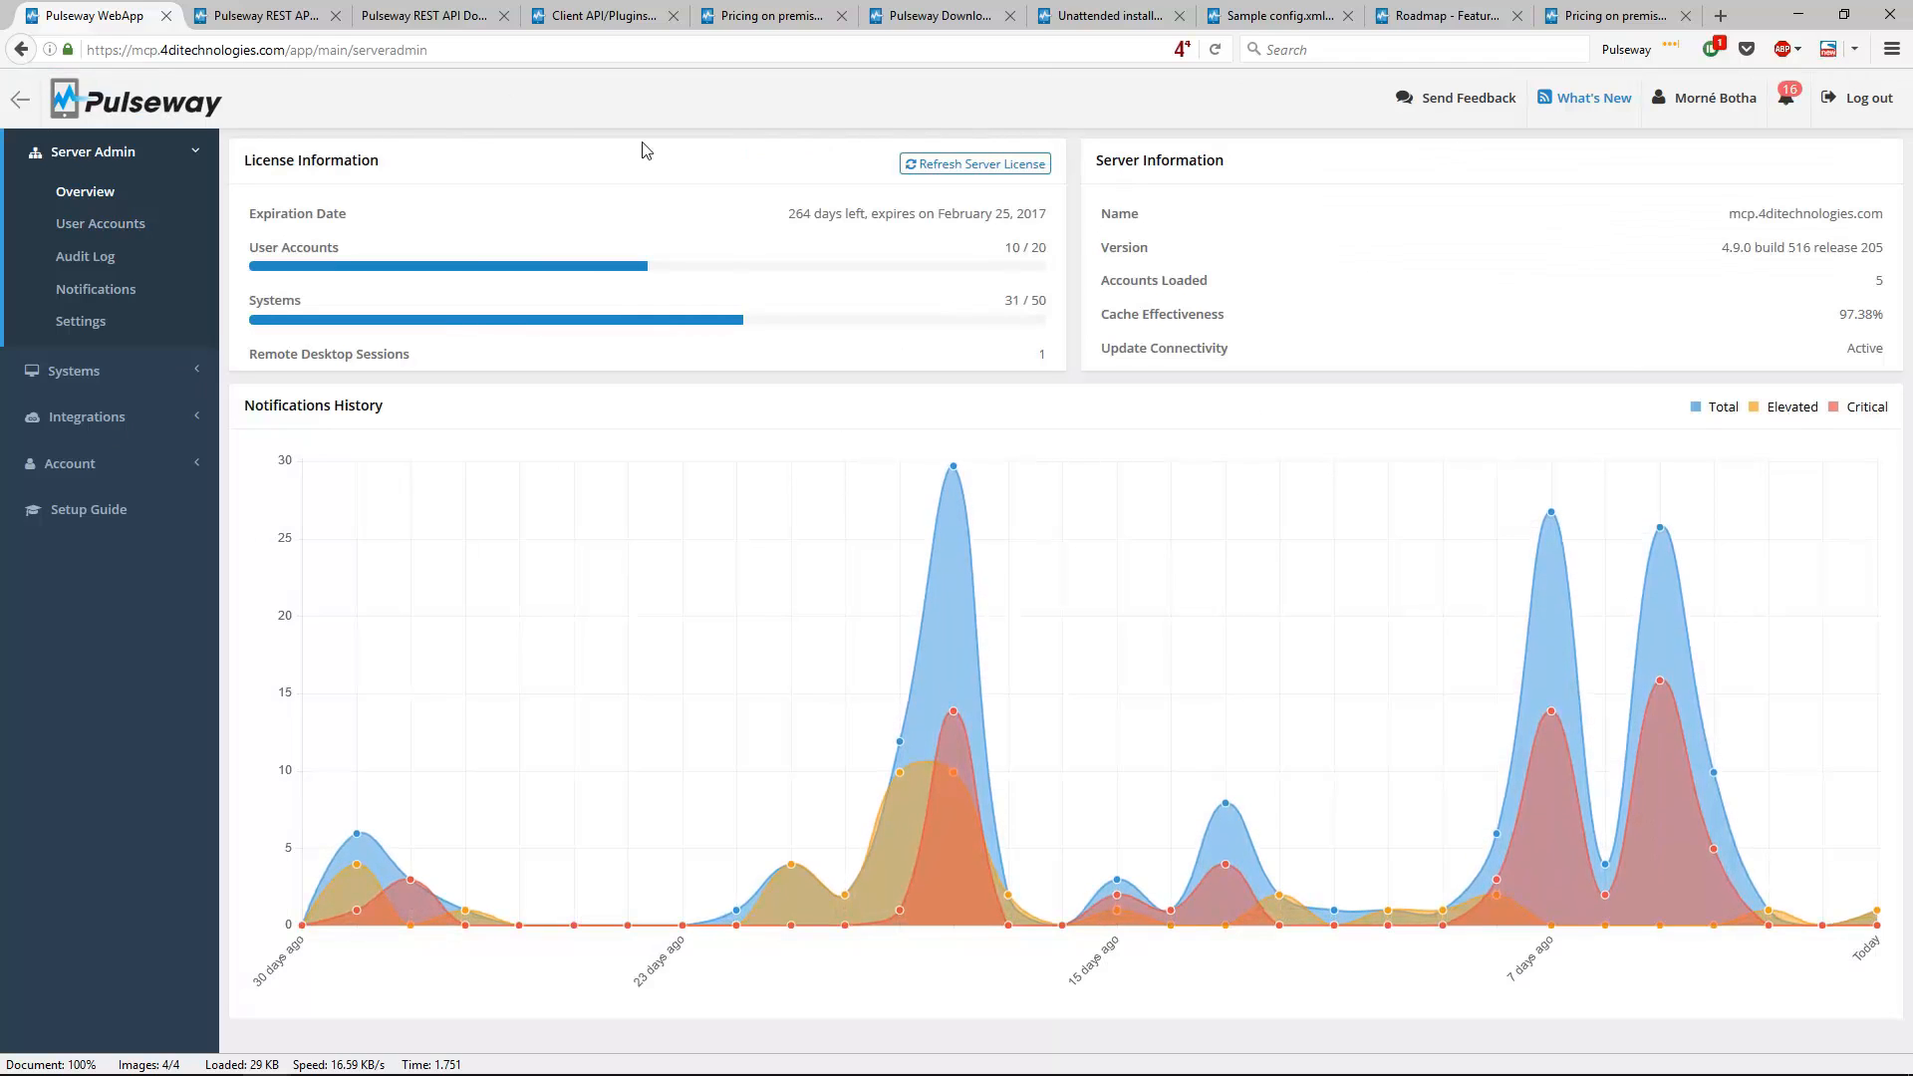
{"action": "left_click_drag", "start_coordinate": [788, 214], "coordinate": [846, 214]}
{"action": "left_click", "coordinate": [894, 214]}
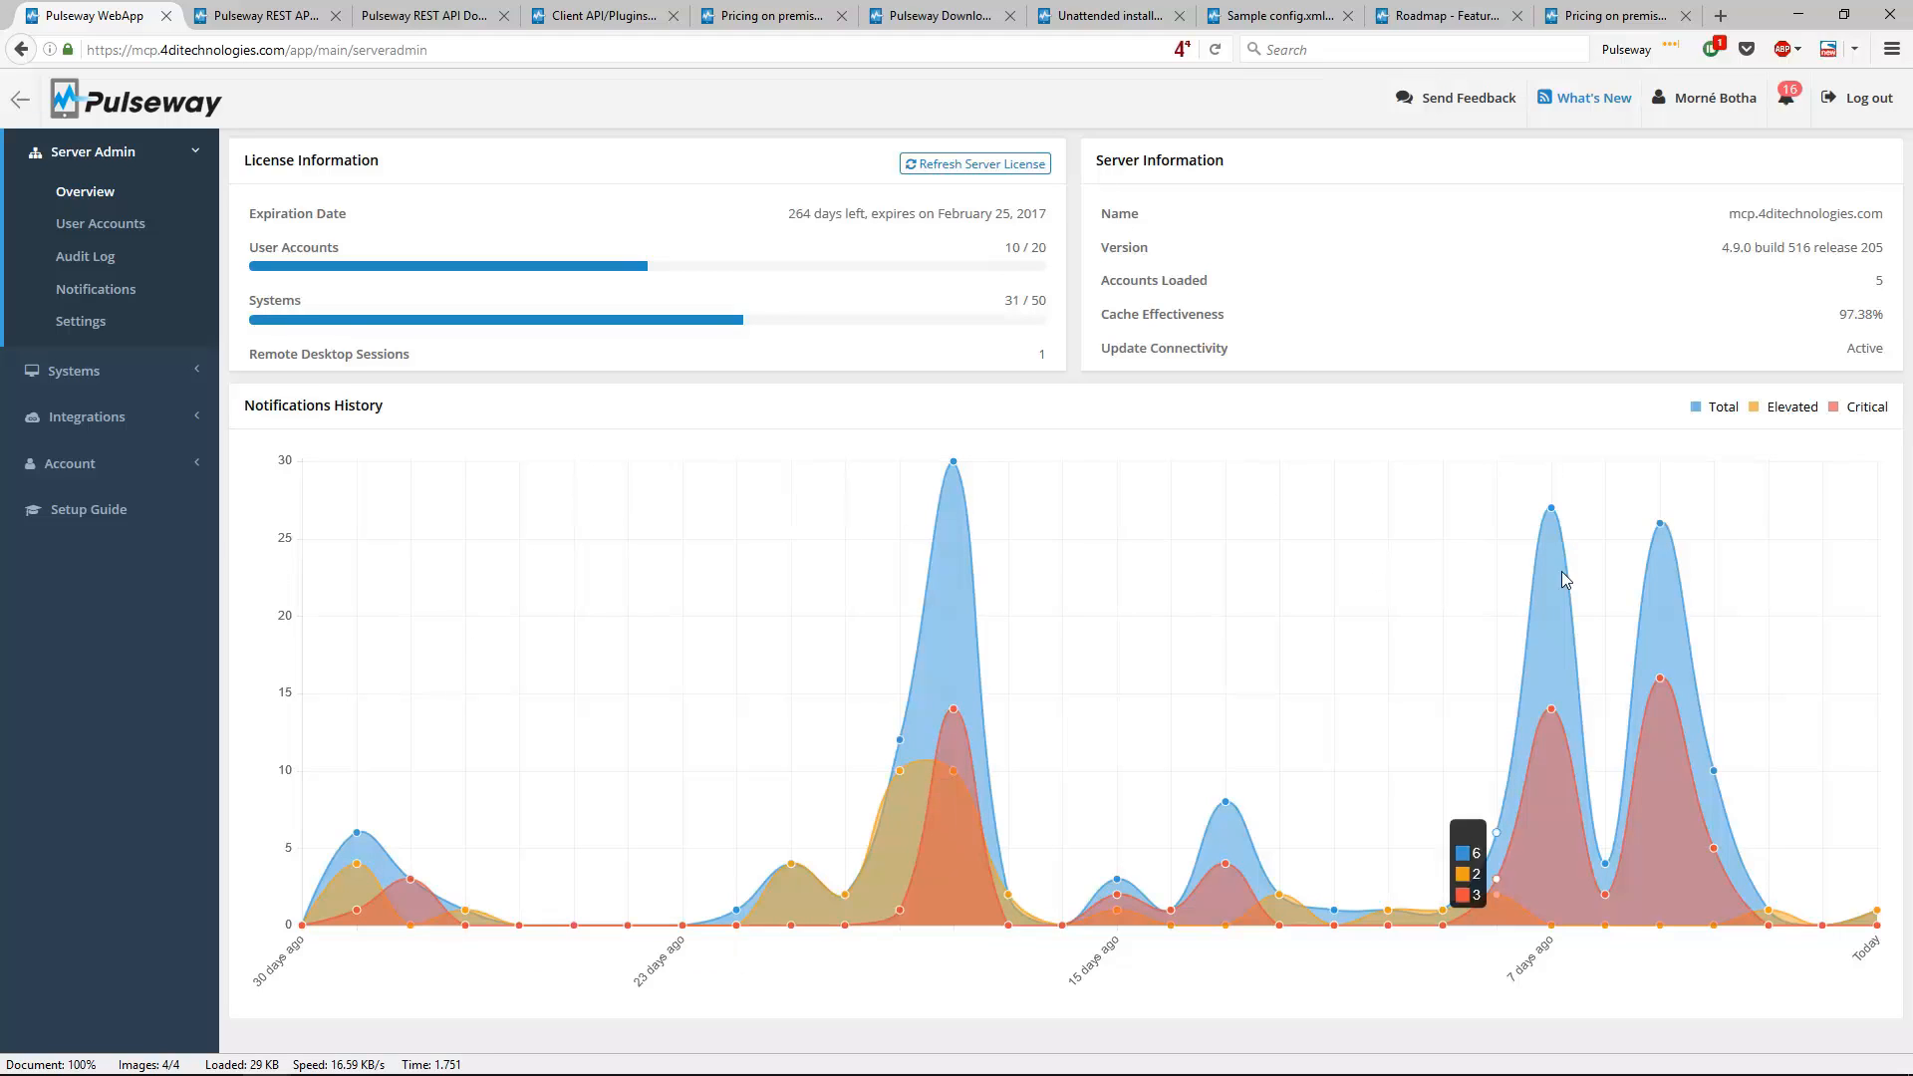
{"action": "mouse_move", "coordinate": [1874, 909]}
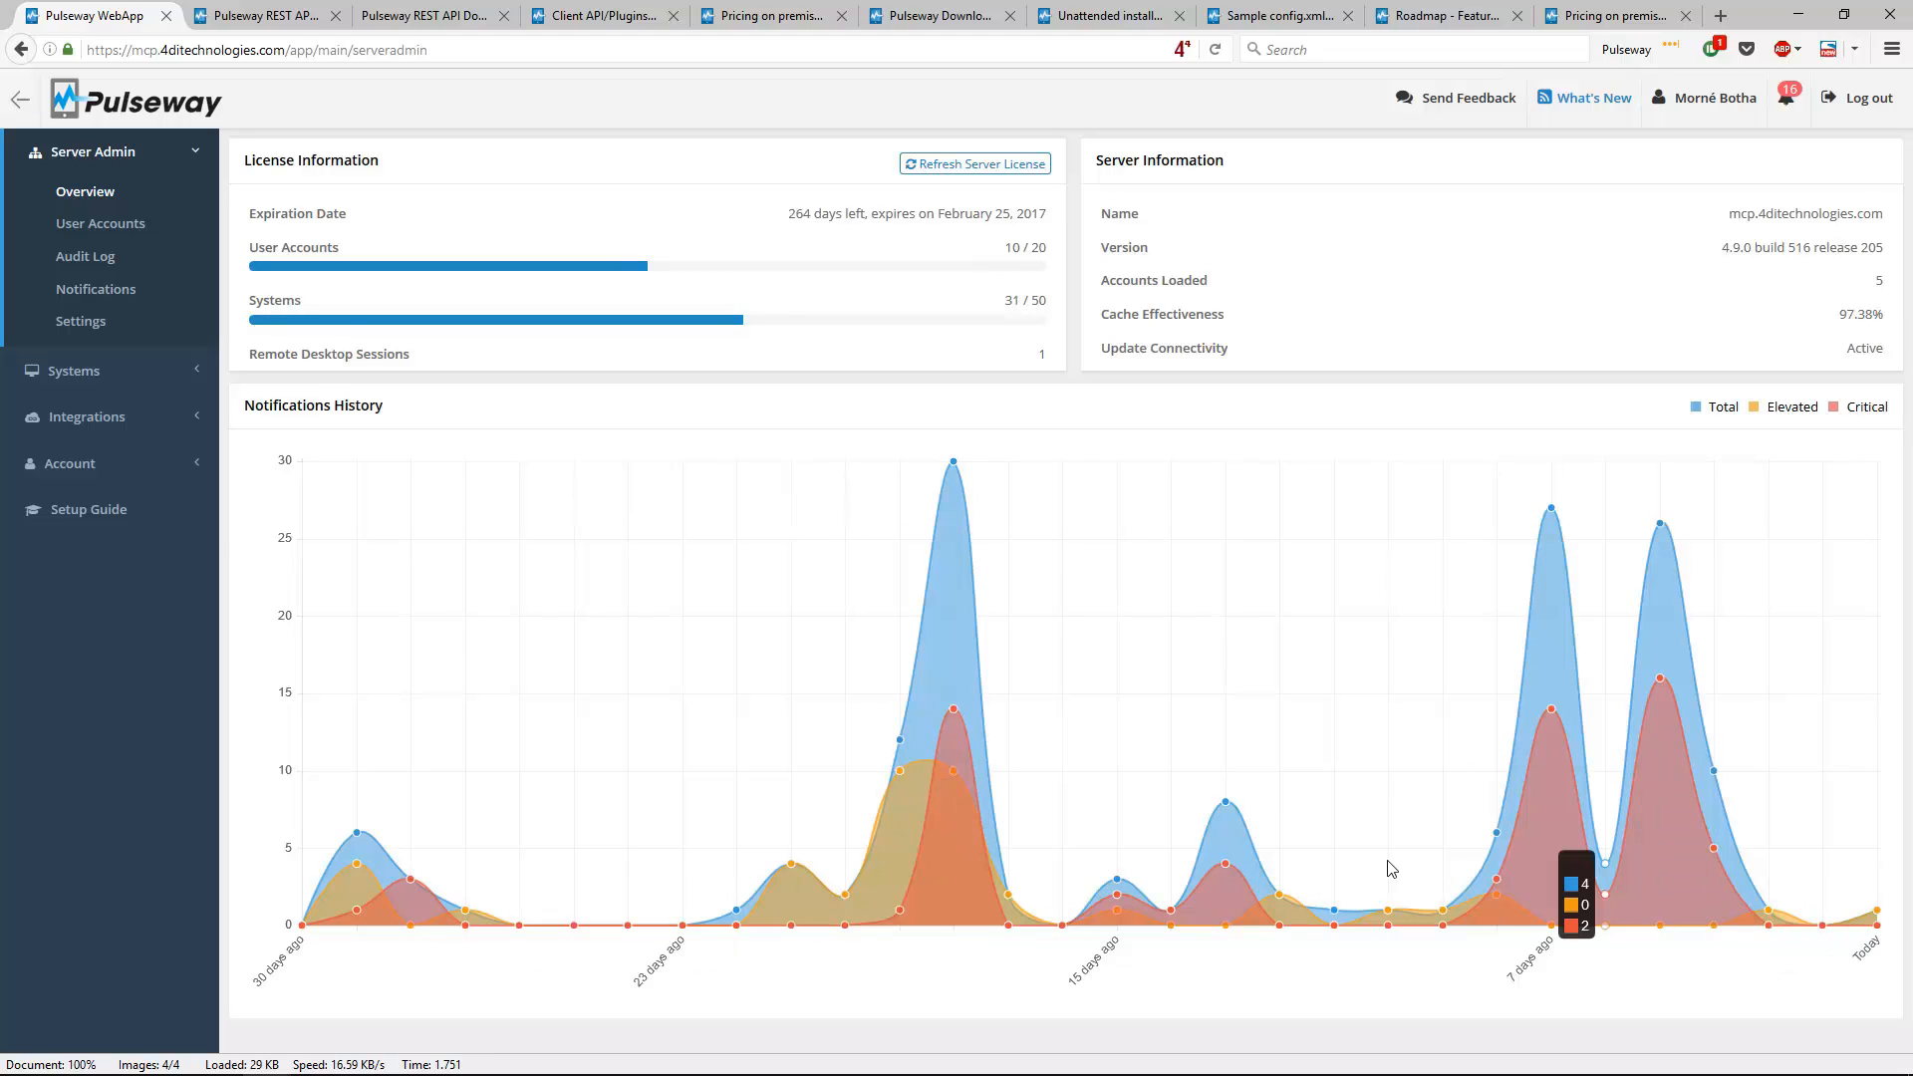
Open the "systems-" user account in the server administration and review its list of systems
{"action": "left_click", "coordinate": [90, 226]}
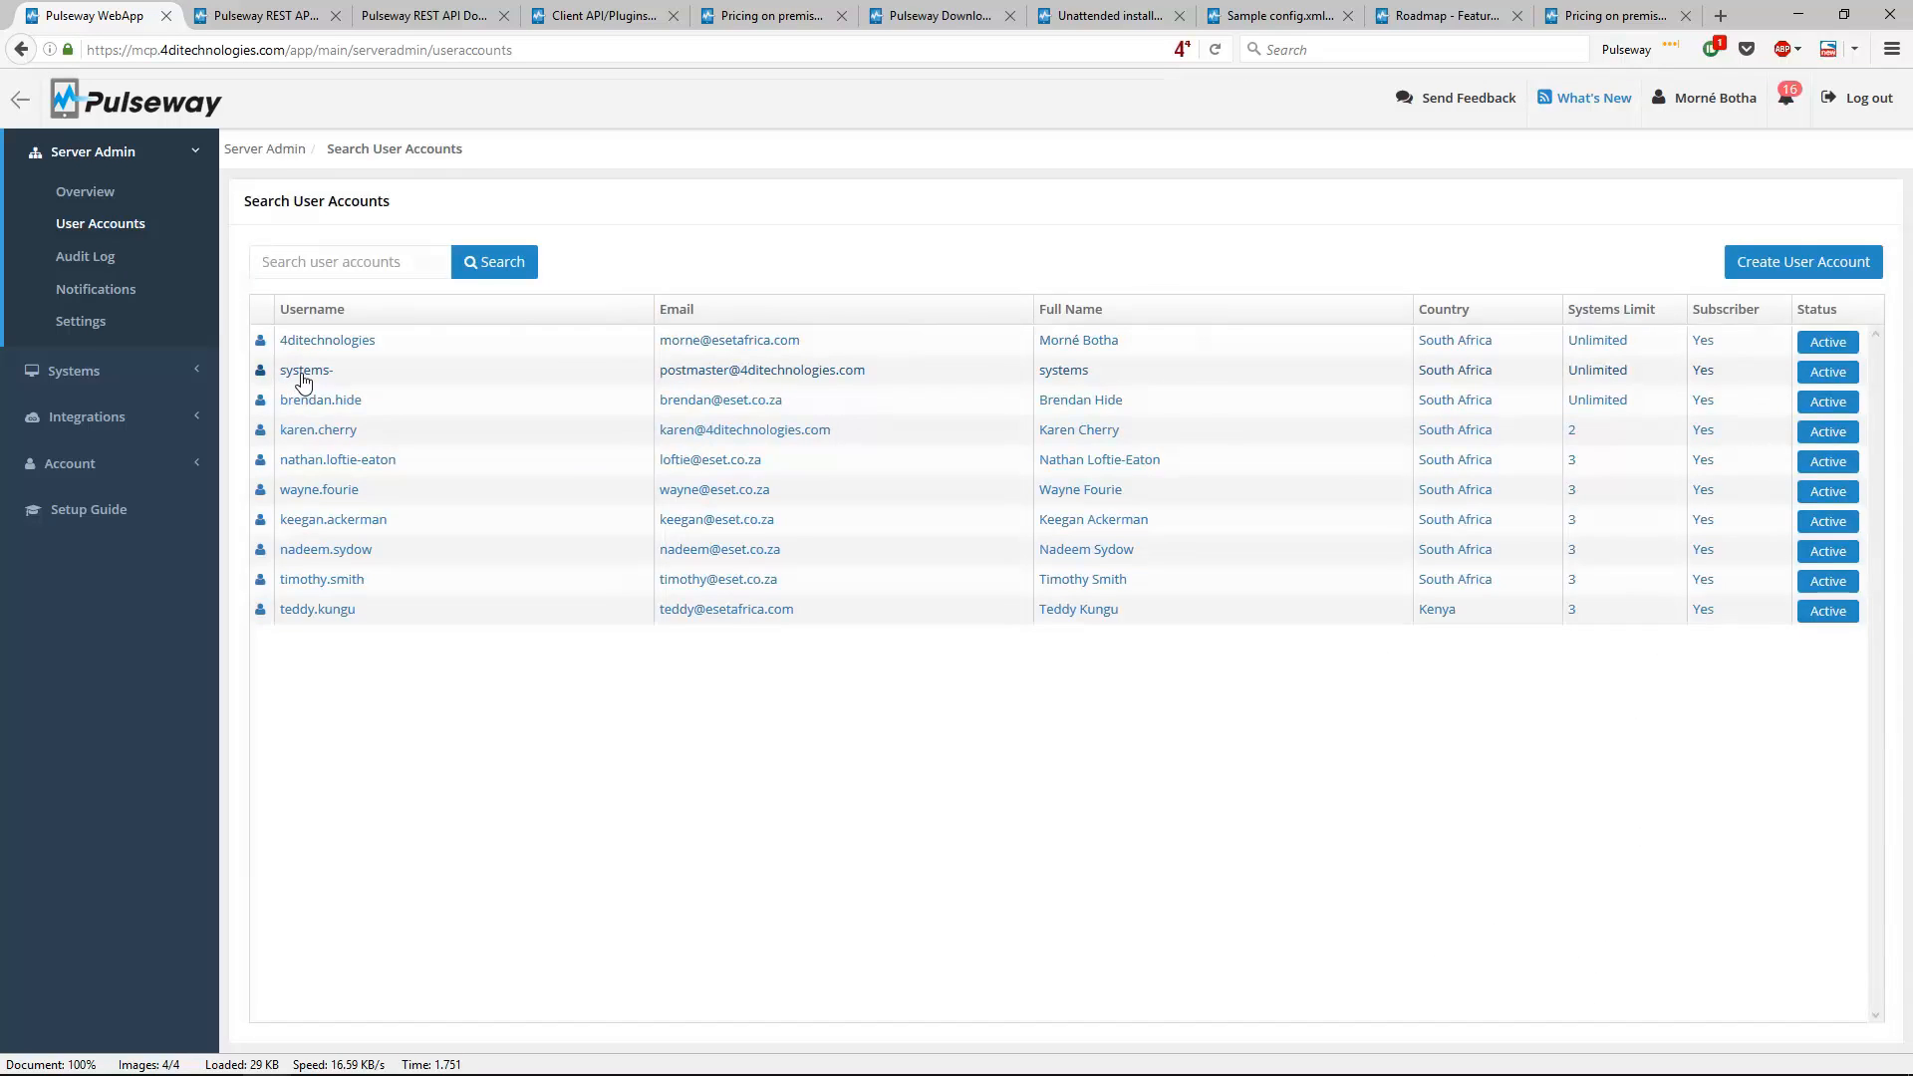
{"action": "left_click", "coordinate": [303, 375]}
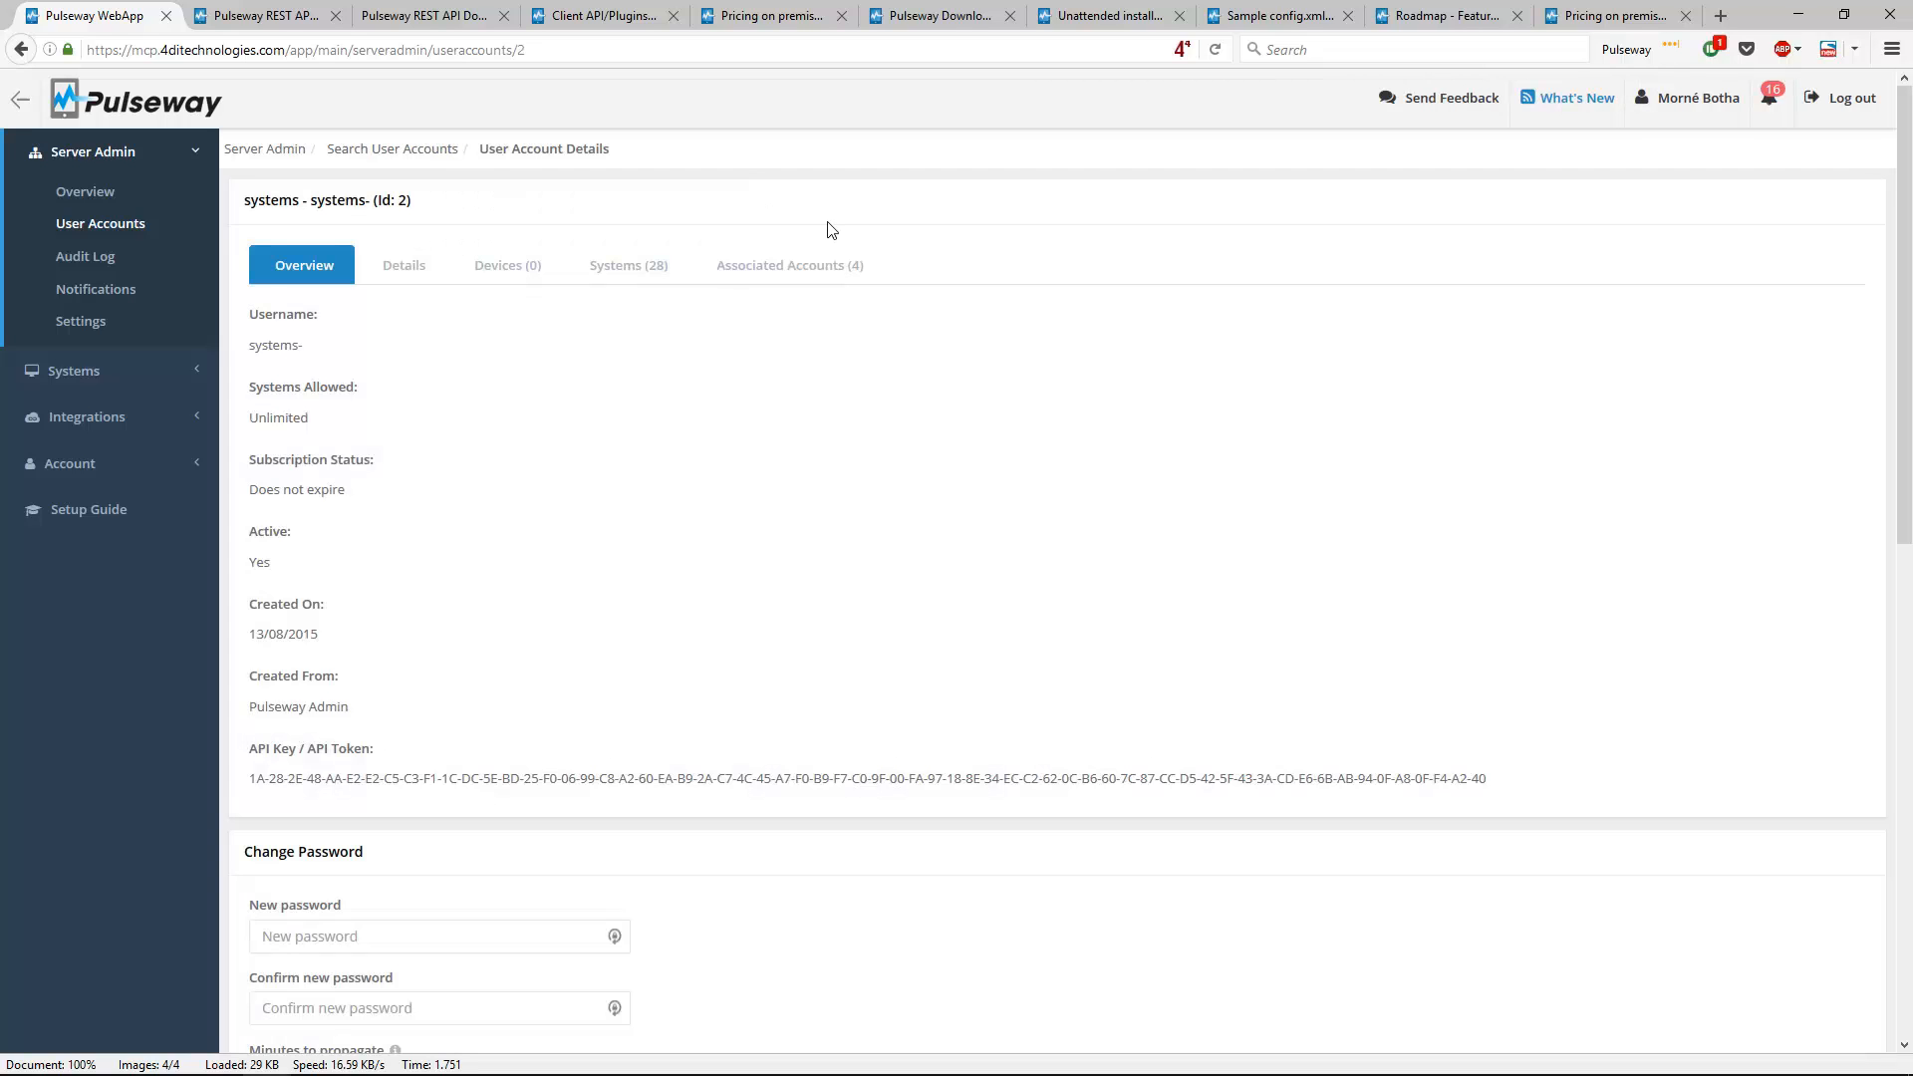
{"action": "left_click", "coordinate": [630, 271]}
{"action": "scroll", "coordinate": [615, 820], "scroll_direction": "down", "scroll_amount": 5}
{"action": "scroll", "coordinate": [615, 812], "scroll_direction": "up", "scroll_amount": 5}
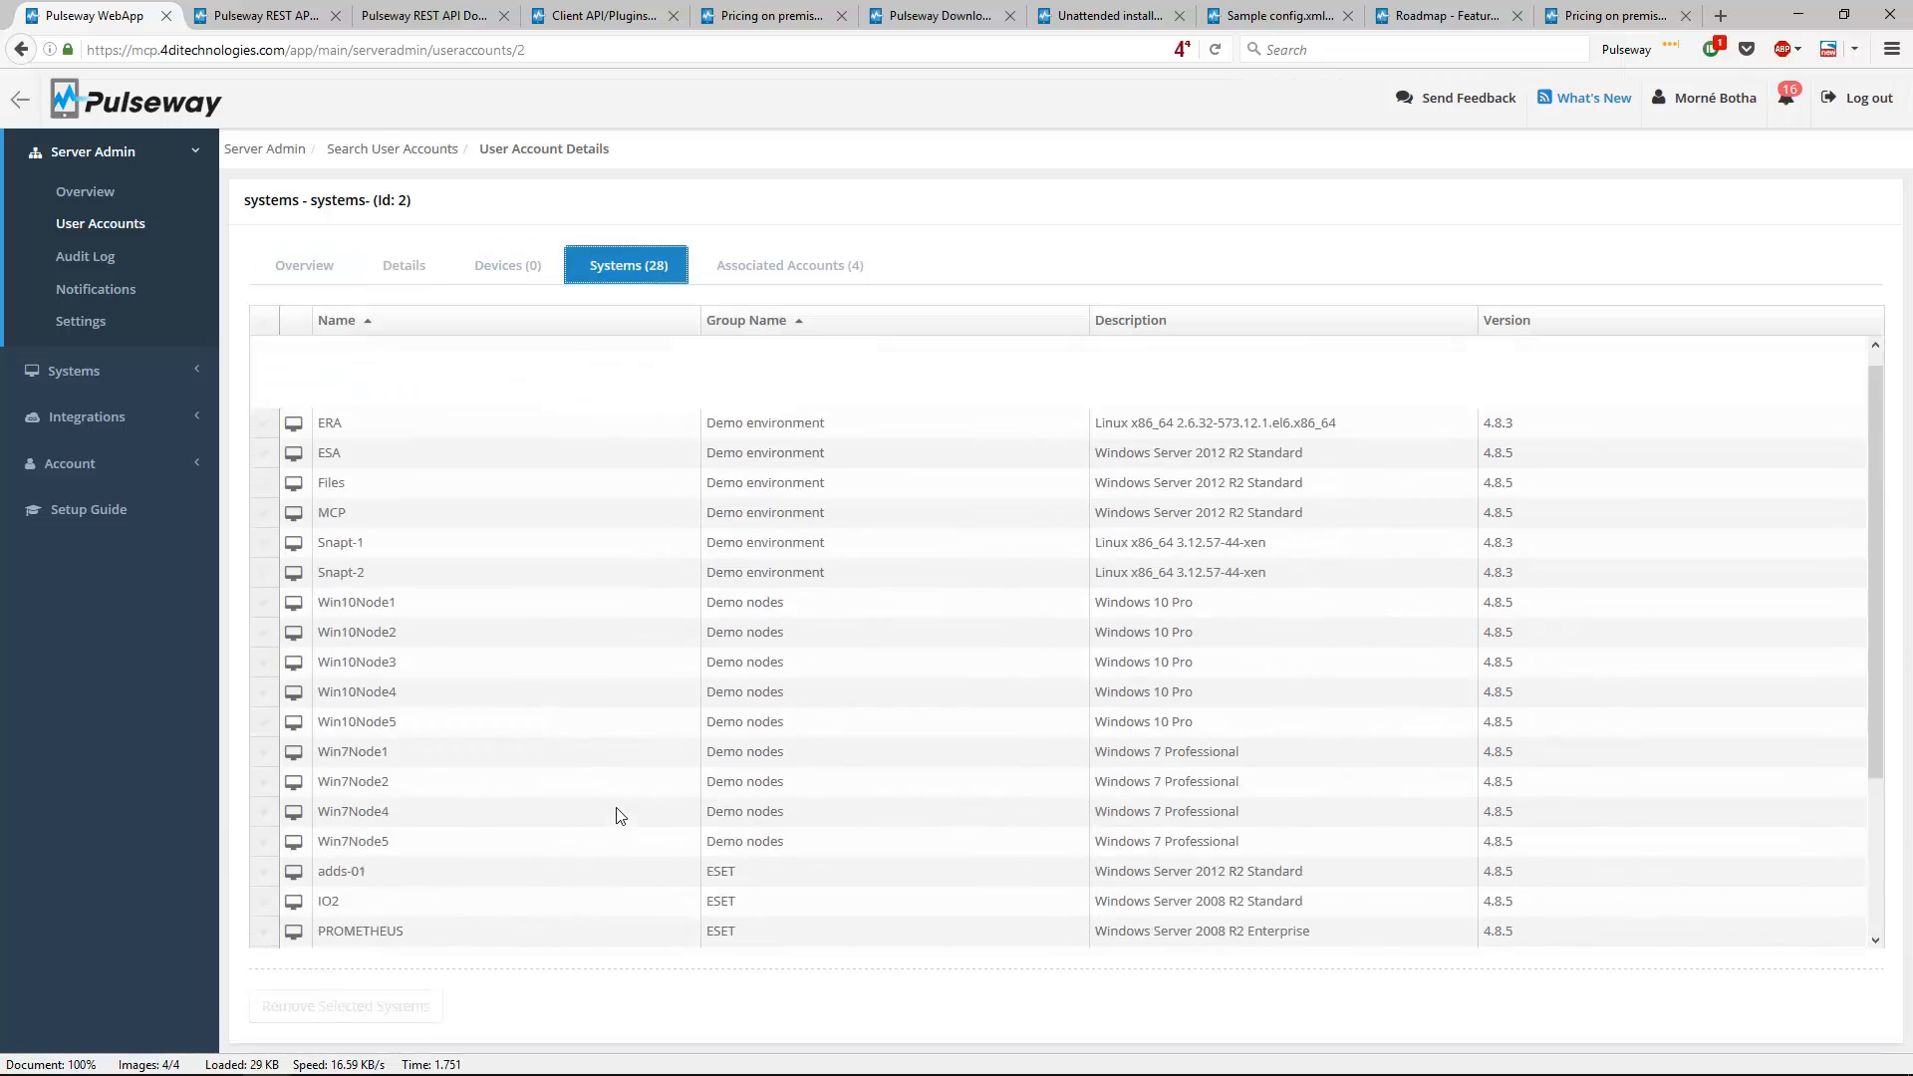
List the account's associated accounts and open the system access details of the 4ditechnologies account
{"action": "left_click", "coordinate": [773, 271]}
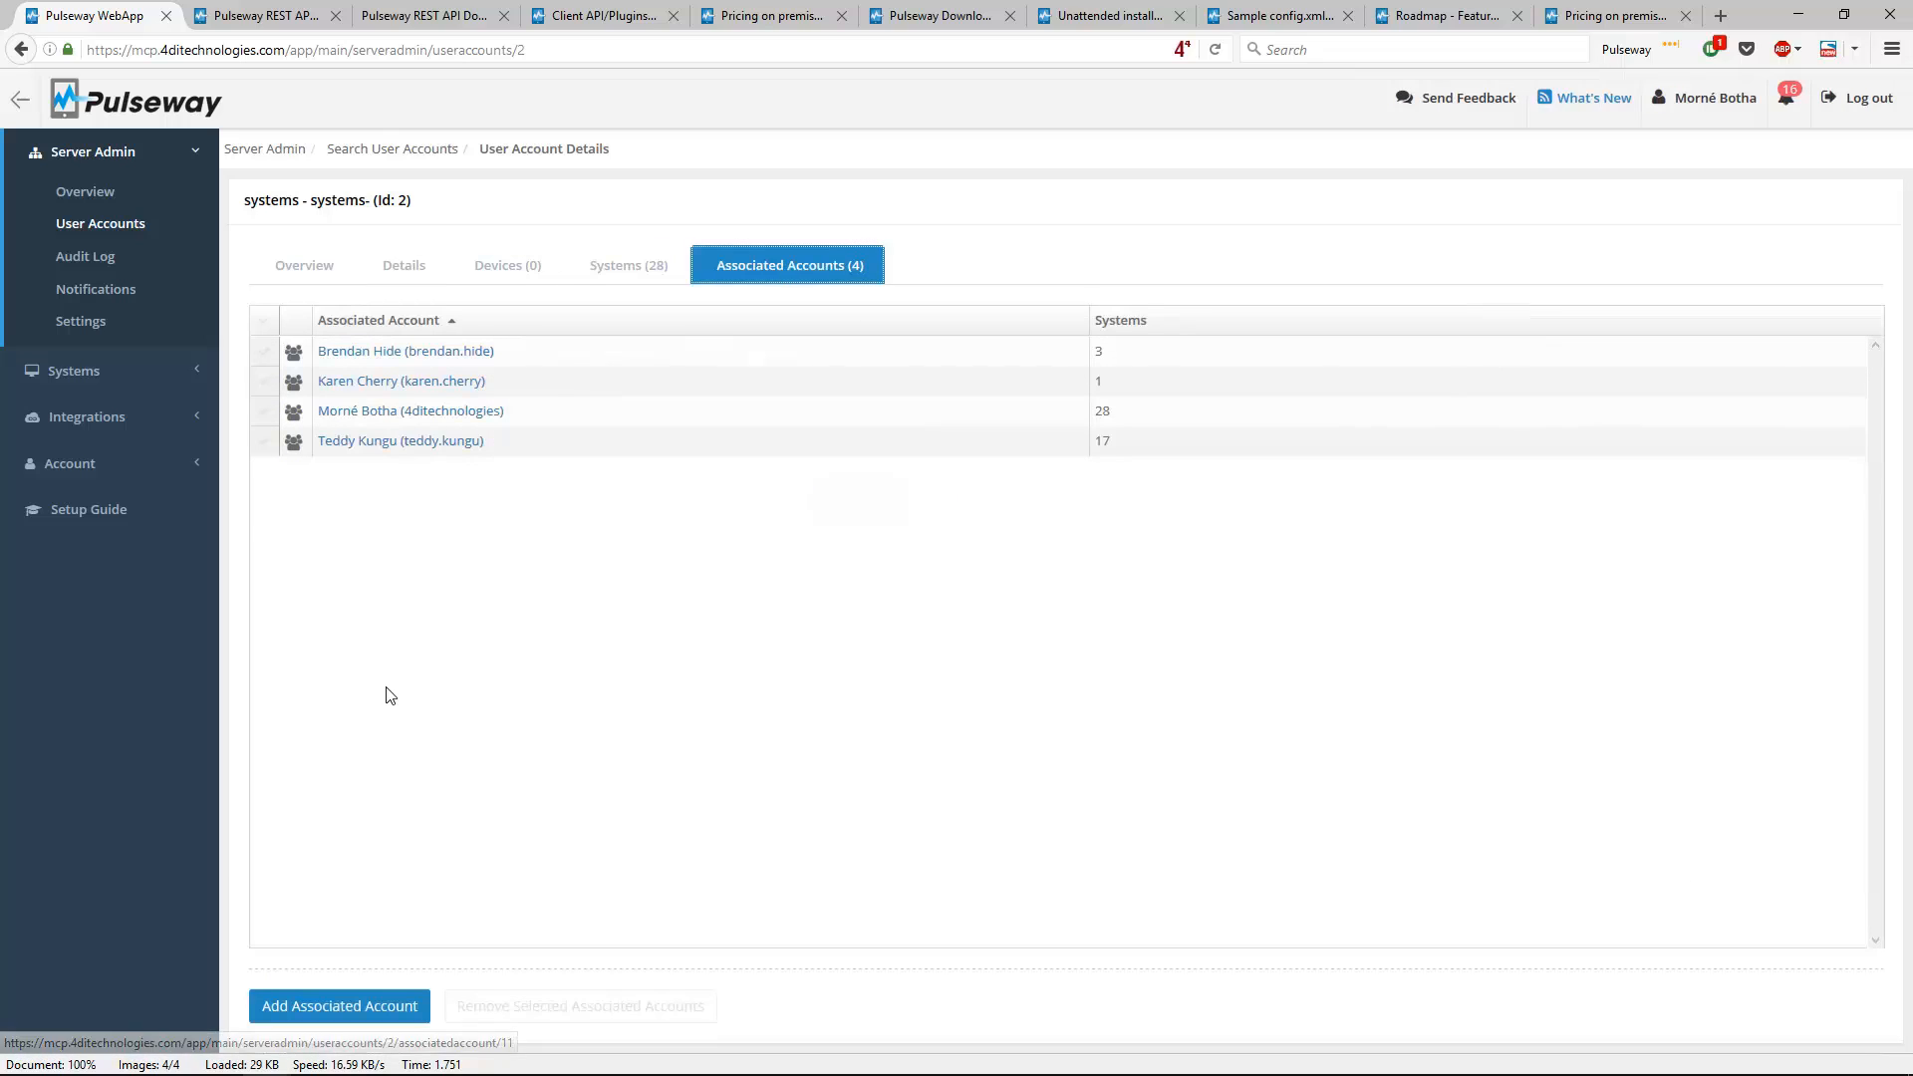
{"action": "left_click", "coordinate": [376, 413]}
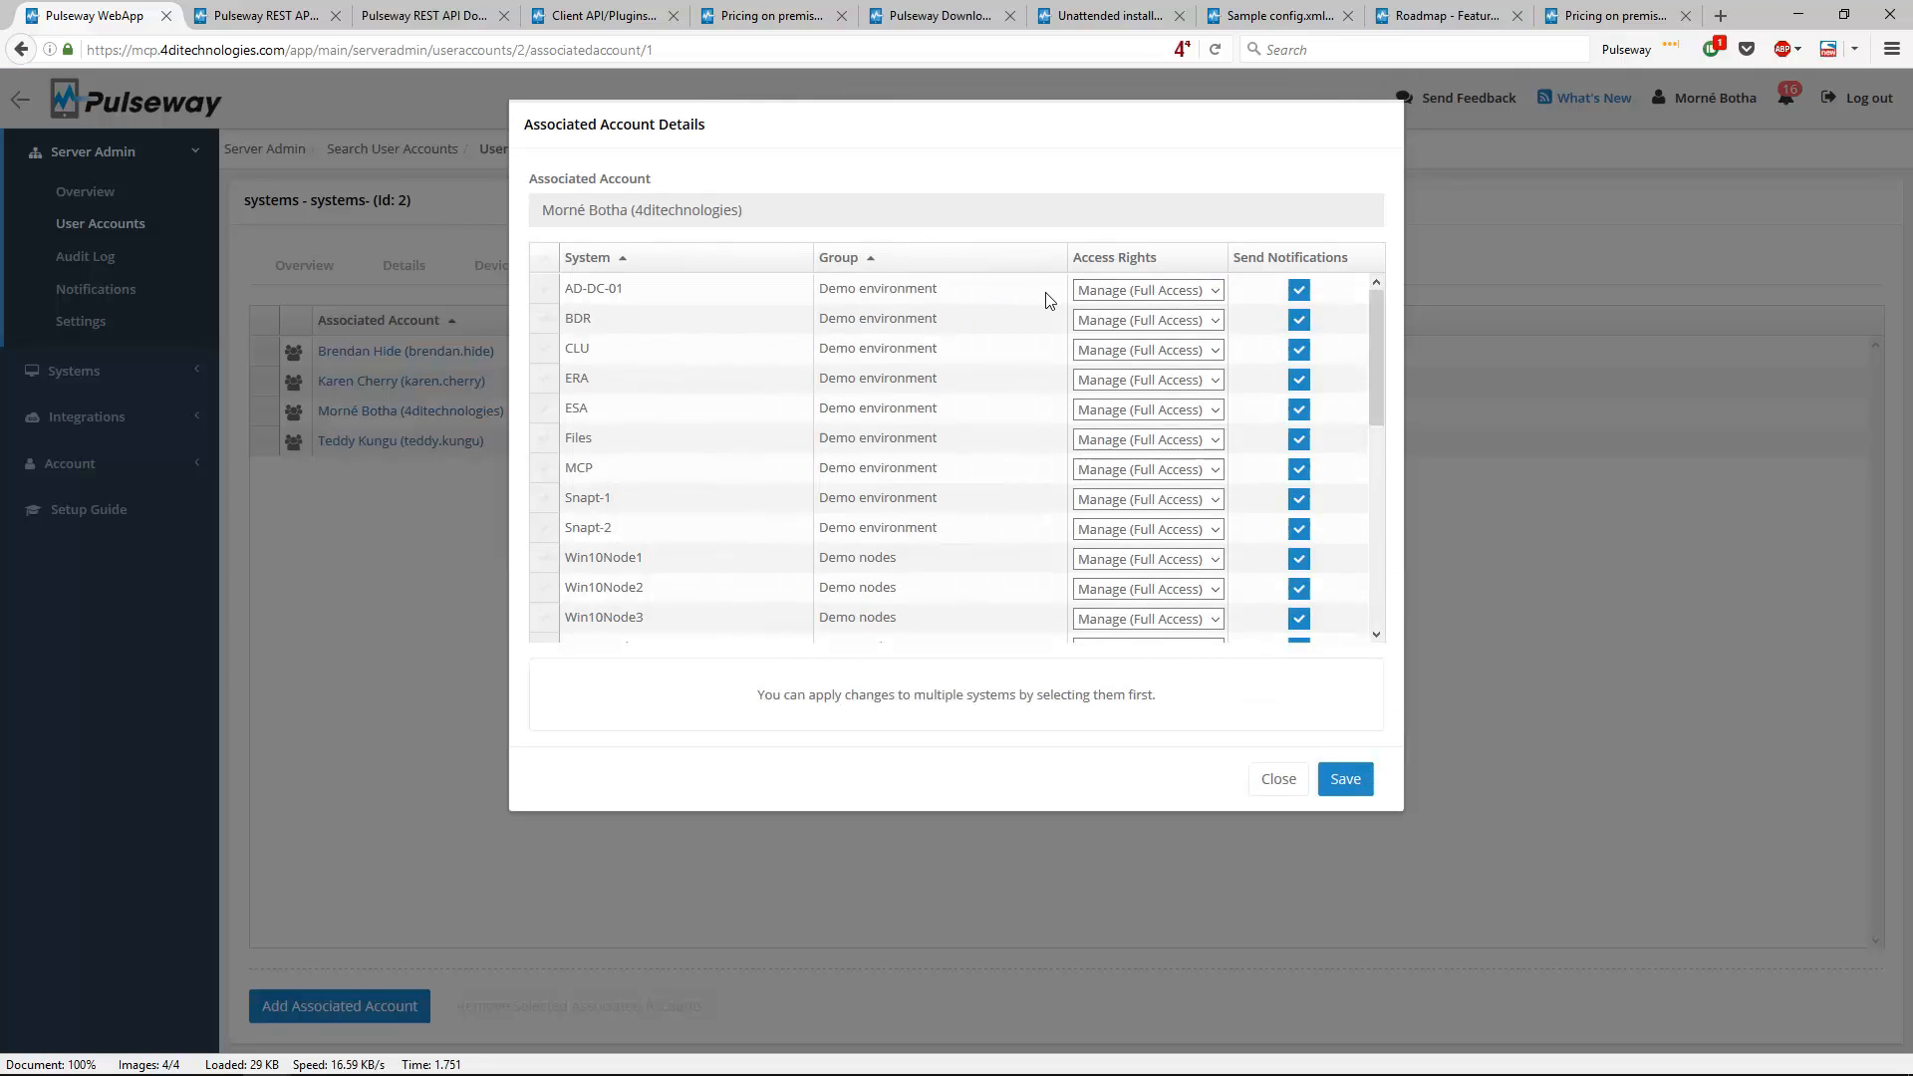
Review the access rights and notification settings for all systems of the associated account, and close its details
{"action": "scroll", "coordinate": [1085, 568], "scroll_direction": "down", "scroll_amount": 8}
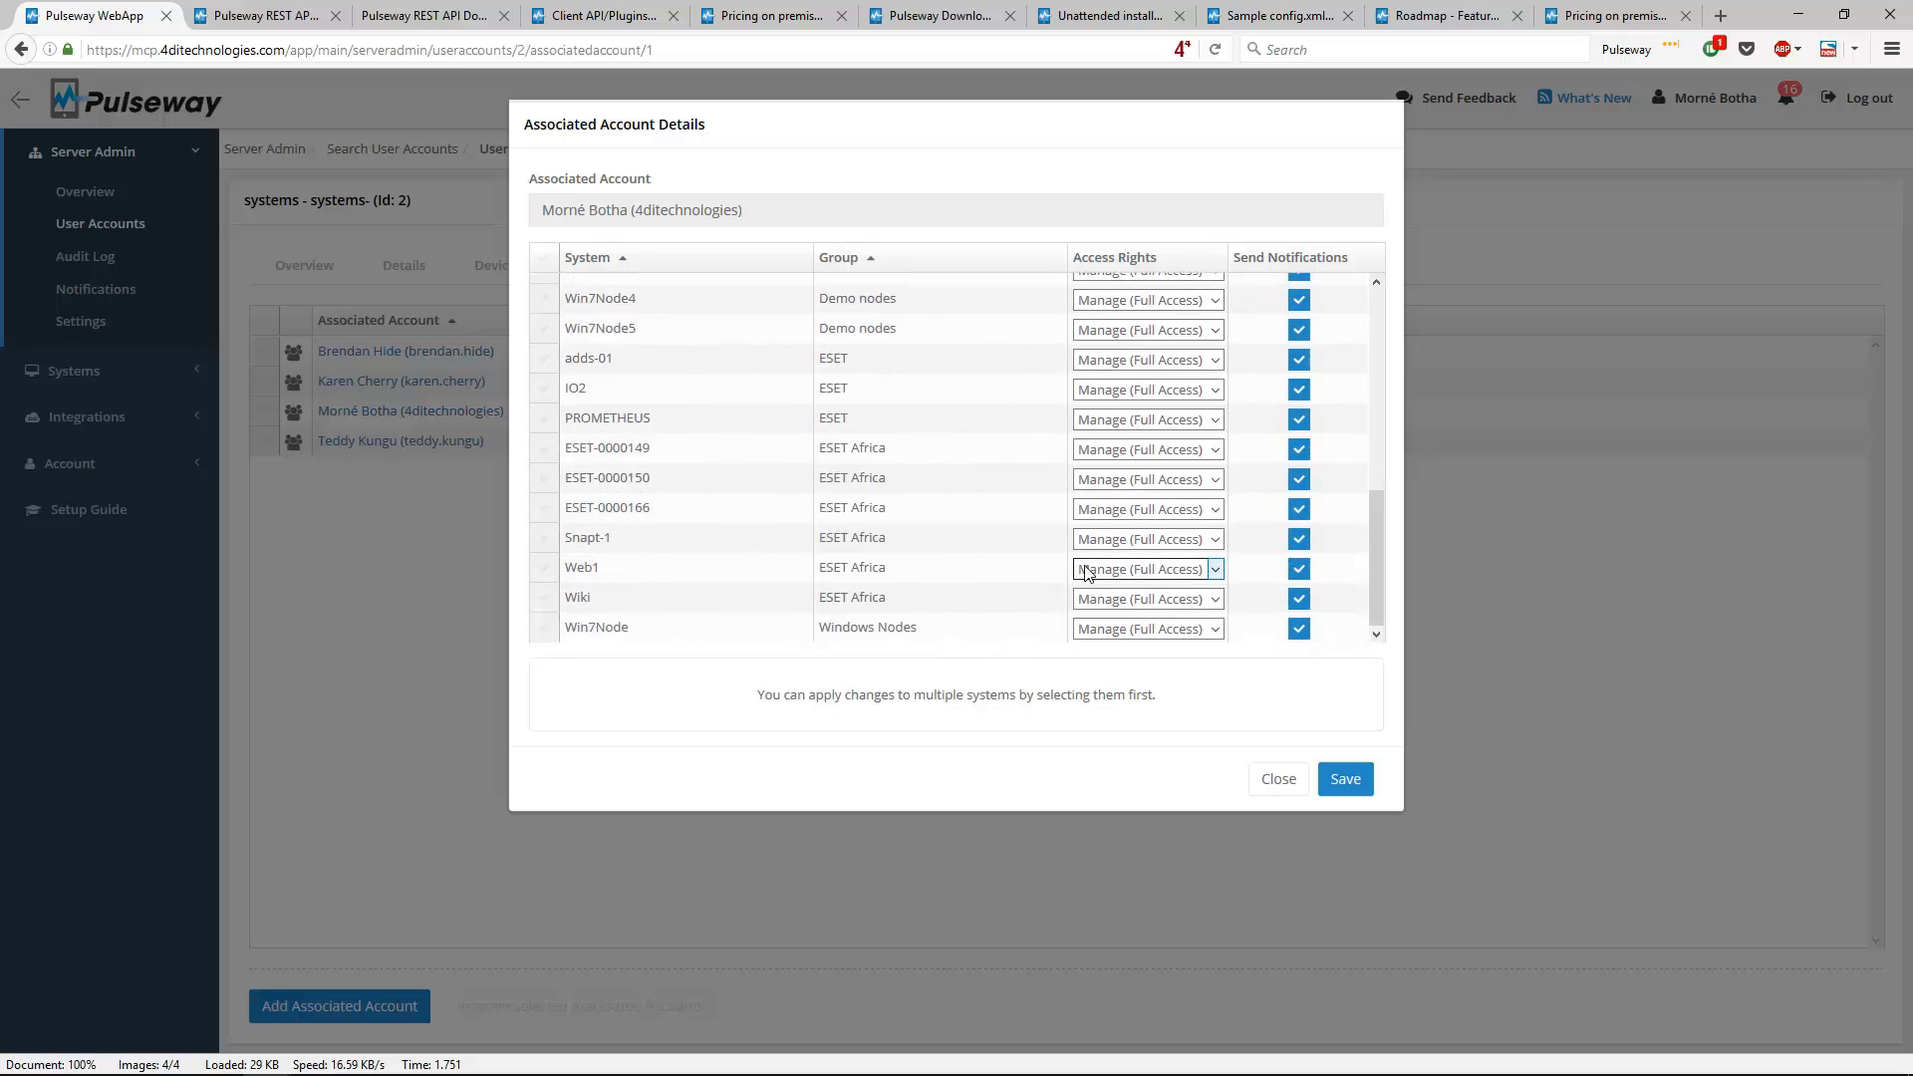
{"action": "left_click", "coordinate": [1276, 783]}
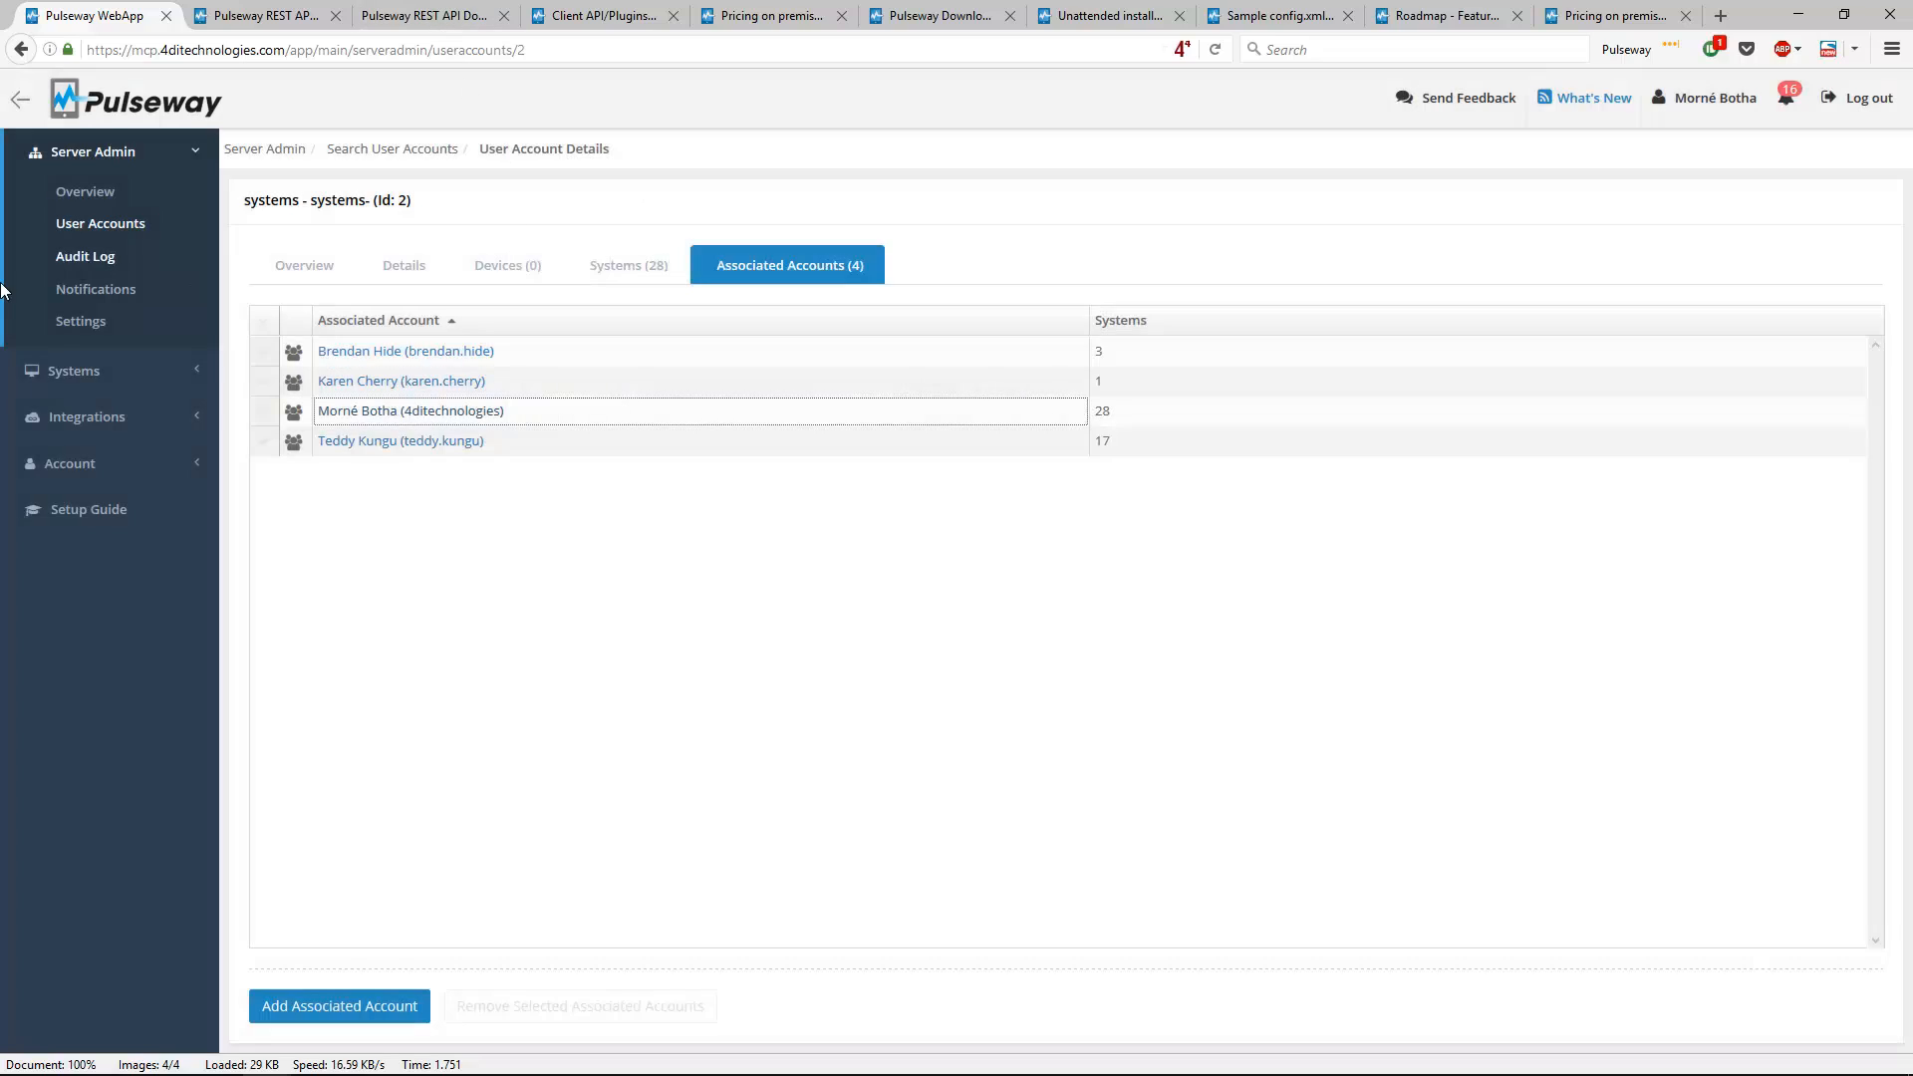
{"action": "right_click", "coordinate": [83, 256]}
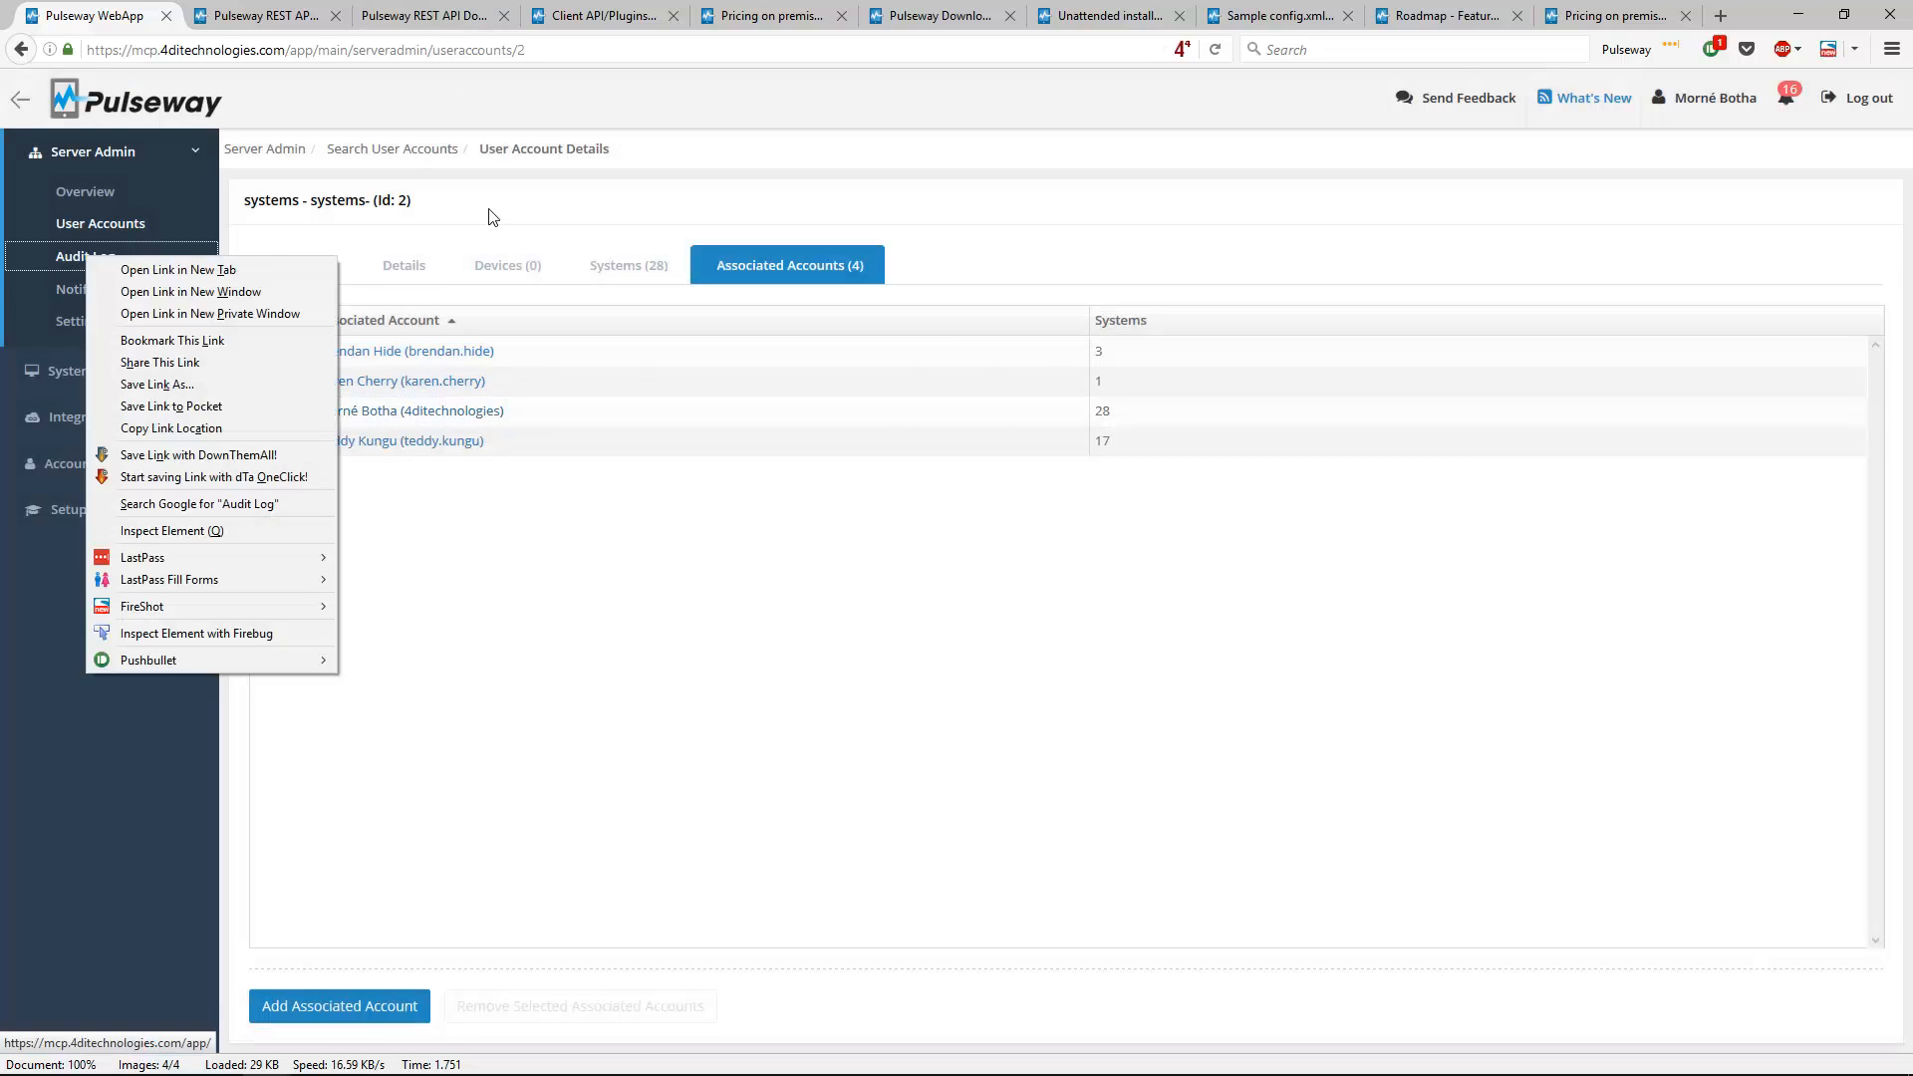
{"action": "left_click", "coordinate": [492, 213]}
Open the server administration's audit log and search it with the default filters and date range
{"action": "left_click", "coordinate": [132, 261]}
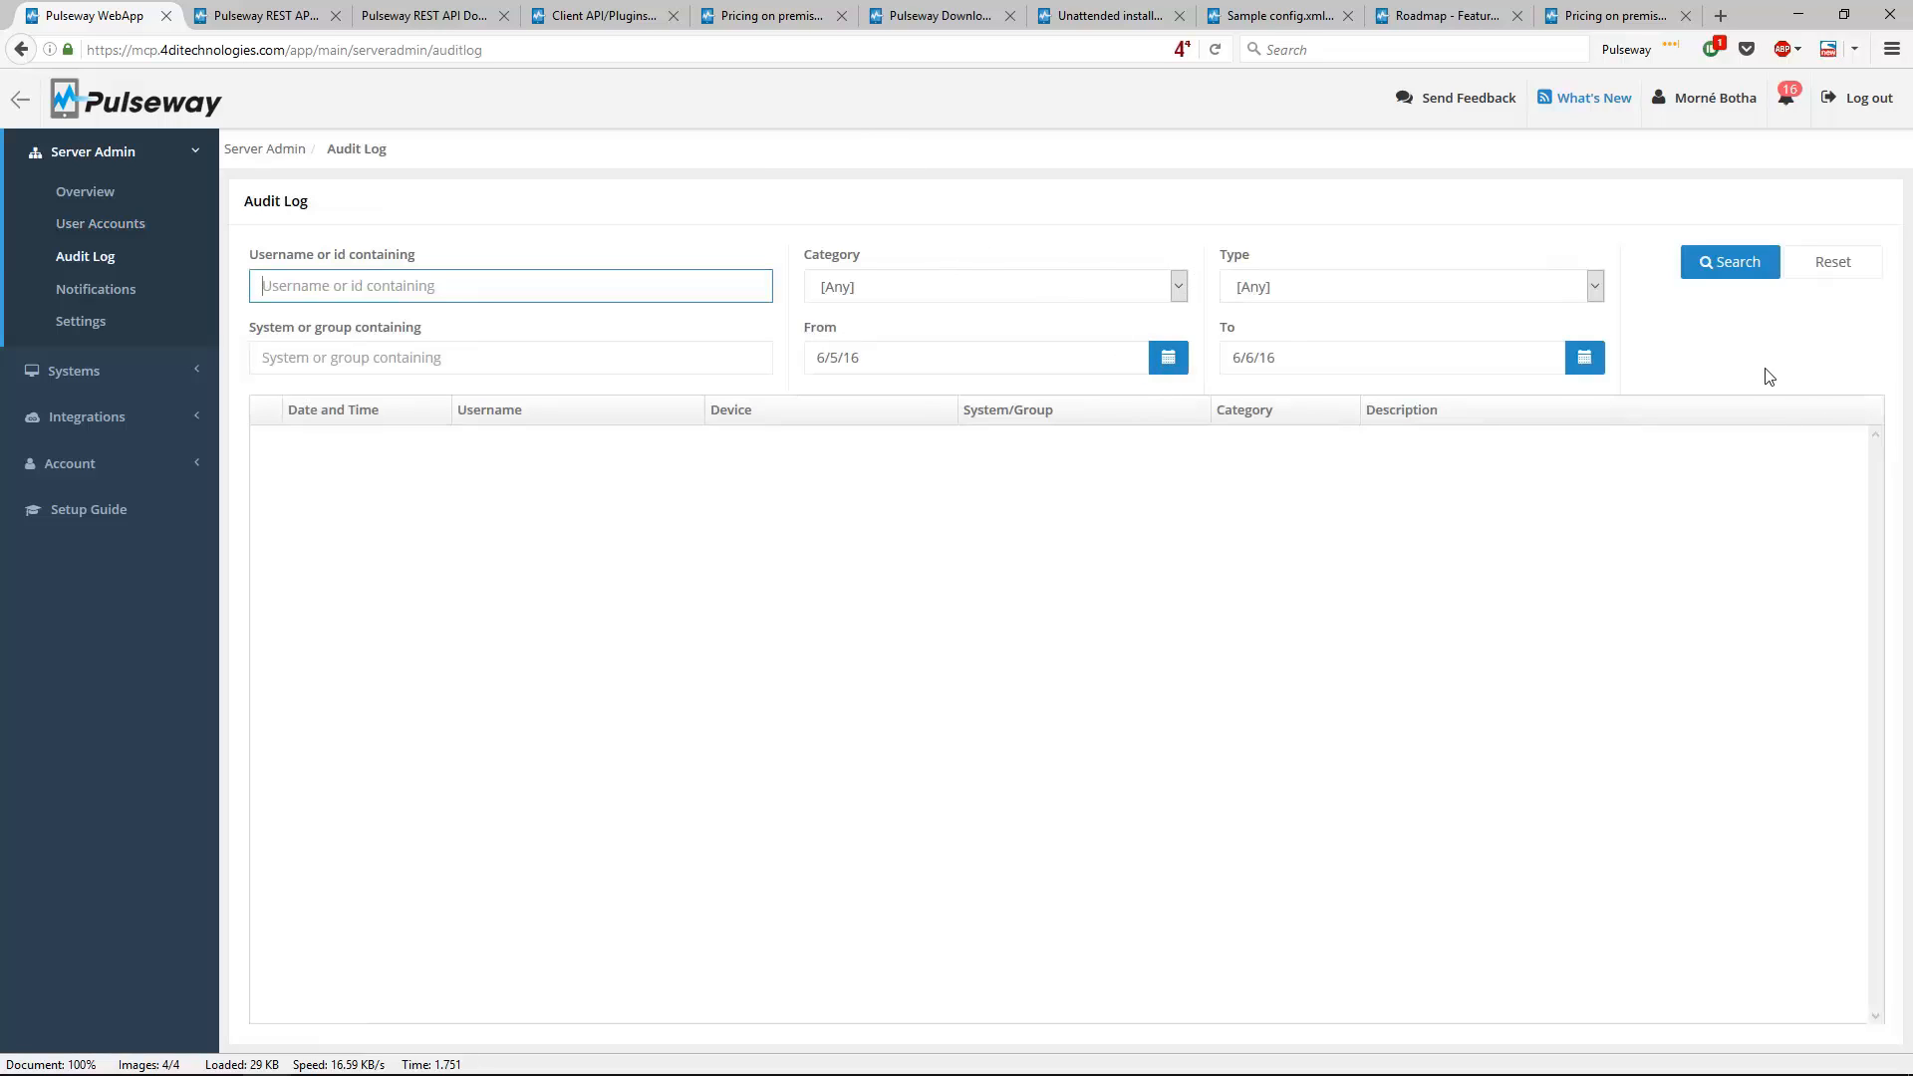
{"action": "left_click", "coordinate": [1716, 350]}
{"action": "left_click", "coordinate": [304, 296]}
{"action": "left_click", "coordinate": [628, 219]}
{"action": "left_click", "coordinate": [1739, 263]}
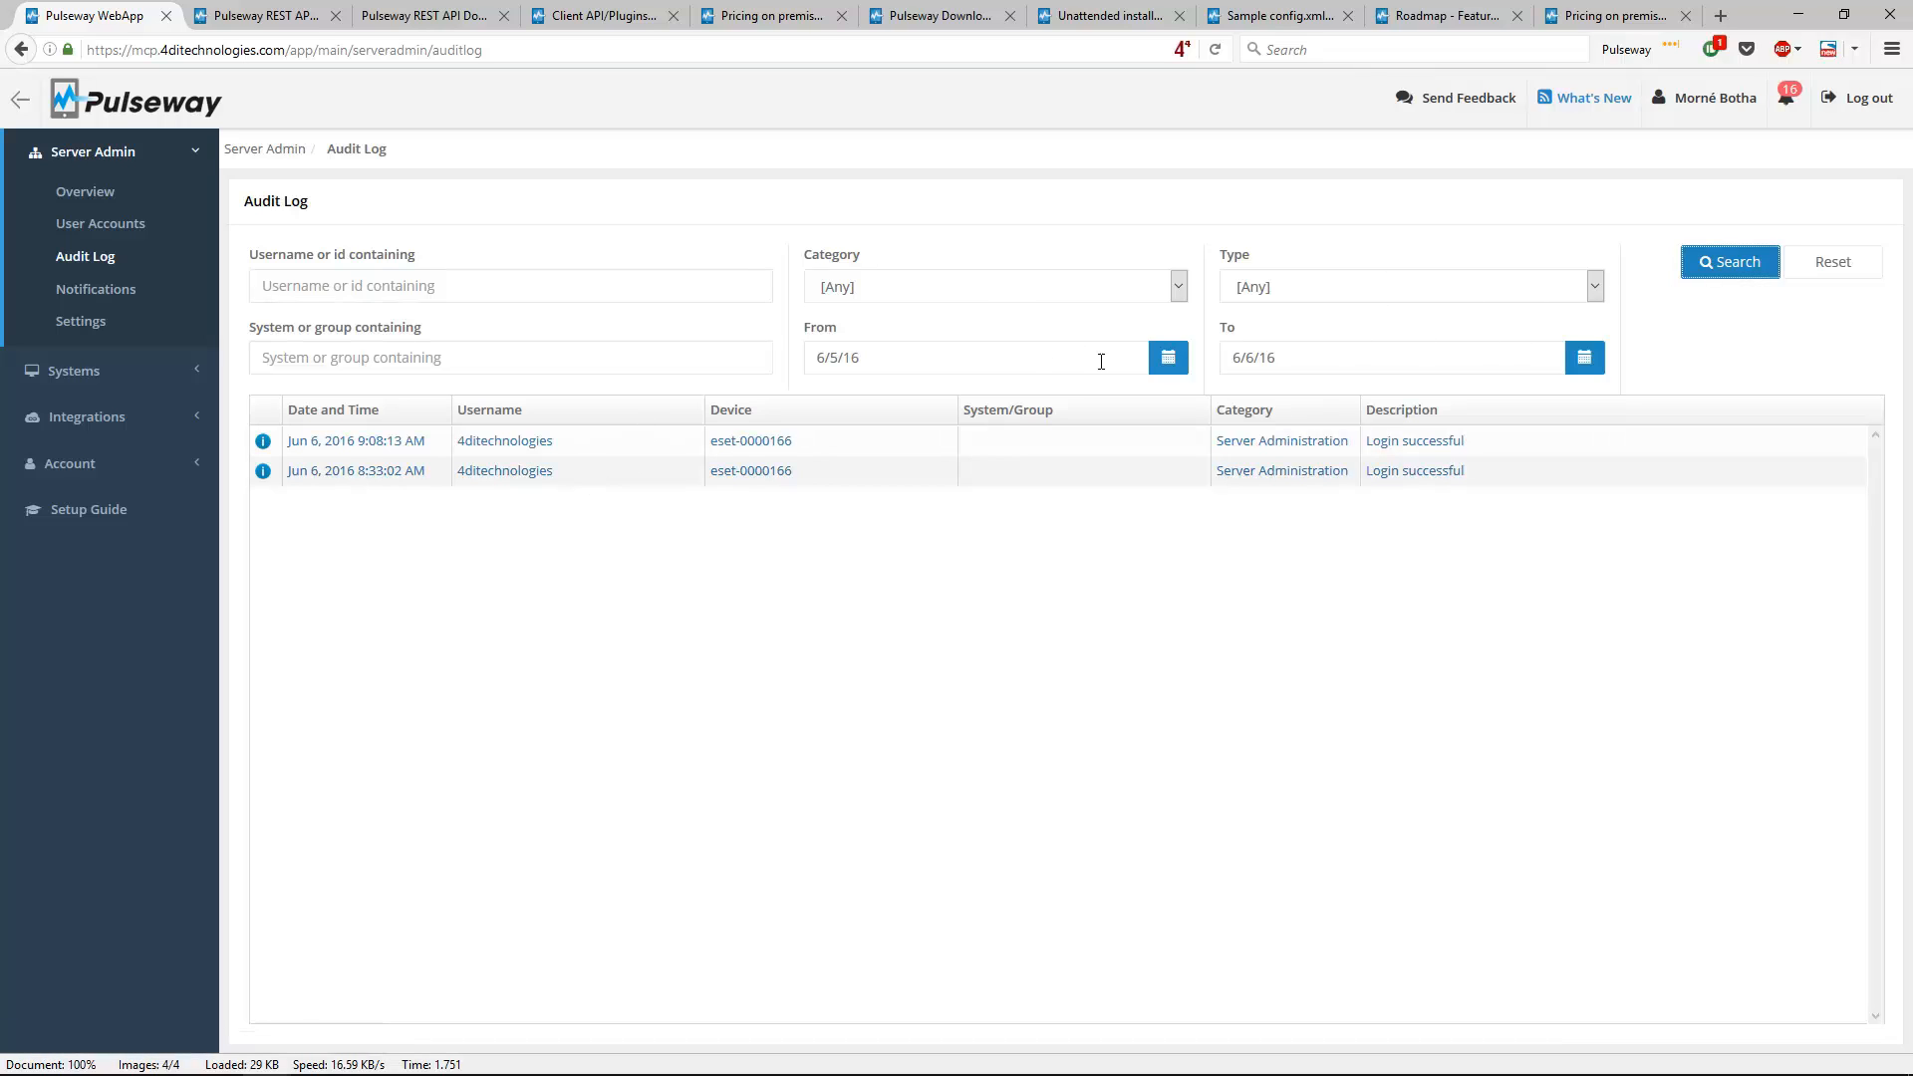
Set the audit log's start date to 6/1/16 and search the entries again
{"action": "left_click", "coordinate": [1168, 357]}
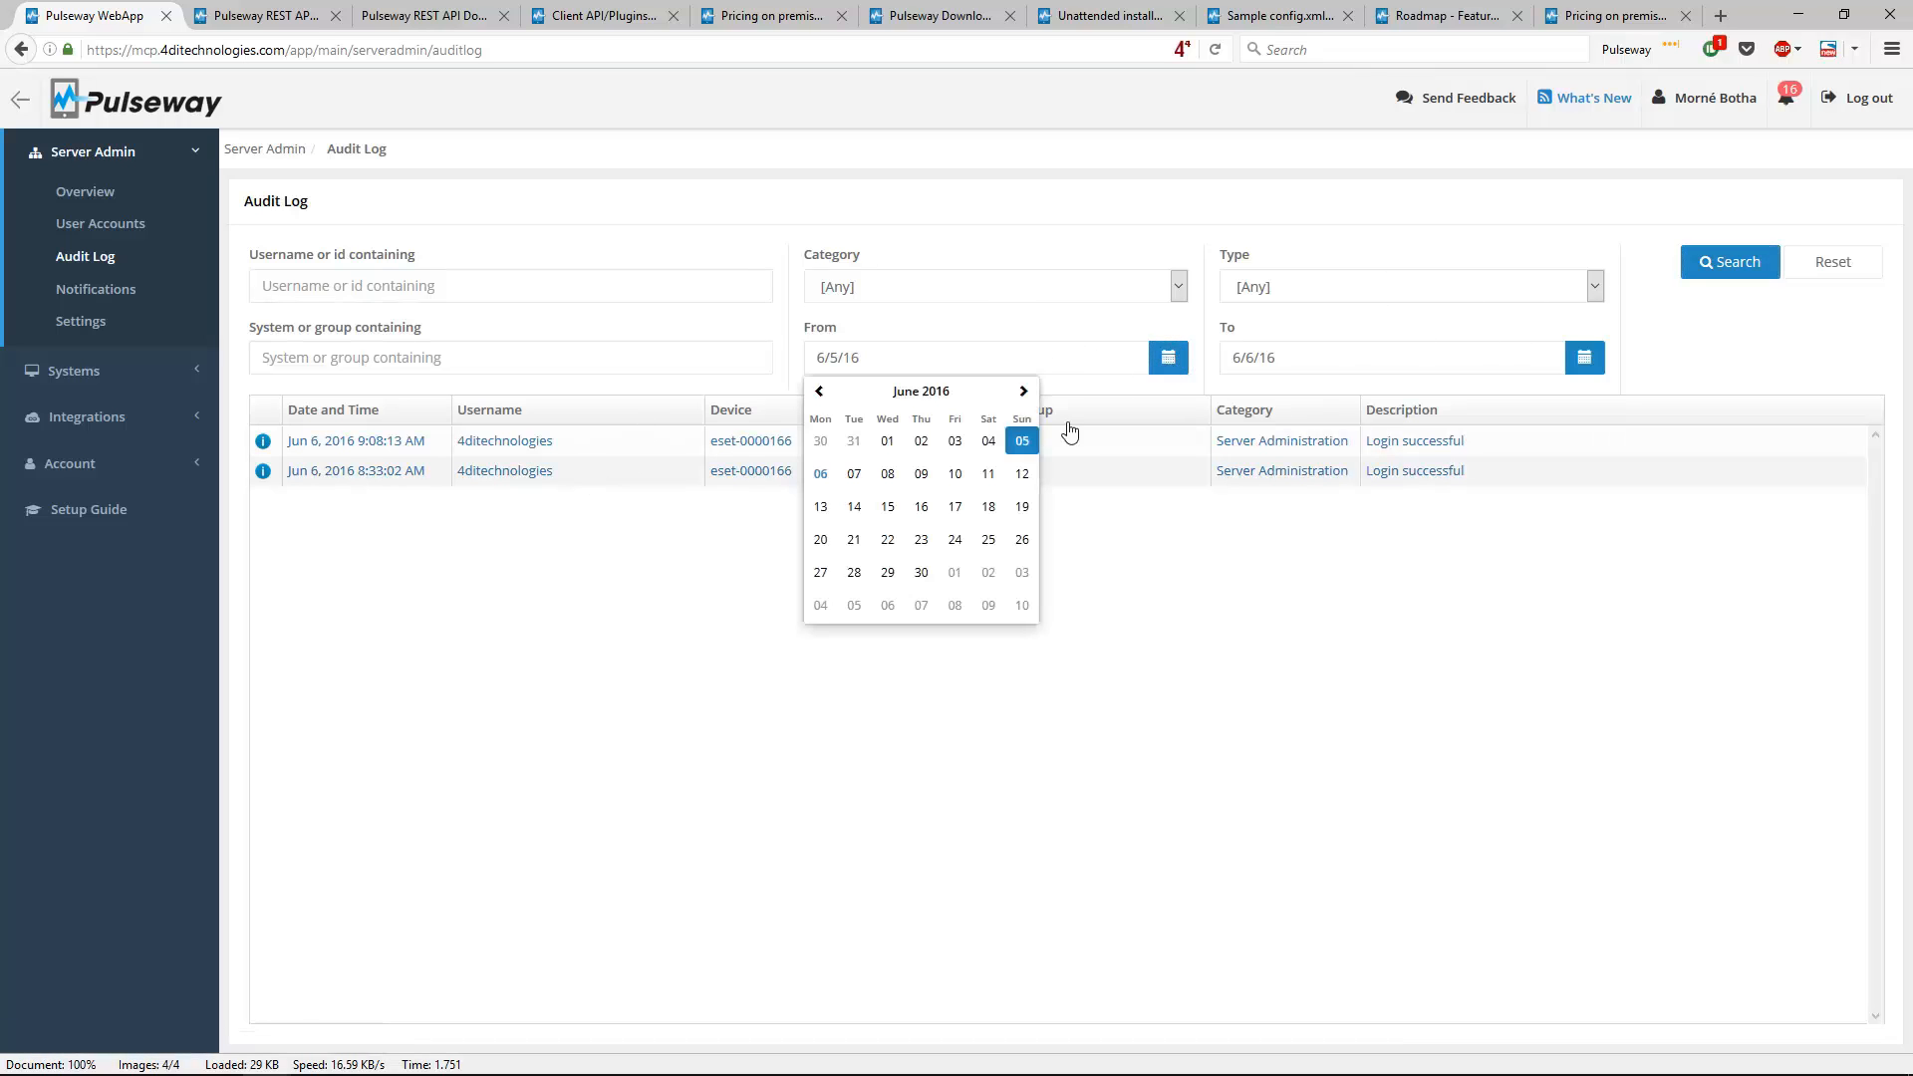
{"action": "left_click", "coordinate": [886, 442]}
{"action": "left_click", "coordinate": [1740, 276]}
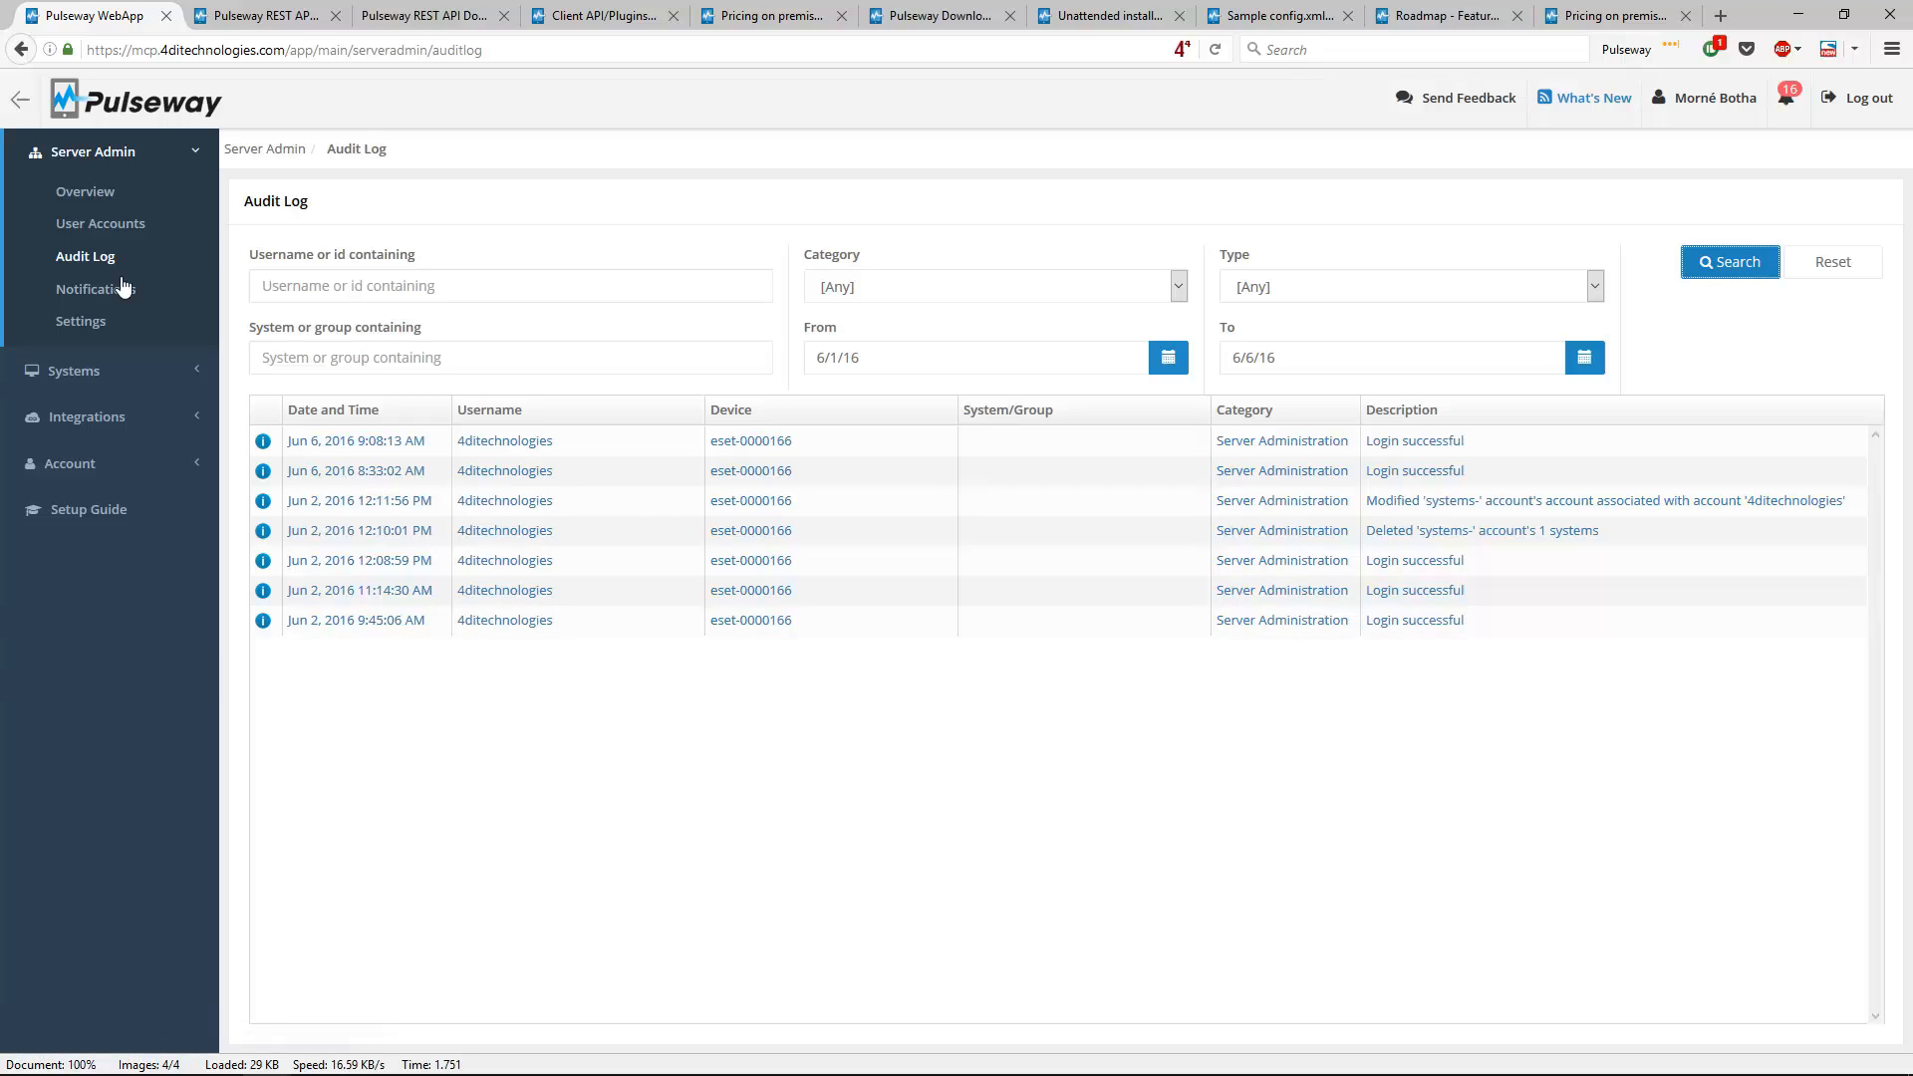
Open the server administration's notifications history and run a search with the default filters
{"action": "left_click", "coordinate": [95, 295]}
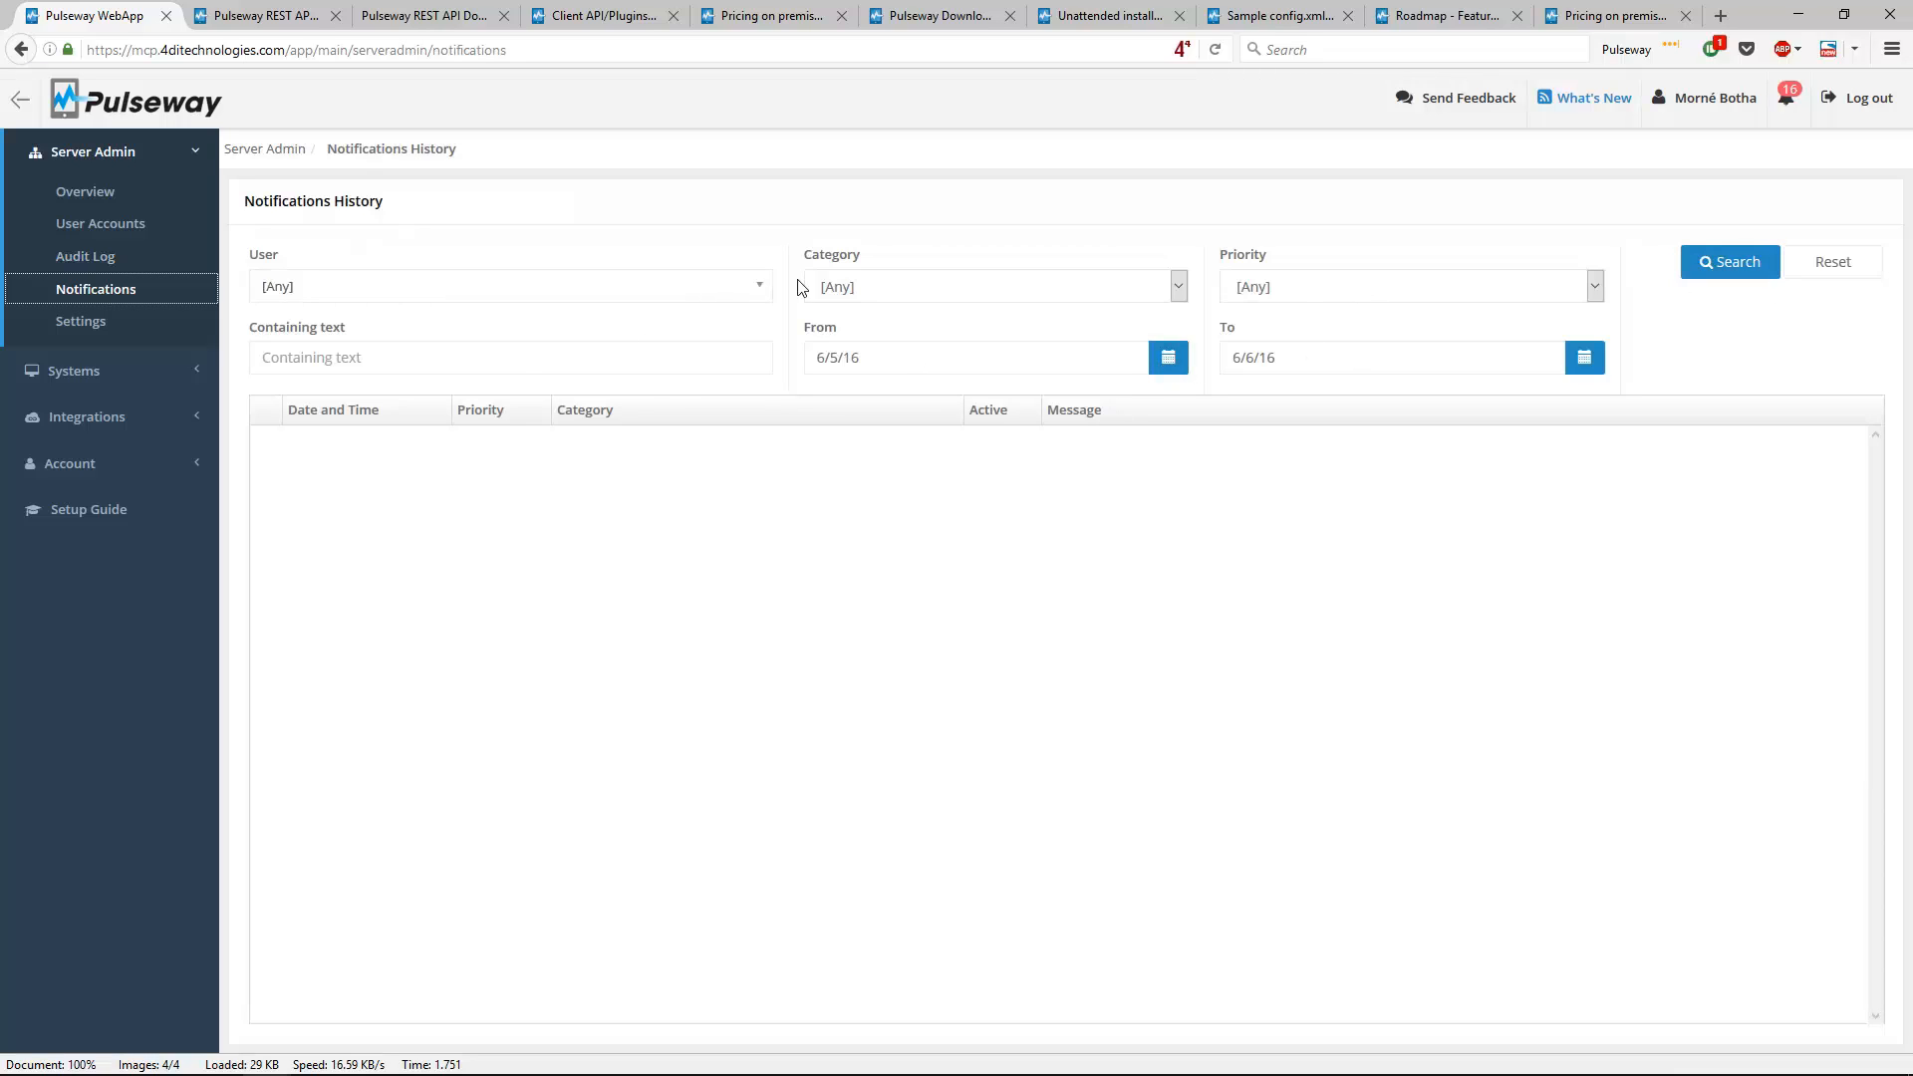
{"action": "left_click", "coordinate": [1672, 319]}
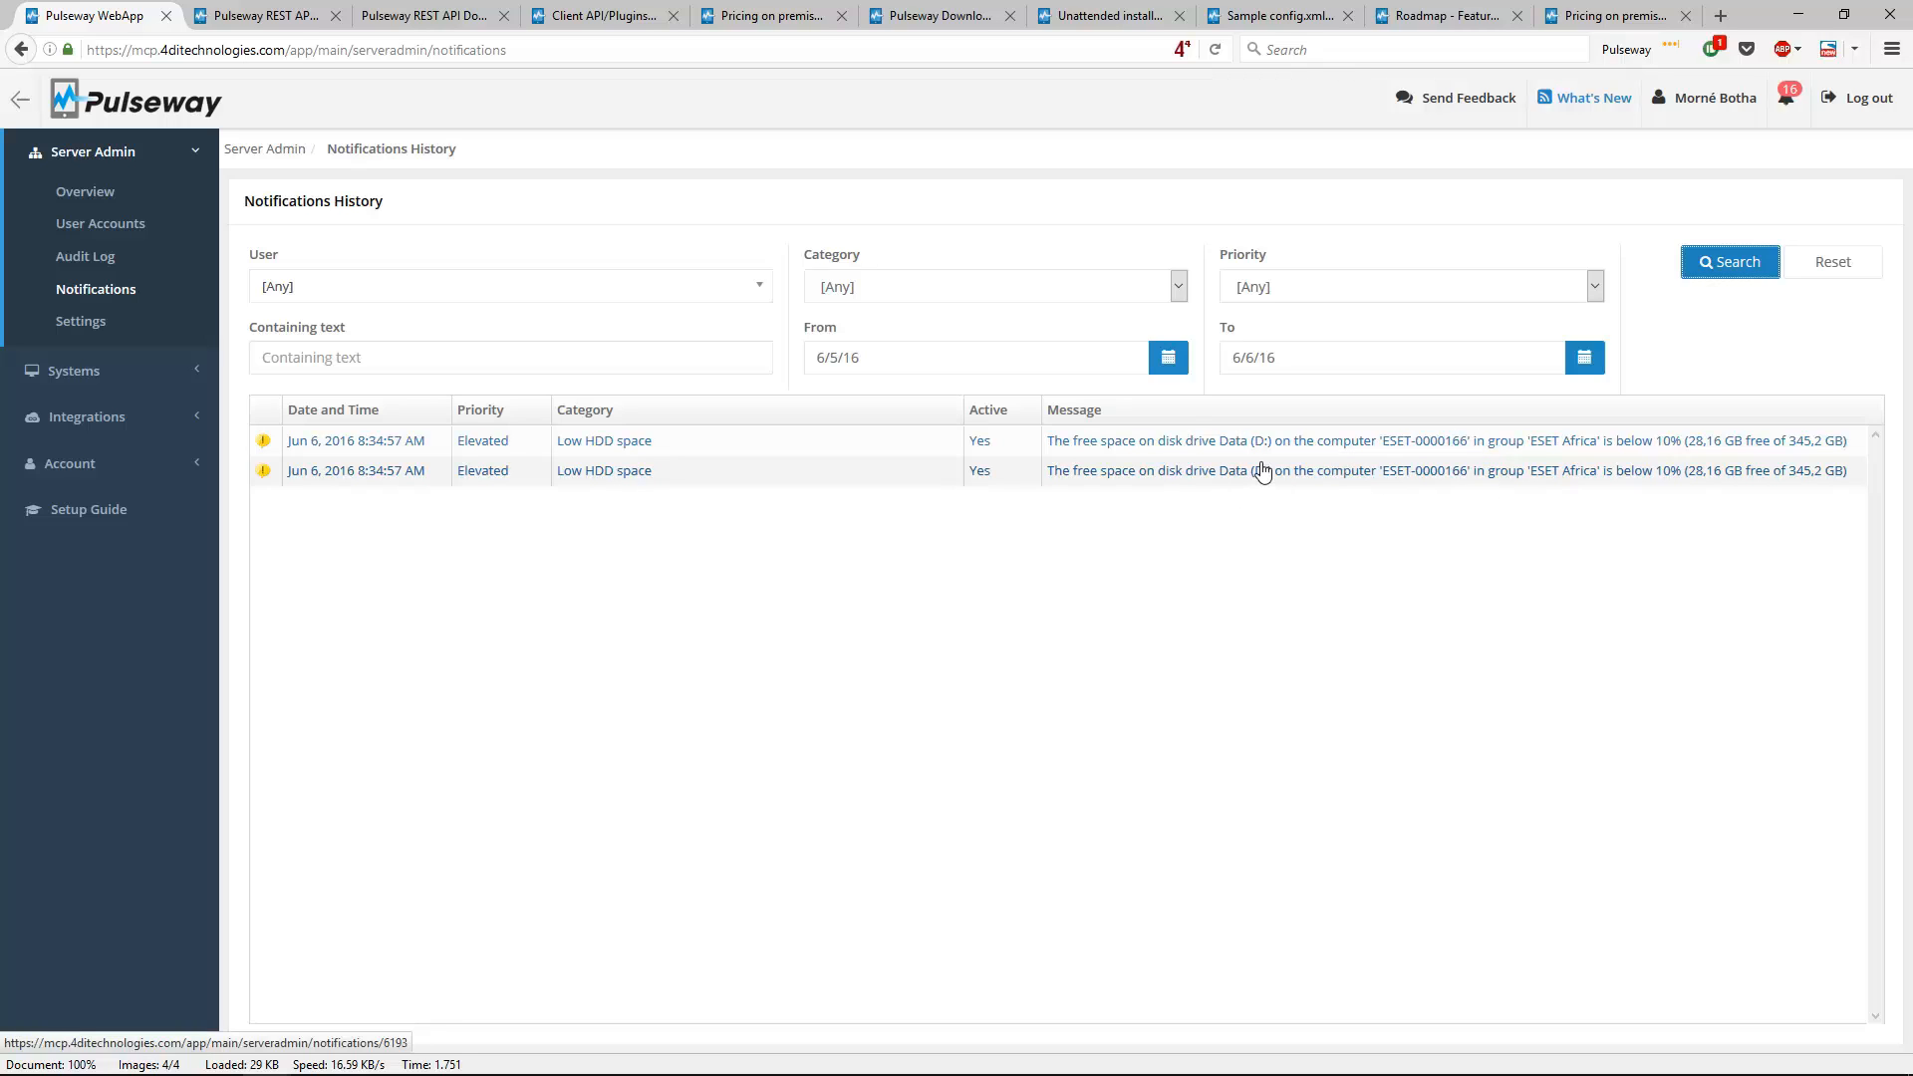
Review the general, email and web application server settings, including the custom HTML template and session timeout
{"action": "left_click", "coordinate": [105, 326]}
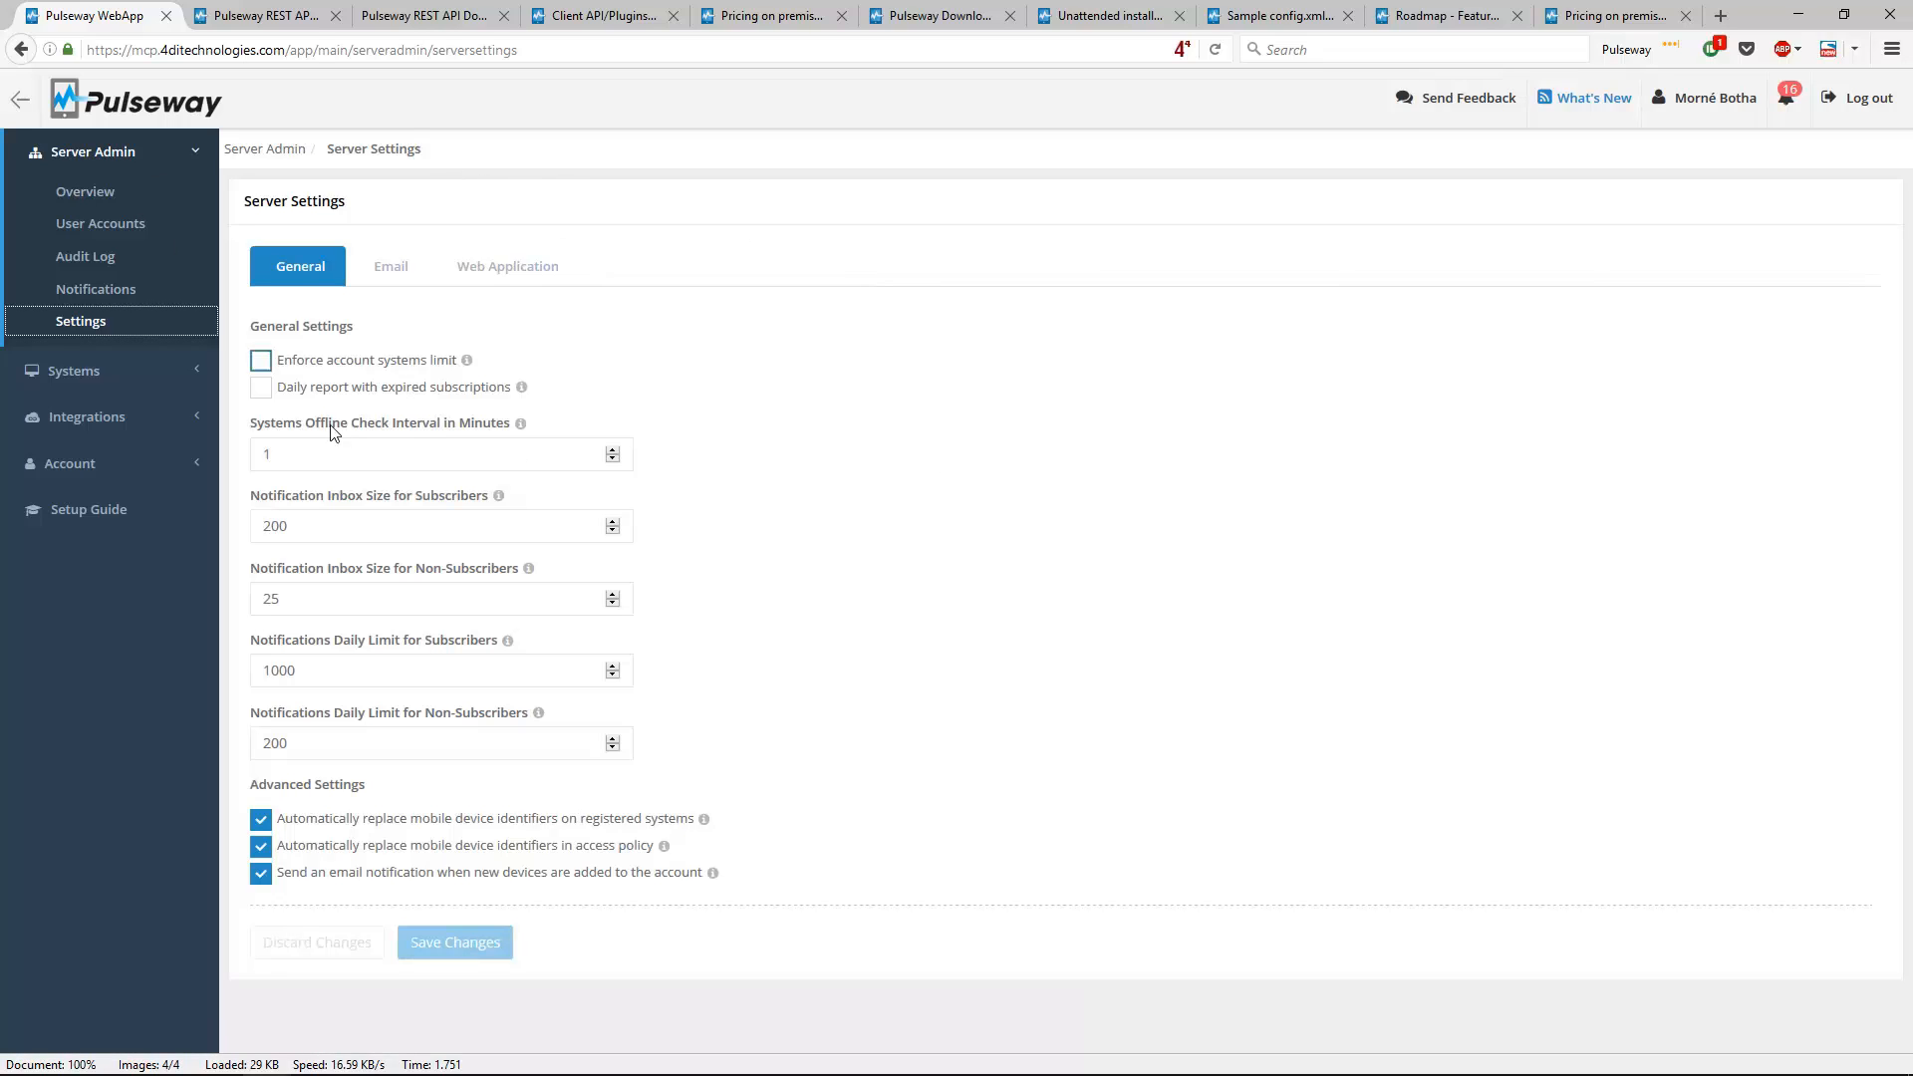
{"action": "left_click", "coordinate": [389, 267]}
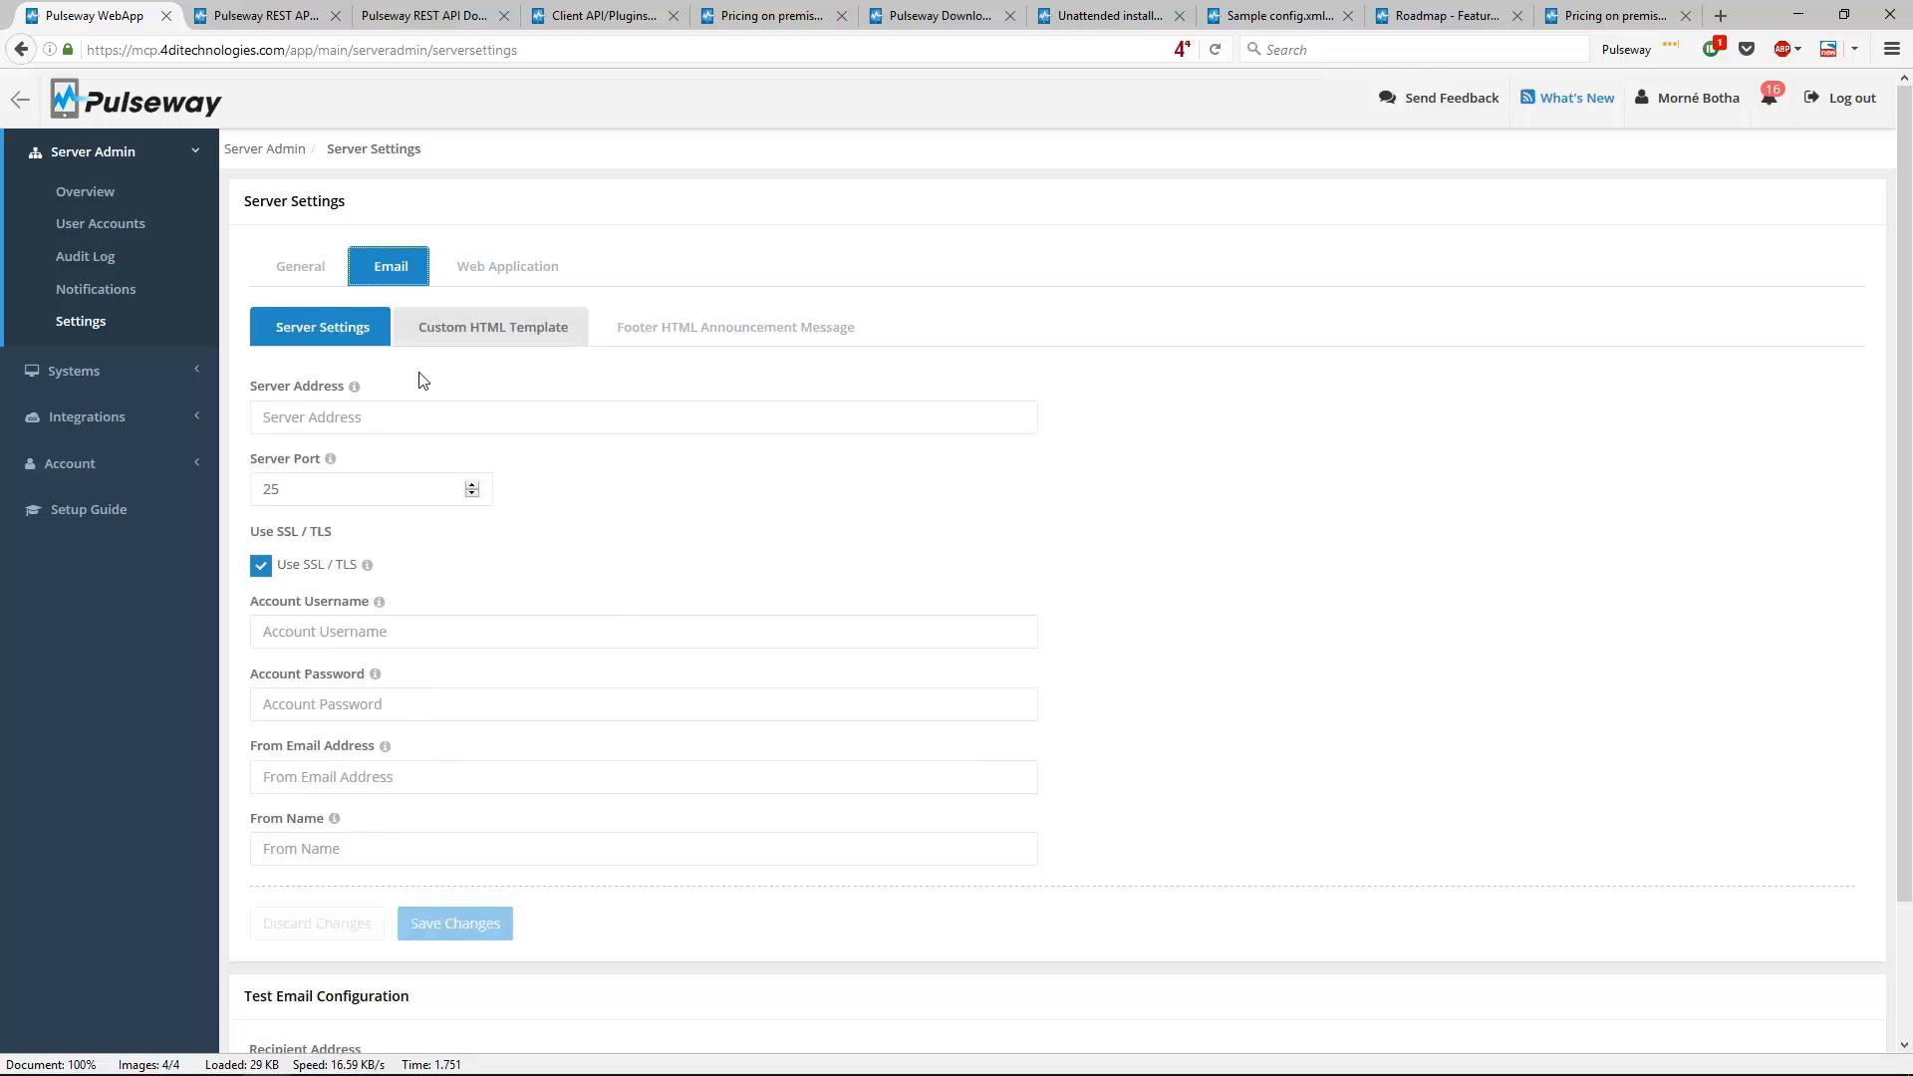
{"action": "scroll", "coordinate": [508, 753], "scroll_direction": "down", "scroll_amount": 3}
{"action": "scroll", "coordinate": [470, 308], "scroll_direction": "up", "scroll_amount": 3}
{"action": "left_click", "coordinate": [477, 334]}
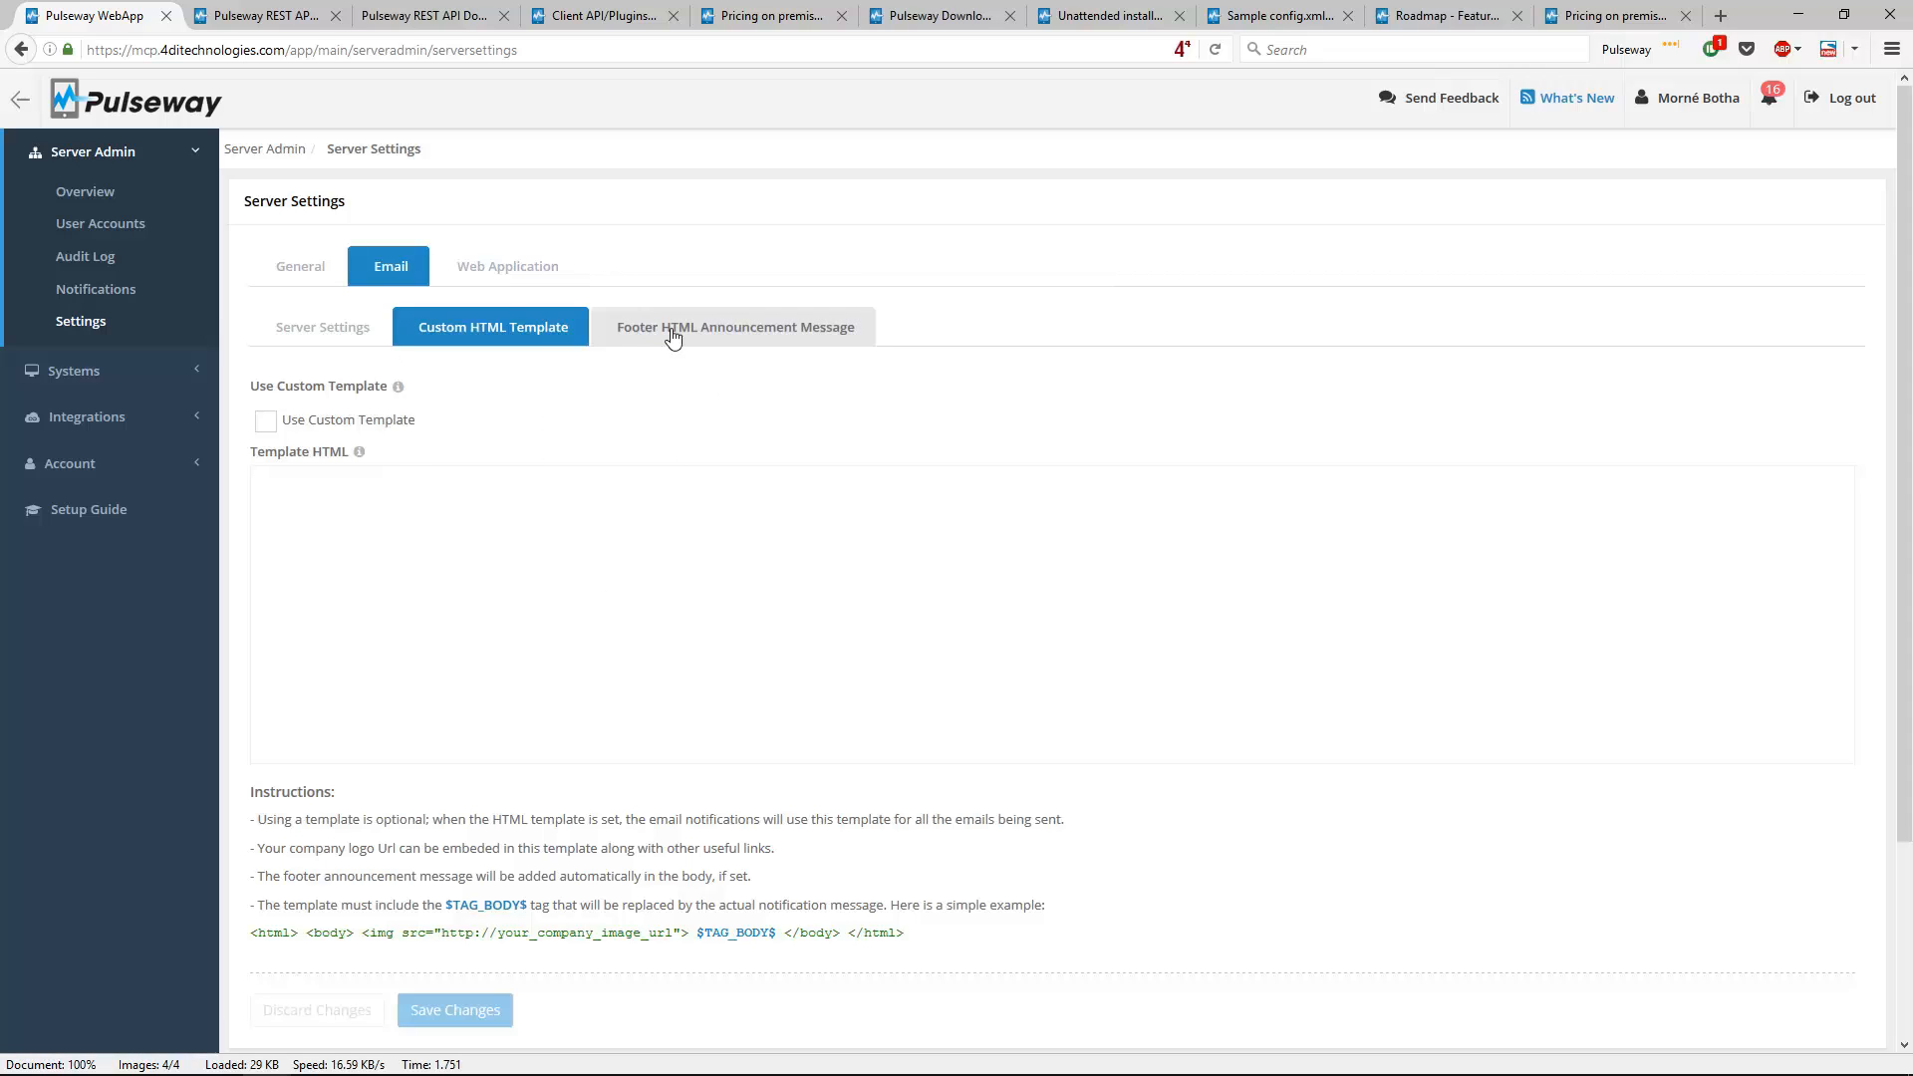
{"action": "left_click", "coordinate": [512, 255]}
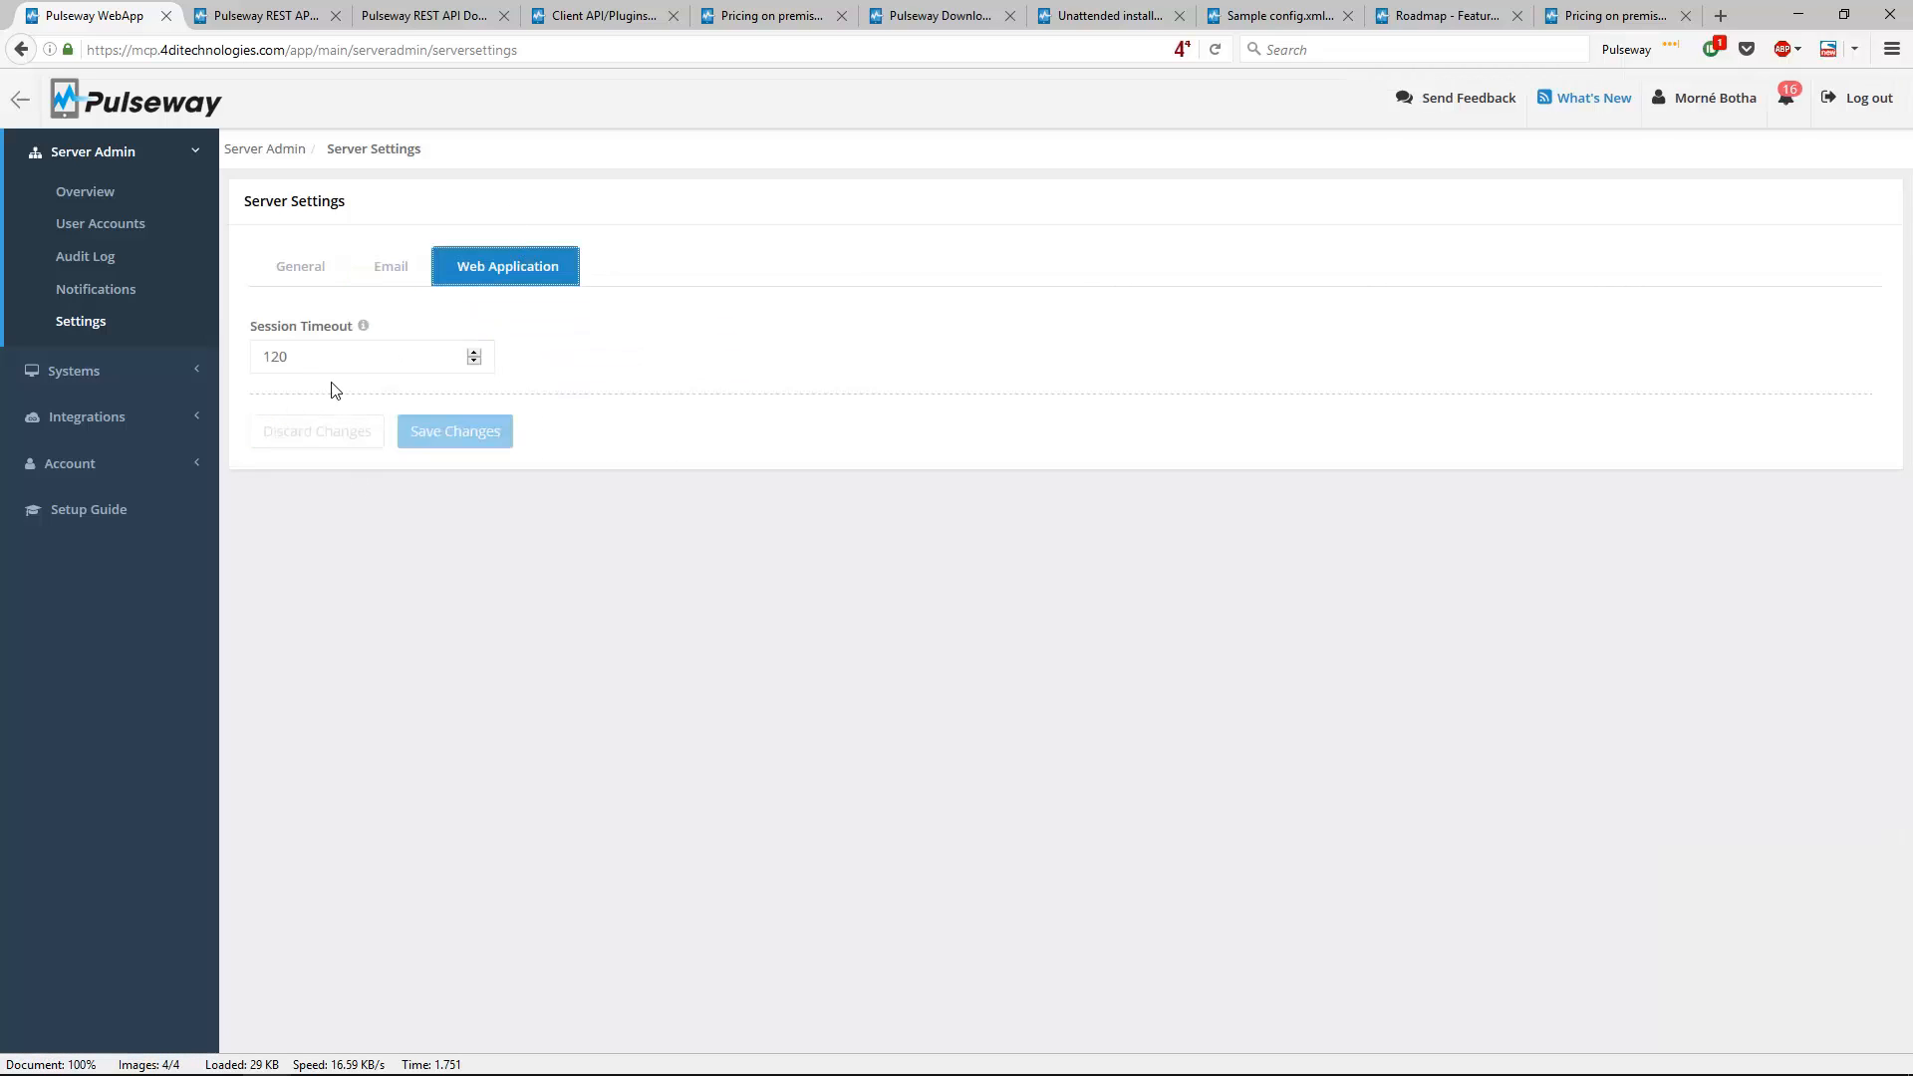
{"action": "left_click_drag", "start_coordinate": [329, 359], "coordinate": [144, 342]}
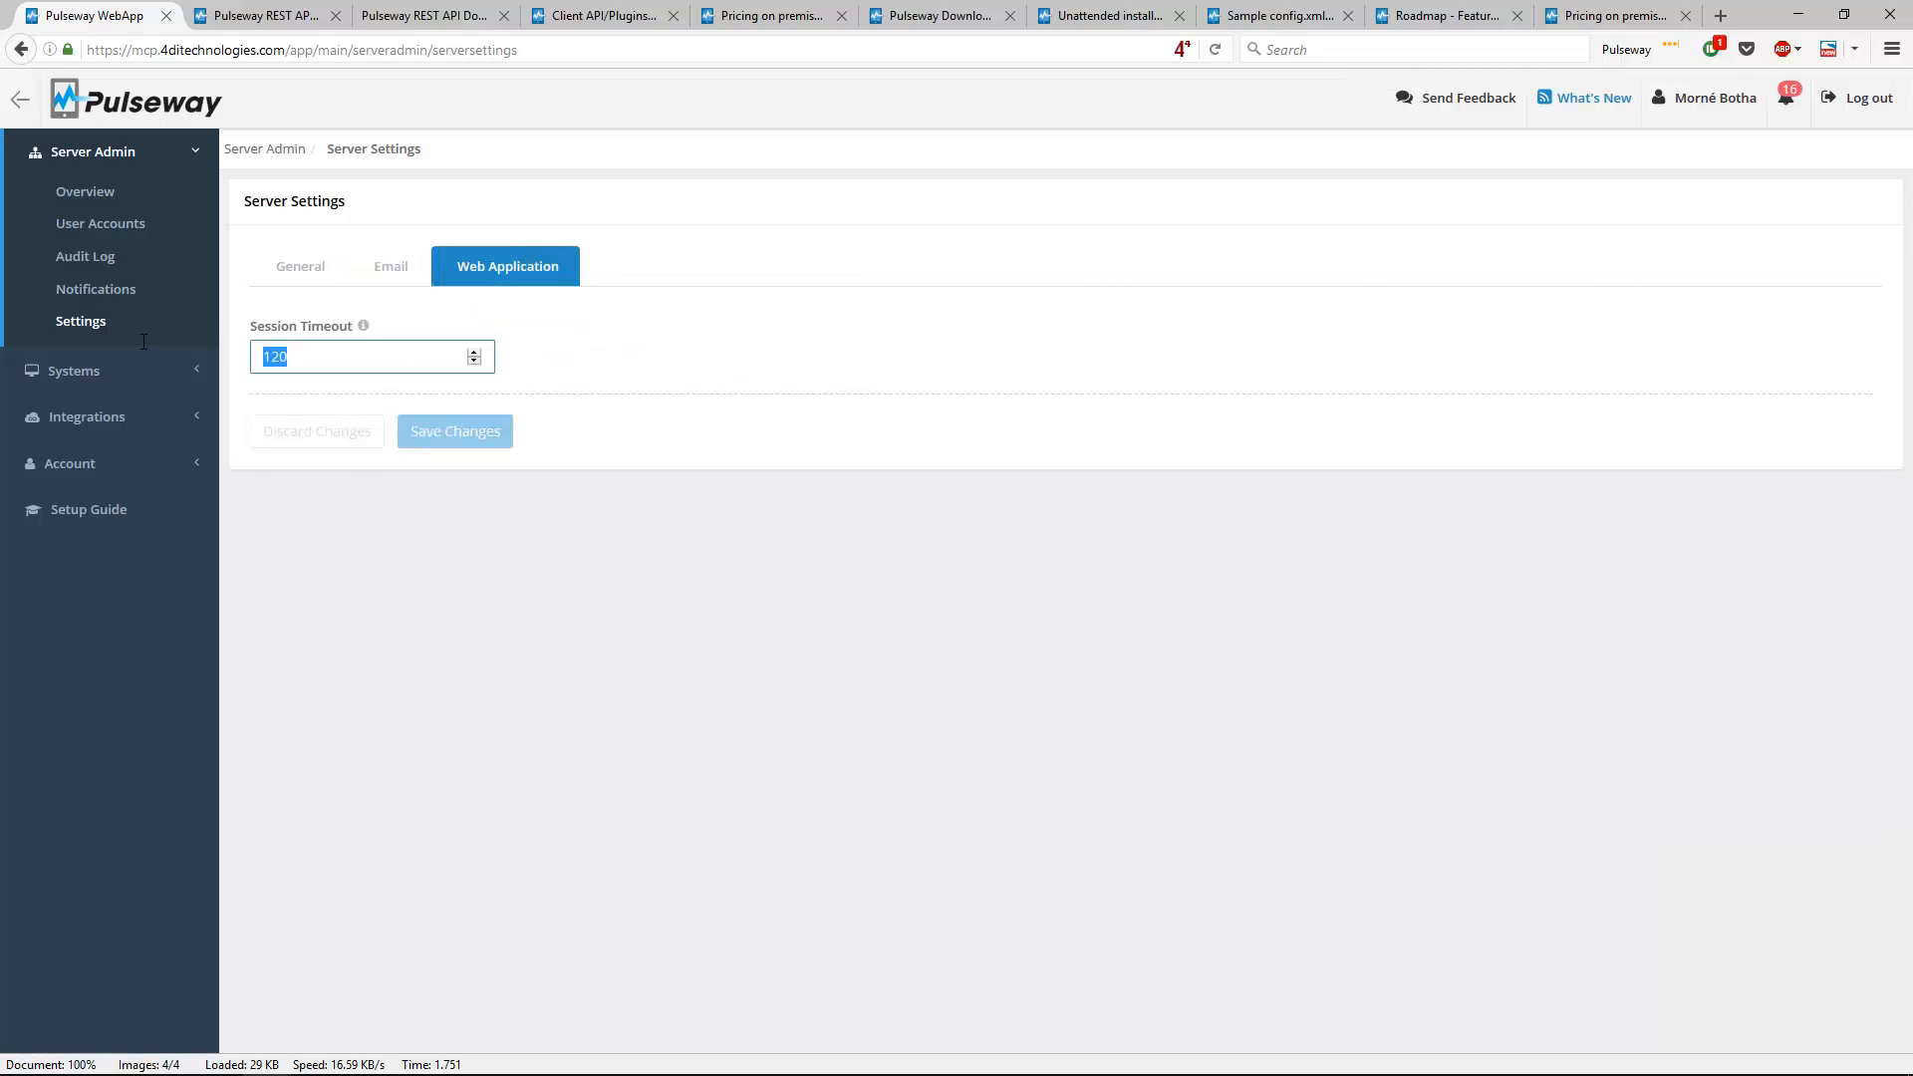
Open the list of monitored systems and browse through all of its groups
{"action": "left_click", "coordinate": [100, 370]}
{"action": "left_click", "coordinate": [104, 242]}
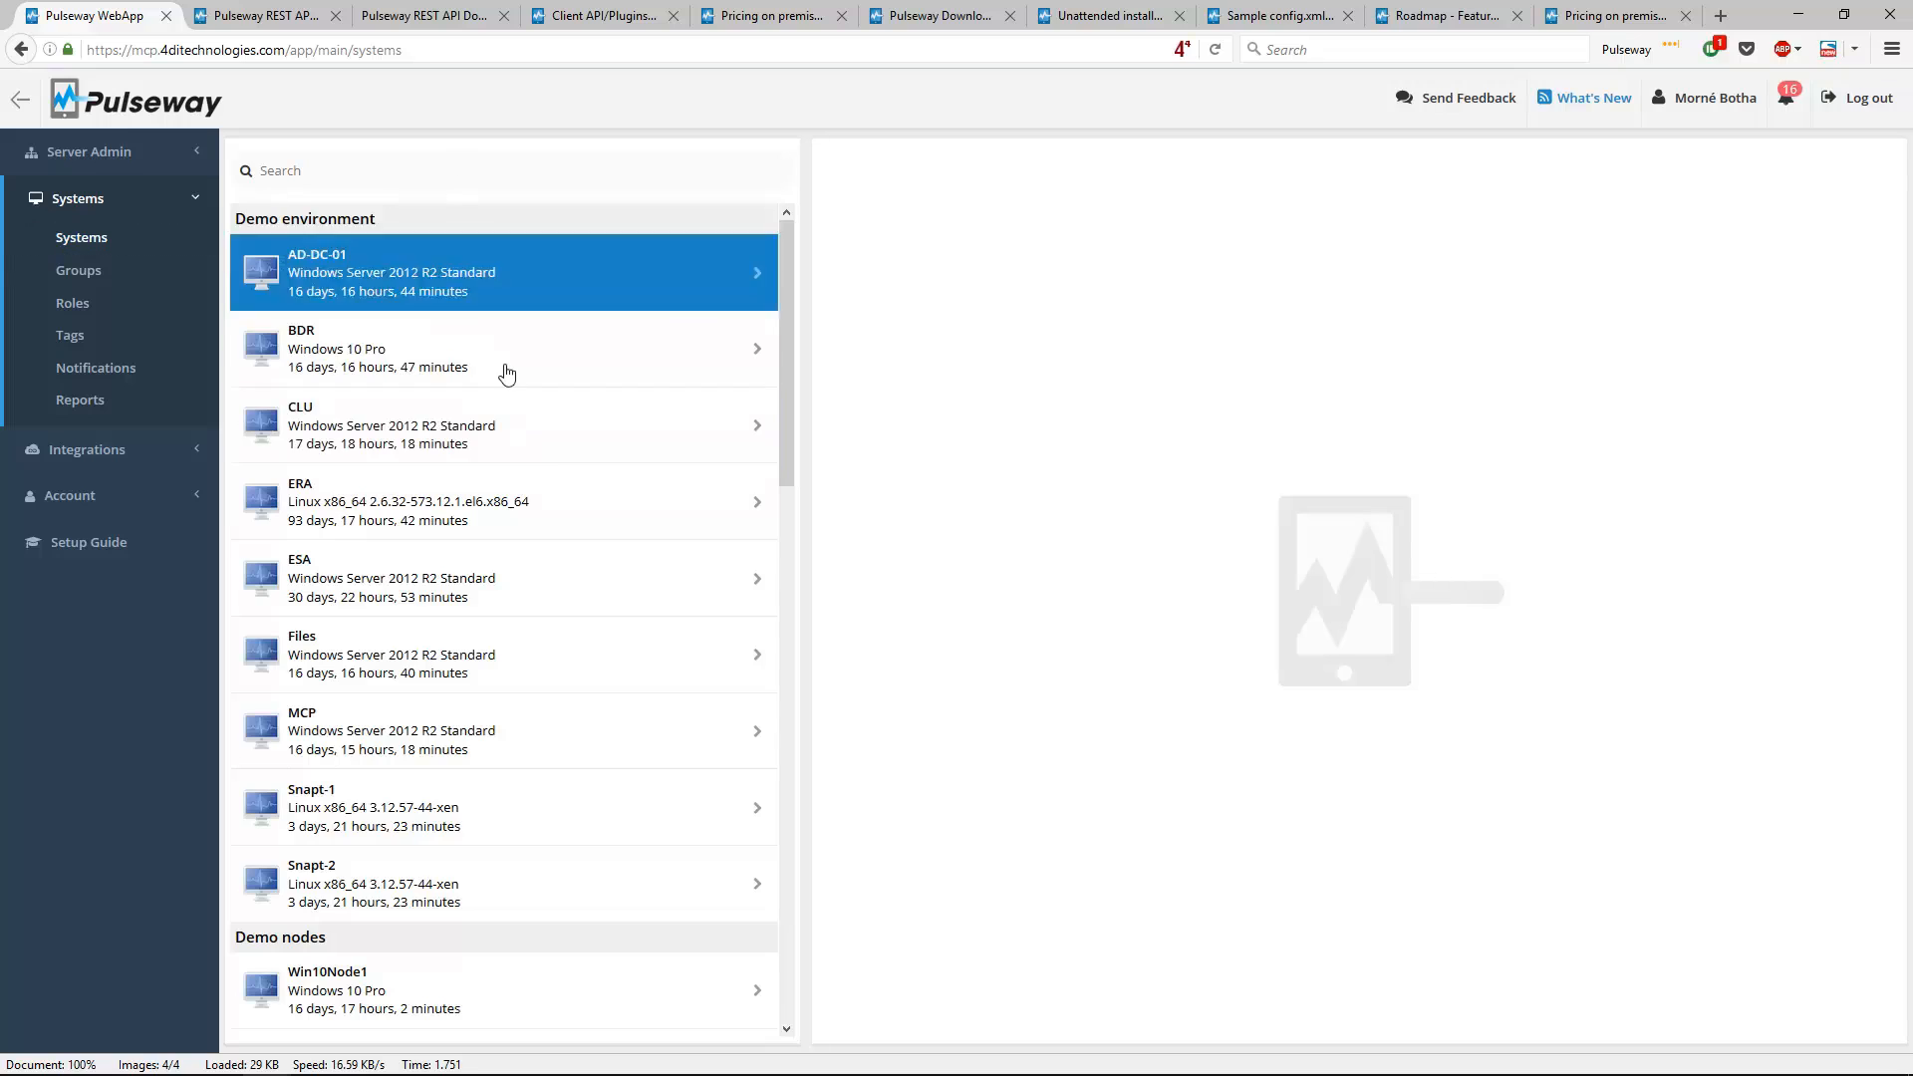
{"action": "scroll", "coordinate": [538, 434], "scroll_direction": "down", "scroll_amount": 10}
{"action": "scroll", "coordinate": [538, 433], "scroll_direction": "down", "scroll_amount": 5}
{"action": "left_click", "coordinate": [537, 436]}
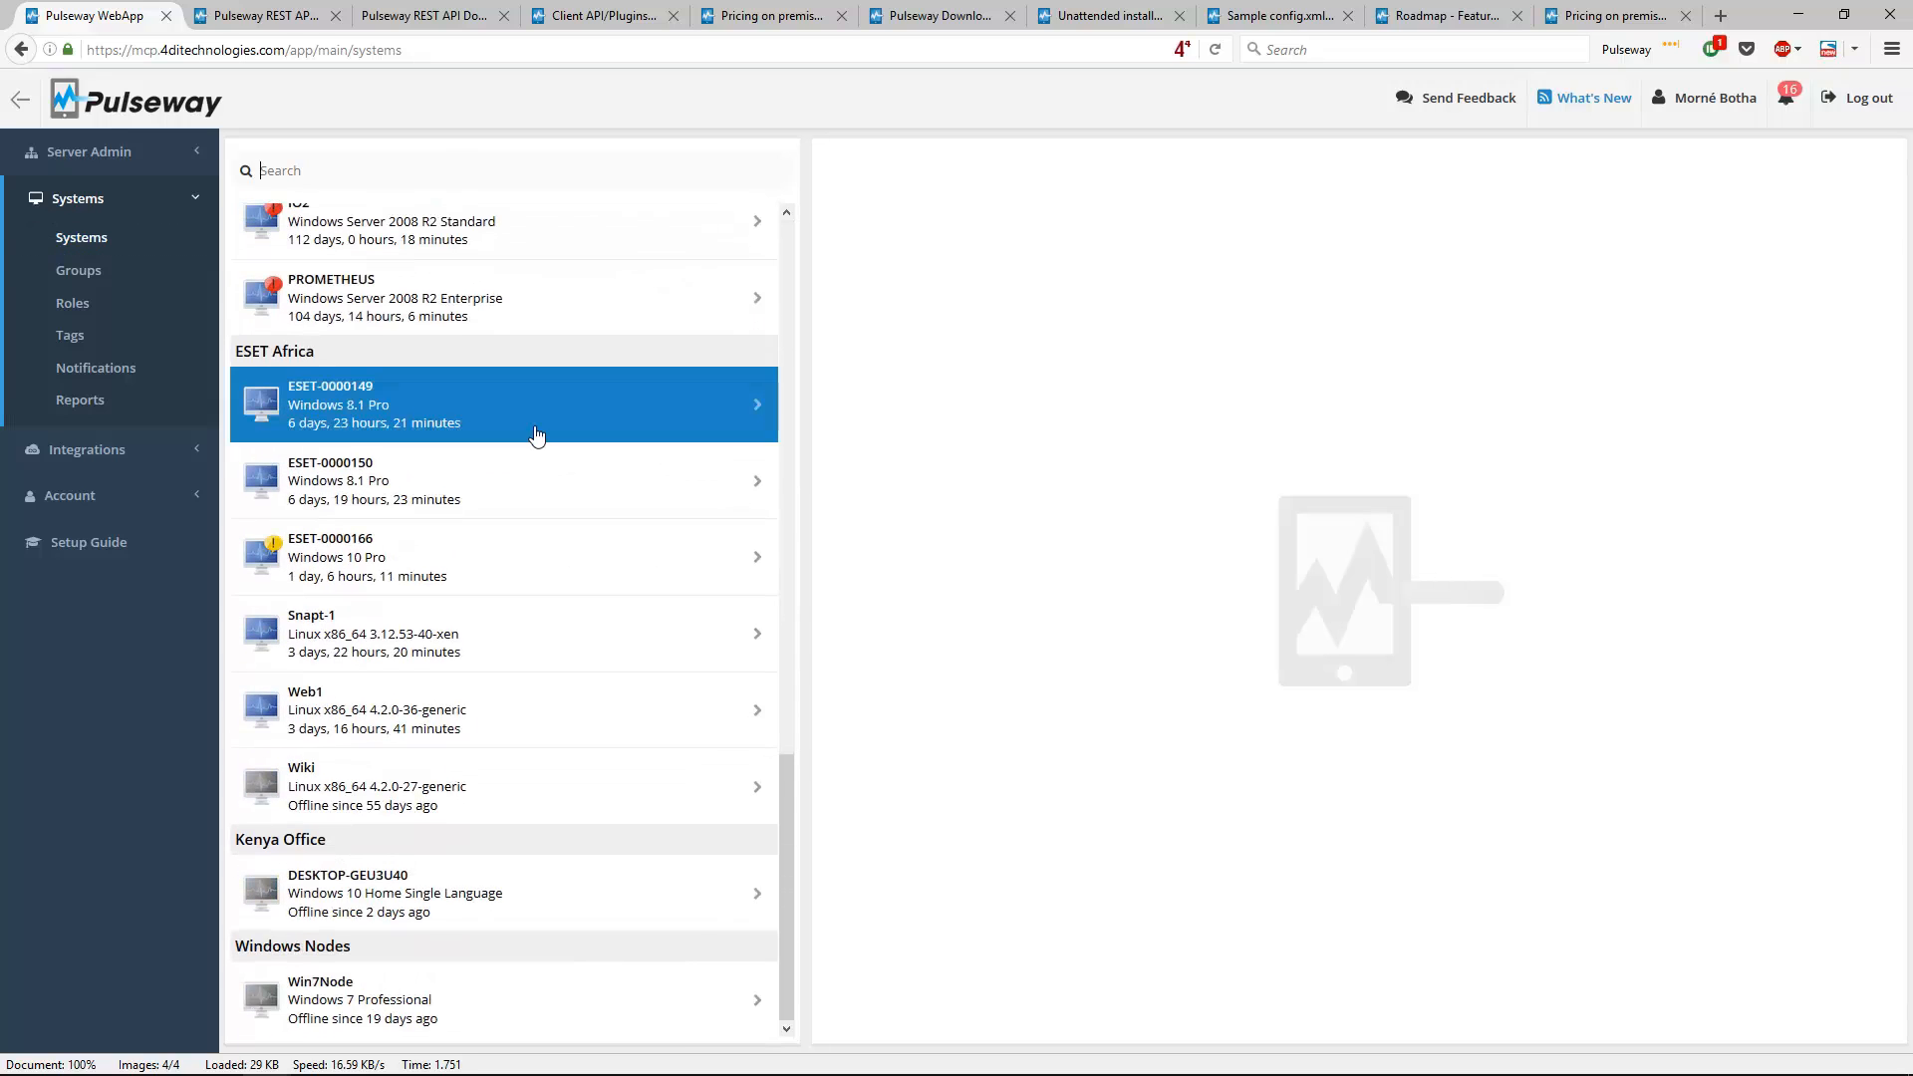
{"action": "scroll", "coordinate": [537, 436], "scroll_direction": "up", "scroll_amount": 15}
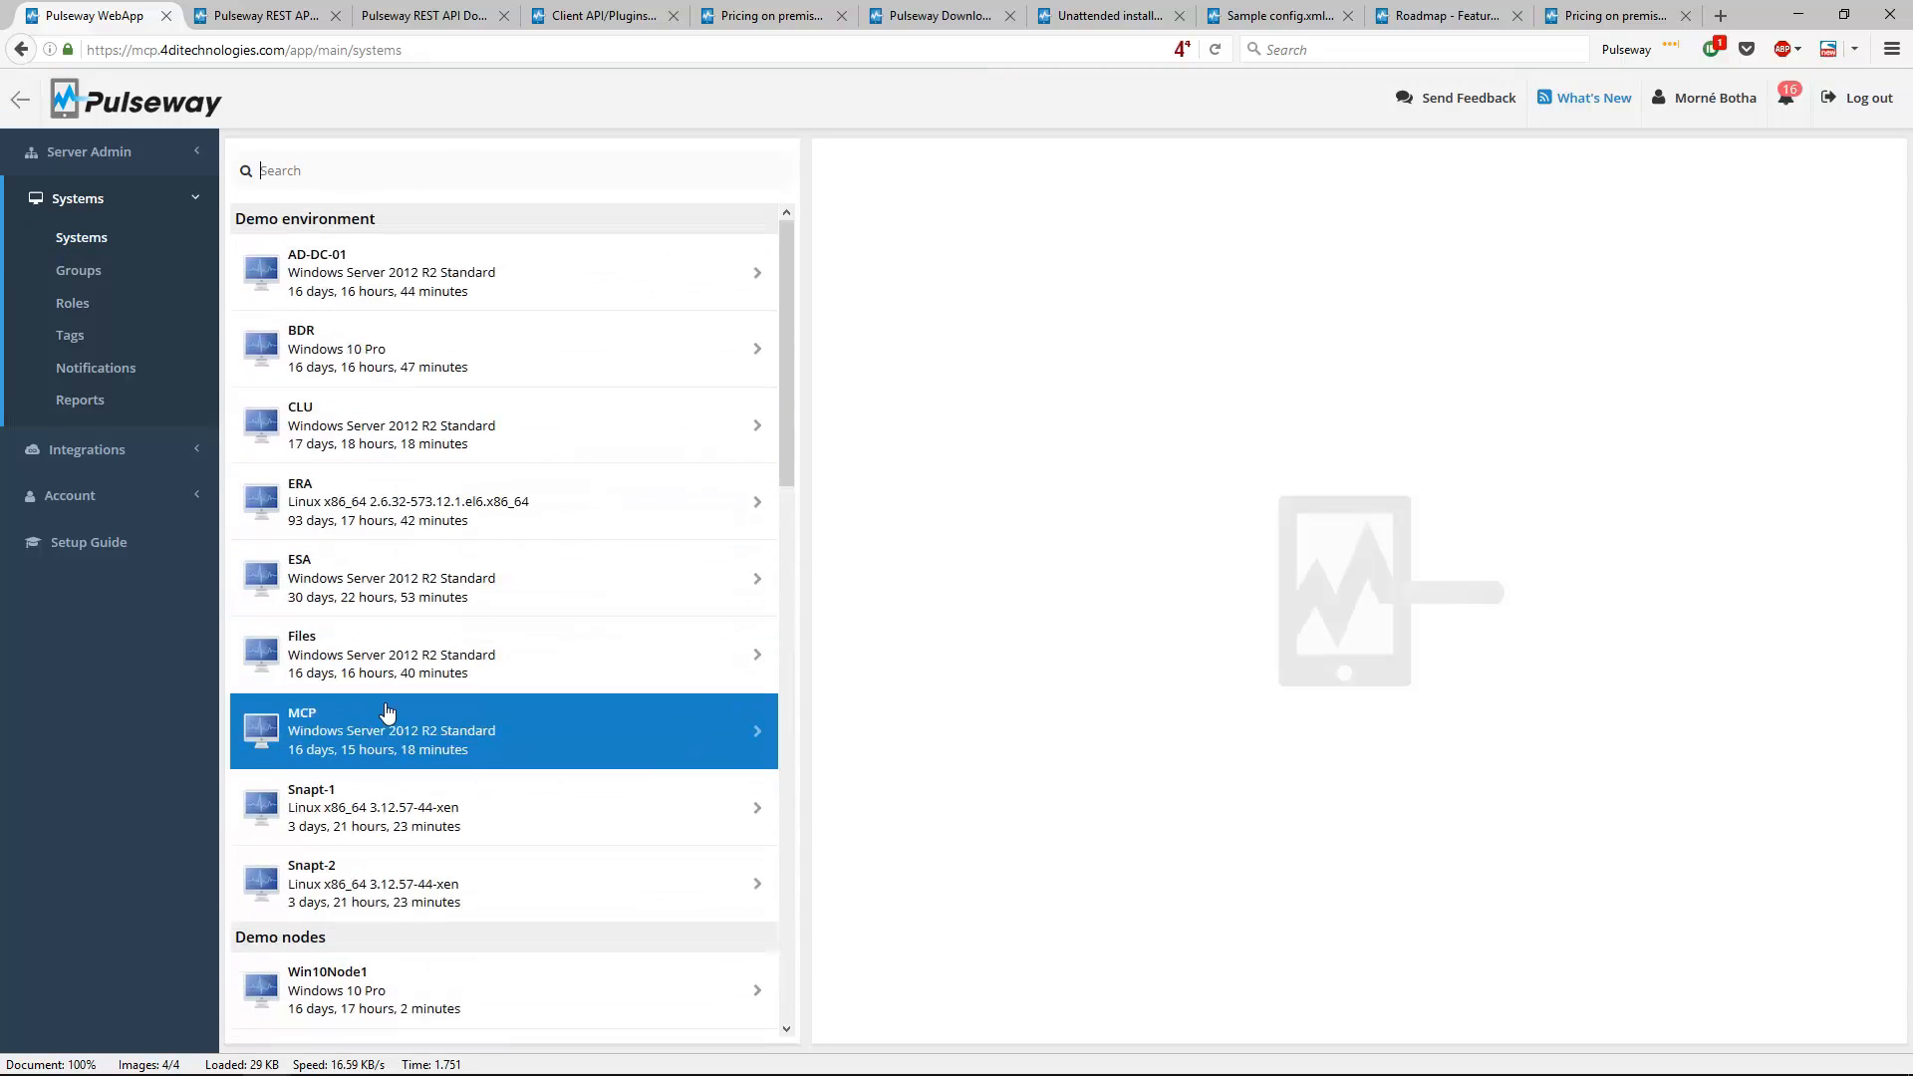
Open the MCP system in the Demo environment group, view its CPU history and return to its overview
{"action": "left_click", "coordinate": [374, 743]}
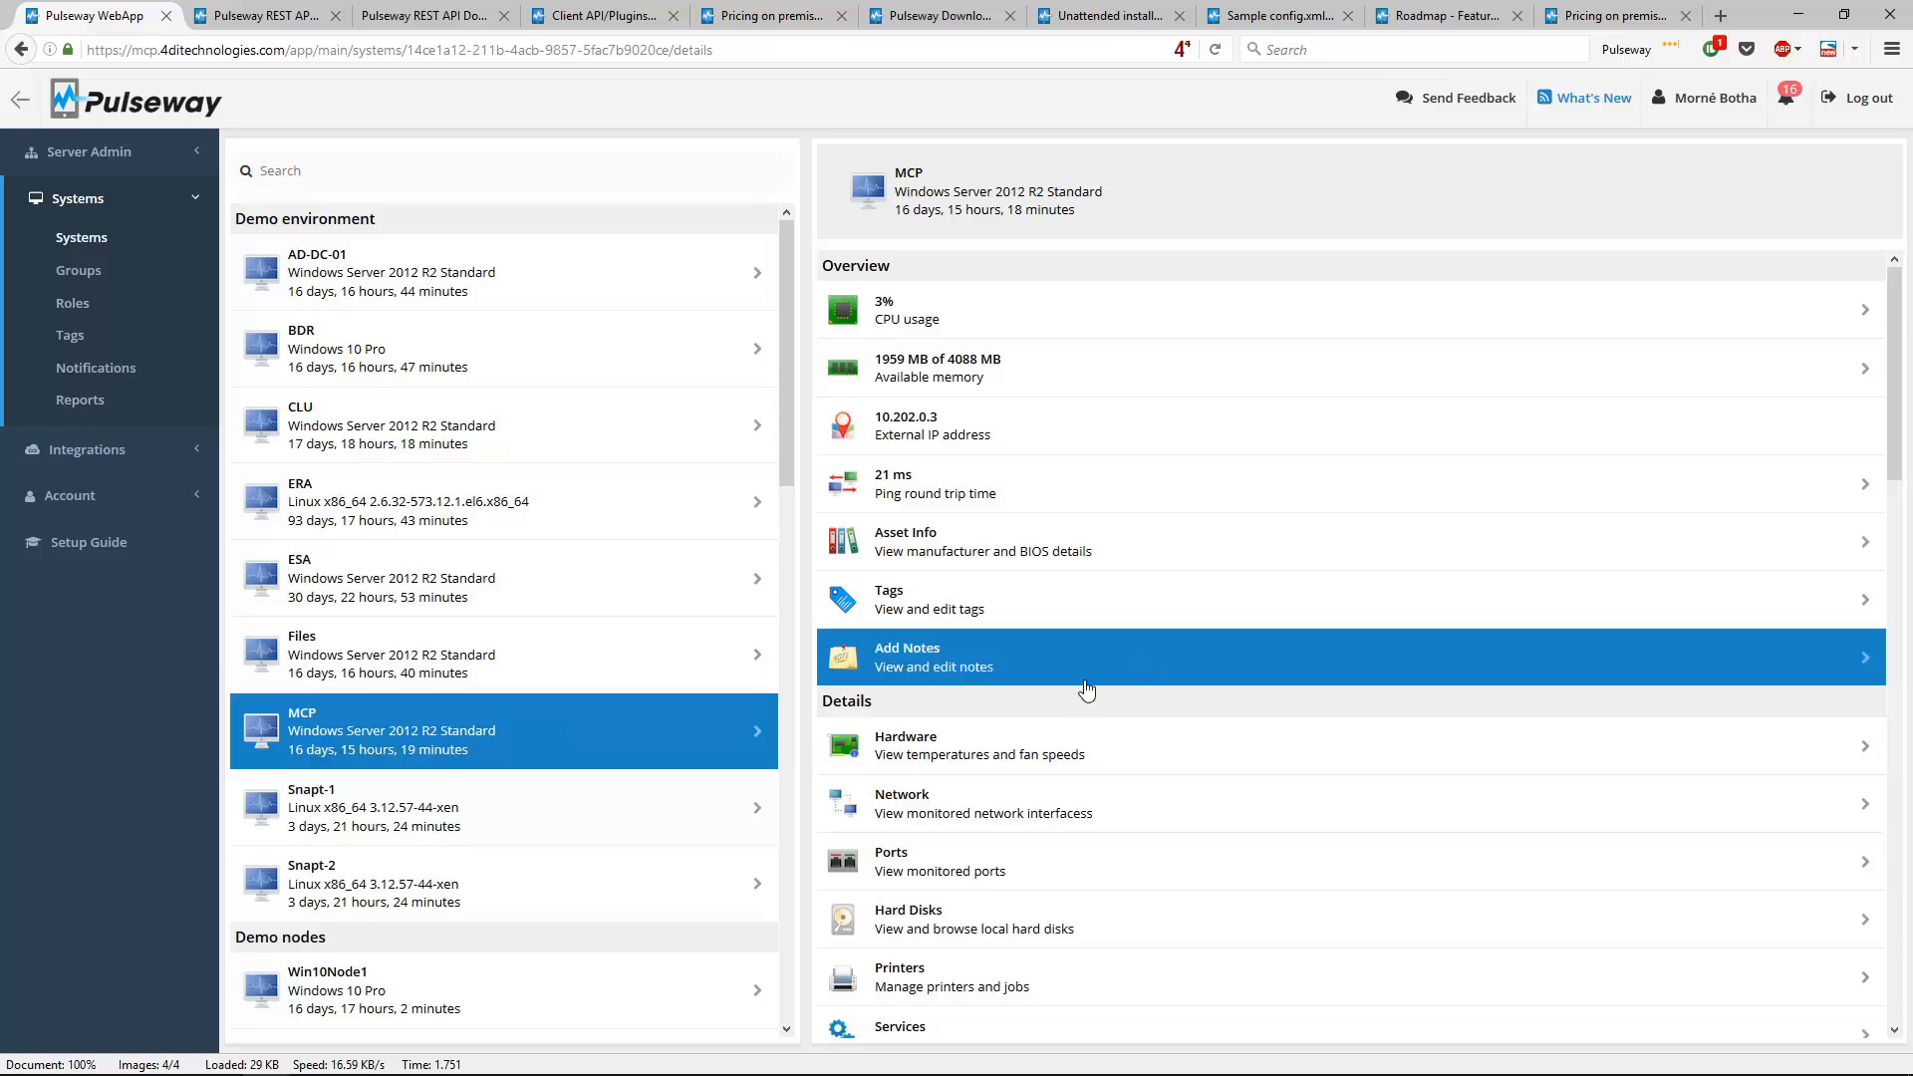
{"action": "scroll", "coordinate": [1026, 649], "scroll_direction": "down", "scroll_amount": 1}
{"action": "scroll", "coordinate": [1026, 578], "scroll_direction": "up", "scroll_amount": 1}
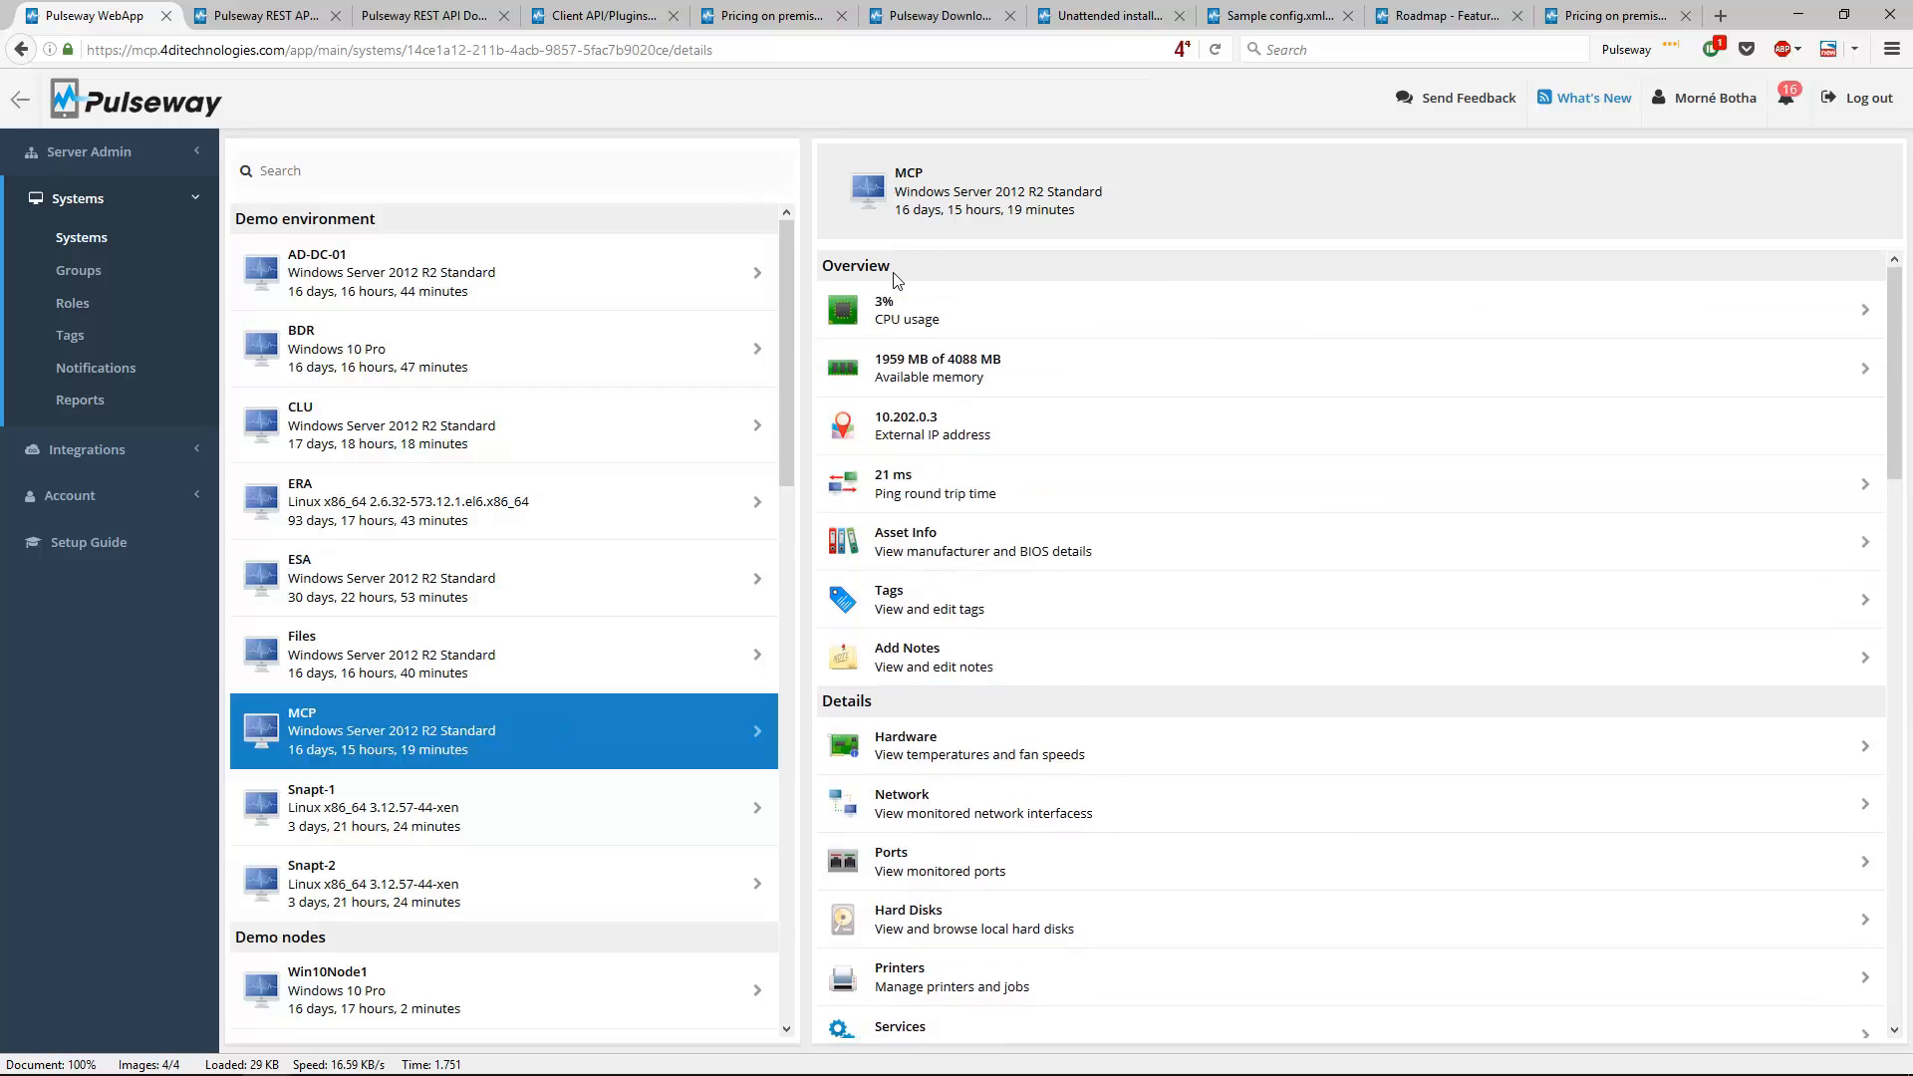
{"action": "left_click", "coordinate": [912, 317]}
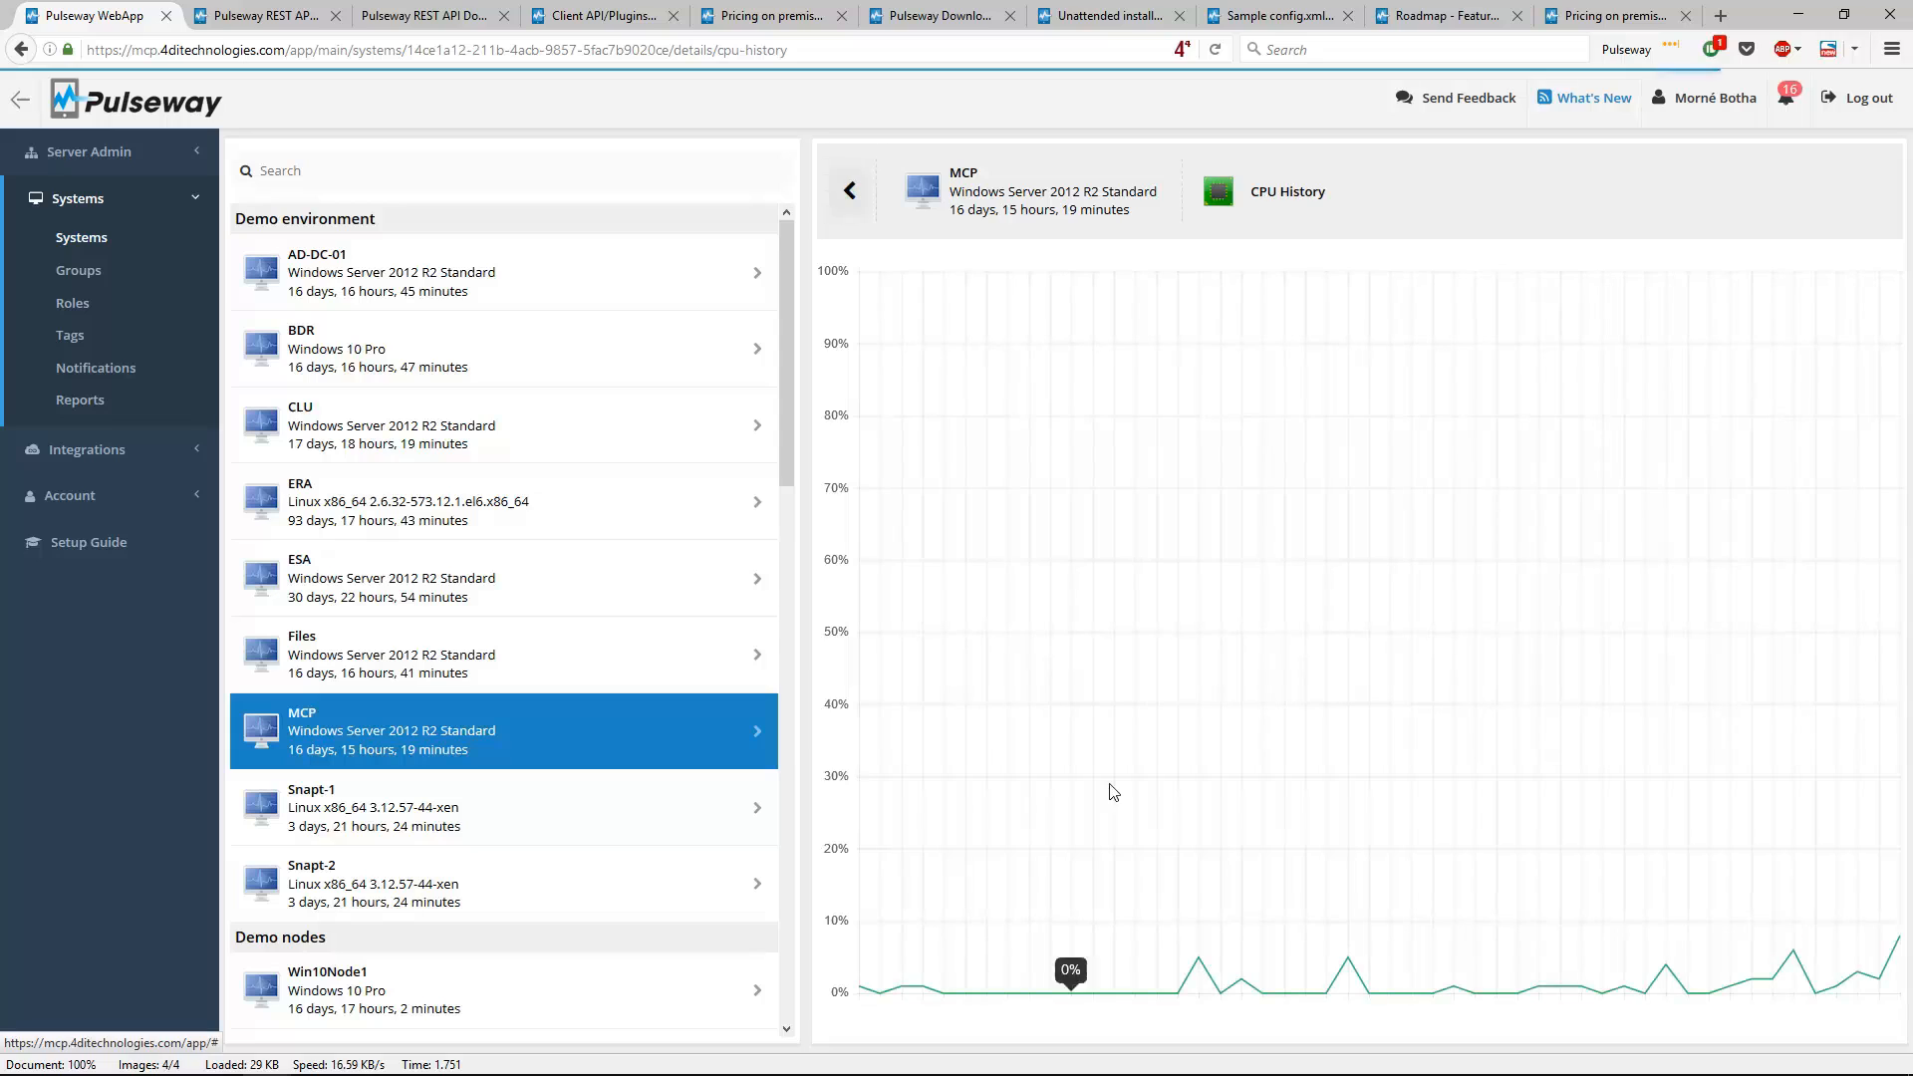
{"action": "left_click", "coordinate": [855, 195]}
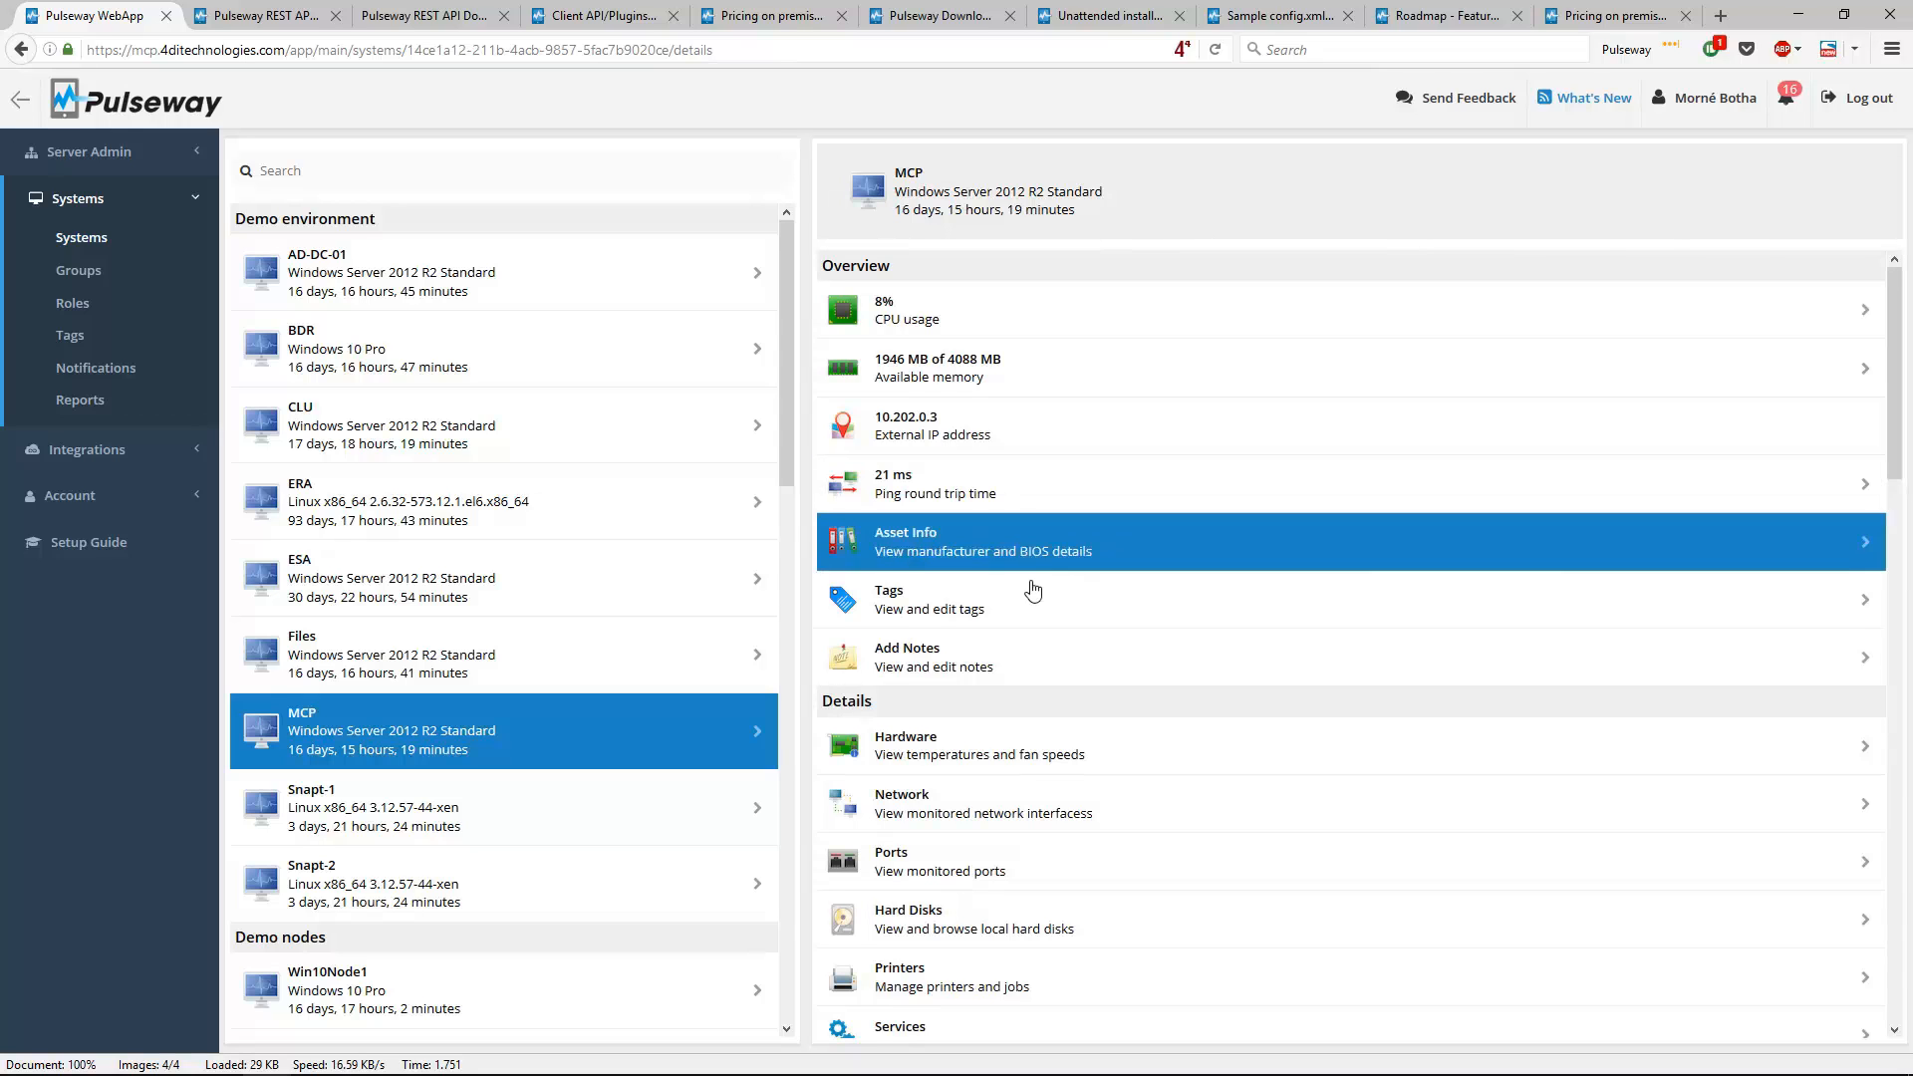
Browse the MCP system's details and view its tags, returning to the overview
{"action": "scroll", "coordinate": [1036, 602], "scroll_direction": "down", "scroll_amount": 5}
{"action": "scroll", "coordinate": [1007, 486], "scroll_direction": "up", "scroll_amount": 3}
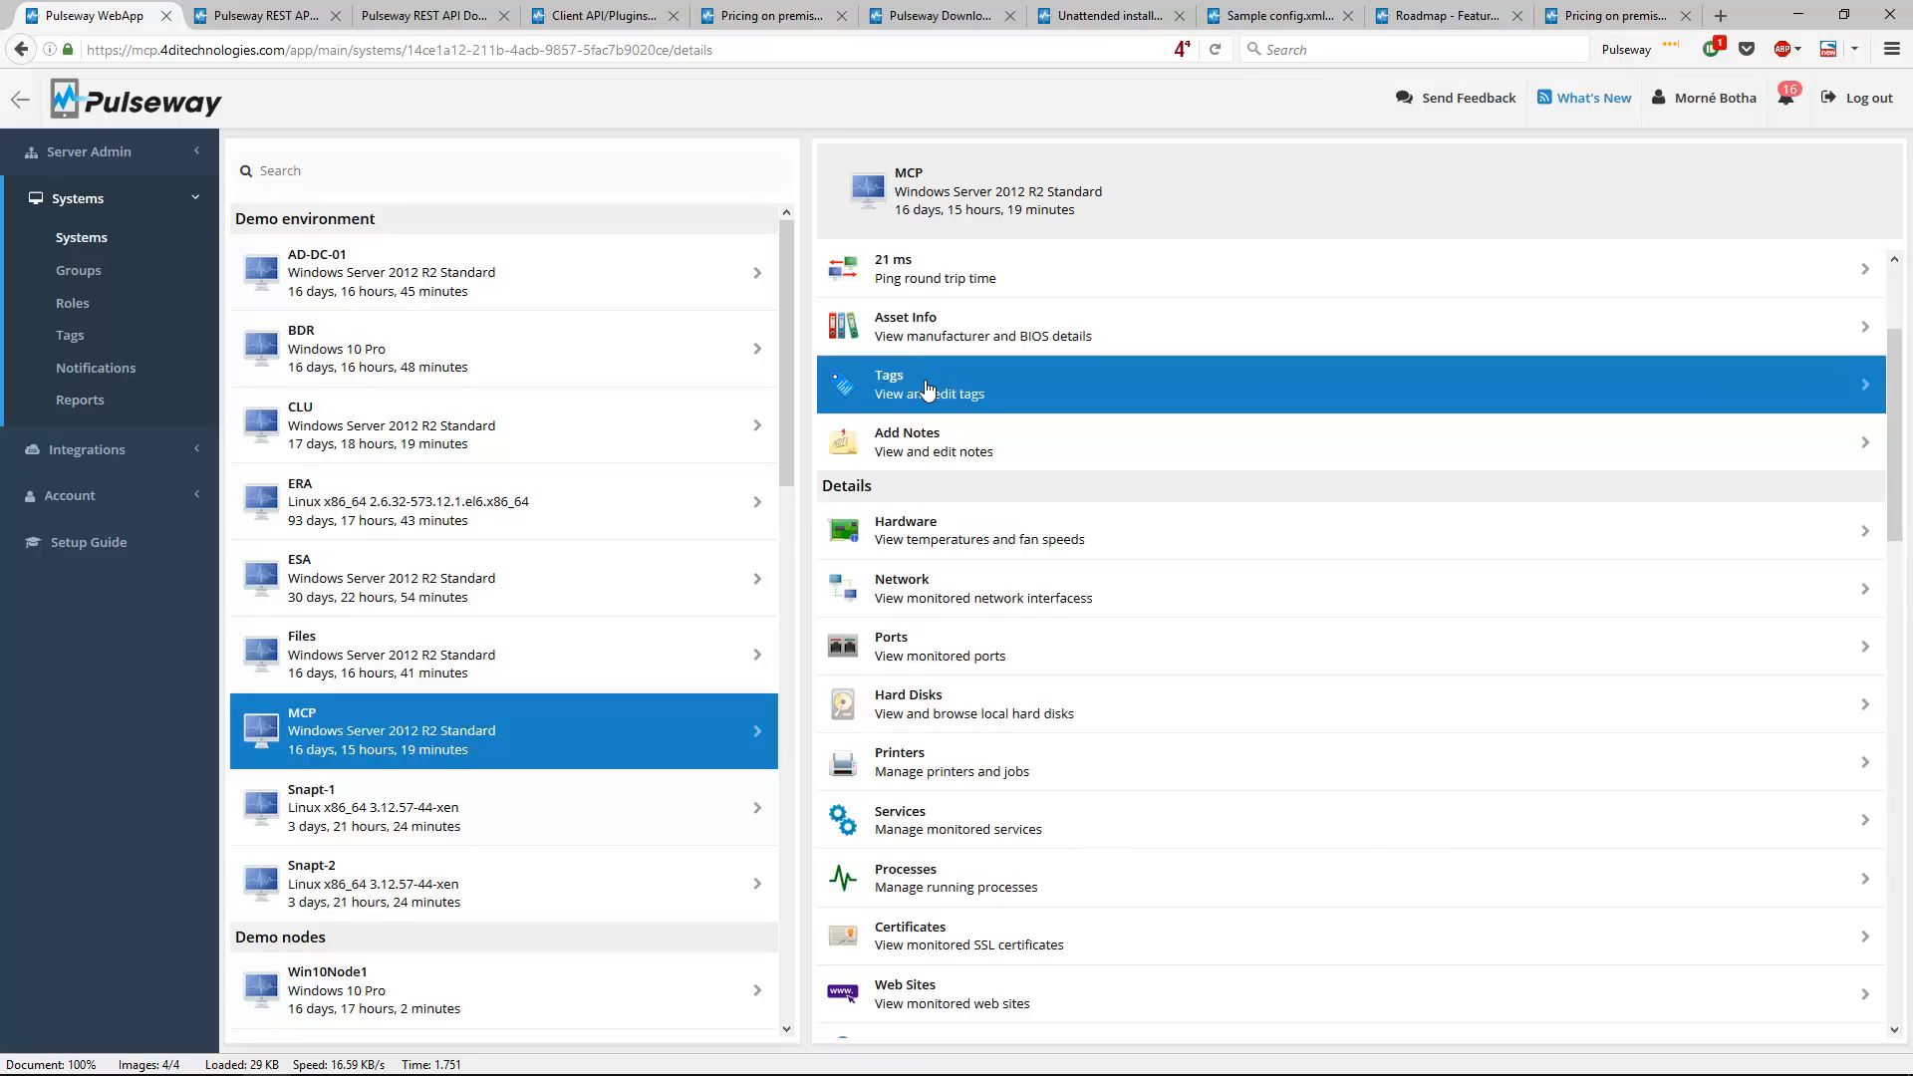
{"action": "left_click", "coordinate": [927, 387]}
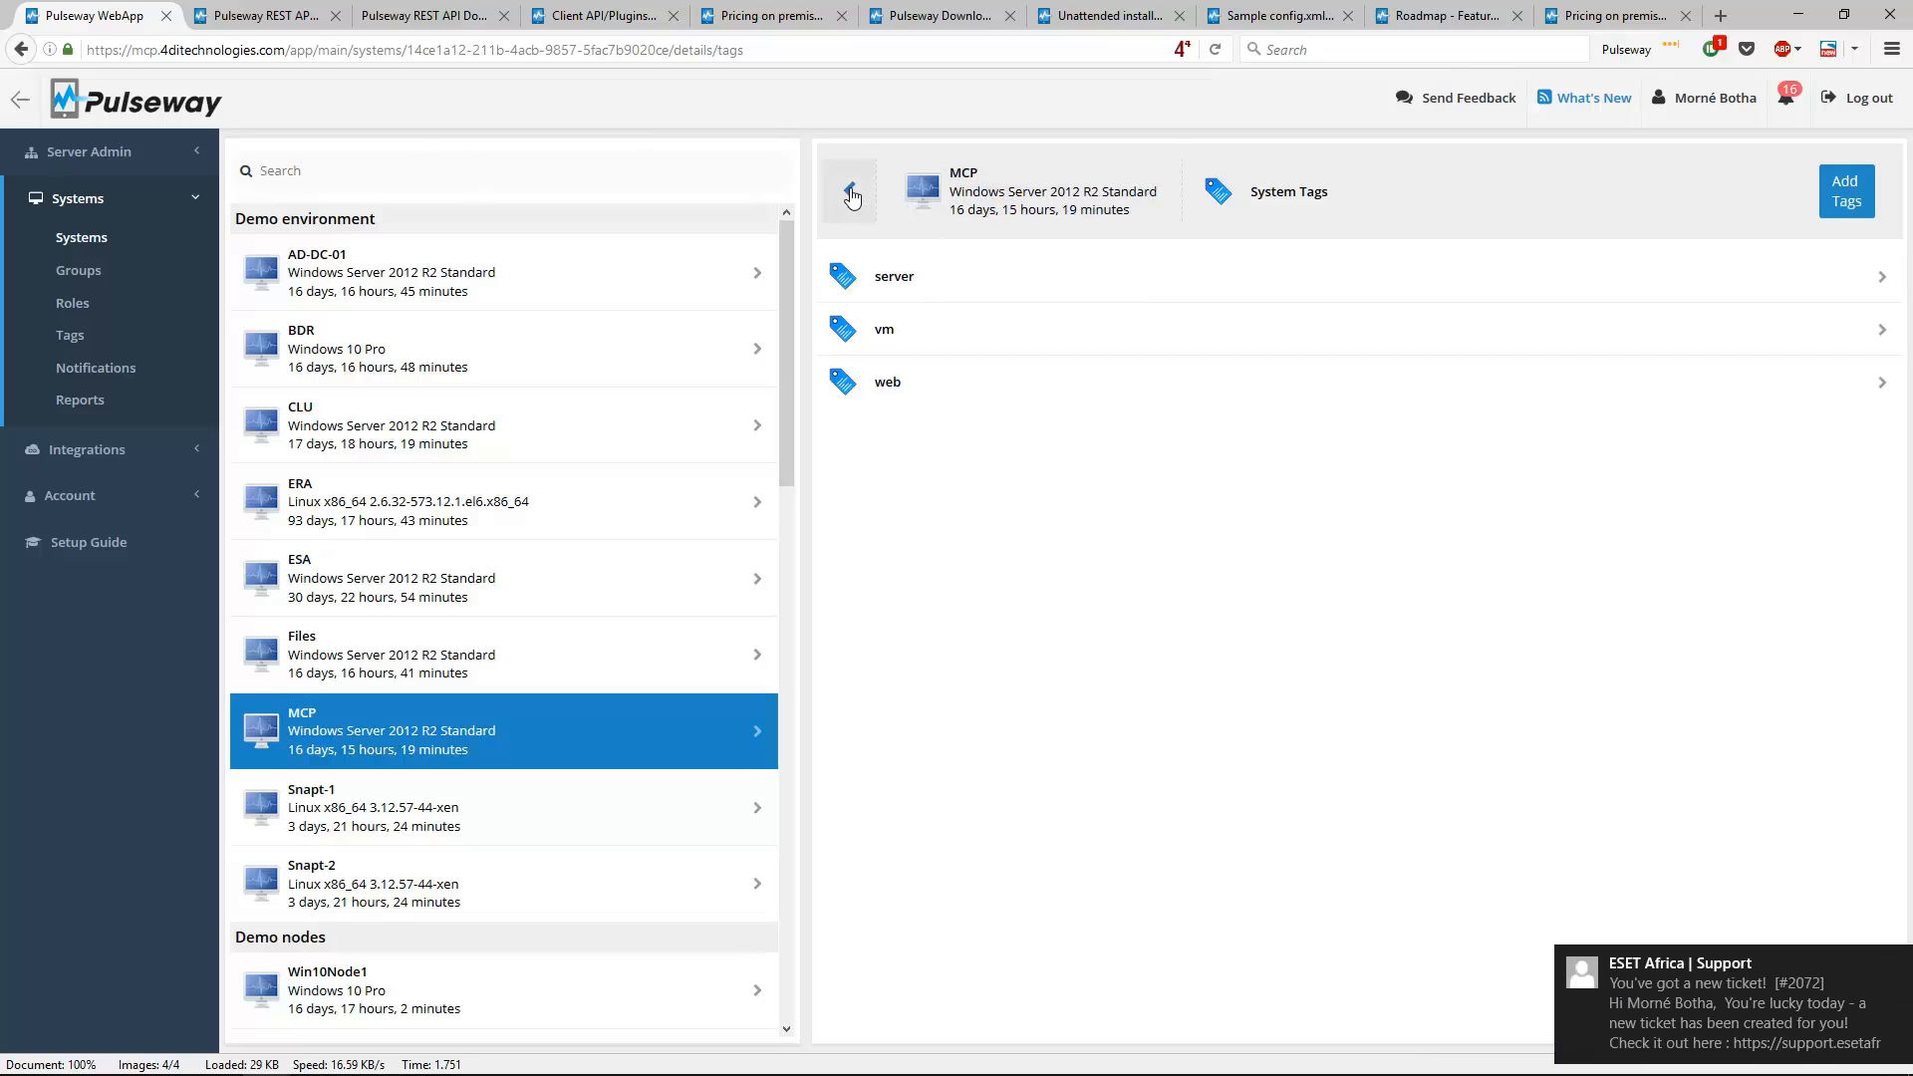
{"action": "left_click", "coordinate": [851, 190]}
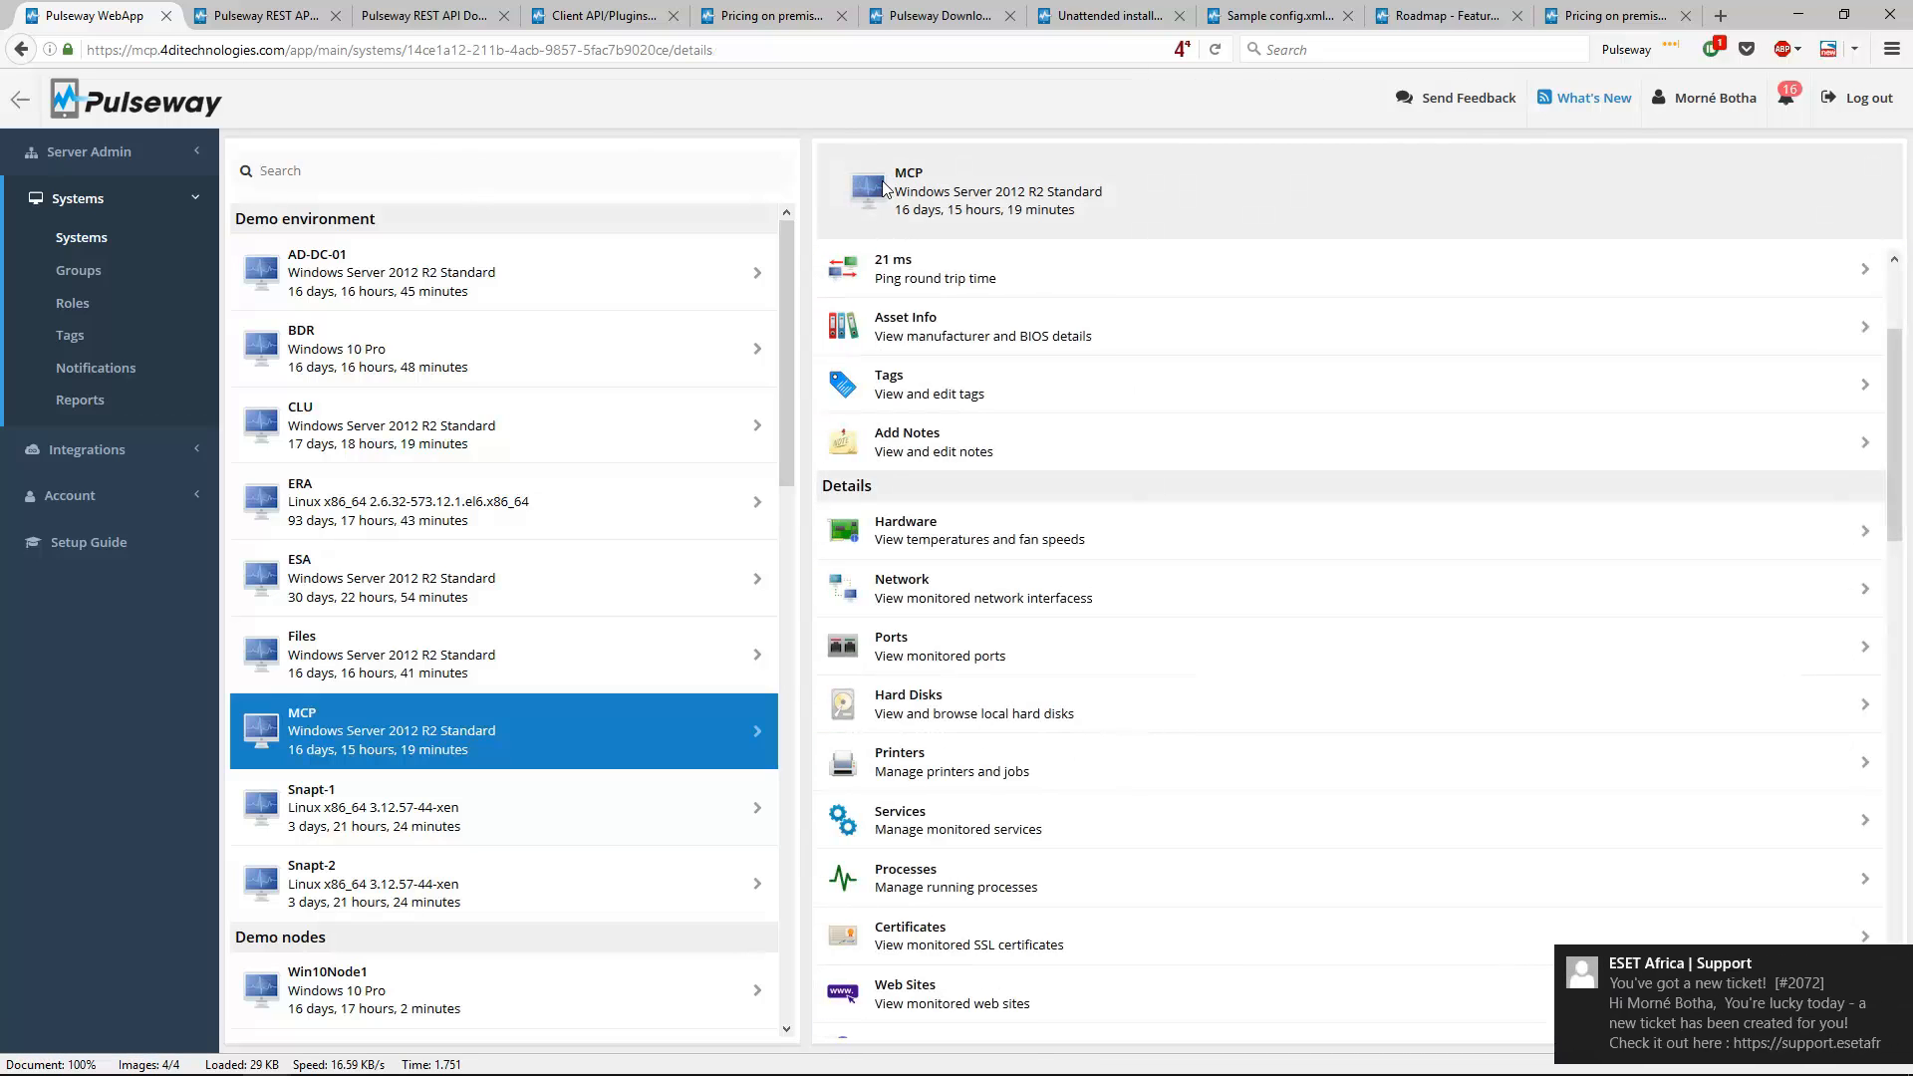
Examine the MCP system's monitored ports, highlighting the LDAP, DNS and StorageCraft SPX entries, and return to its details
{"action": "scroll", "coordinate": [1005, 545], "scroll_direction": "down", "scroll_amount": 2}
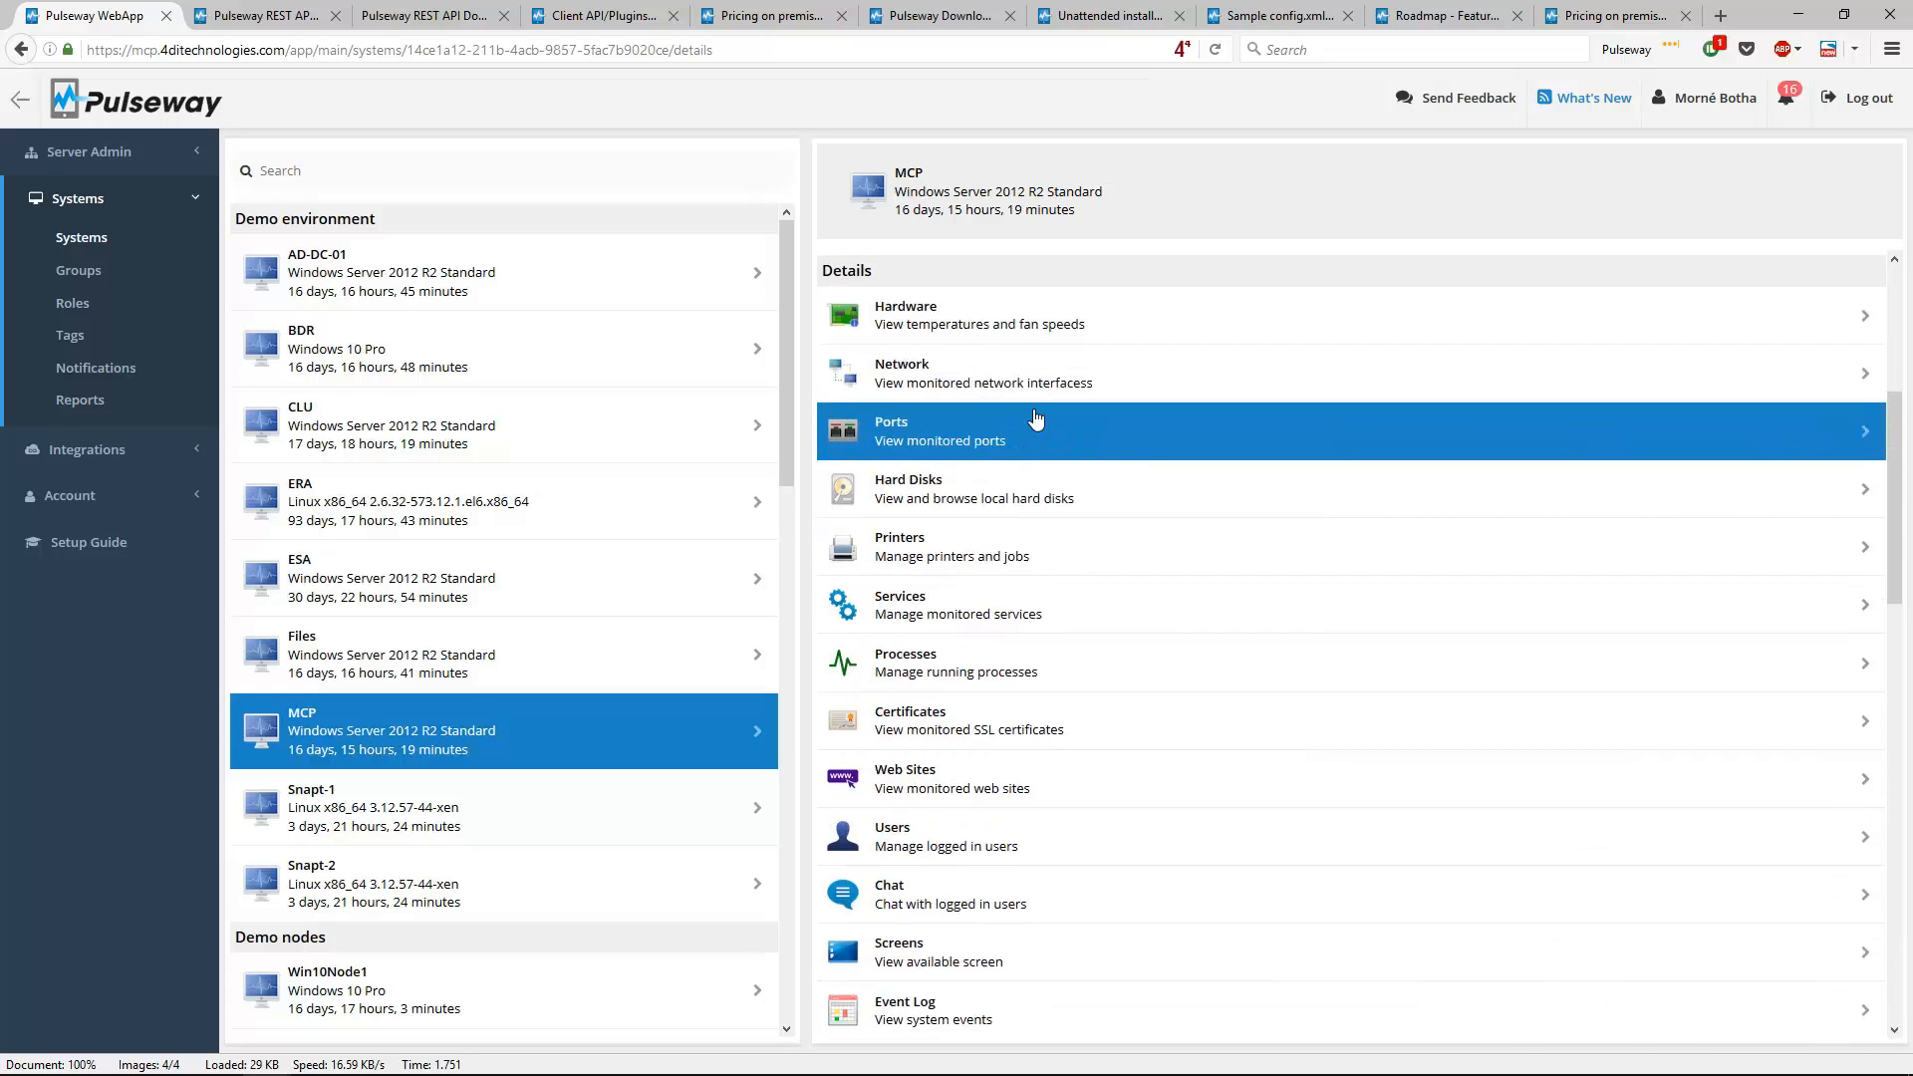
{"action": "left_click", "coordinate": [922, 431]}
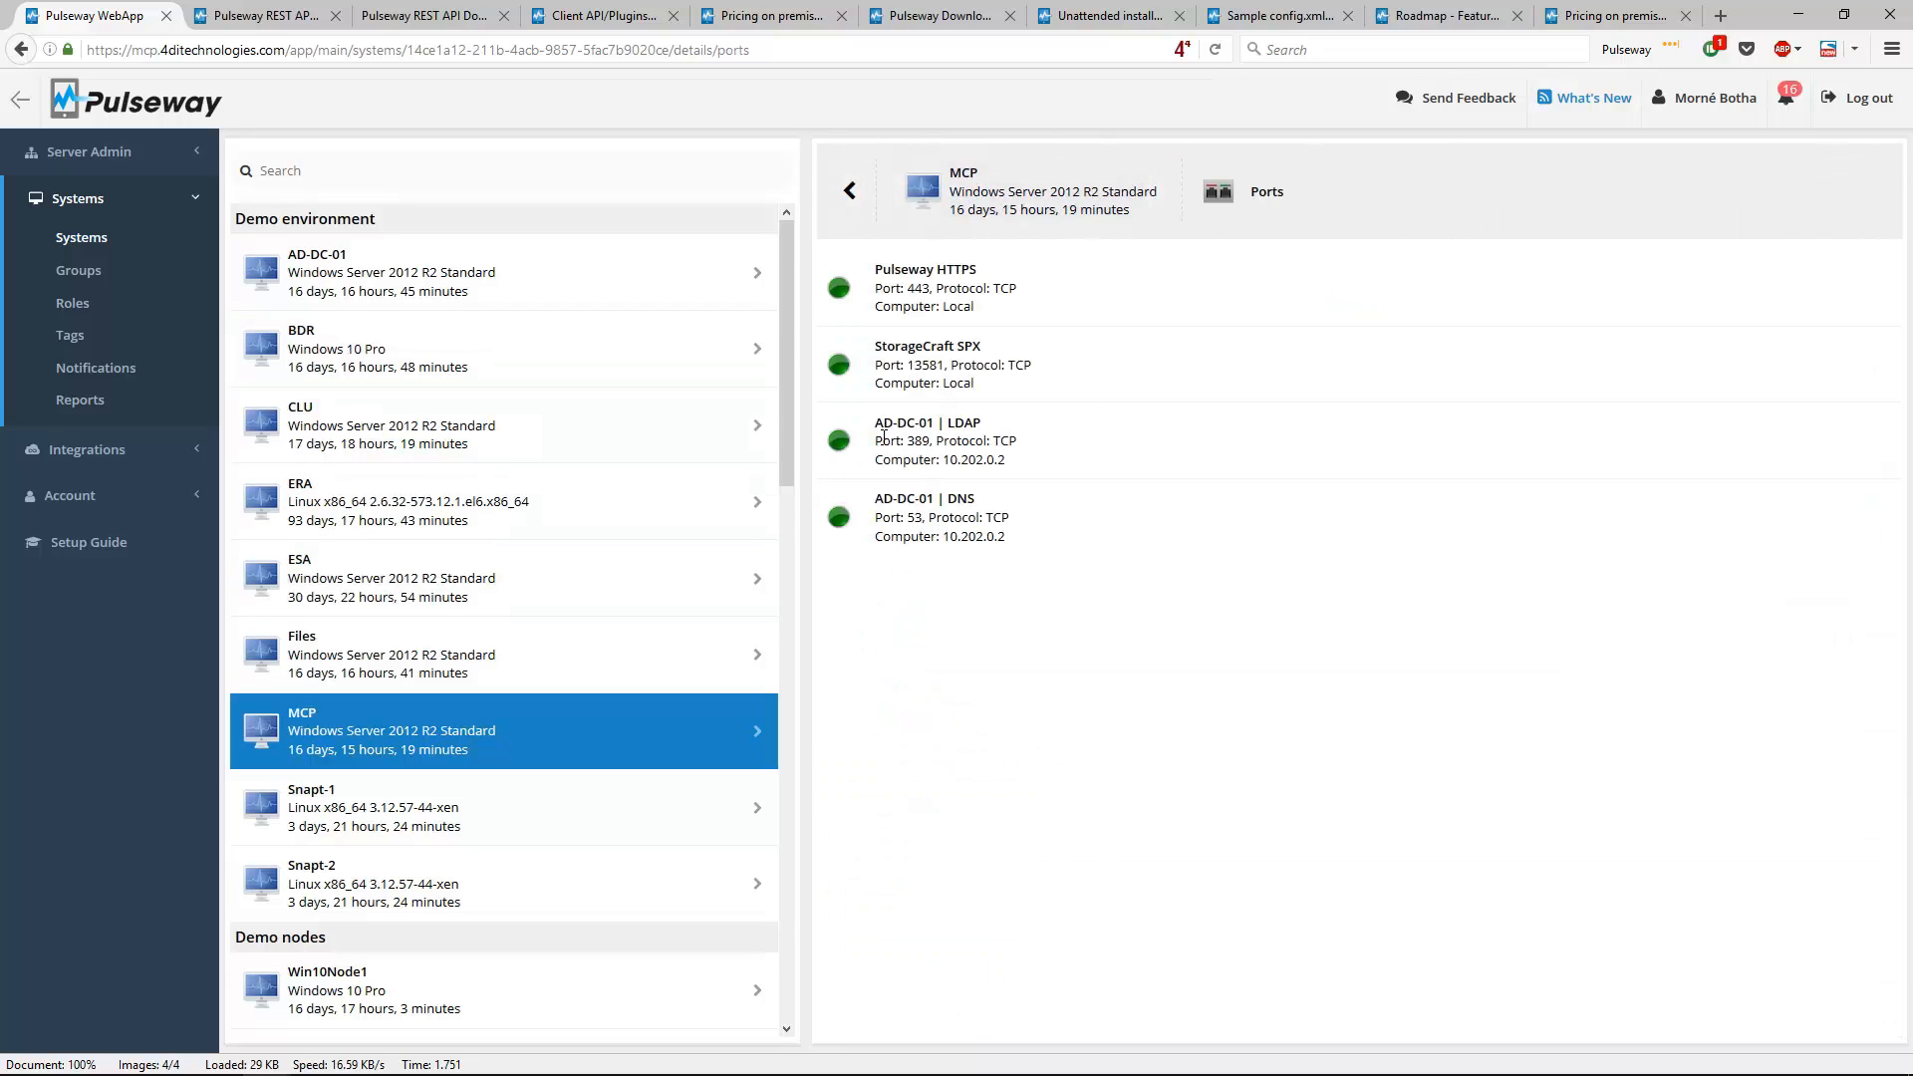
{"action": "left_click_drag", "start_coordinate": [1059, 471], "coordinate": [888, 424]}
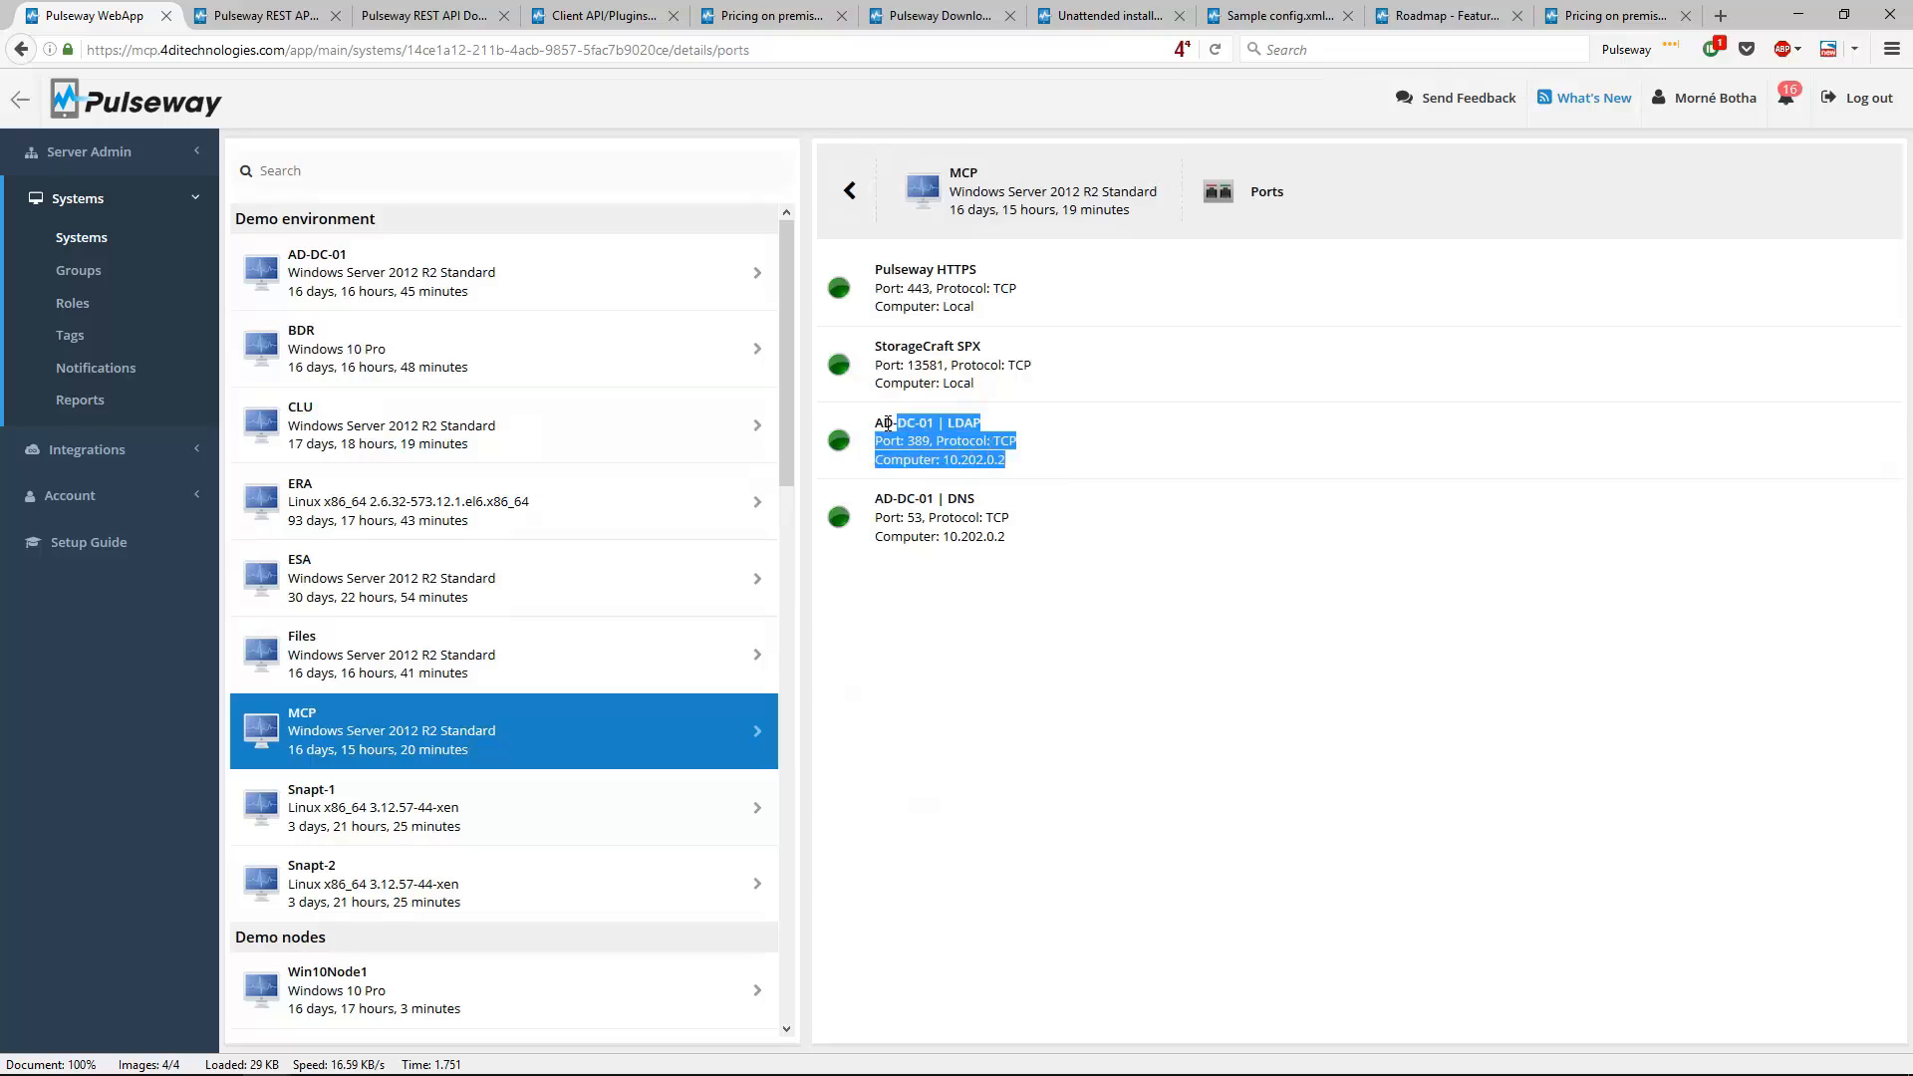
{"action": "left_click_drag", "start_coordinate": [1025, 543], "coordinate": [858, 398]}
{"action": "right_click", "coordinate": [960, 519]}
{"action": "left_click", "coordinate": [897, 500]}
{"action": "left_click", "coordinate": [1018, 555]}
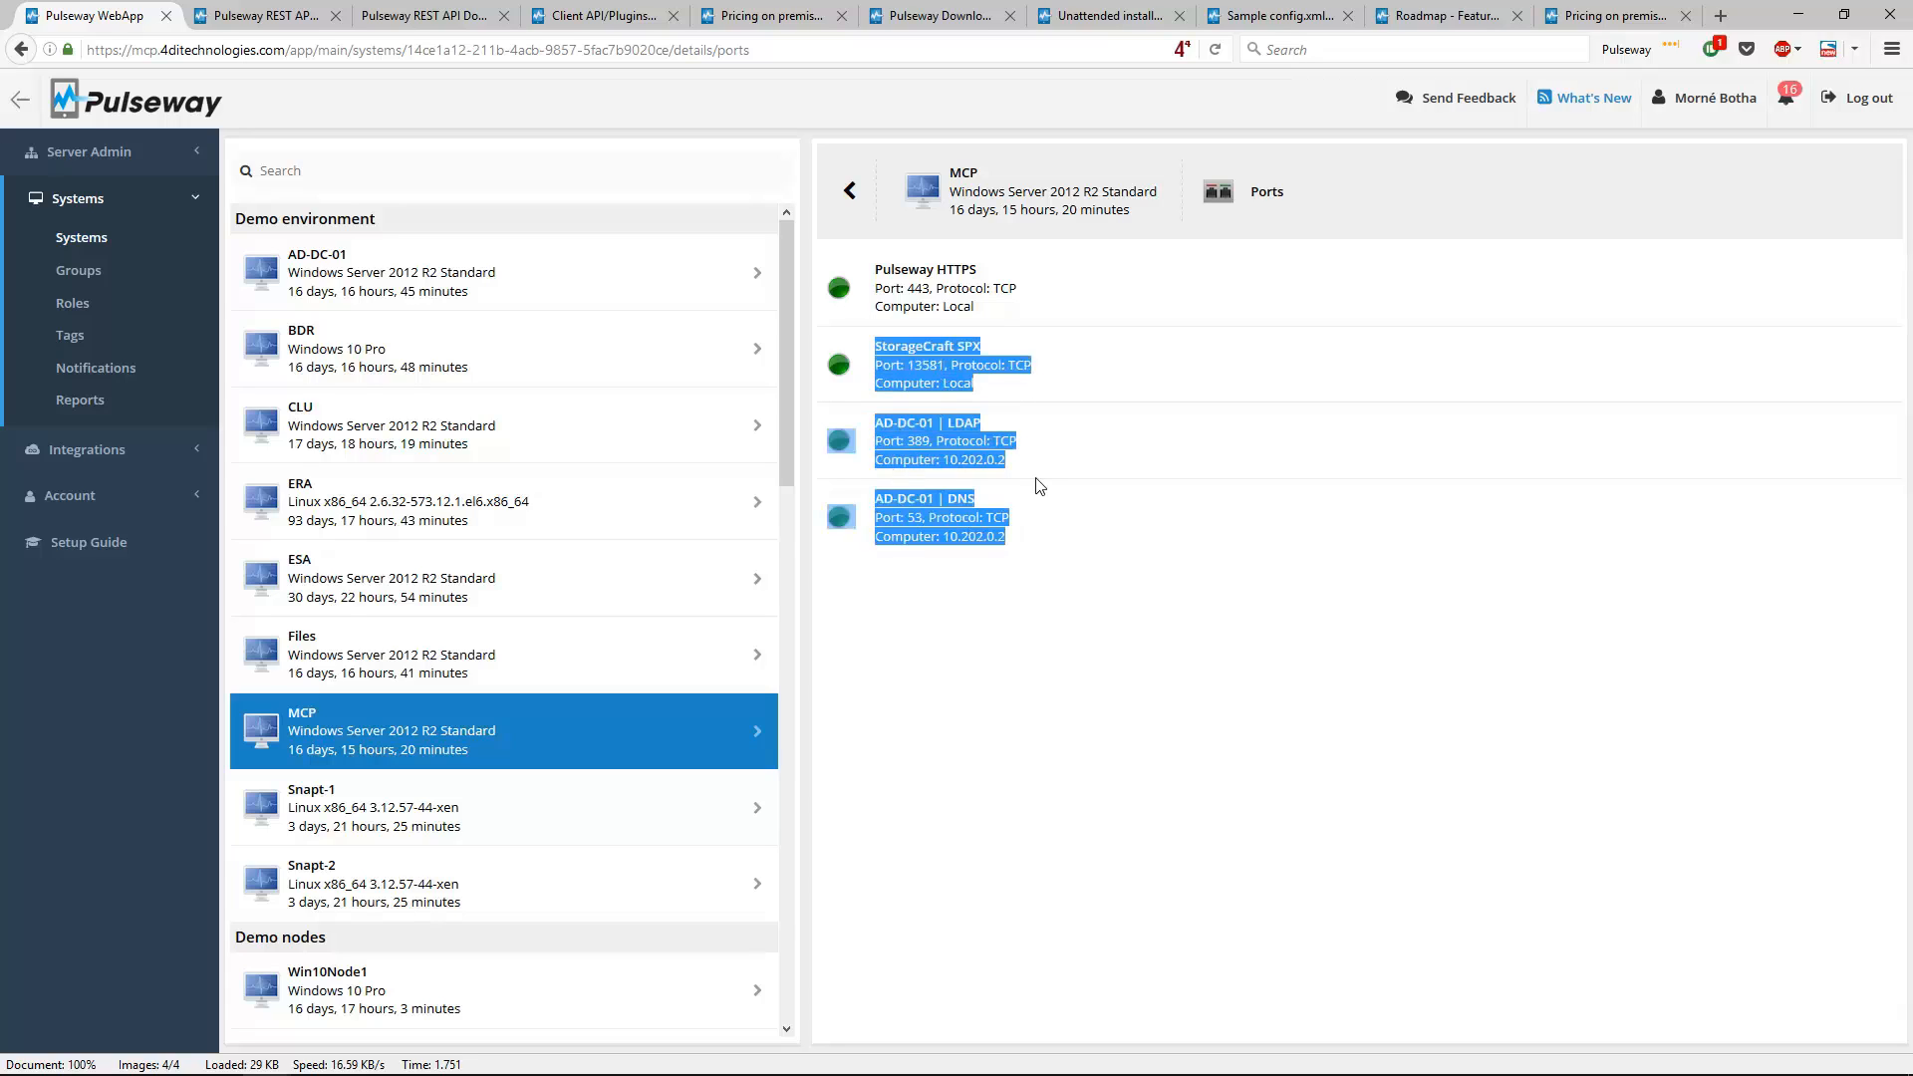
{"action": "left_click", "coordinate": [979, 405]}
{"action": "left_click_drag", "start_coordinate": [1010, 397], "coordinate": [864, 271]}
{"action": "left_click", "coordinate": [953, 340]}
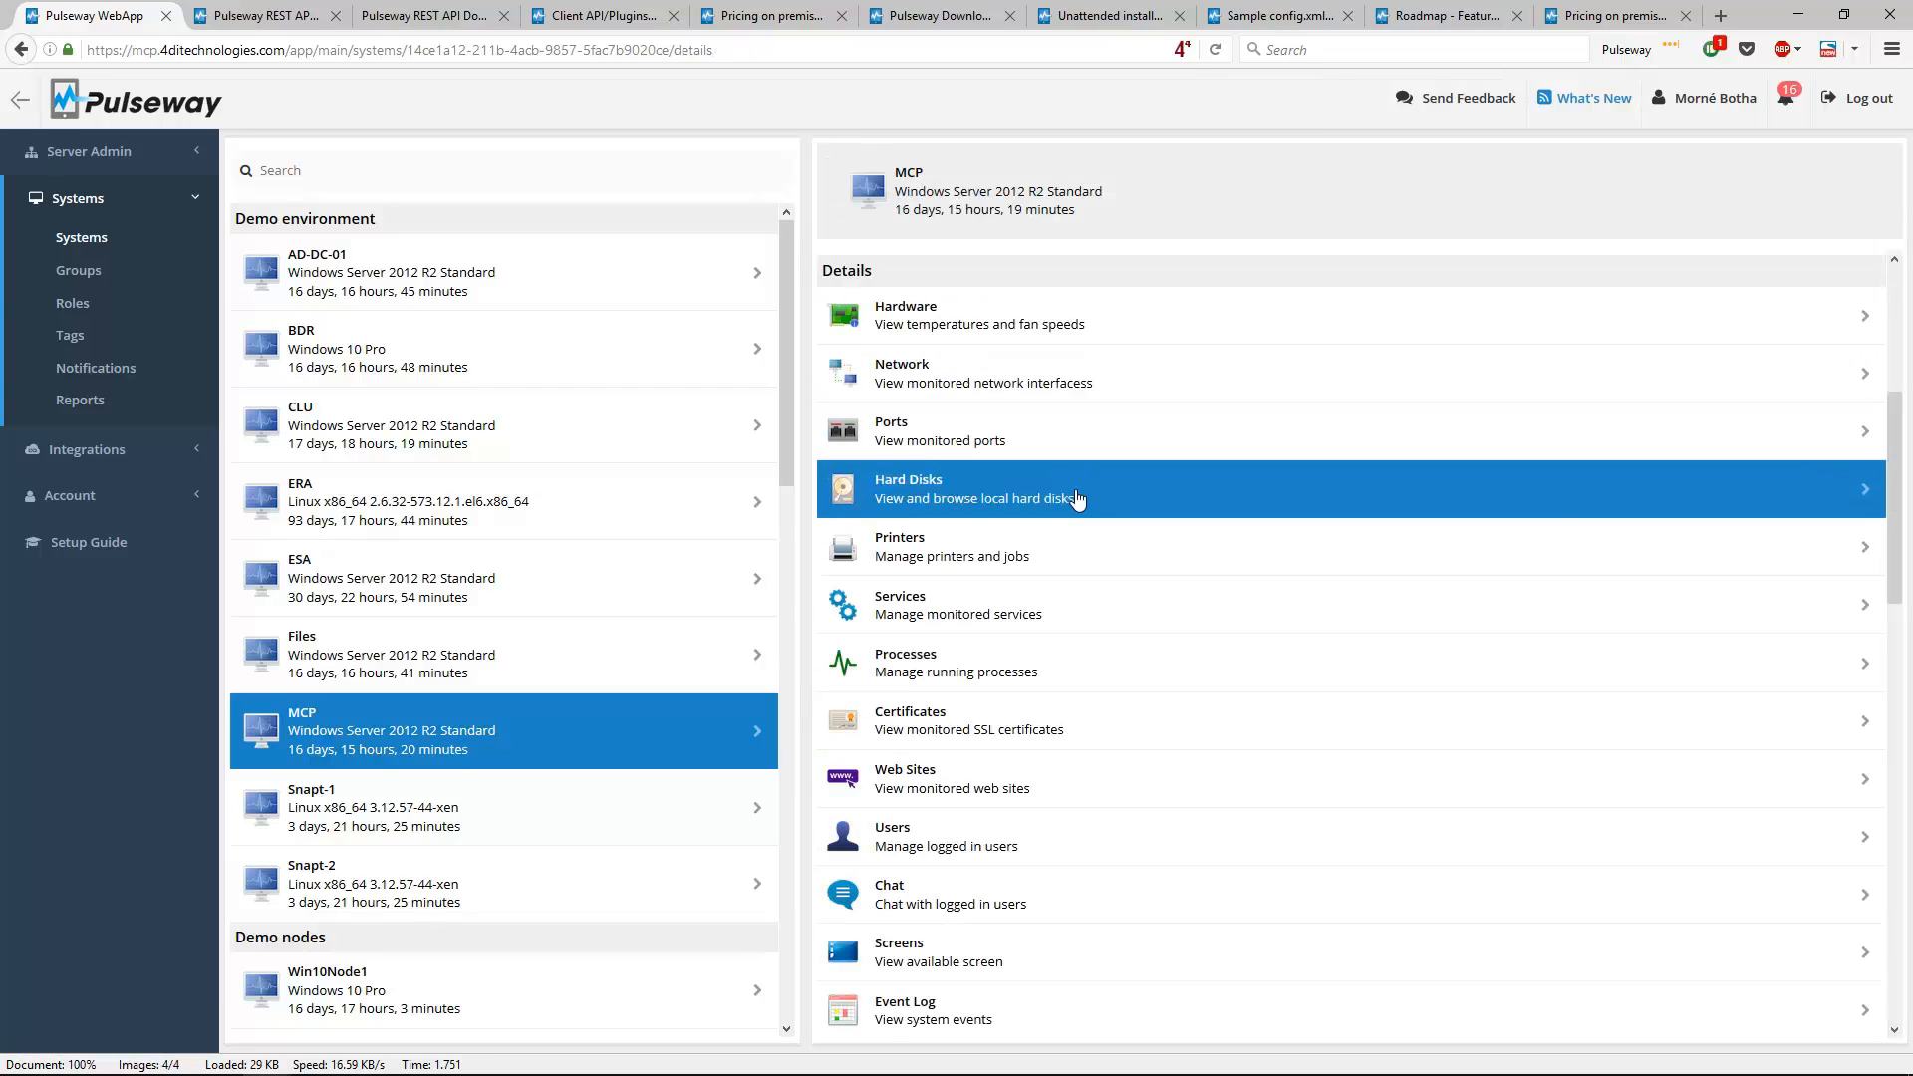
View the MCP system's monitored services and the actions available for Pulseway Server Update, then leave without running any
{"action": "scroll", "coordinate": [1074, 502], "scroll_direction": "down", "scroll_amount": 4}
{"action": "scroll", "coordinate": [956, 389], "scroll_direction": "up", "scroll_amount": 1}
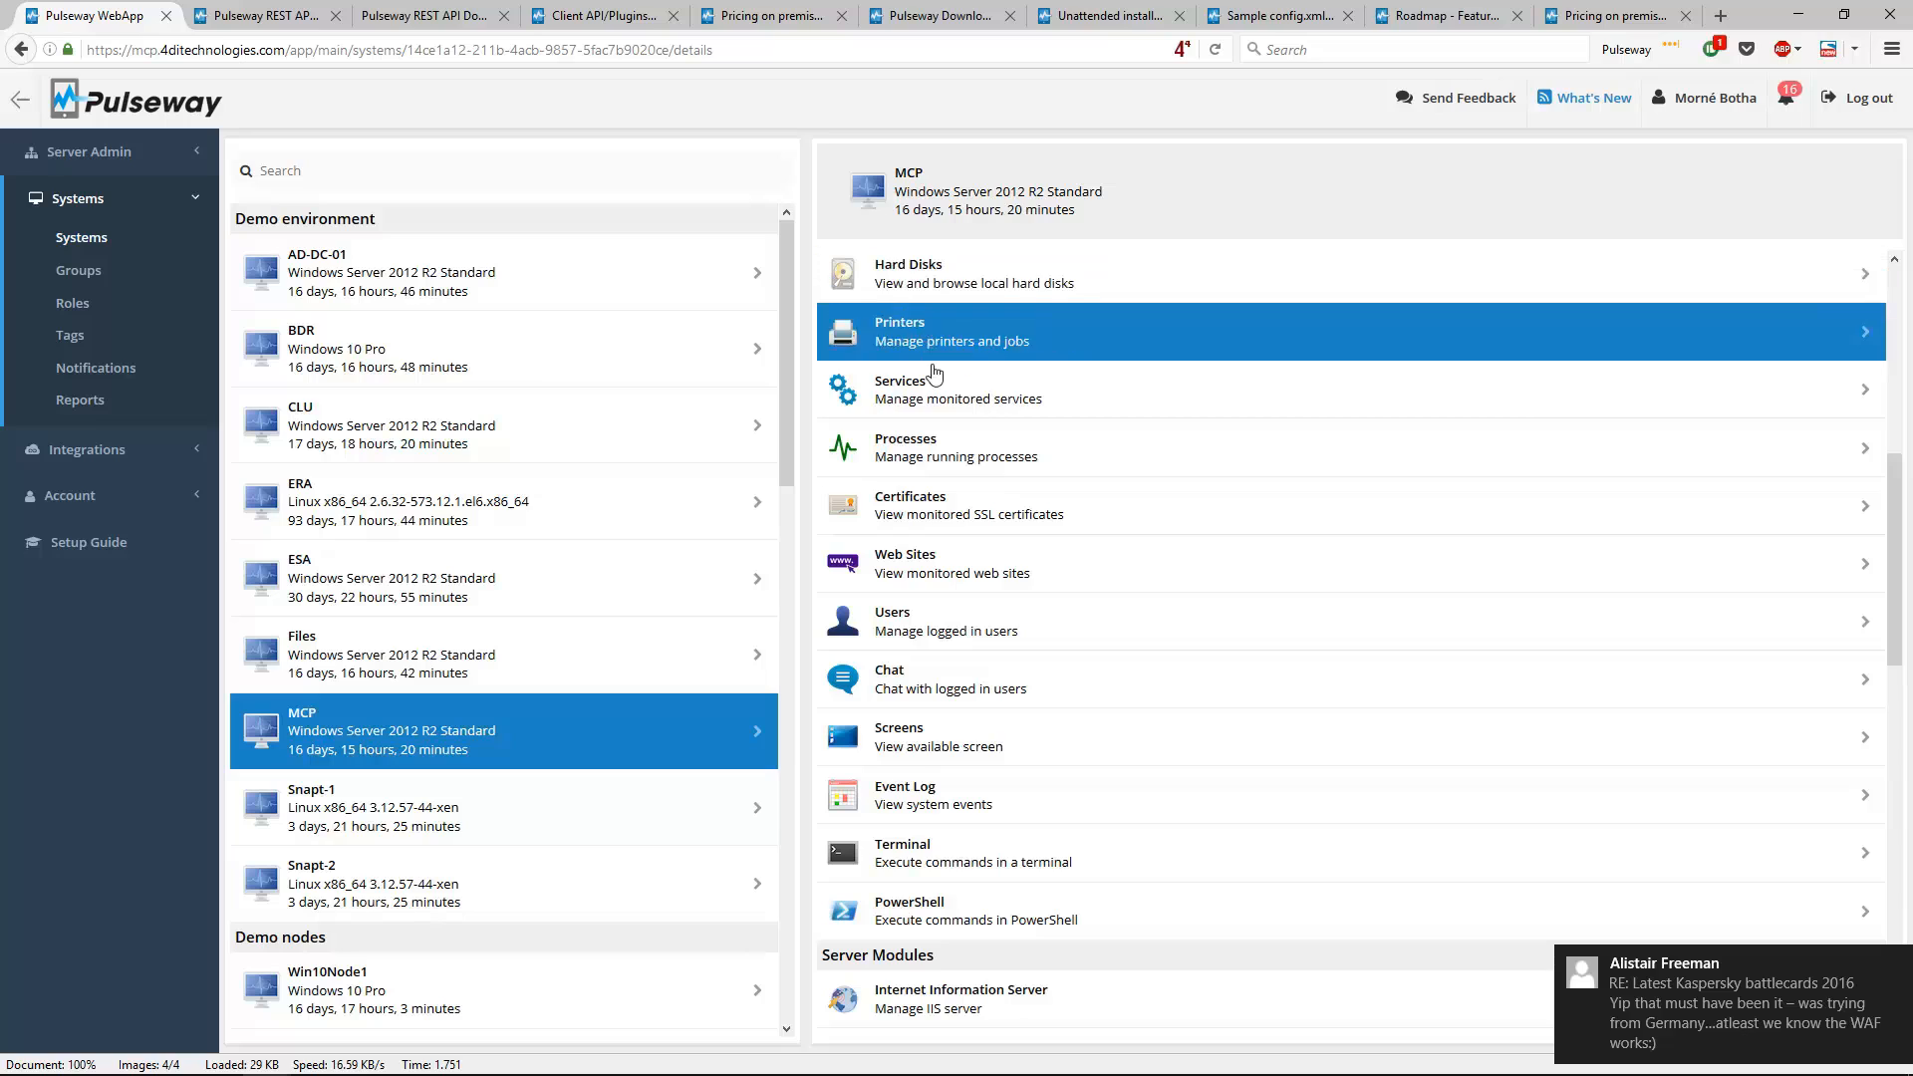
{"action": "left_click", "coordinate": [989, 398]}
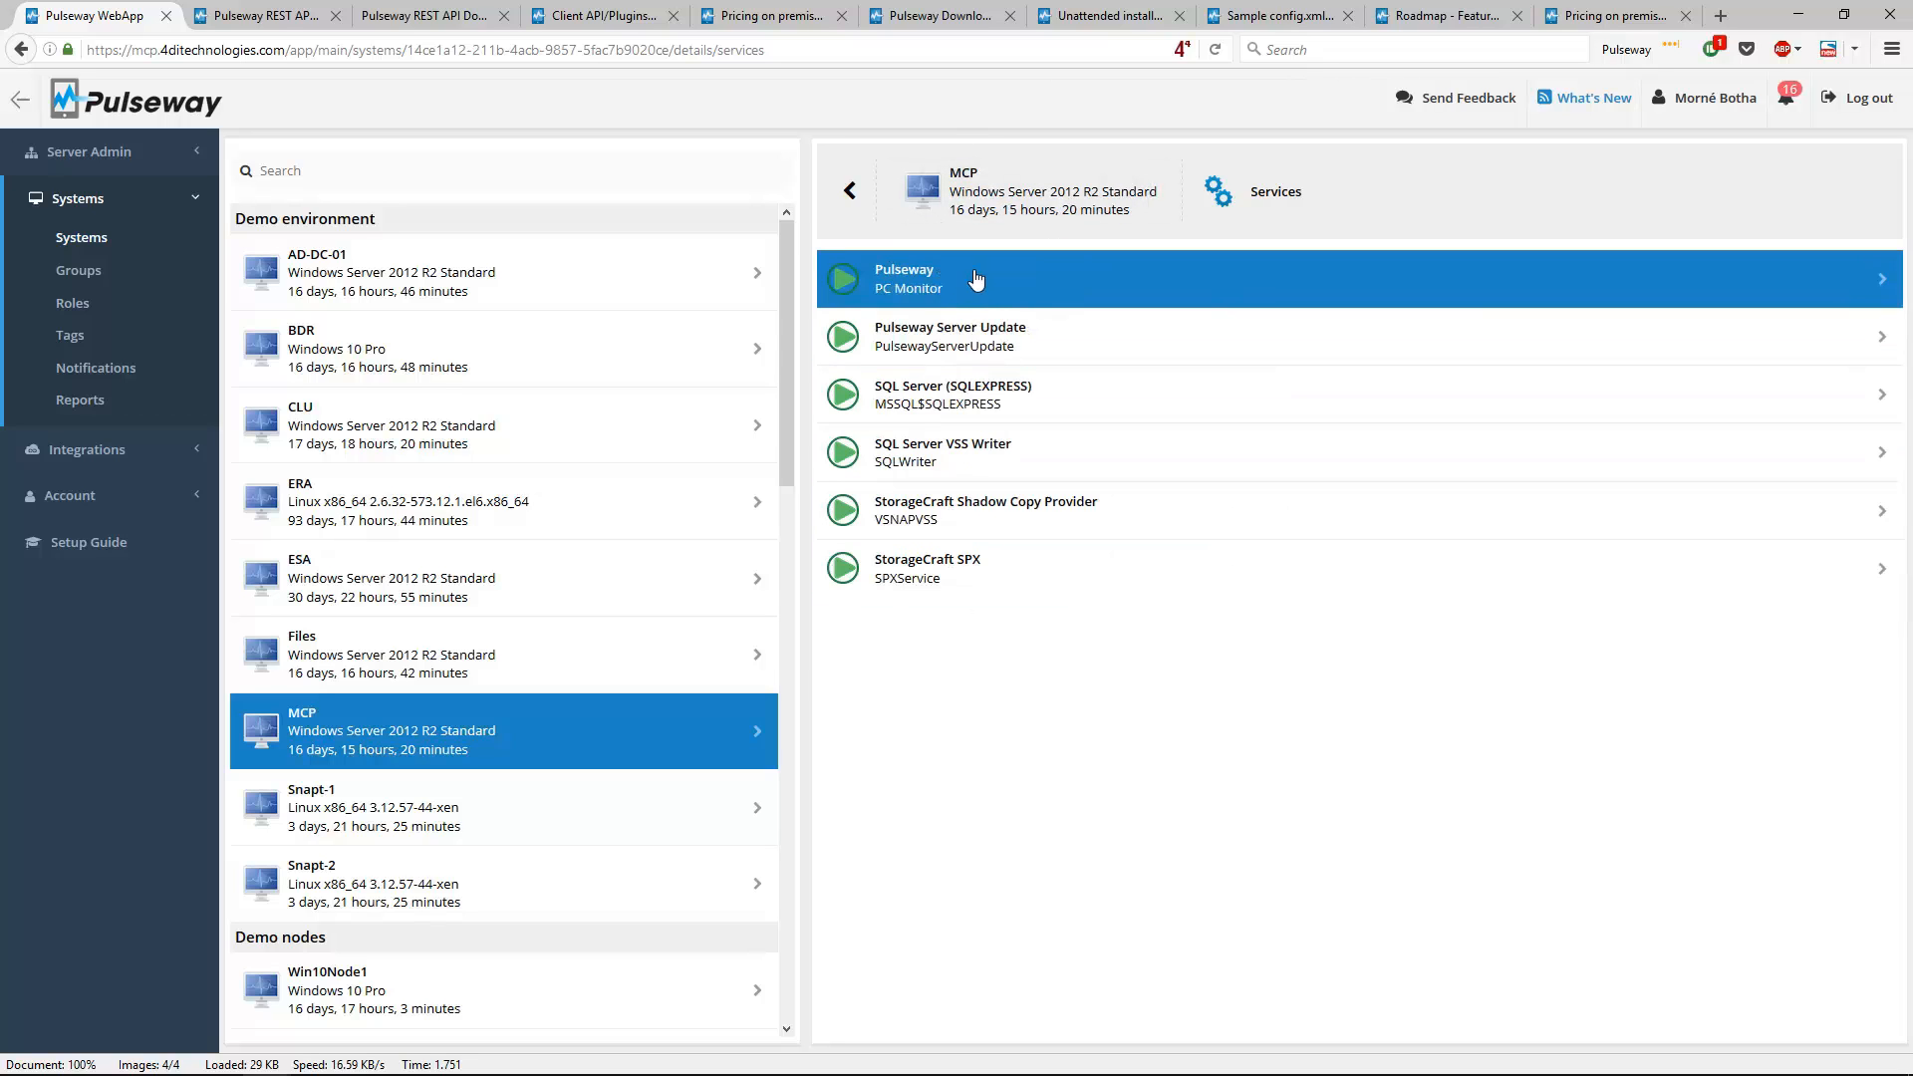
{"action": "left_click", "coordinate": [984, 347]}
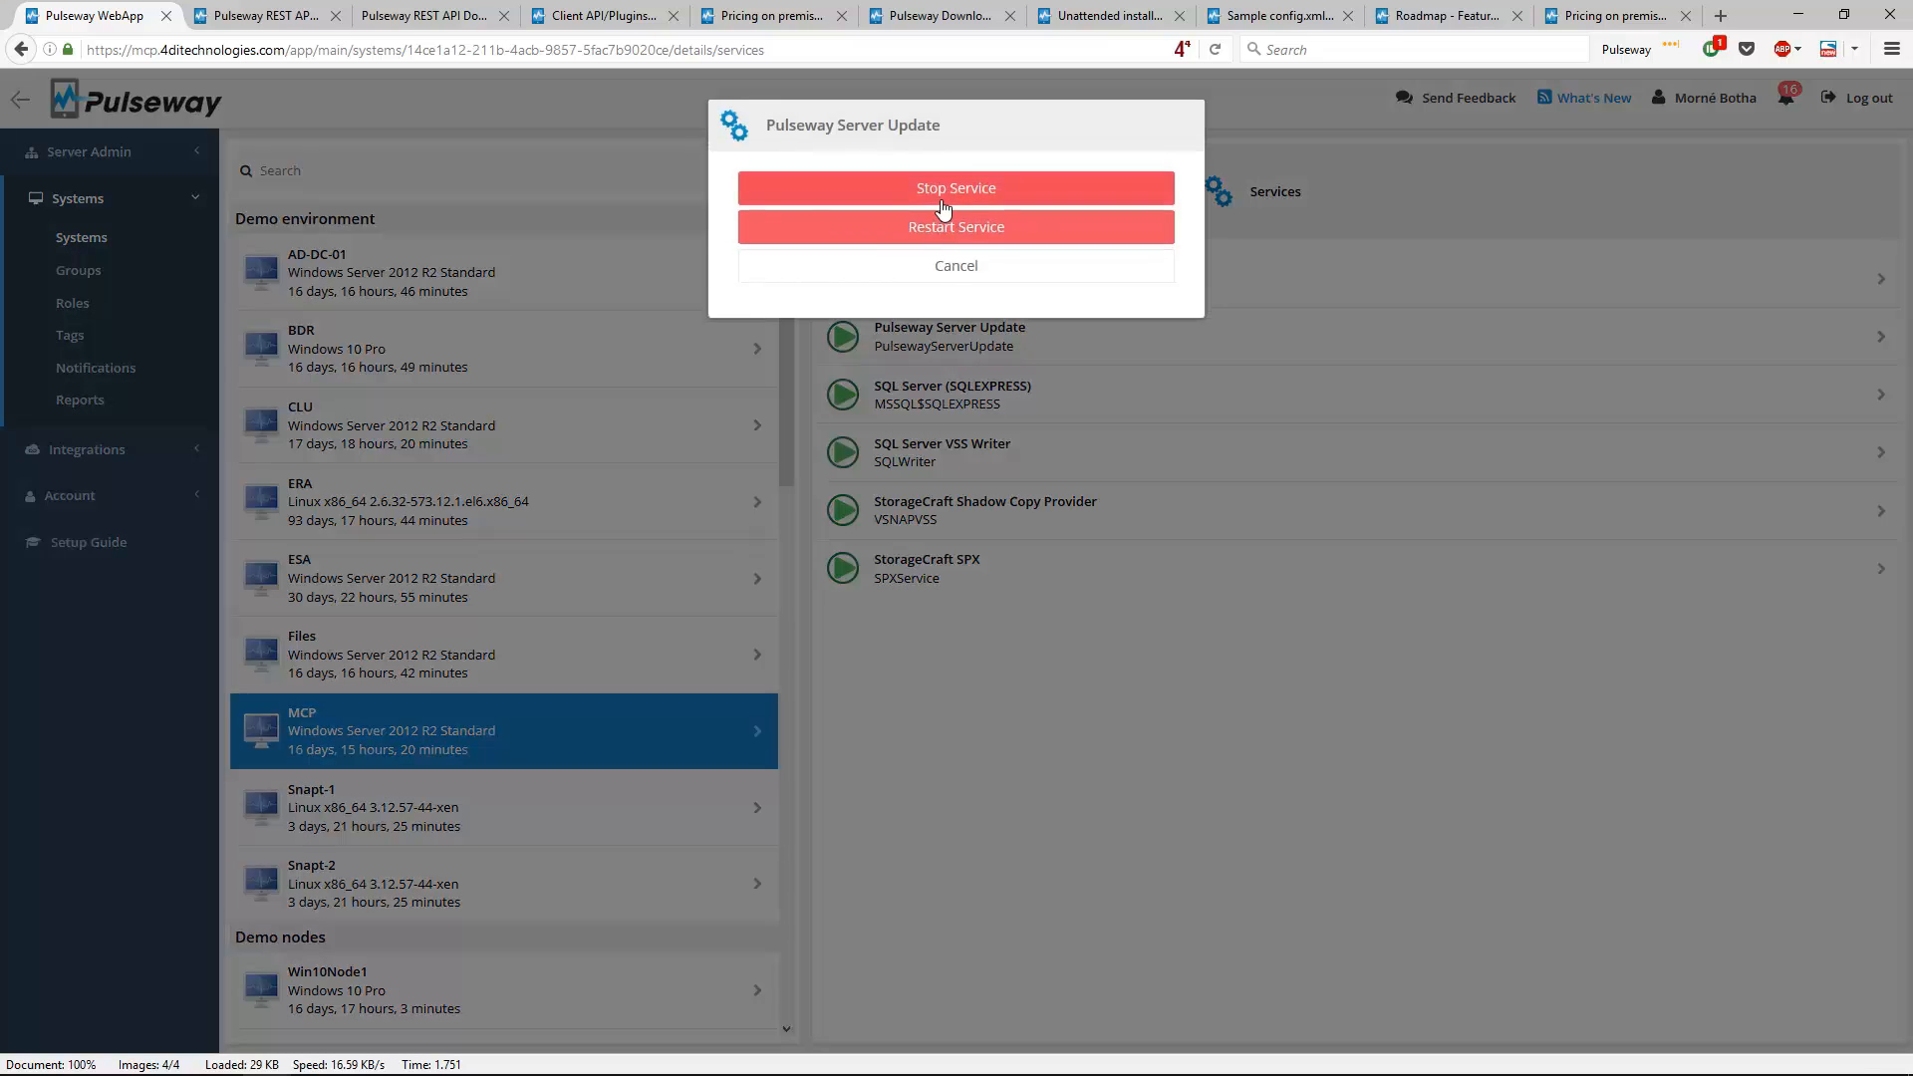
{"action": "left_click", "coordinate": [950, 266]}
{"action": "left_click", "coordinate": [850, 192]}
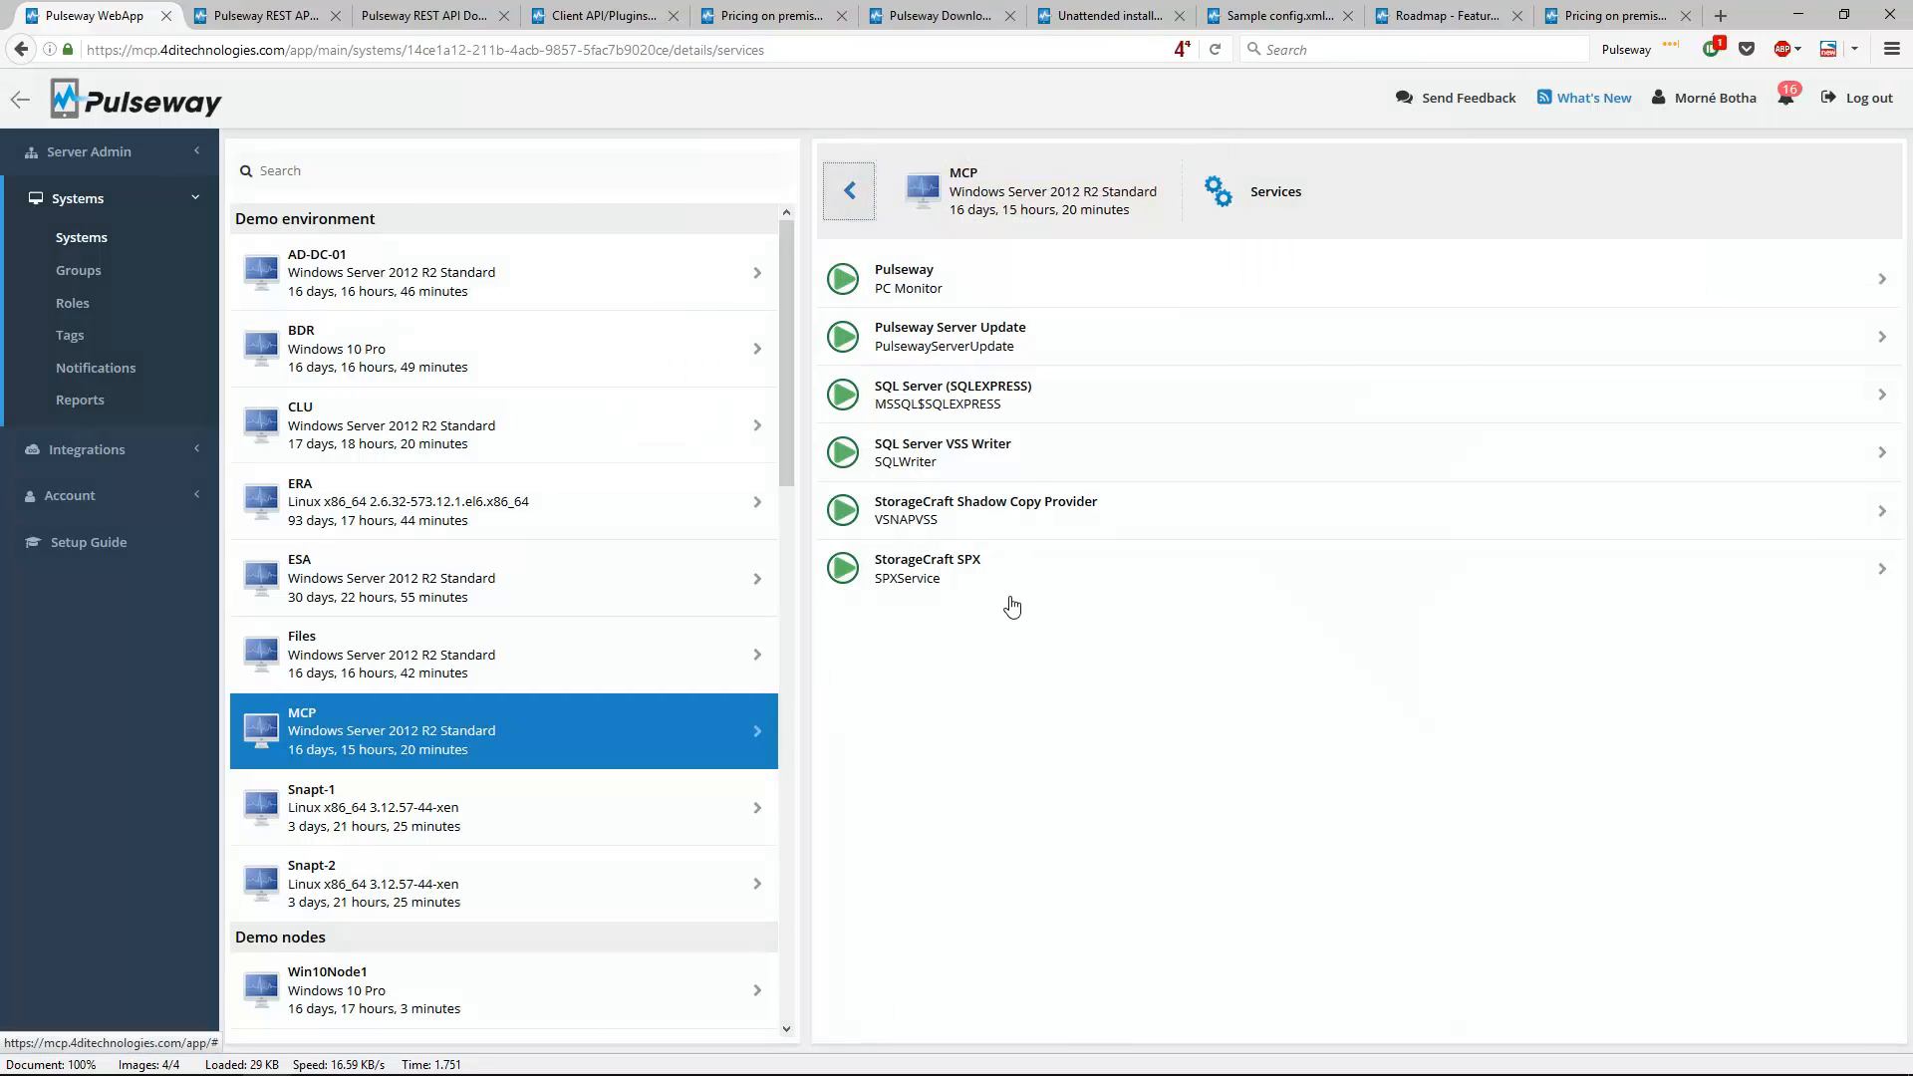
View the MCP system's monitored SSL certificates
{"action": "scroll", "coordinate": [940, 596], "scroll_direction": "down", "scroll_amount": 6}
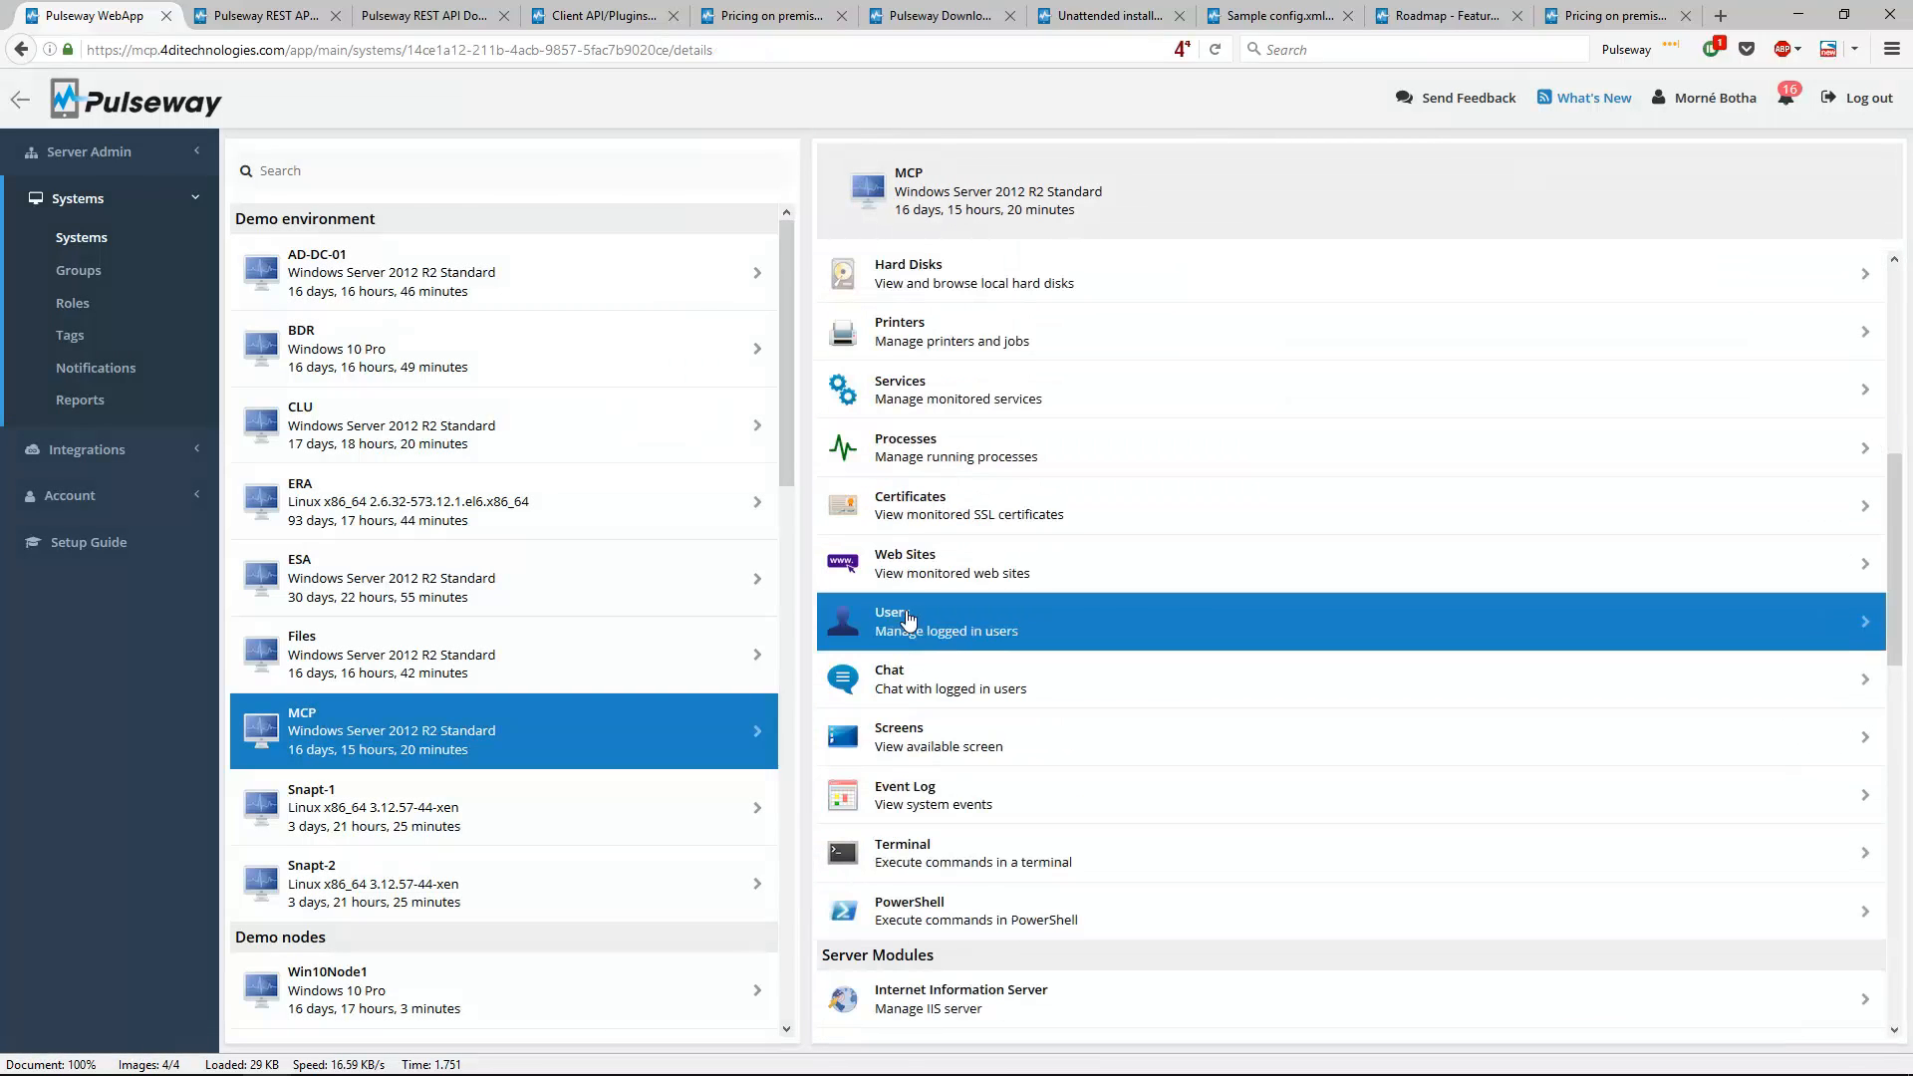
{"action": "left_click", "coordinate": [956, 514]}
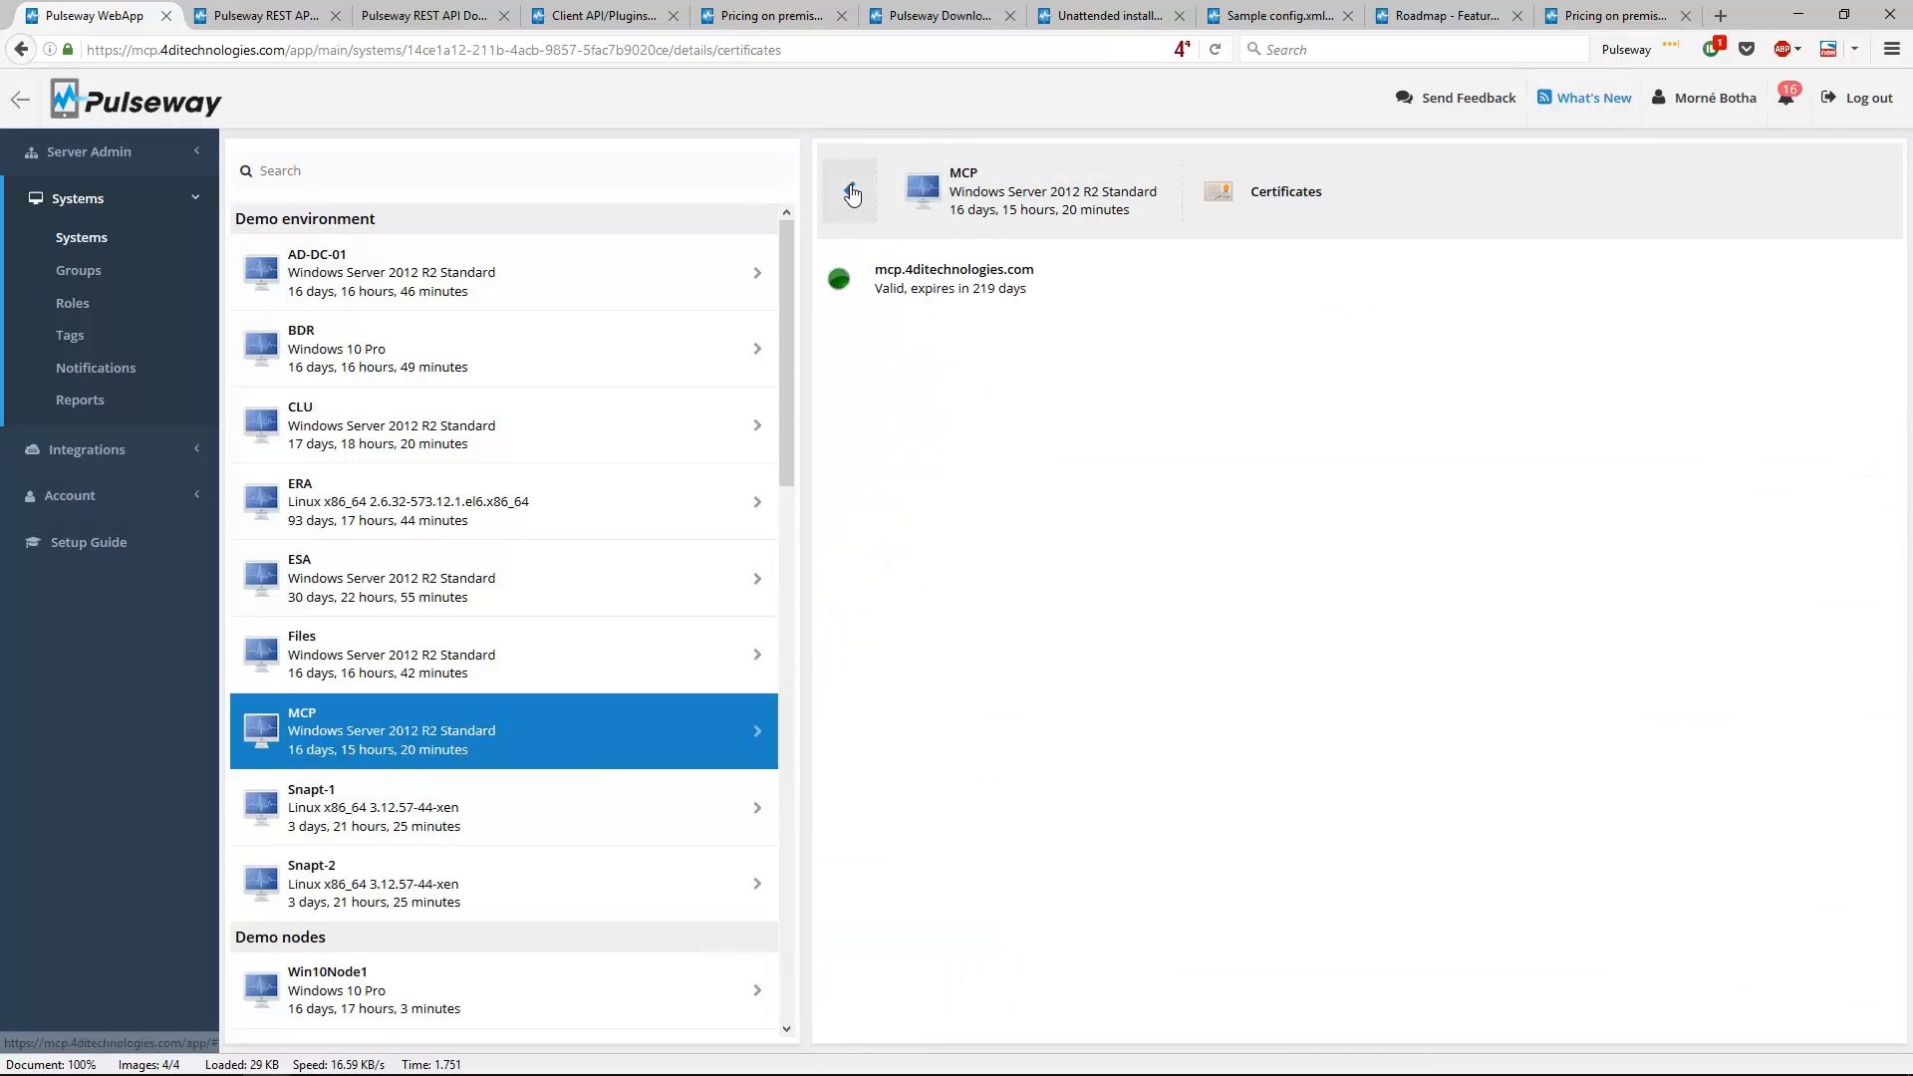
Highlight the mcp.4ditechnologies.com certificate, return to the MCP system's details and point out its Users and Event Log entries
{"action": "left_click_drag", "start_coordinate": [1057, 271], "coordinate": [897, 265]}
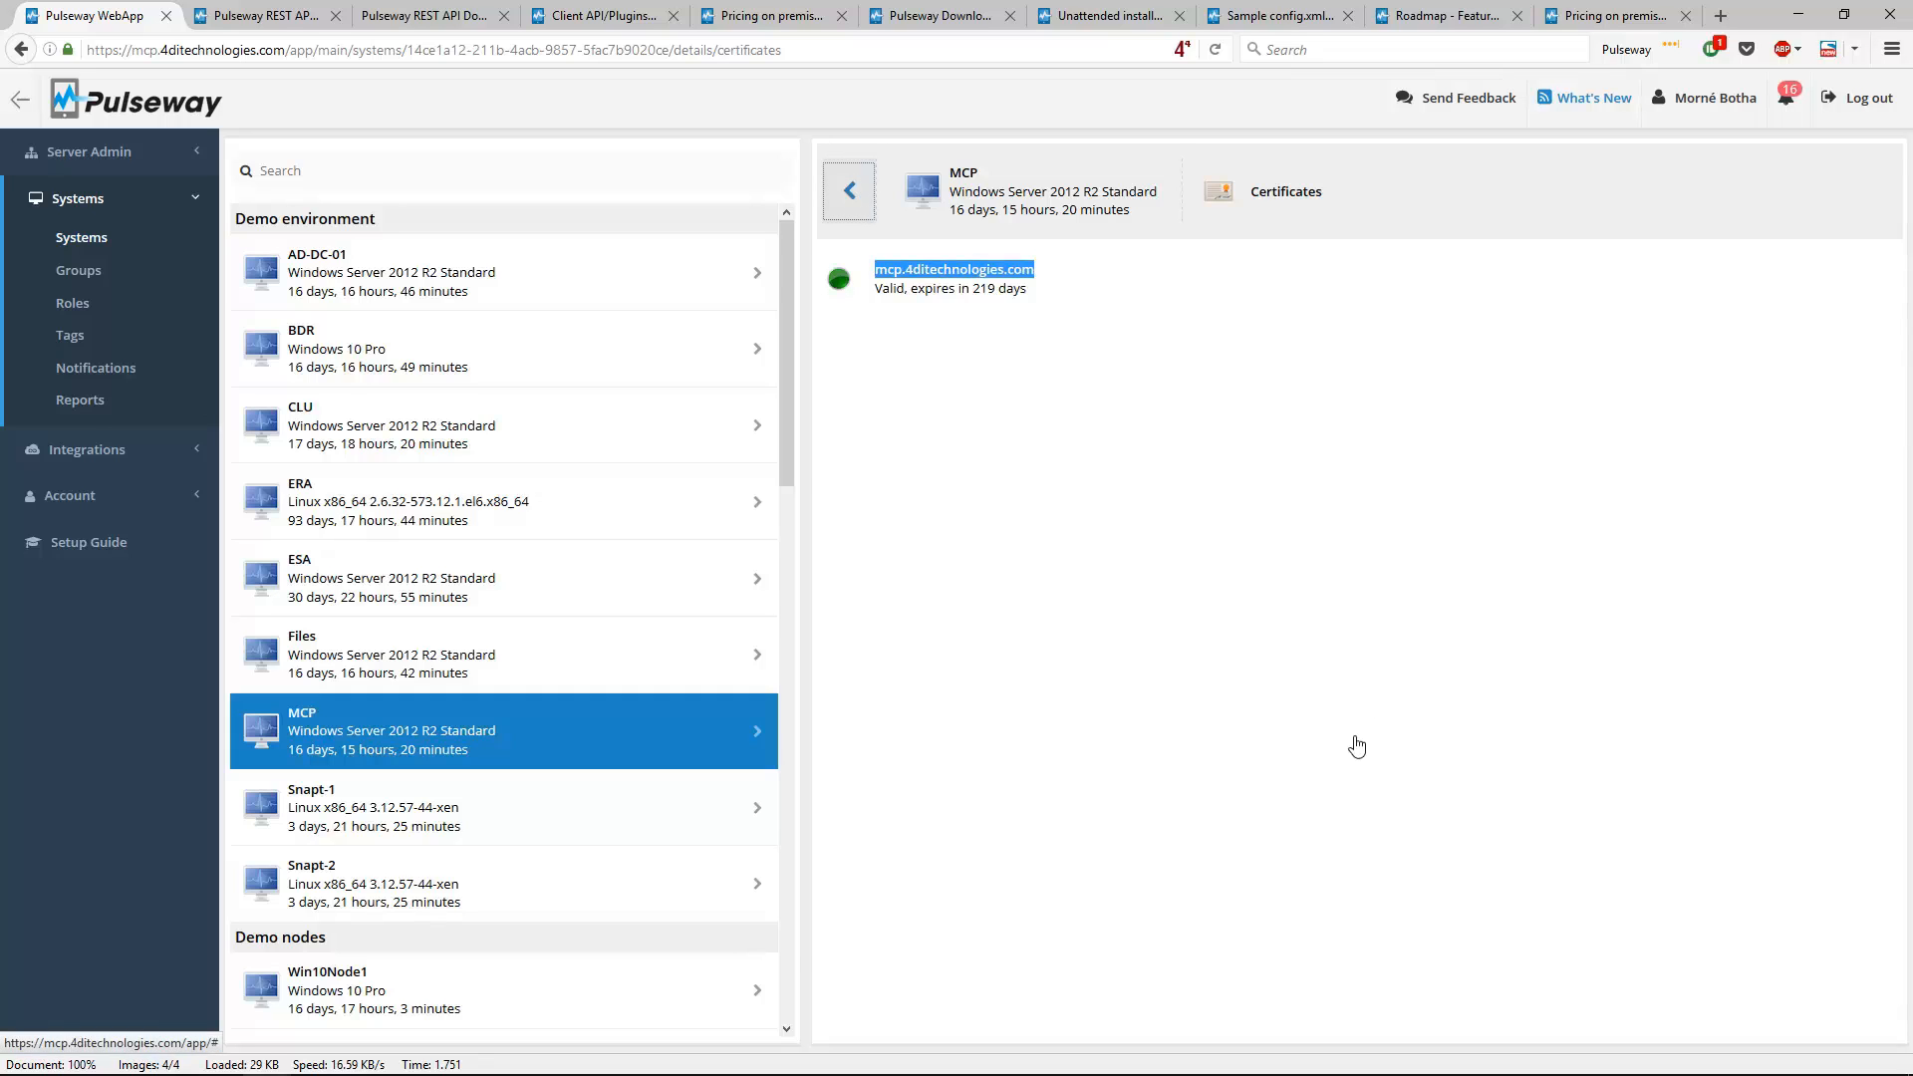
{"action": "scroll", "coordinate": [927, 581], "scroll_direction": "down", "scroll_amount": 3}
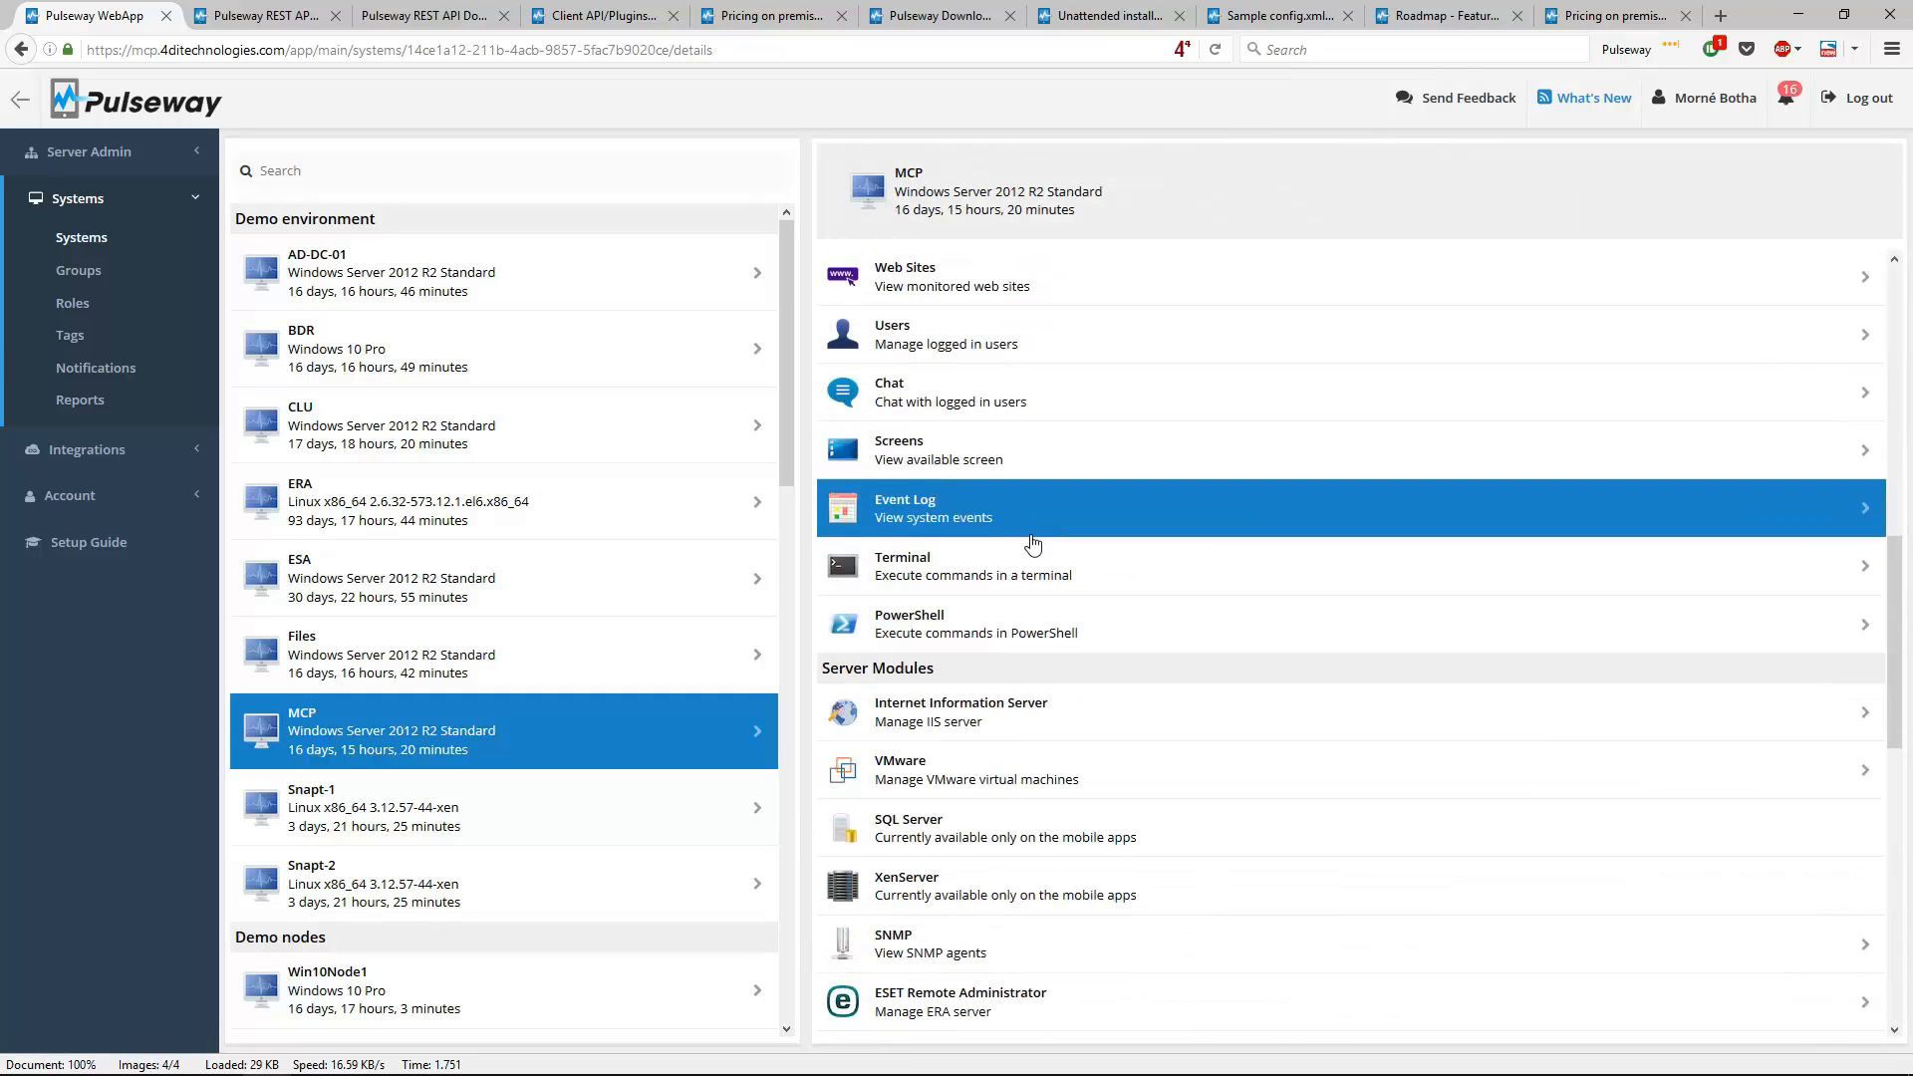
{"action": "left_click_drag", "start_coordinate": [876, 344], "coordinate": [917, 344]}
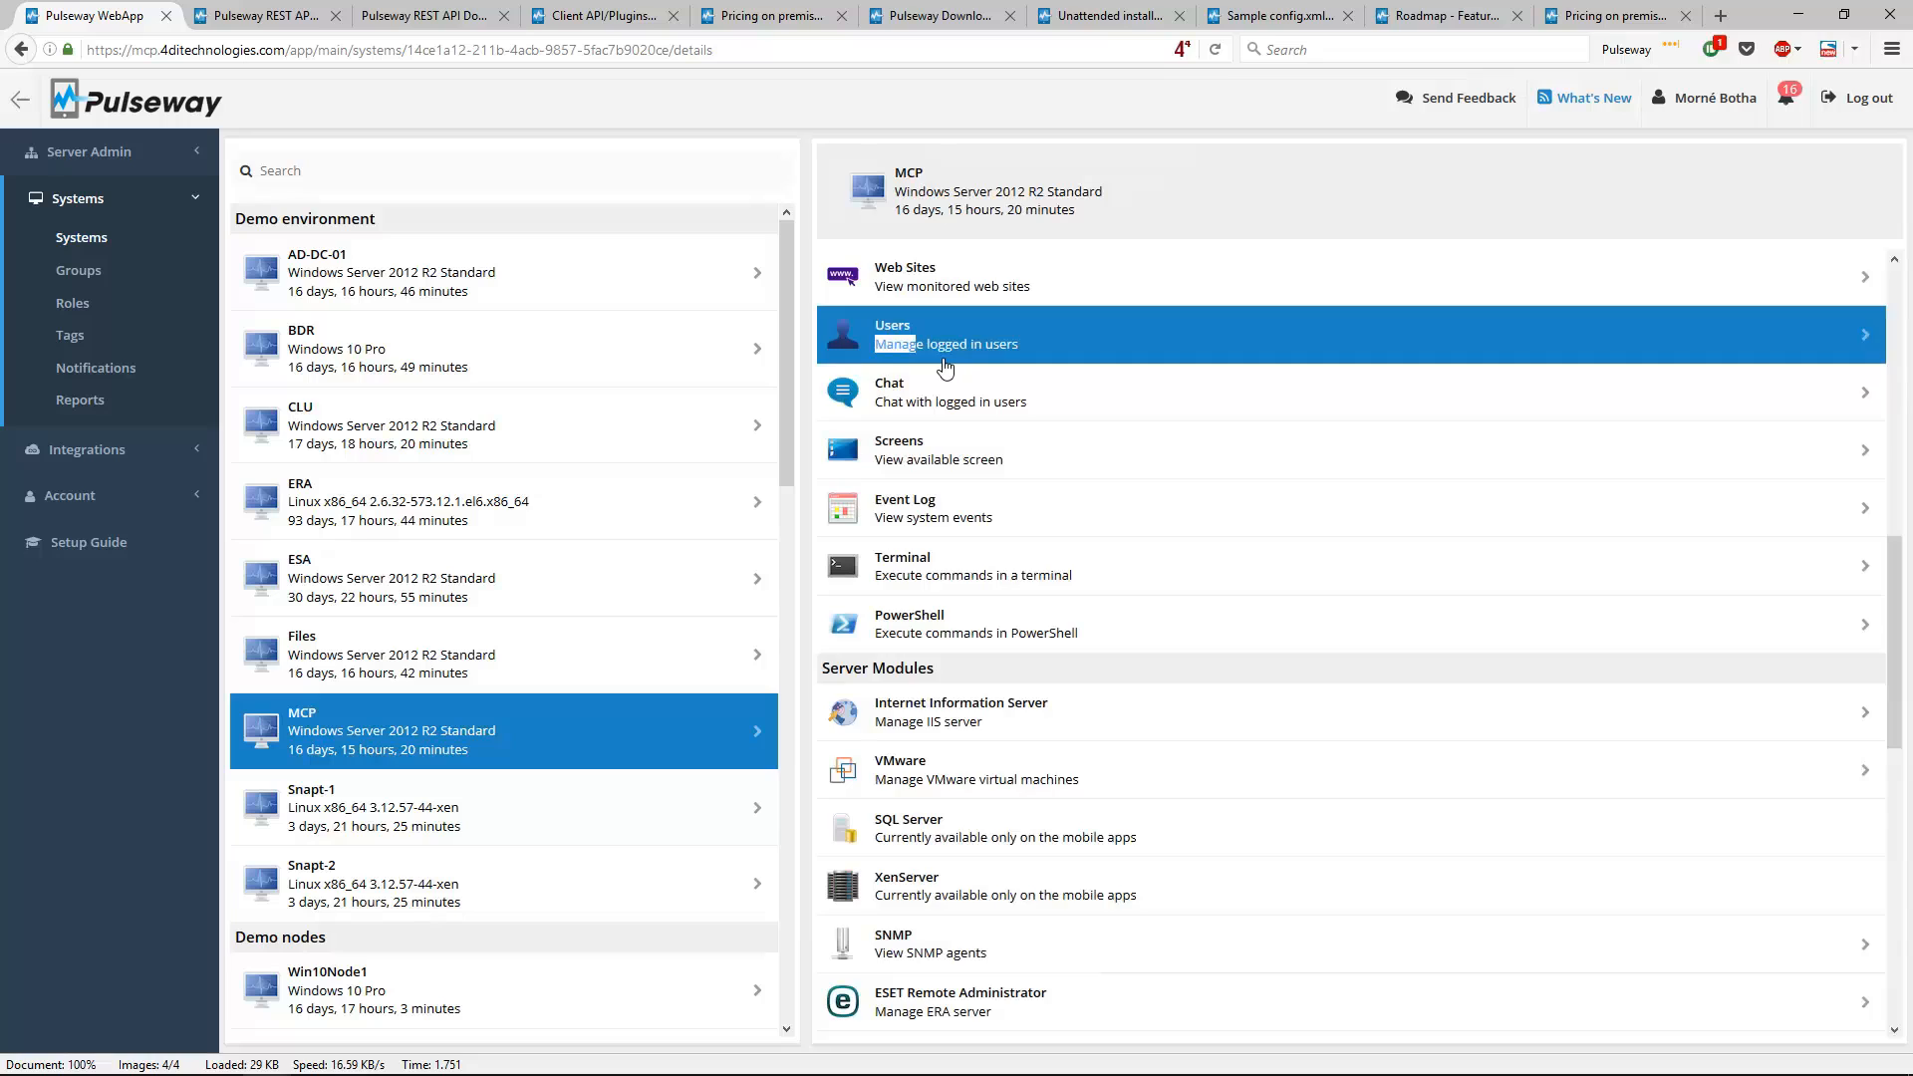
{"action": "left_click", "coordinate": [944, 319]}
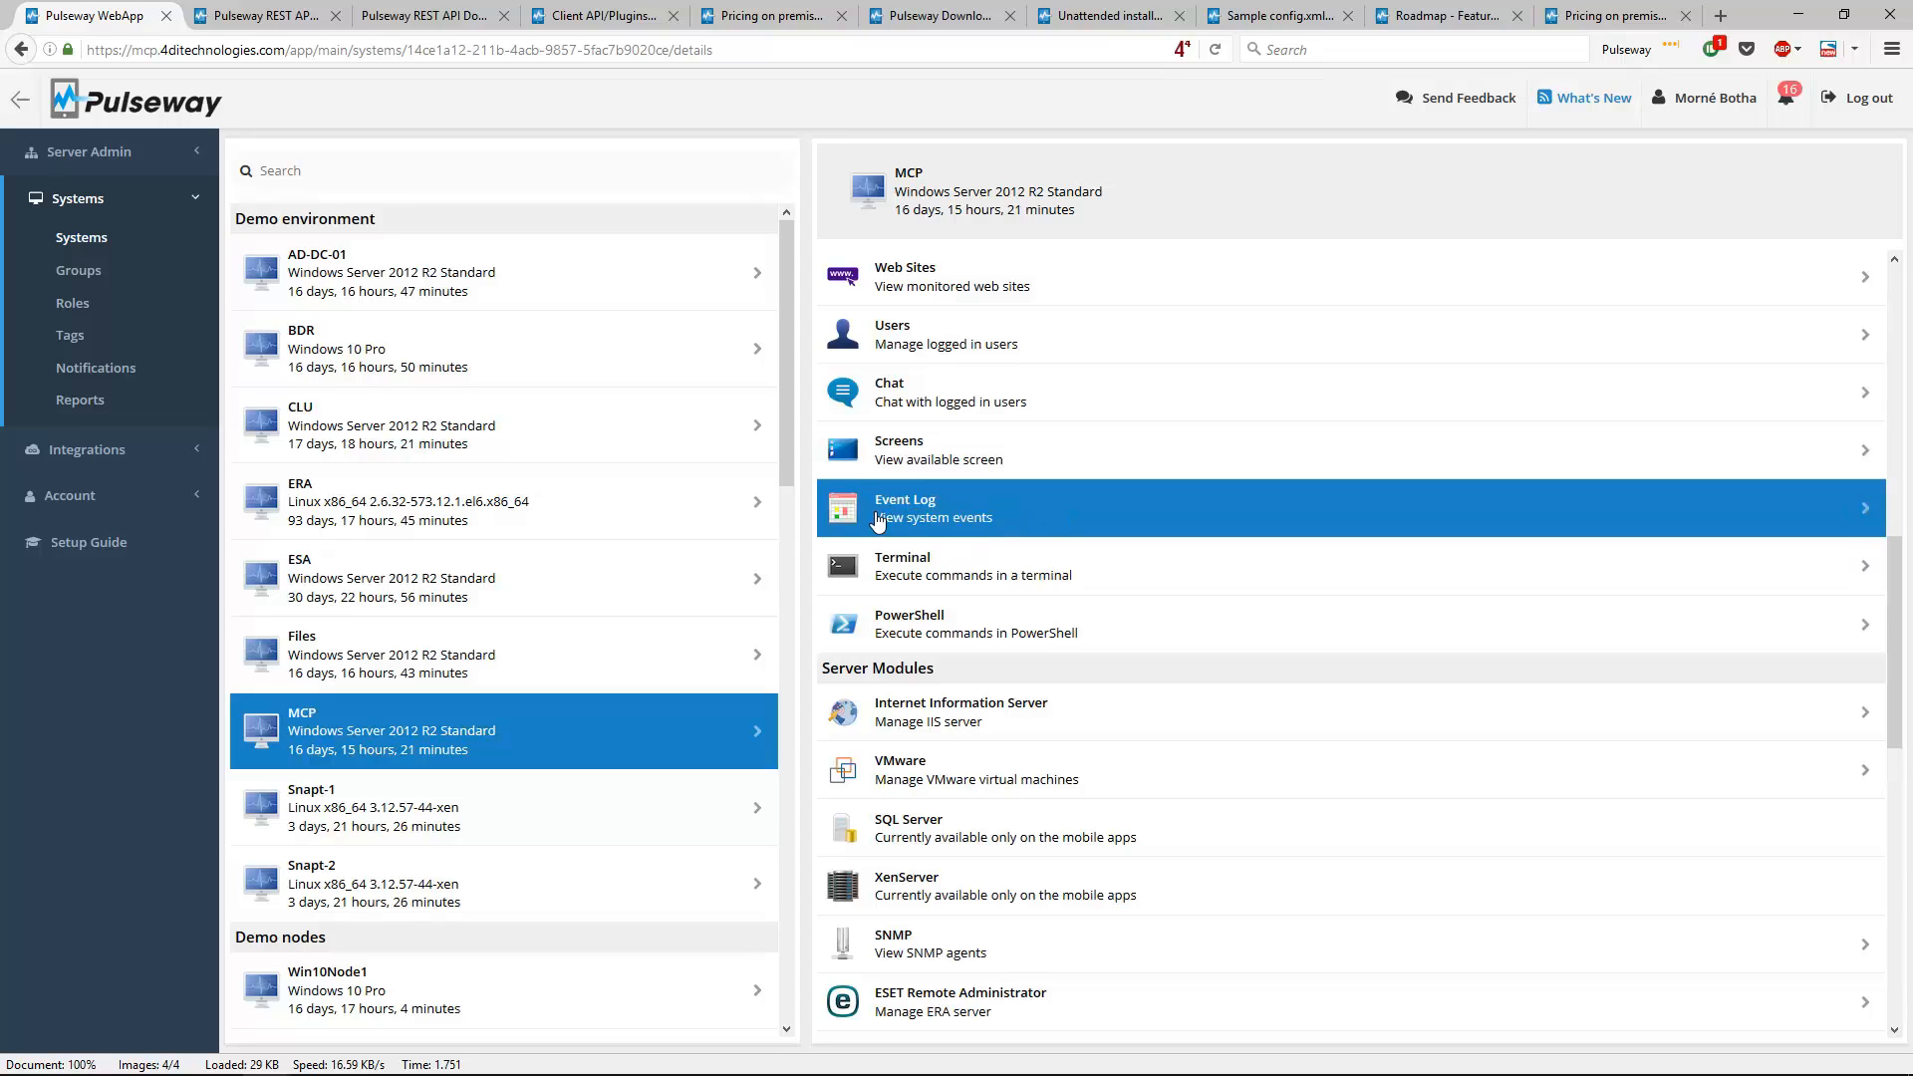
{"action": "left_click", "coordinate": [978, 523]}
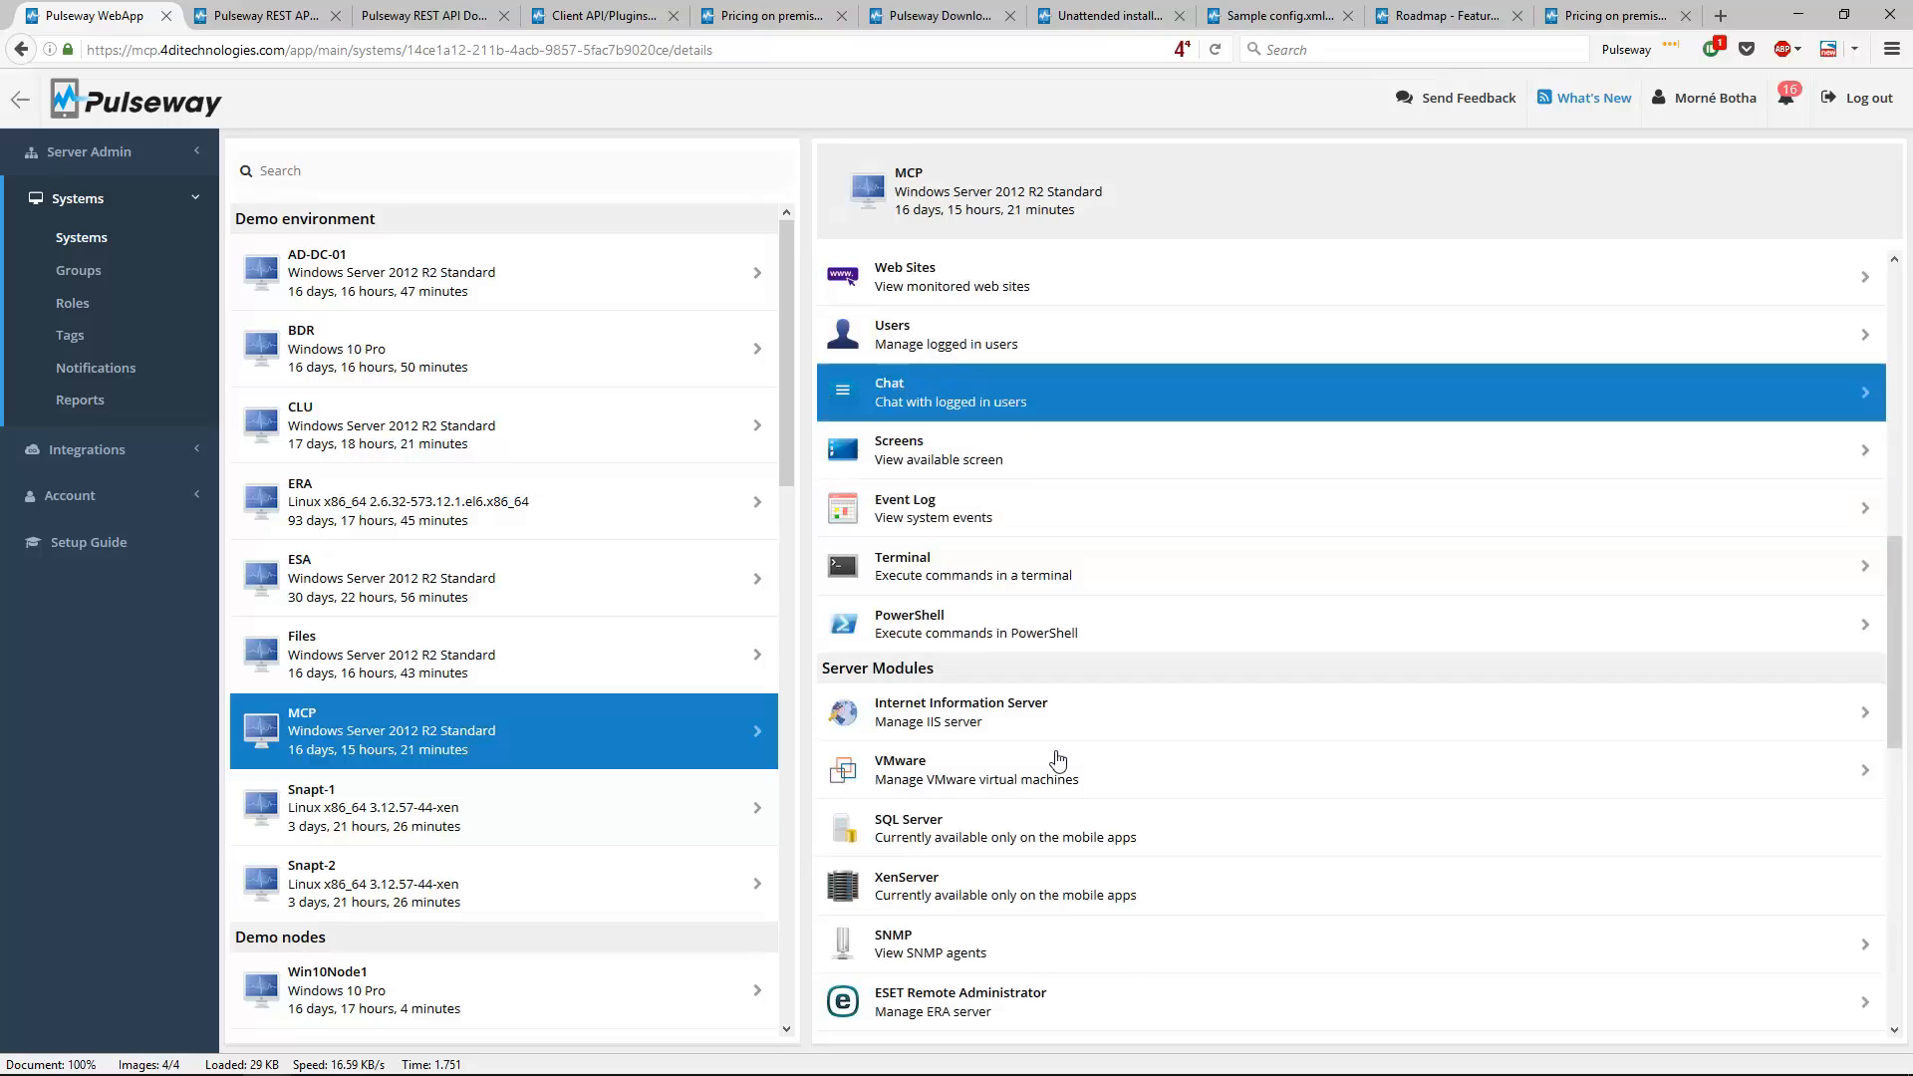
View the actions available for the pulseway web site in MCP's Internet Information Server module, cancel them and return to the system details
{"action": "scroll", "coordinate": [943, 426], "scroll_direction": "down", "scroll_amount": 3}
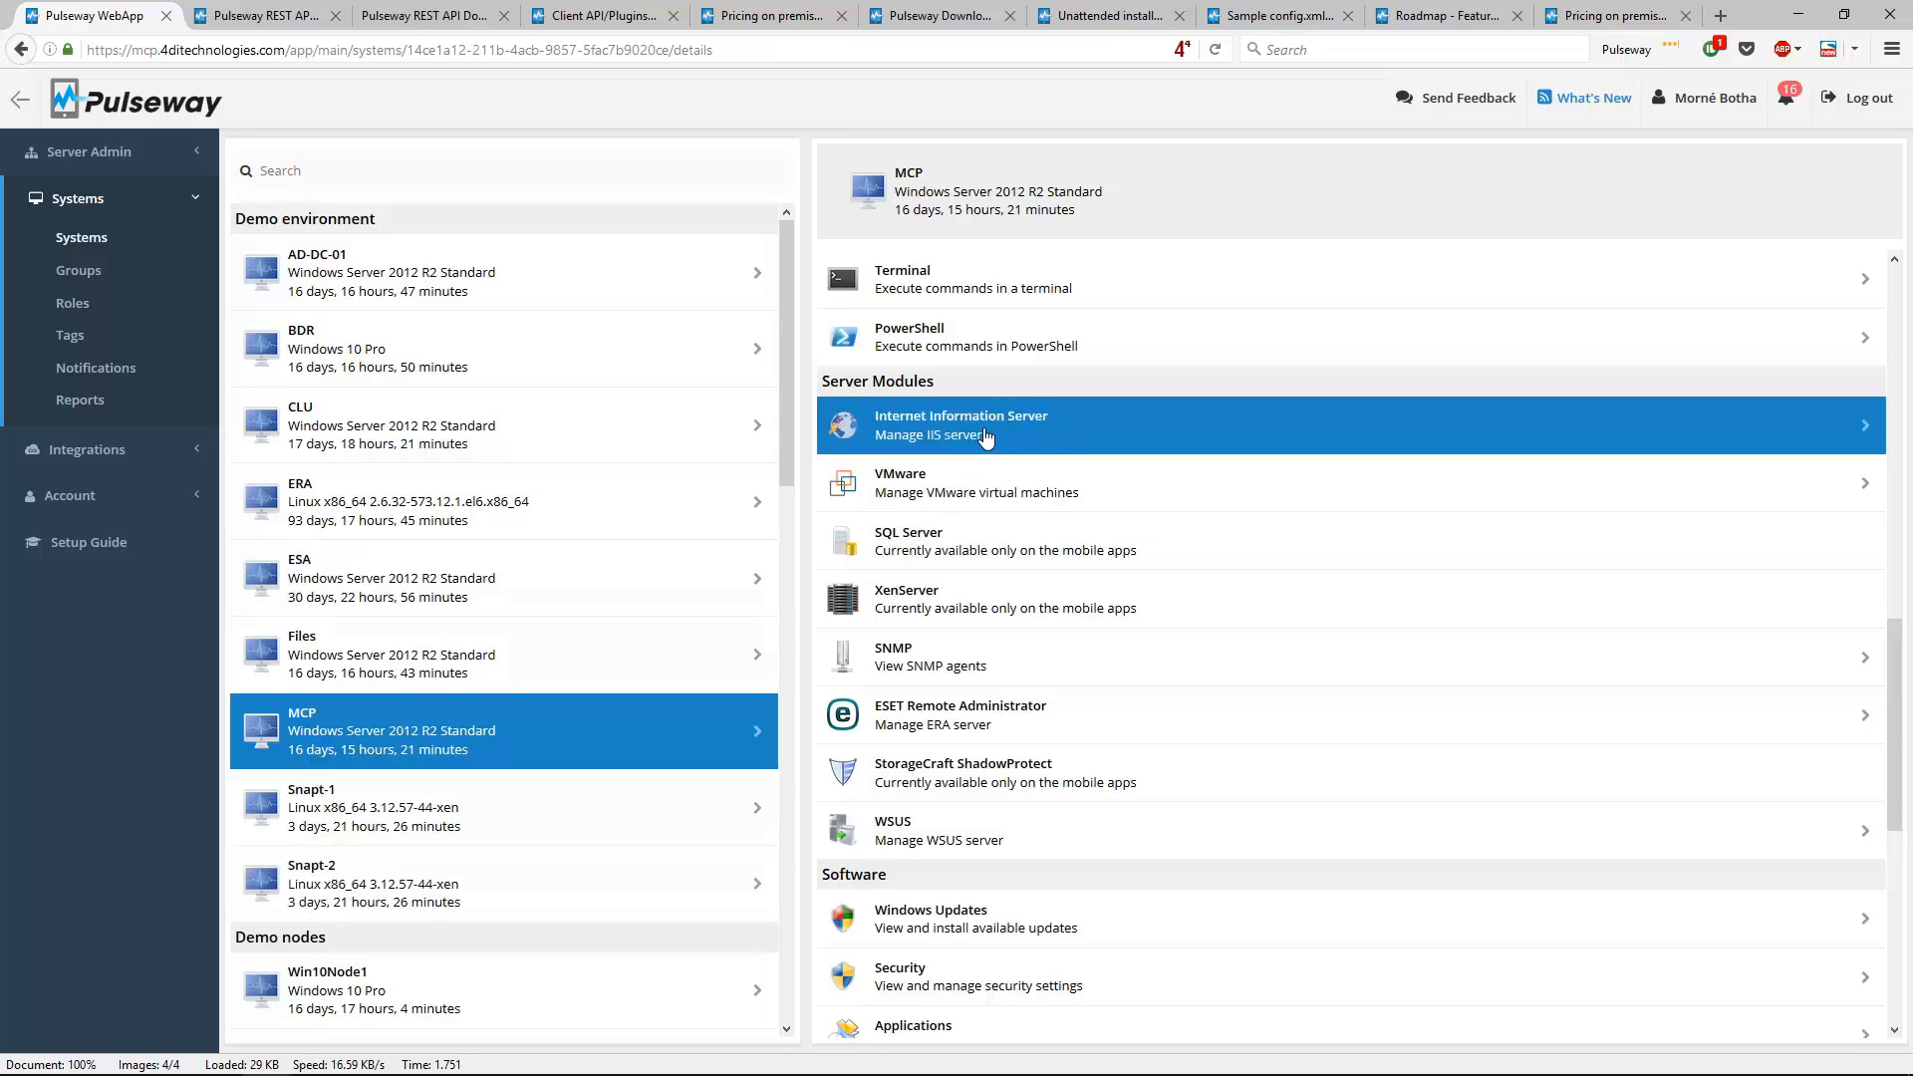
{"action": "left_click", "coordinate": [989, 440]}
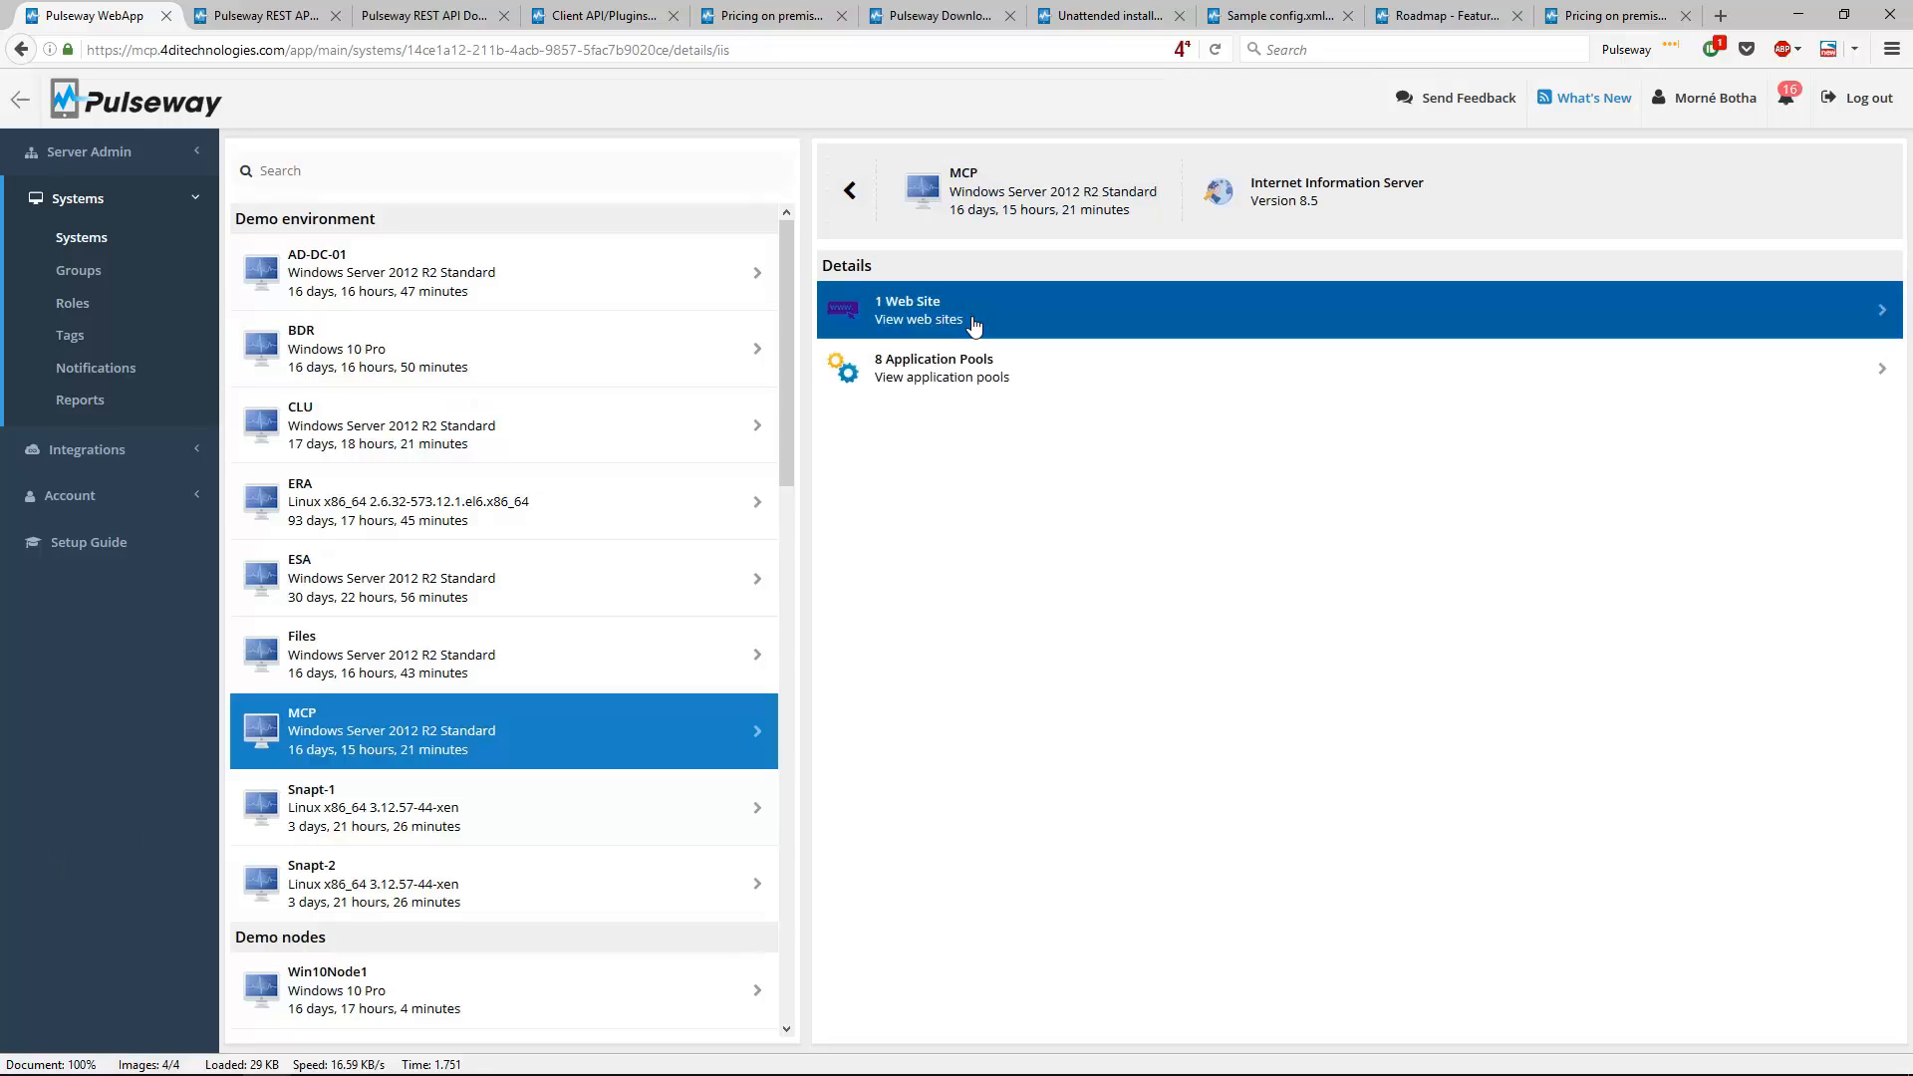
{"action": "left_click", "coordinate": [1037, 302]}
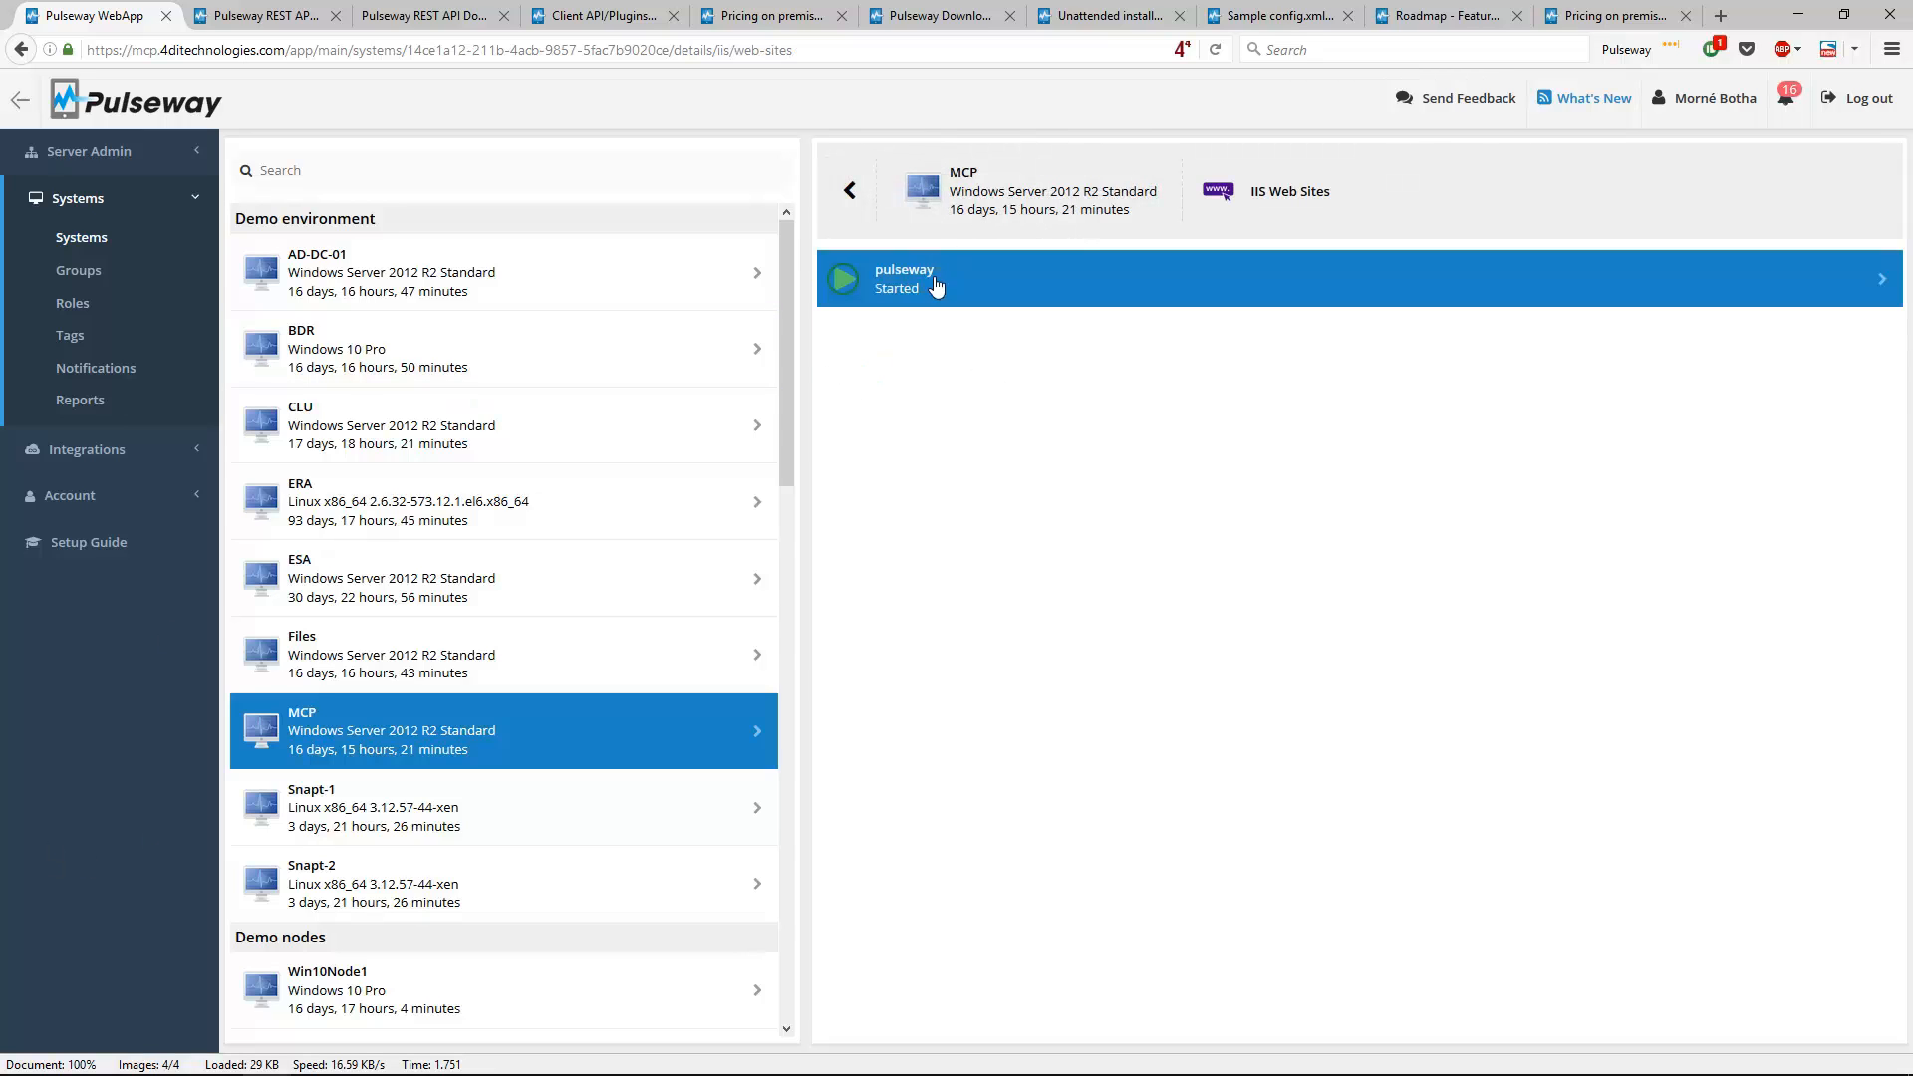
{"action": "left_click", "coordinate": [931, 279]}
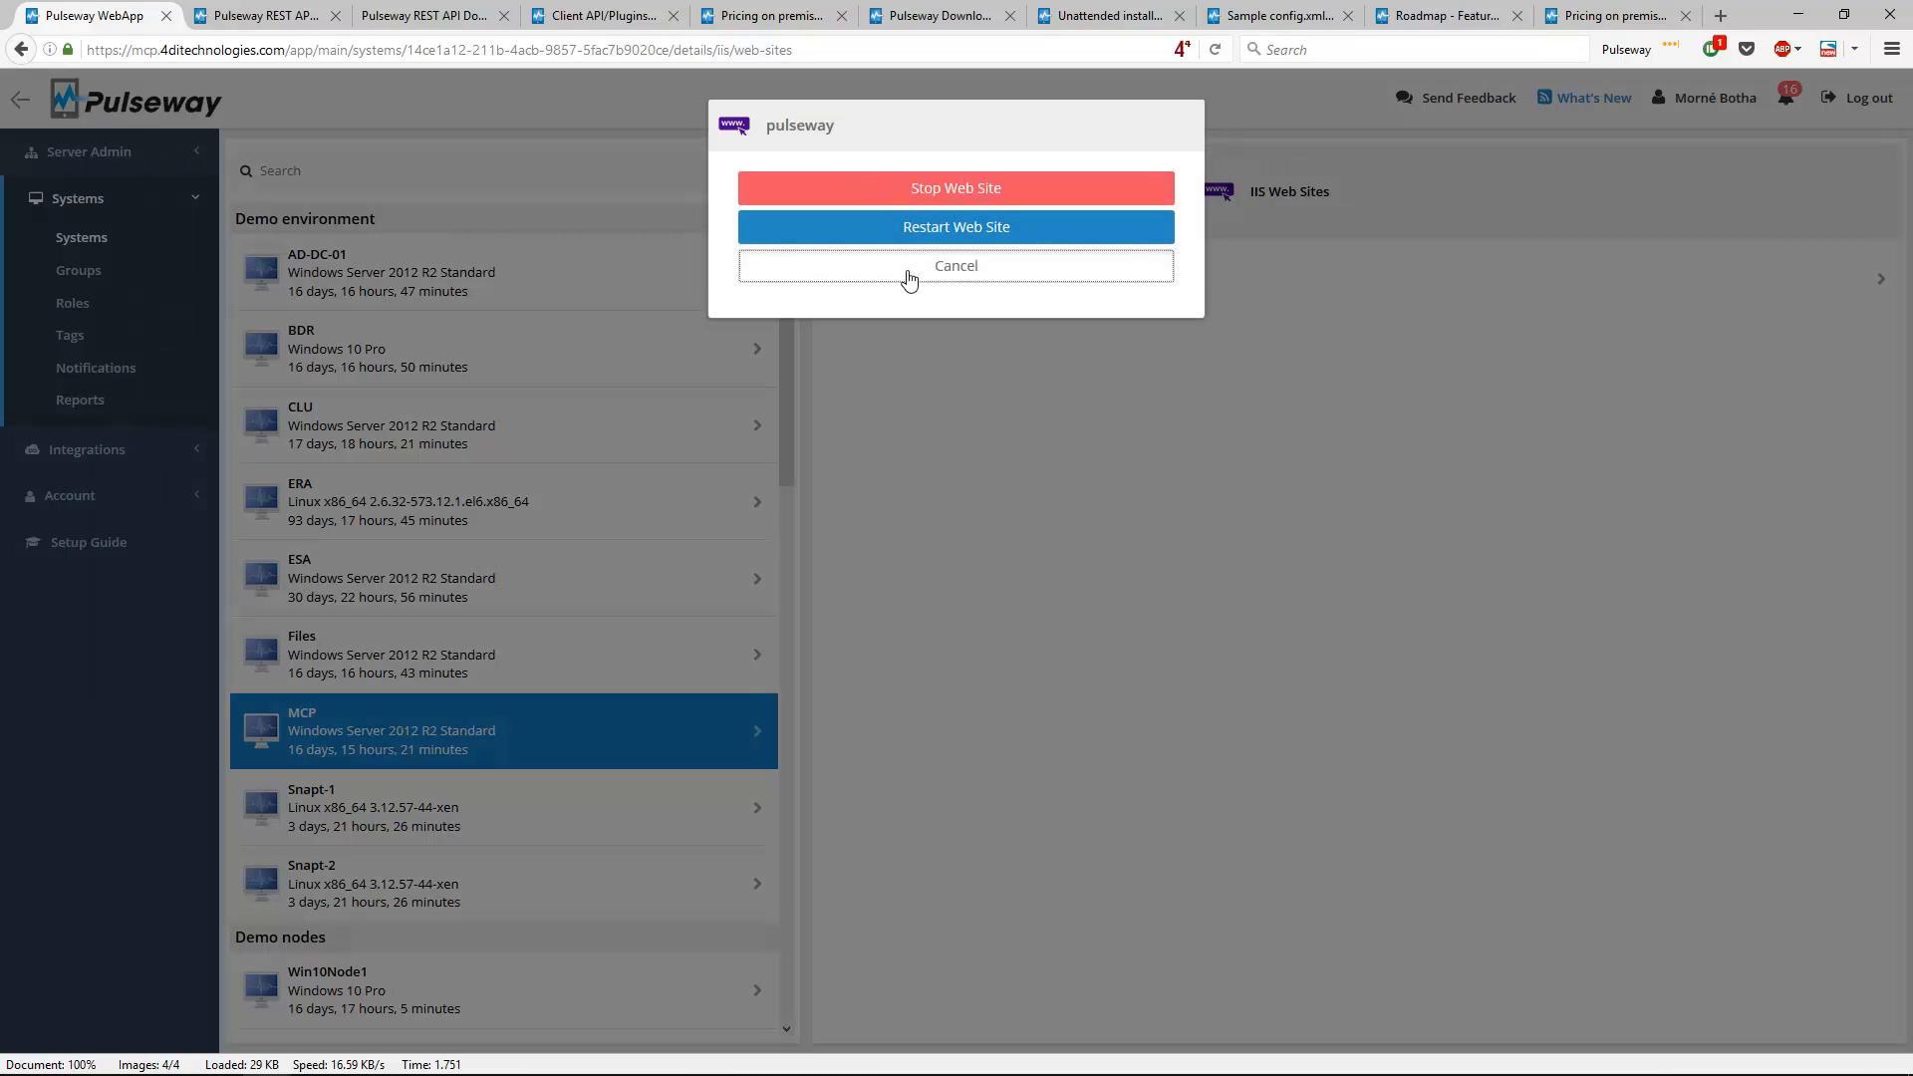
{"action": "left_click", "coordinate": [909, 269]}
{"action": "left_click", "coordinate": [844, 190]}
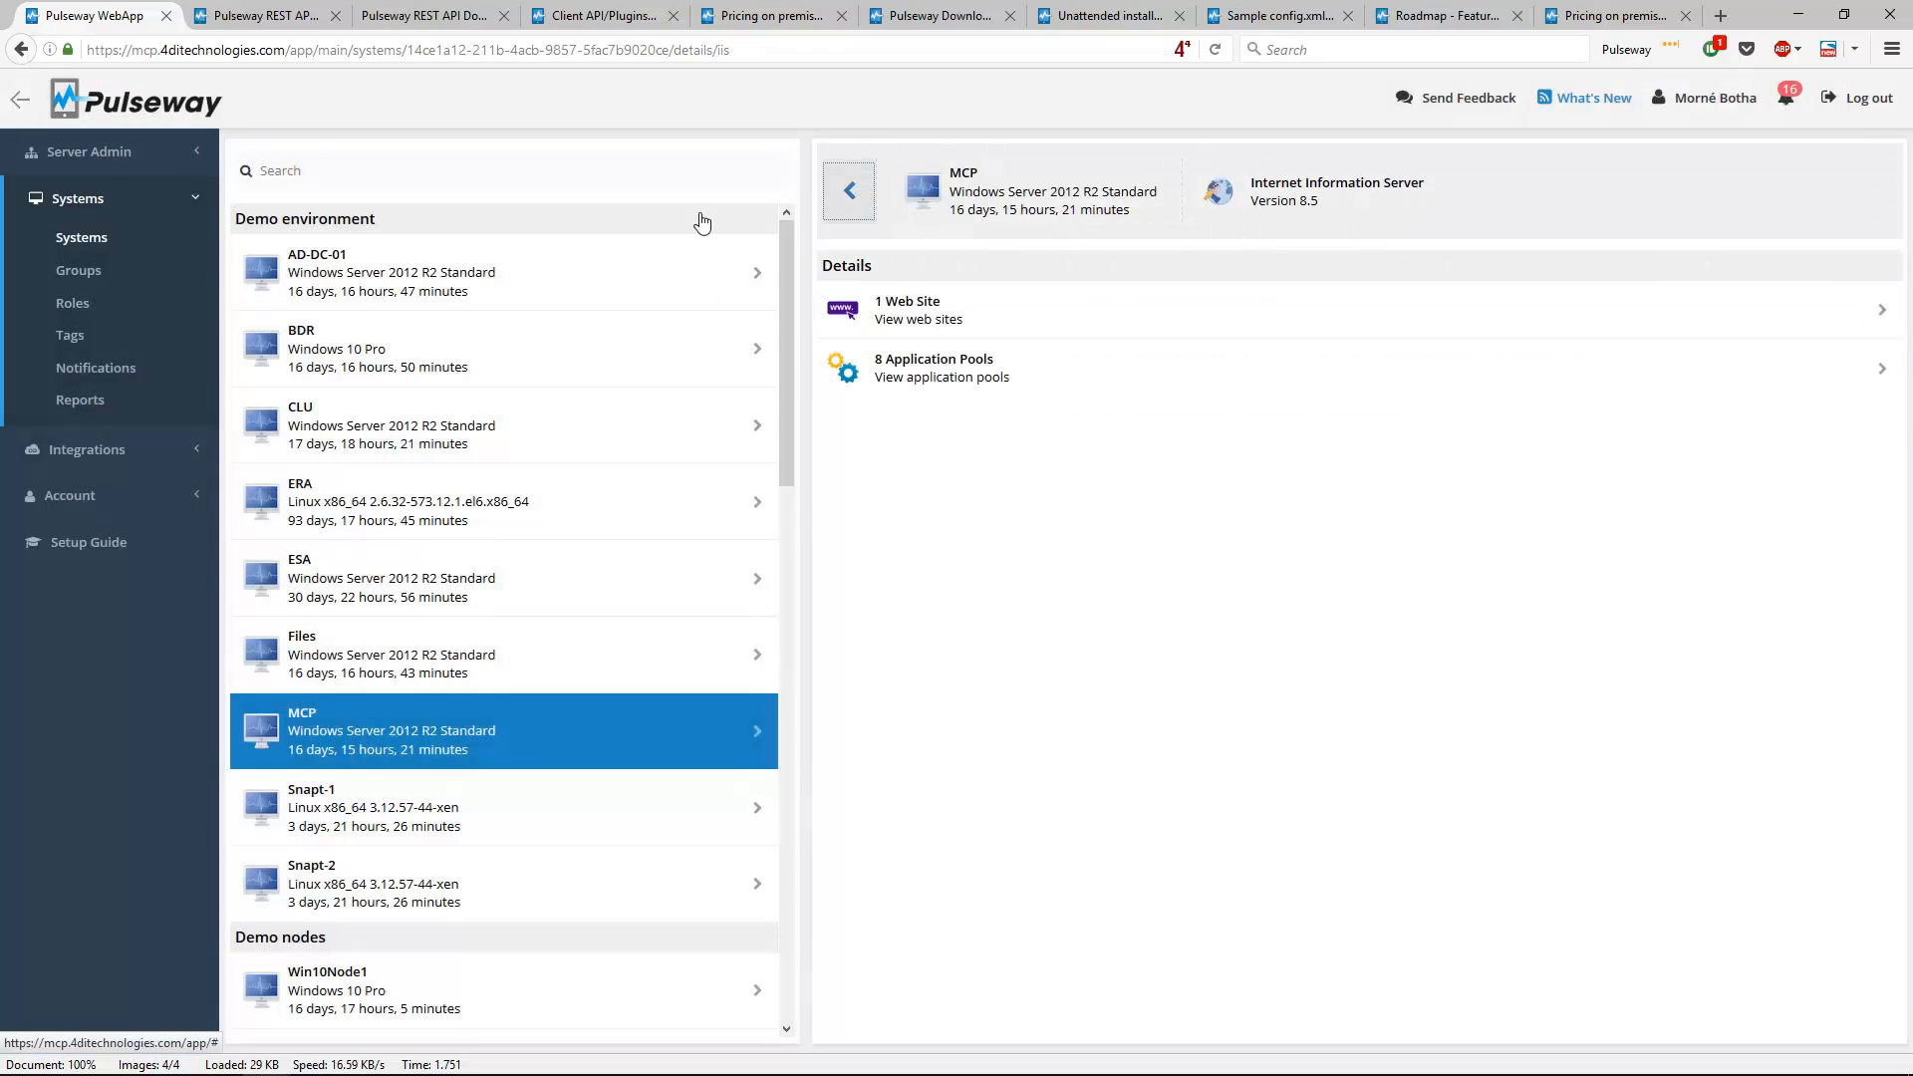
{"action": "left_click", "coordinate": [843, 171]}
Select the optional Windows updates KB3146627, KB3139923 and KB3156418 for the MCP system and submit them for installation
{"action": "scroll", "coordinate": [1251, 524], "scroll_direction": "down", "scroll_amount": 10}
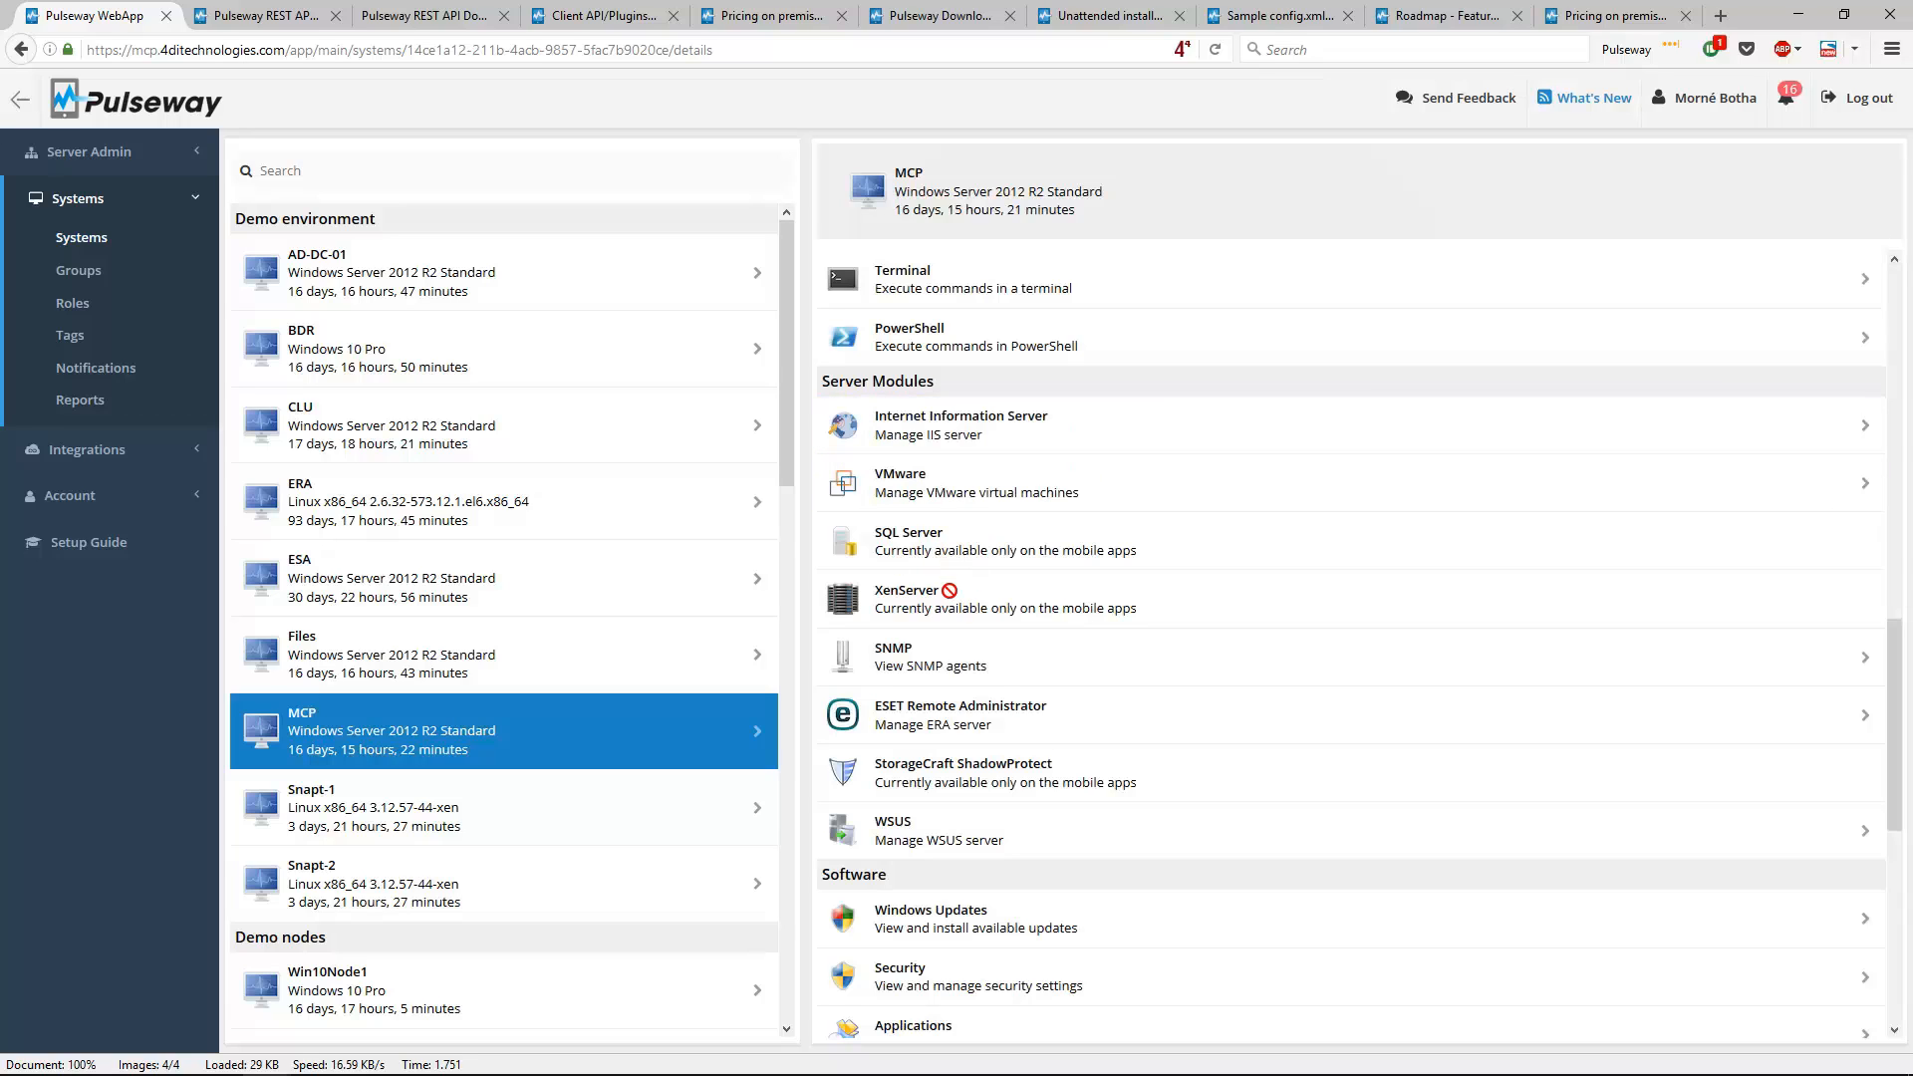
{"action": "scroll", "coordinate": [948, 586], "scroll_direction": "down", "scroll_amount": 3}
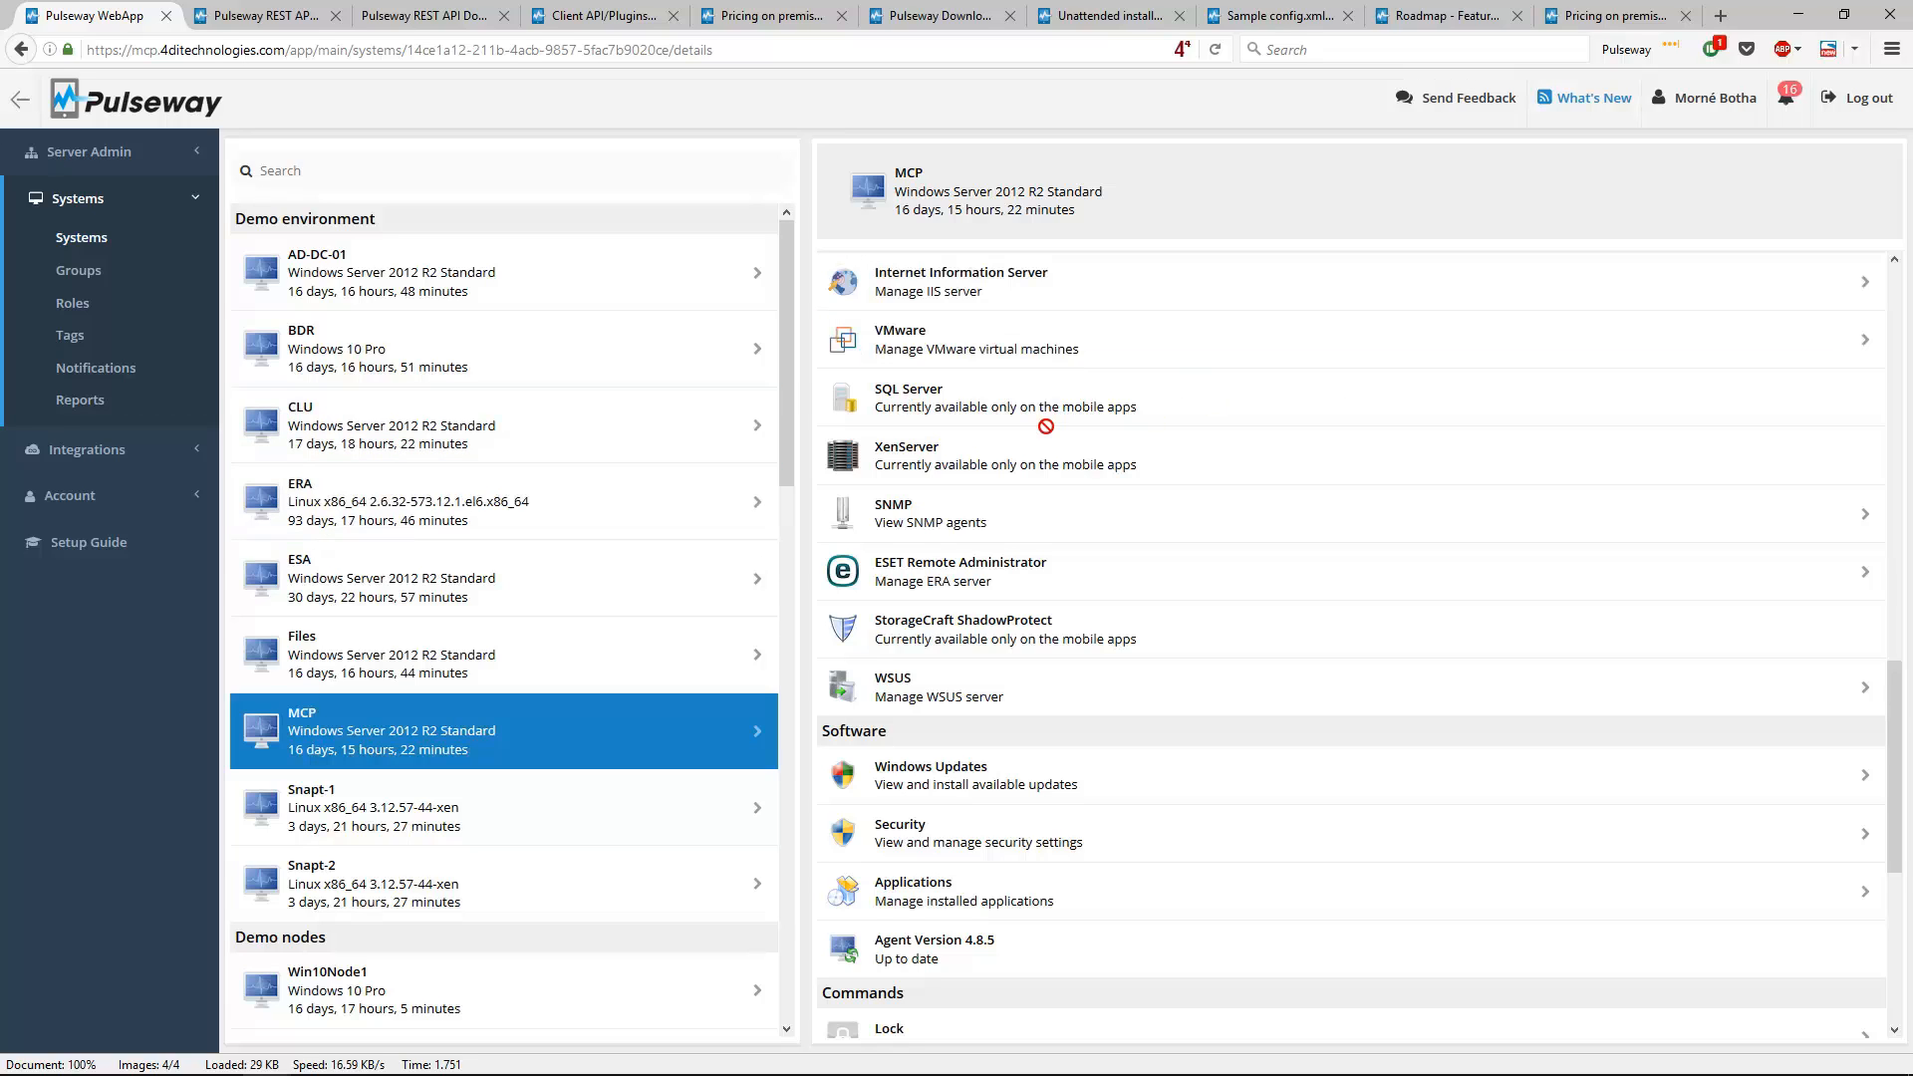
{"action": "scroll", "coordinate": [1106, 359], "scroll_direction": "down", "scroll_amount": 3}
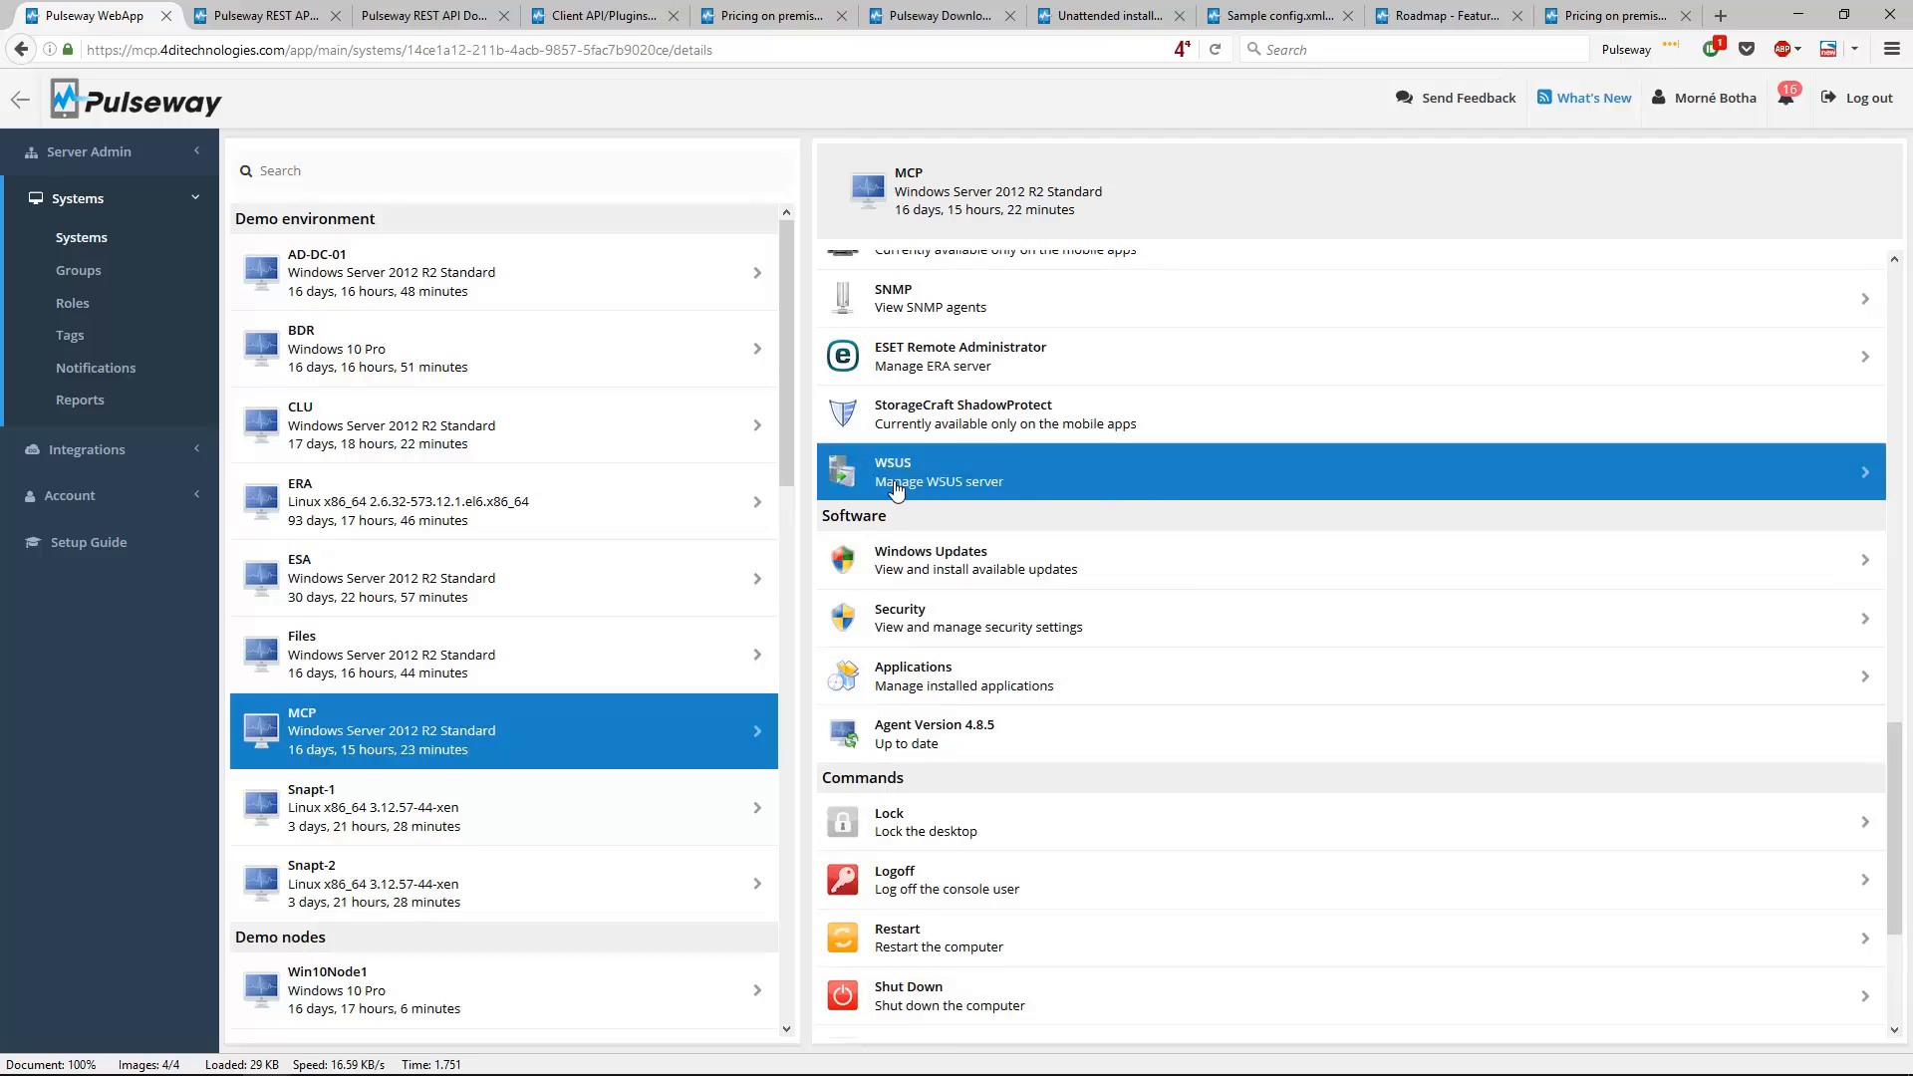
{"action": "scroll", "coordinate": [1046, 459], "scroll_direction": "down", "scroll_amount": 3}
{"action": "scroll", "coordinate": [997, 399], "scroll_direction": "up", "scroll_amount": 2}
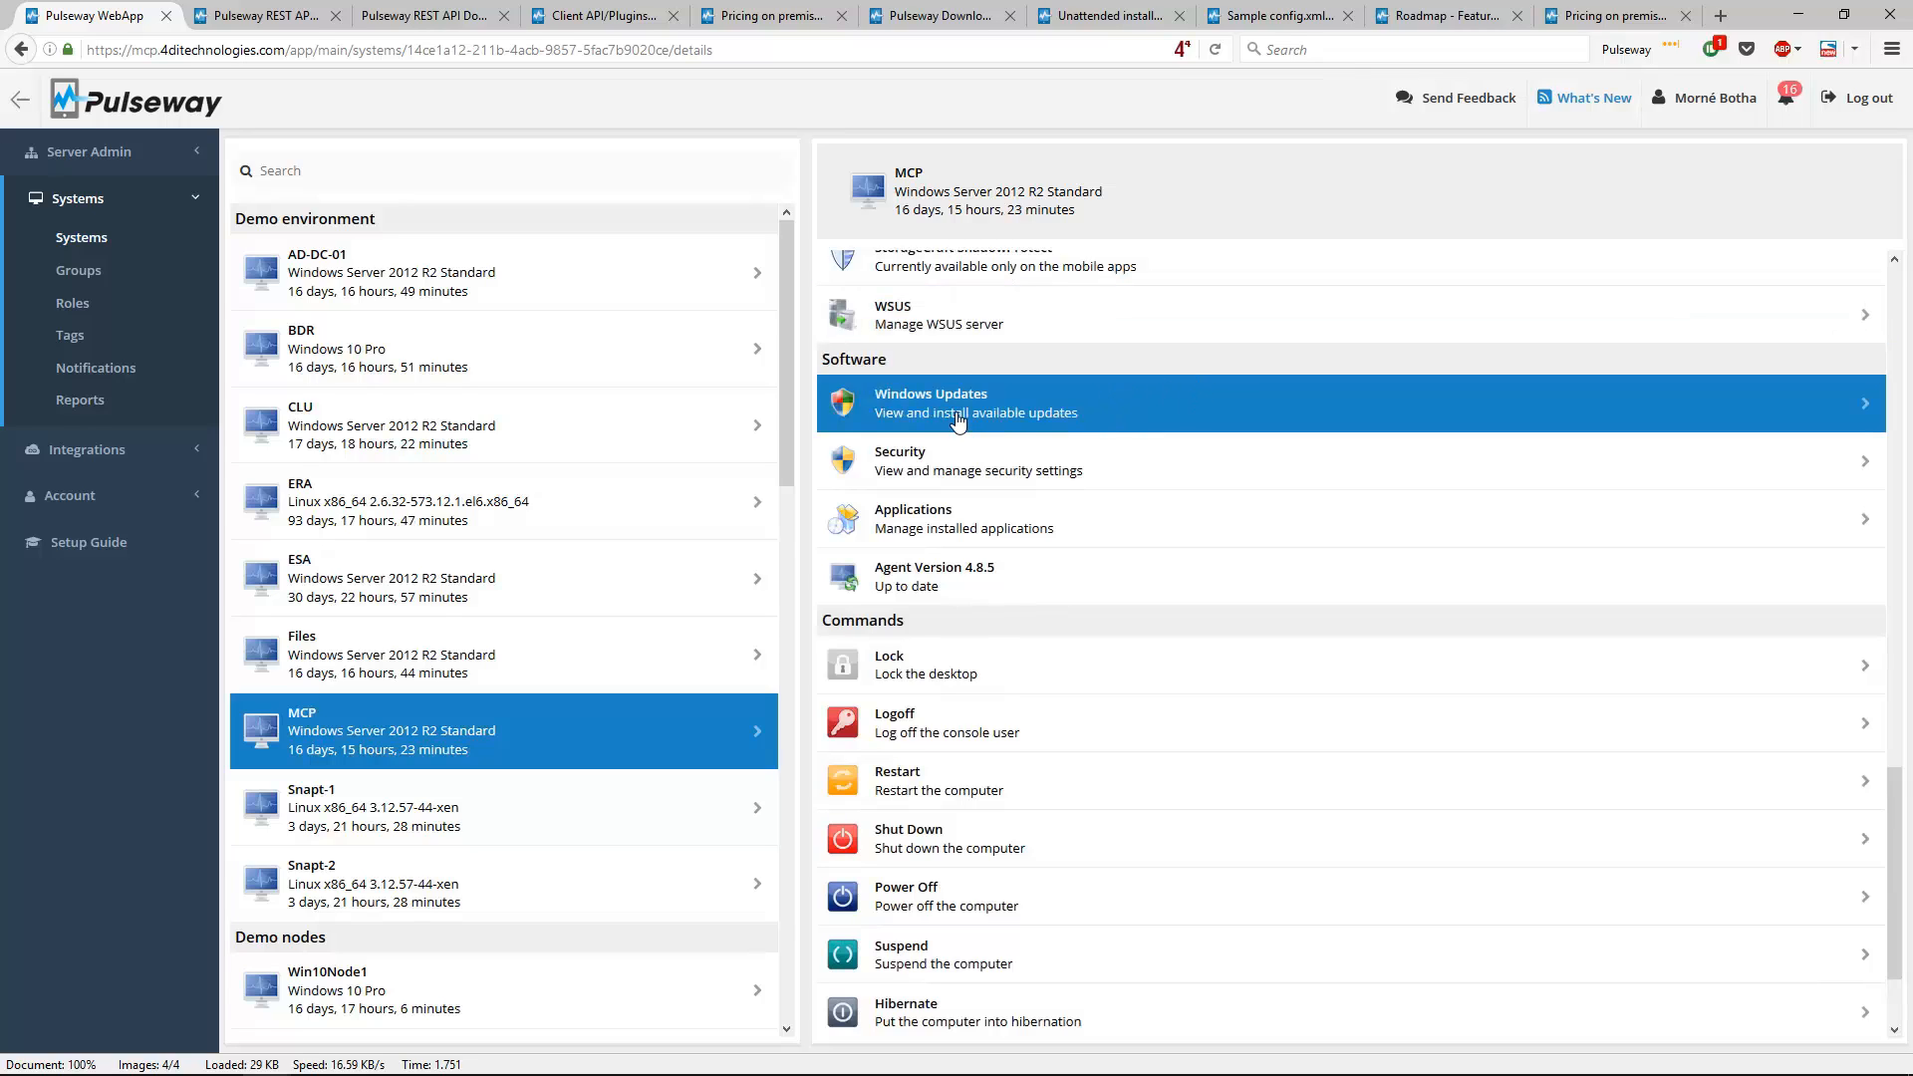
{"action": "left_click", "coordinate": [1032, 411]}
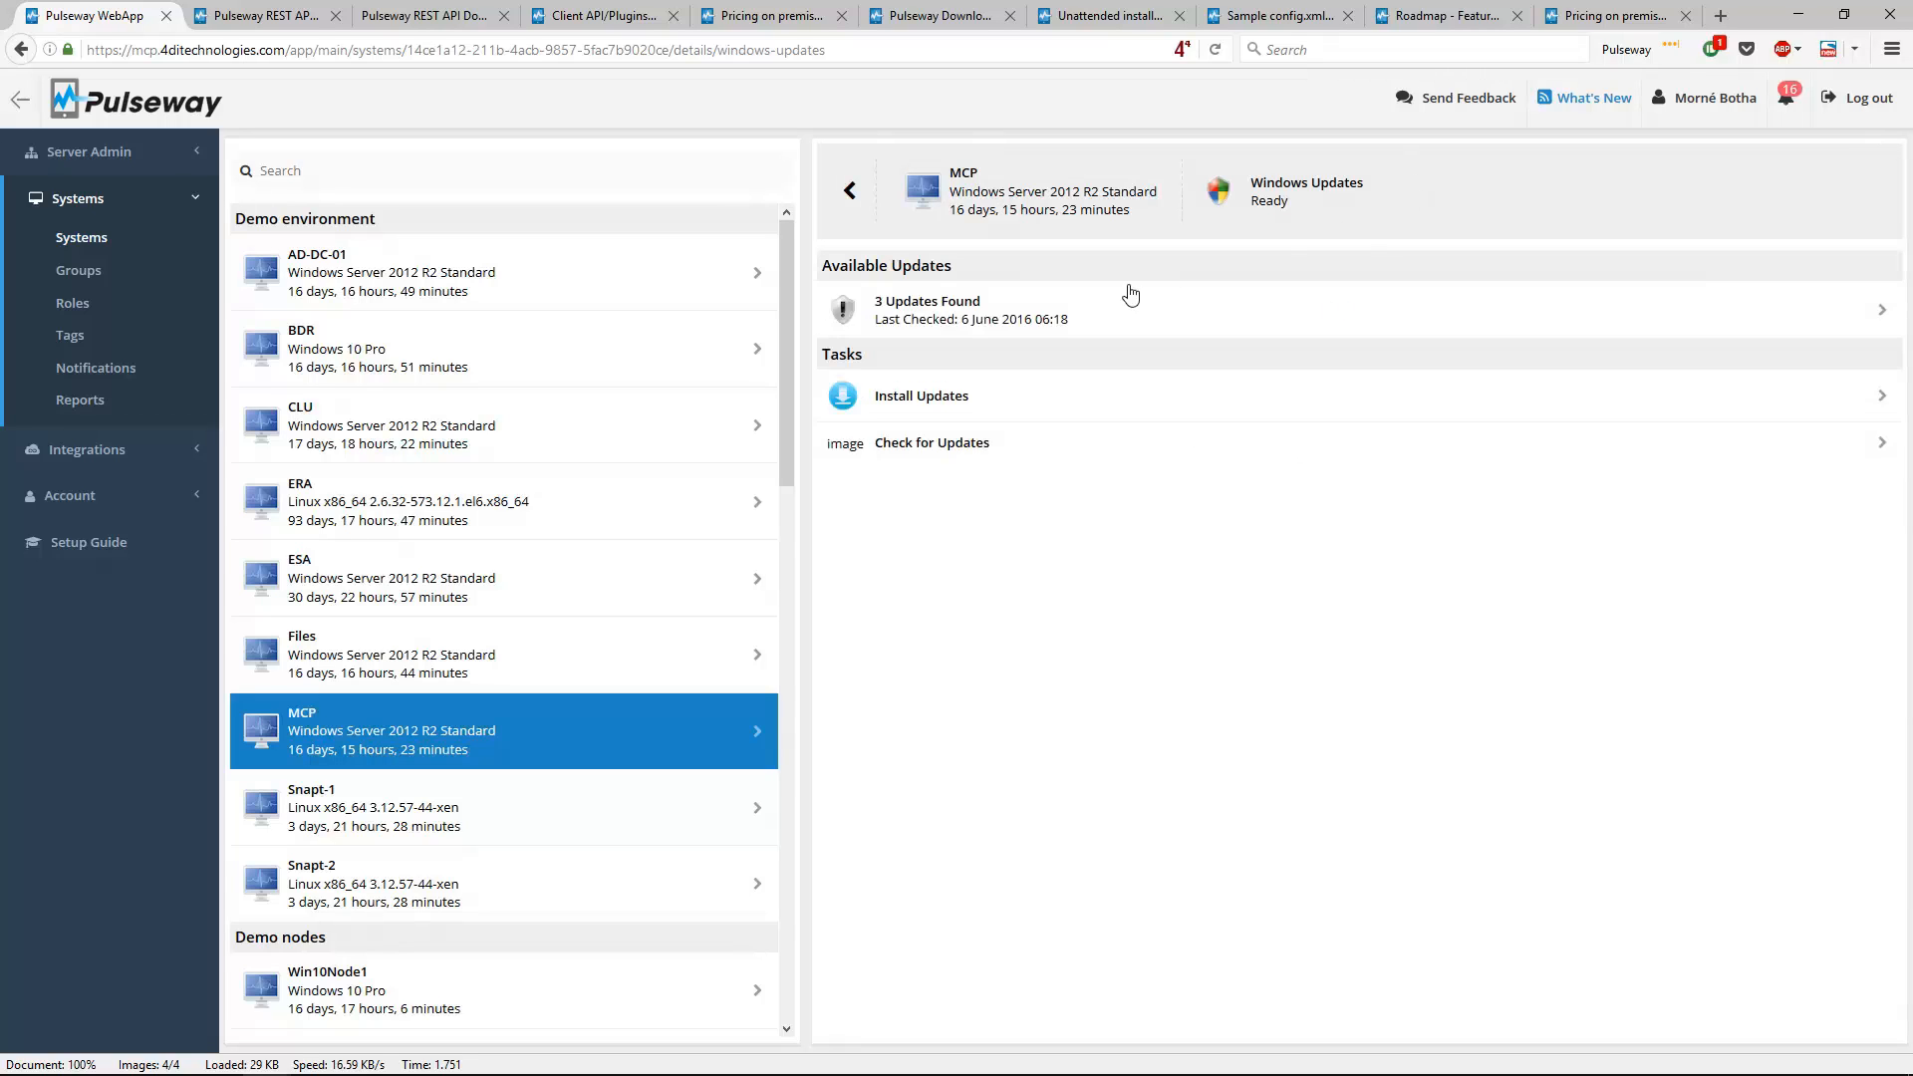
{"action": "left_click", "coordinate": [922, 396]}
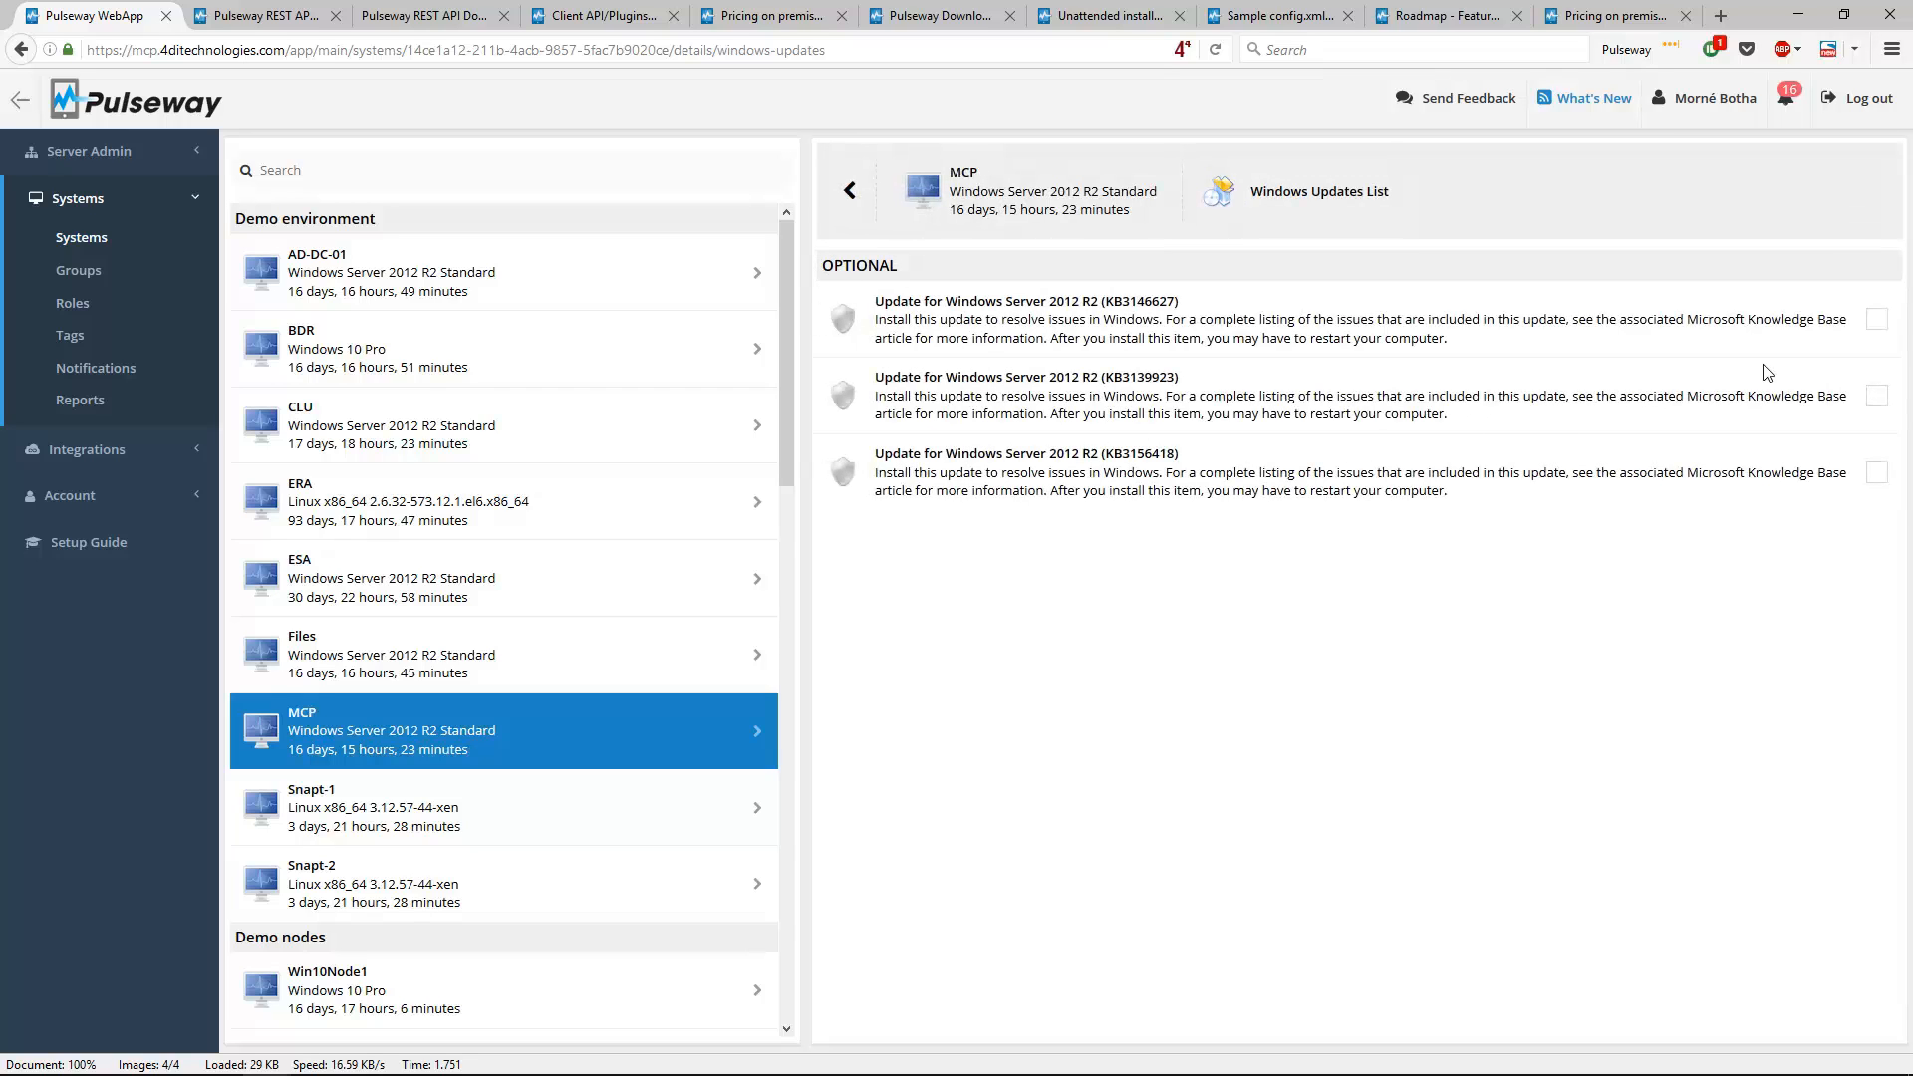
{"action": "left_click", "coordinate": [1878, 319]}
{"action": "left_click", "coordinate": [1877, 395]}
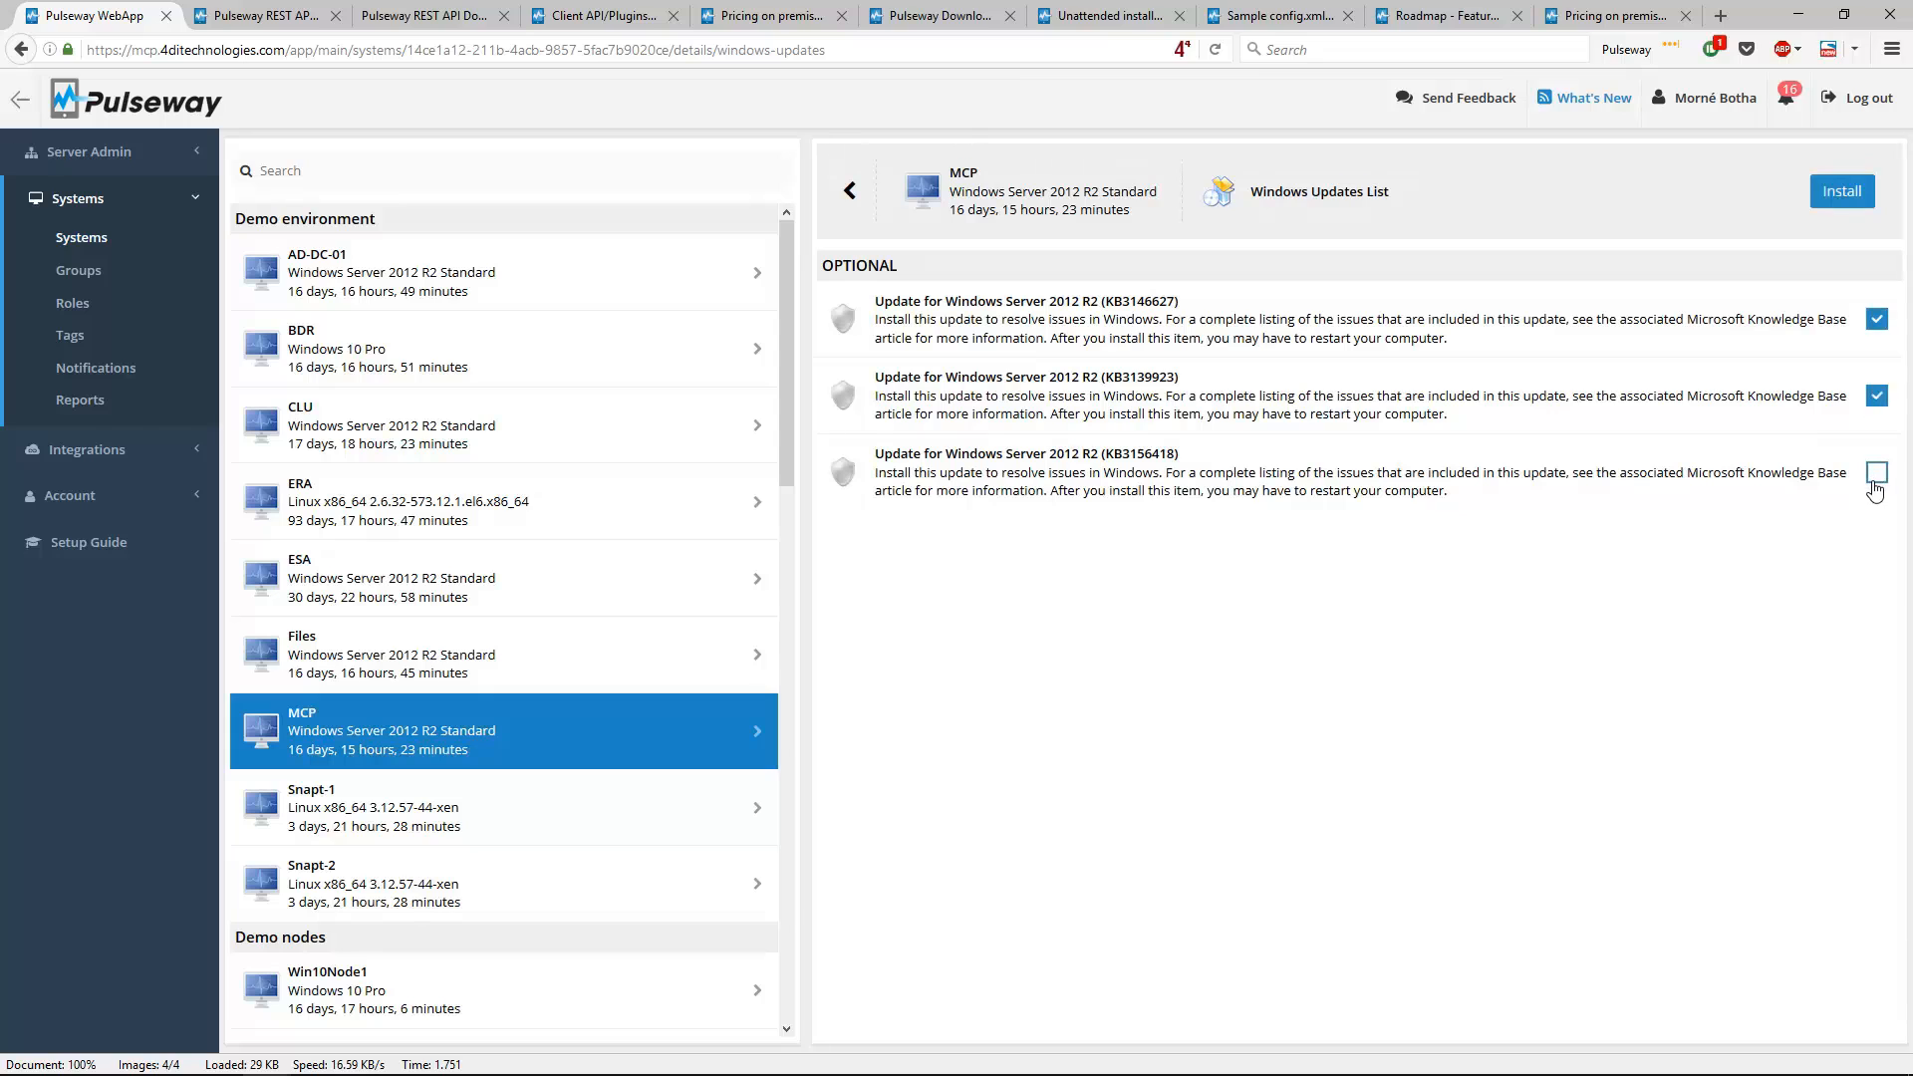
{"action": "left_click", "coordinate": [1846, 199]}
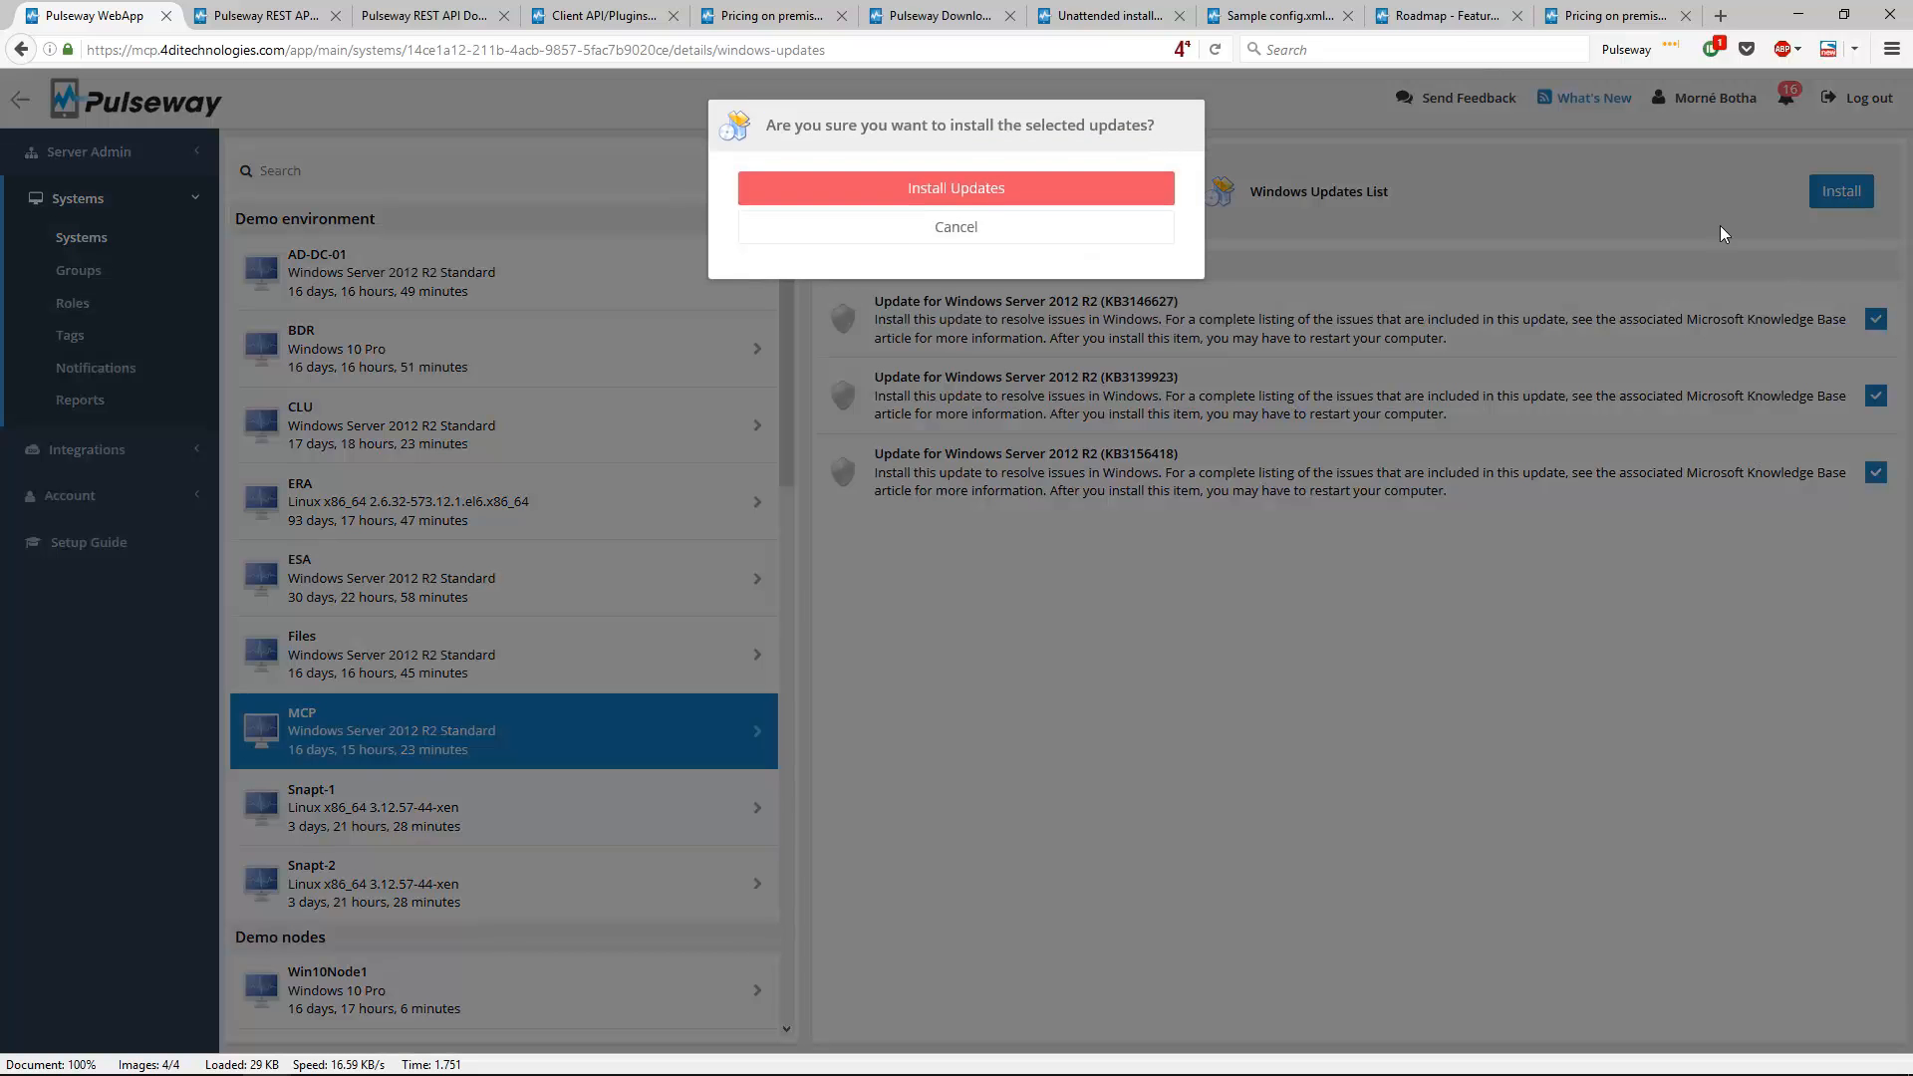
{"action": "left_click", "coordinate": [965, 198]}
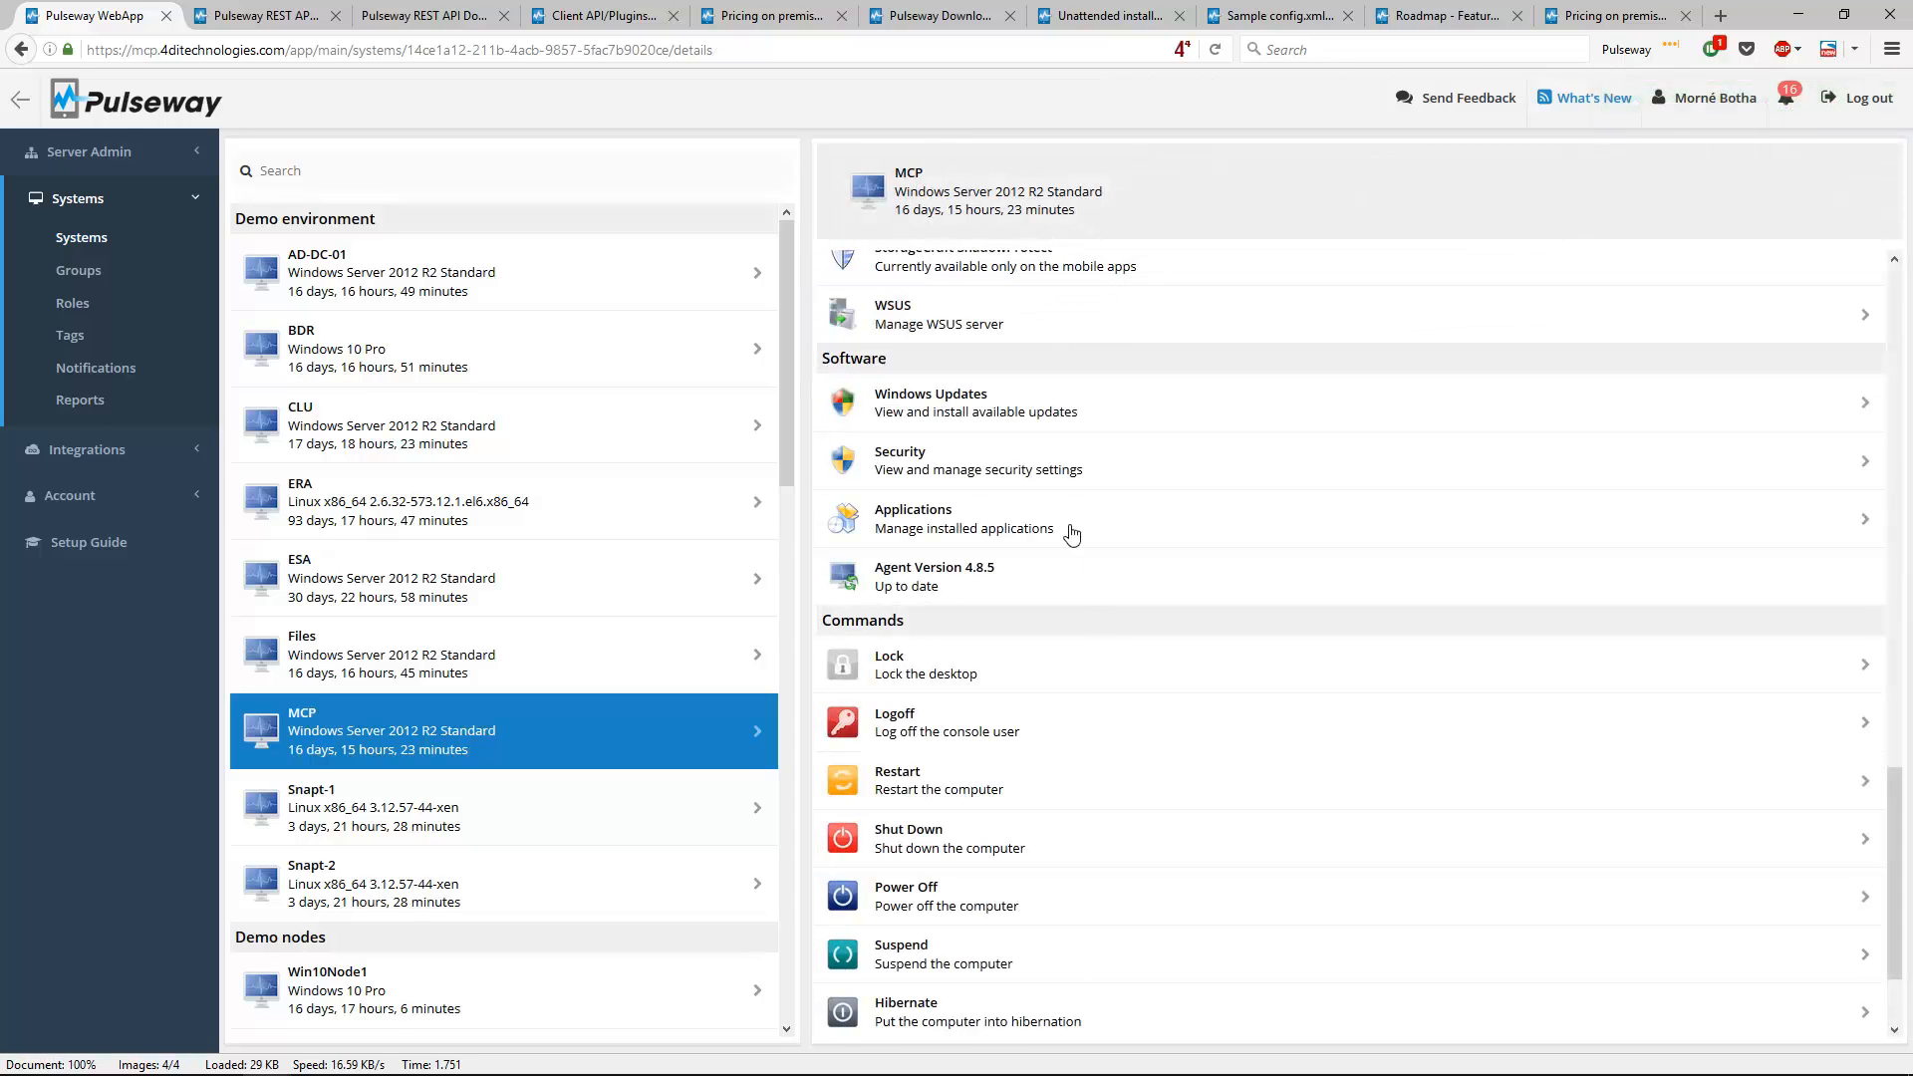
Search the users of the demo.esetafrica.com domain in AD-DC-01's Active Directory module and open a user account
{"action": "scroll", "coordinate": [977, 603], "scroll_direction": "down", "scroll_amount": 3}
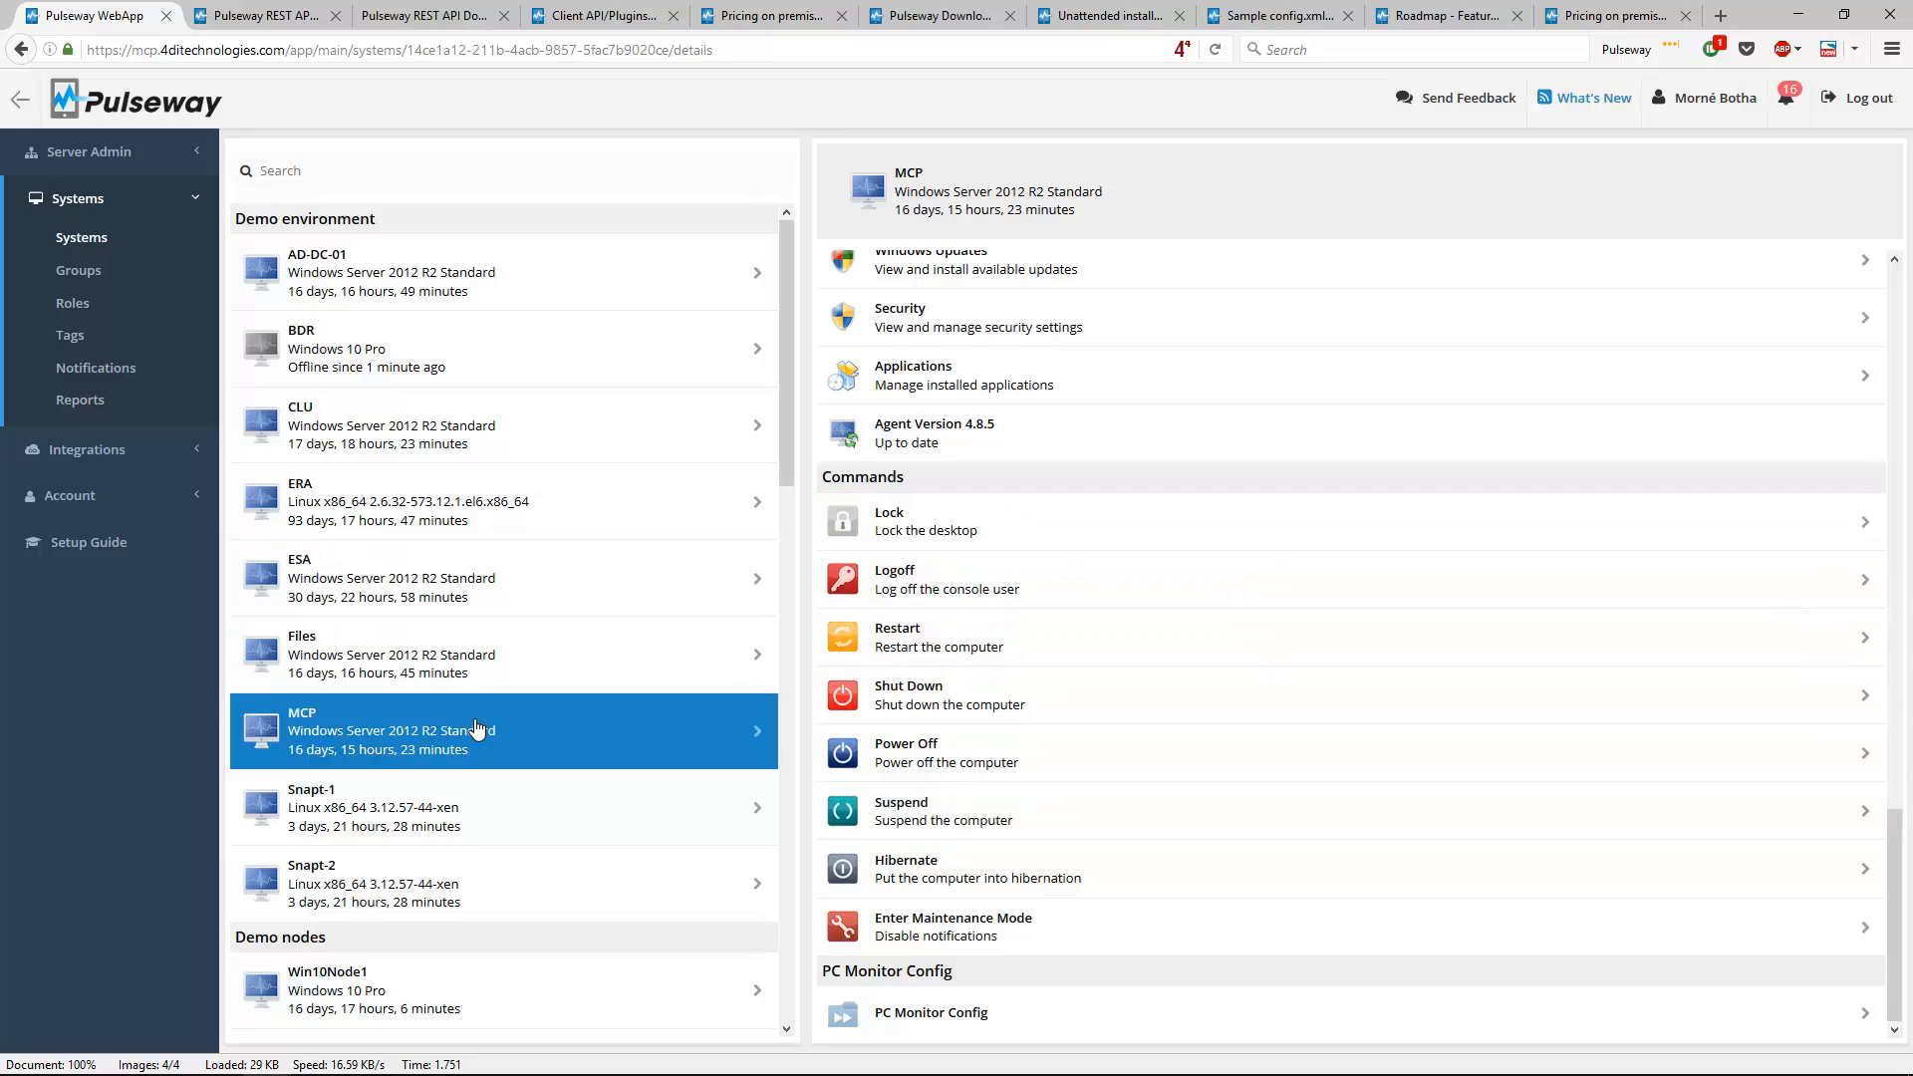
{"action": "left_click", "coordinate": [377, 276]}
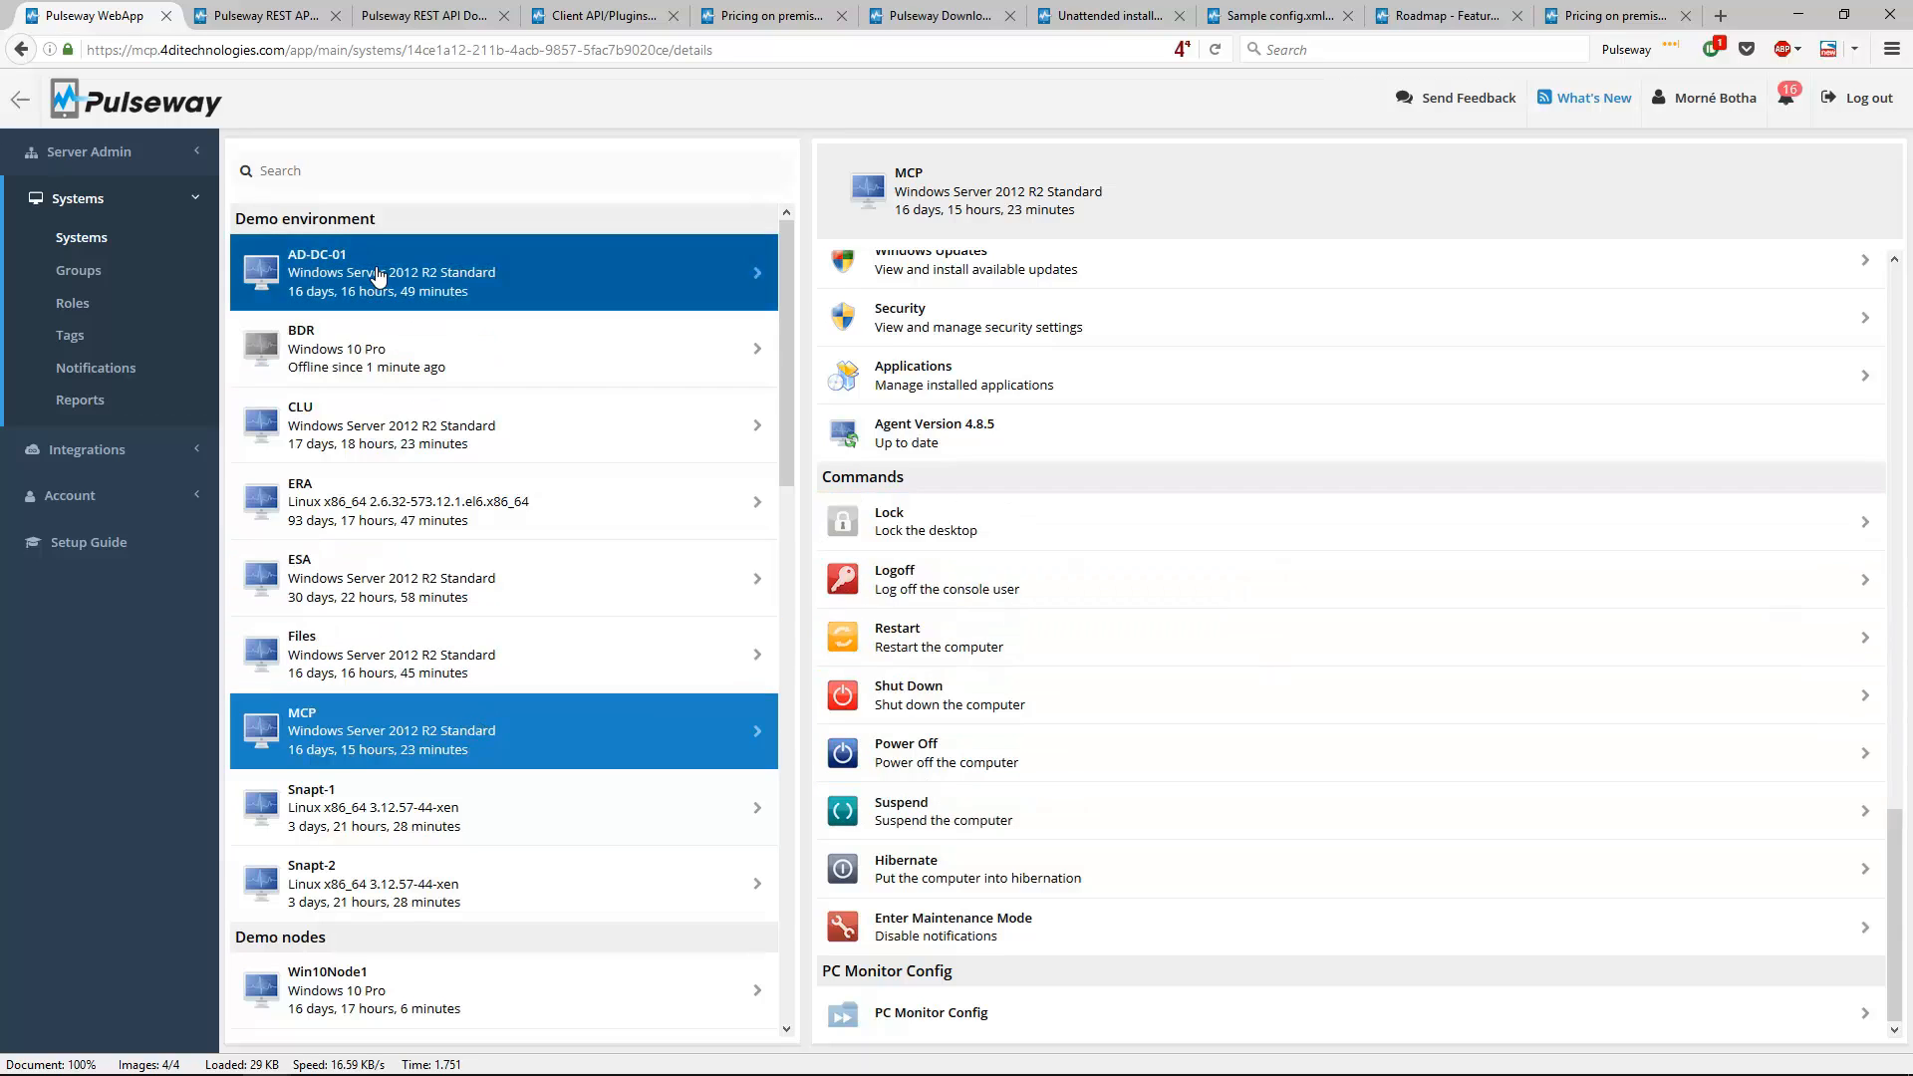
{"action": "scroll", "coordinate": [1315, 494], "scroll_direction": "down", "scroll_amount": 10}
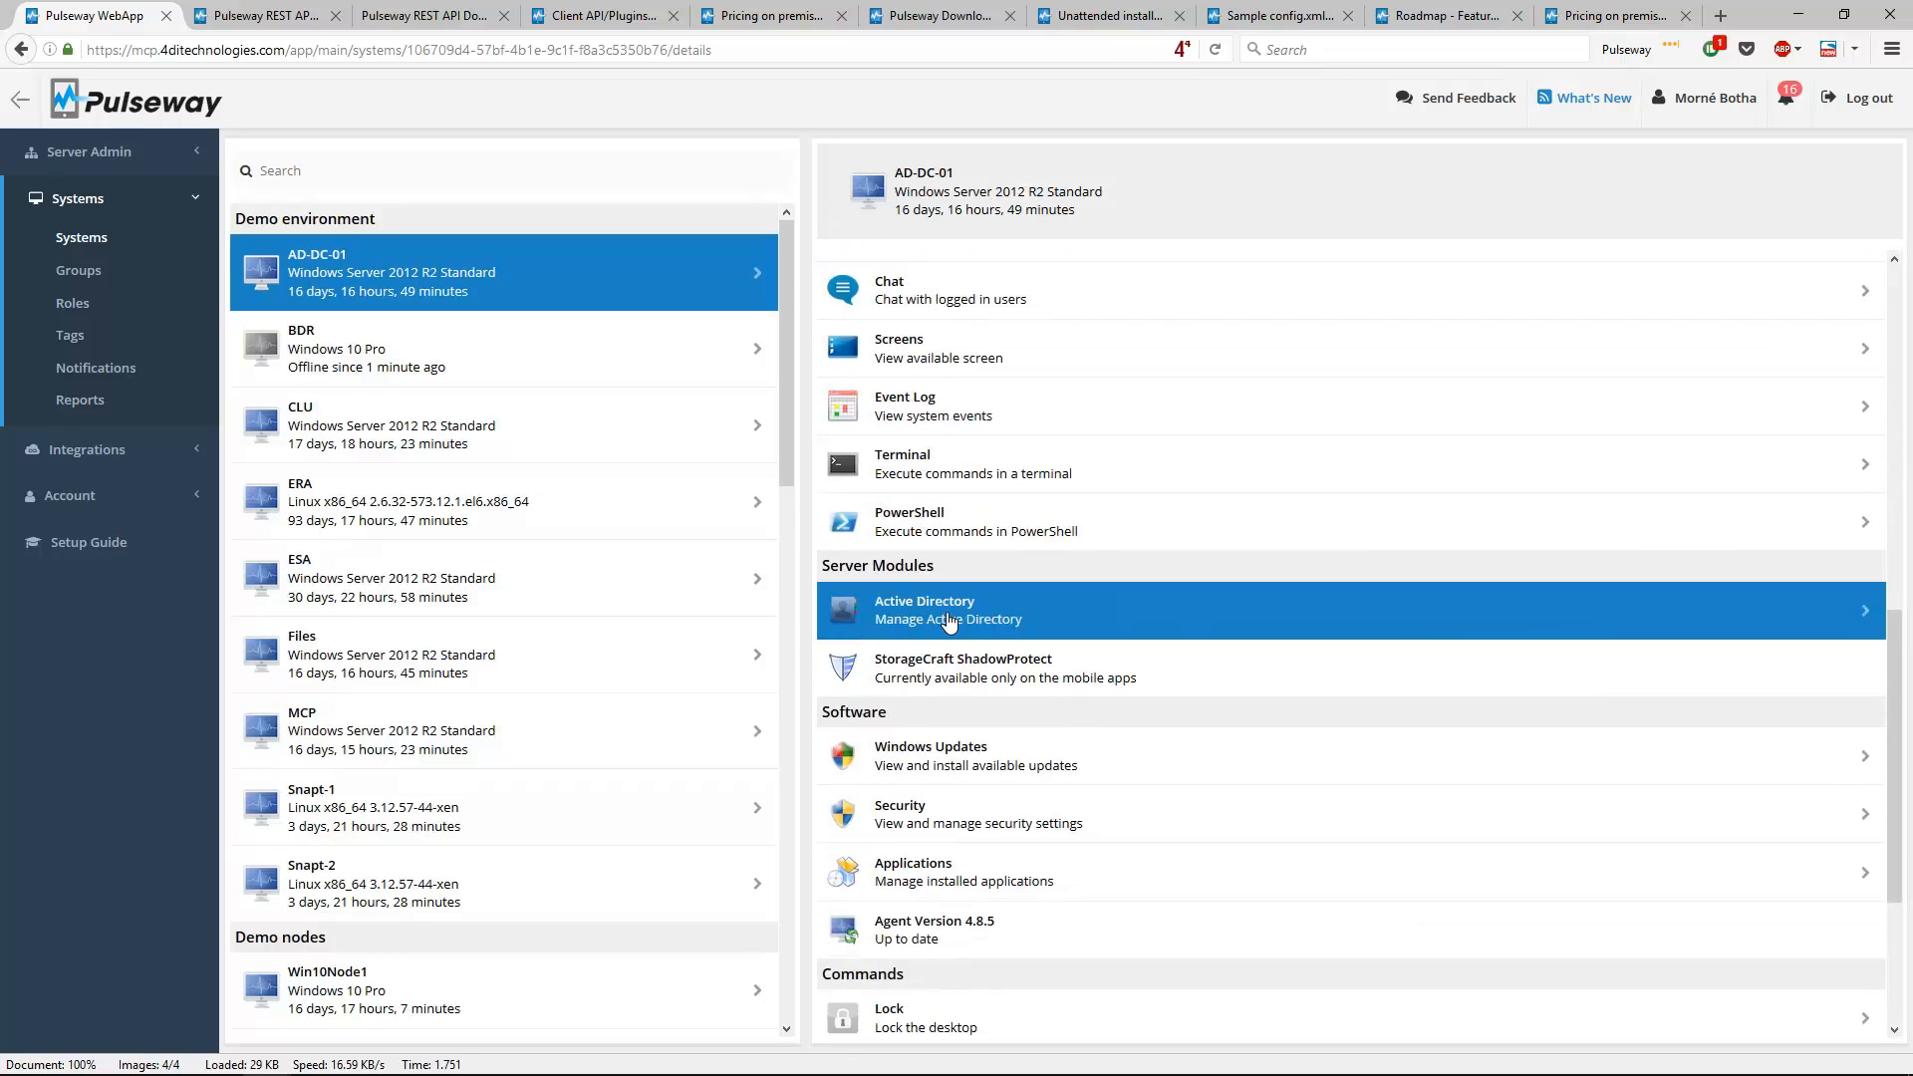
{"action": "left_click", "coordinate": [948, 622]}
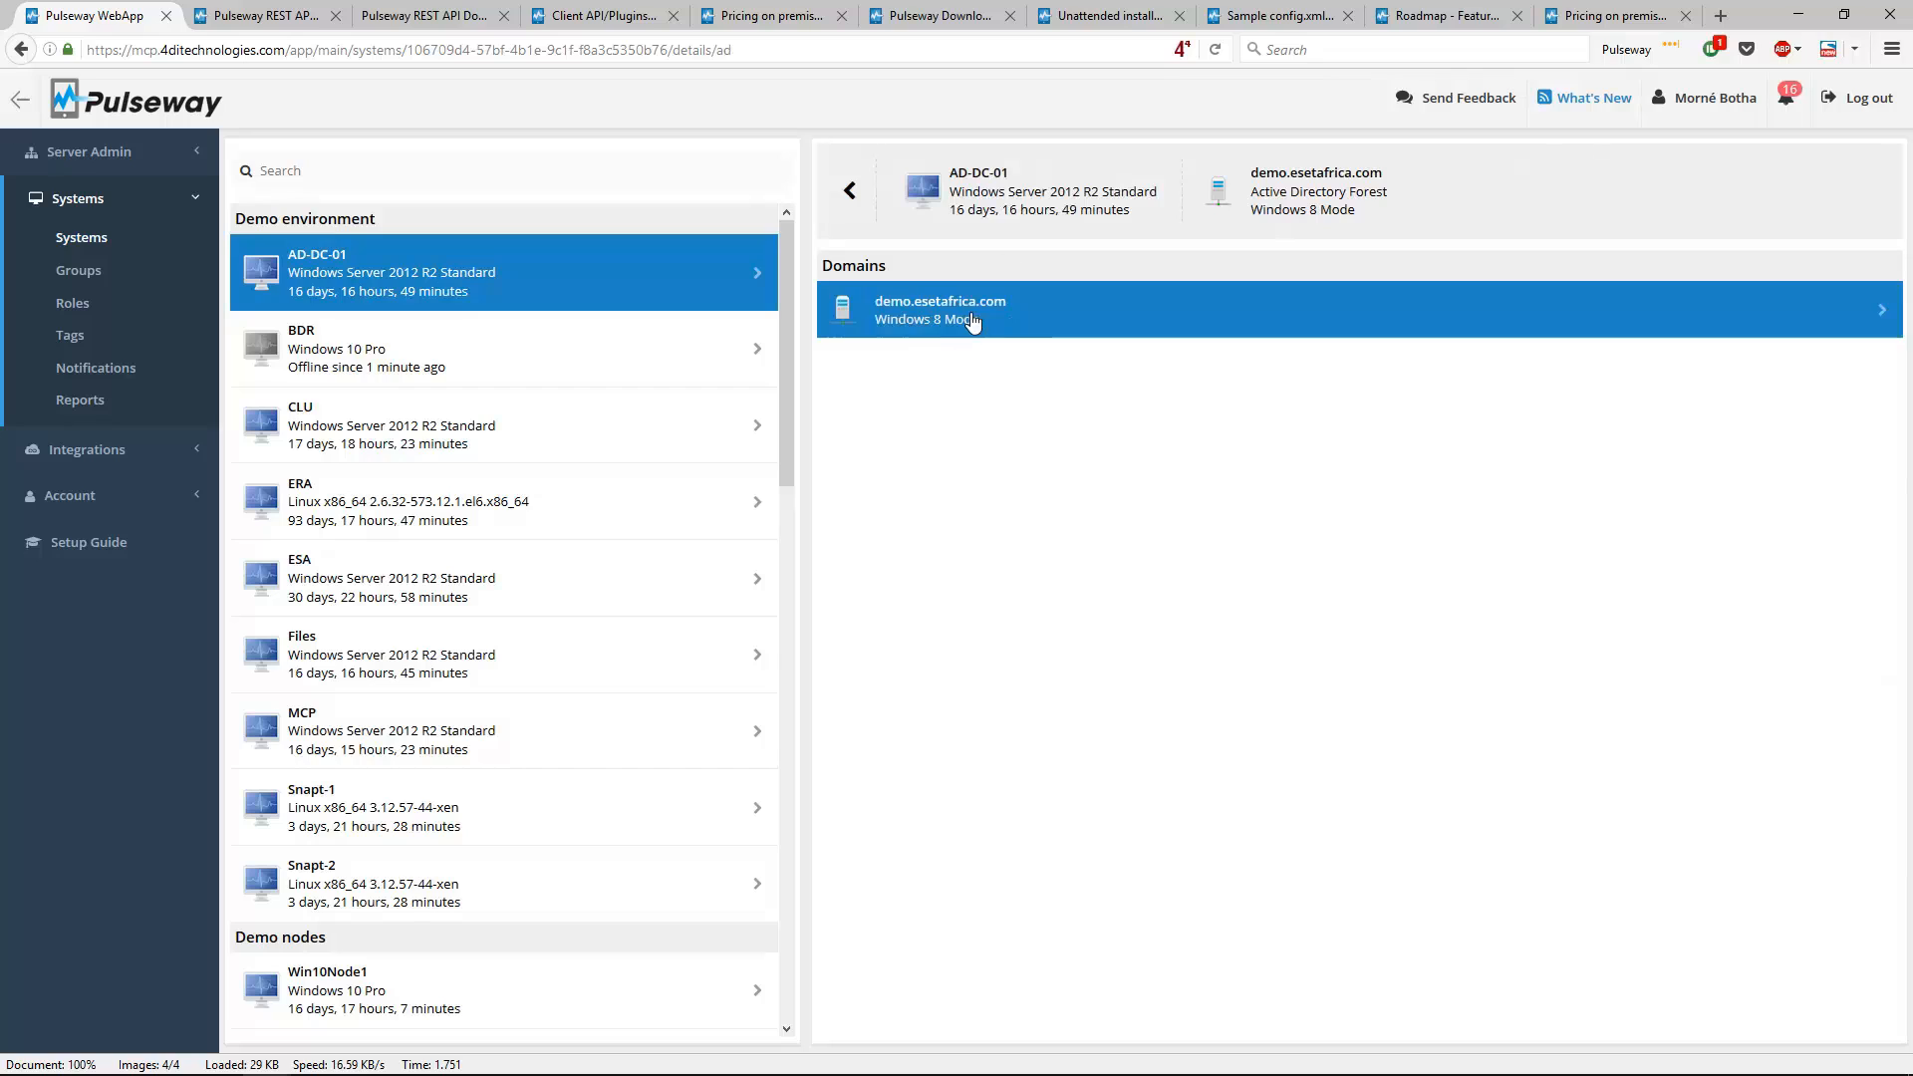
{"action": "left_click", "coordinate": [973, 321]}
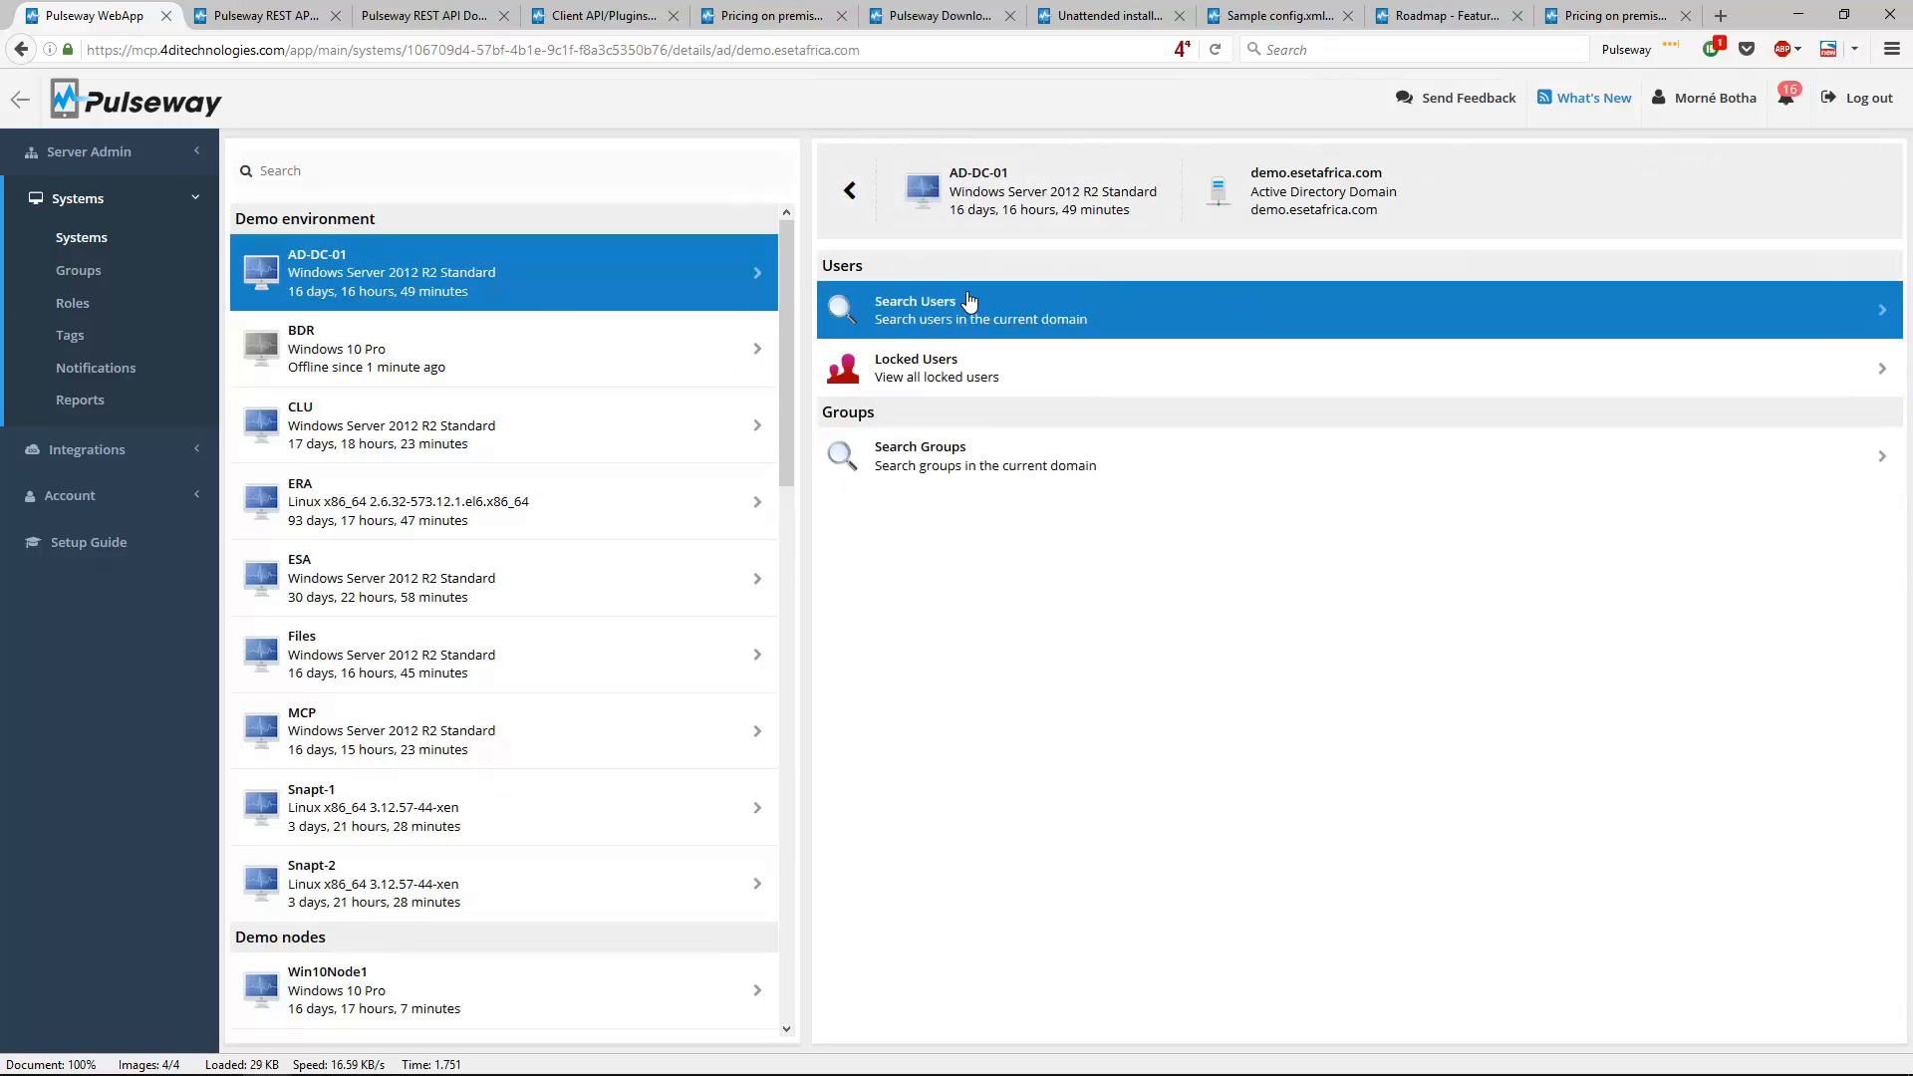
{"action": "left_click", "coordinate": [969, 301]}
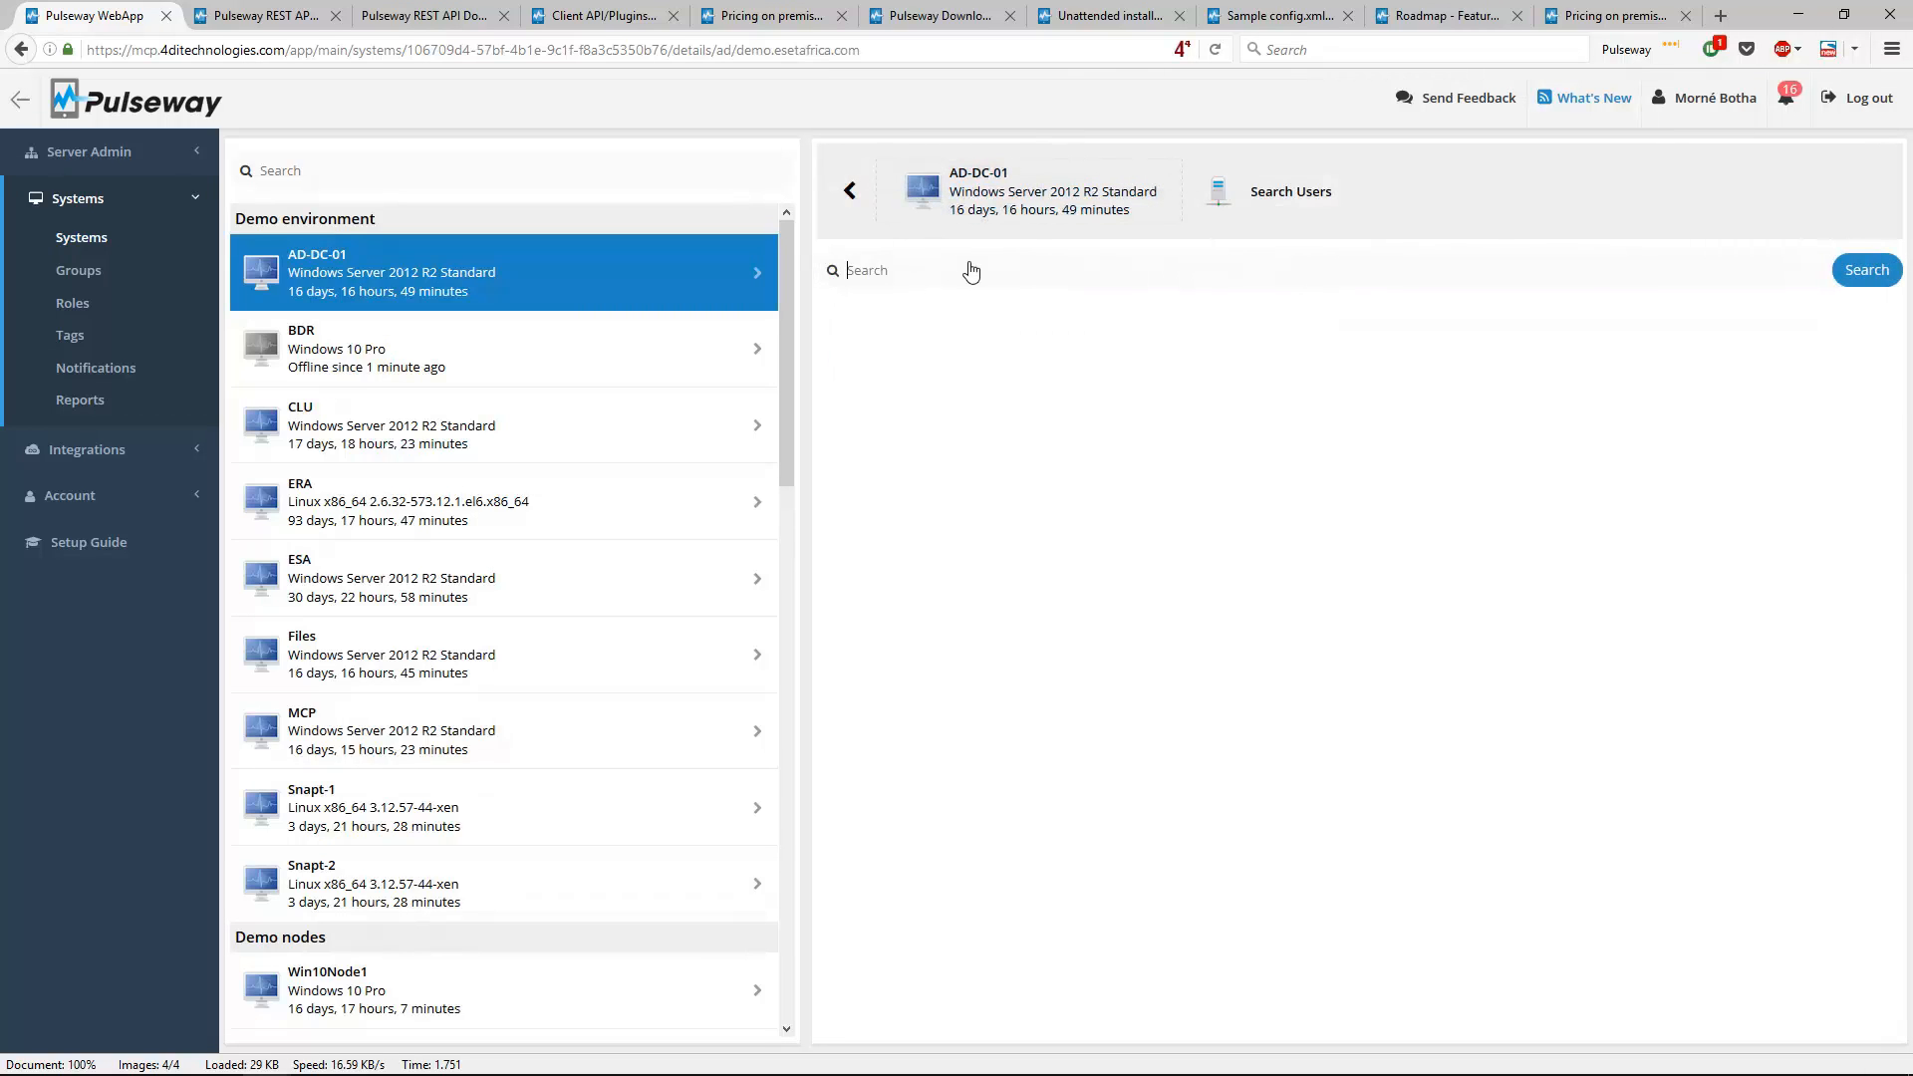
{"action": "key", "text": "Return"}
{"action": "left_click", "coordinate": [877, 334]}
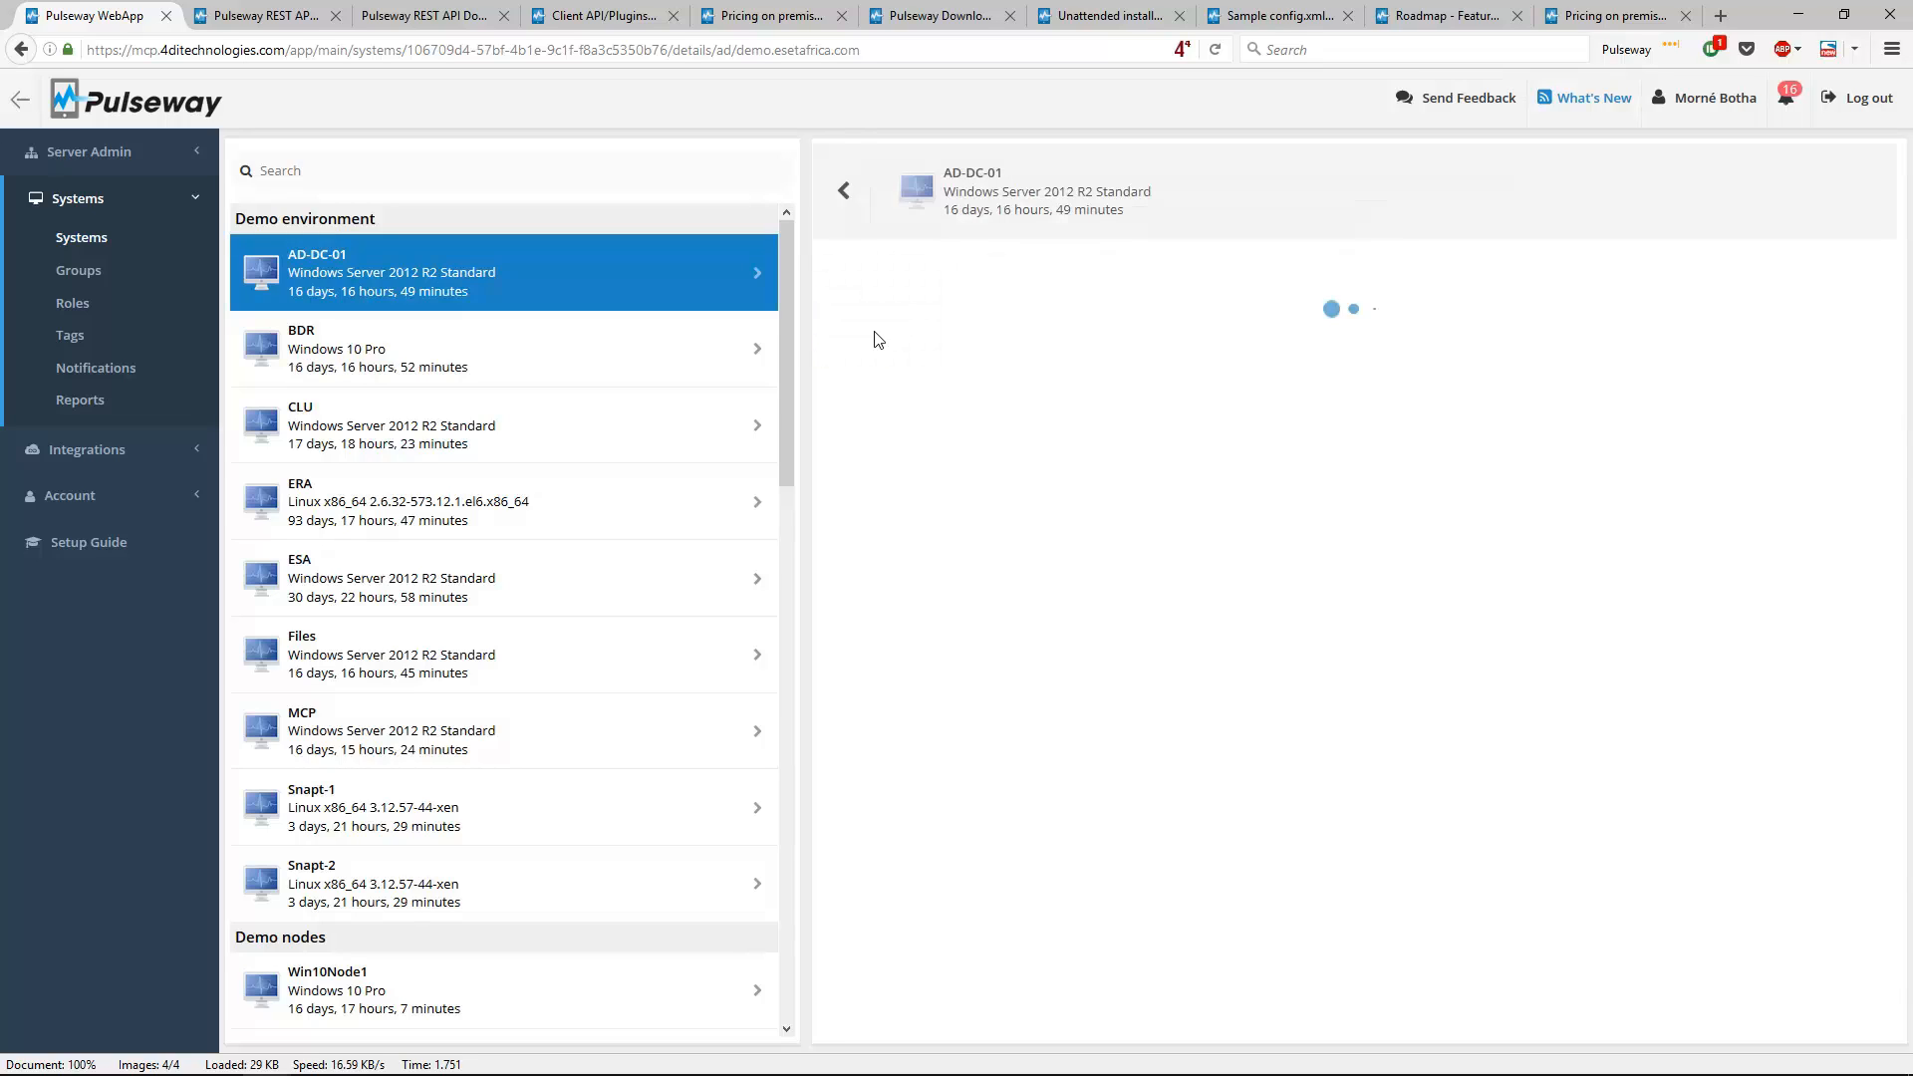
Review the domain account's logon and password details, group entry and available tasks, and return to AD-DC-01's details
{"action": "scroll", "coordinate": [1060, 381], "scroll_direction": "down", "scroll_amount": 3}
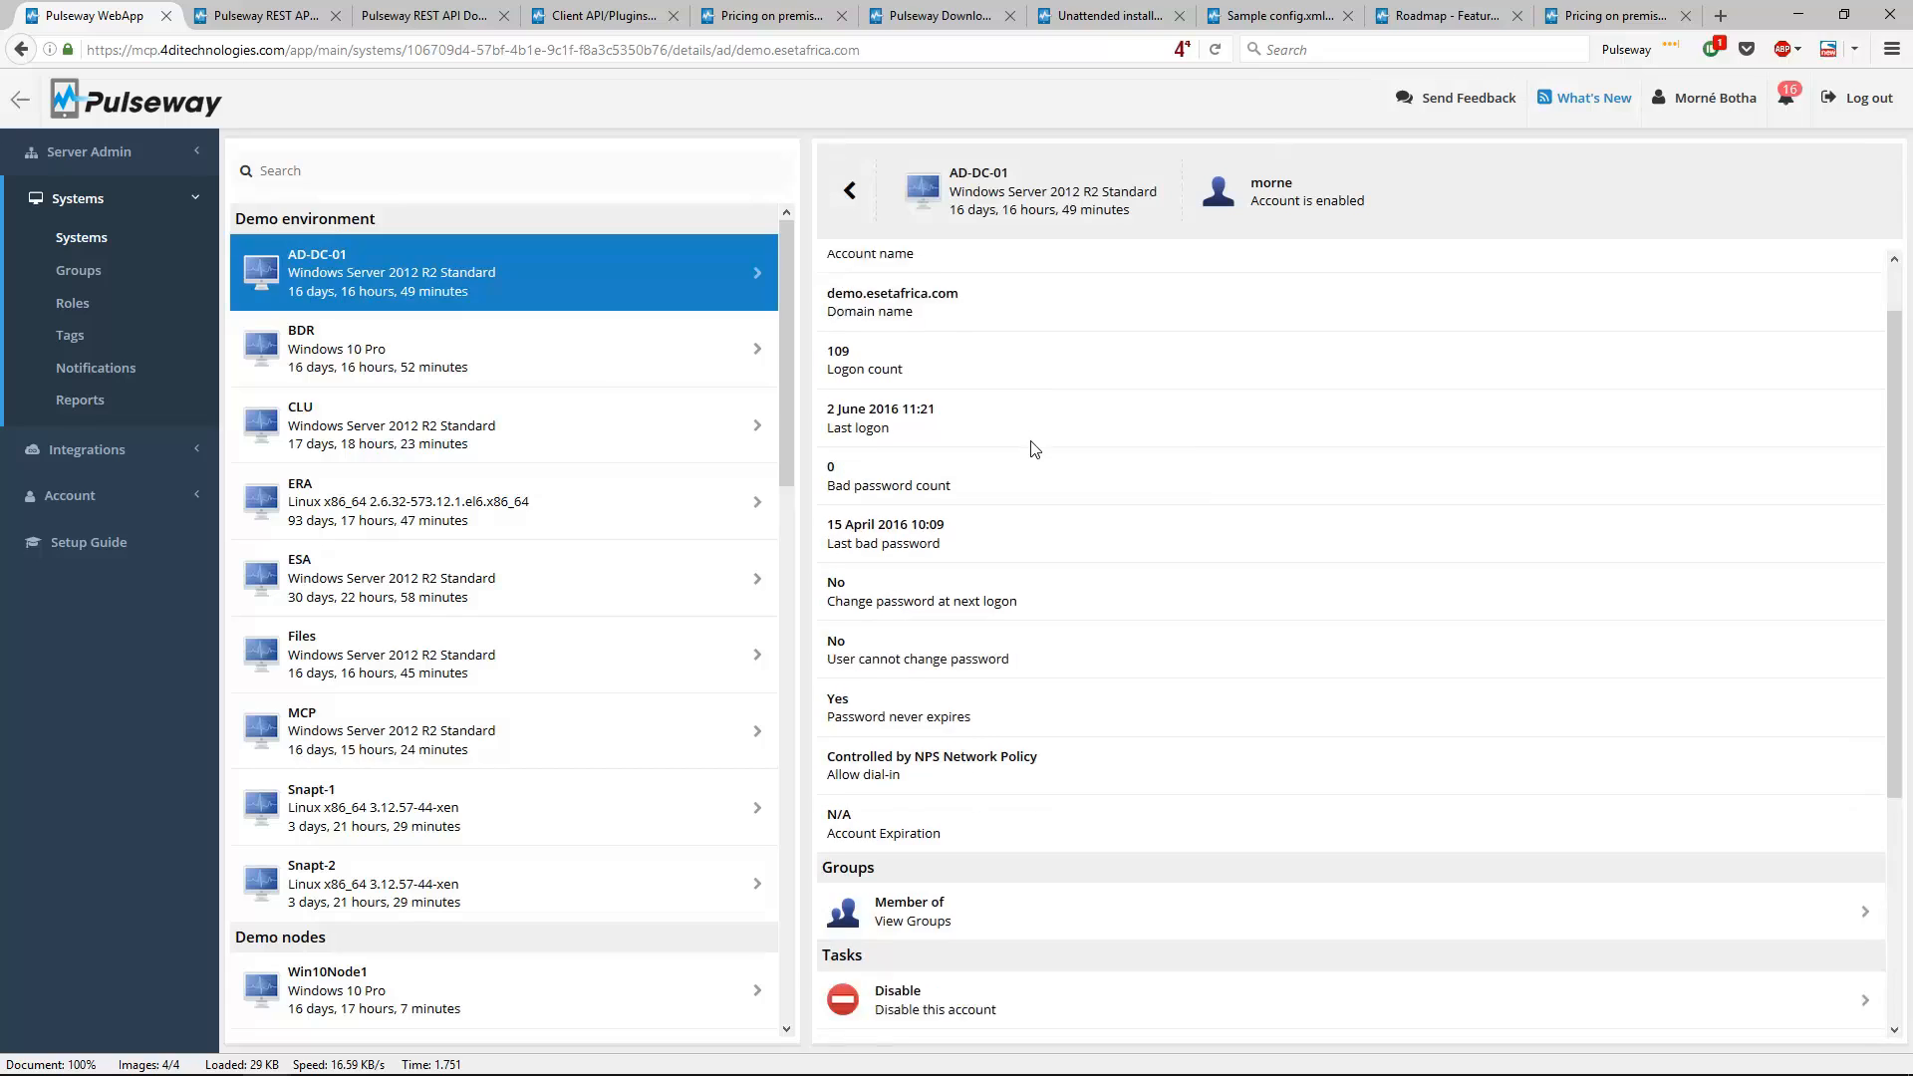
{"action": "scroll", "coordinate": [976, 359], "scroll_direction": "down", "scroll_amount": 2}
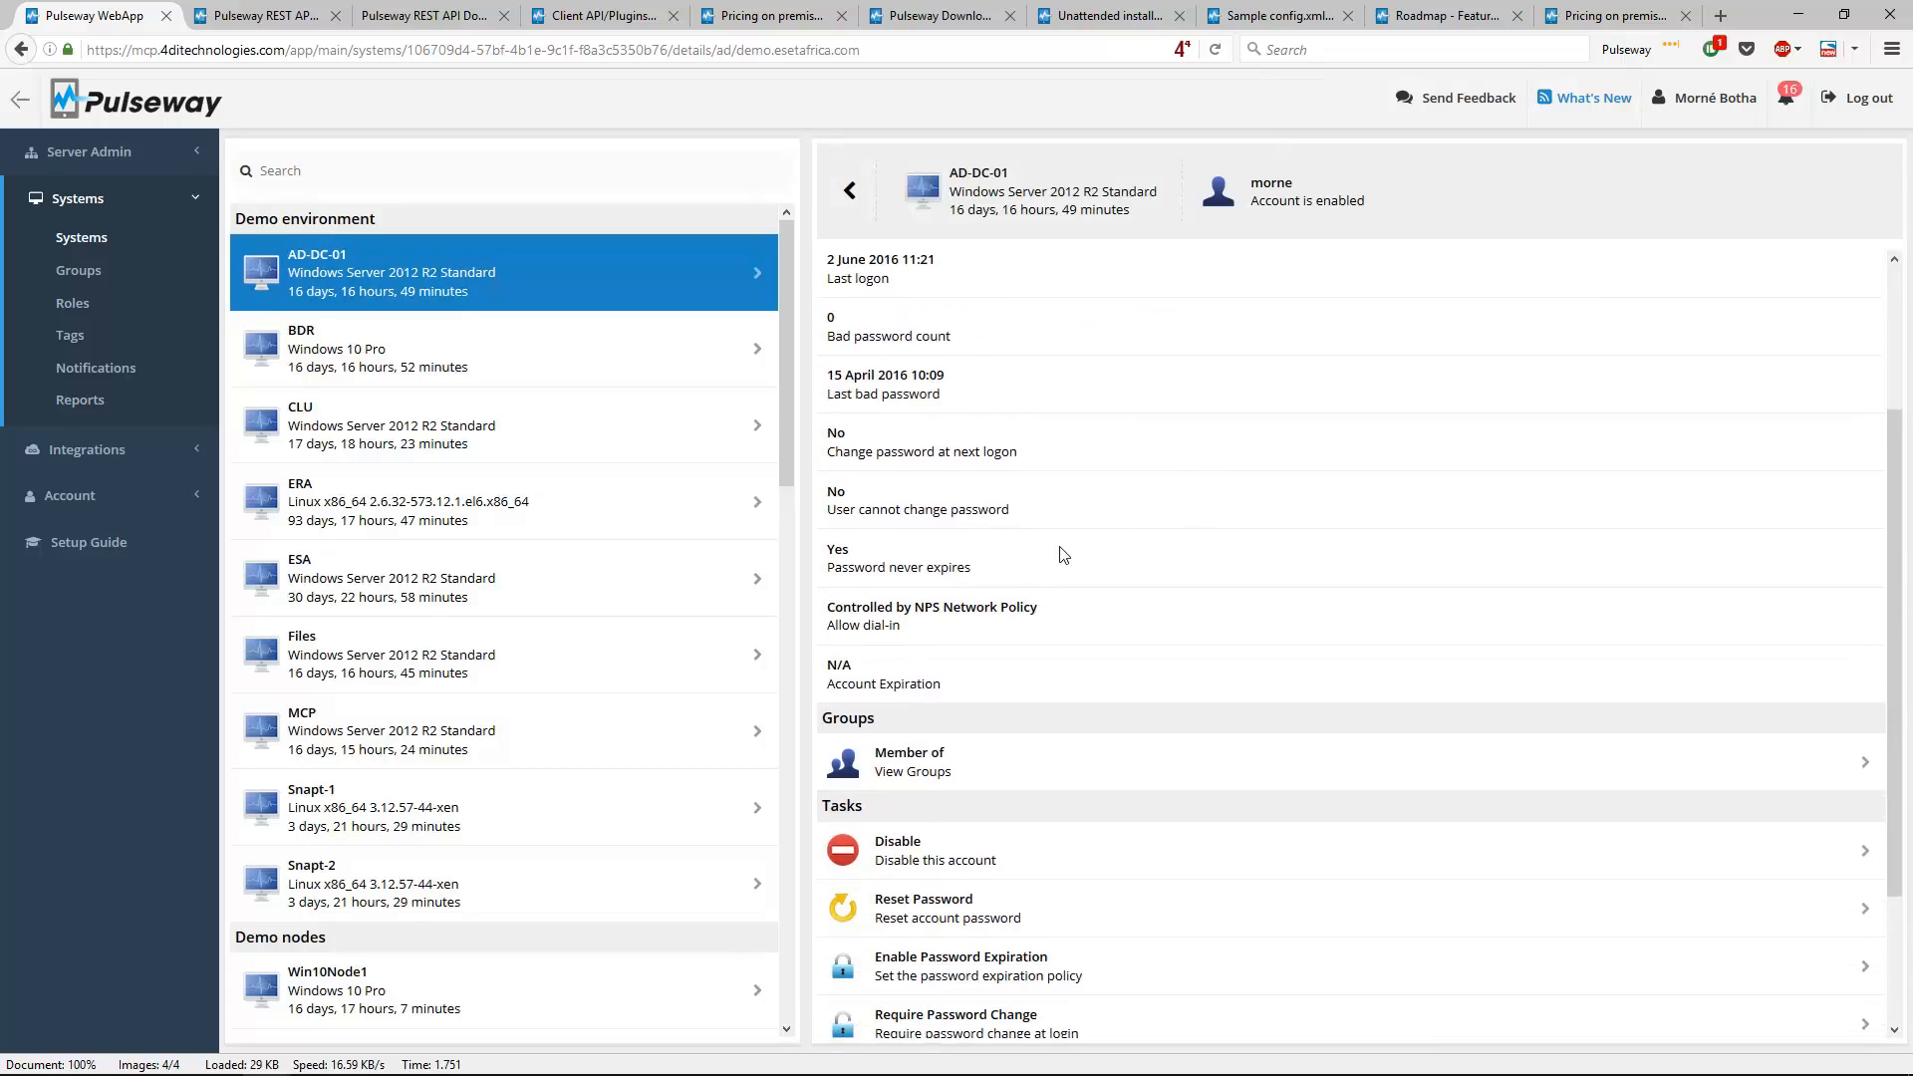
{"action": "scroll", "coordinate": [1064, 547], "scroll_direction": "down", "scroll_amount": 3}
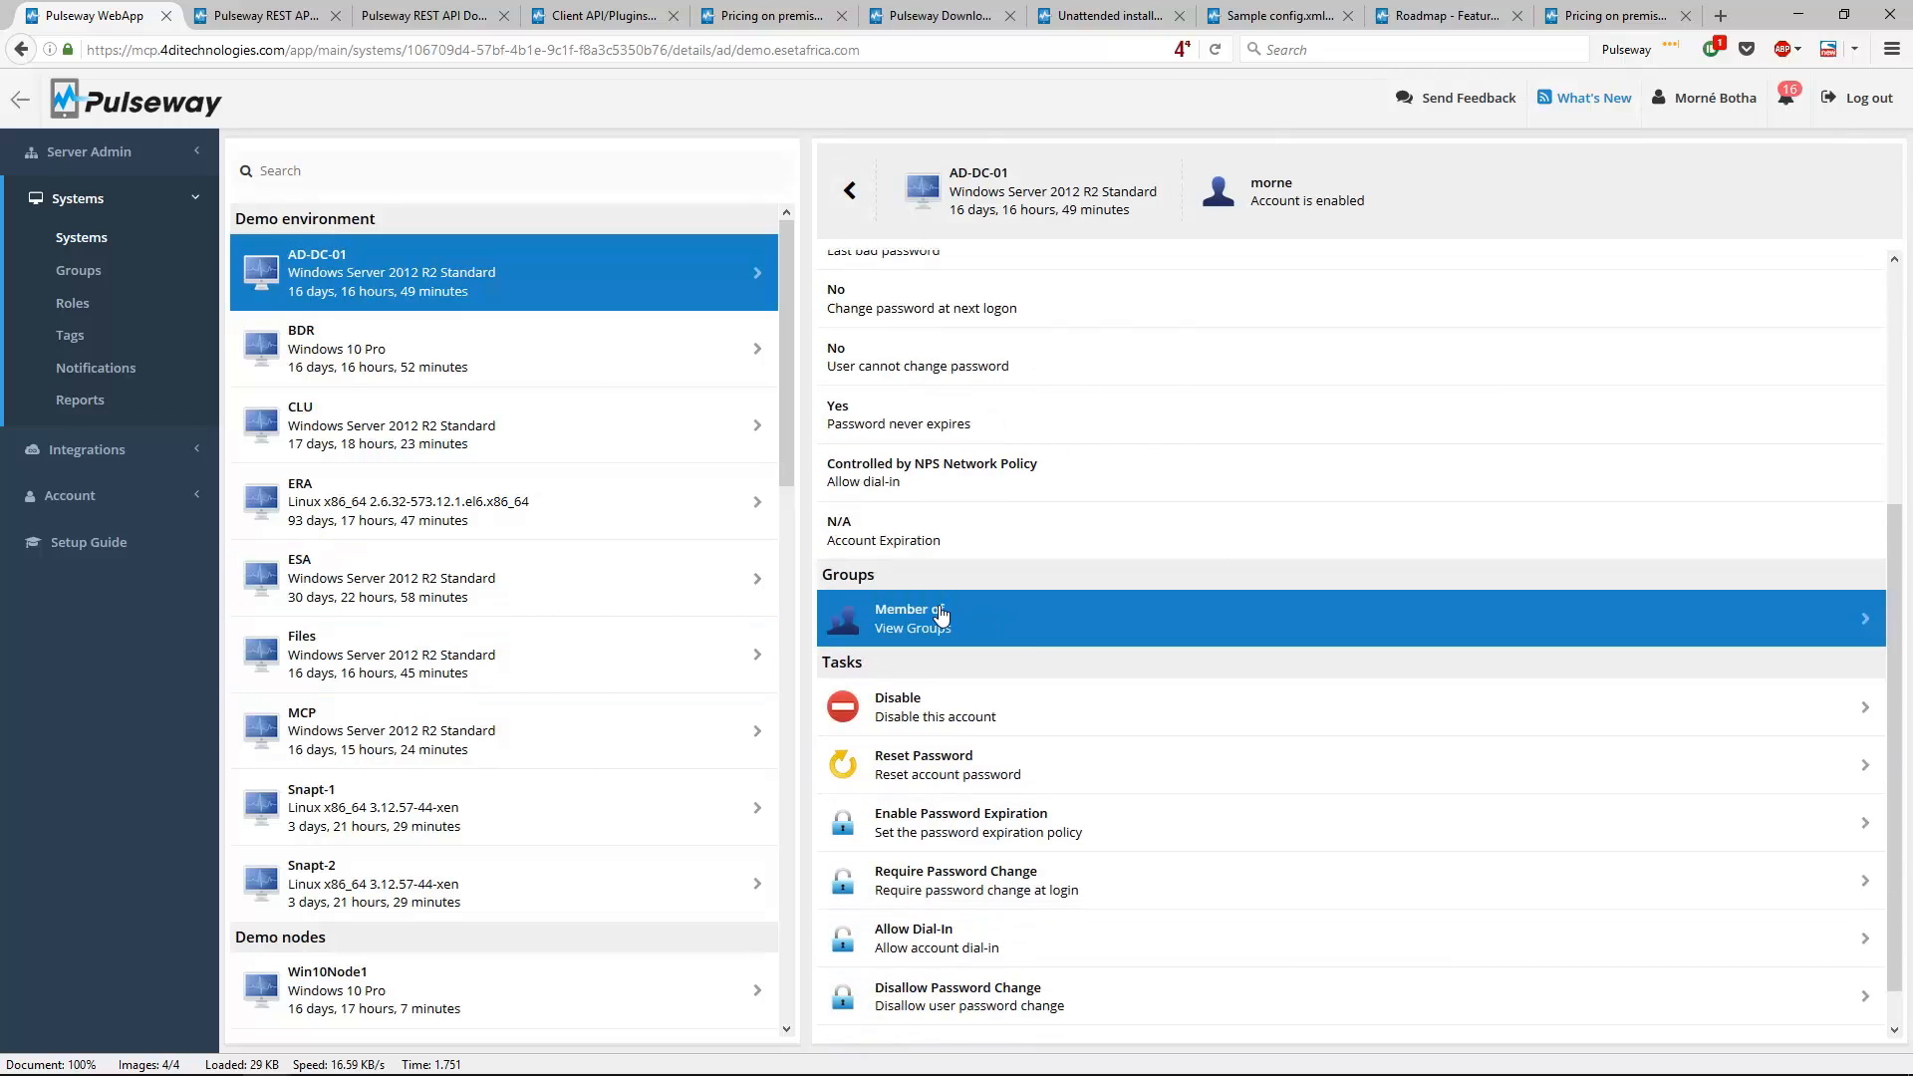
{"action": "scroll", "coordinate": [1044, 663], "scroll_direction": "down", "scroll_amount": 1}
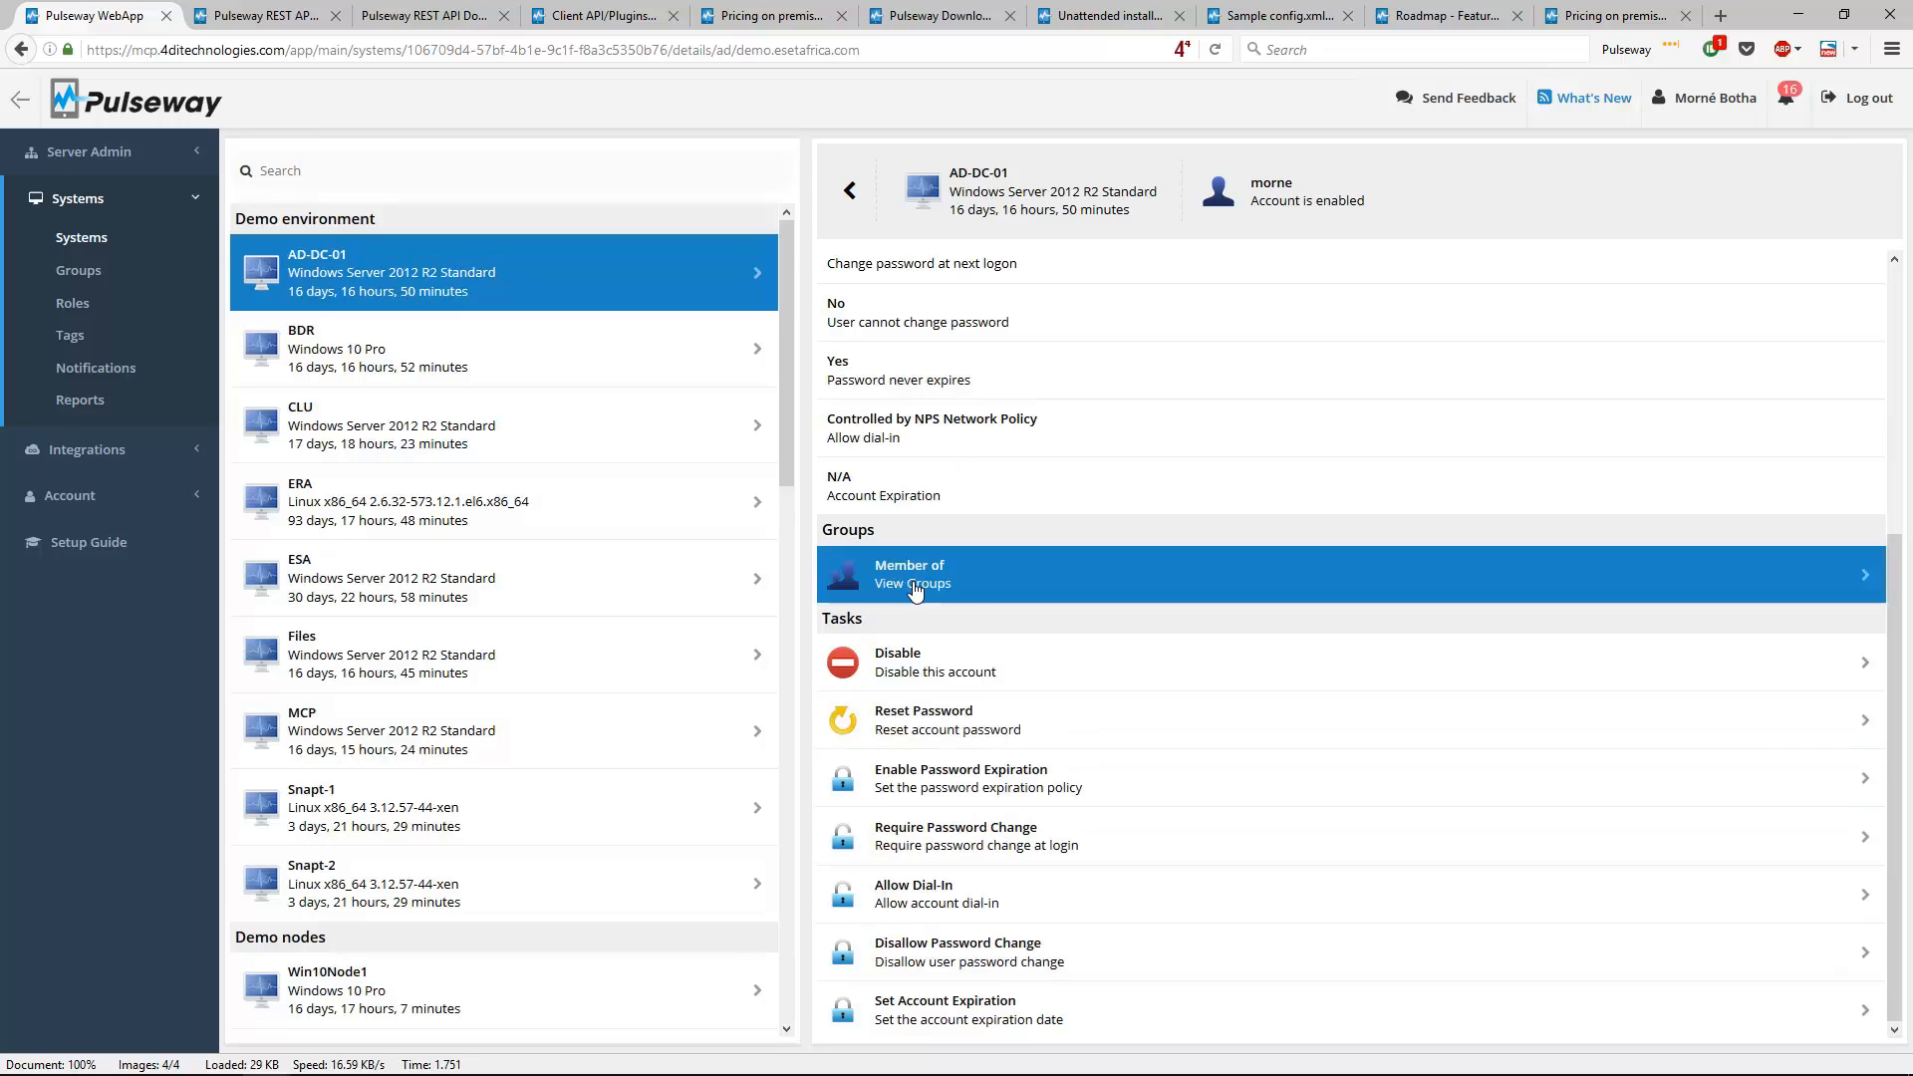
{"action": "left_click", "coordinate": [861, 194]}
{"action": "left_click", "coordinate": [852, 191]}
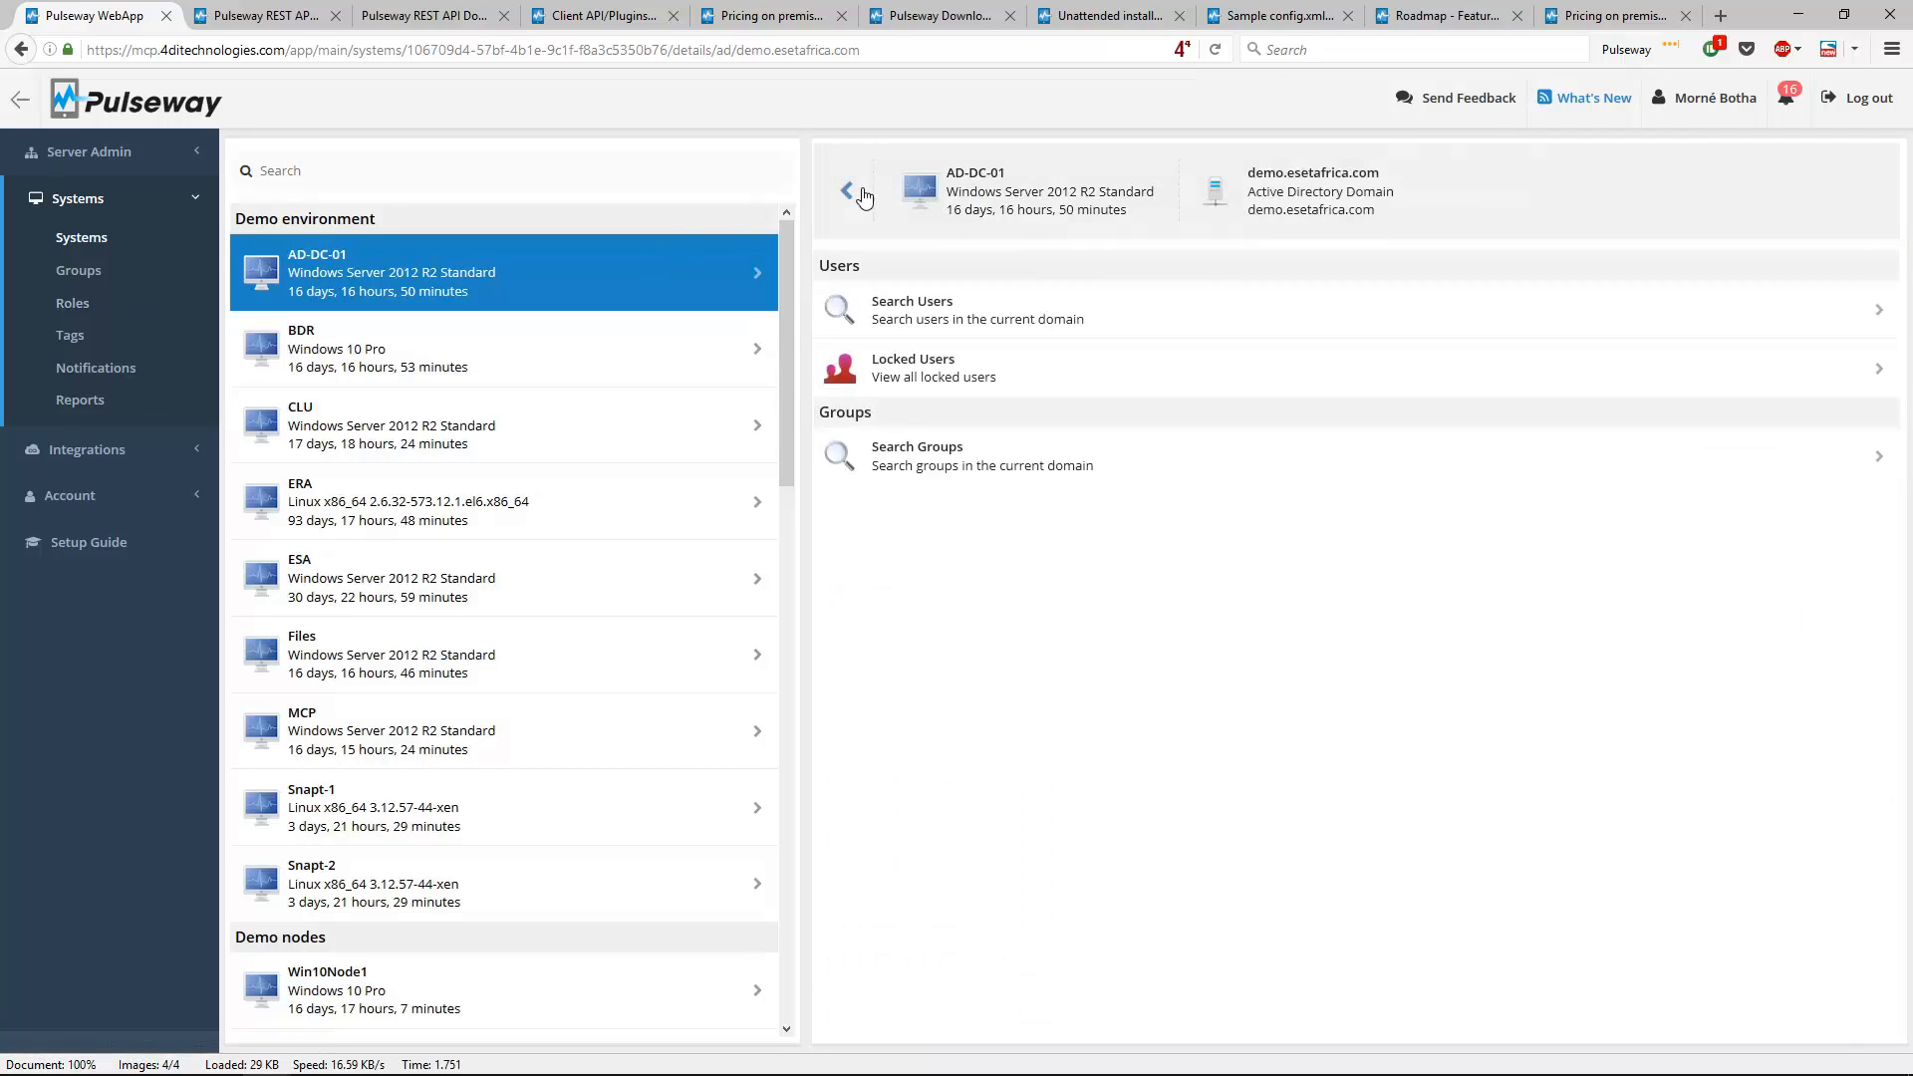
{"action": "left_click", "coordinate": [863, 189]}
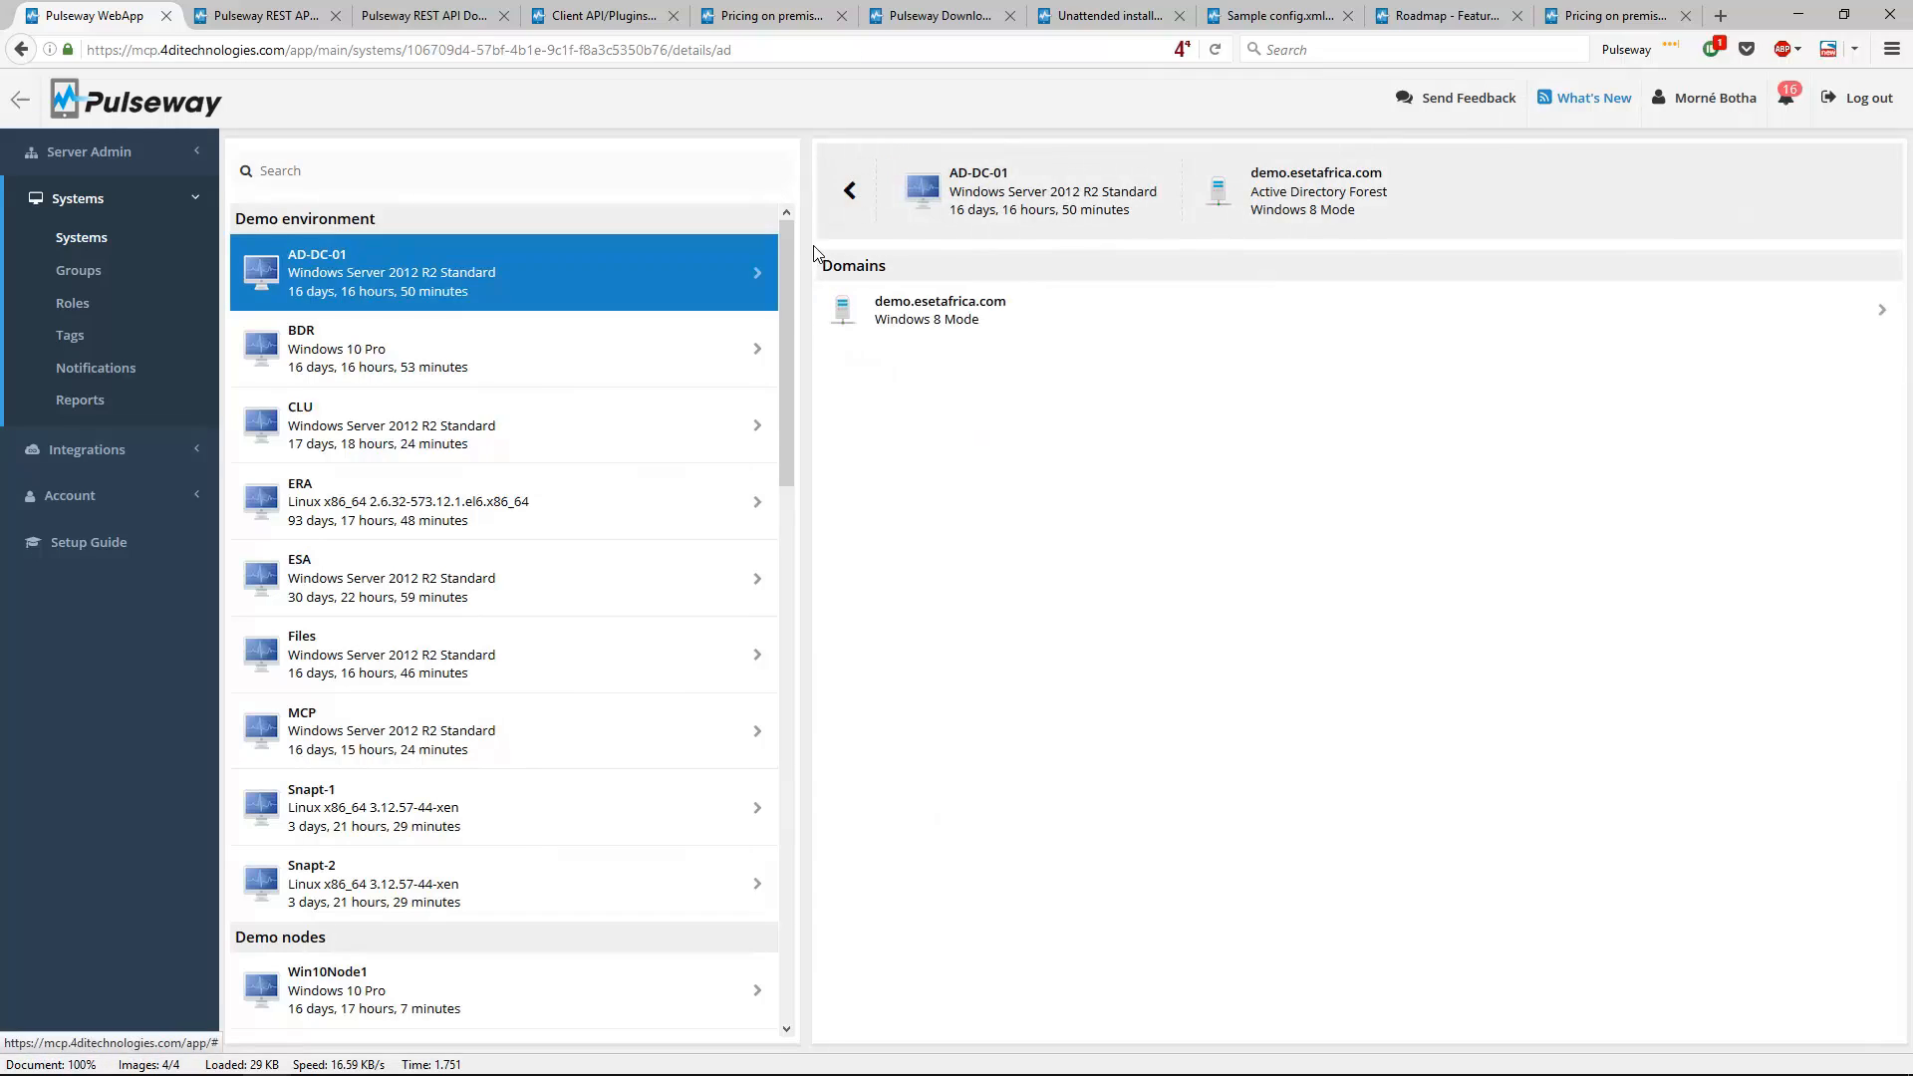
{"action": "left_click", "coordinate": [870, 207]}
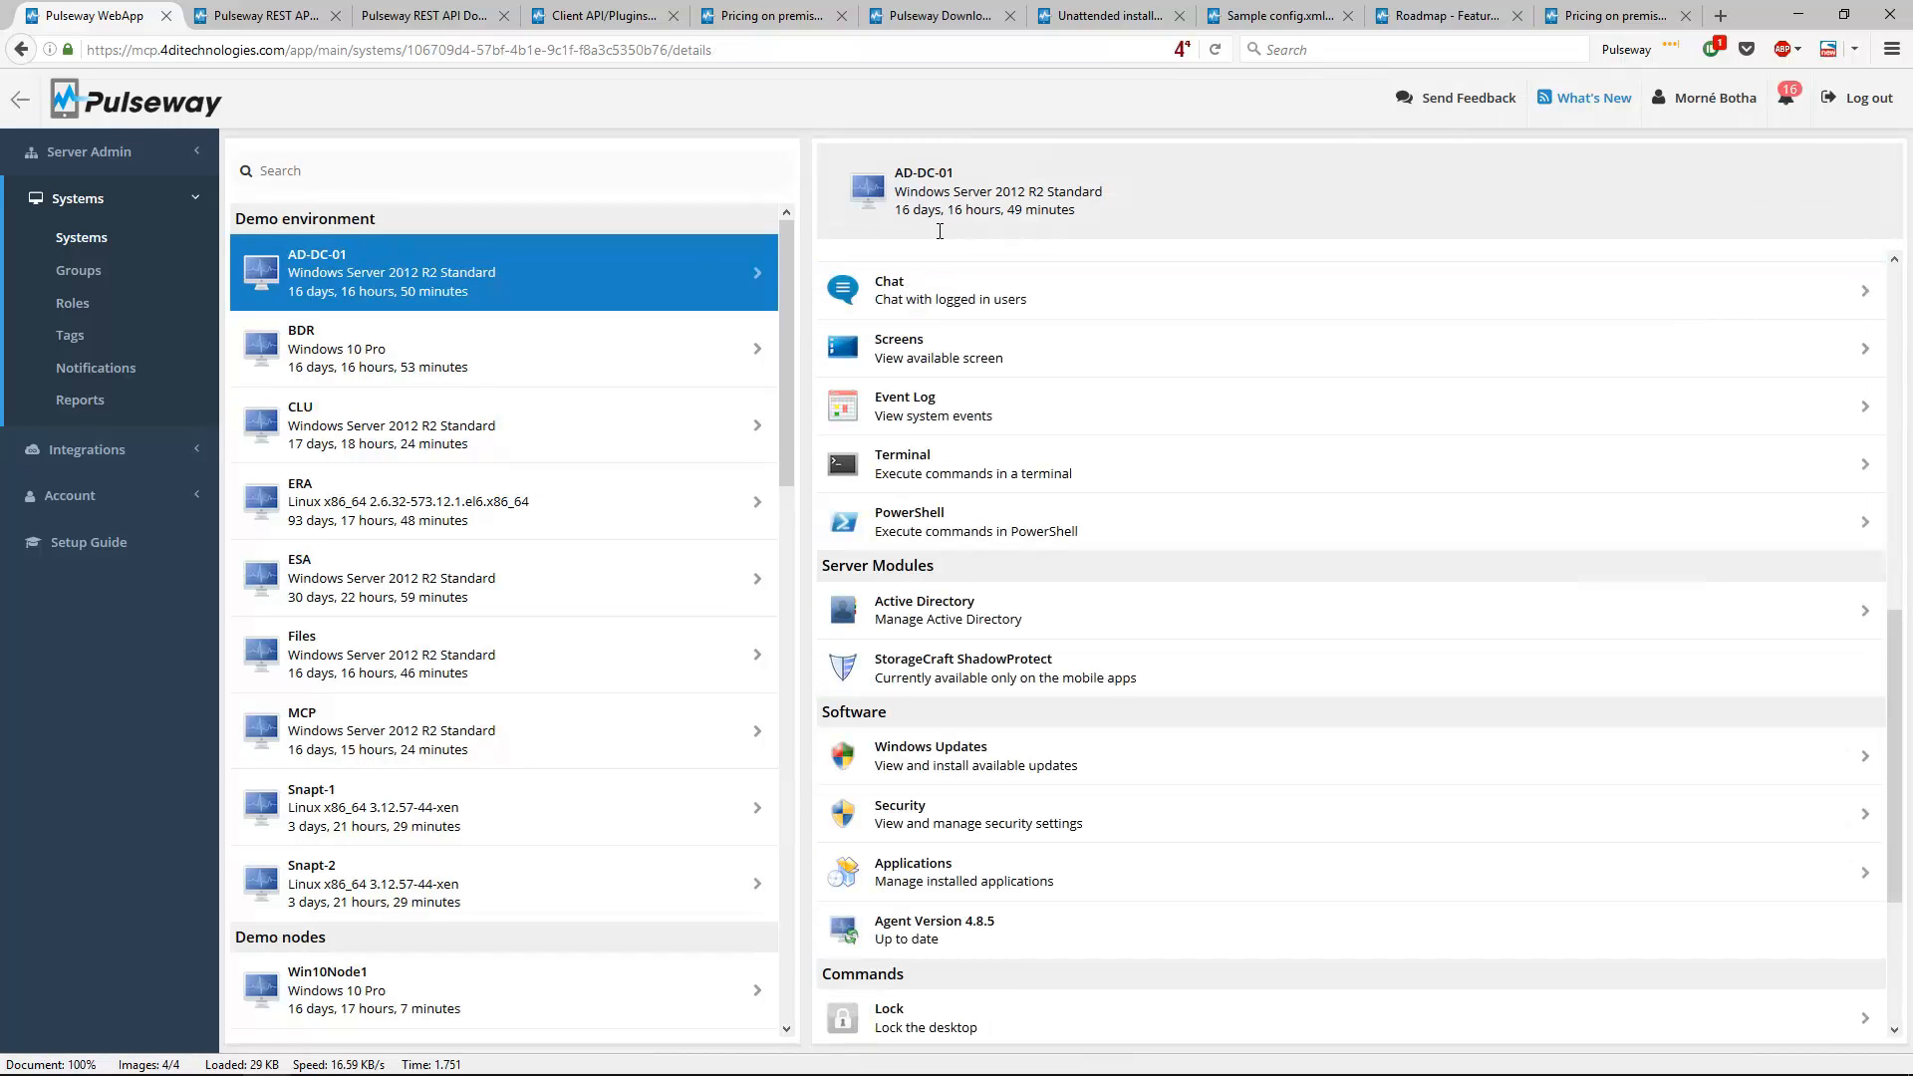
Look over AD-DC-01's overview and details, and review the grouped systems list from Demo environment down to Windows Nodes
{"action": "scroll", "coordinate": [1174, 520], "scroll_direction": "up", "scroll_amount": 6}
{"action": "scroll", "coordinate": [1174, 520], "scroll_direction": "up", "scroll_amount": 2}
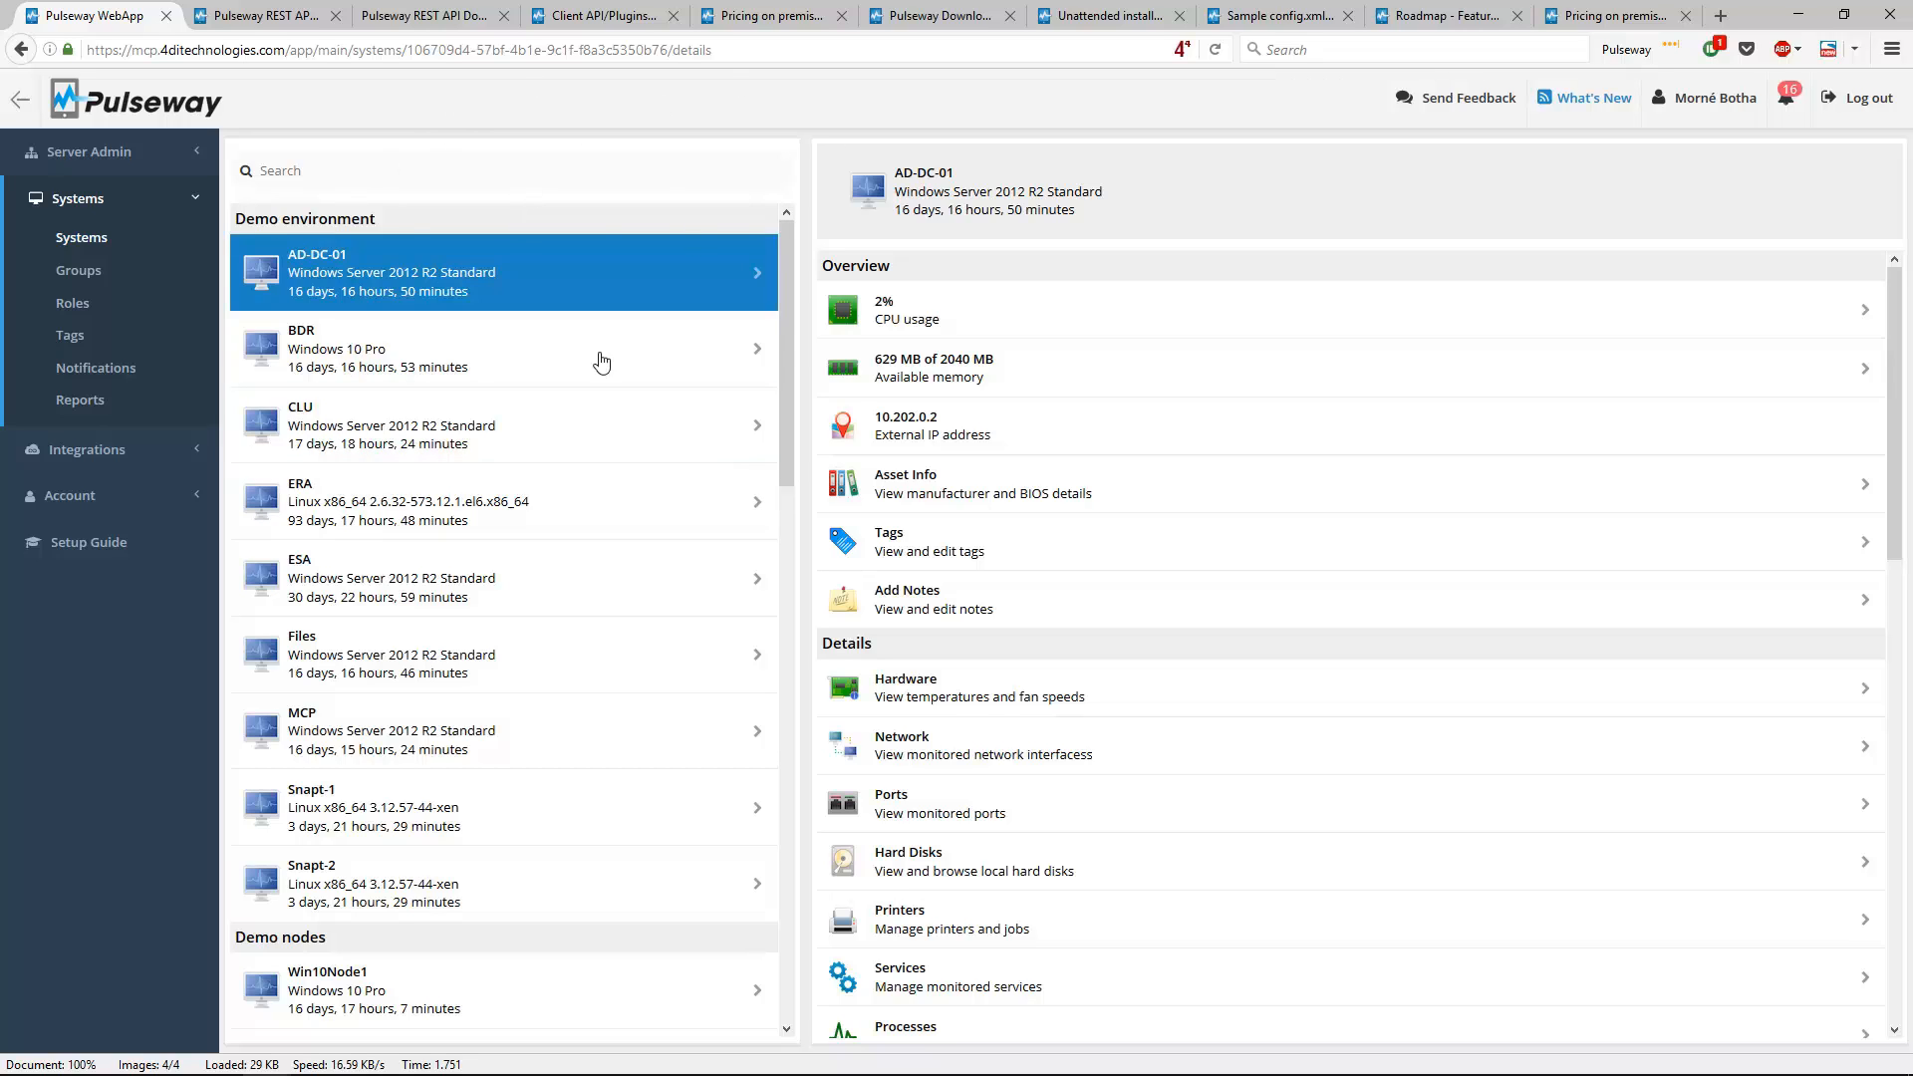
{"action": "scroll", "coordinate": [577, 478], "scroll_direction": "down", "scroll_amount": 10}
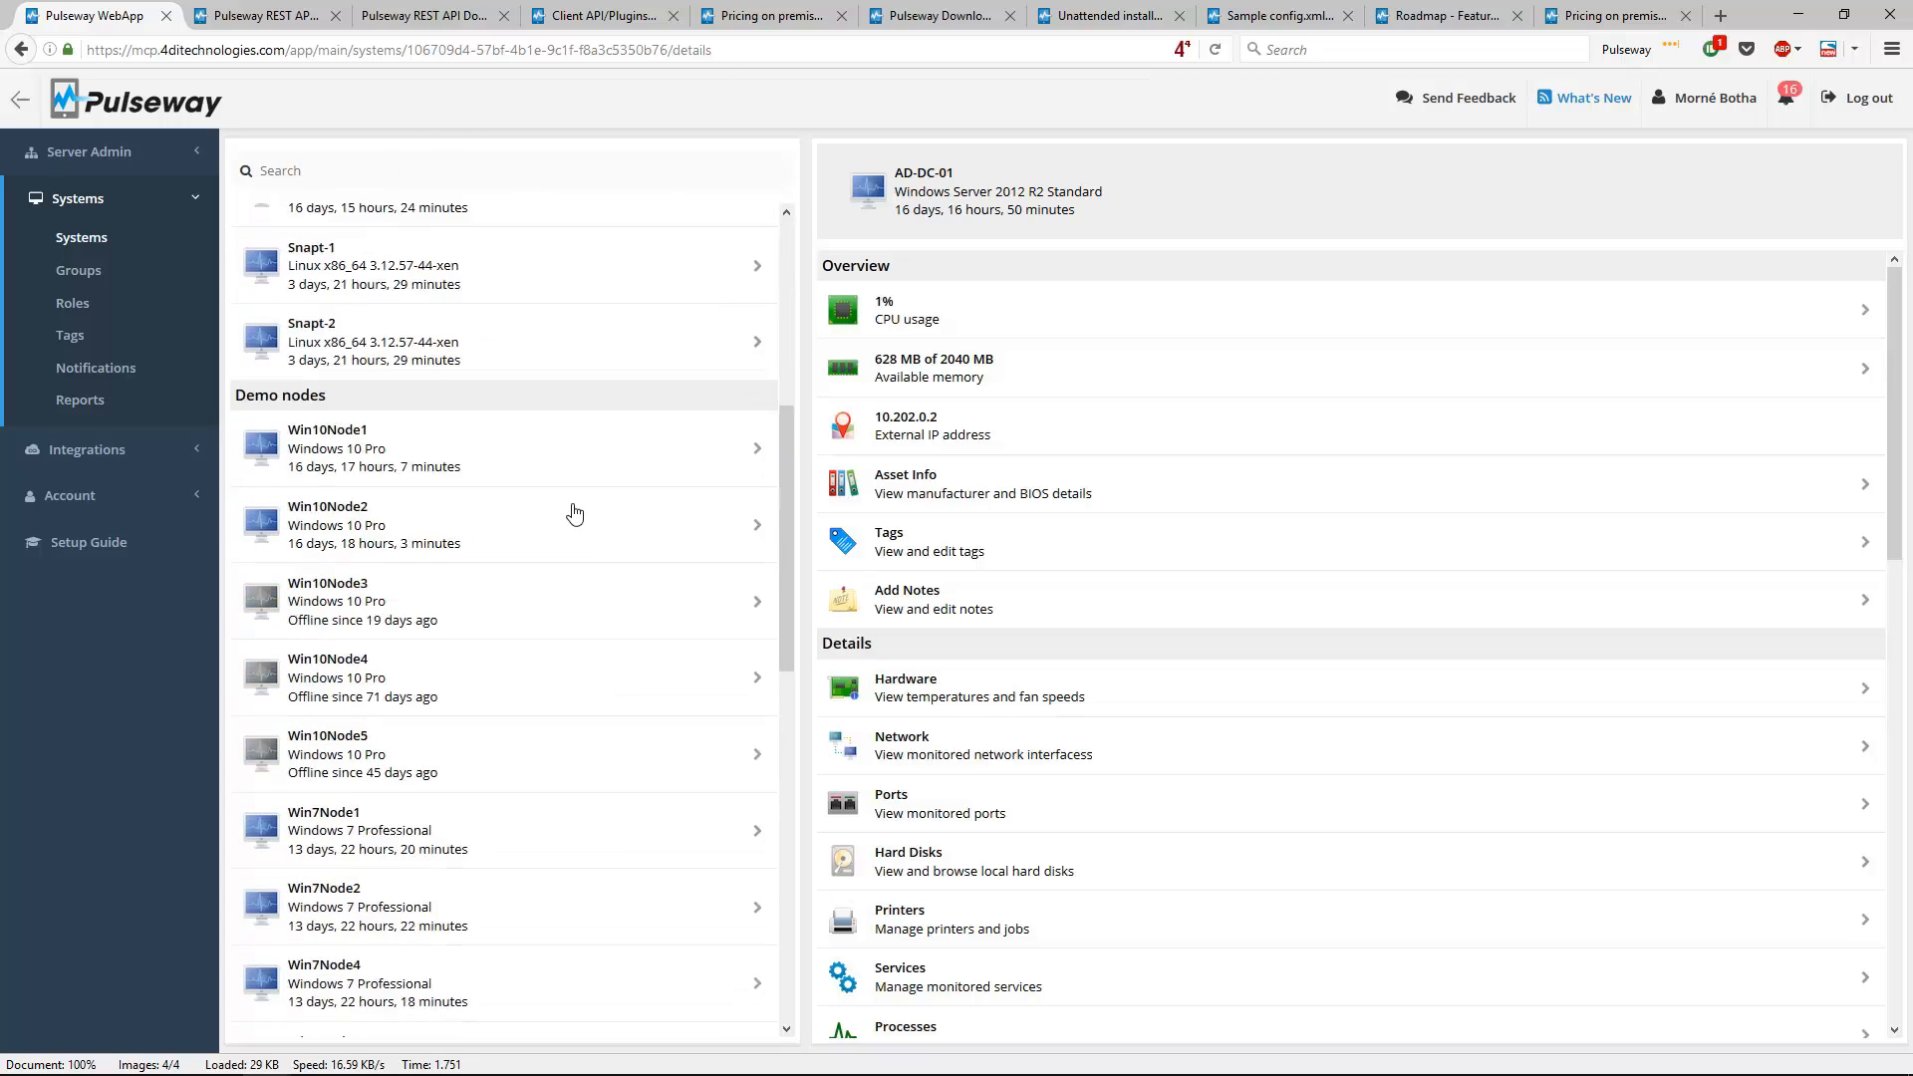
{"action": "scroll", "coordinate": [573, 513], "scroll_direction": "up", "scroll_amount": 10}
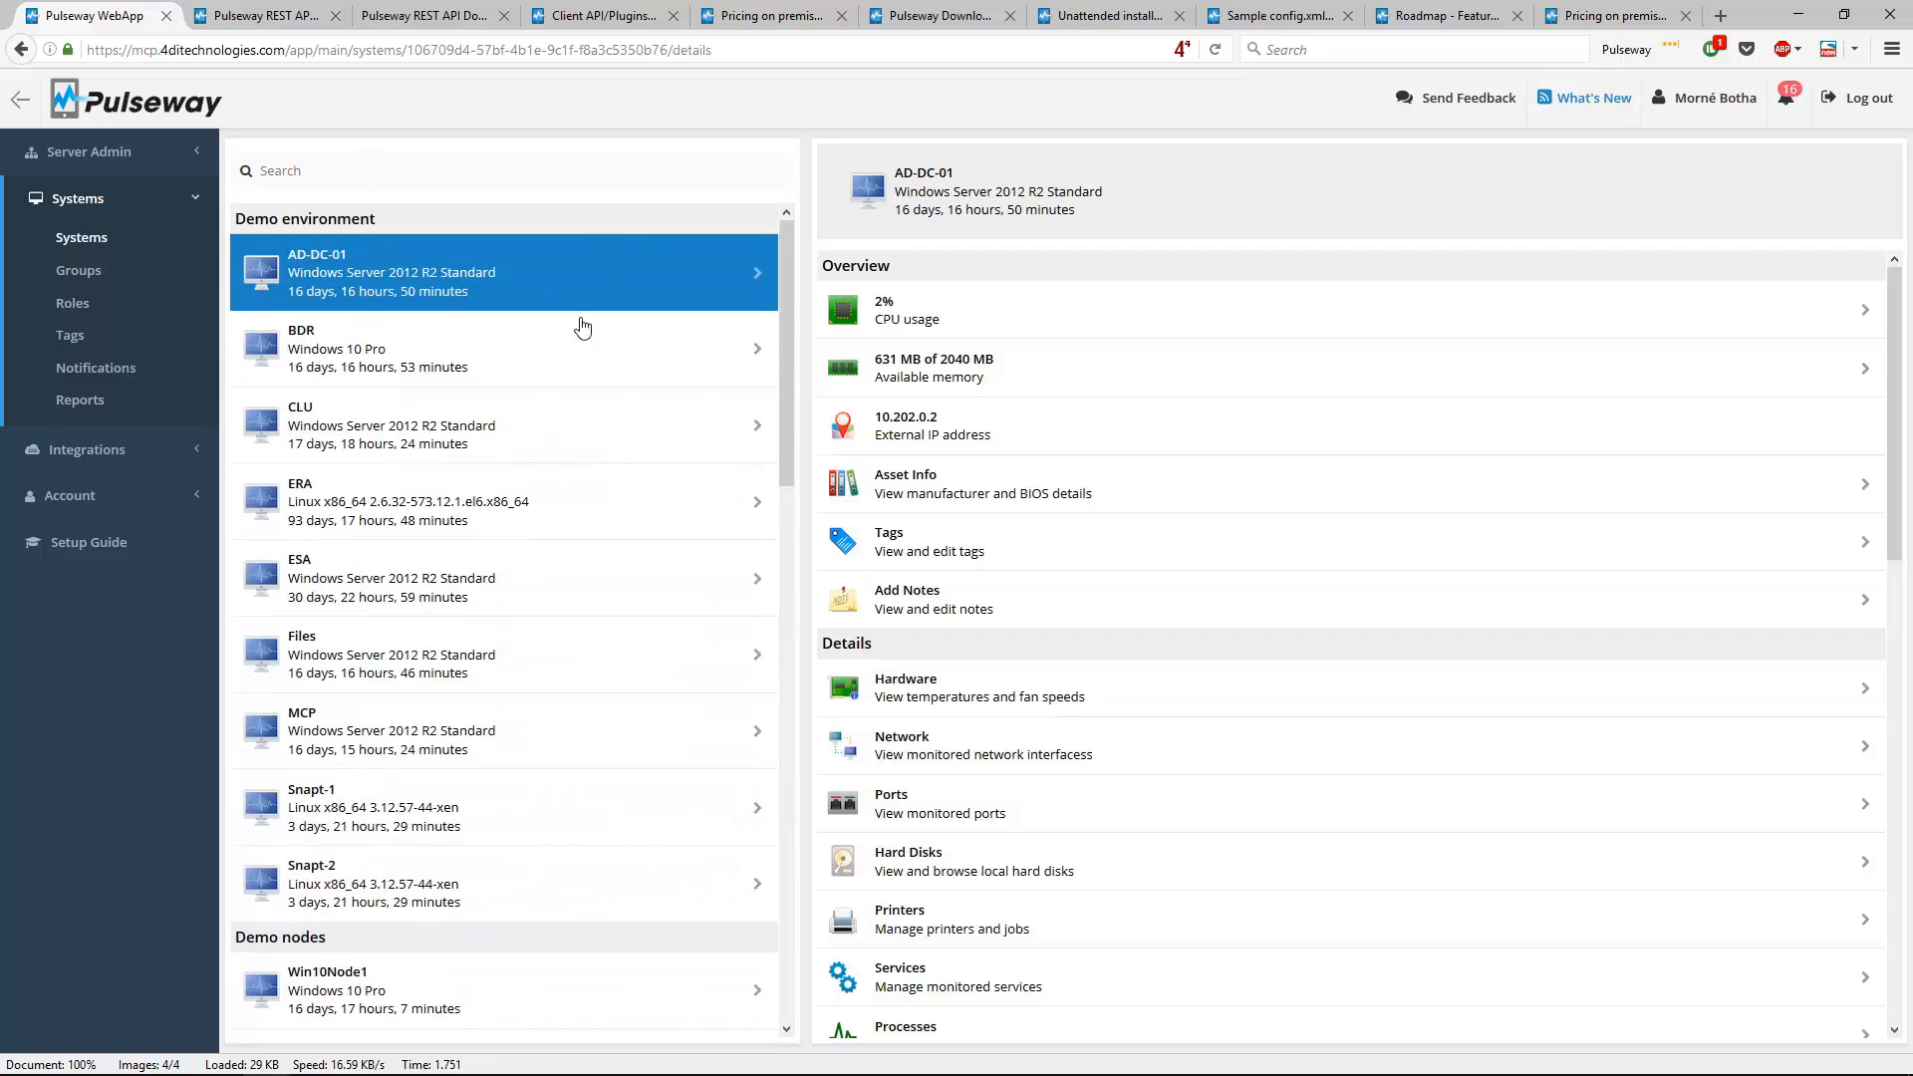
{"action": "scroll", "coordinate": [498, 514], "scroll_direction": "down", "scroll_amount": 10}
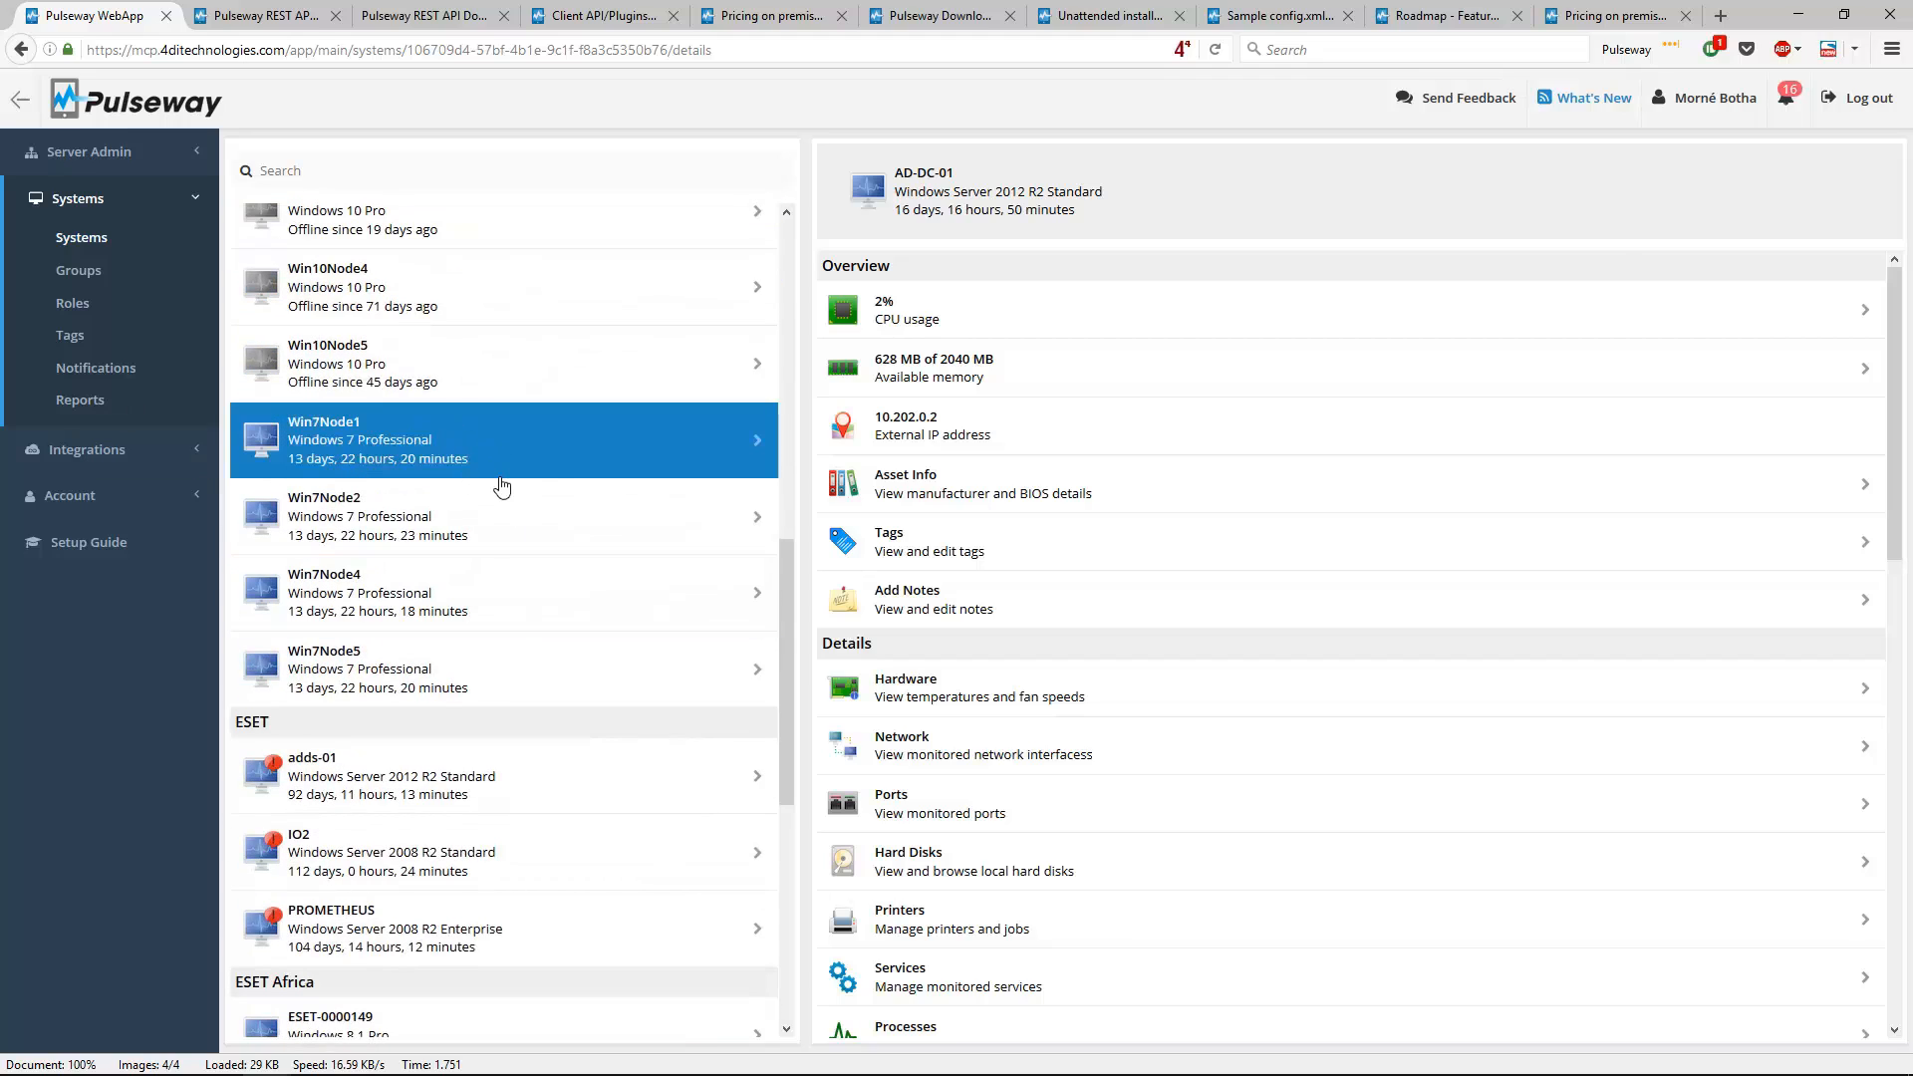
{"action": "scroll", "coordinate": [501, 486], "scroll_direction": "down", "scroll_amount": 6}
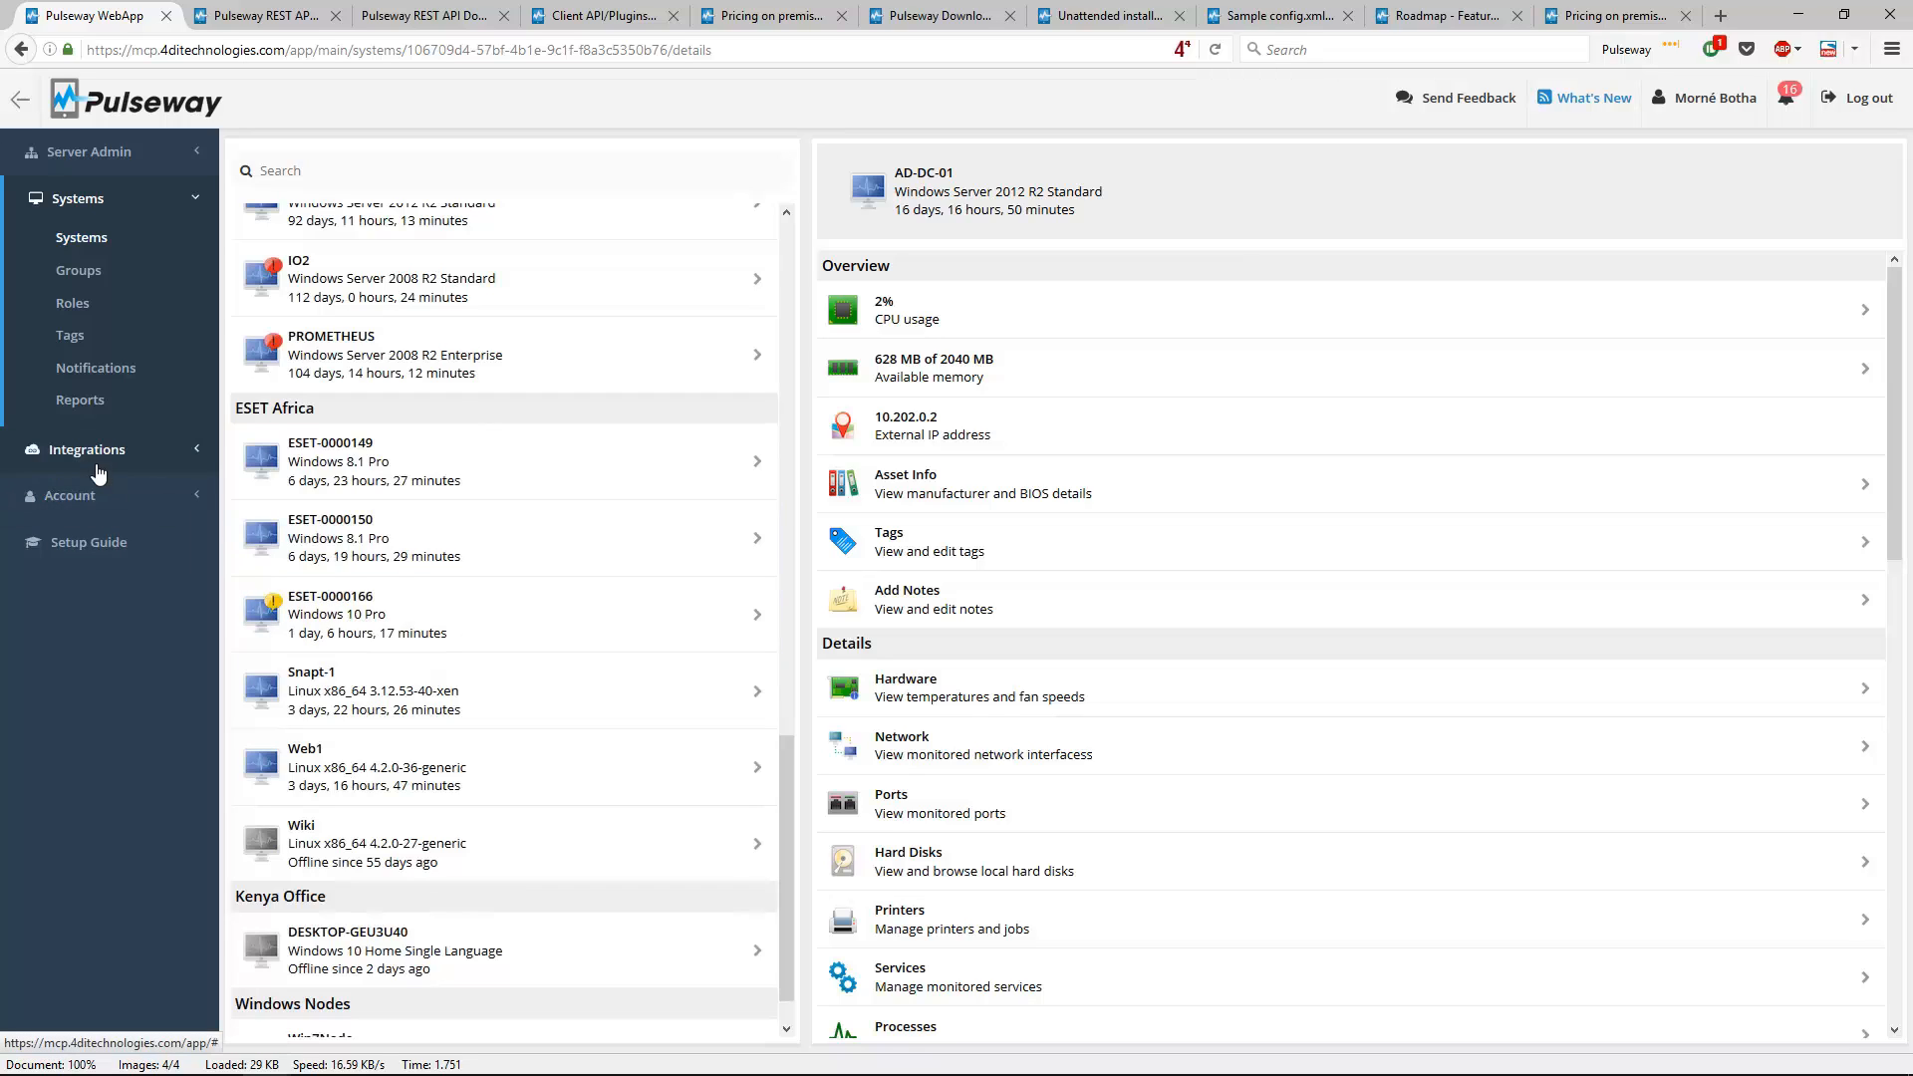
Expand the Integrations section to show its Slack entry and return to the start of the systems list
{"action": "left_click", "coordinate": [97, 460]}
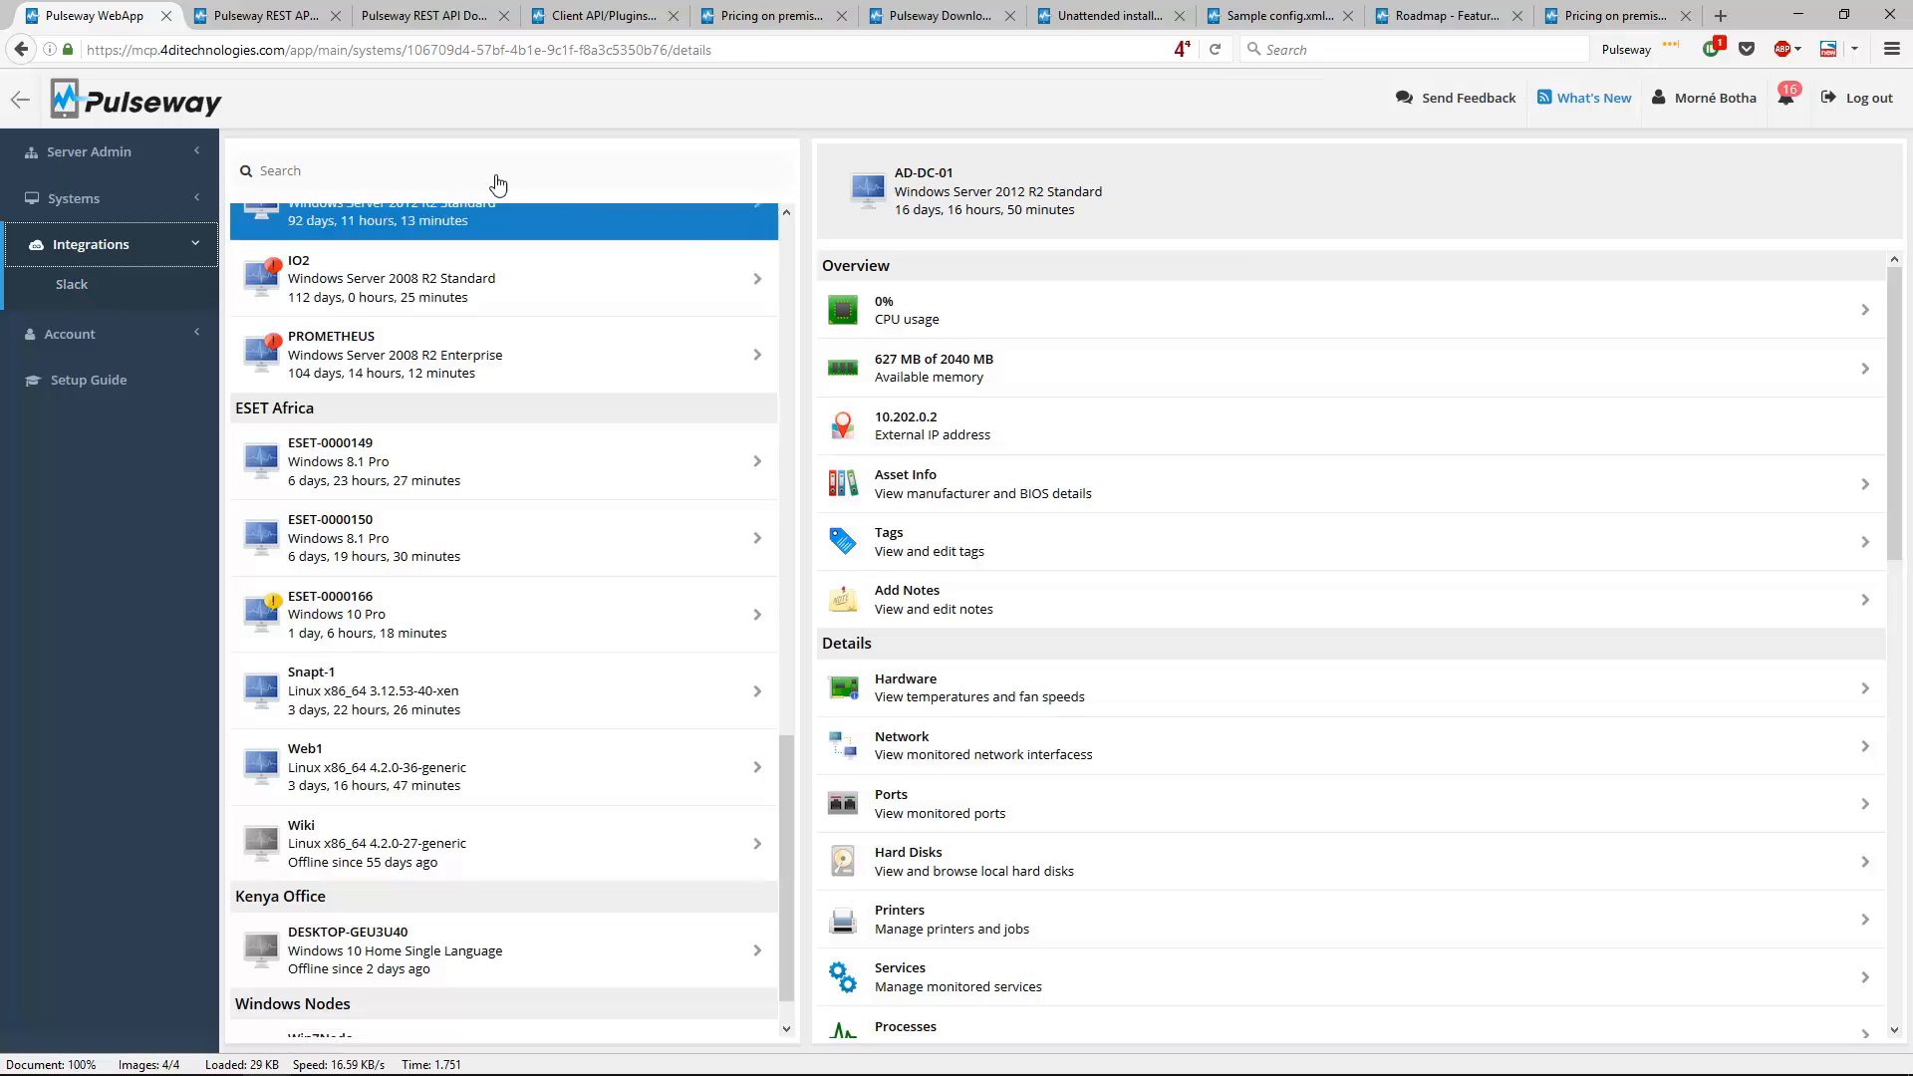
{"action": "scroll", "coordinate": [448, 617], "scroll_direction": "up", "scroll_amount": 10}
{"action": "scroll", "coordinate": [374, 284], "scroll_direction": "up", "scroll_amount": 3}
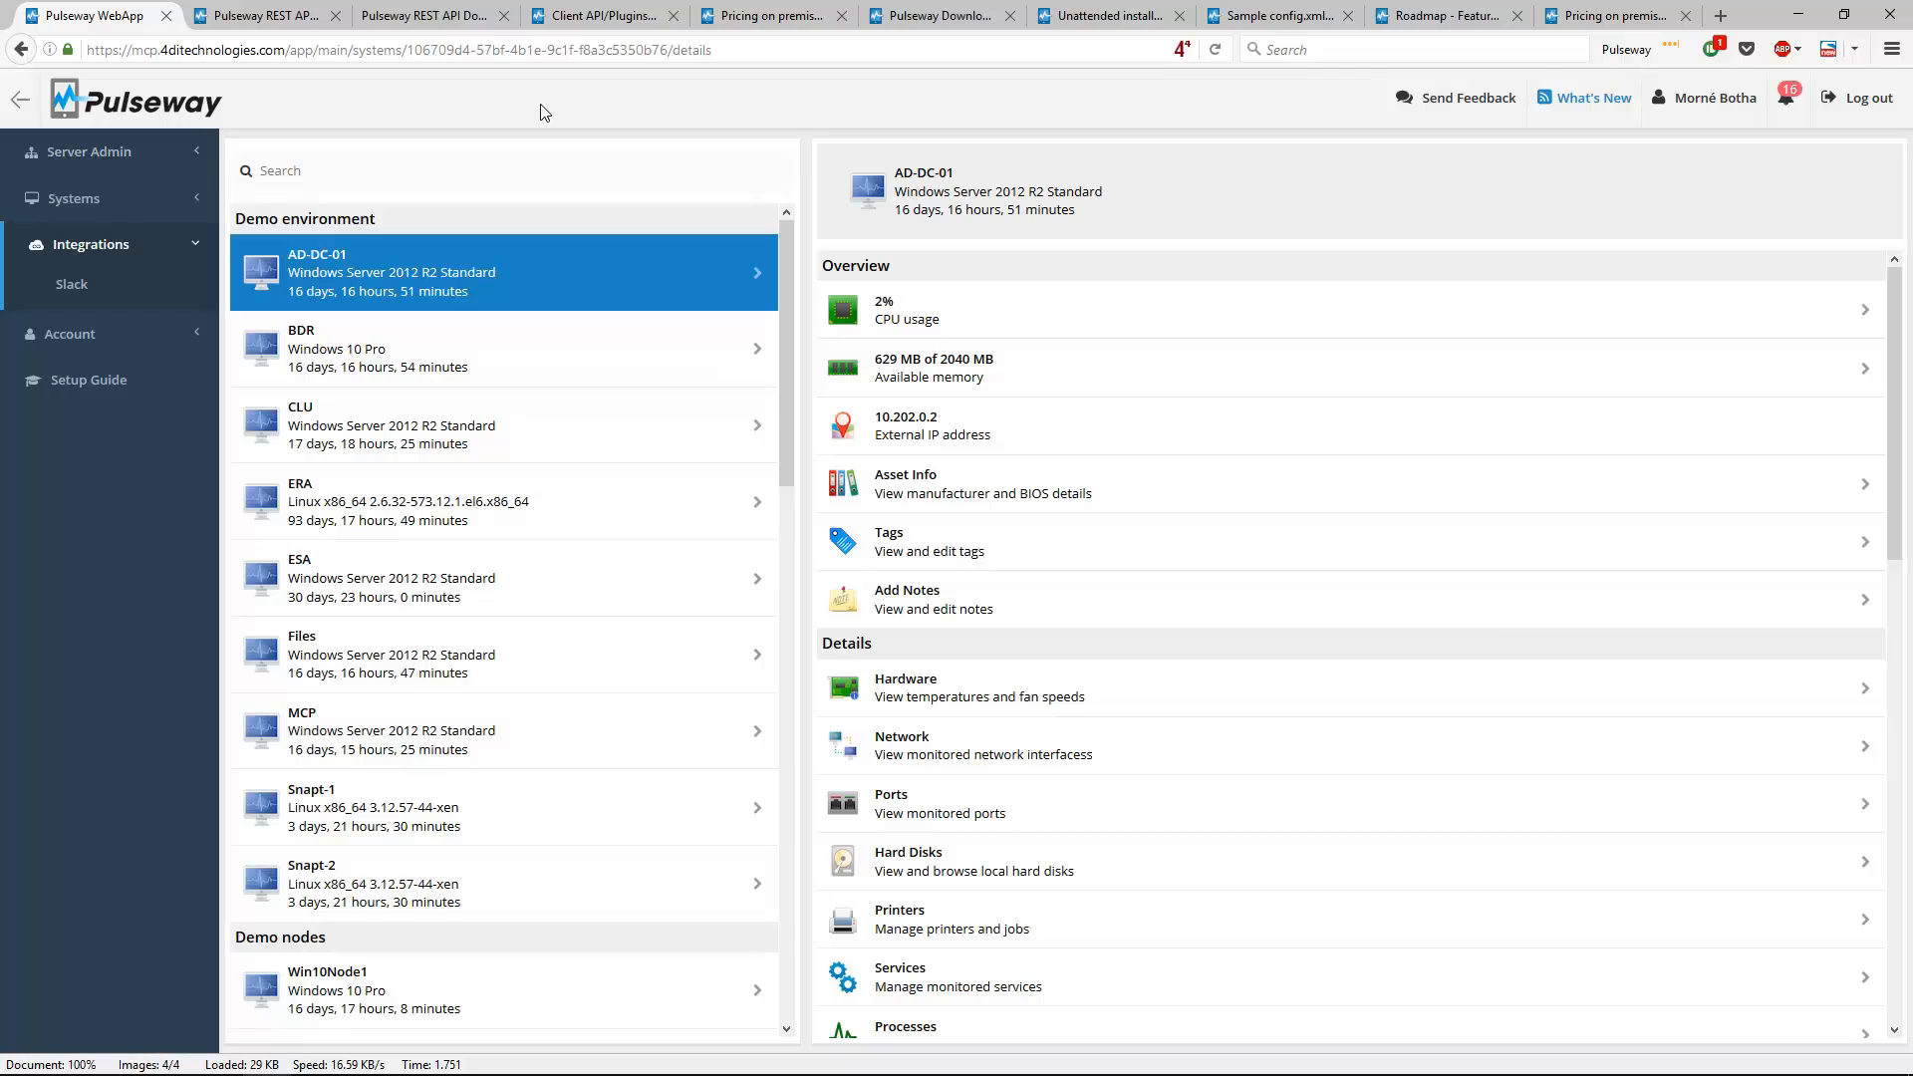
Switch to the Pulseway Dashboard and view the status of the monitored system groups
{"action": "key", "text": "alt+Tab"}
{"action": "key", "text": "alt+Tab"}
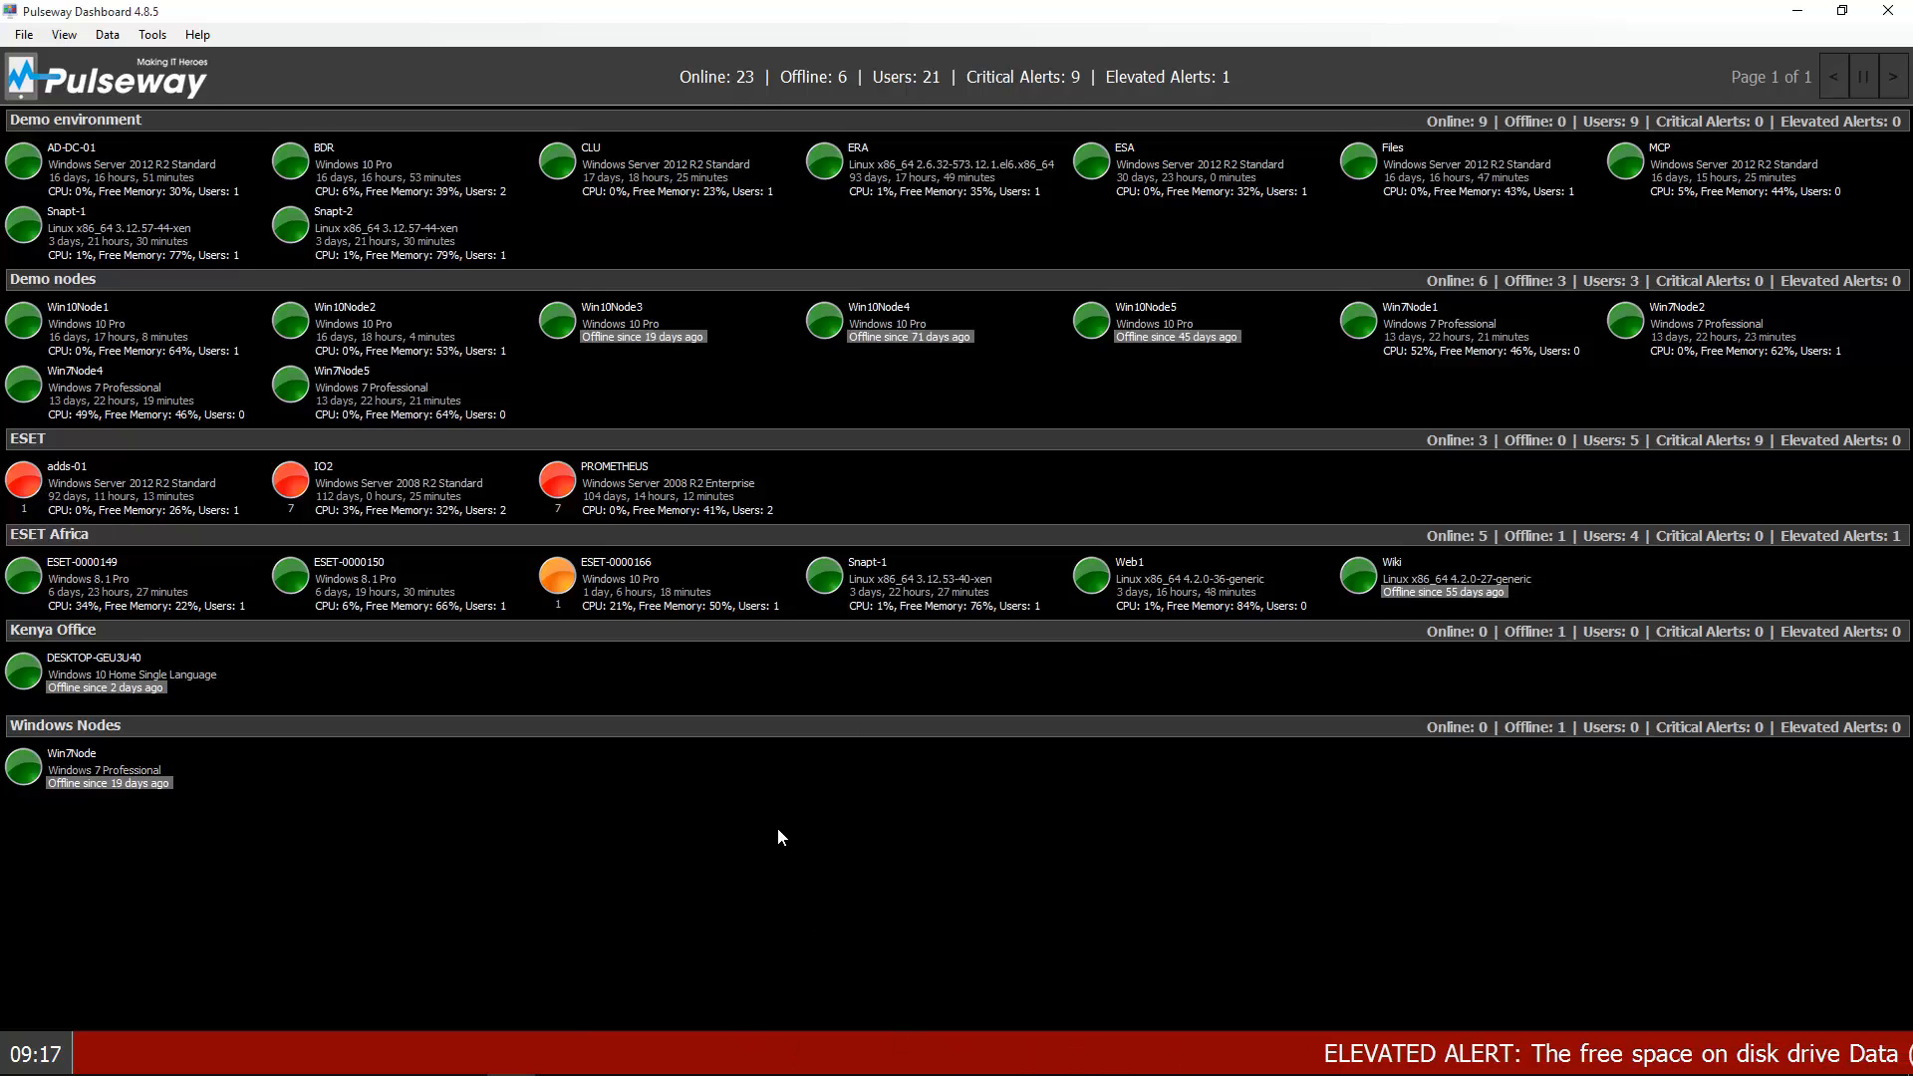
{"action": "key", "text": "alt+Tab"}
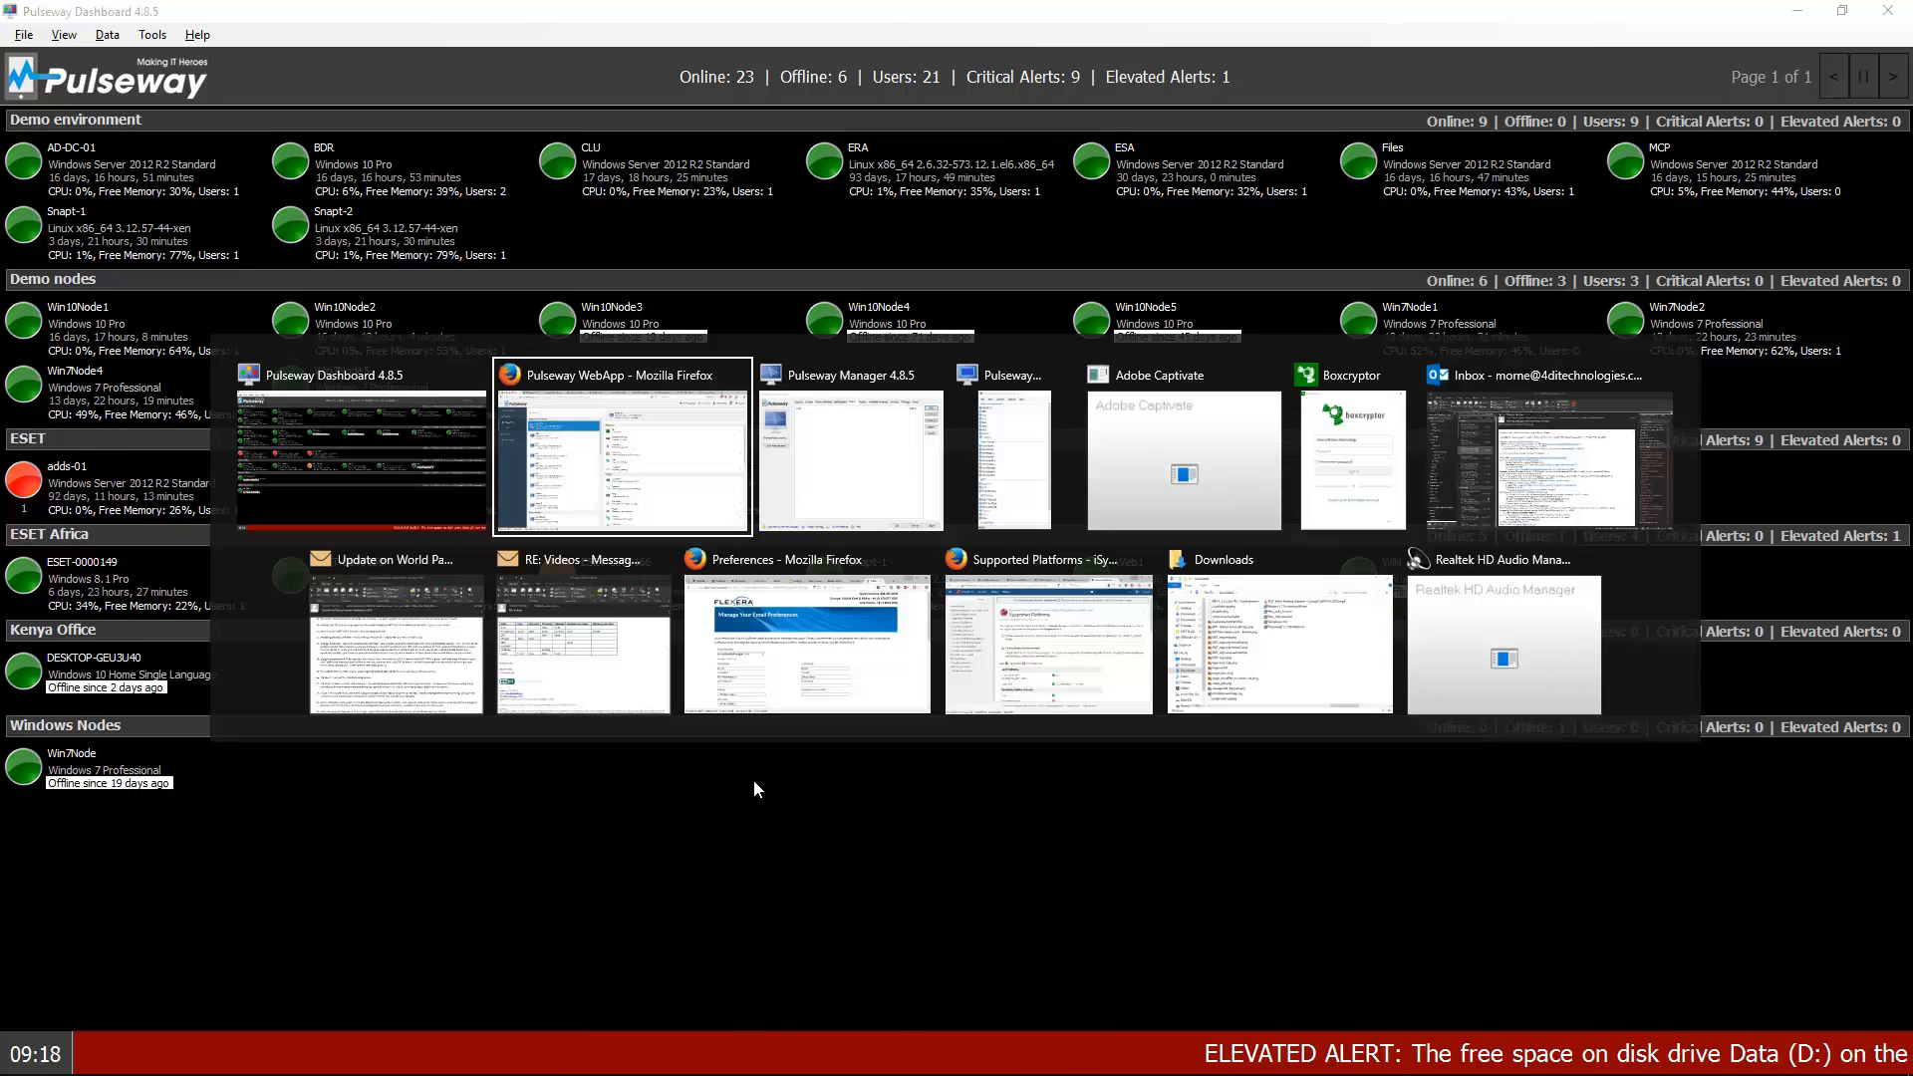
Switch to the Pulseway Remote Desktop Client and look through its full list of systems
{"action": "key", "text": "alt+Tab"}
{"action": "key", "text": "alt+Tab"}
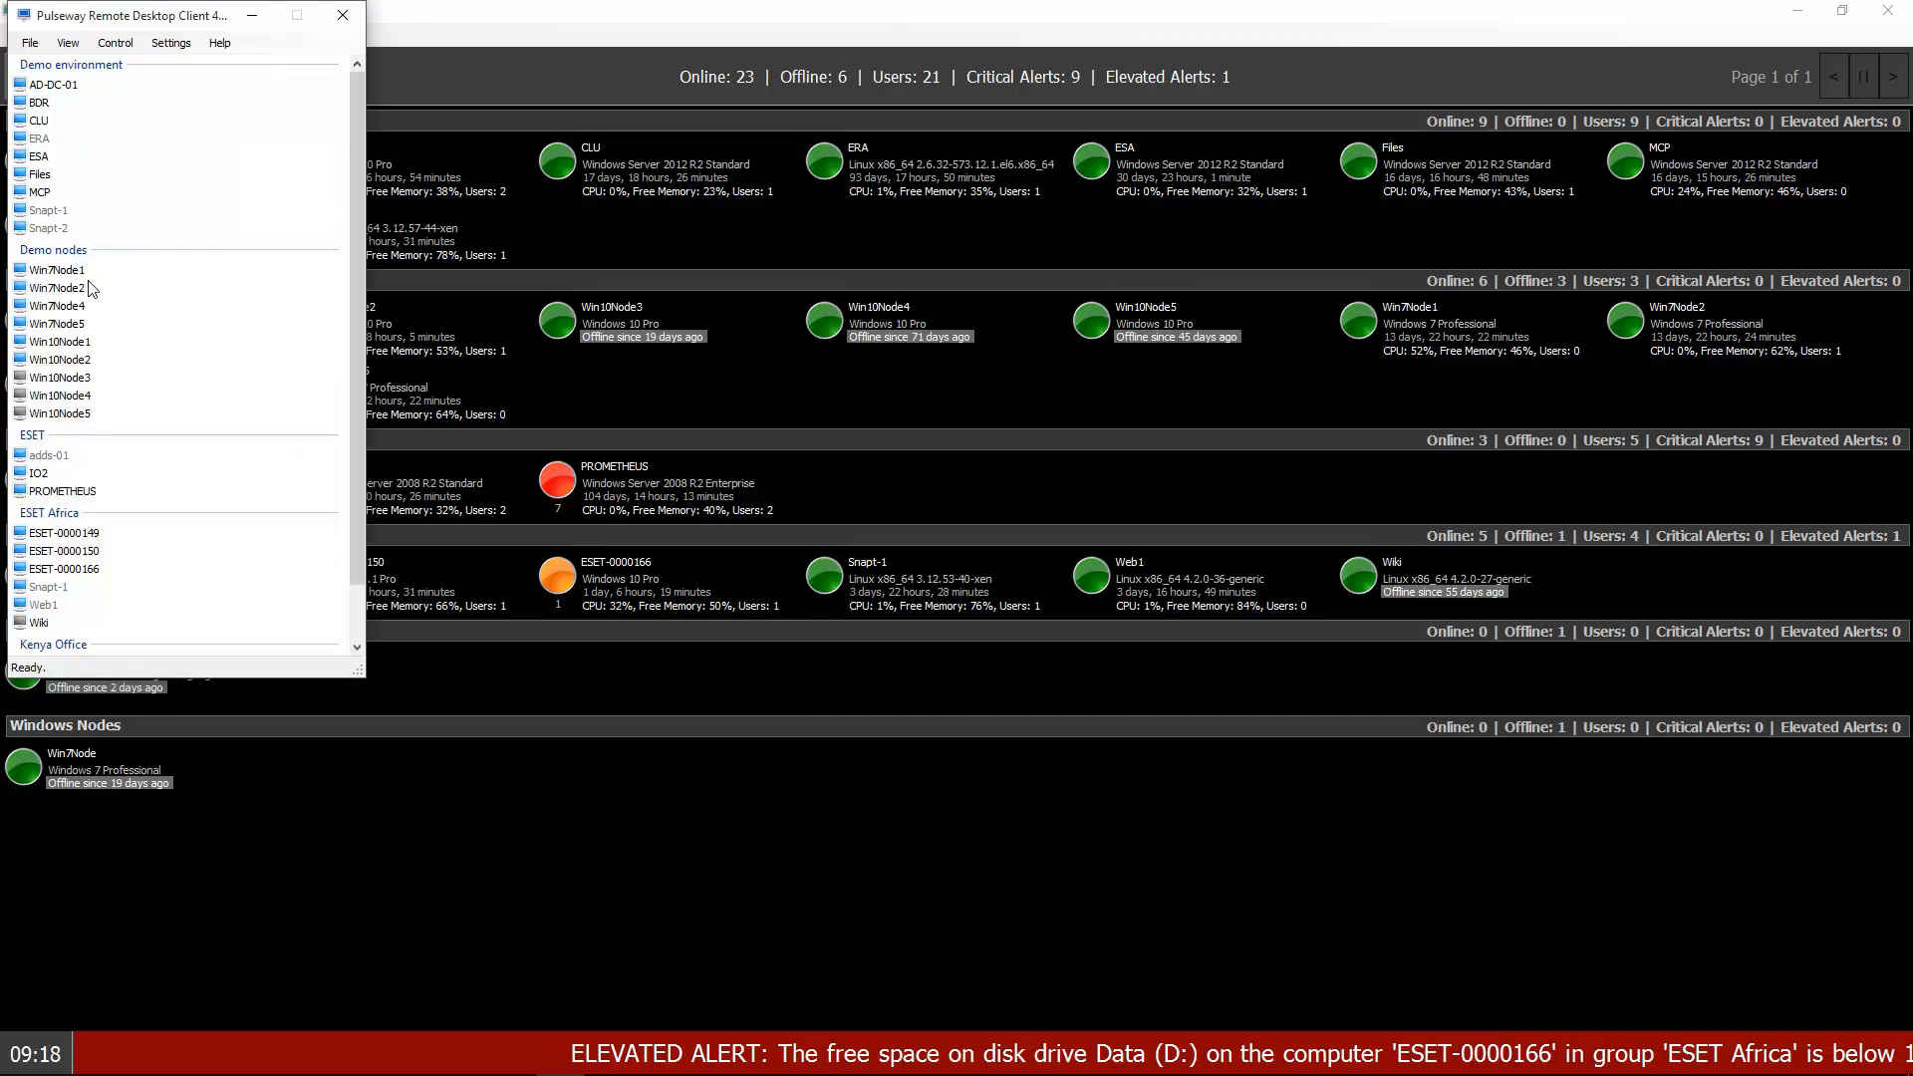
{"action": "scroll", "coordinate": [64, 386], "scroll_direction": "down", "scroll_amount": 3}
{"action": "scroll", "coordinate": [64, 386], "scroll_direction": "up", "scroll_amount": 3}
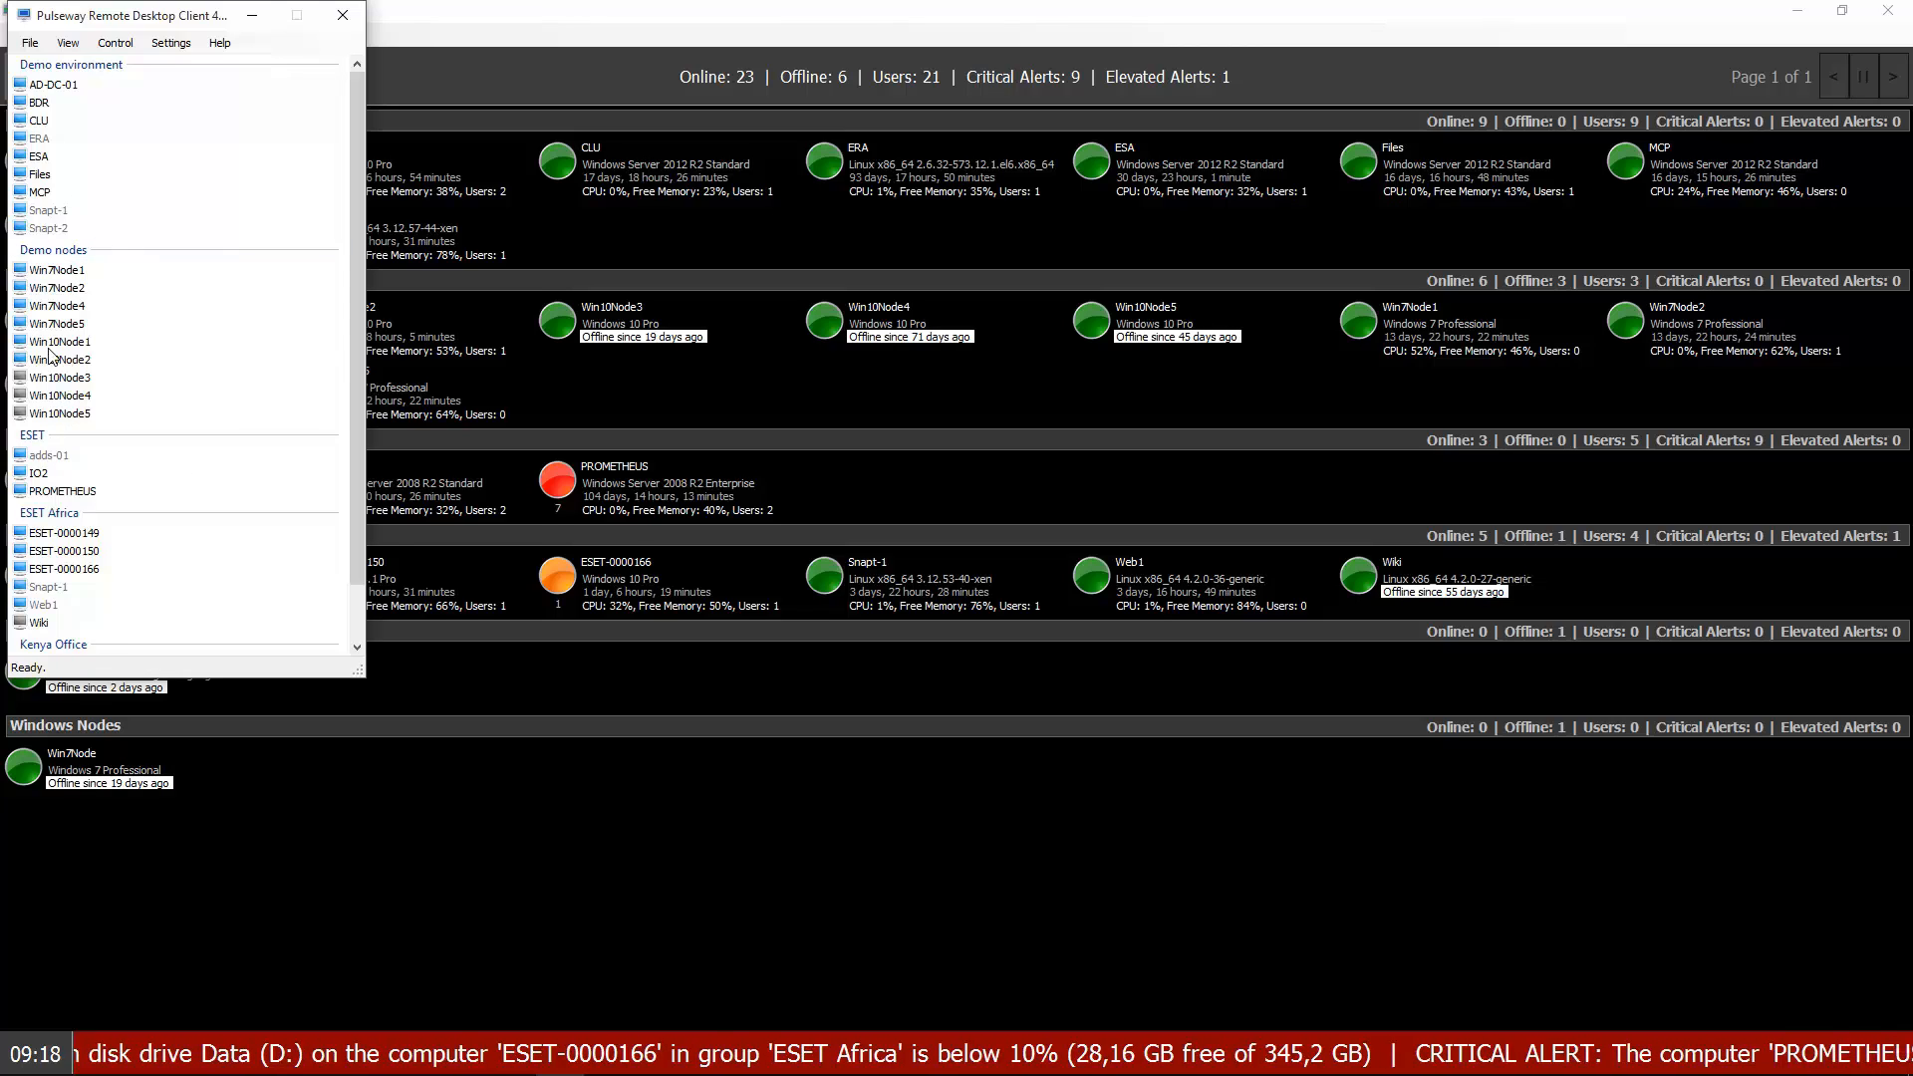
{"action": "scroll", "coordinate": [170, 568], "scroll_direction": "down", "scroll_amount": 2}
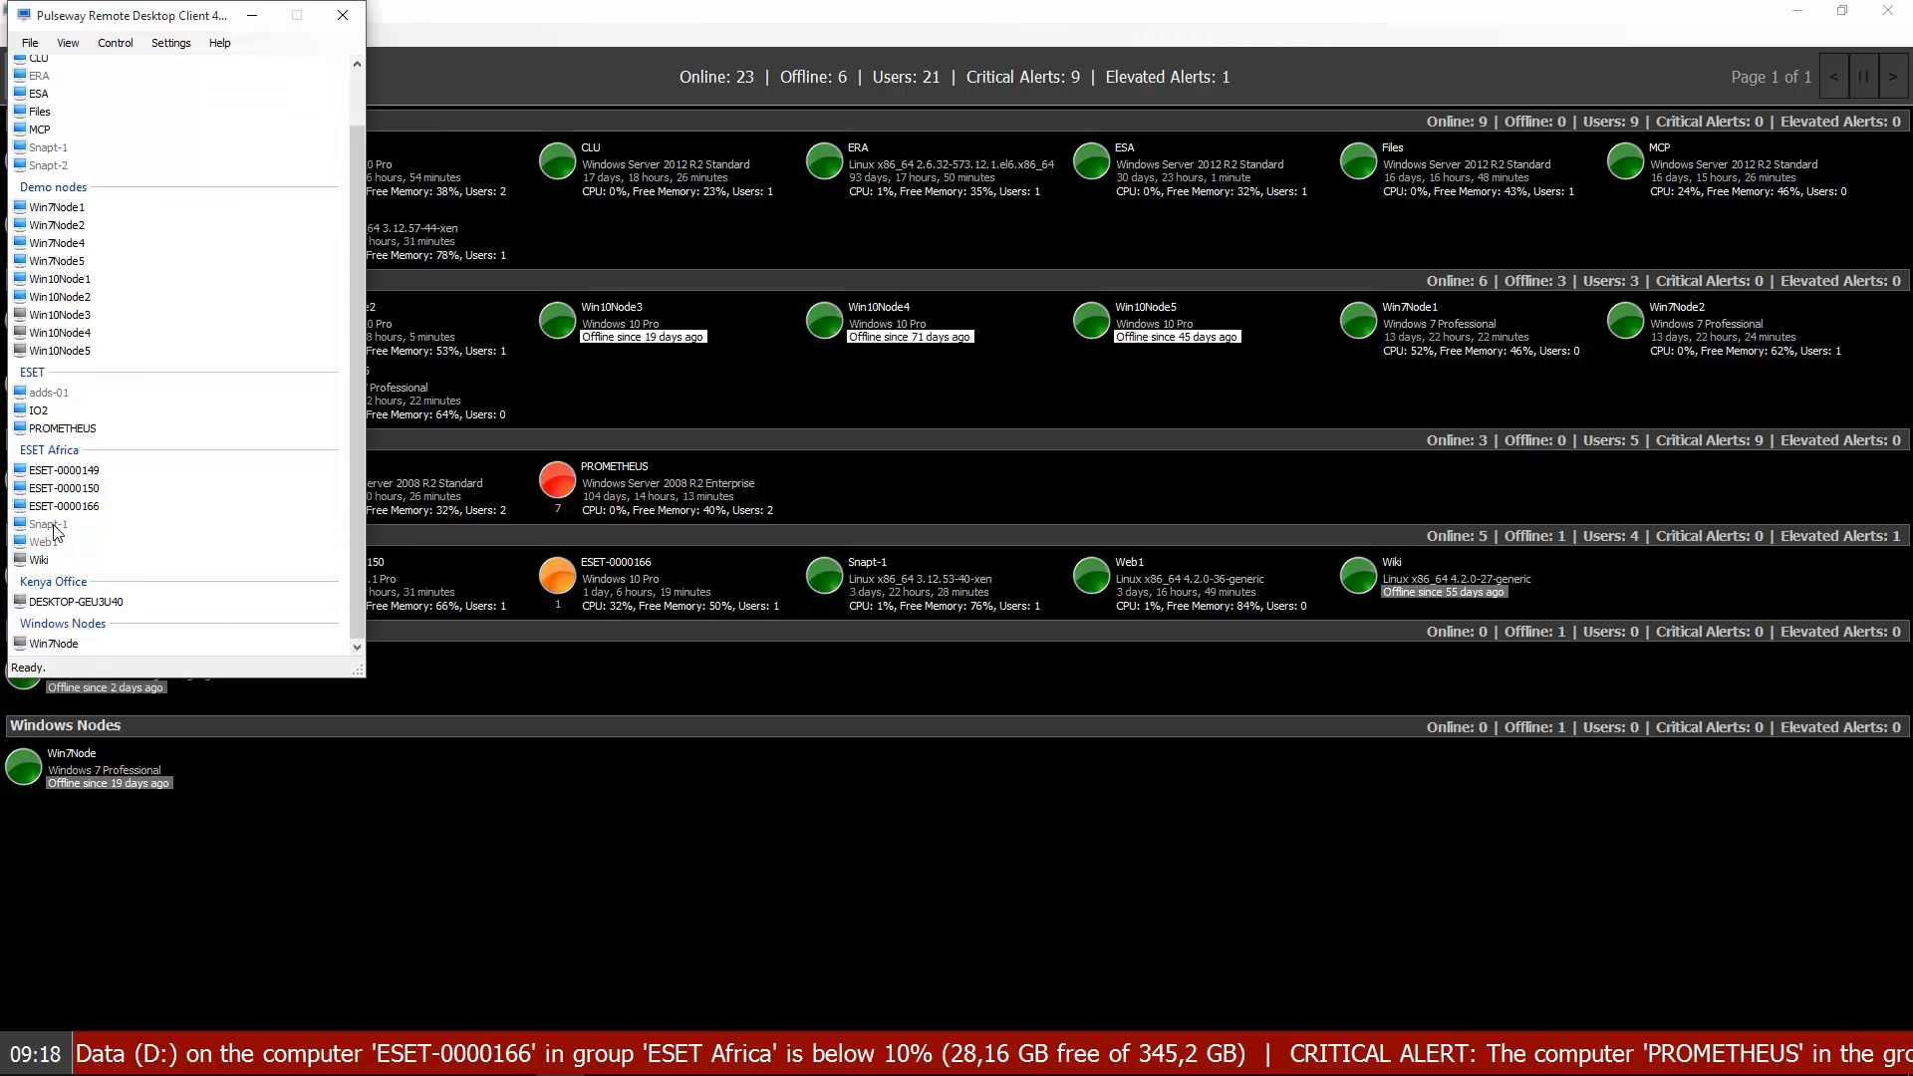
Point out the greyed-out systems Snapt-1, adds-01, Snapt-2 and Web1 by selecting them in the Remote Desktop Client's list
{"action": "left_click", "coordinate": [81, 527]}
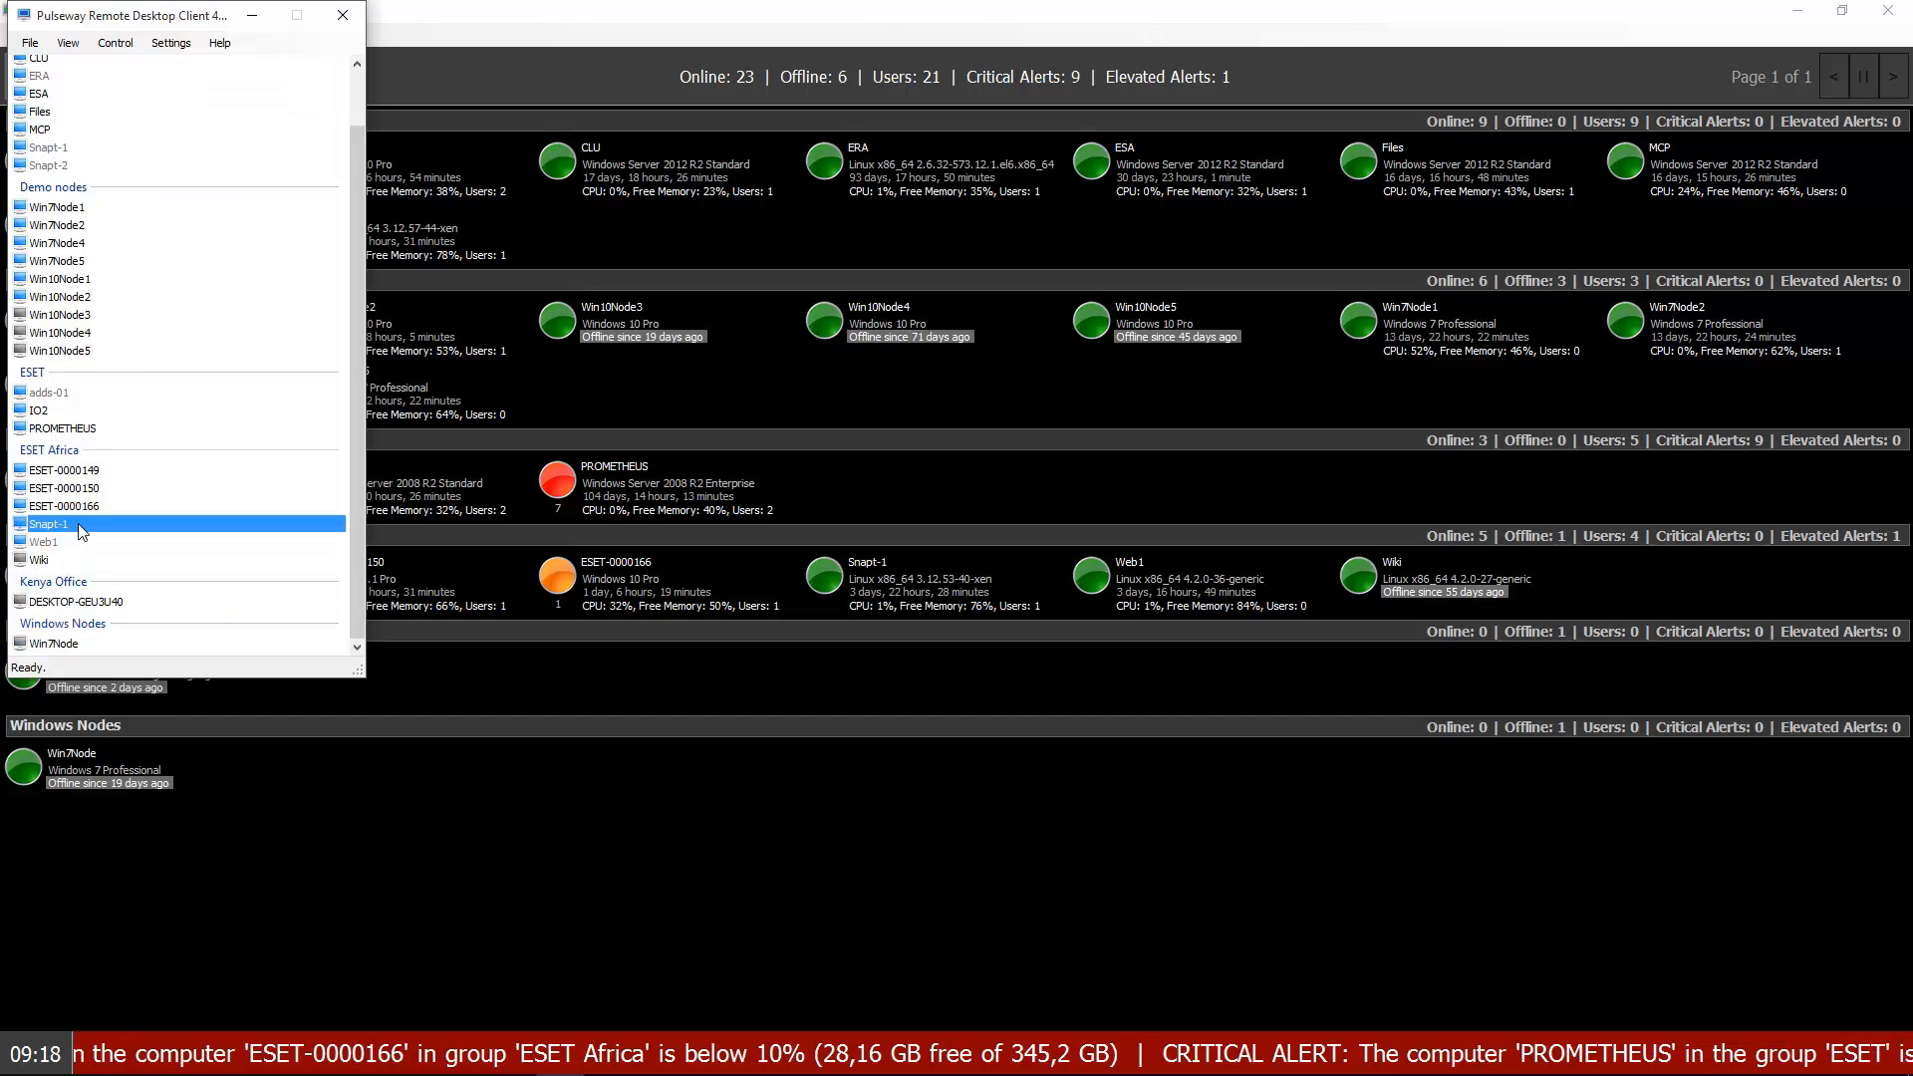
{"action": "scroll", "coordinate": [86, 295], "scroll_direction": "up", "scroll_amount": 2}
{"action": "left_click", "coordinate": [94, 213]}
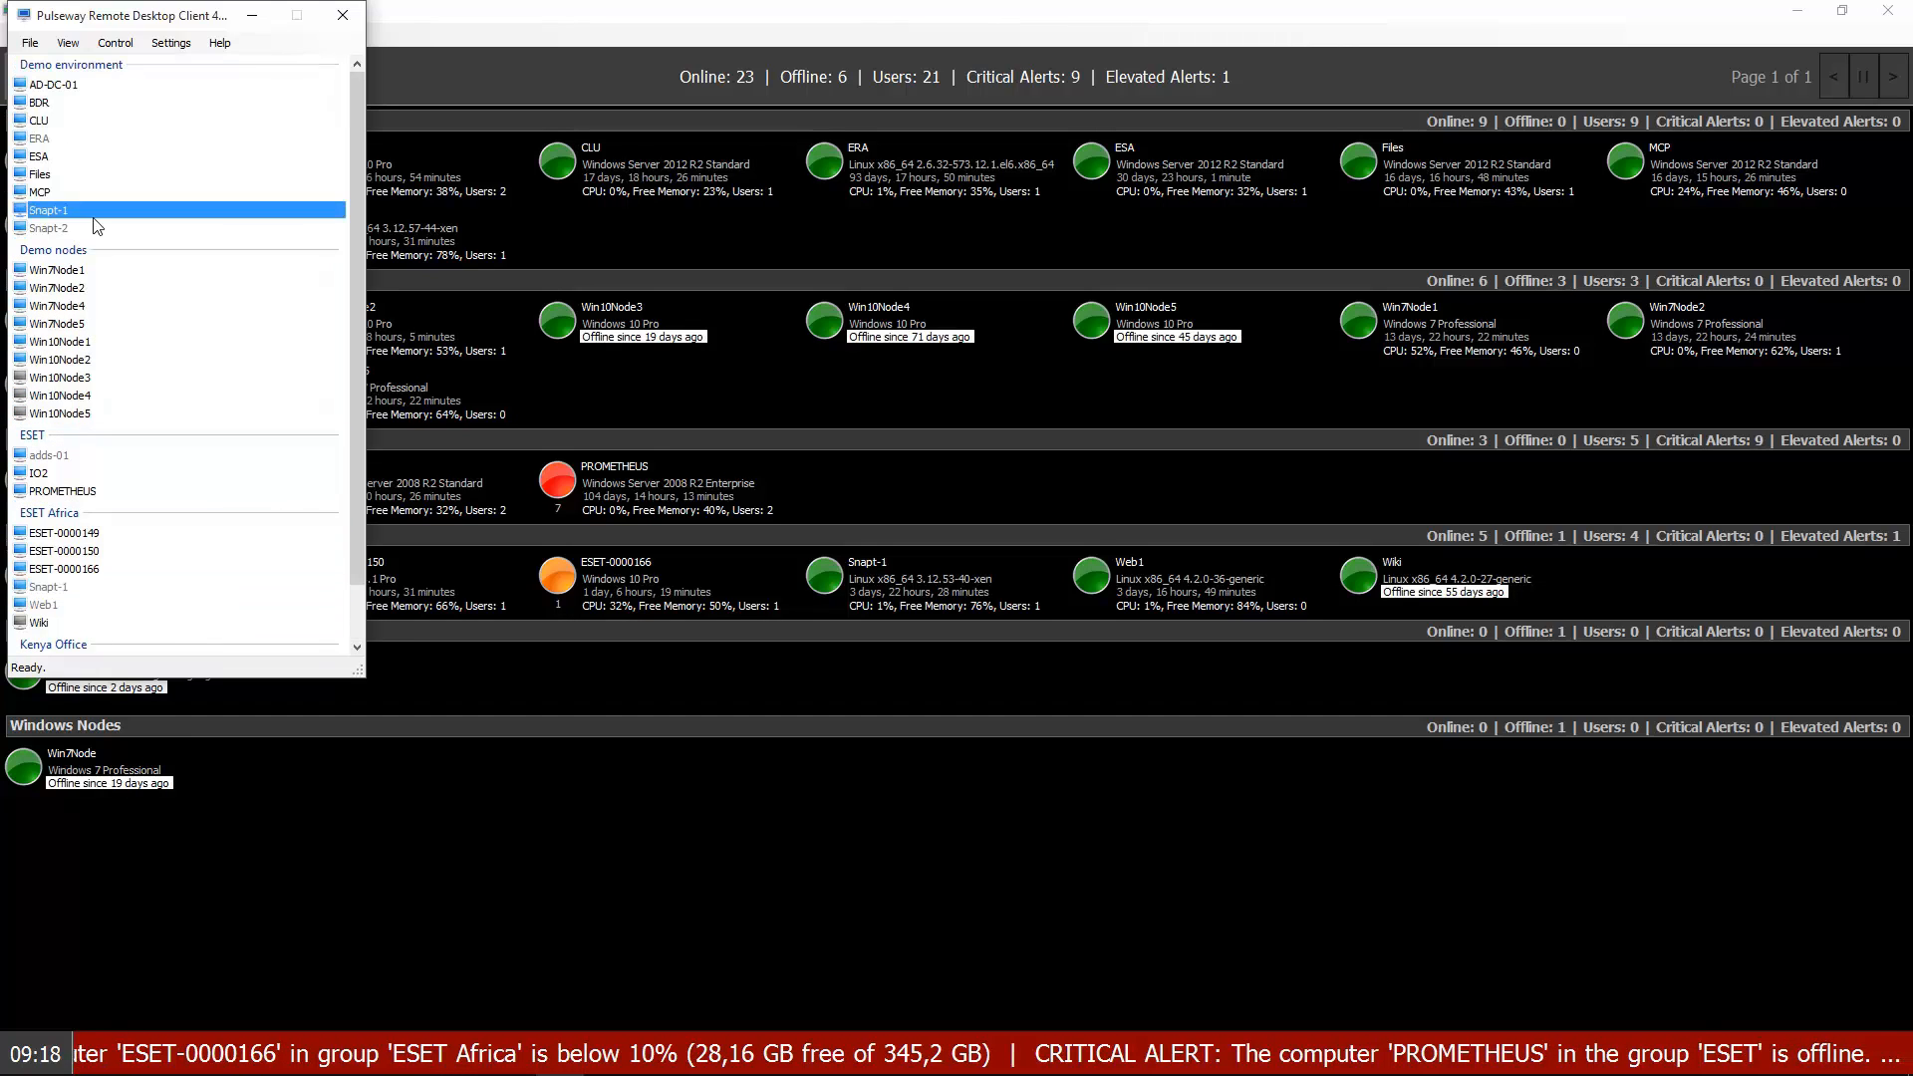
{"action": "left_click", "coordinate": [116, 456]}
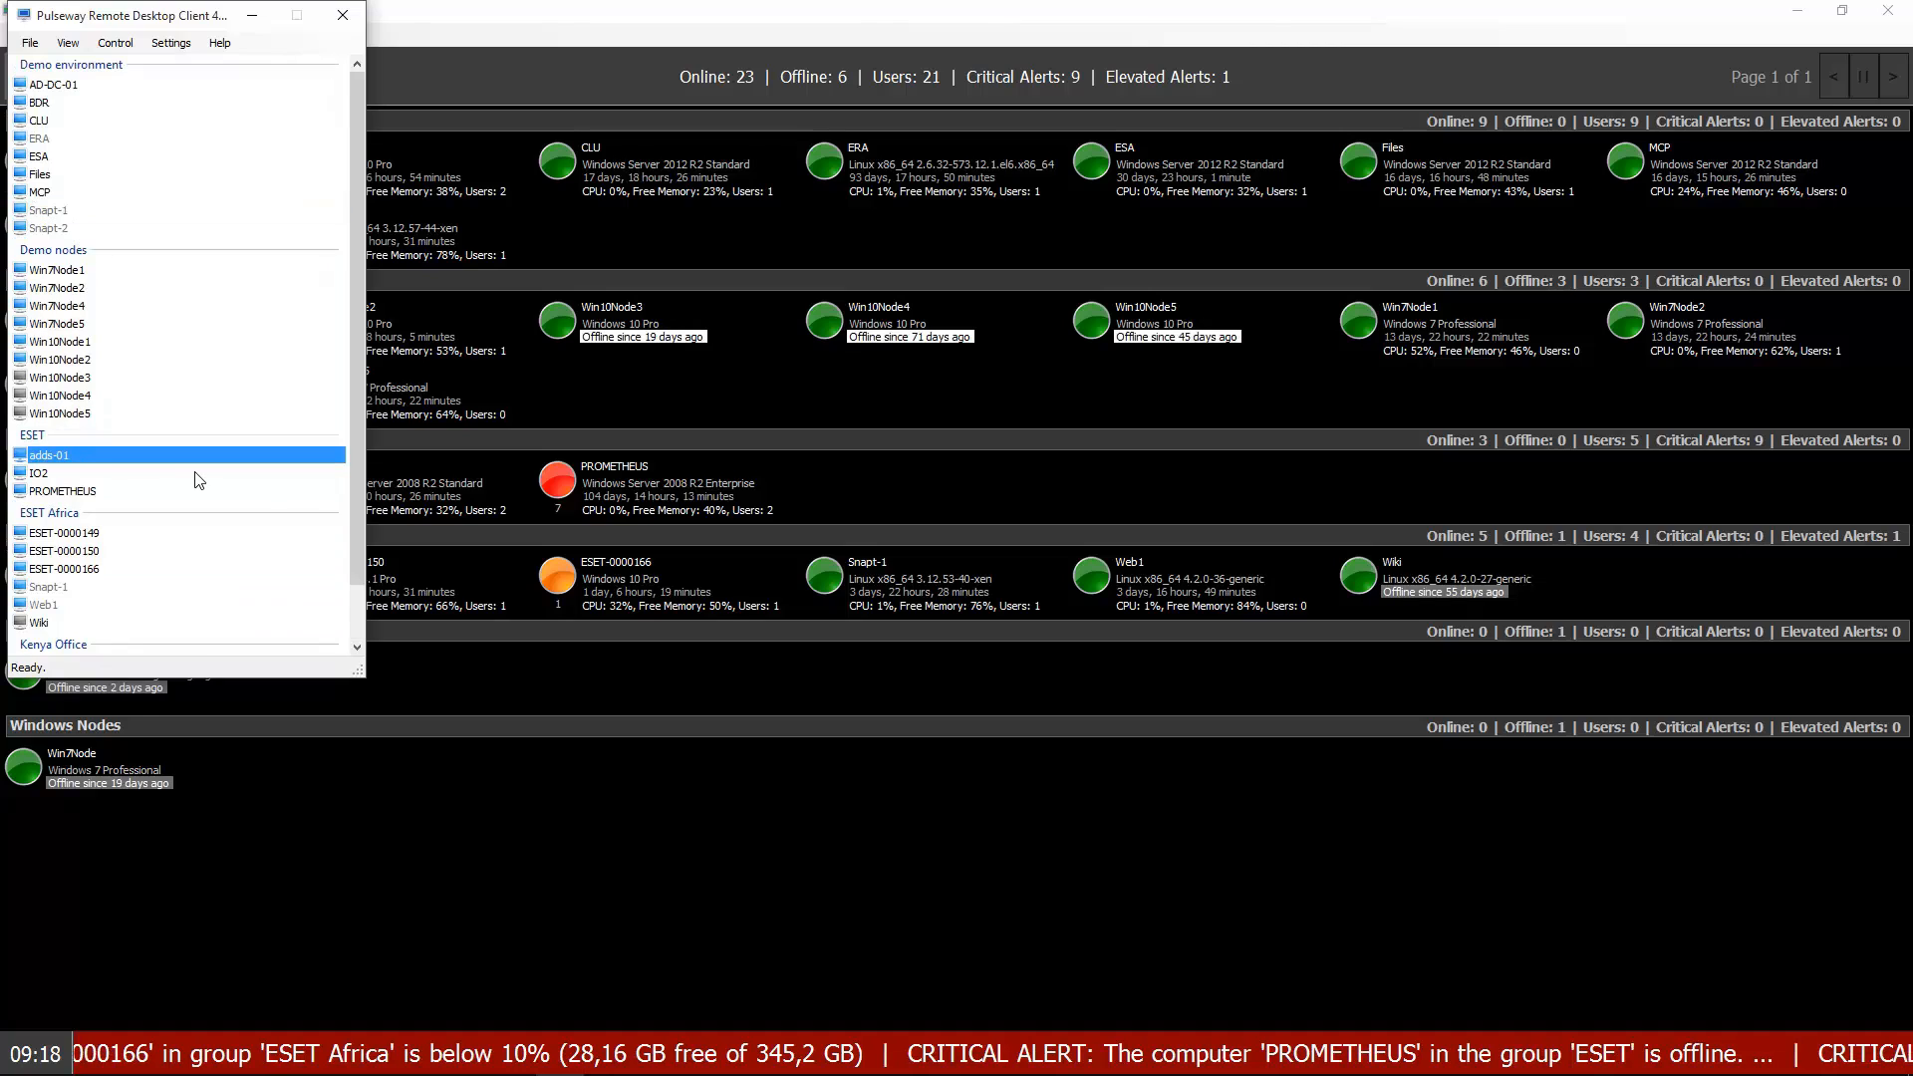
{"action": "left_click", "coordinate": [67, 216]}
{"action": "left_click", "coordinate": [66, 238]}
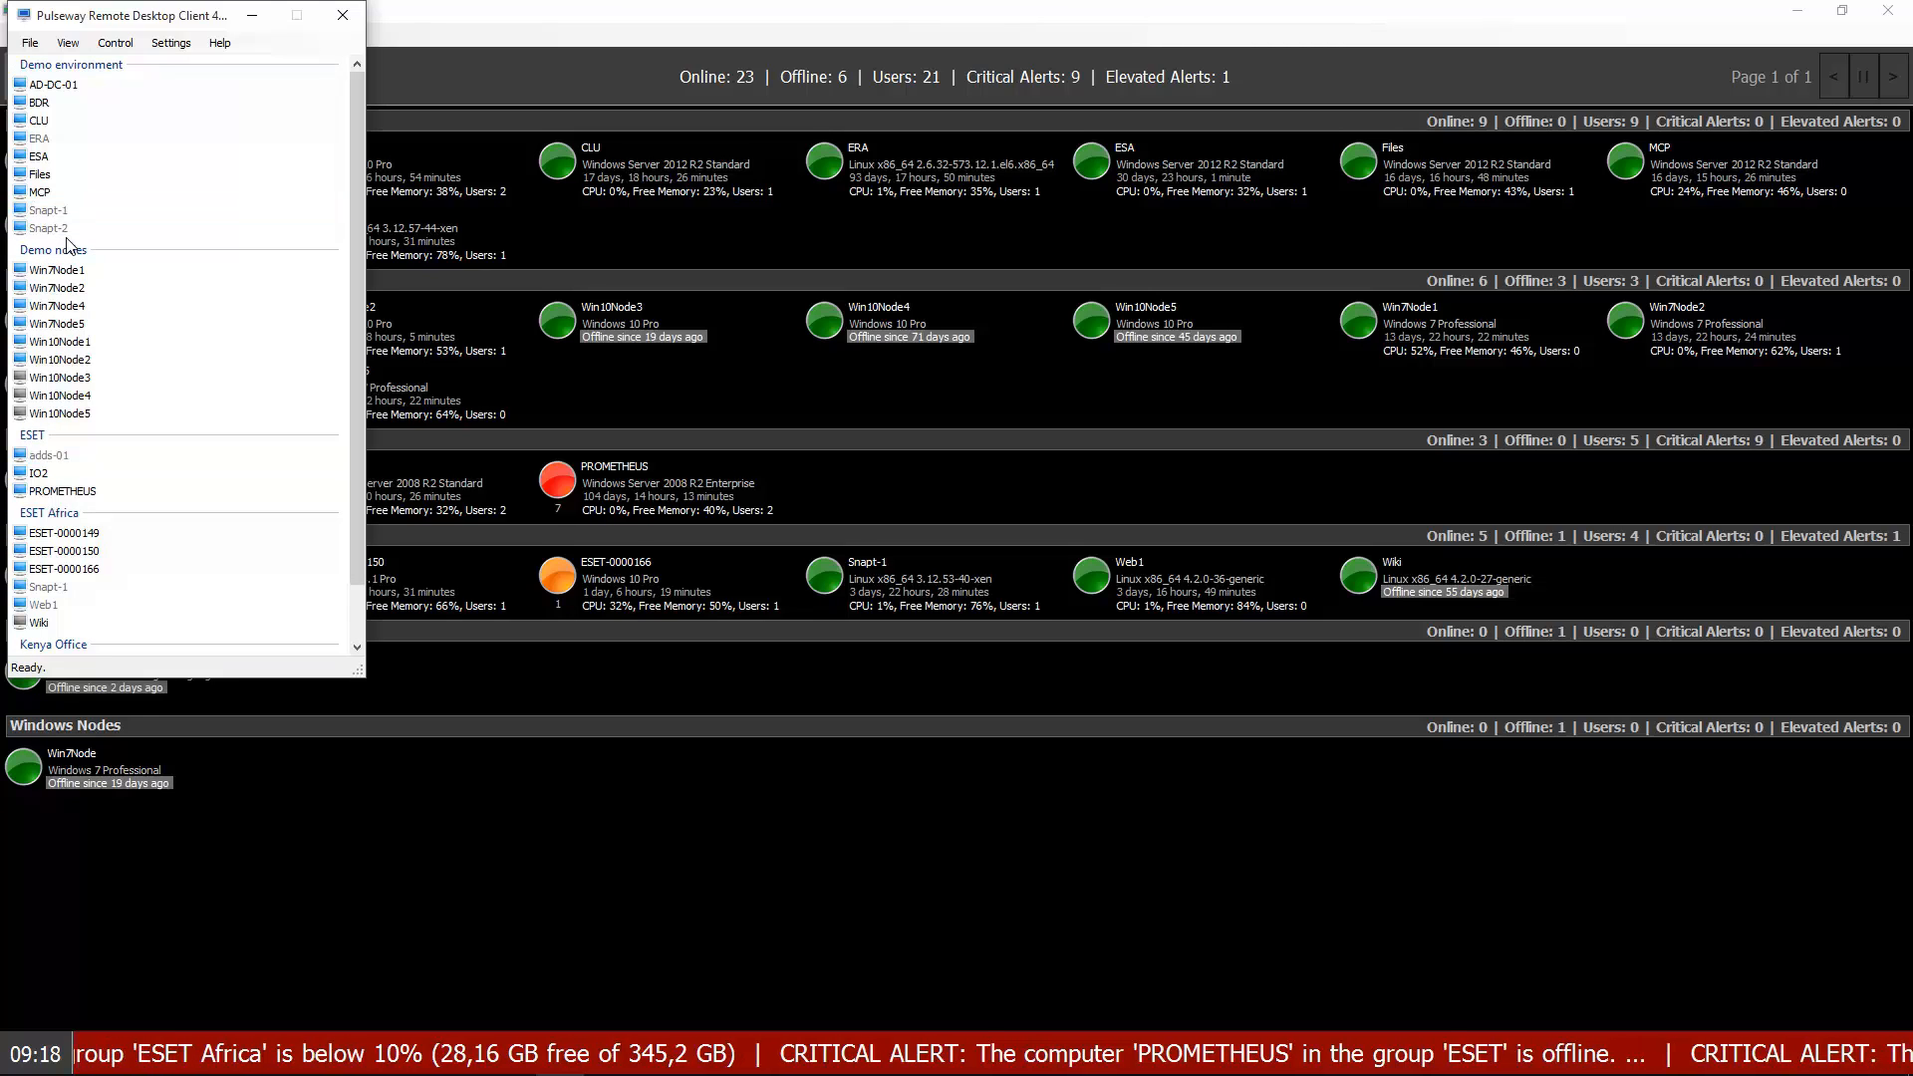
{"action": "left_click", "coordinate": [63, 229]}
{"action": "scroll", "coordinate": [63, 229], "scroll_direction": "down", "scroll_amount": 2}
{"action": "left_click", "coordinate": [48, 539]}
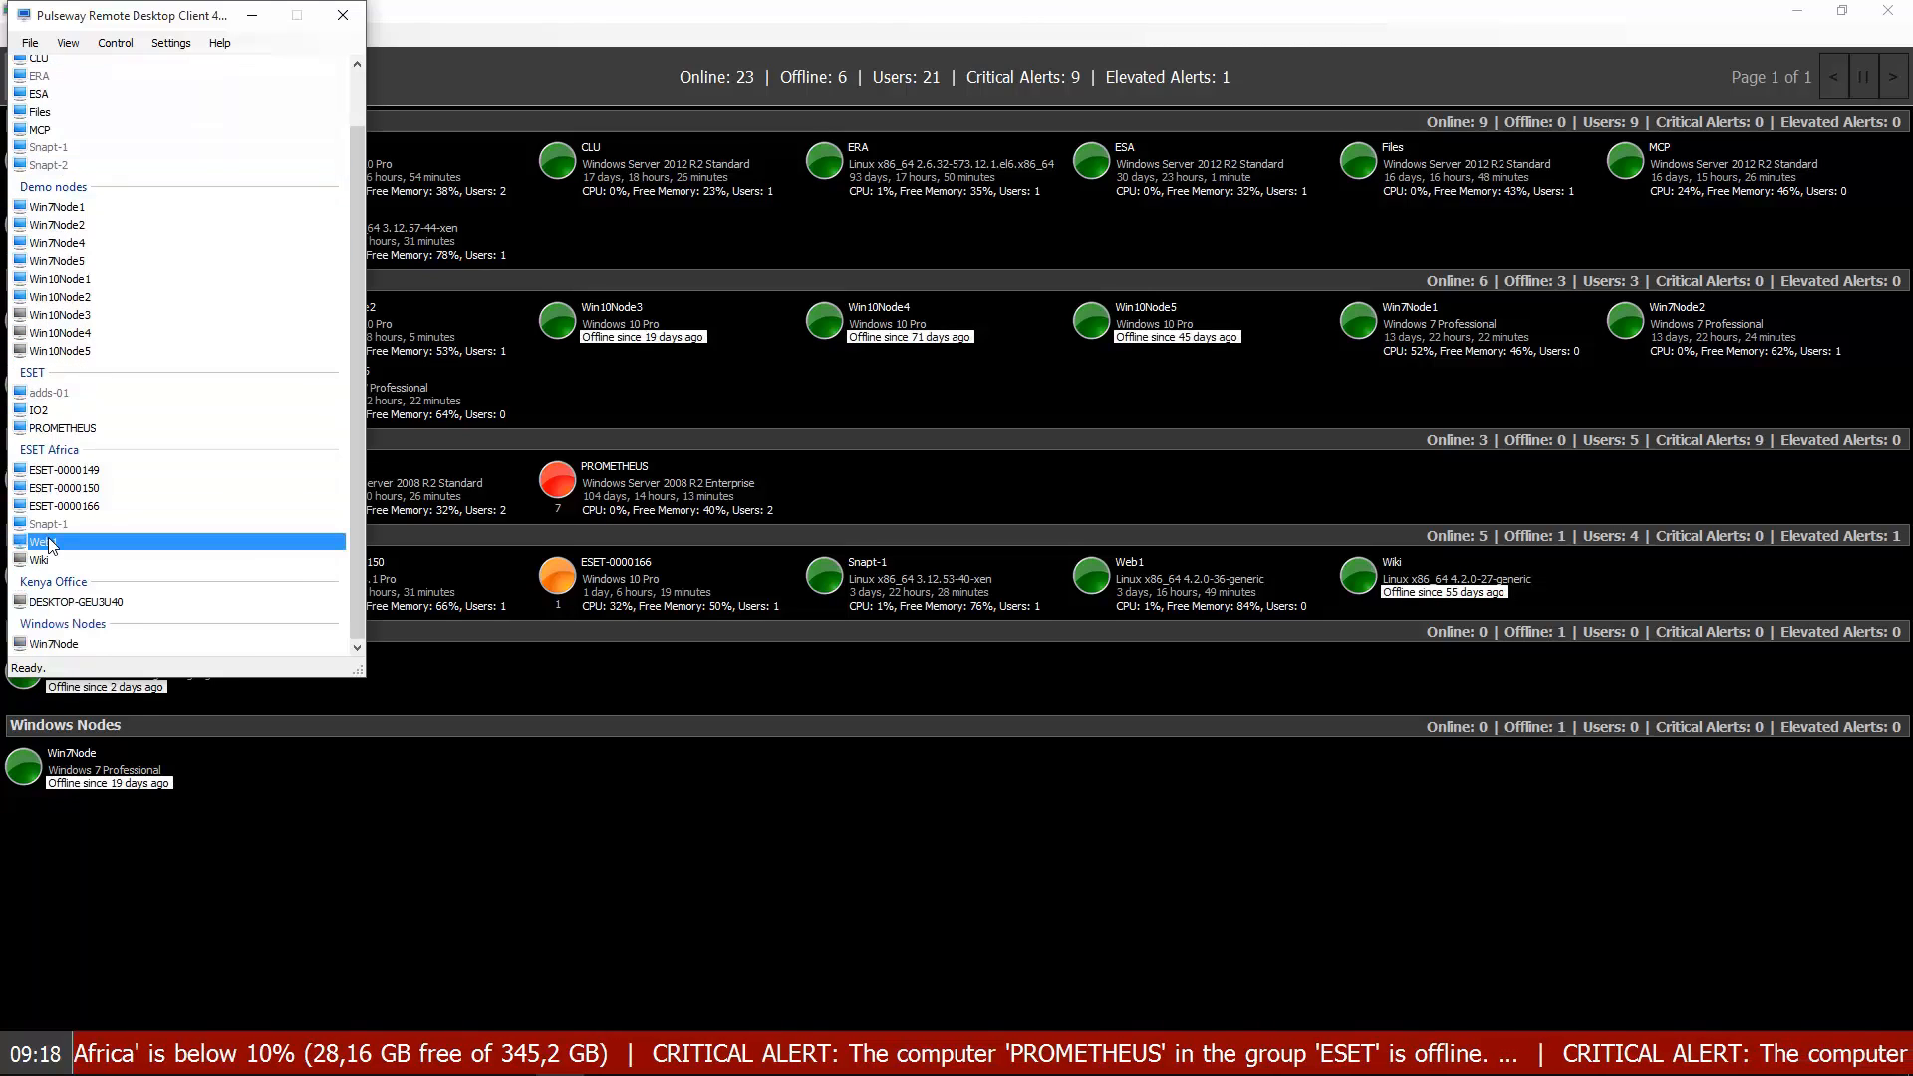
{"action": "scroll", "coordinate": [194, 558], "scroll_direction": "up", "scroll_amount": 2}
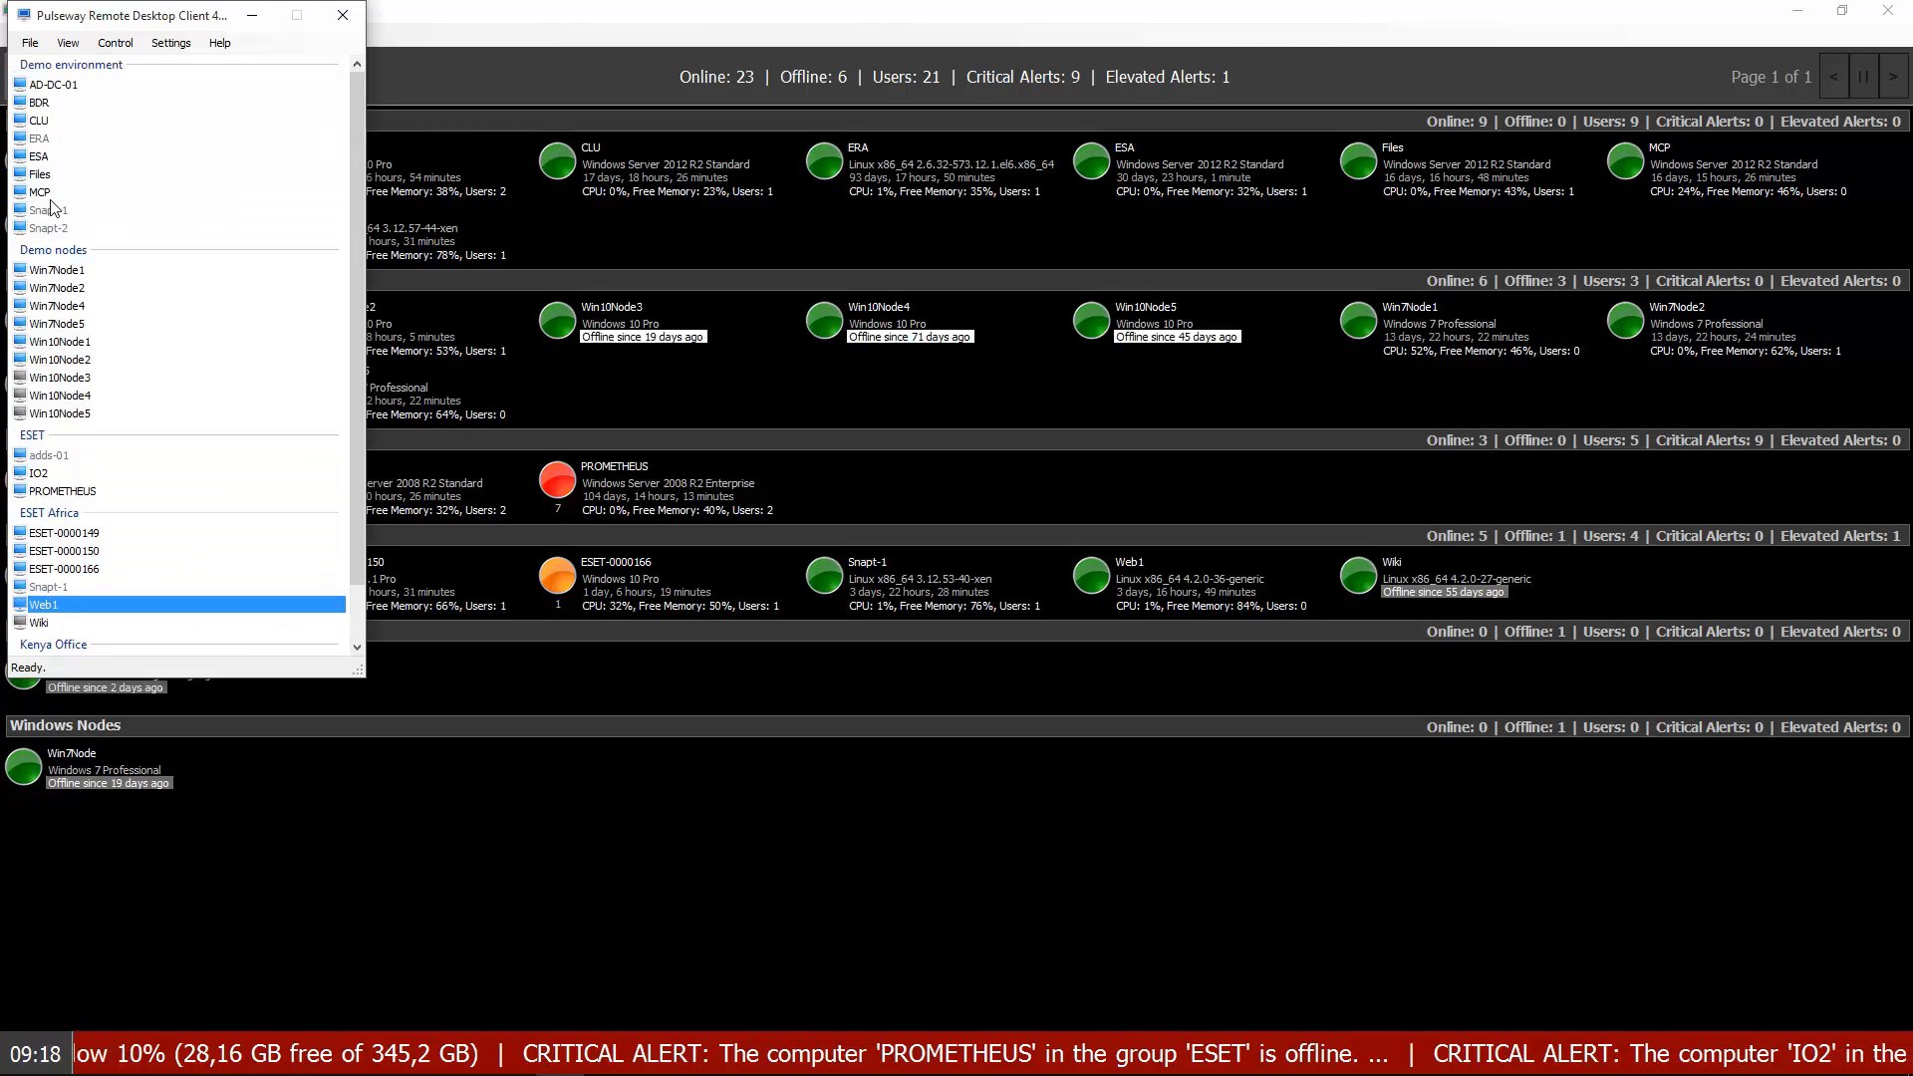
Start a remote desktop connection to MCP using its Login console session and collapse the Remote Session notice
{"action": "double_click", "coordinate": [40, 192]}
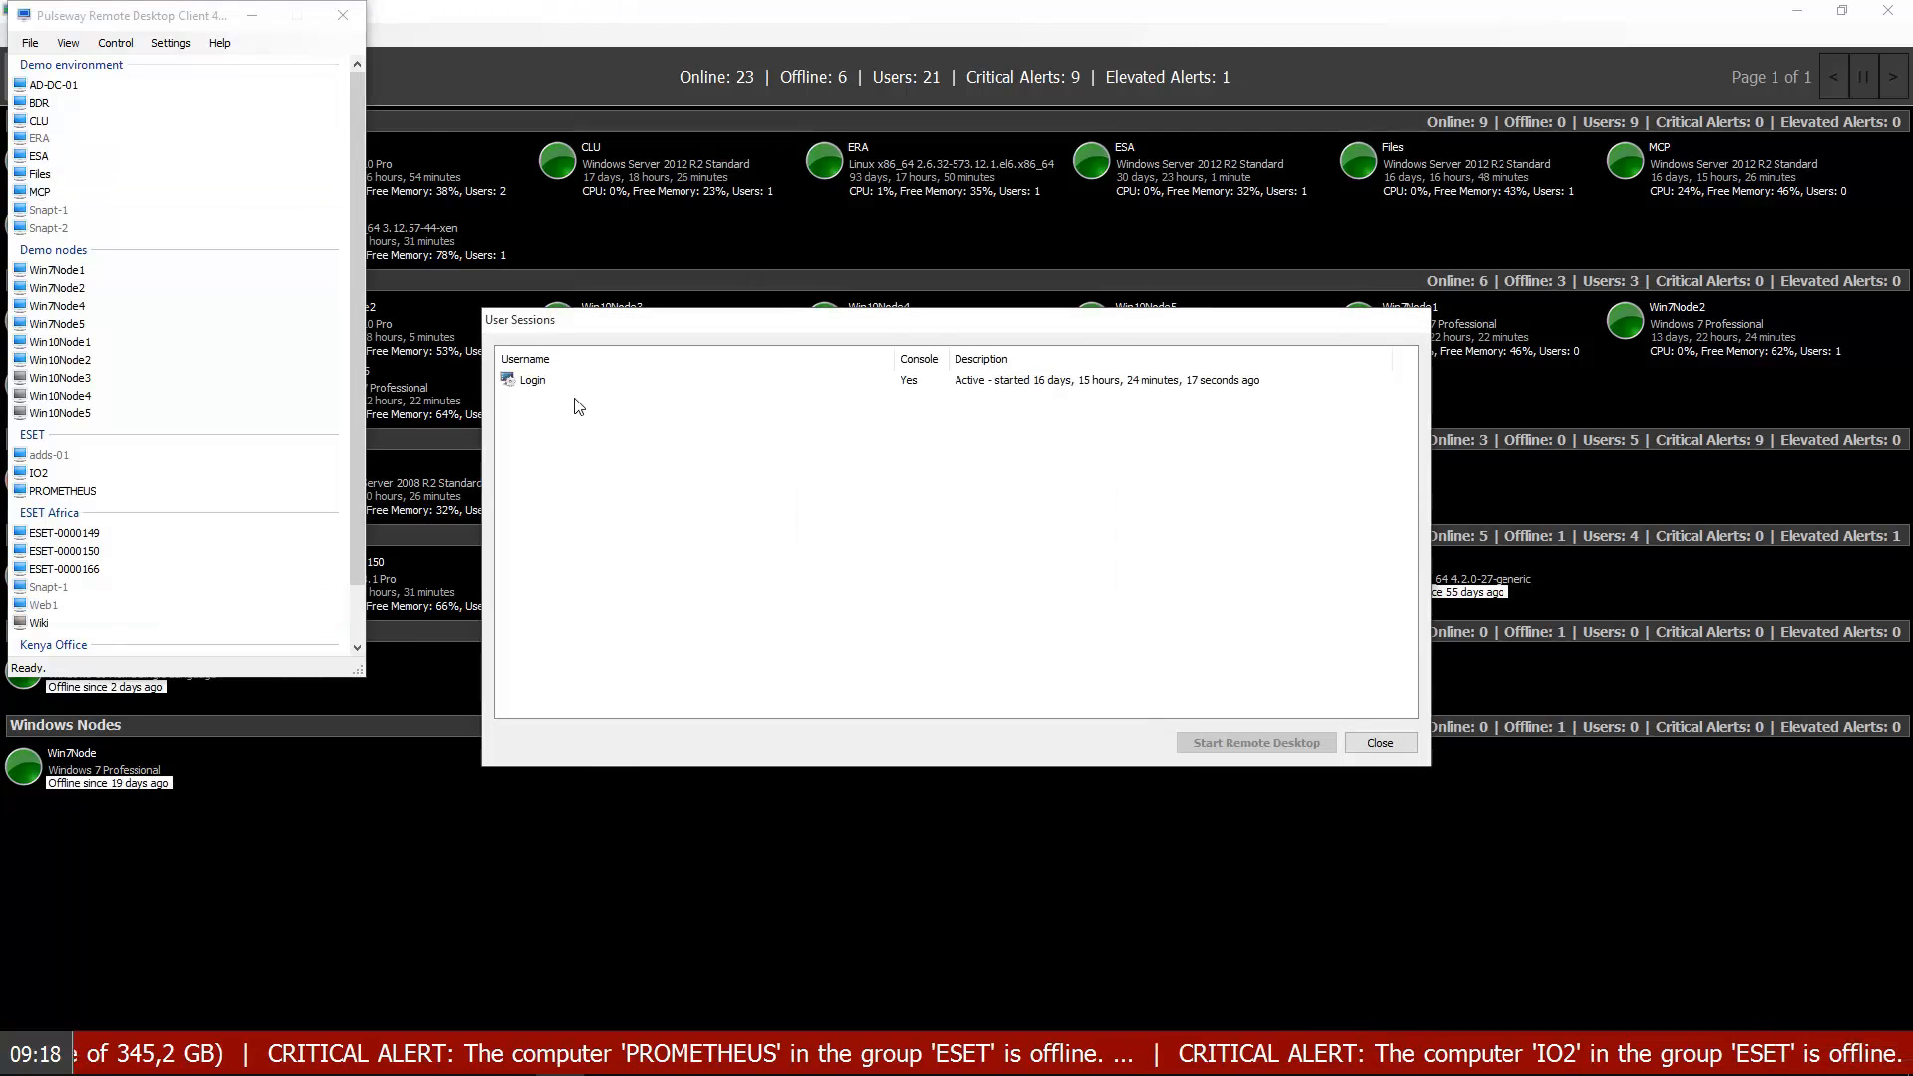
{"action": "left_click", "coordinate": [554, 383]}
{"action": "left_click", "coordinate": [1256, 742]}
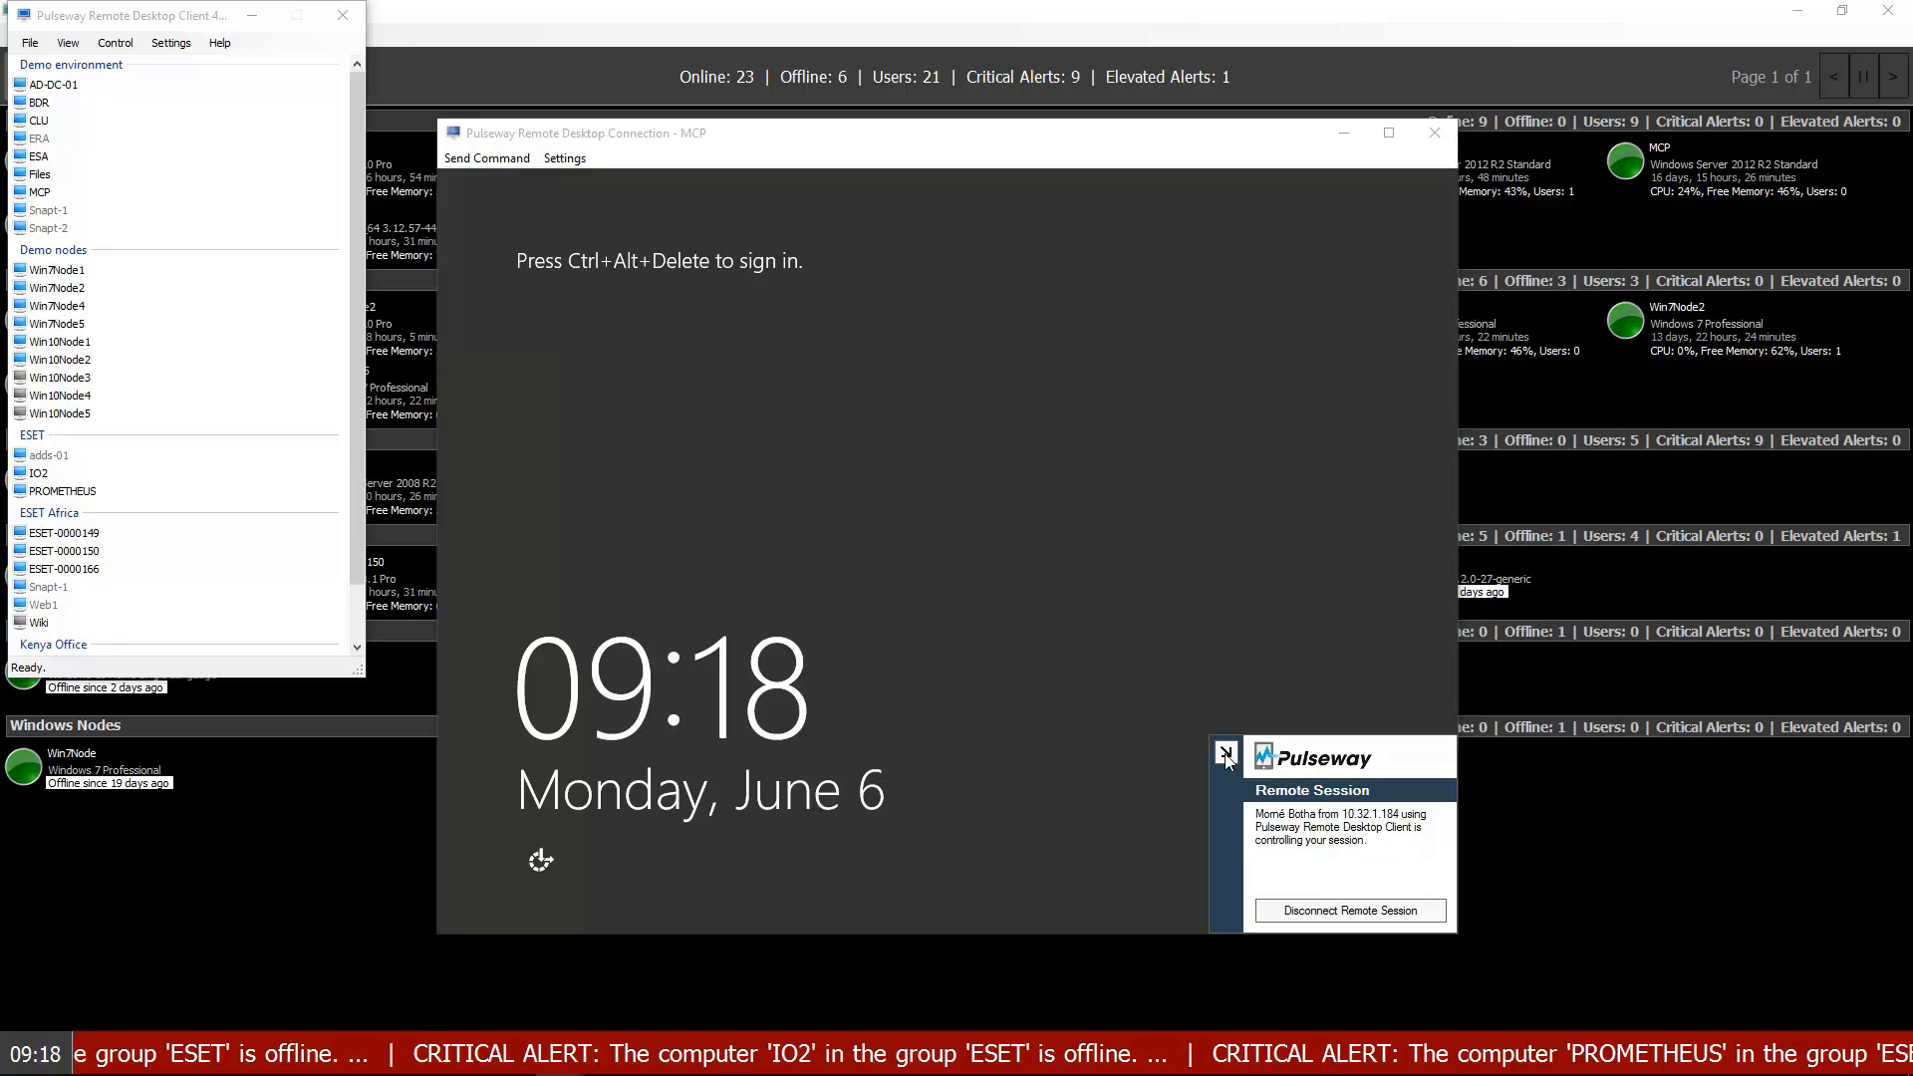
{"action": "left_click", "coordinate": [1226, 754]}
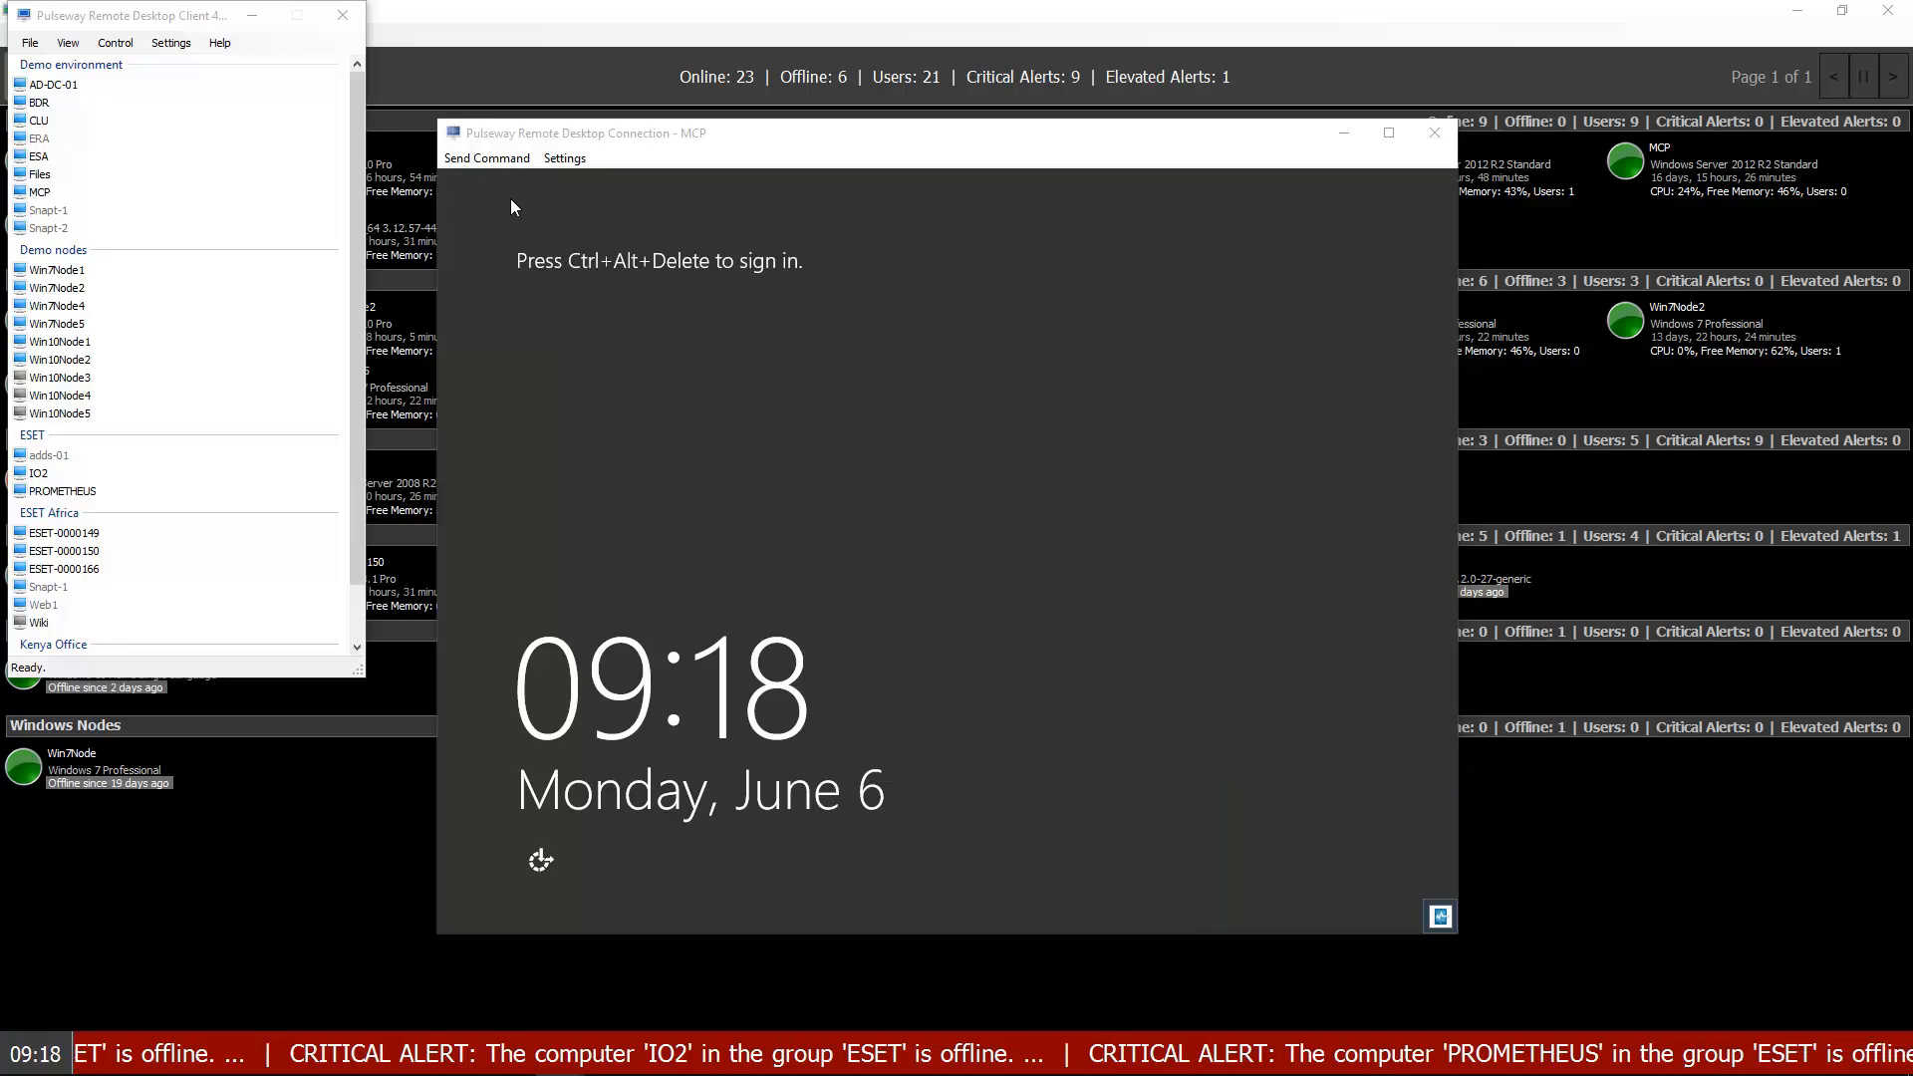
{"action": "left_click", "coordinate": [502, 160]}
{"action": "left_click", "coordinate": [786, 134]}
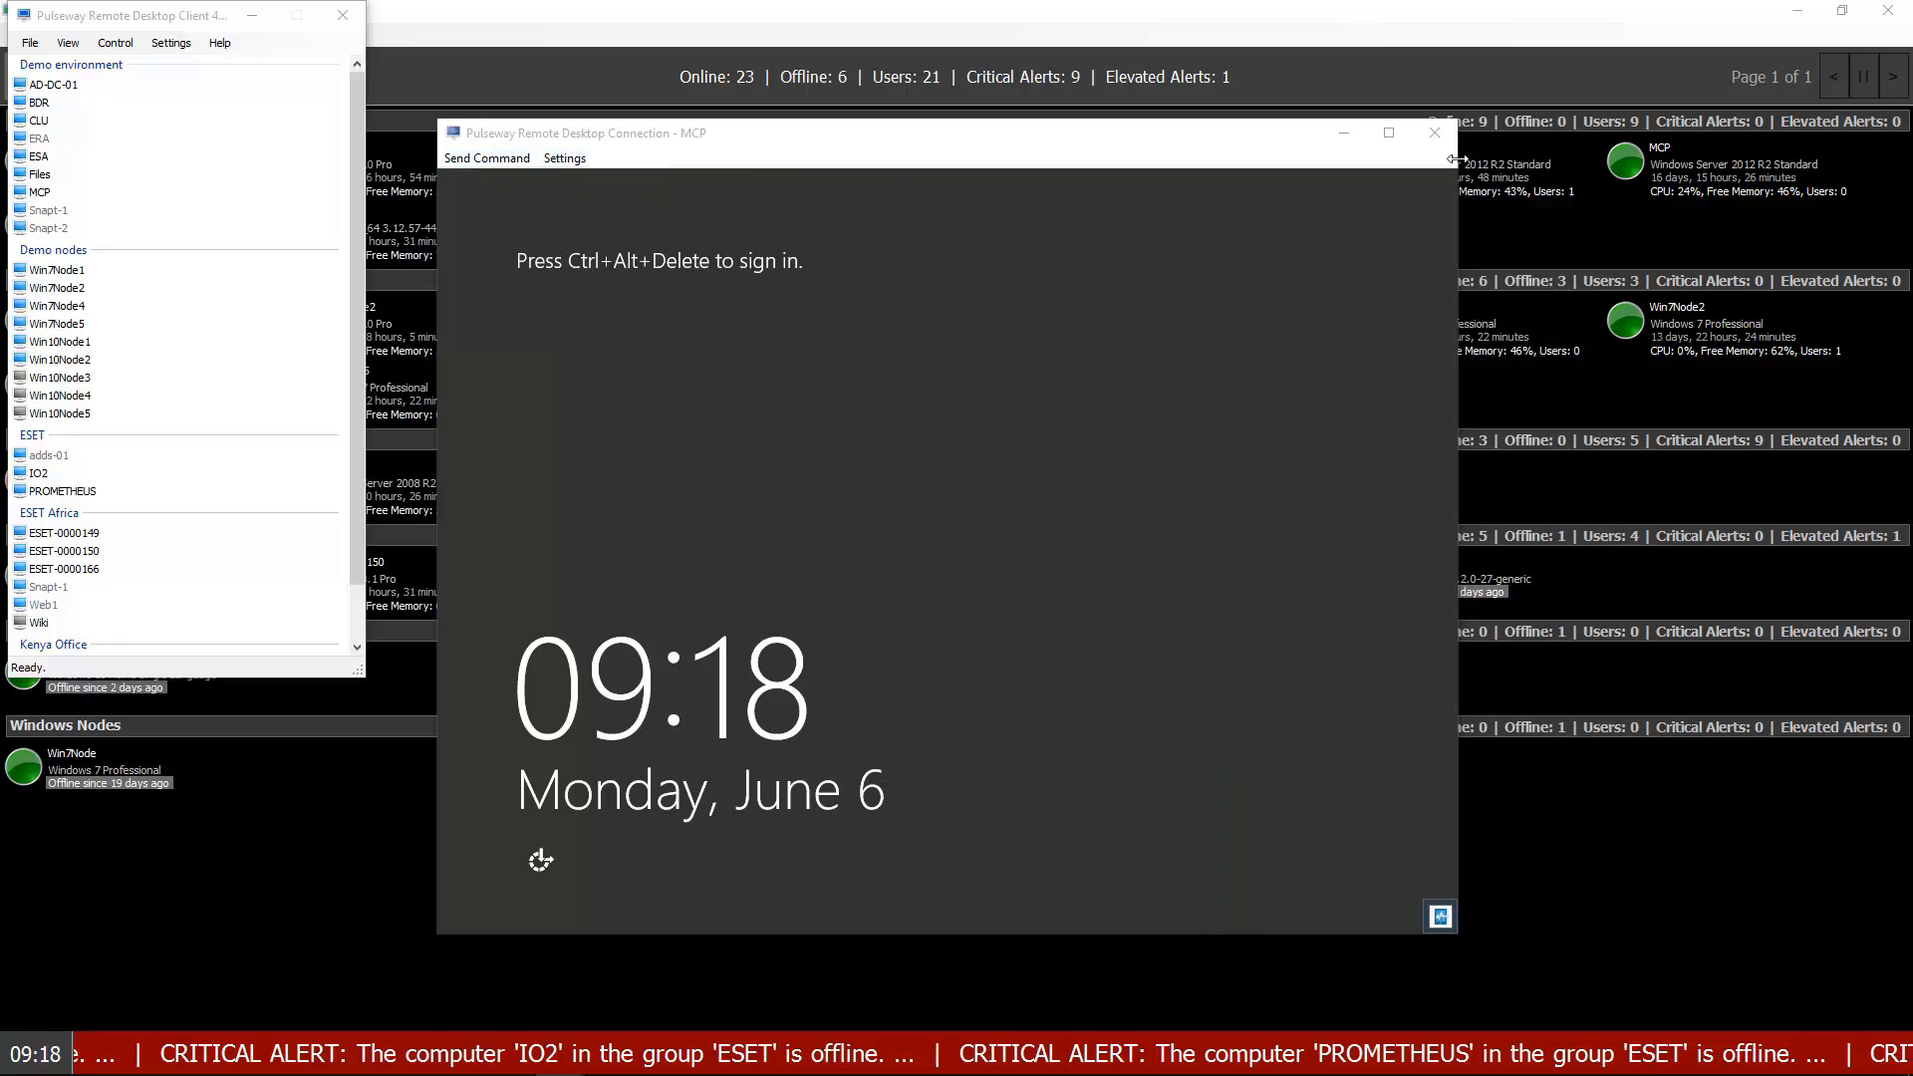
Close the MCP connection and the Remote Desktop Client, and minimise the Dashboard to return to the WebApp
{"action": "left_click", "coordinate": [1435, 132]}
{"action": "left_click", "coordinate": [342, 15]}
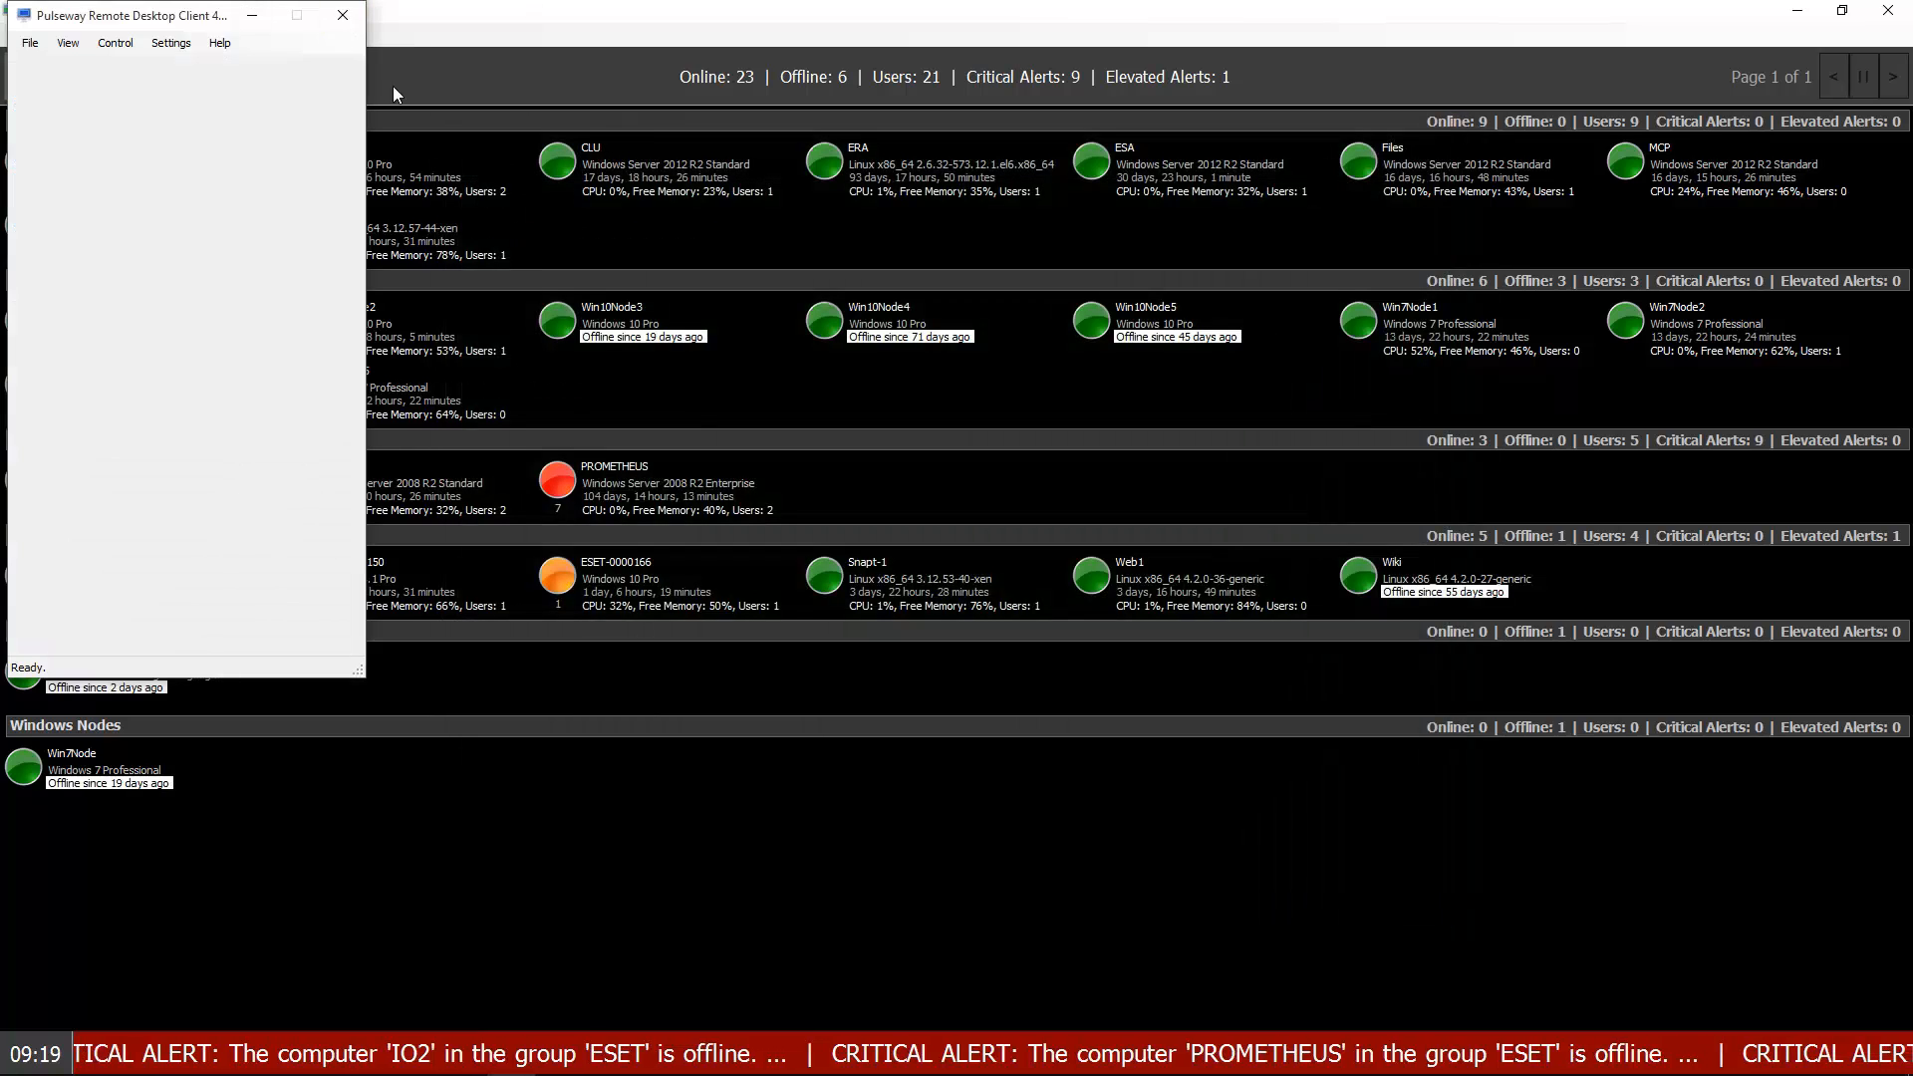
{"action": "left_click", "coordinate": [1797, 11]}
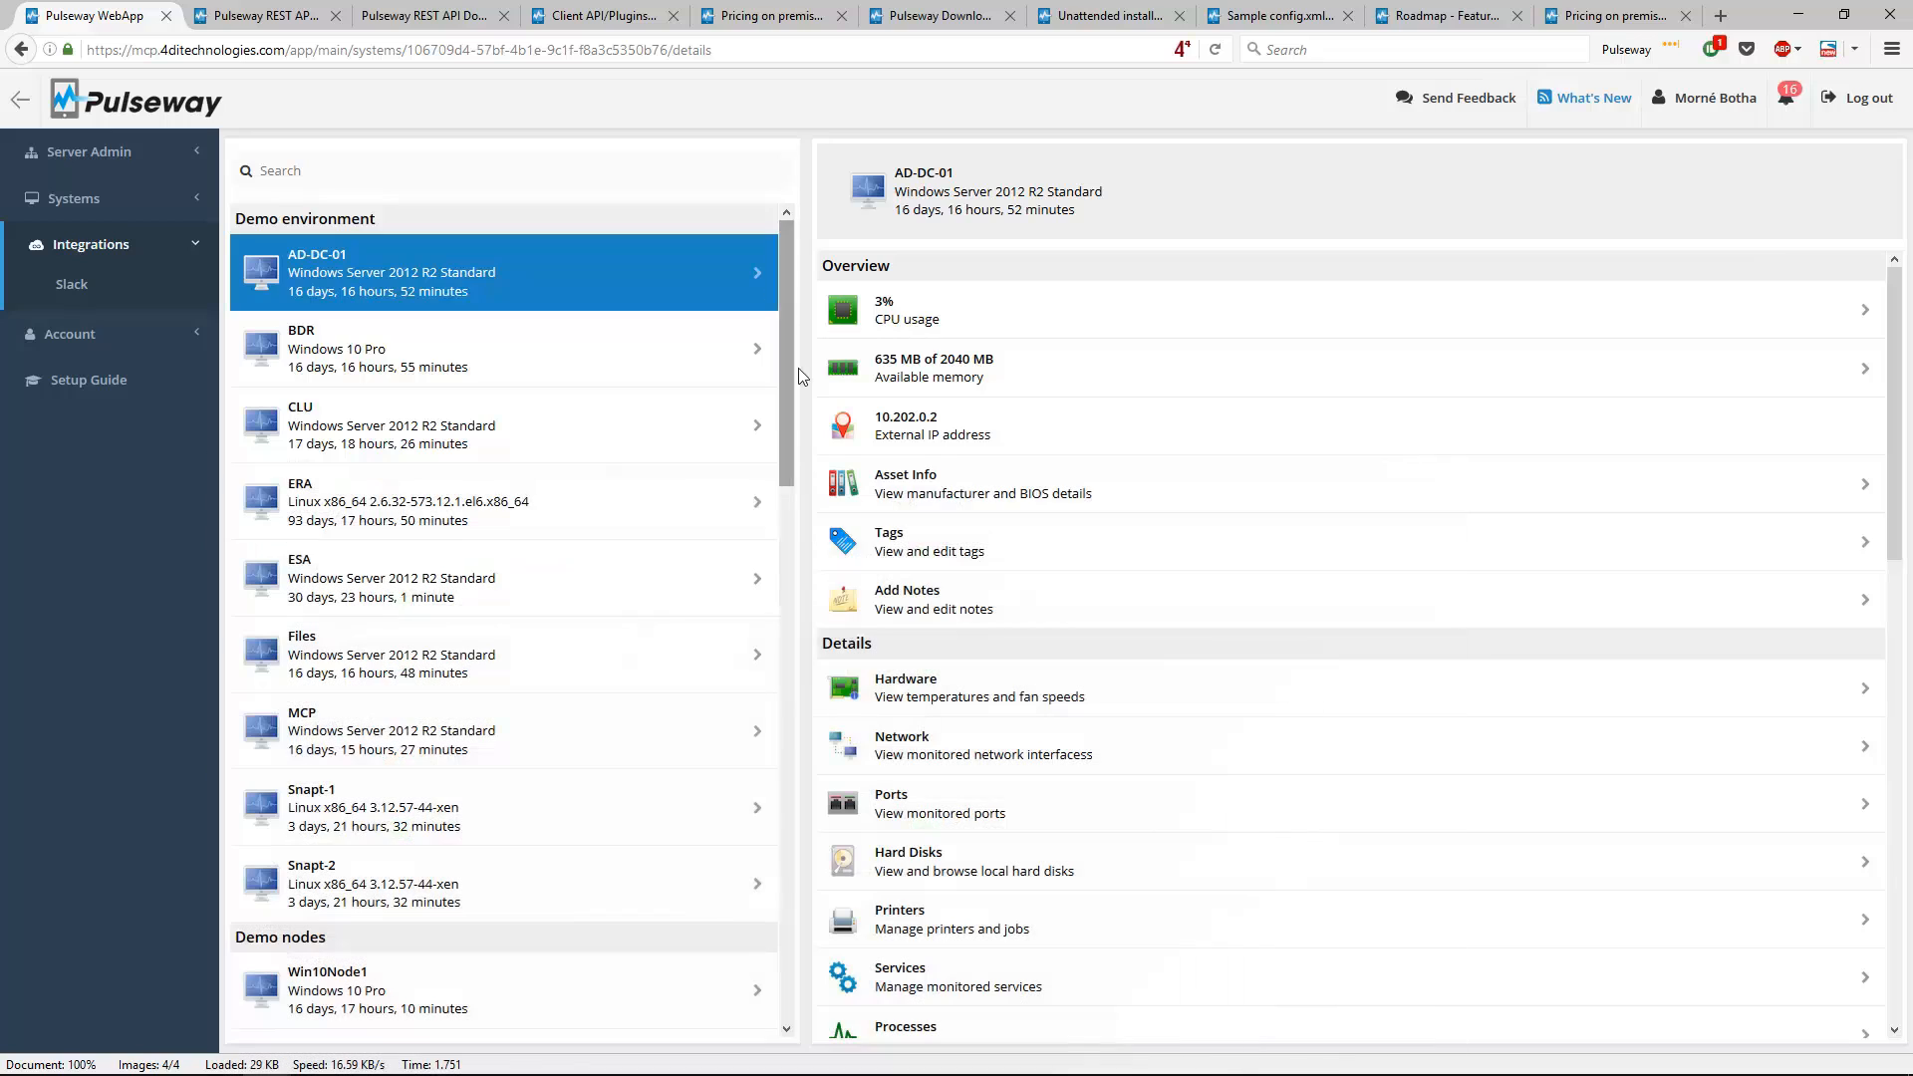
Open the Server Admin overview and refresh the server license information
{"action": "left_click", "coordinate": [90, 152]}
{"action": "left_click", "coordinate": [85, 191]}
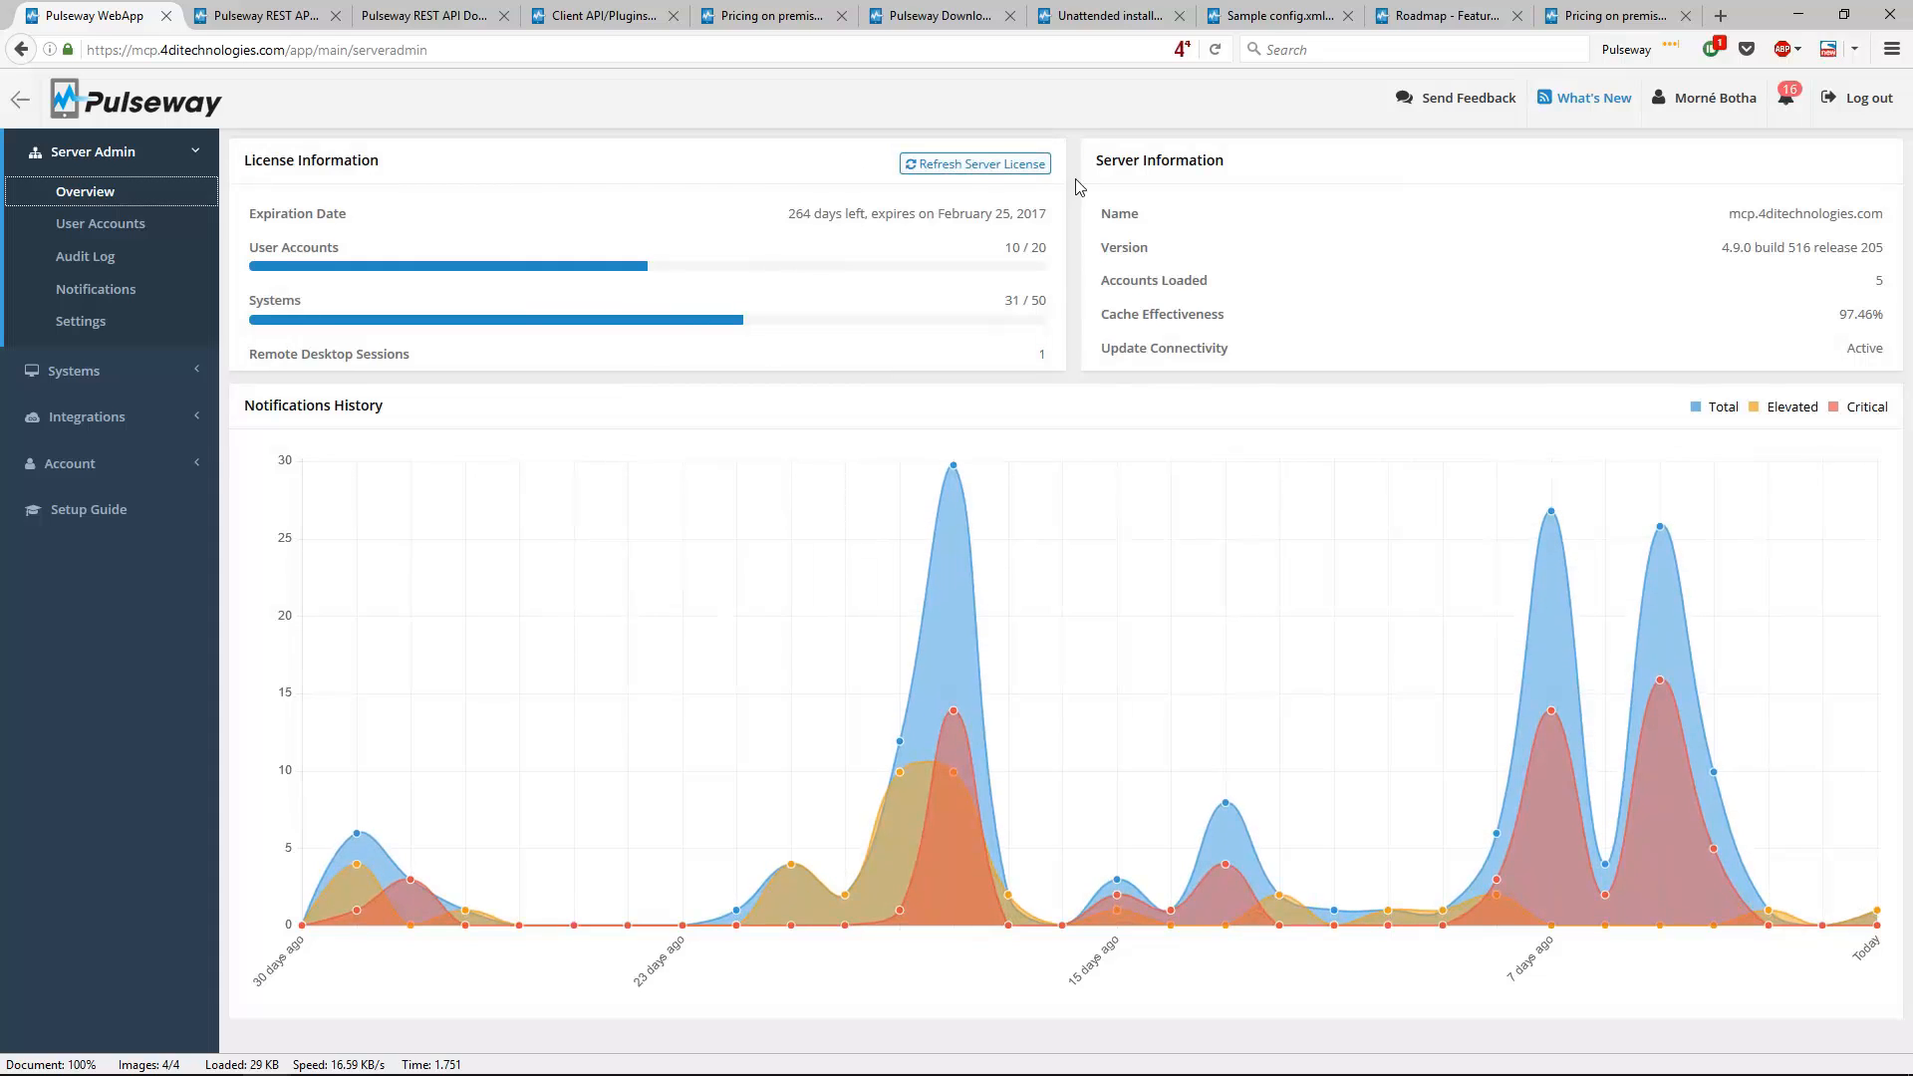
{"action": "left_click", "coordinate": [974, 163]}
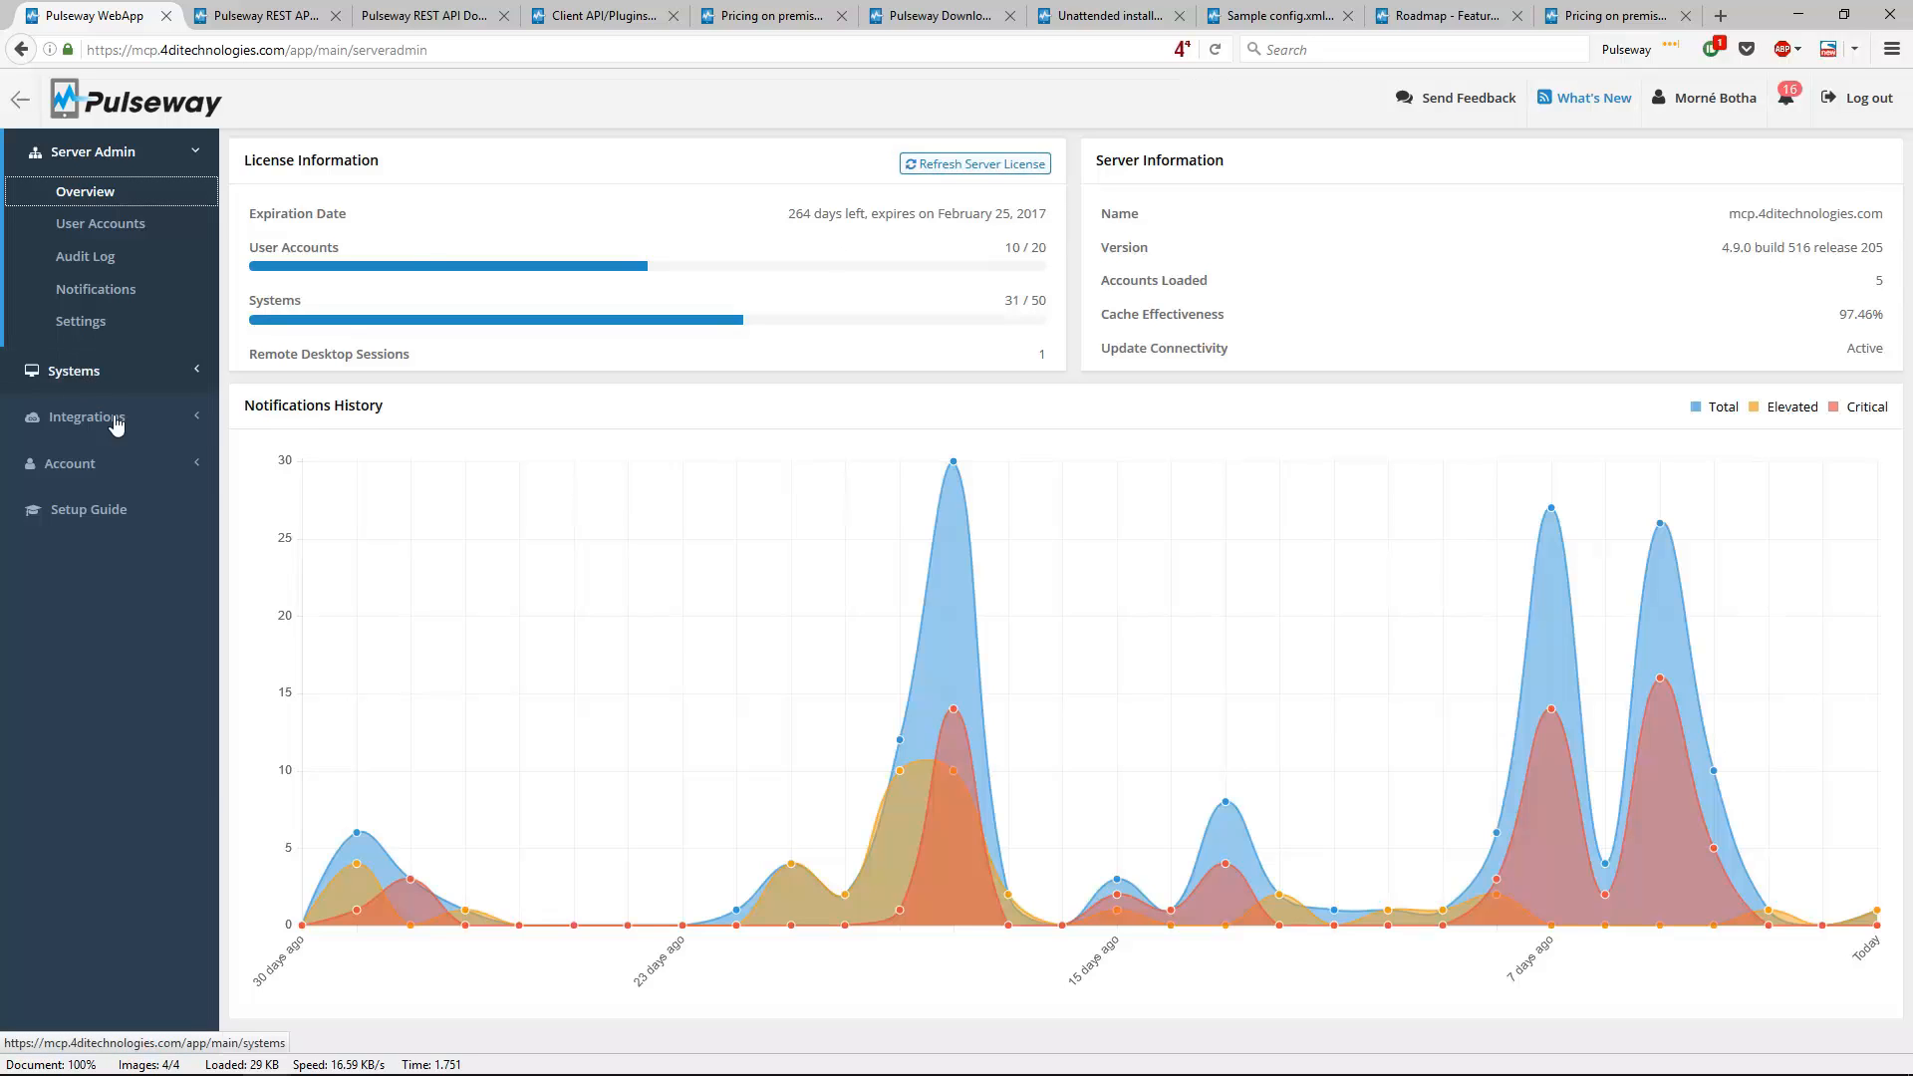
Expand the WebApp's Account section to show its pages and switch back to the Pulseway Dashboard
{"action": "left_click", "coordinate": [100, 464]}
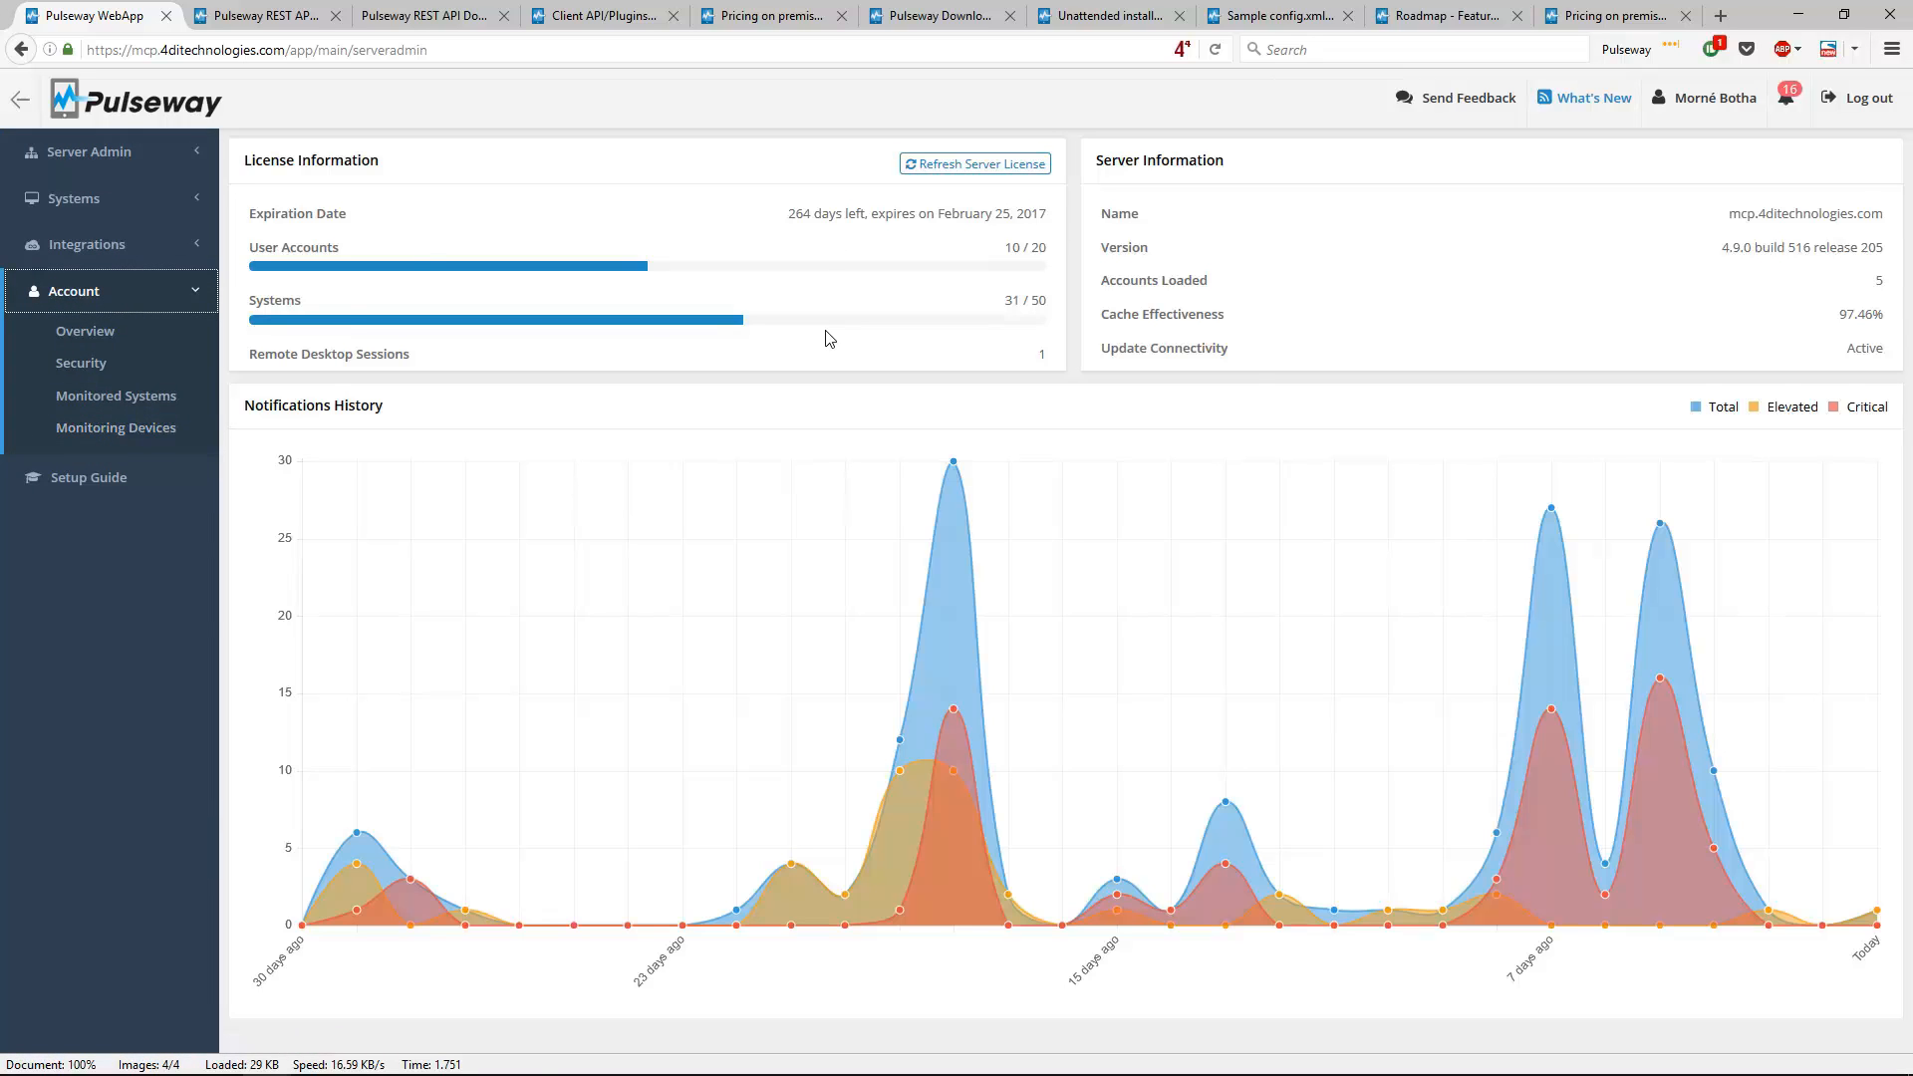
{"action": "key", "text": "alt+Tab"}
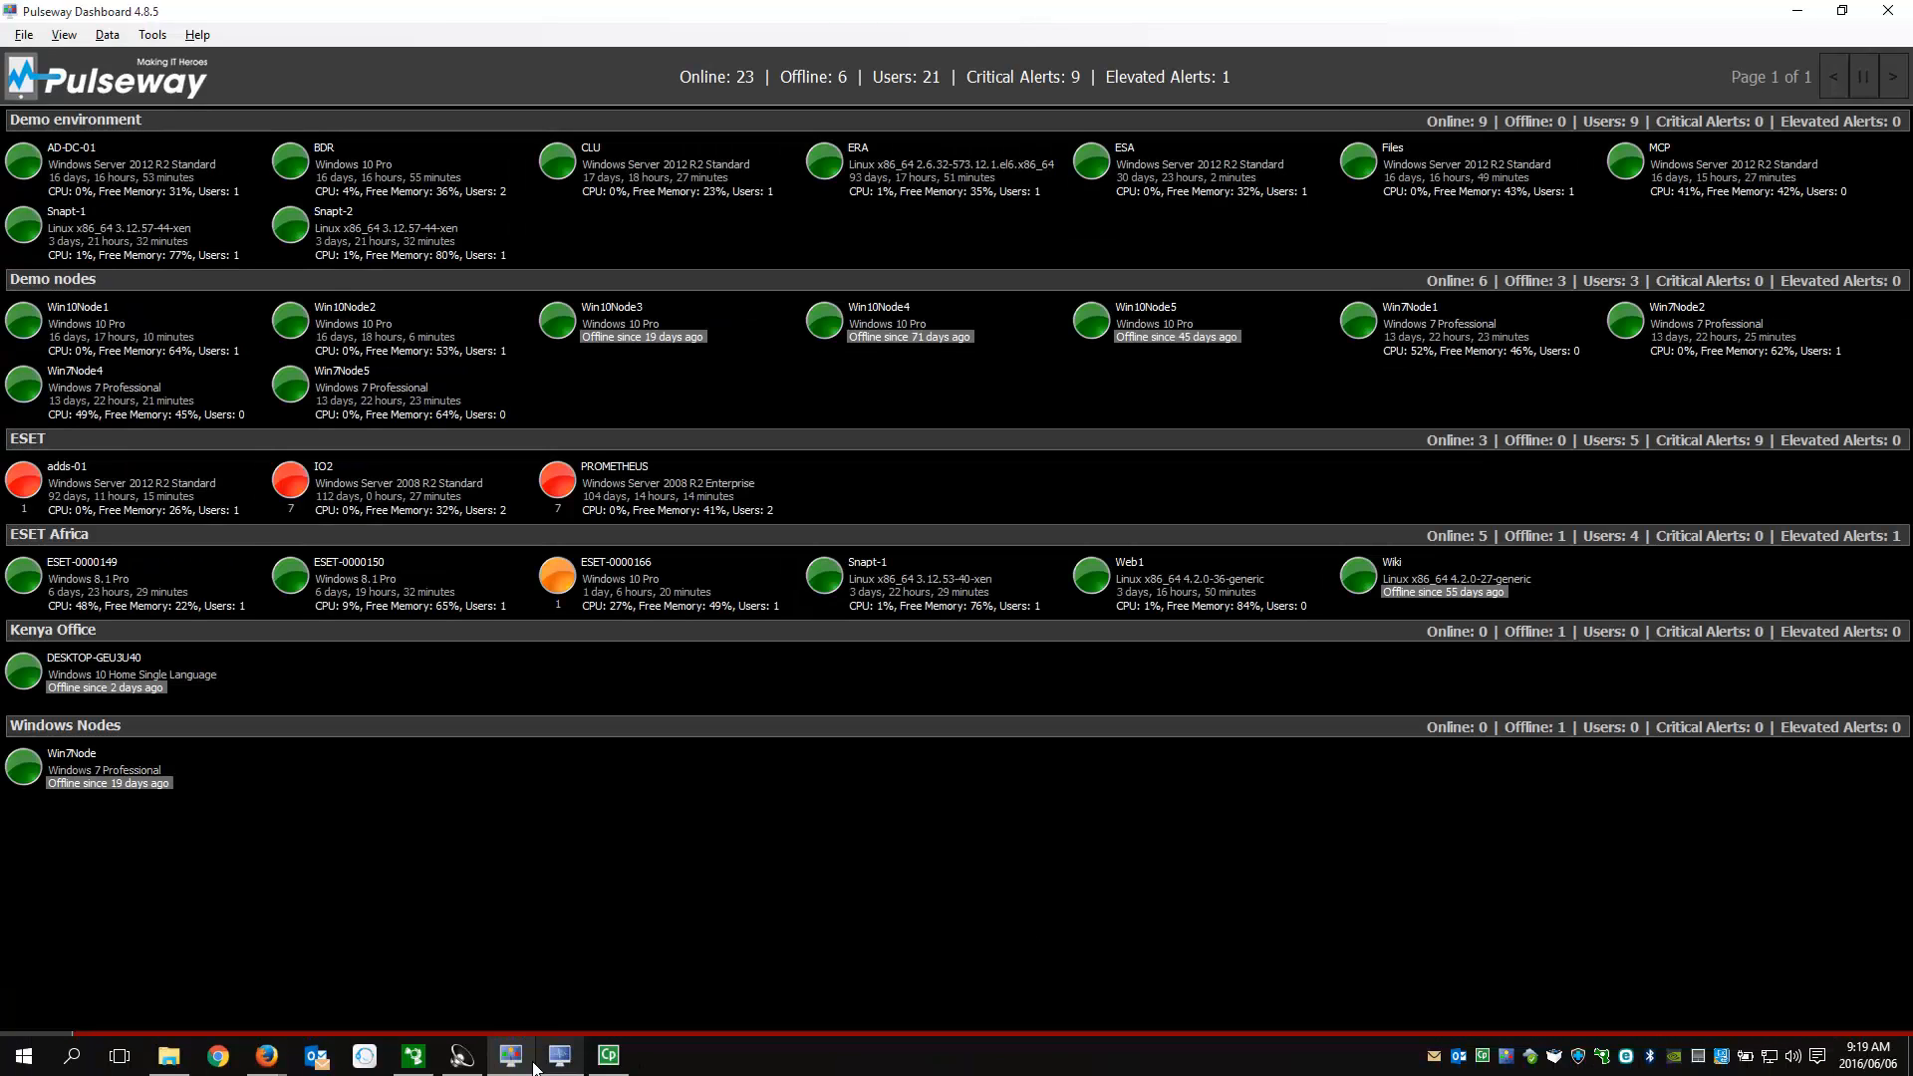